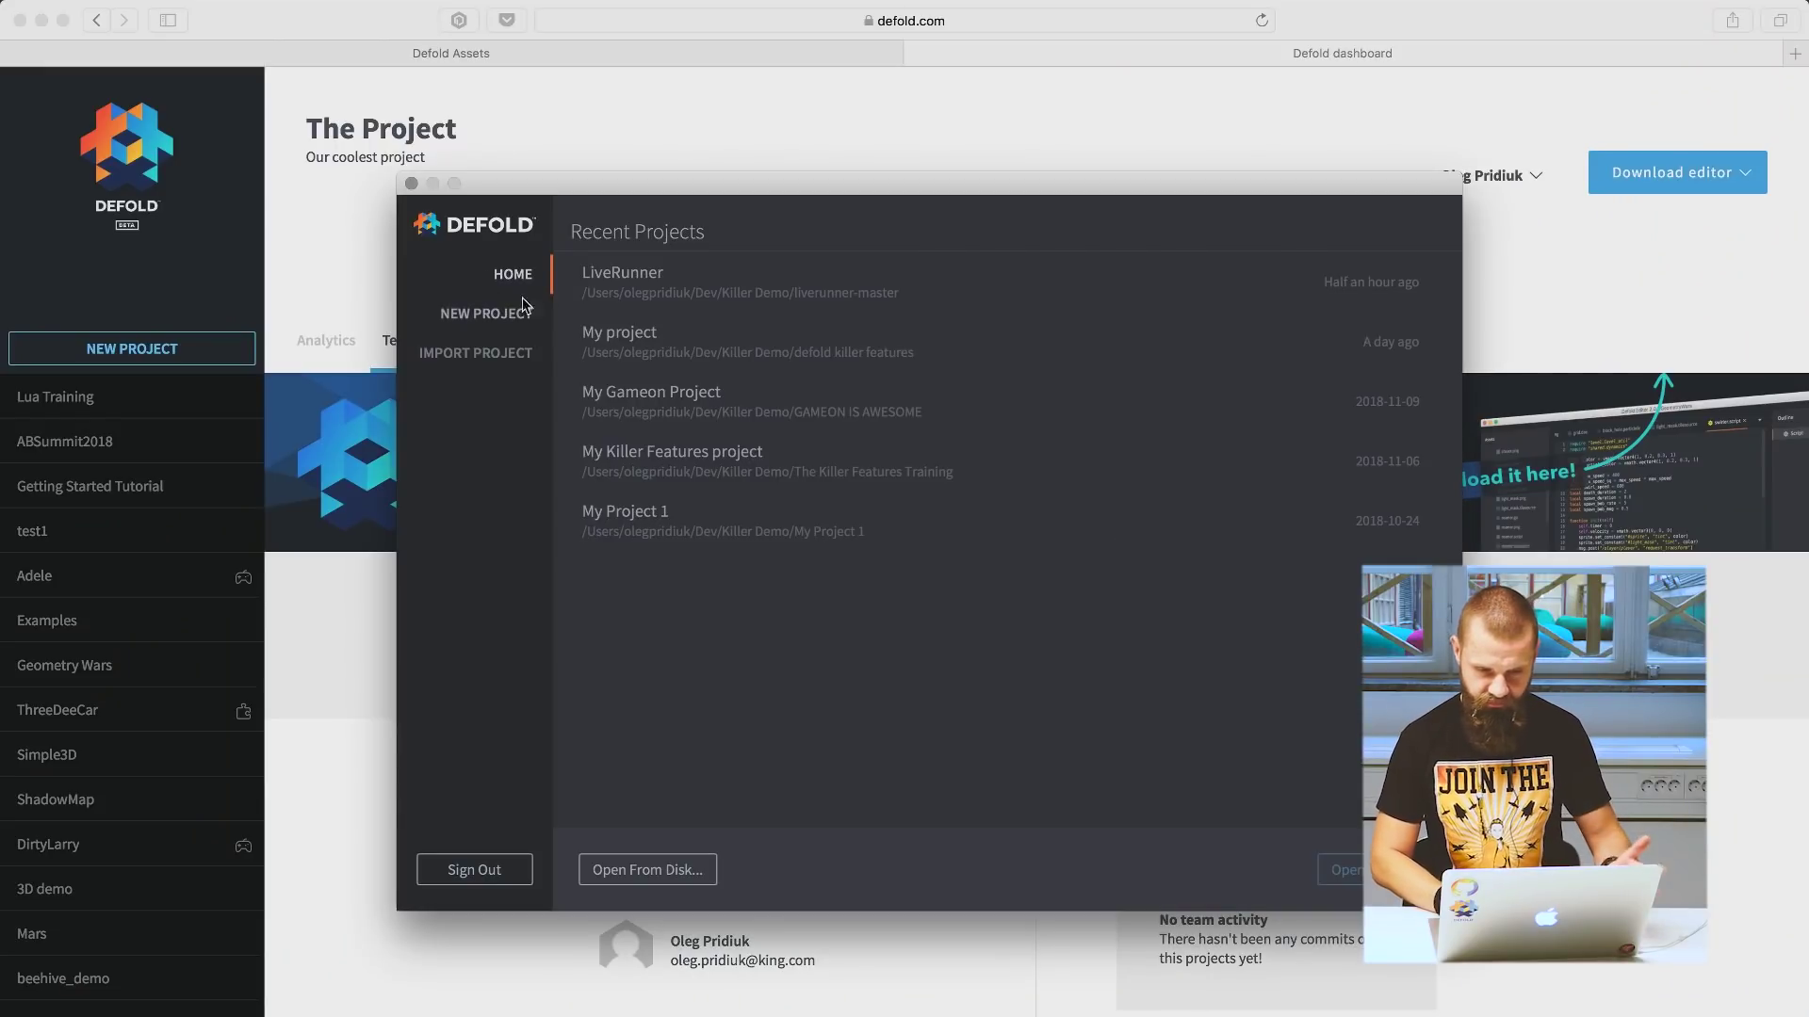
Browse the templates, tutorials and samples available for starting a new project.
left_click(516, 314)
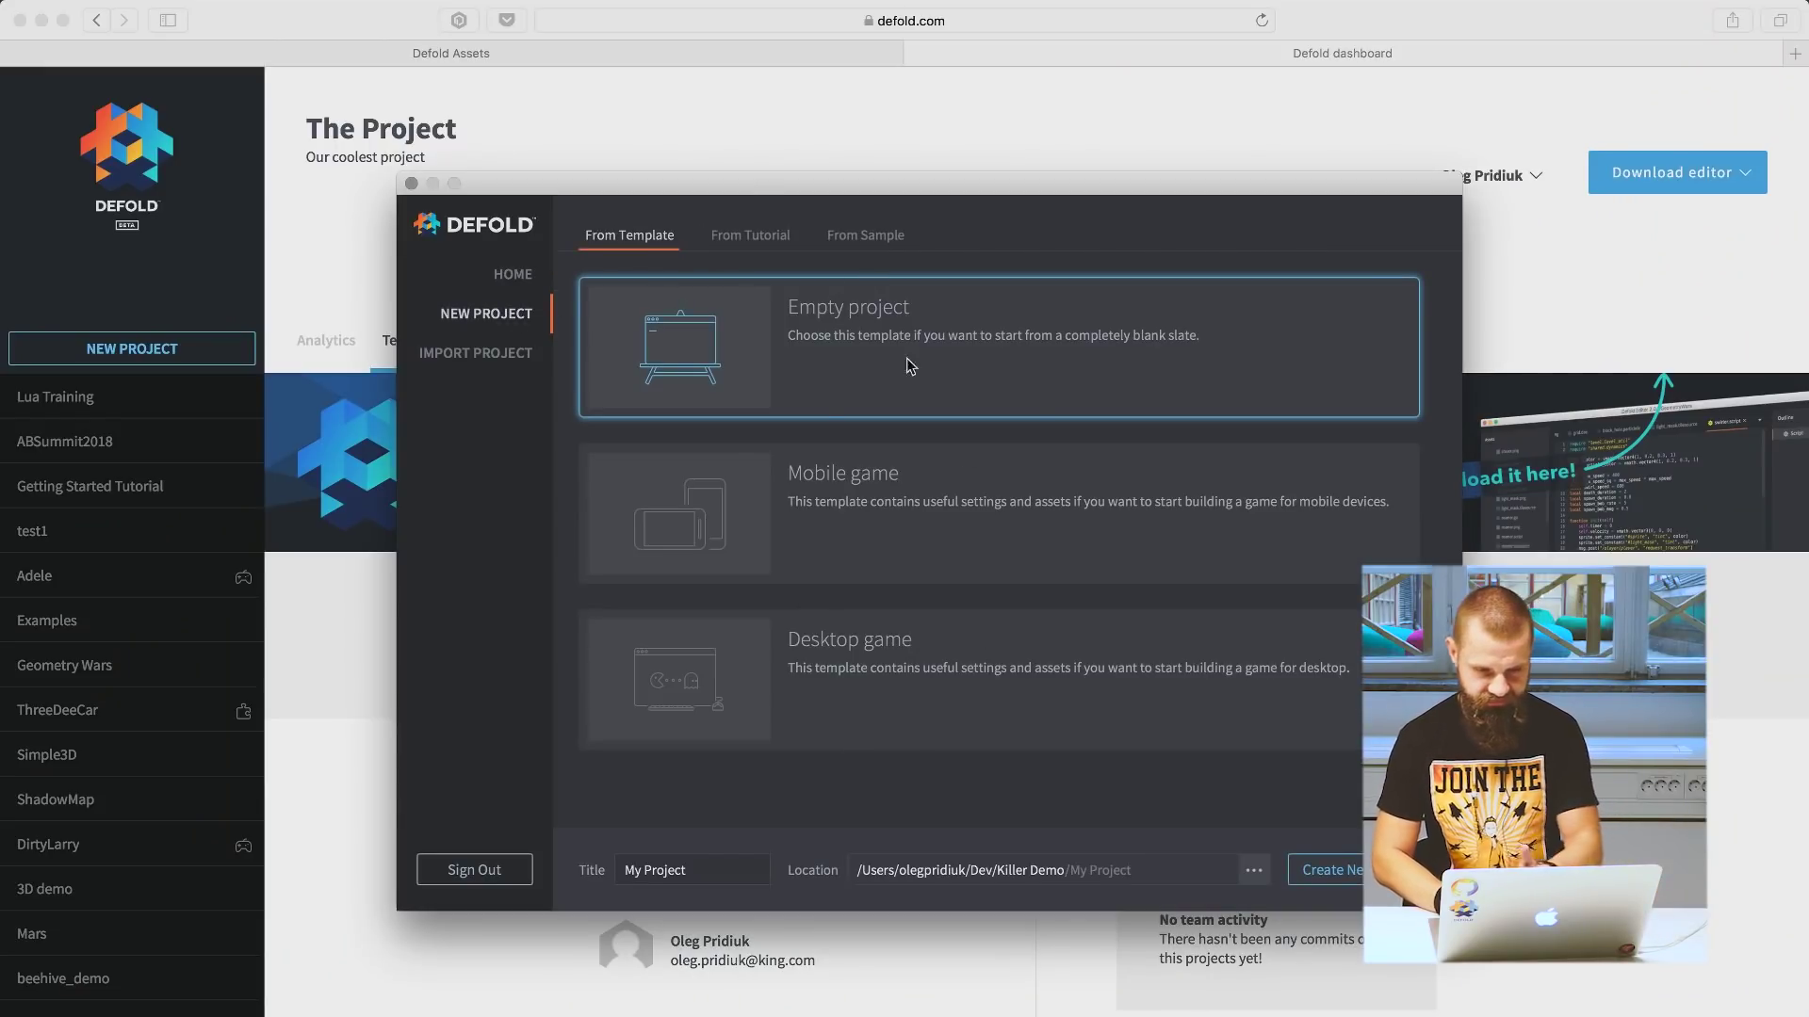
left_click(749, 236)
left_click(859, 235)
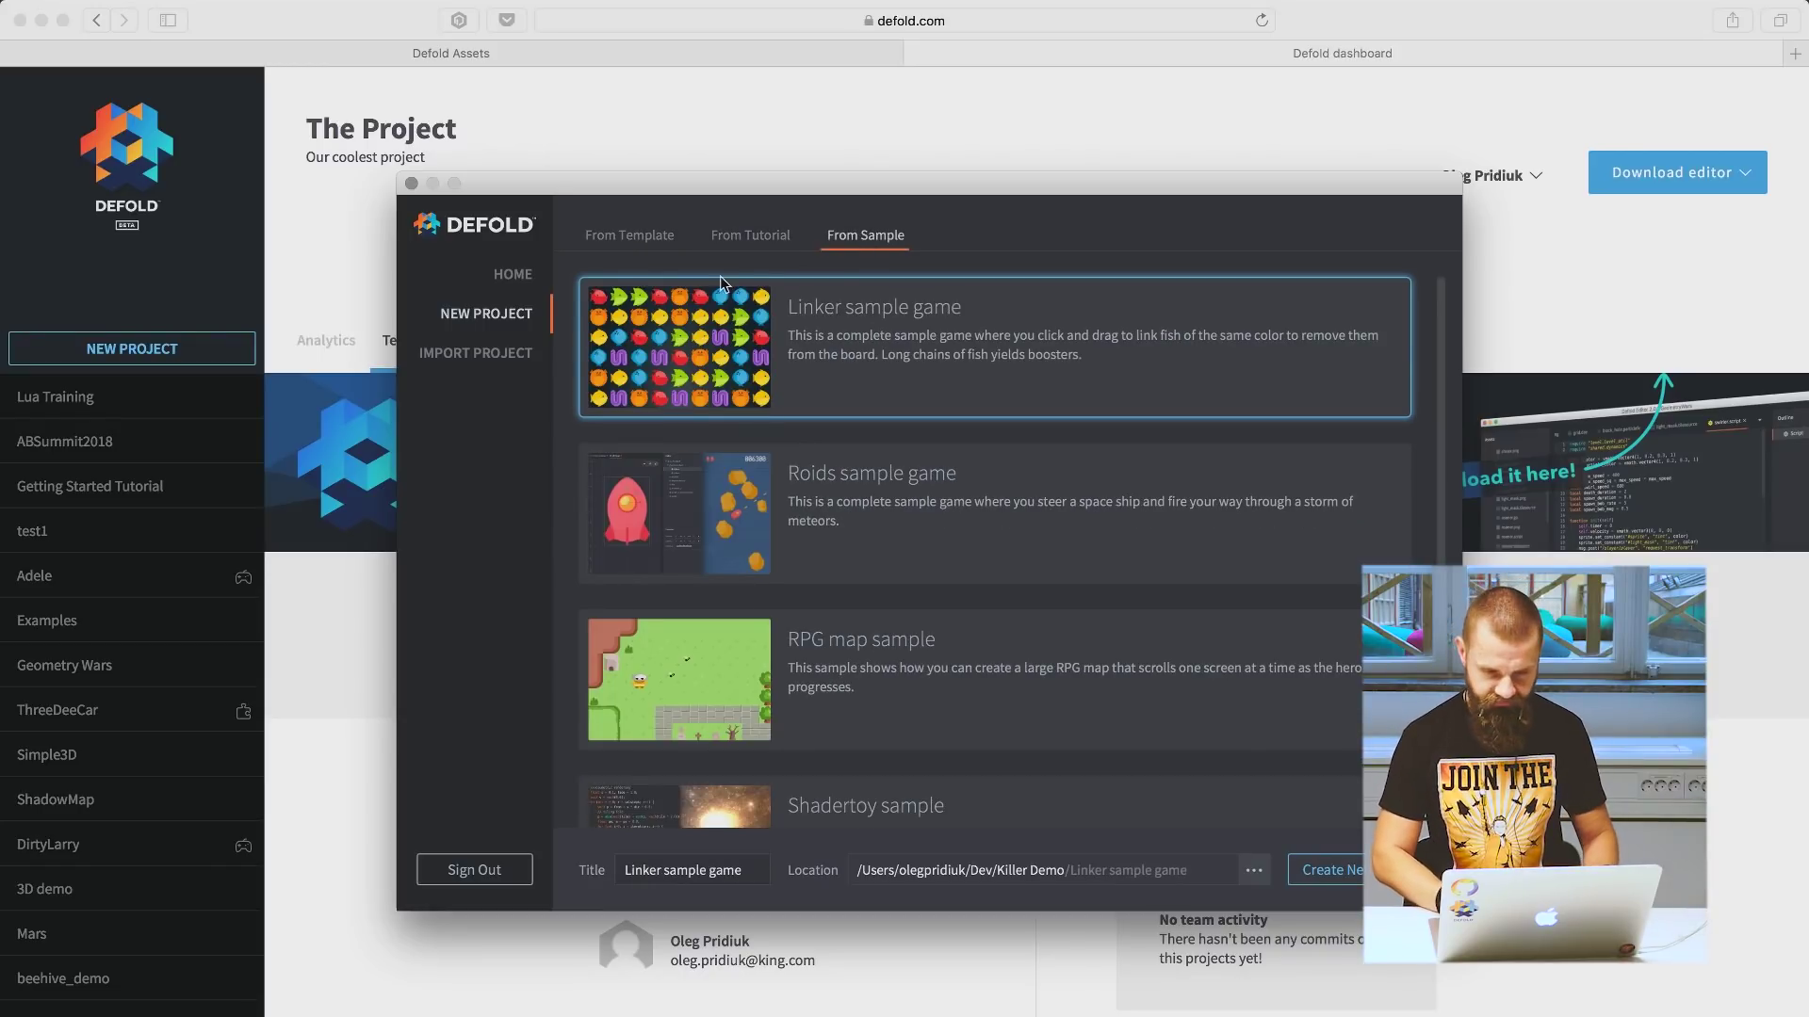
Import the cloud project The Project into a folder of the same name under Killer Demo.
left_click(481, 354)
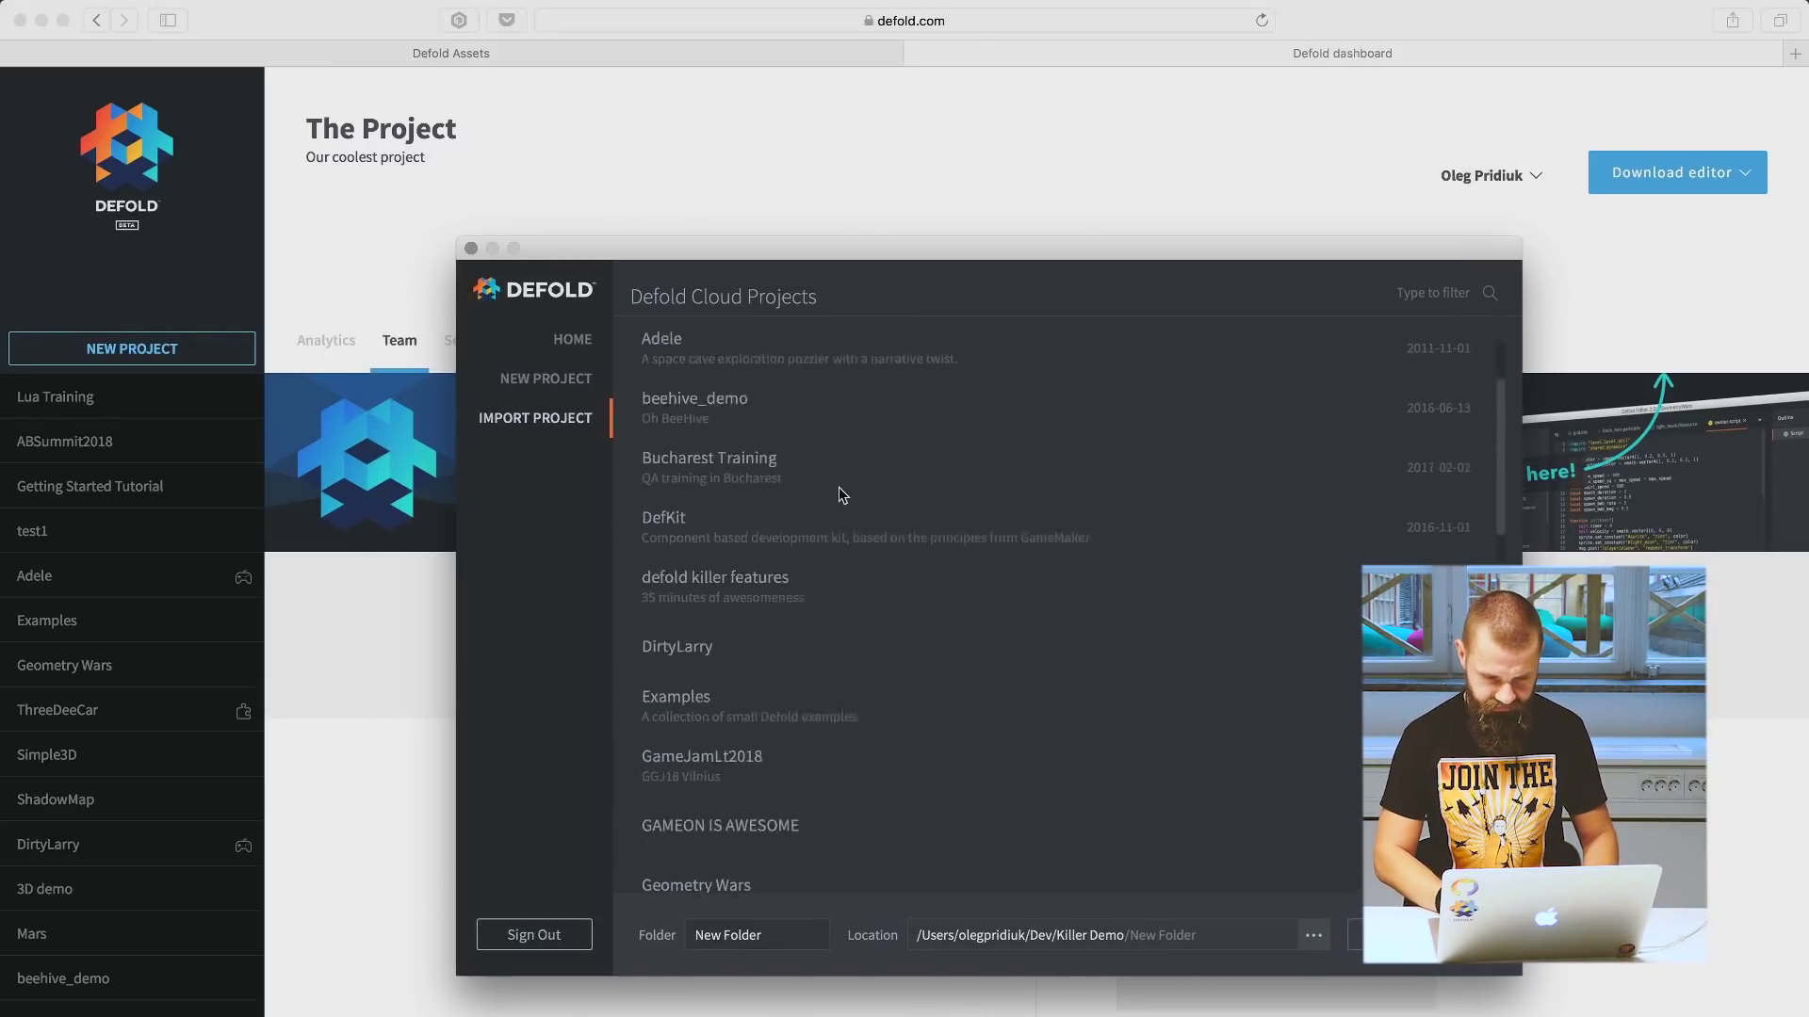
scroll(838, 488, "down", 15)
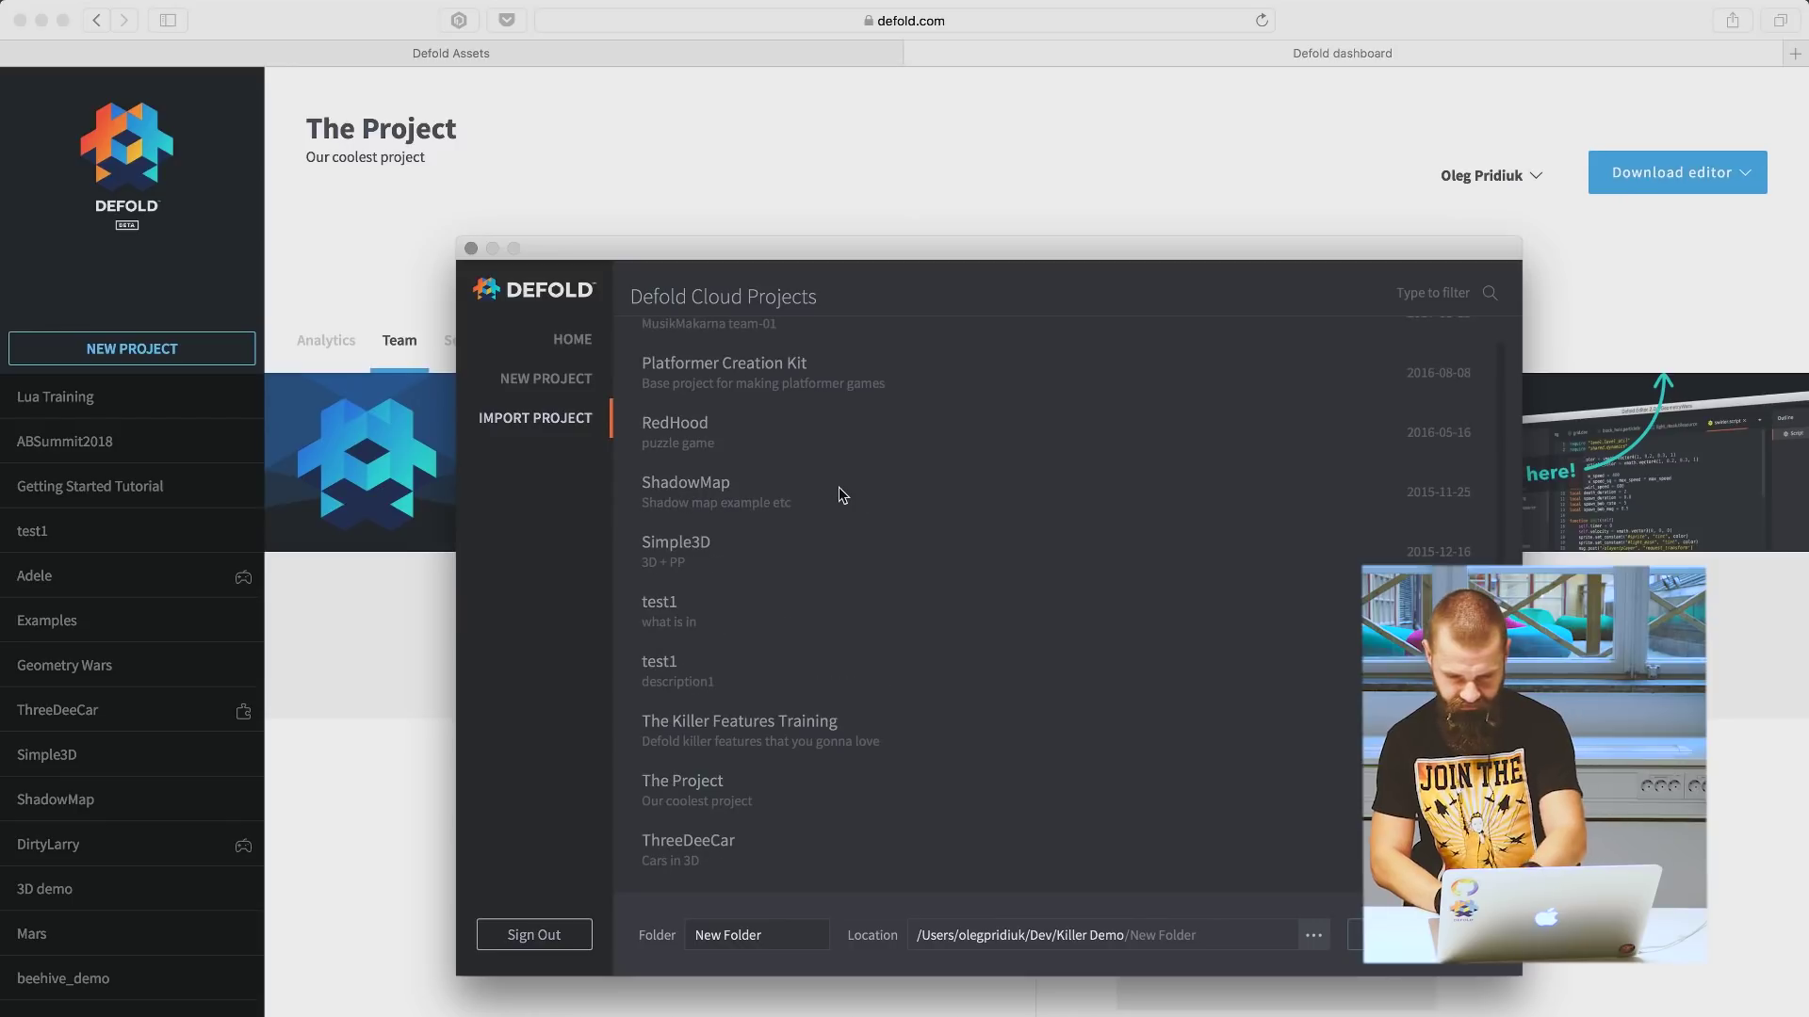
left_click(708, 792)
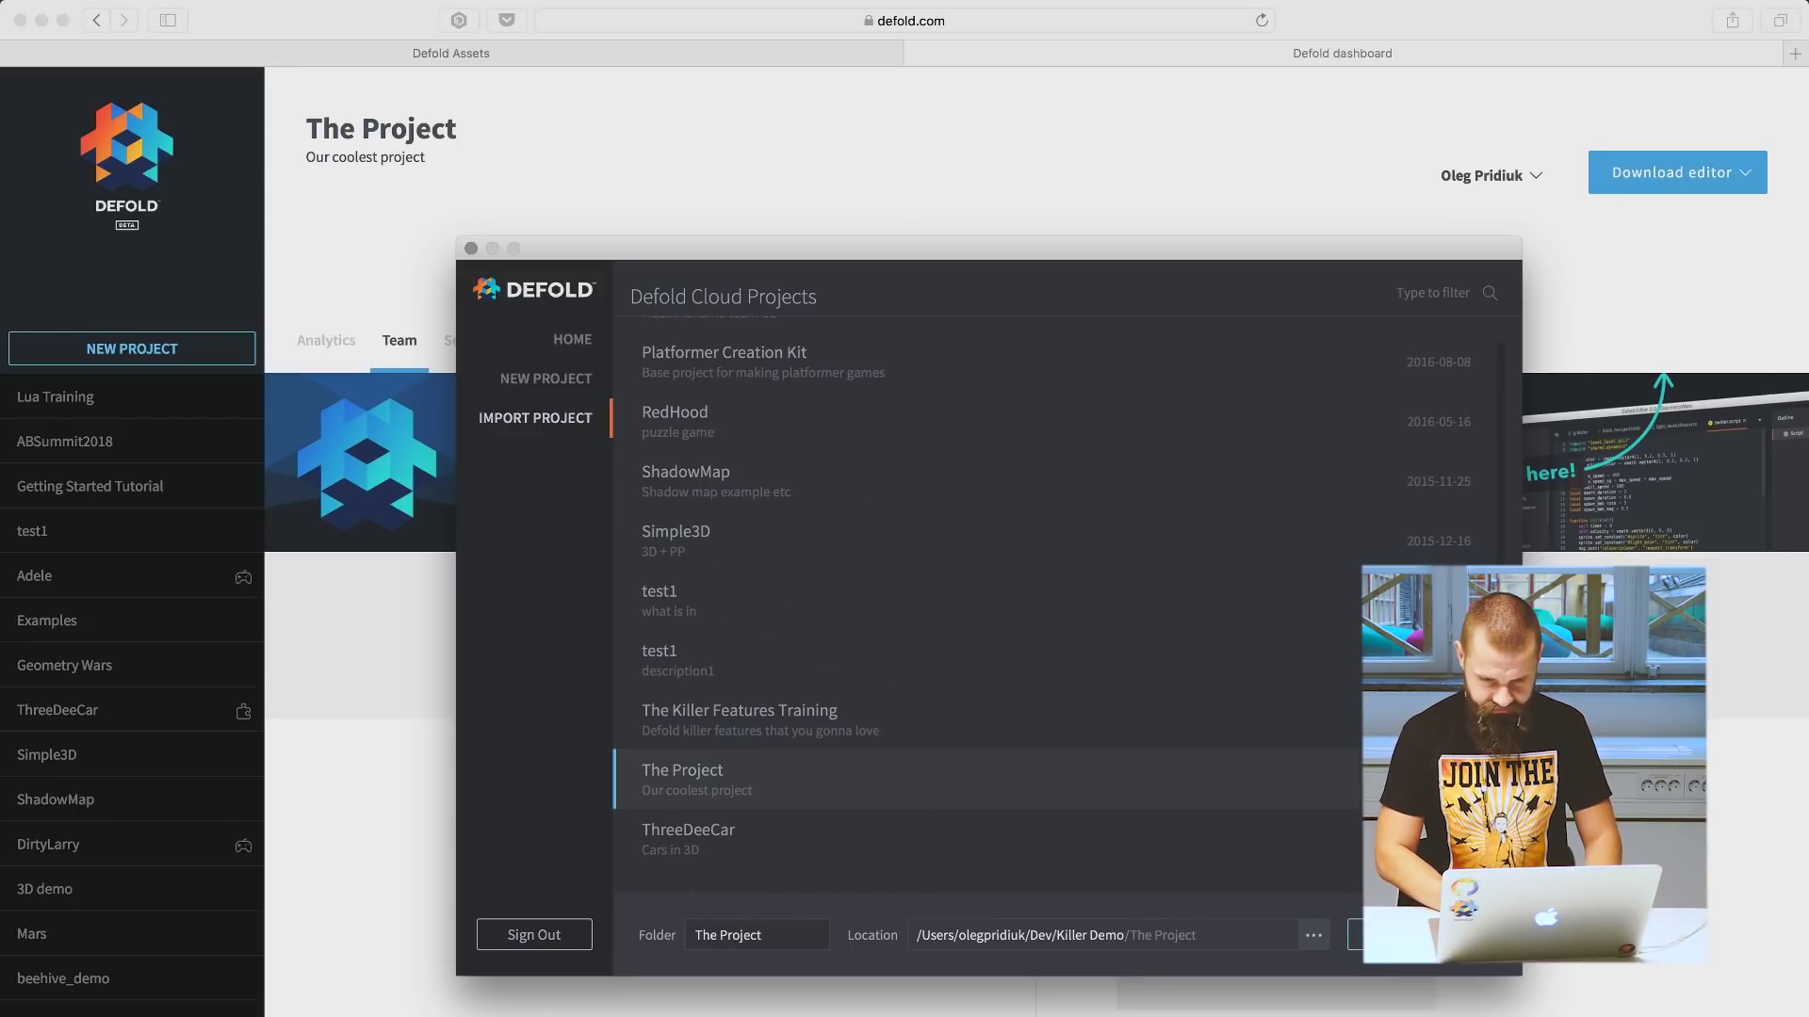
left_click(1375, 934)
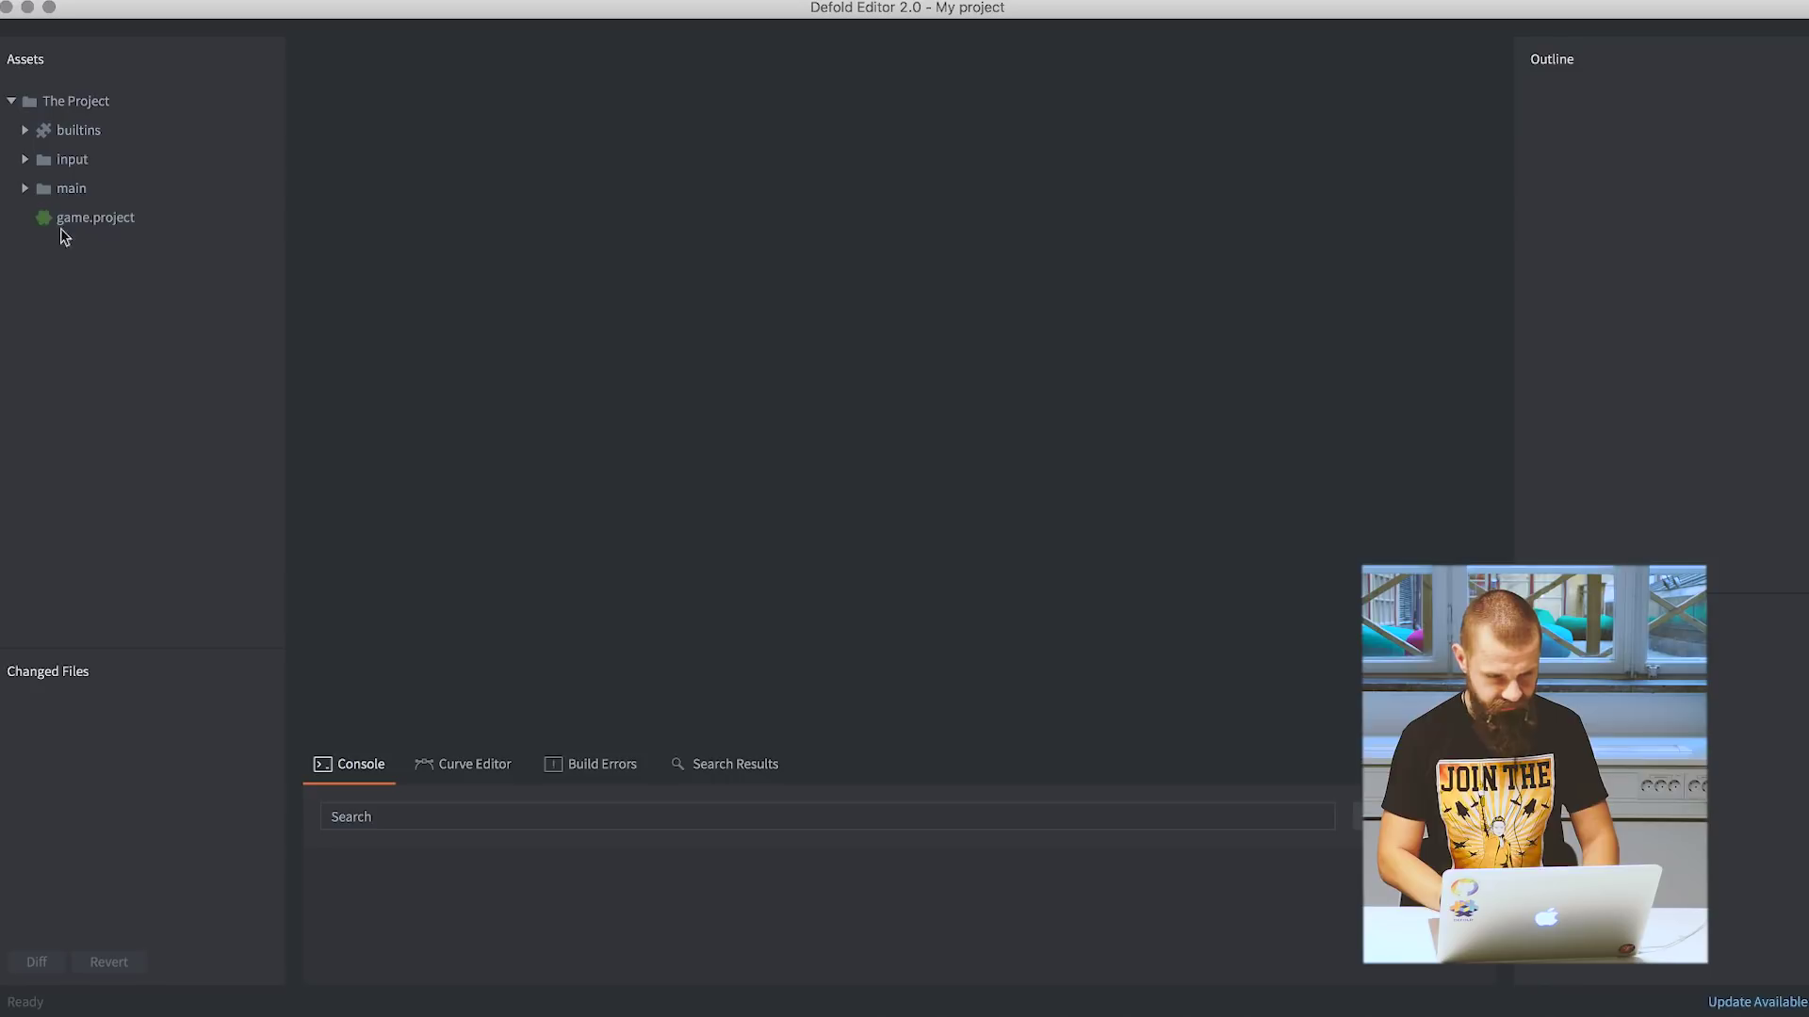
Open the game.project settings and the main.collection file from the main folder.
double_click(72, 222)
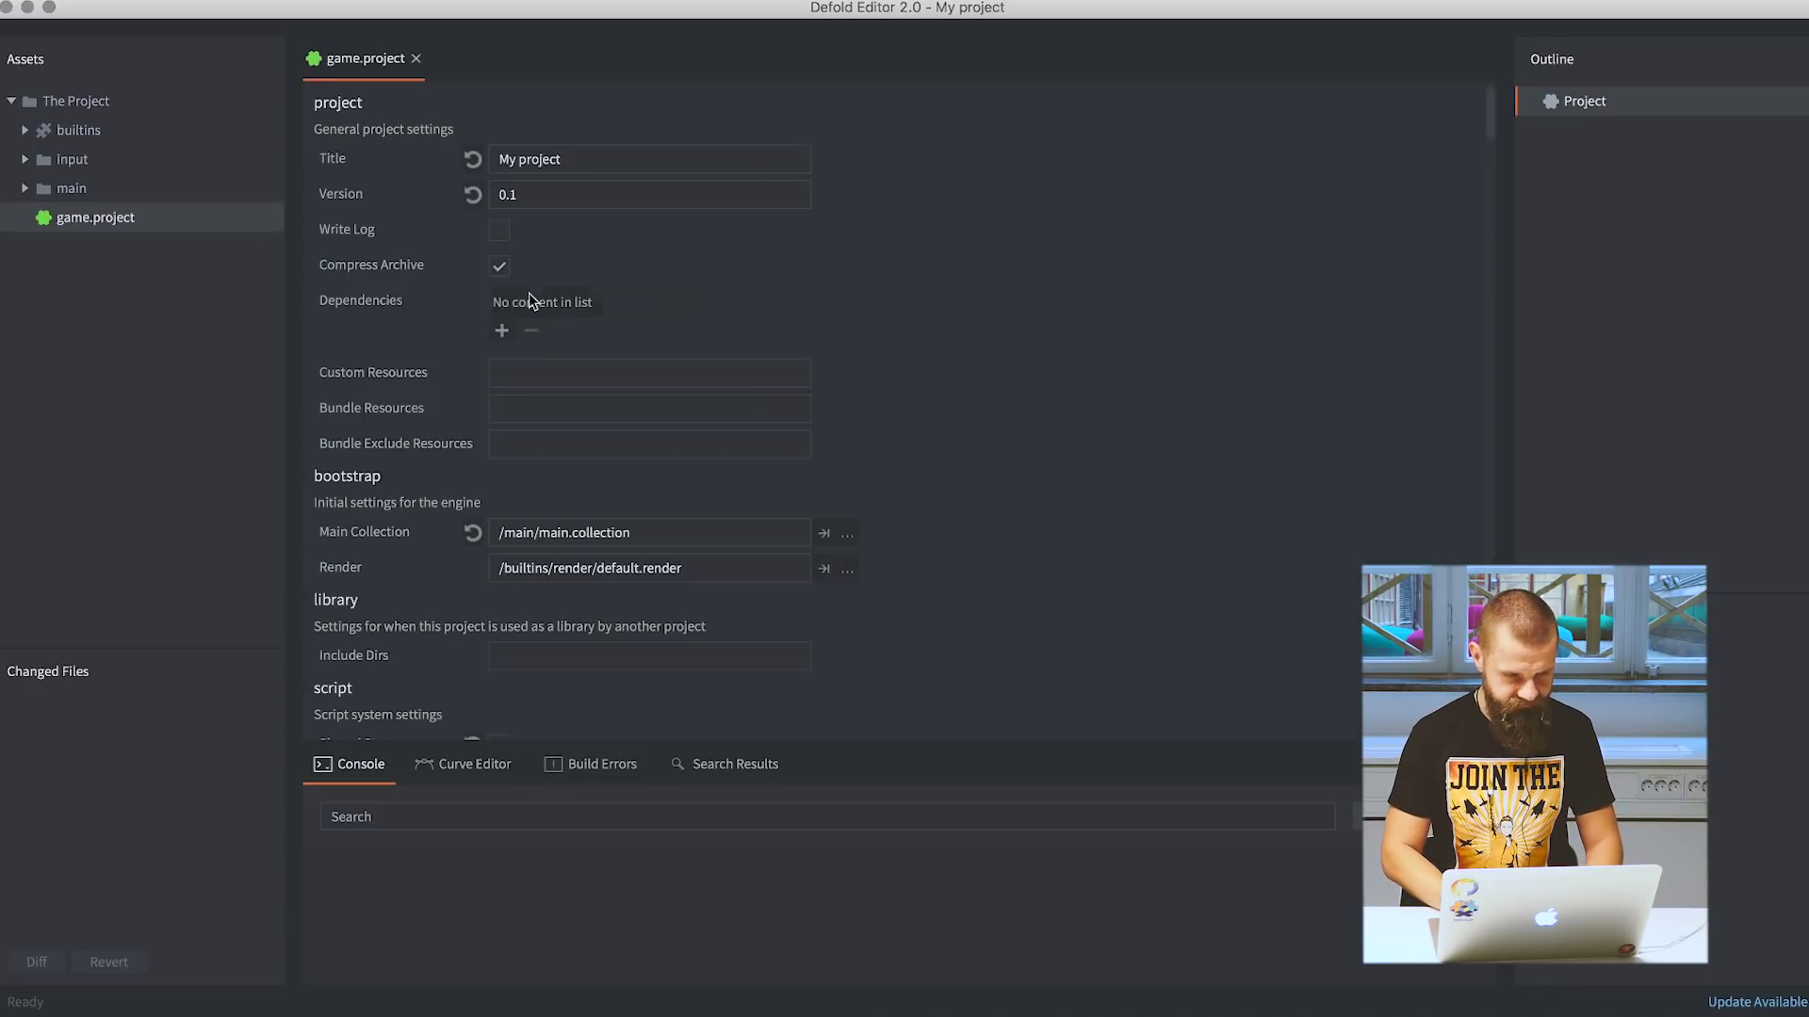
left_click(25, 189)
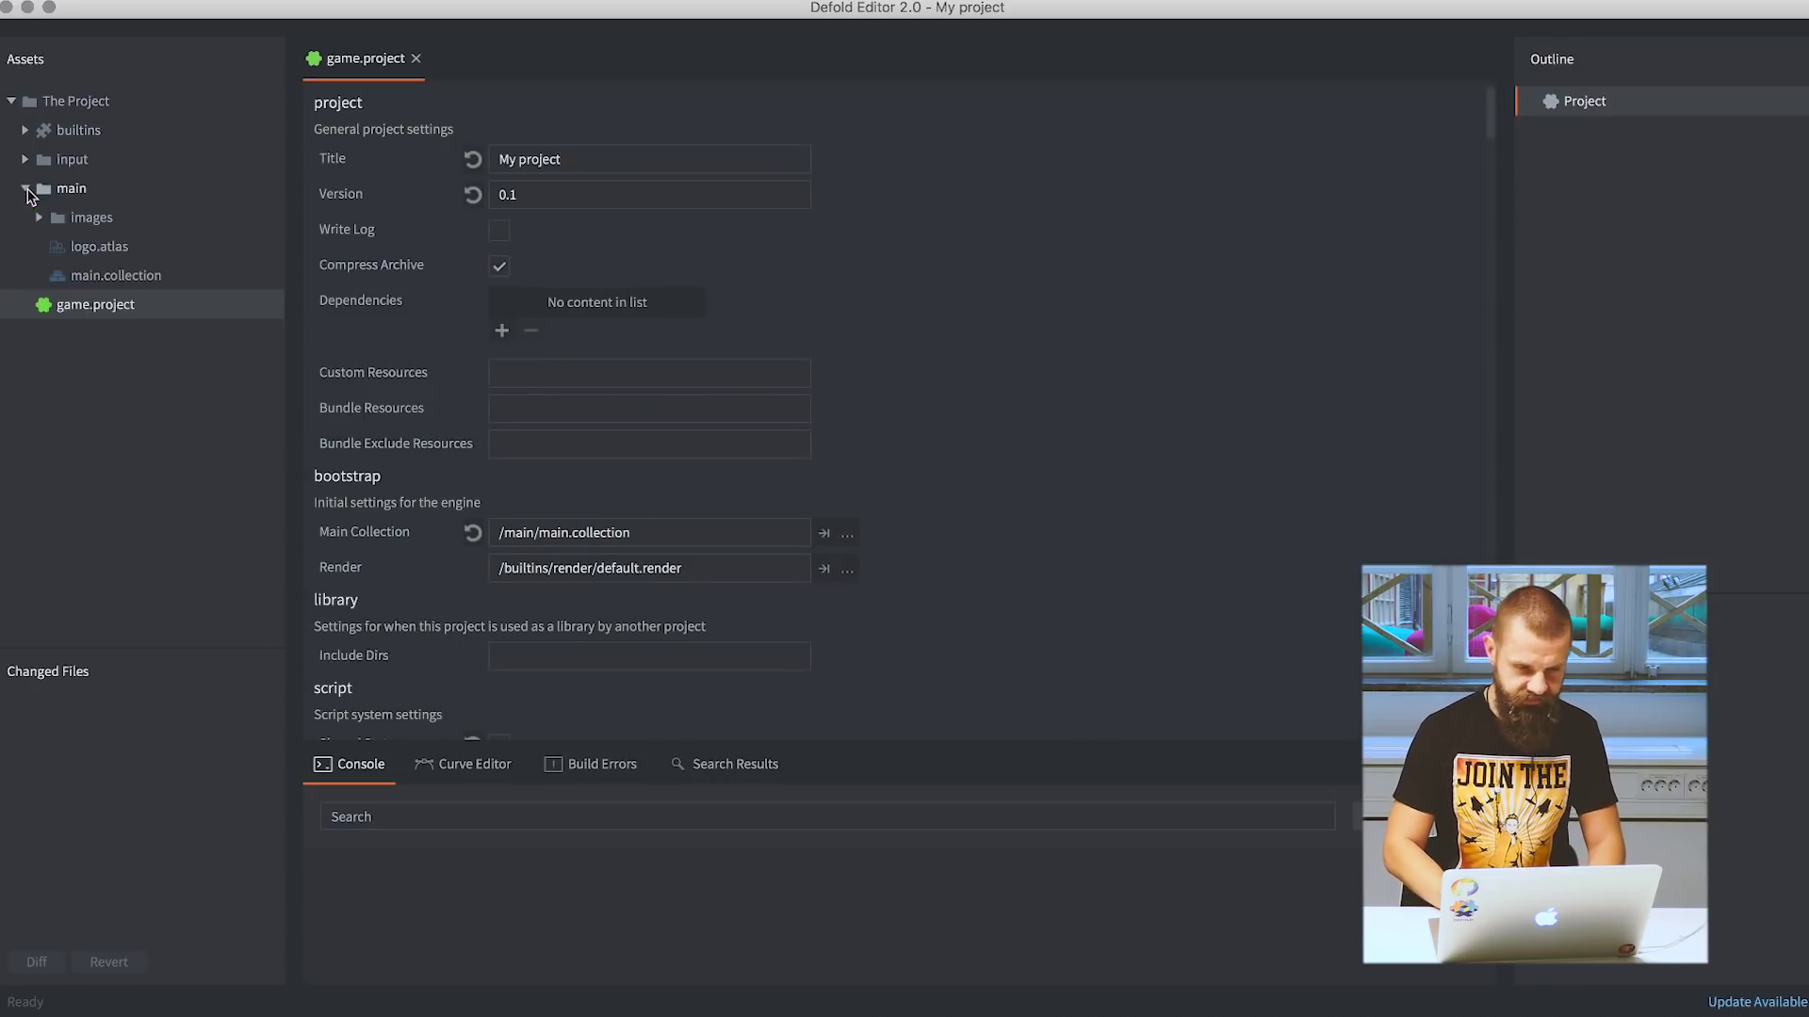
double_click(121, 281)
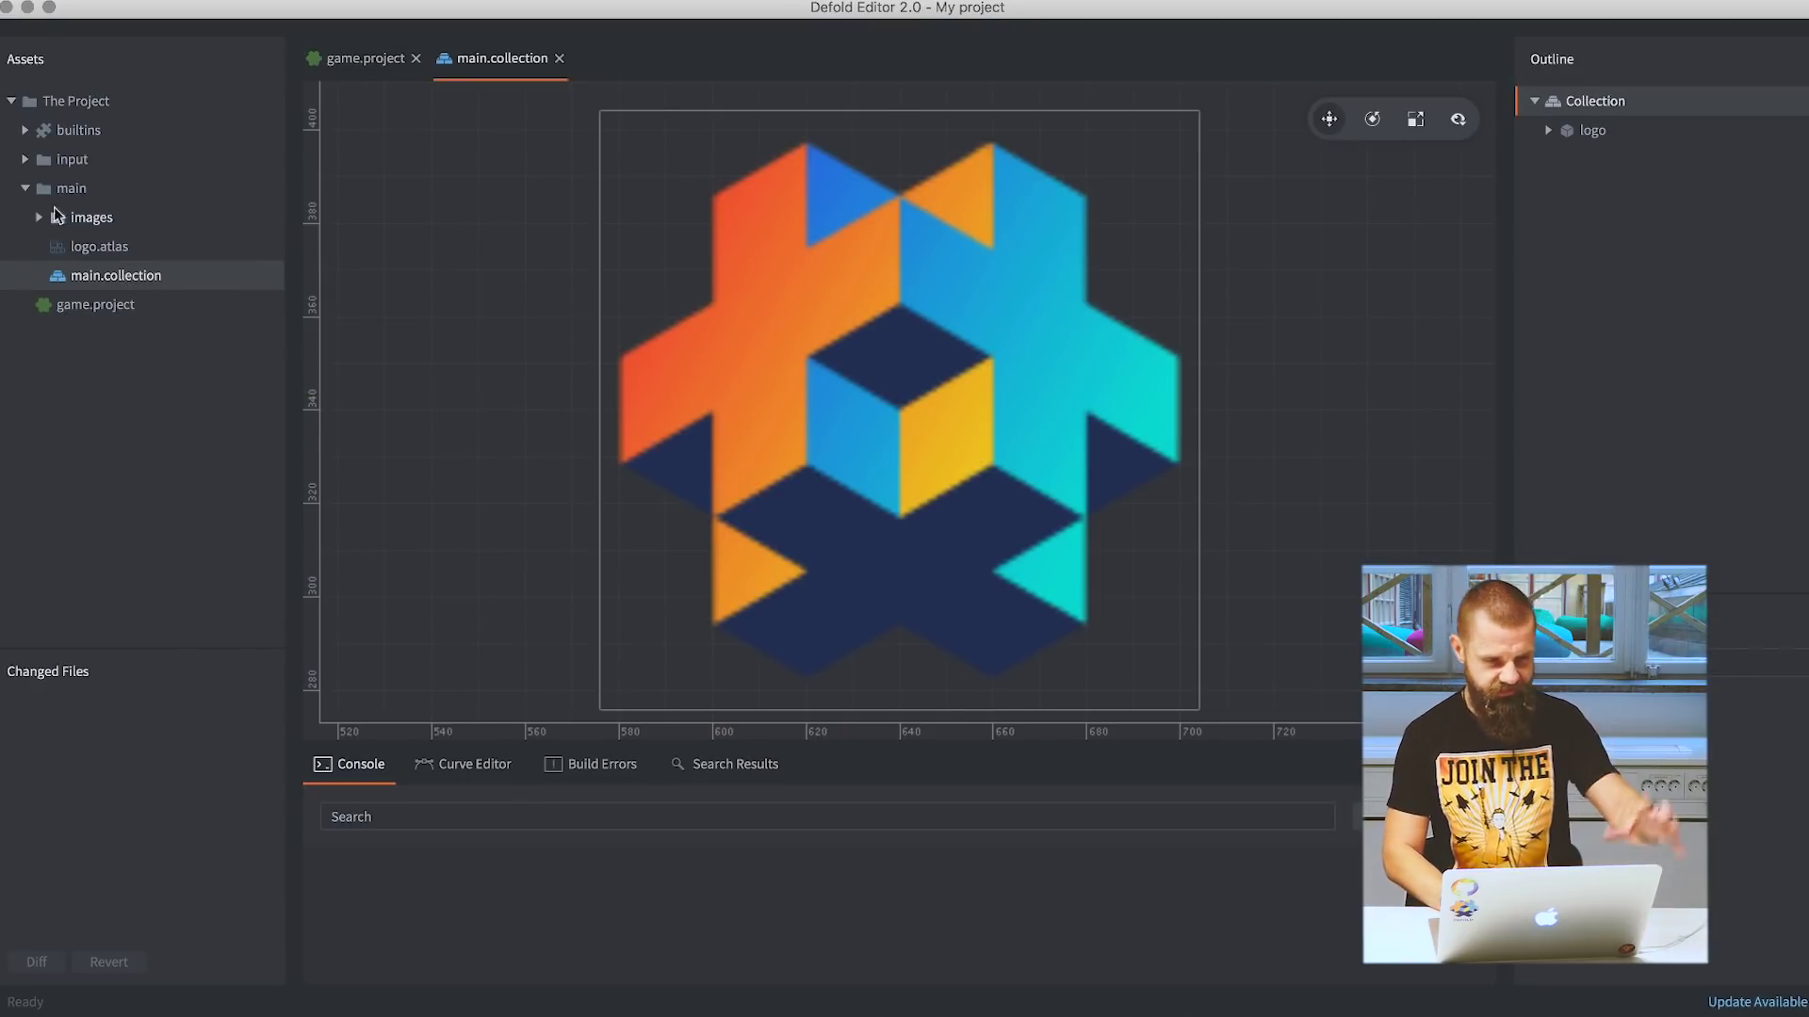
Look through the contents of the project's input and builtins folders.
left_click(26, 160)
left_click(26, 131)
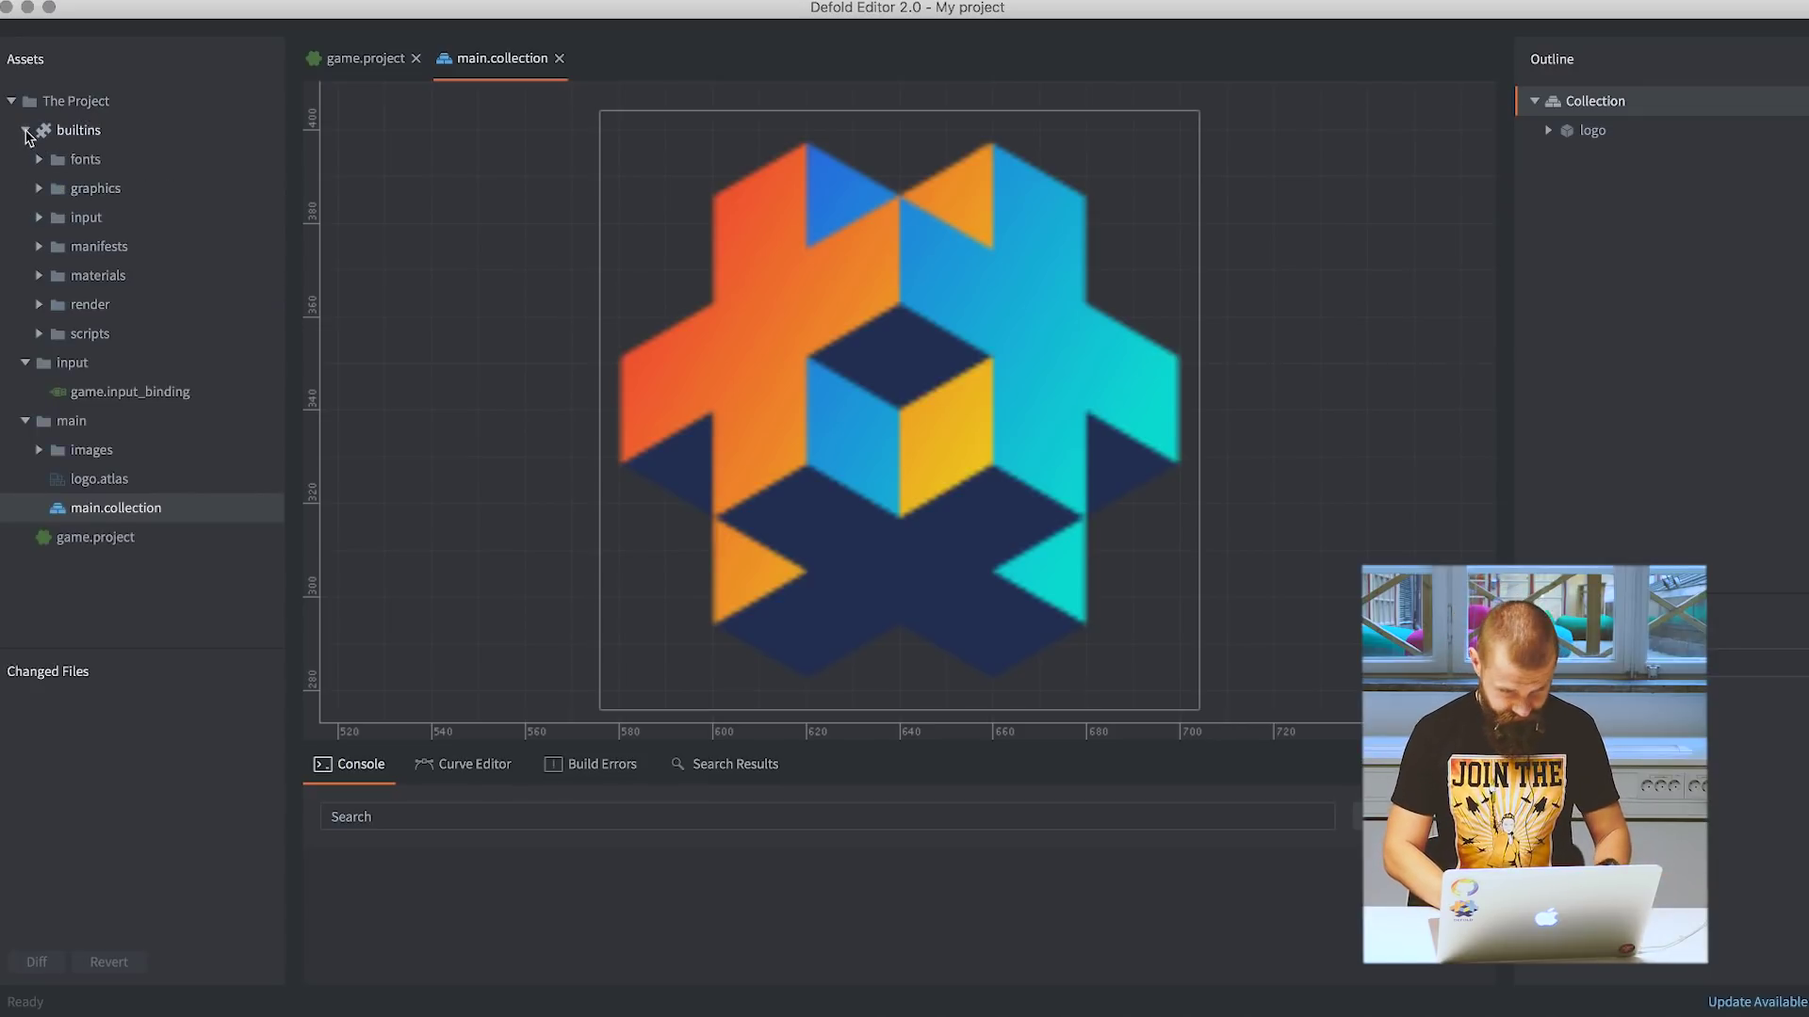
left_click(25, 131)
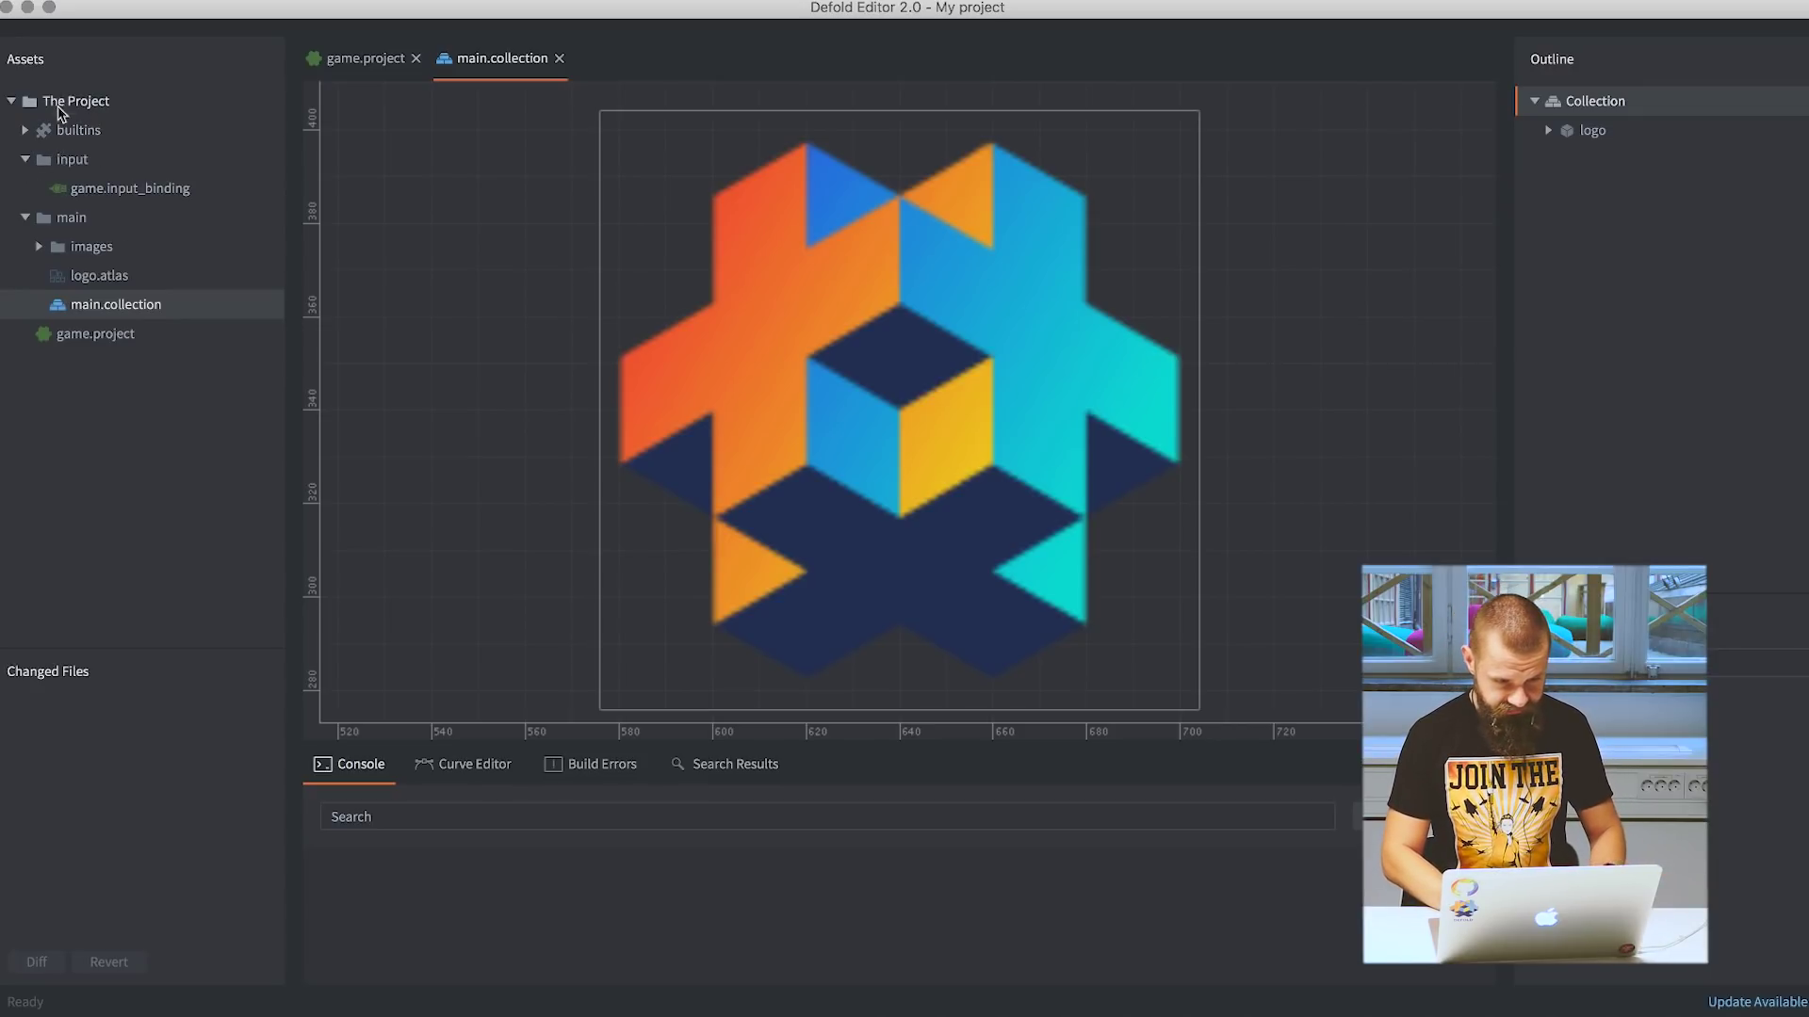
left_click(58, 108)
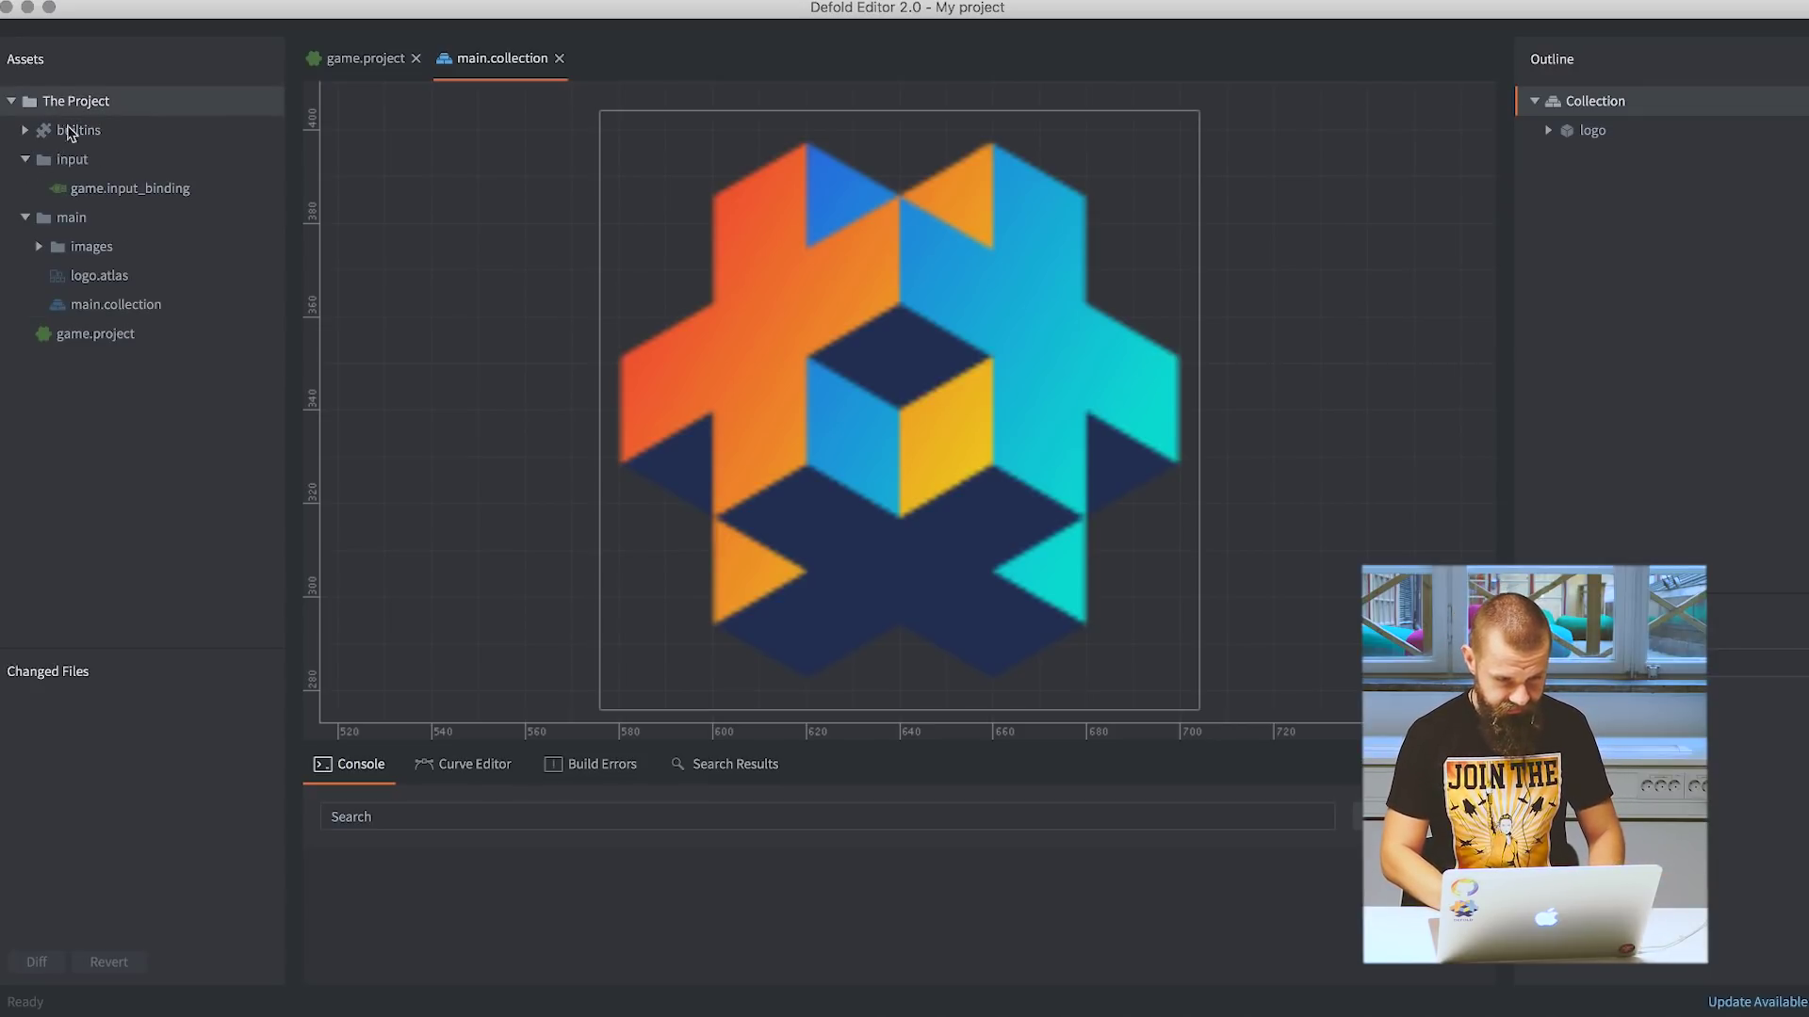
Create a new folder named Assets inside the main folder.
left_click(60, 219)
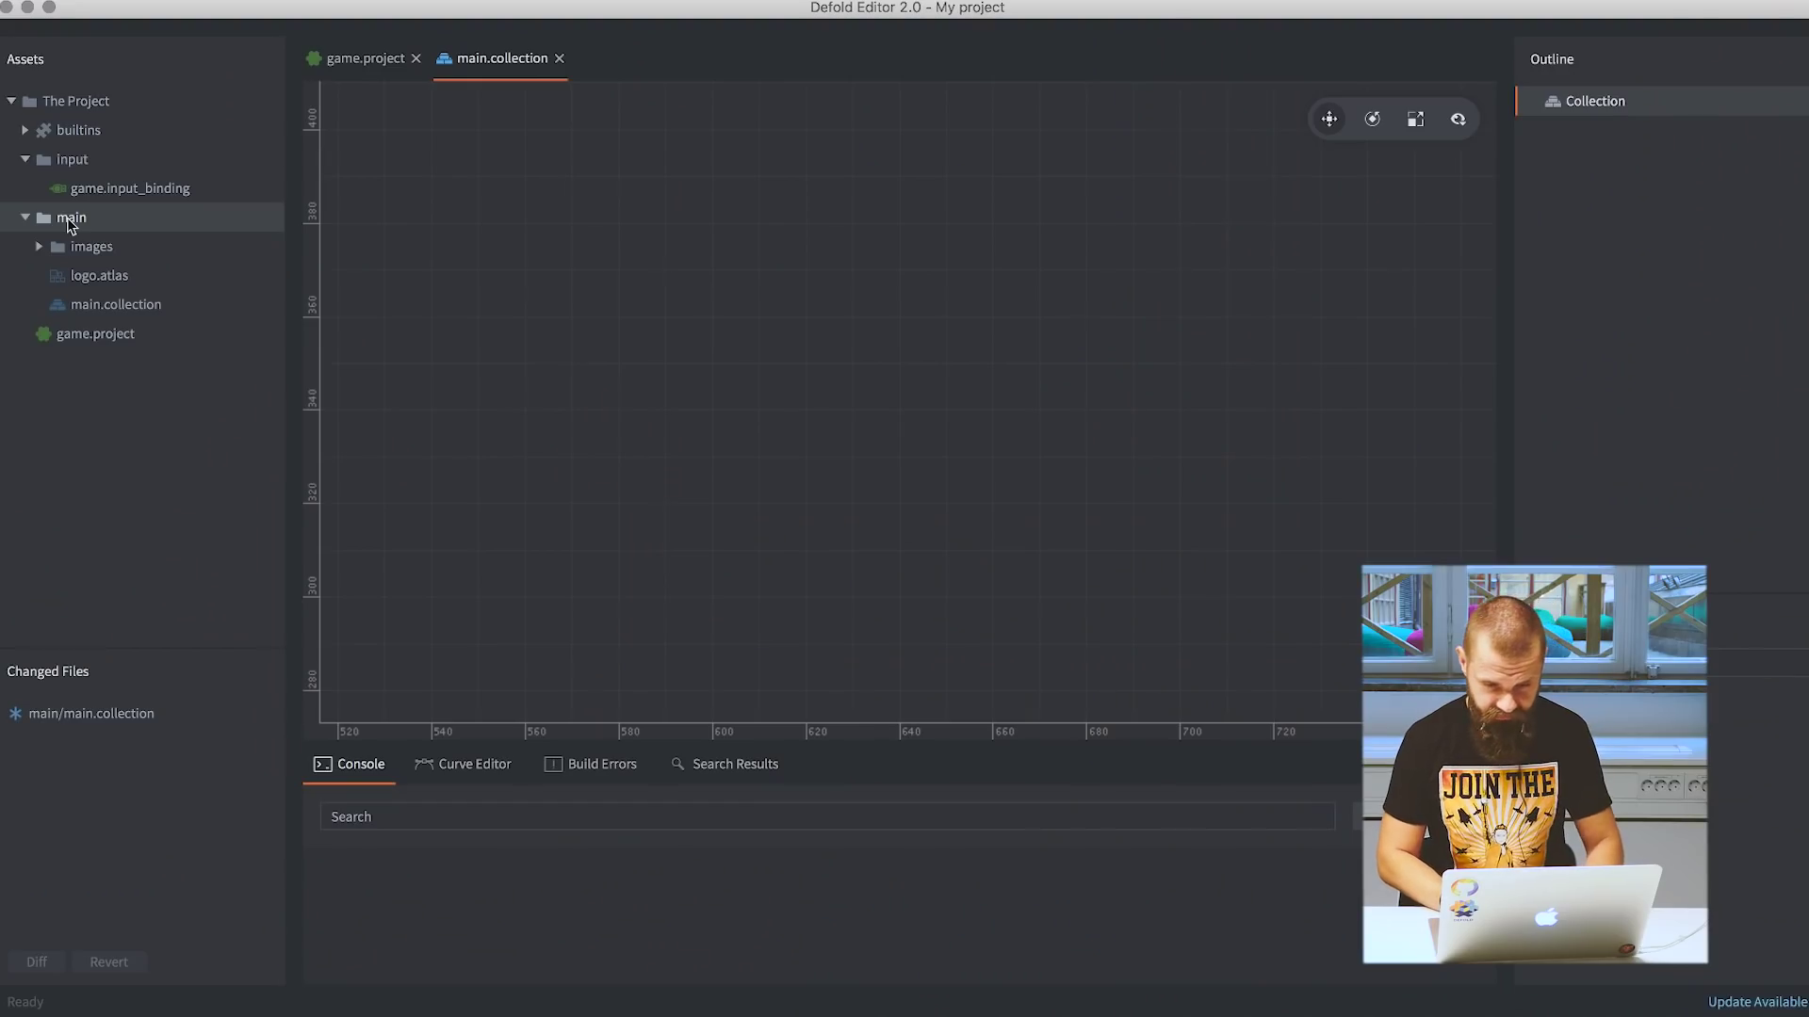
right_click(68, 221)
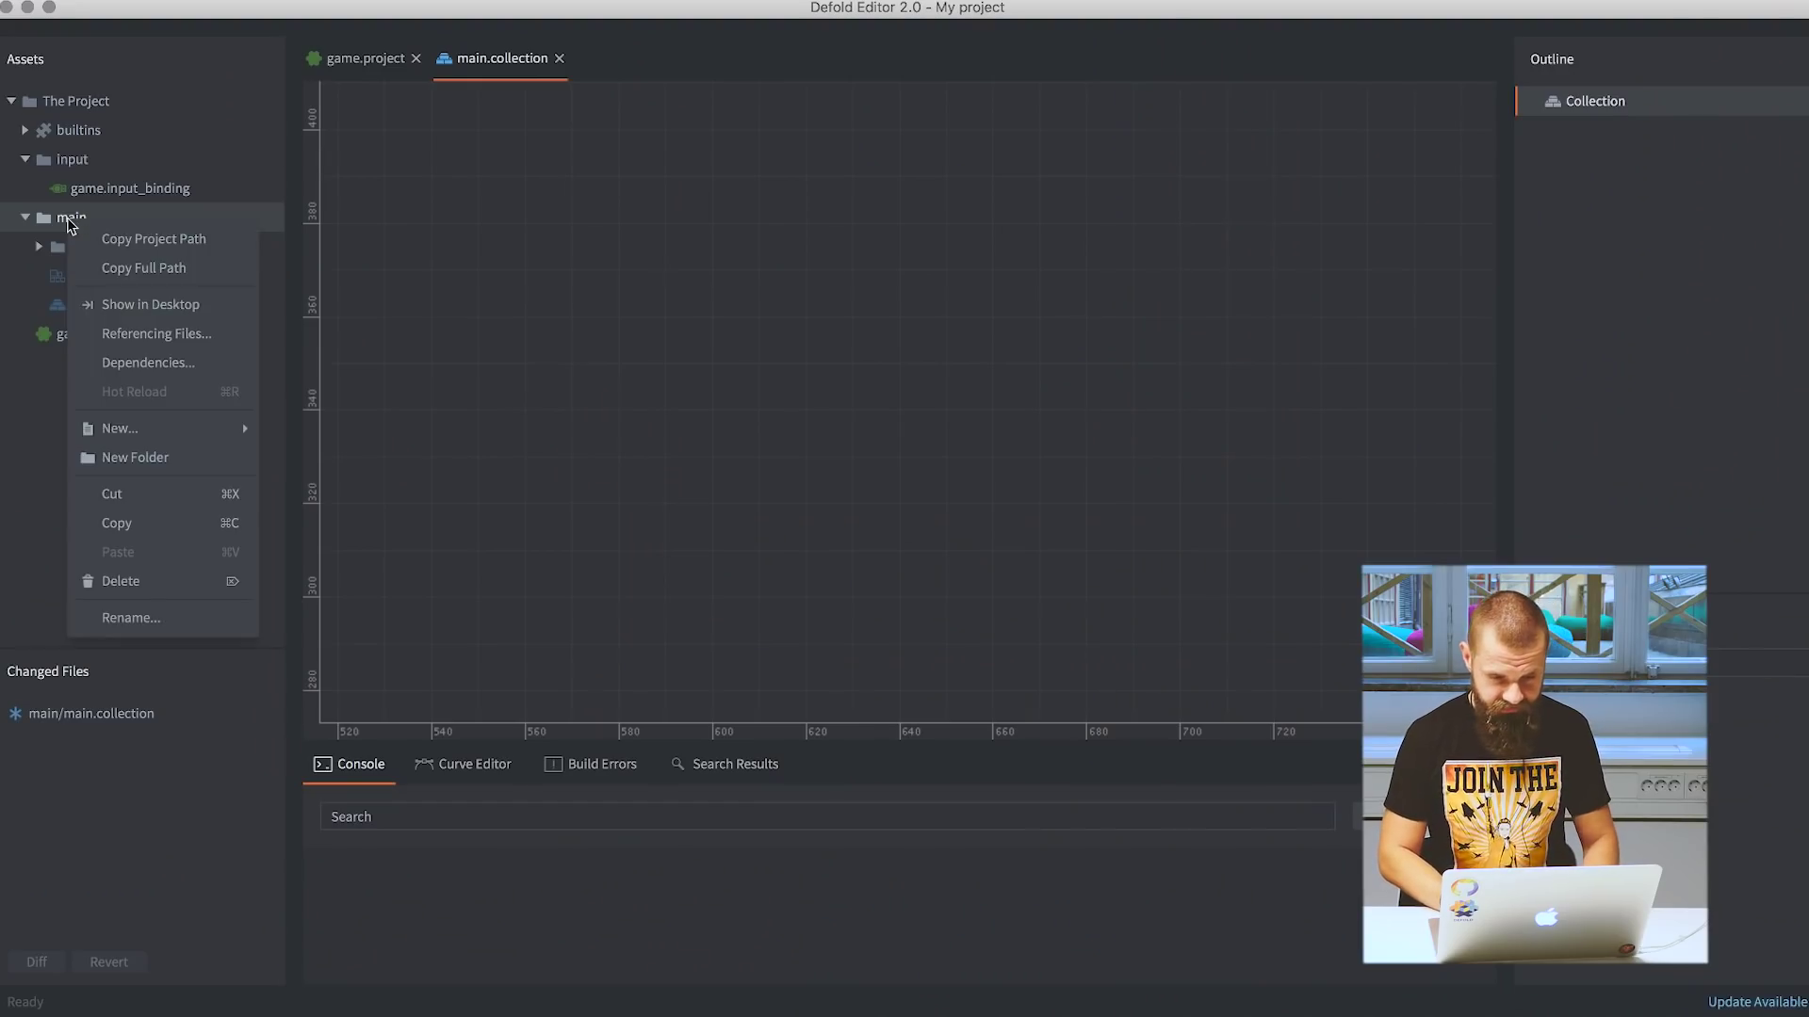
left_click(177, 459)
type("Assets")
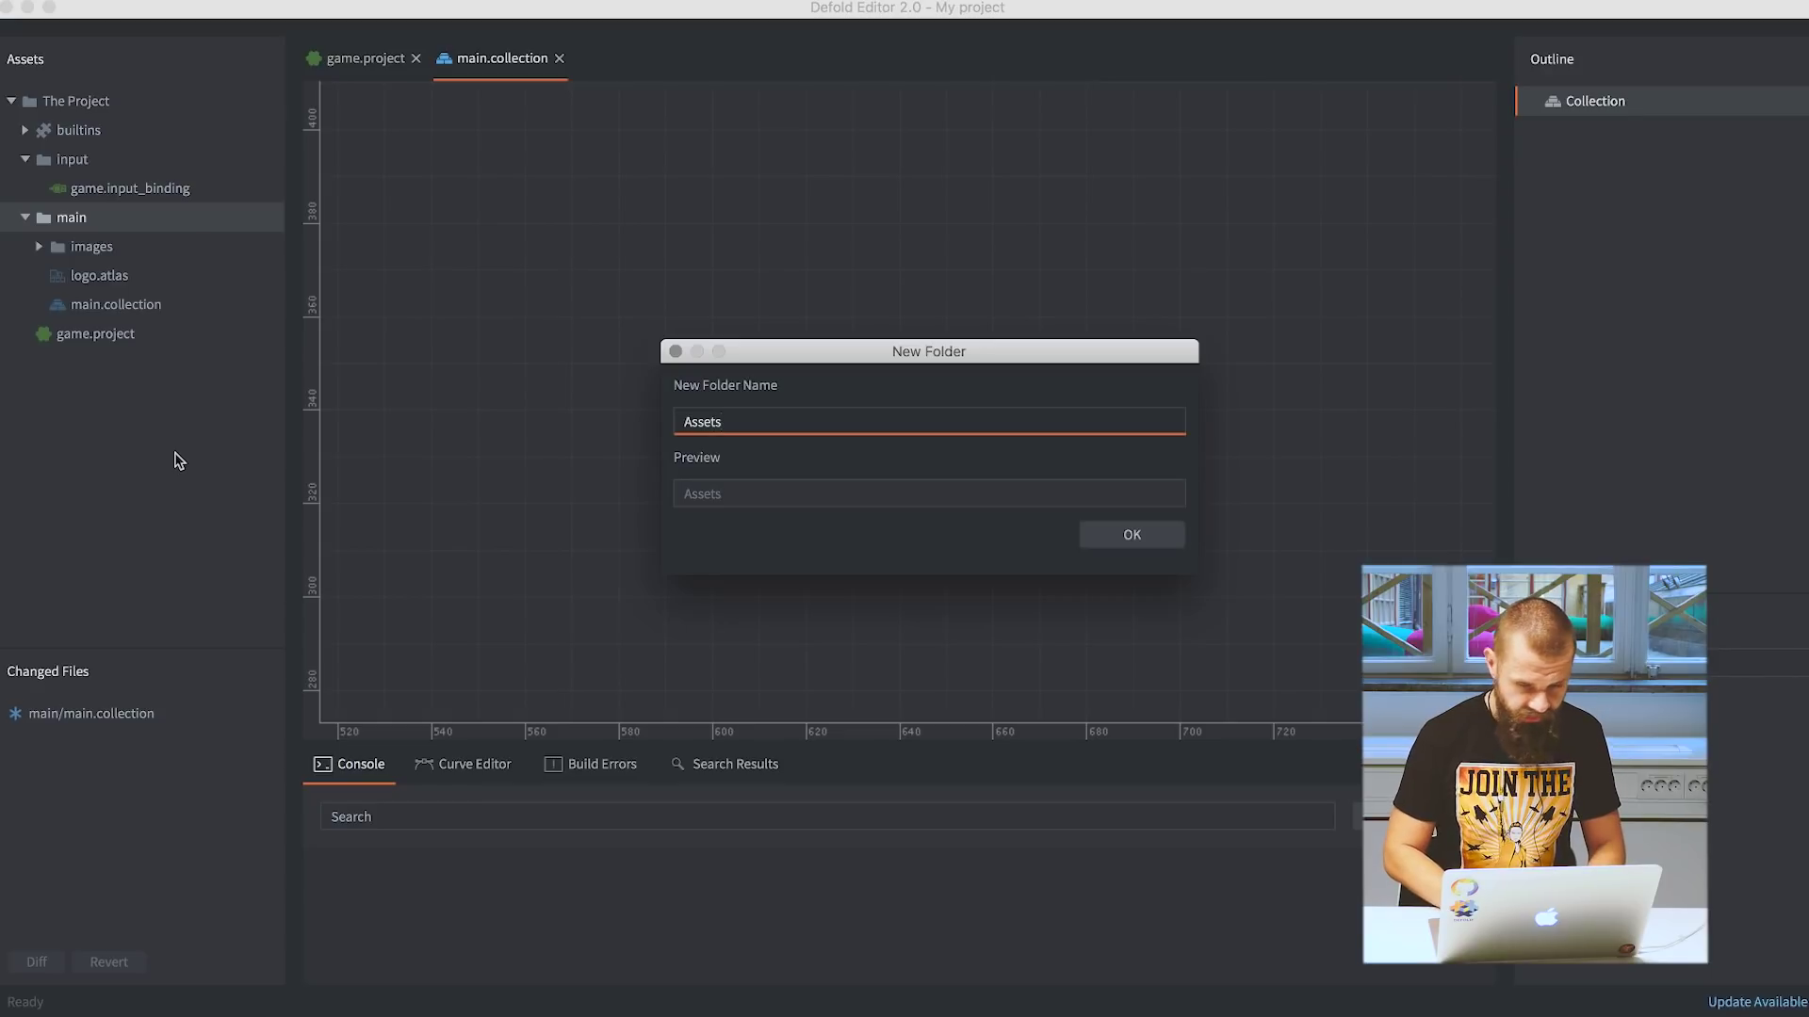
key("Return")
Switch to Finder and preview the tile images in the tiles folder of Some Art For The Demo.
key("super+Tab")
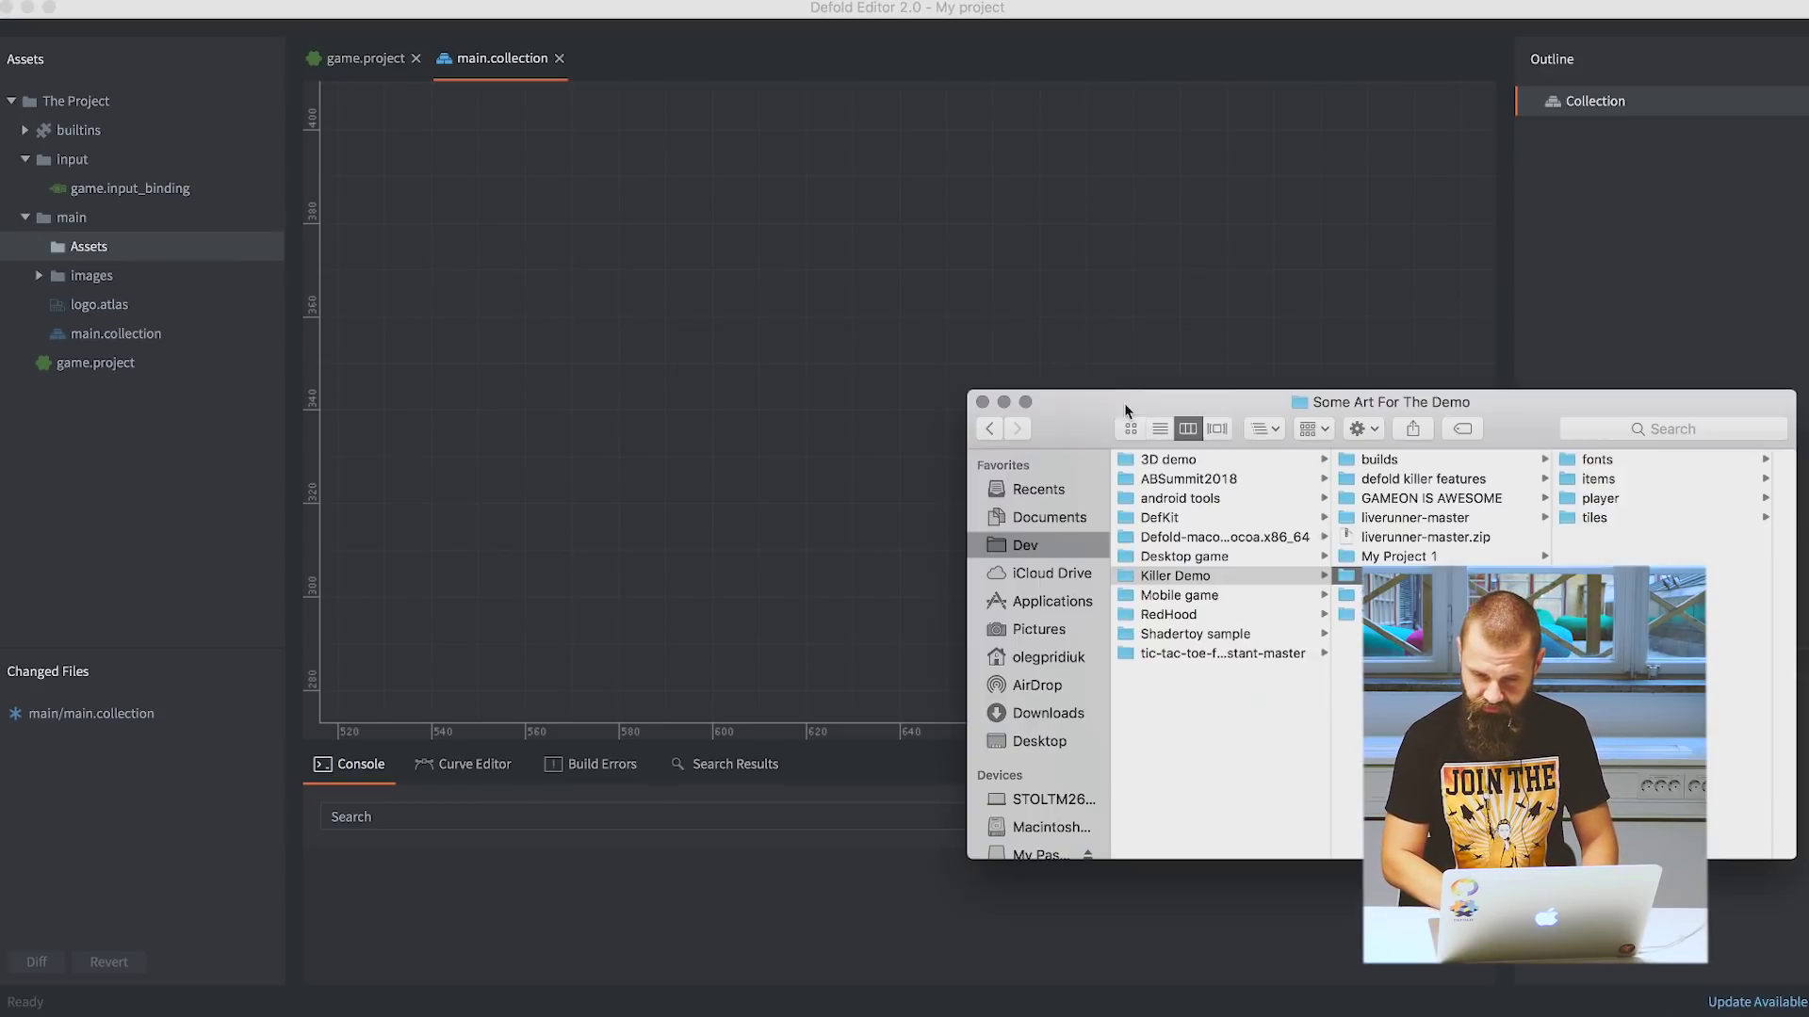
left_click_drag(1128, 407, 651, 234)
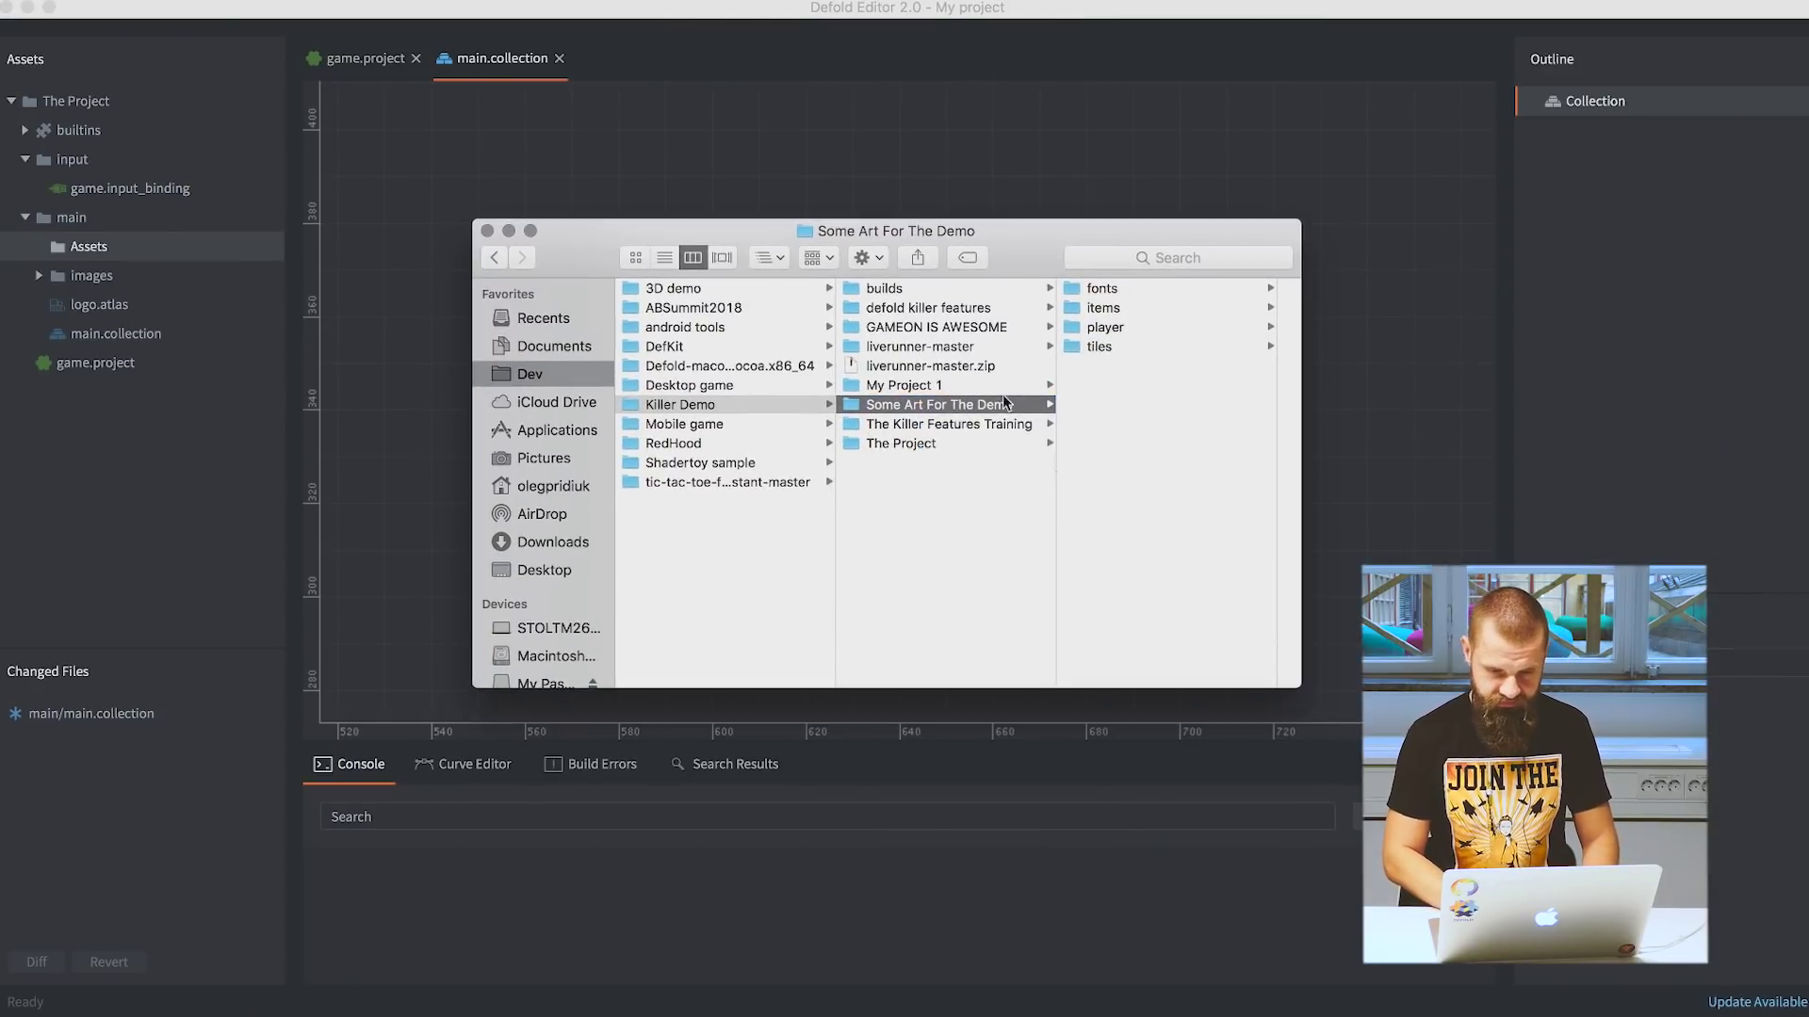
left_click(1095, 349)
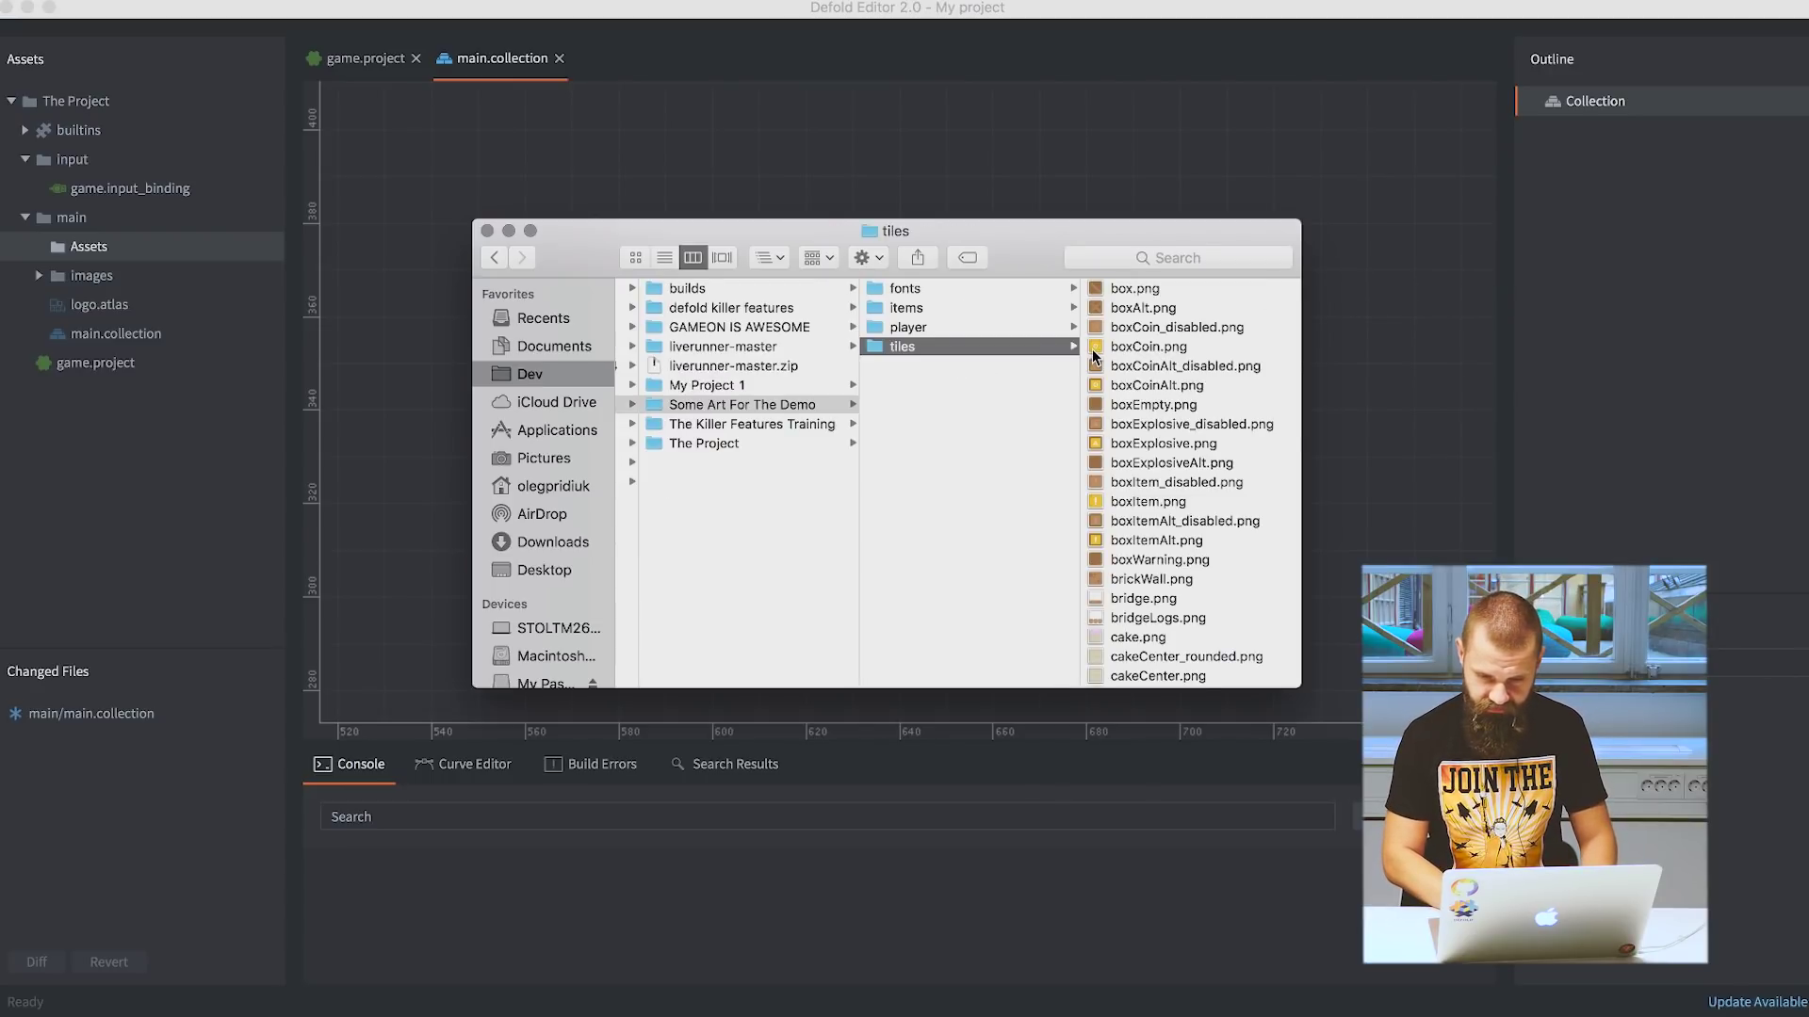
key("Right")
key("Down")
key("Down")
key("Down")
key("Down")
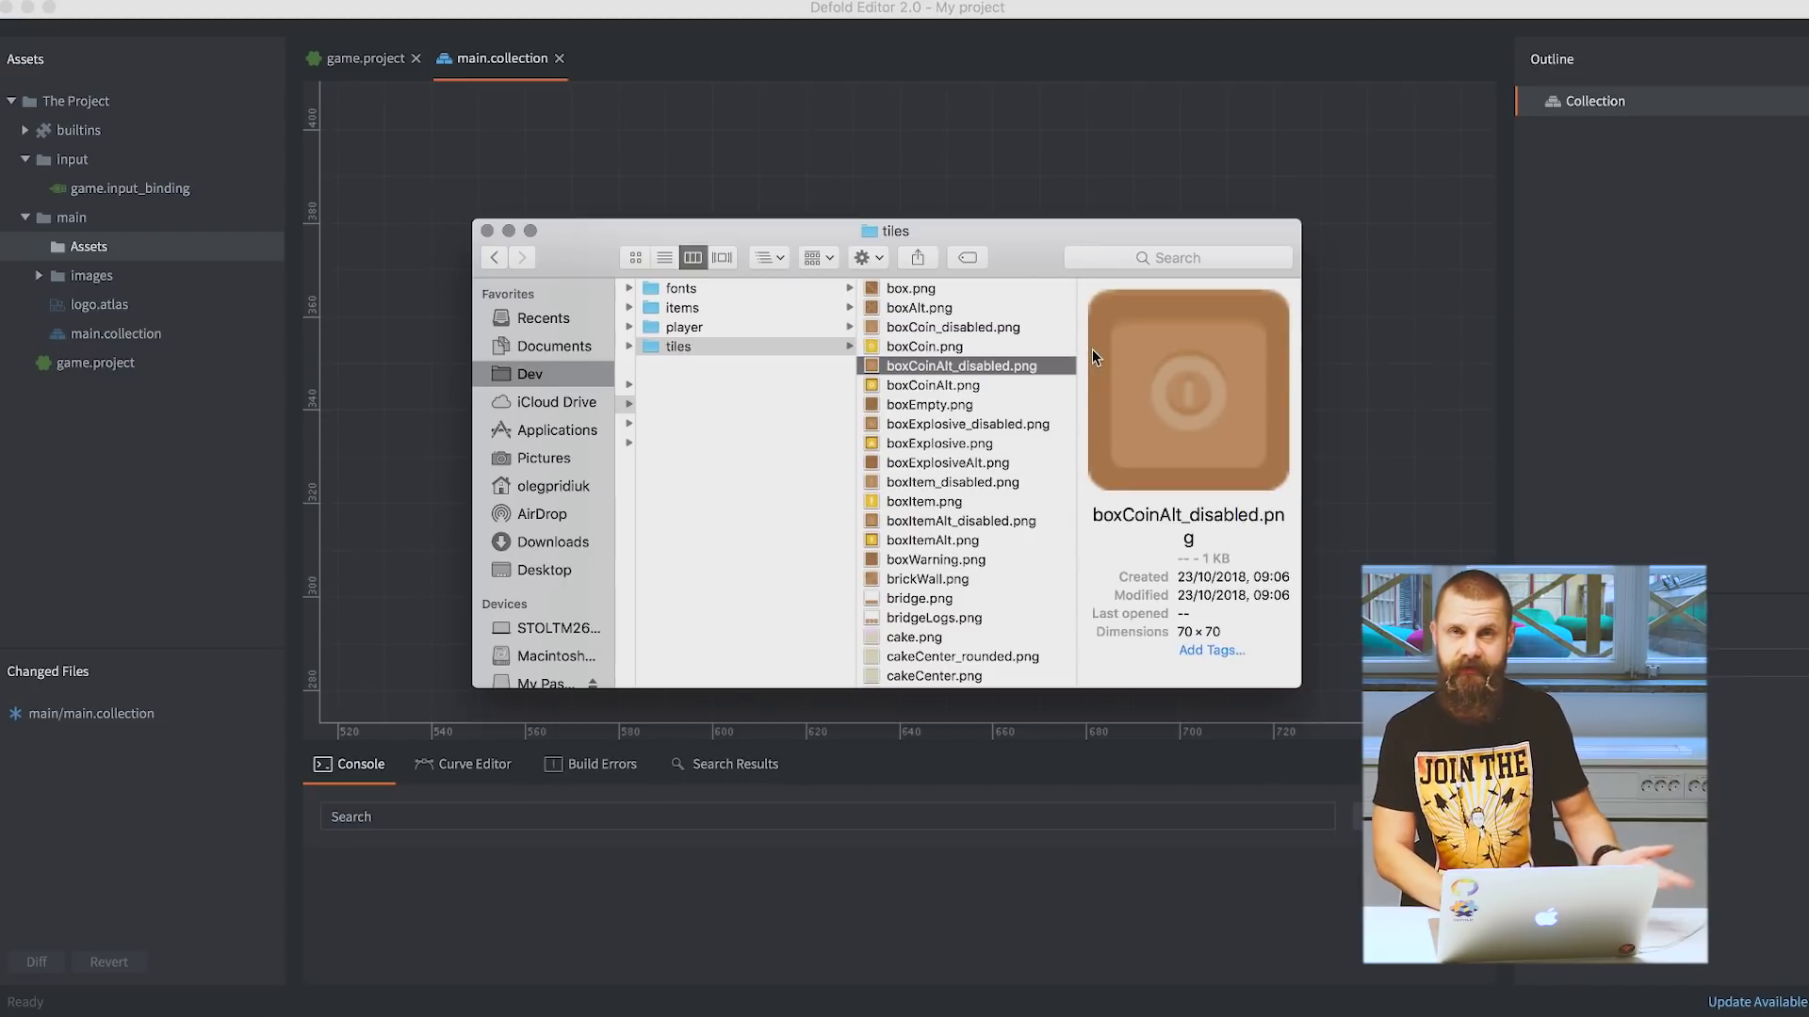
key("Down")
key("Up")
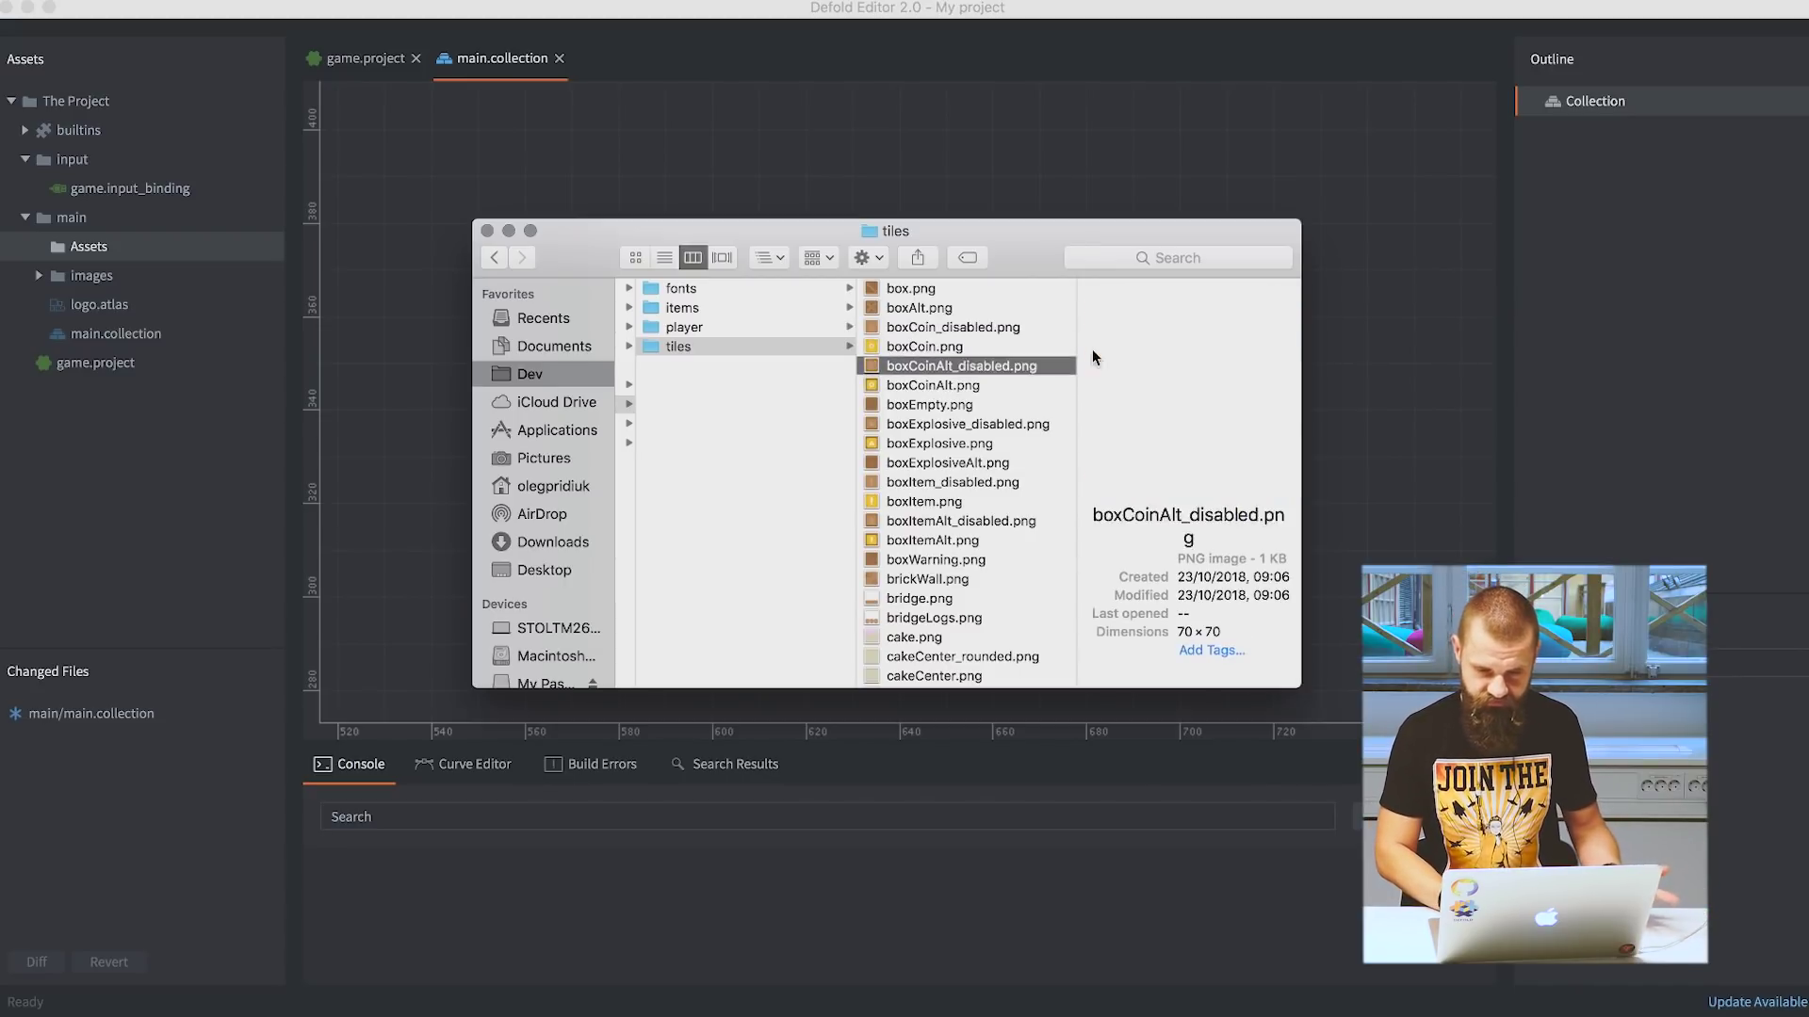
Copy the tiles folder from Finder into the project's Assets folder and check its contents.
key("Left")
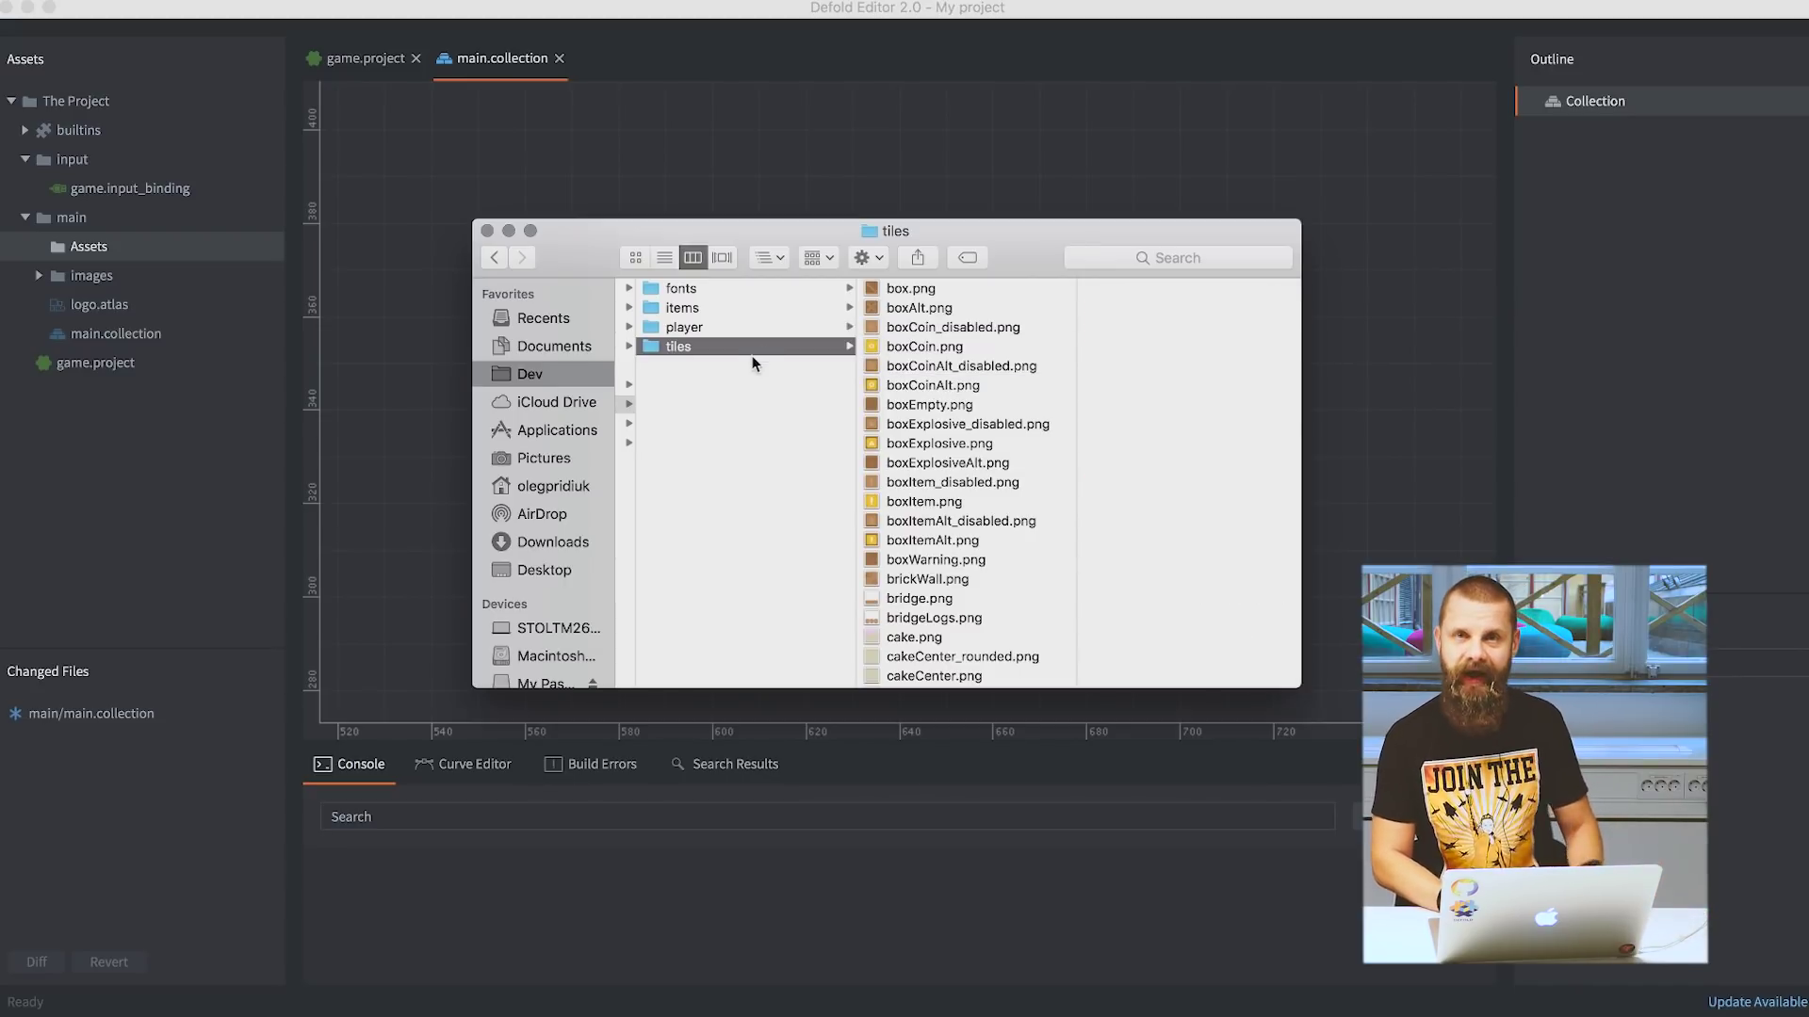
left_click_drag(675, 350, 104, 252)
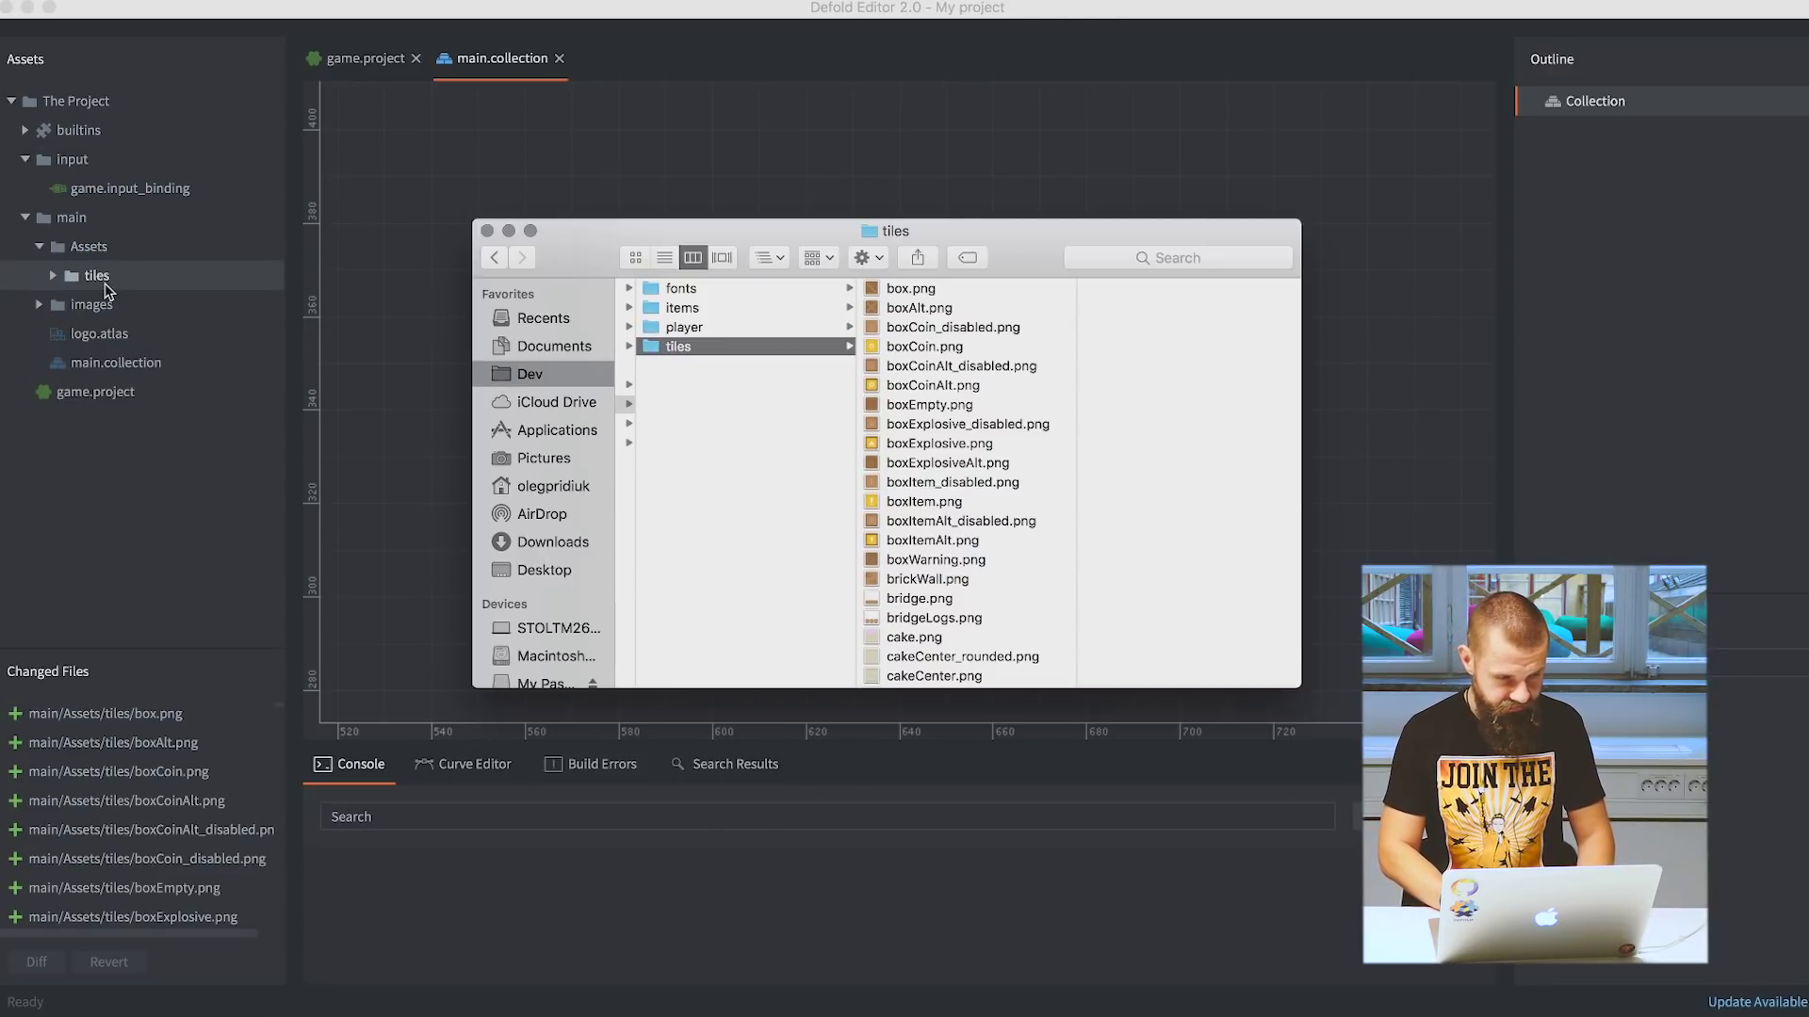
left_click(52, 275)
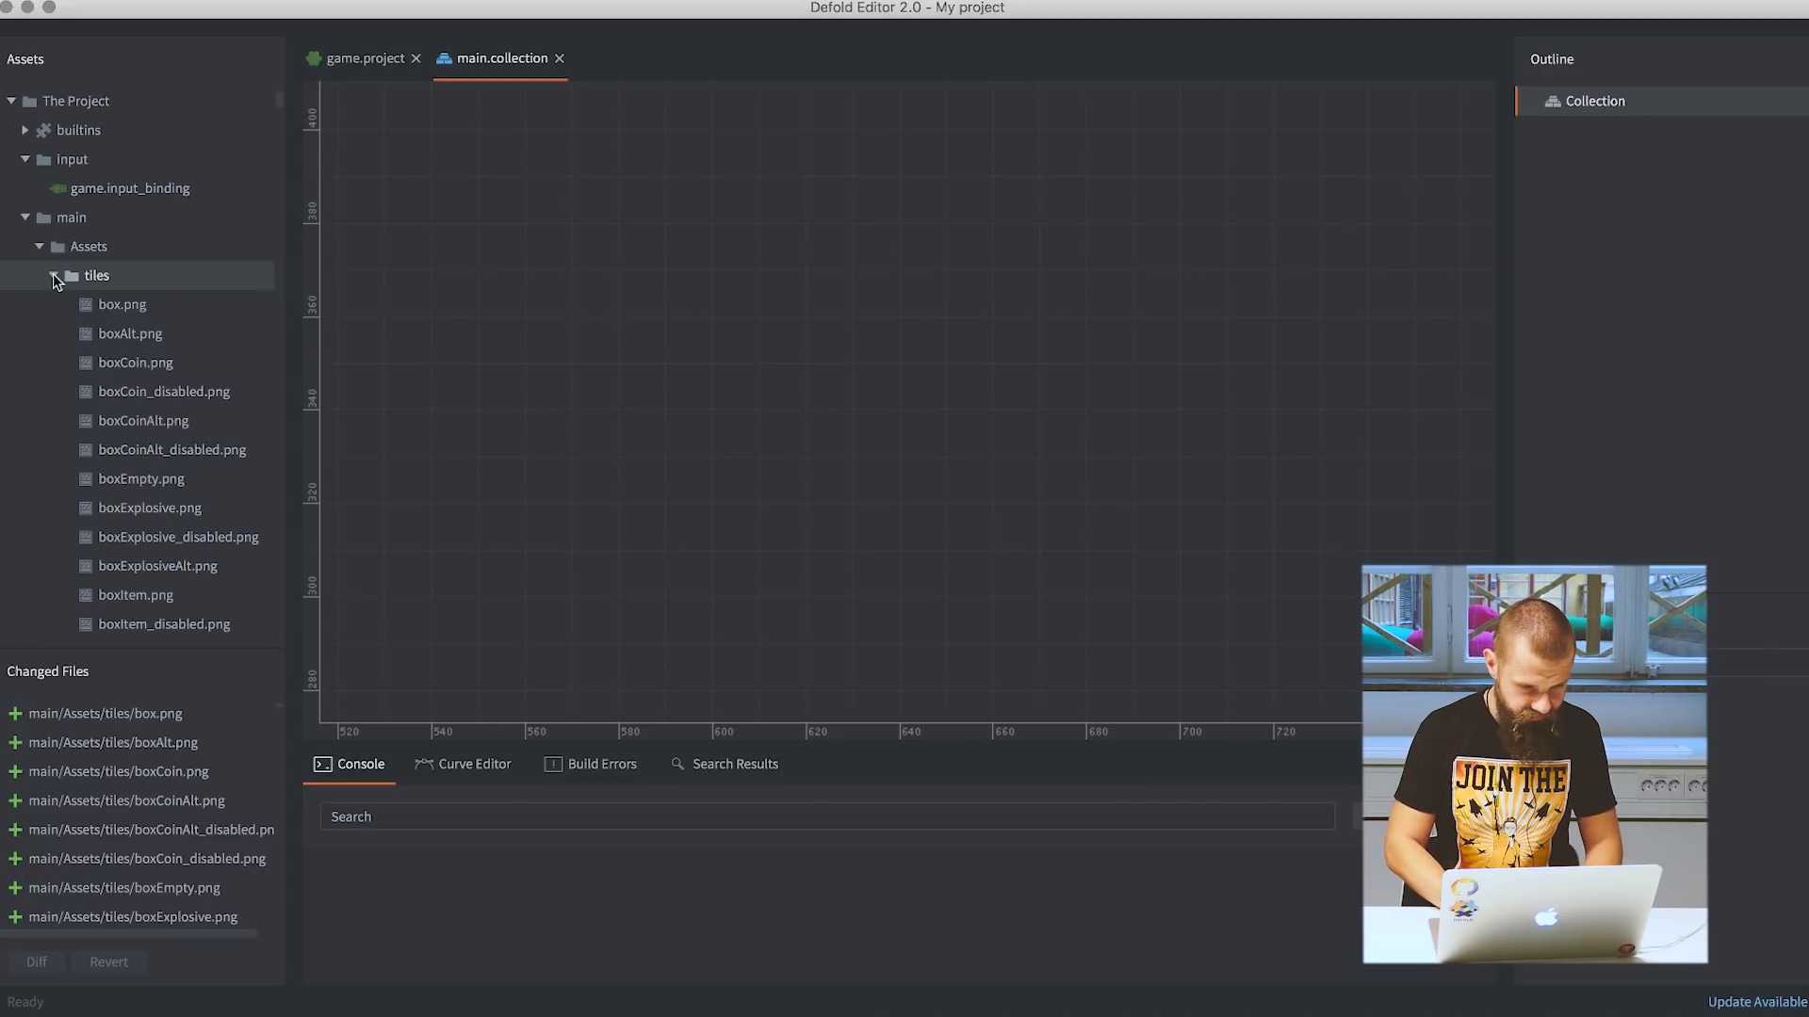
left_click(53, 275)
Create a new tile source file named tiles in the Assets folder.
left_click(81, 251)
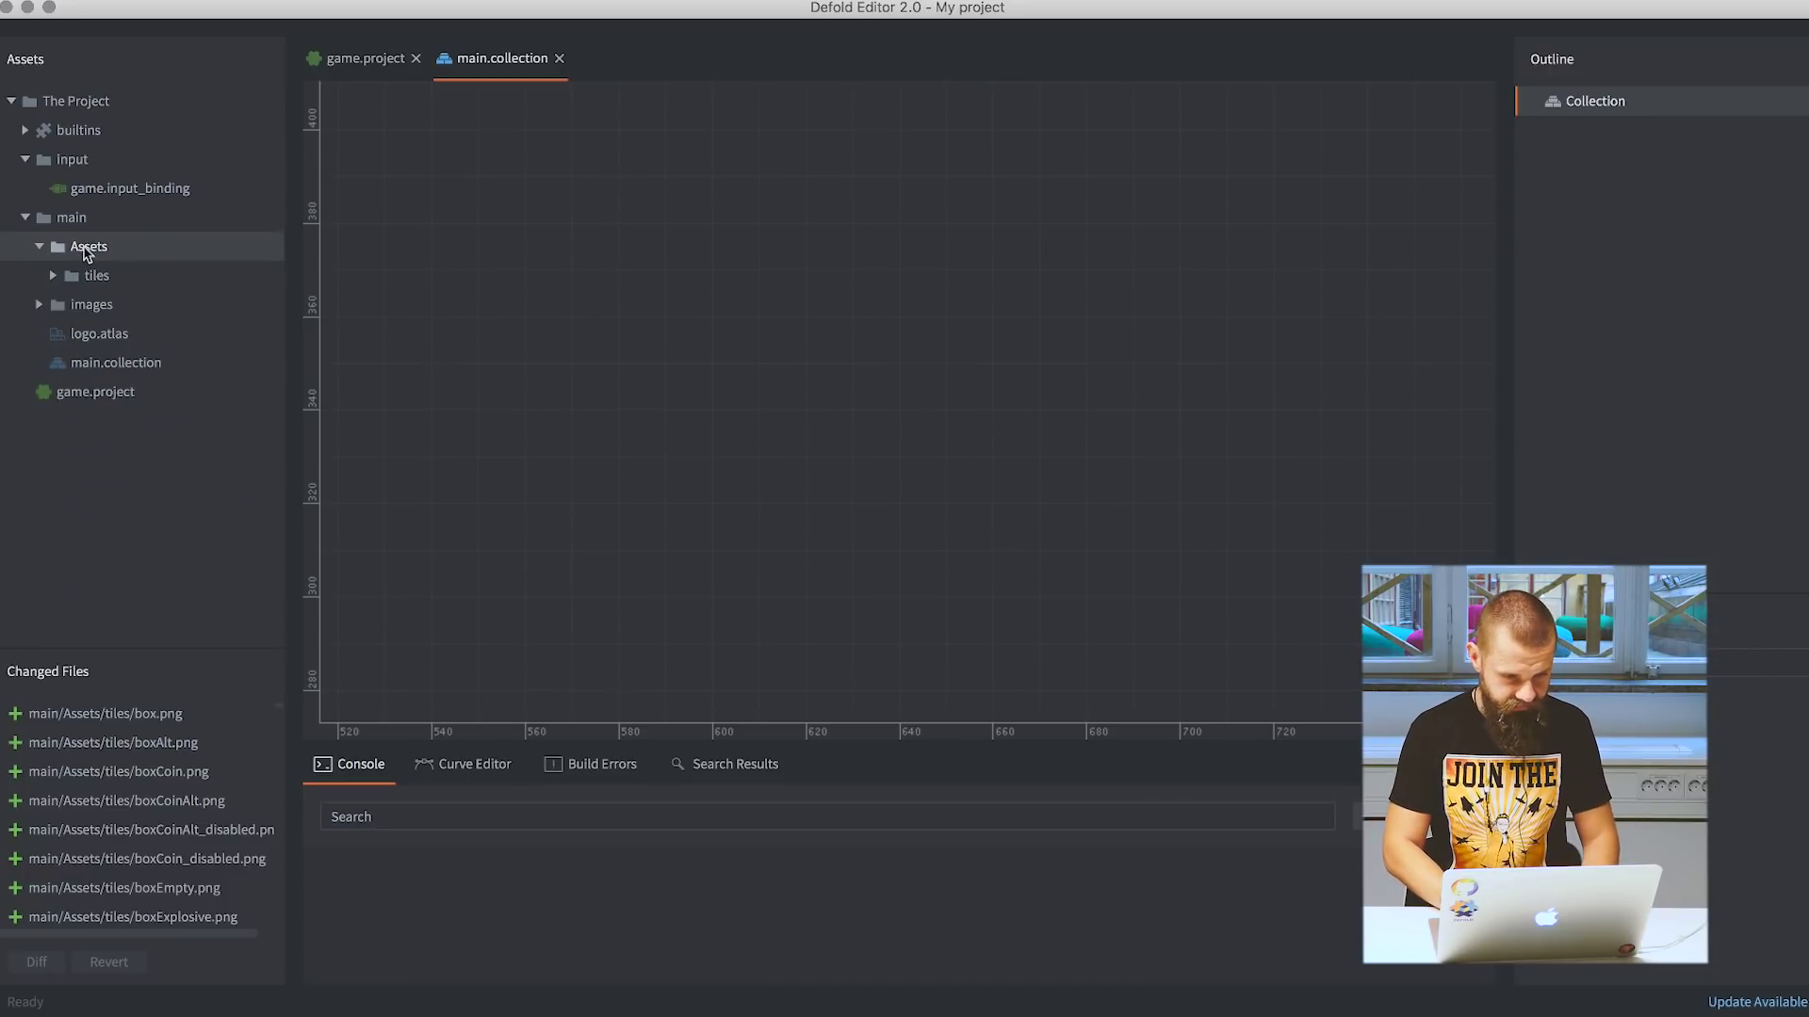
right_click(87, 253)
mouse_move(218, 459)
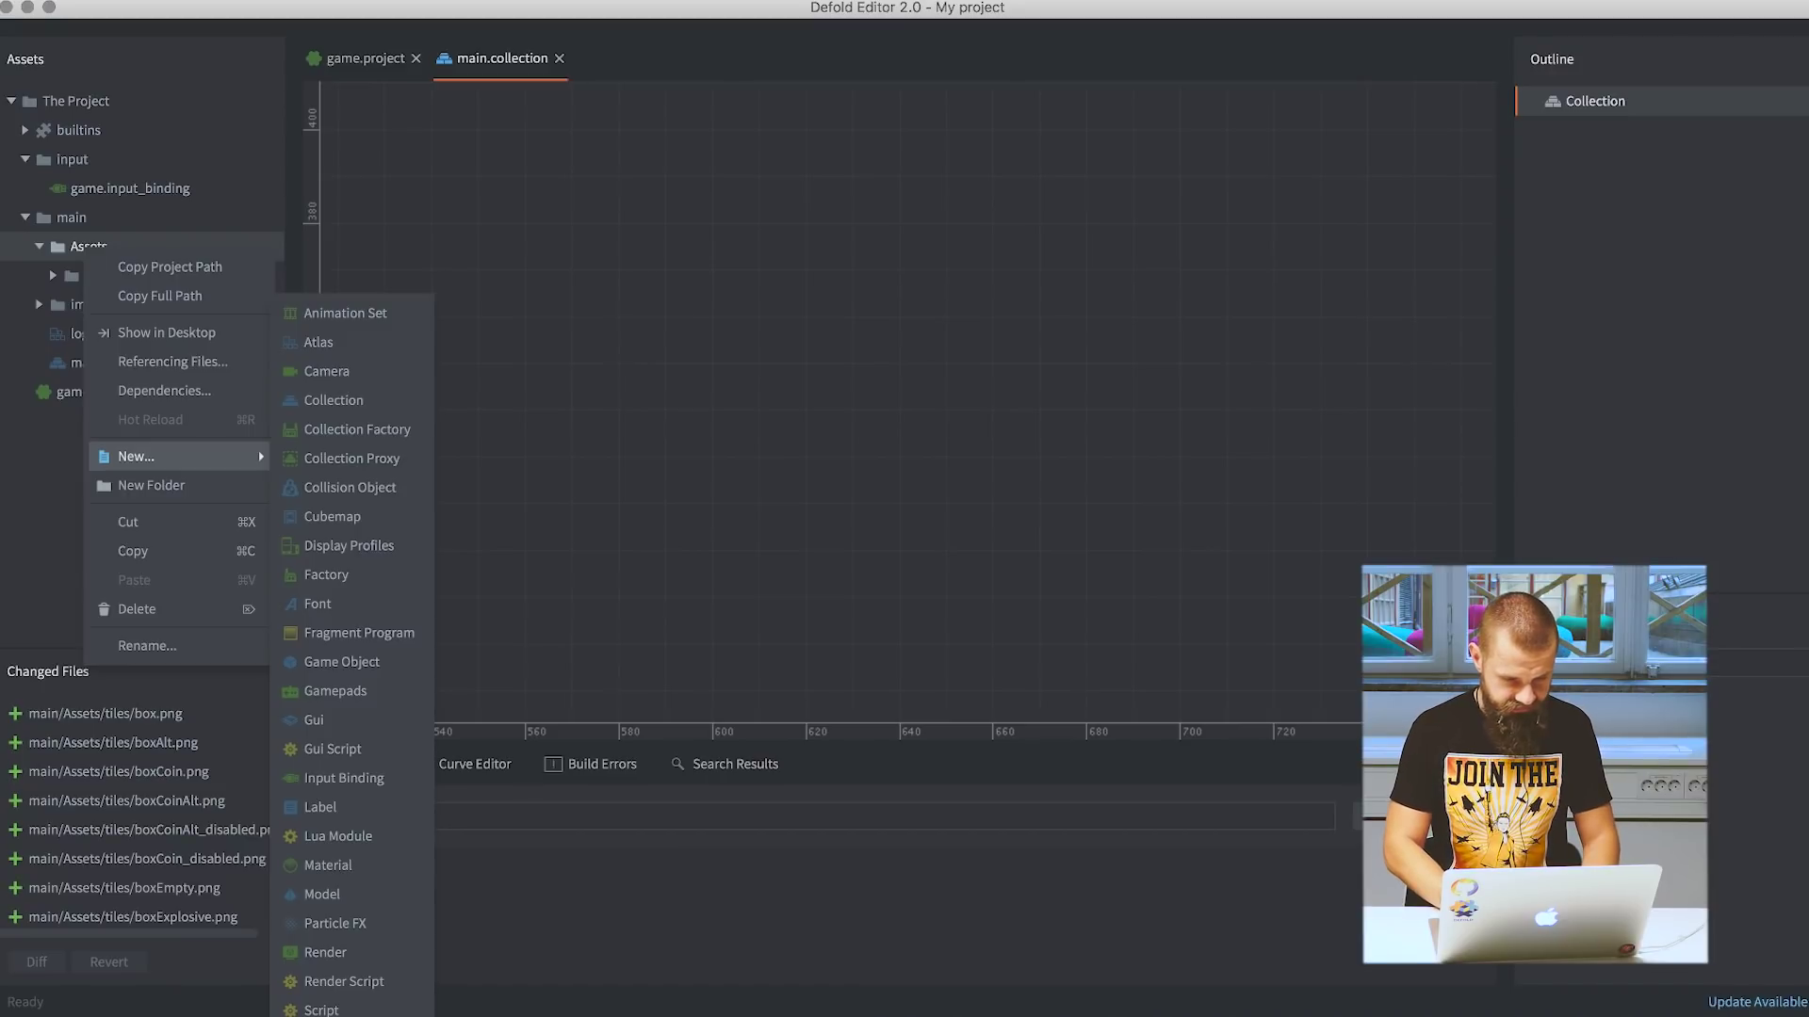
left_click(337, 1016)
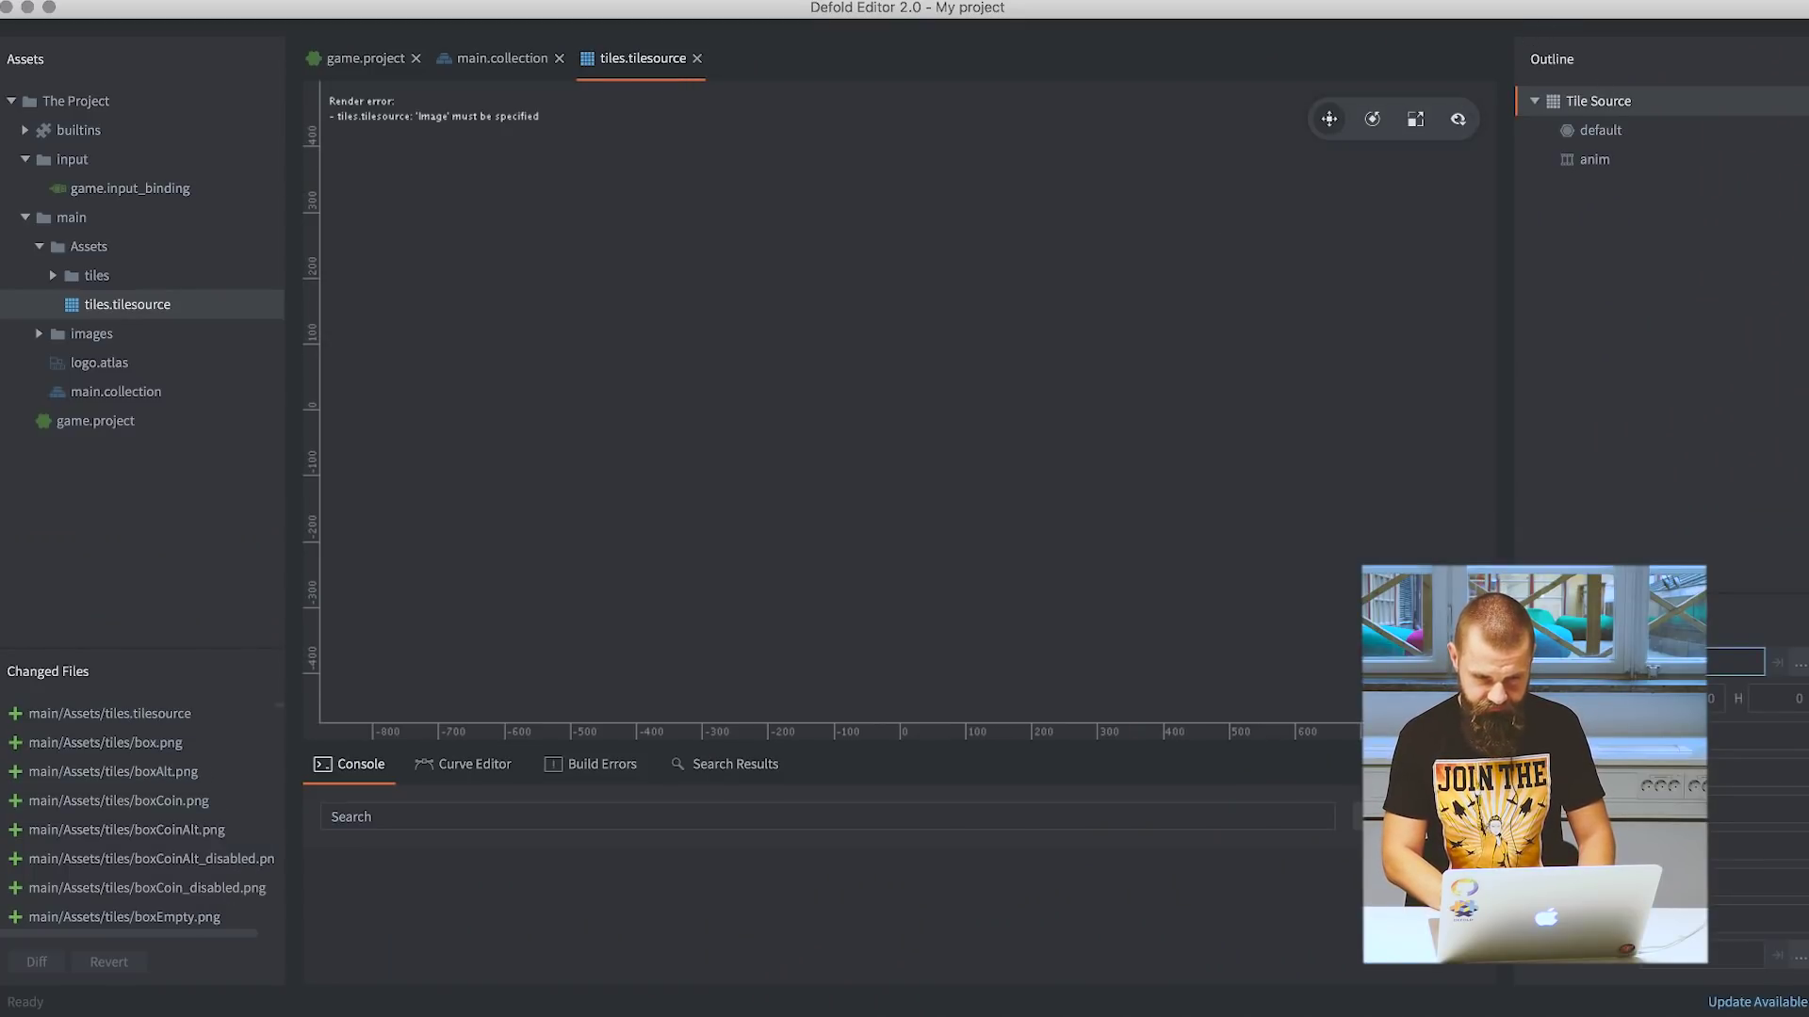
Search the project resources for "tiles" and assign the tile sheet as the tile source's image.
left_click(1799, 664)
type("tiles")
key("Return")
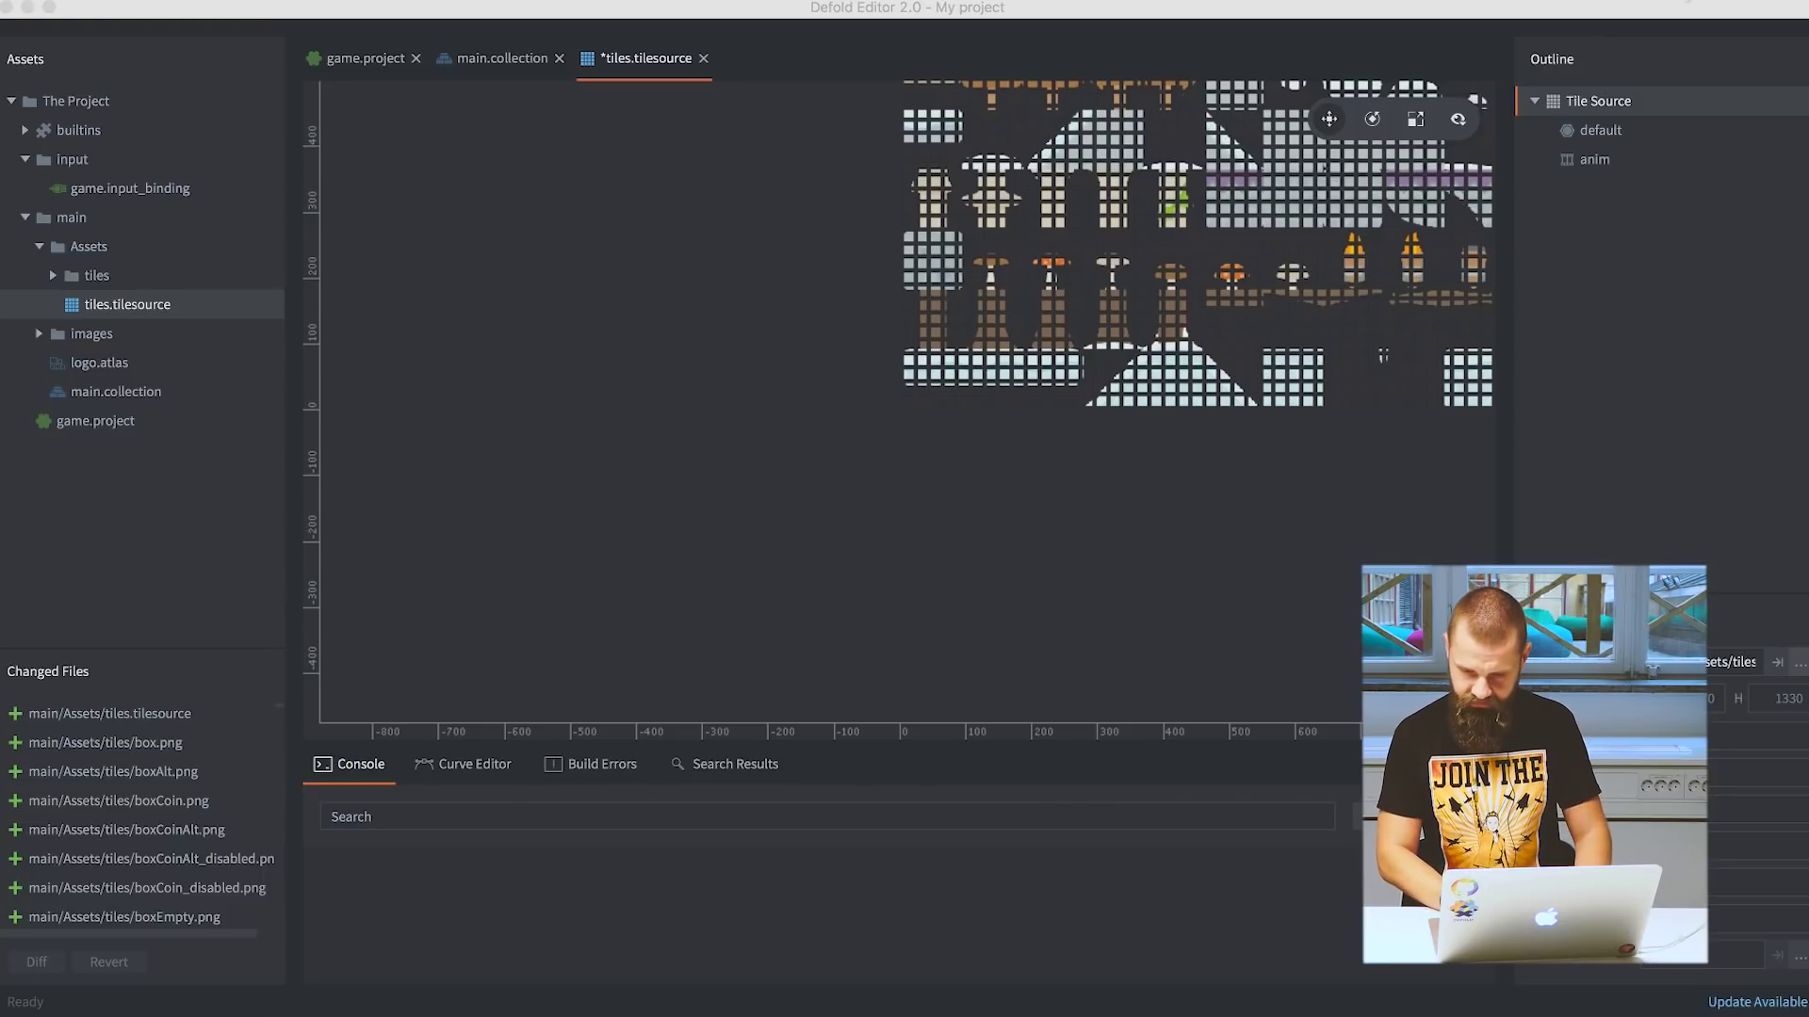
Set the tile source's tile width and tile height to 70.
left_click(1338, 454)
left_click_drag(1126, 381, 647, 668, "alt")
left_click(1670, 739)
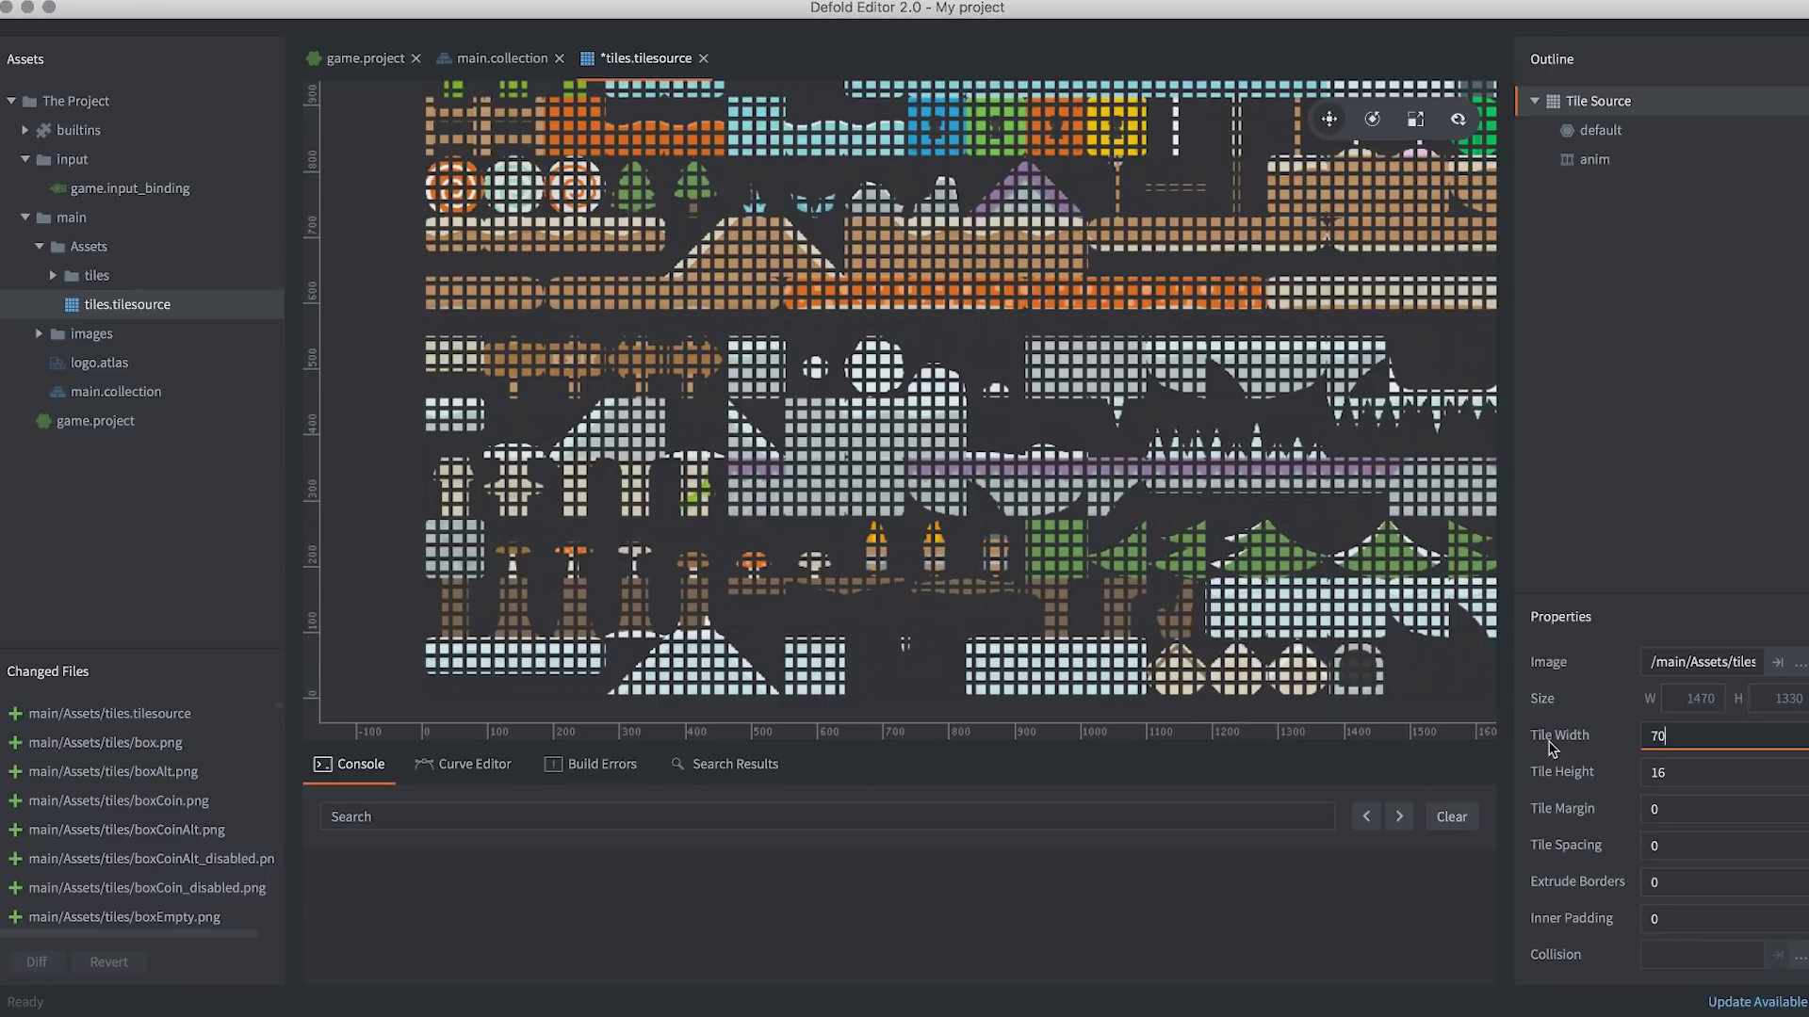
key("Tab")
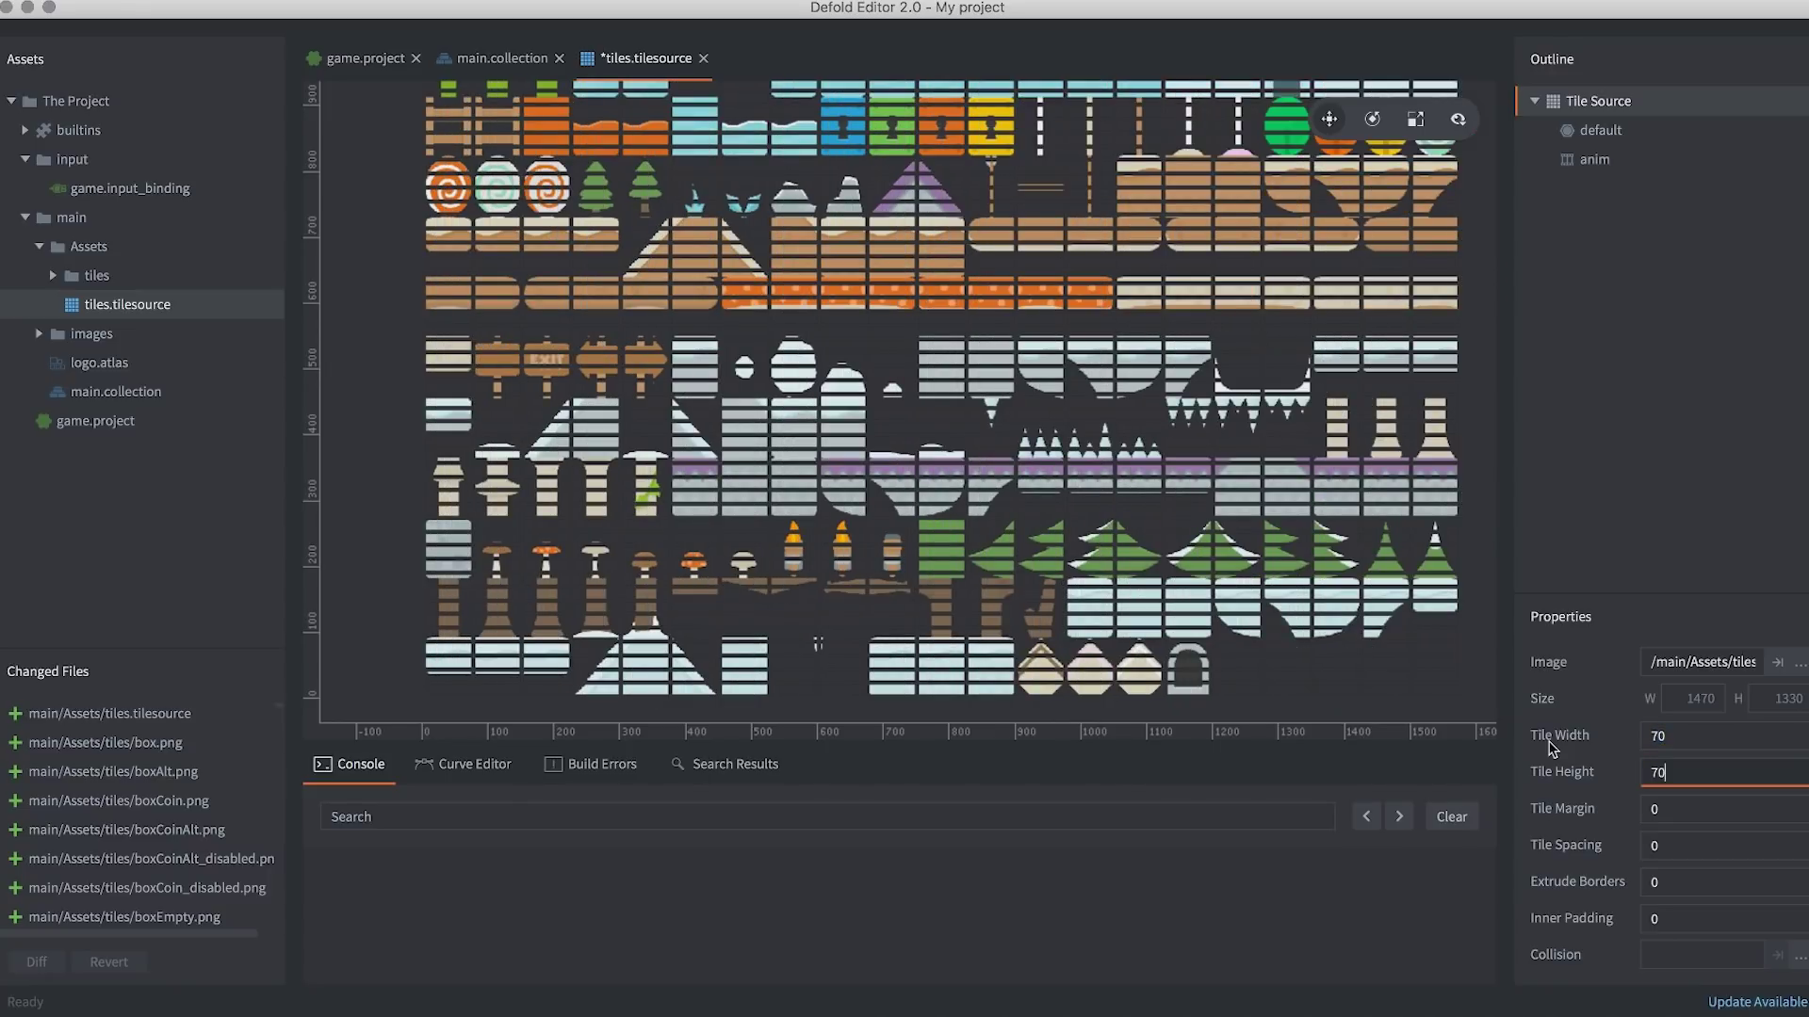
key("Return")
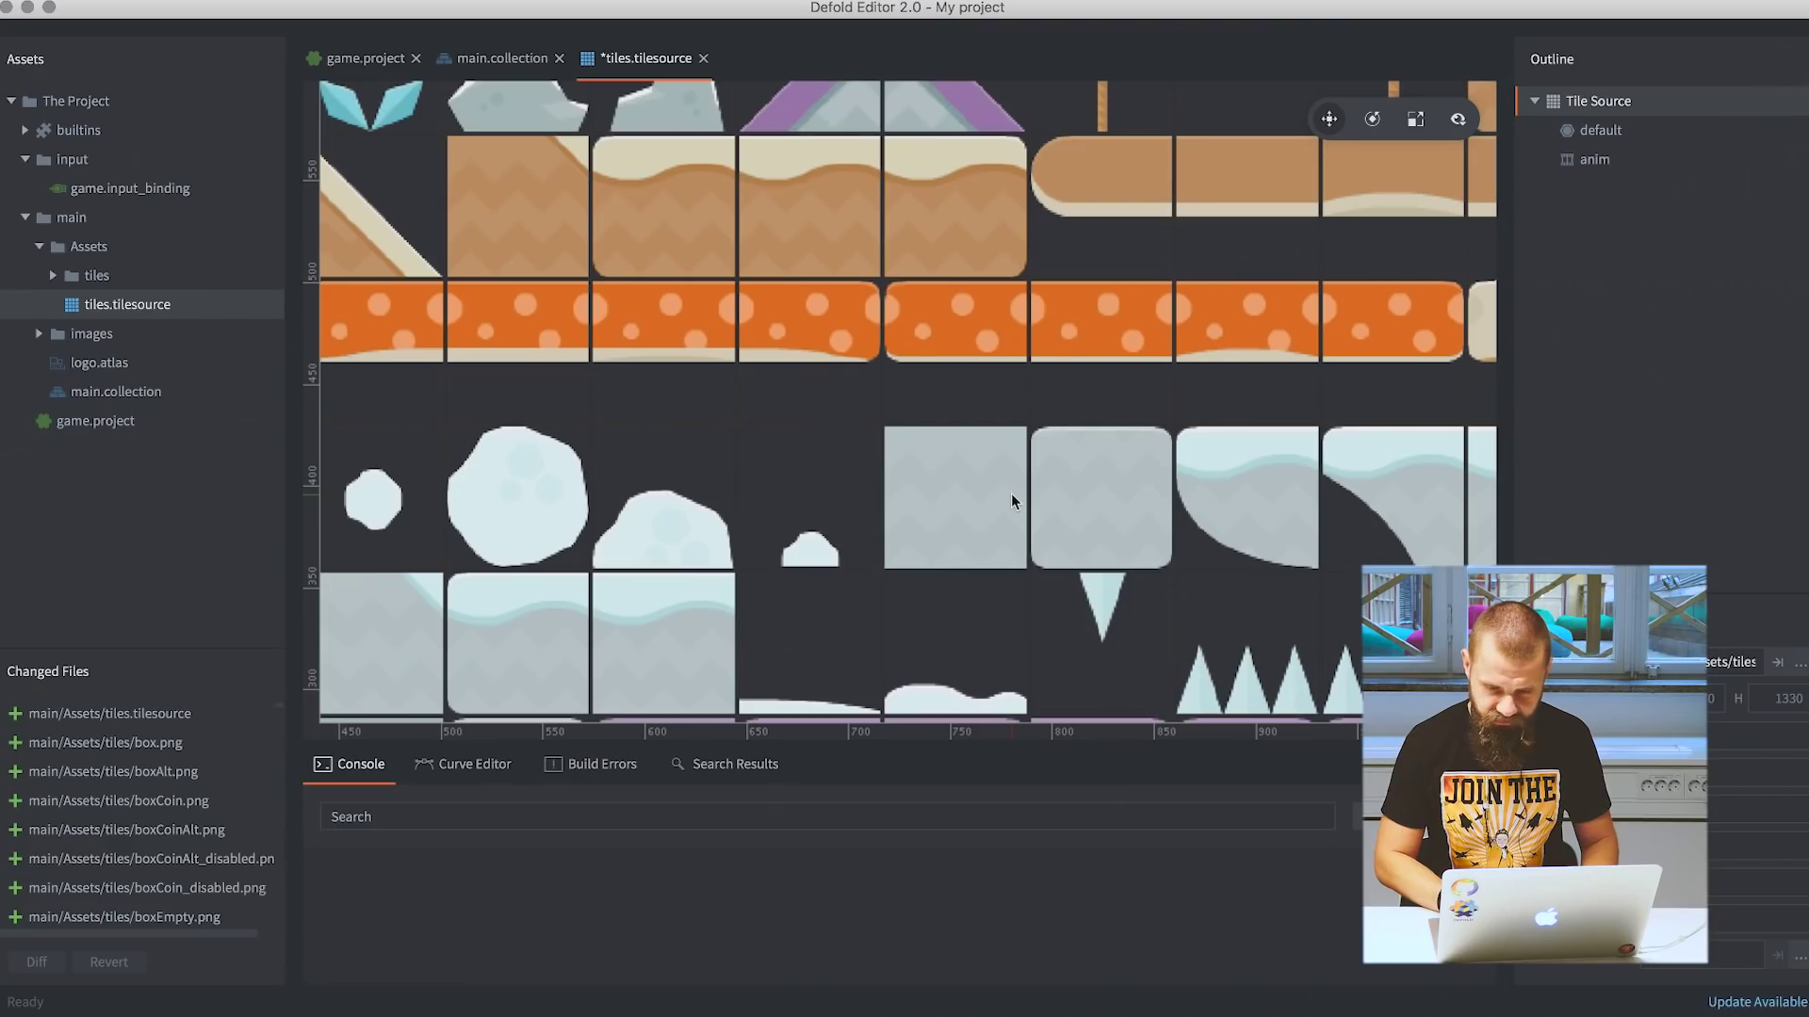
Check how the tile sheet is divided into individual tiles and save tiles.tilesource.
scroll(1012, 497, "up", 3)
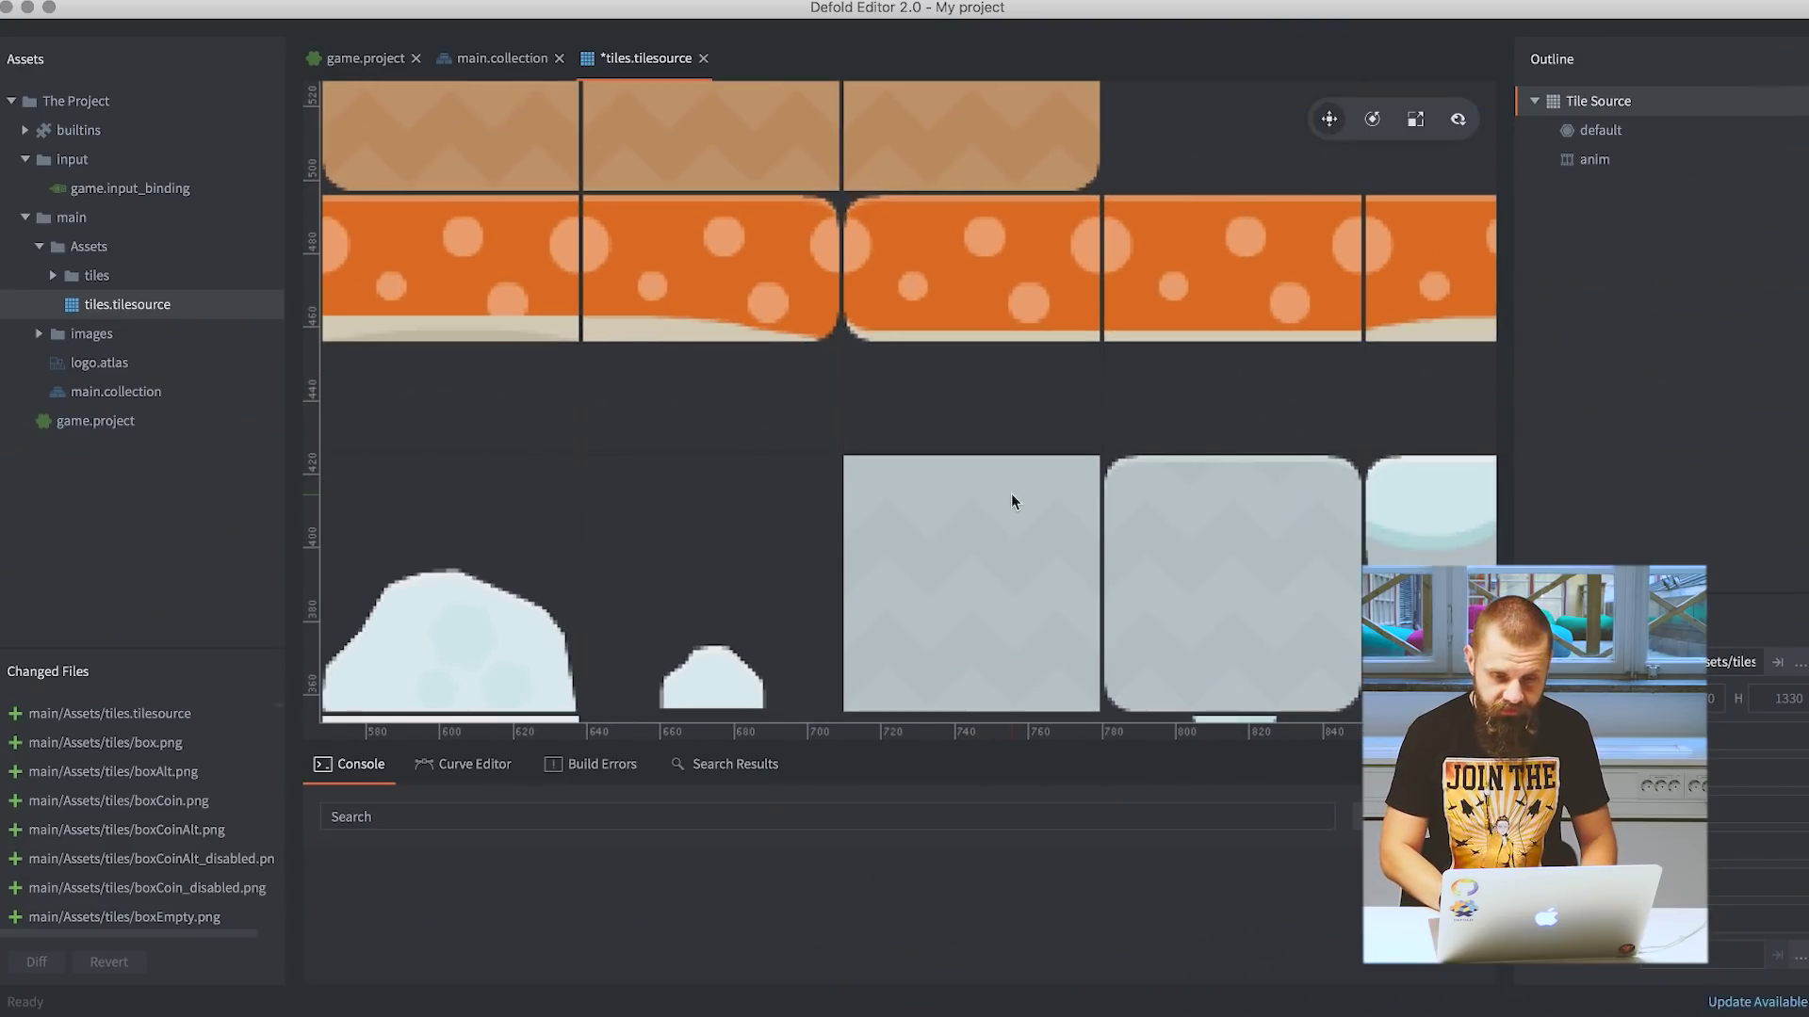
scroll(1012, 499, "down", 8)
scroll(1012, 501, "down", 3)
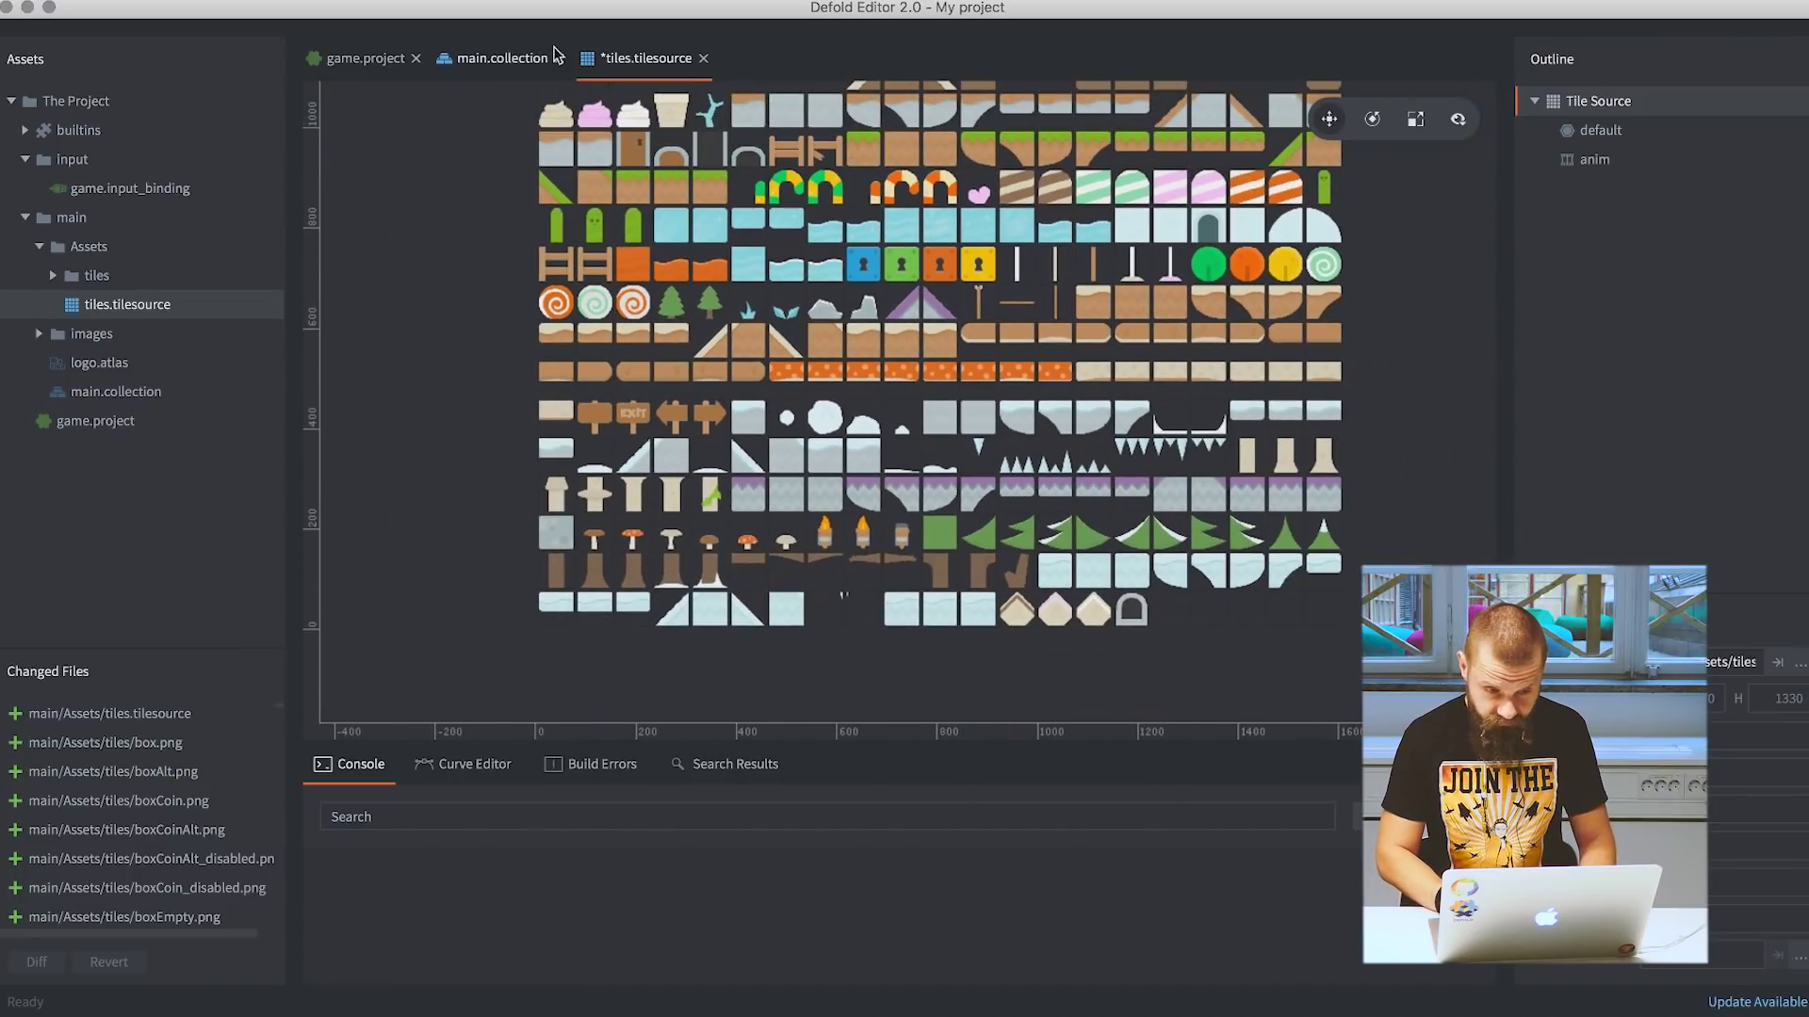
key("super+s")
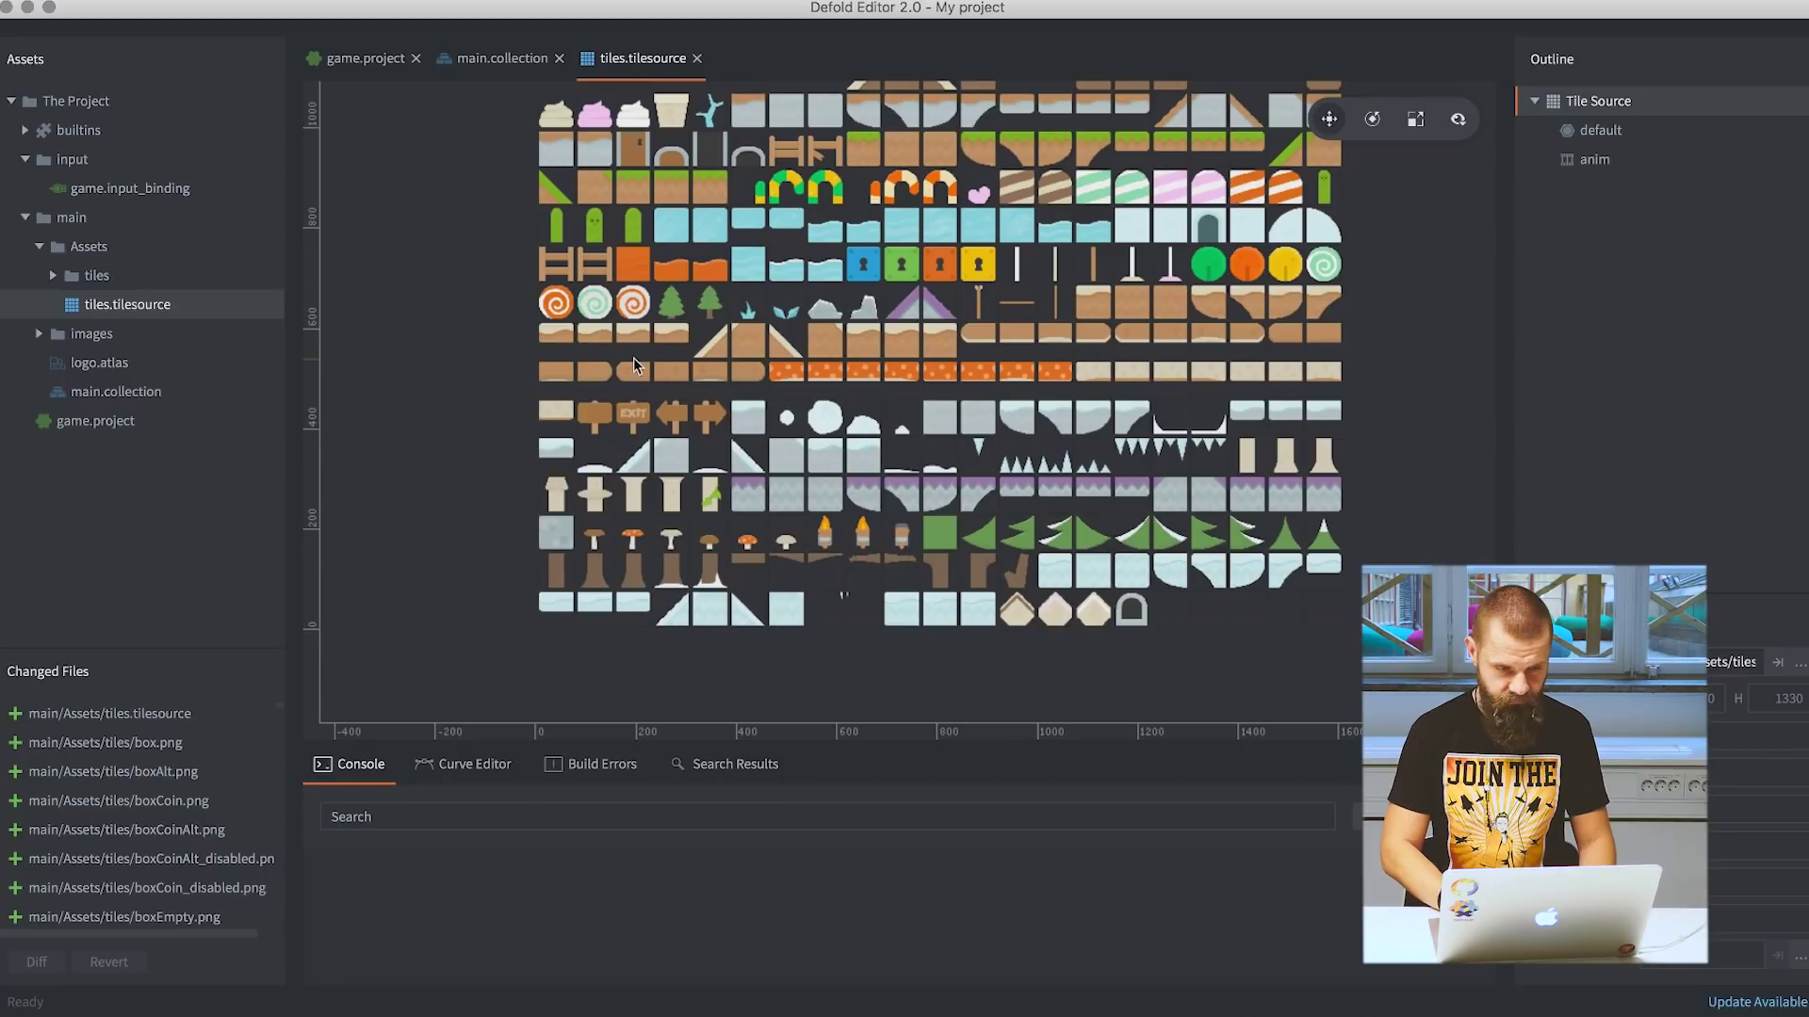
Create a new tile map file named level1 in the Assets folder.
left_click(74, 247)
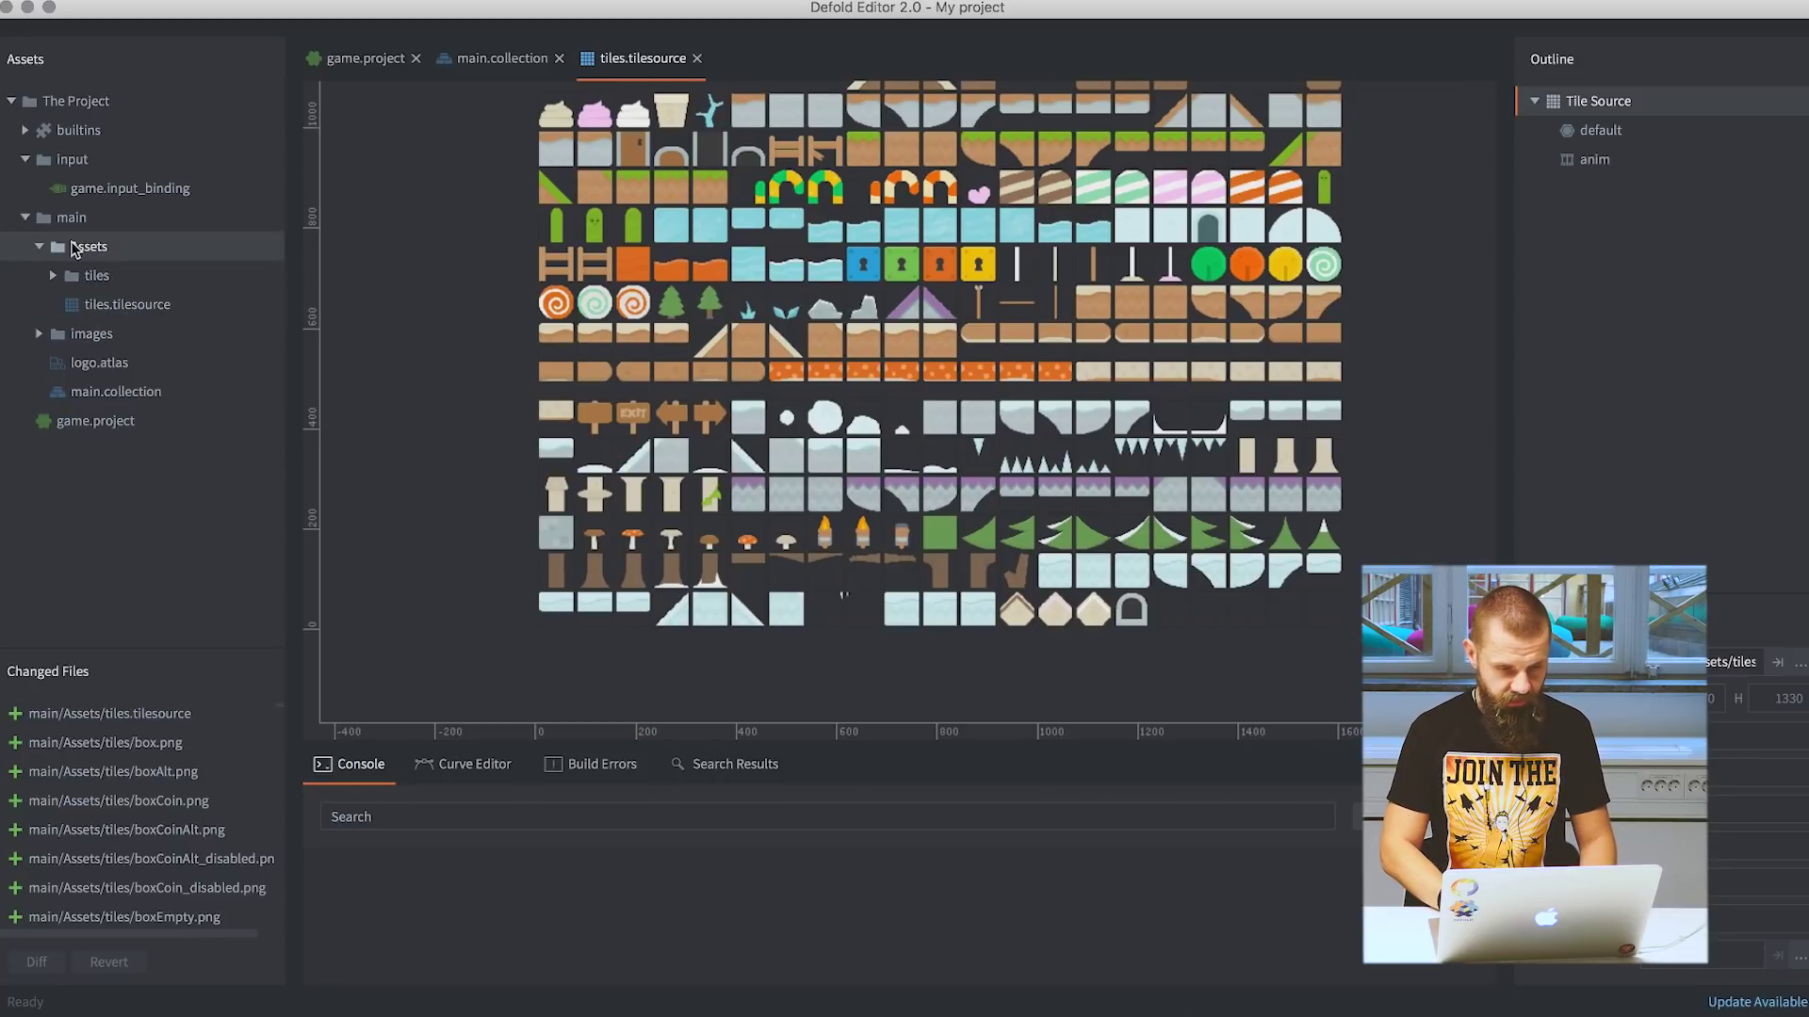
right_click(75, 246)
mouse_move(182, 456)
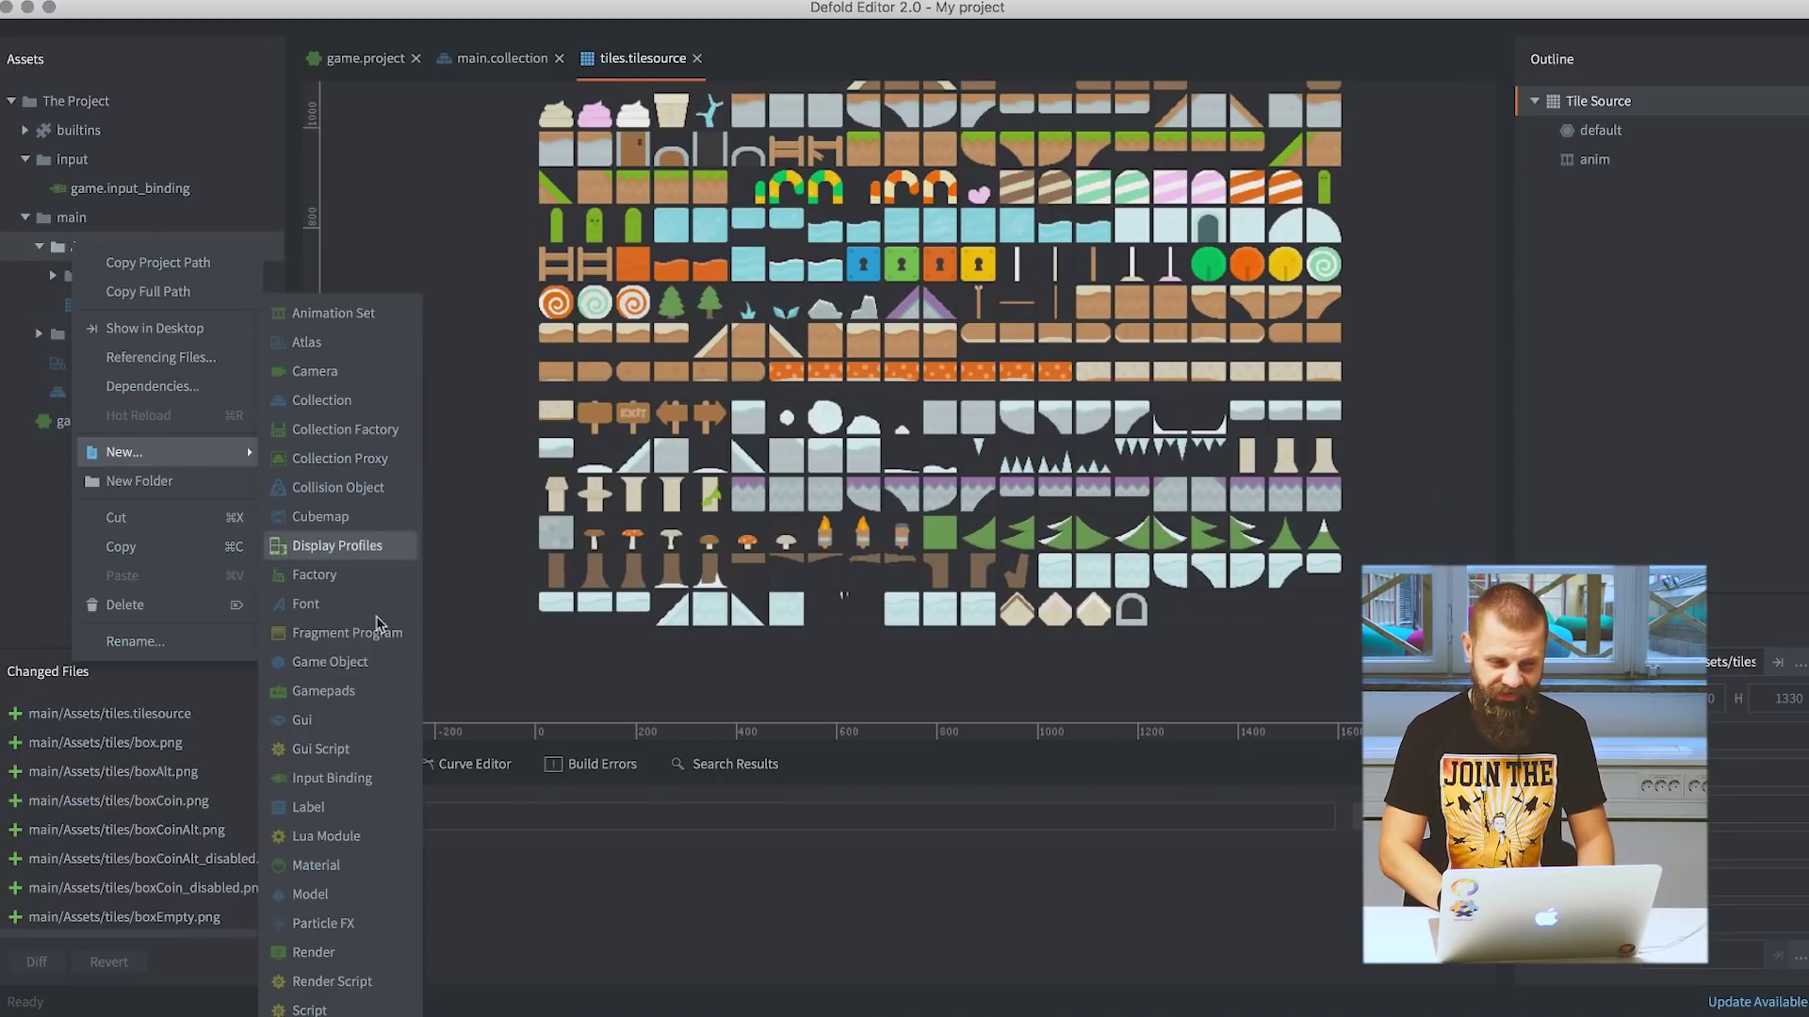
left_click(321, 1016)
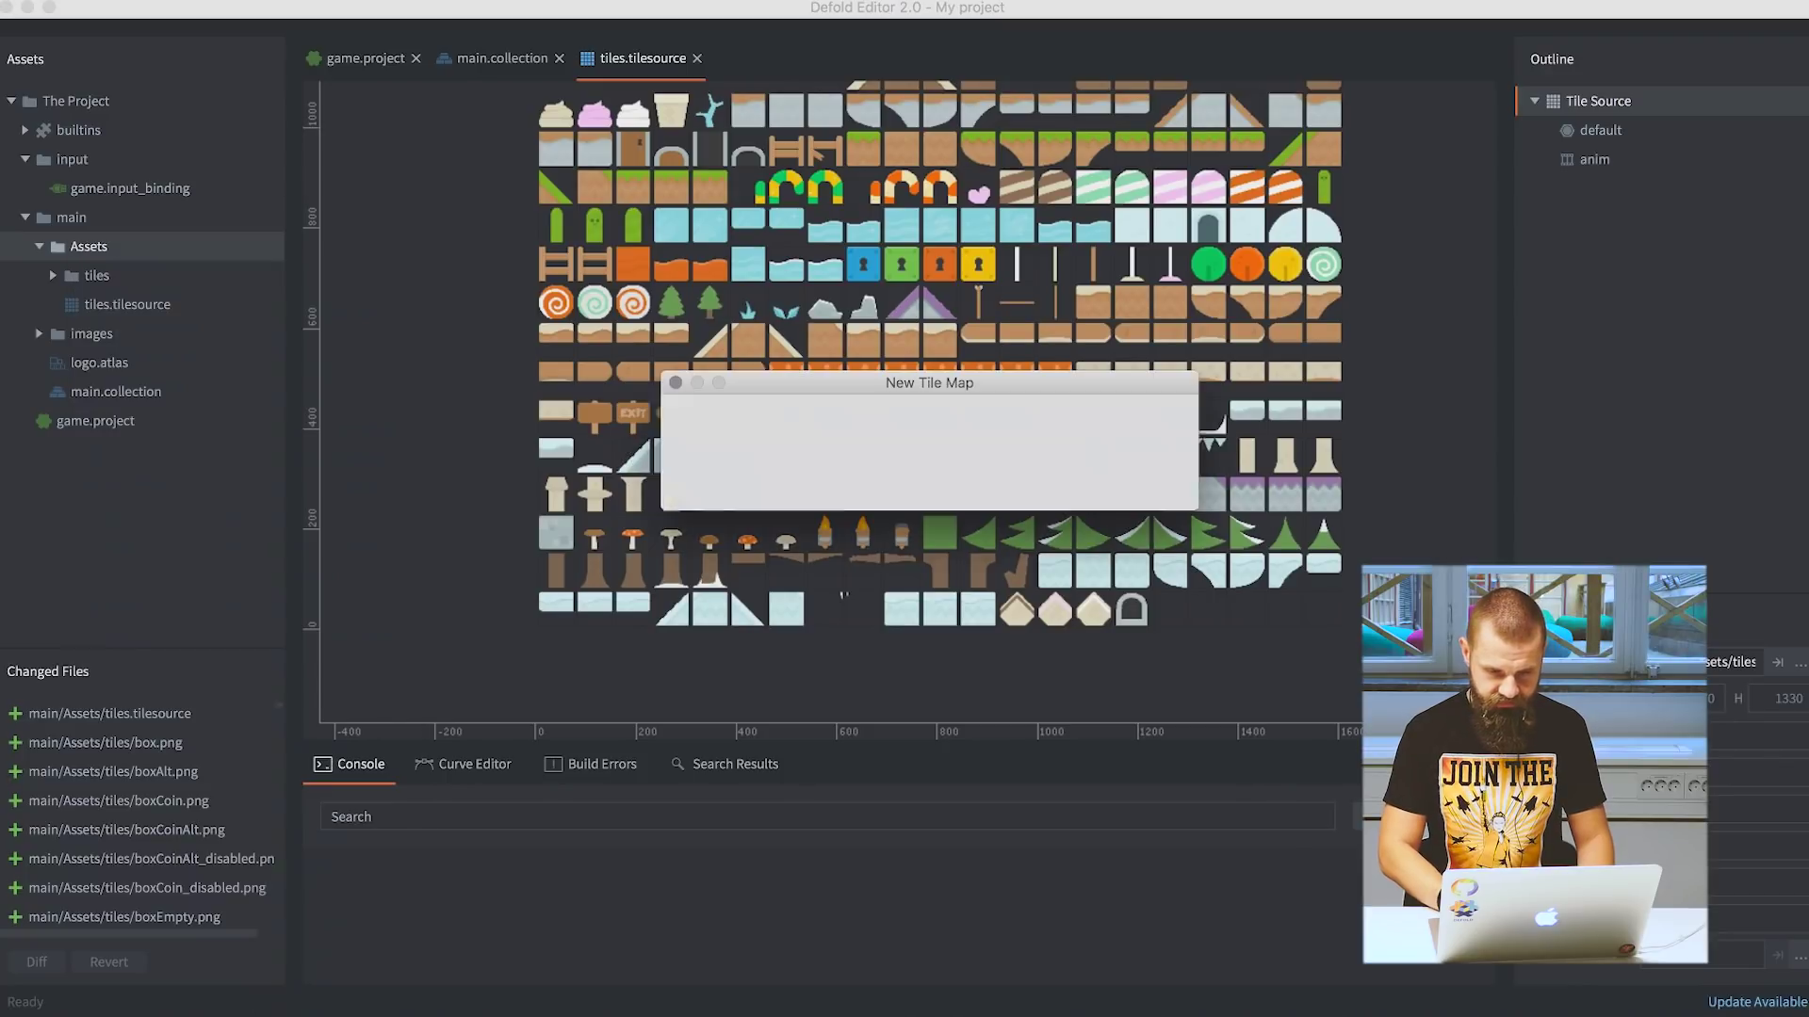
type("level1")
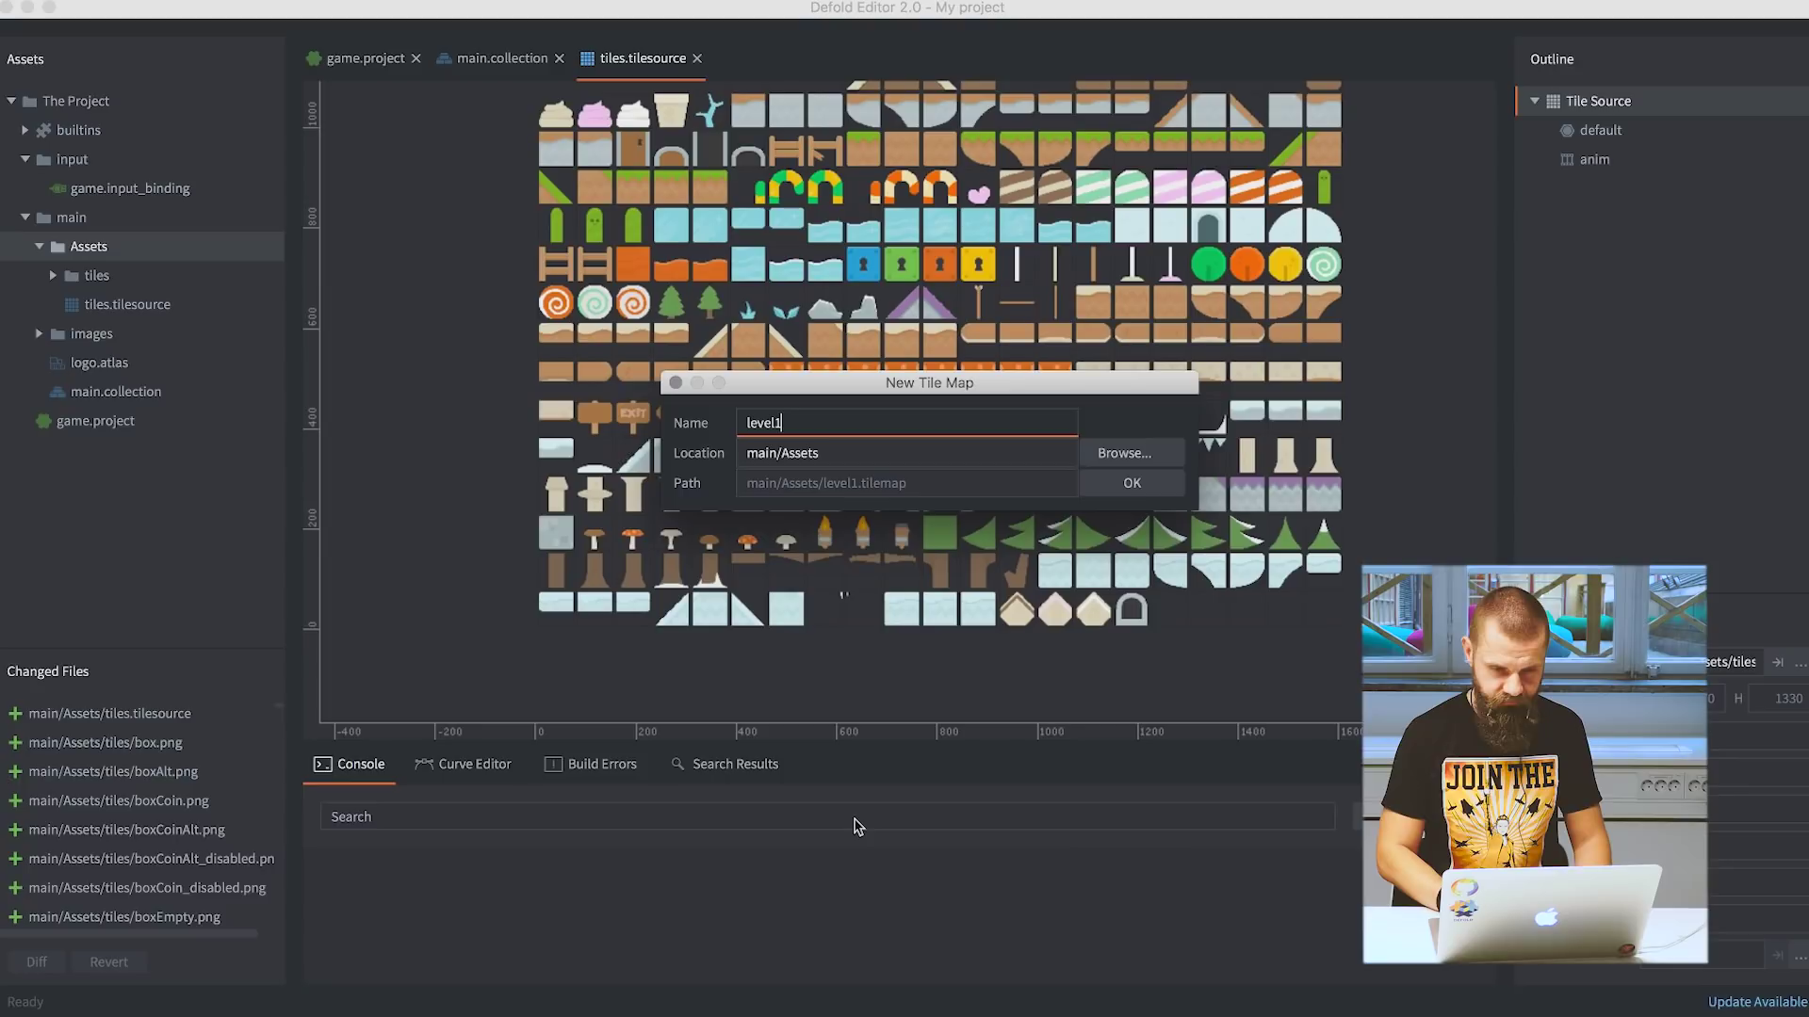
key("Return")
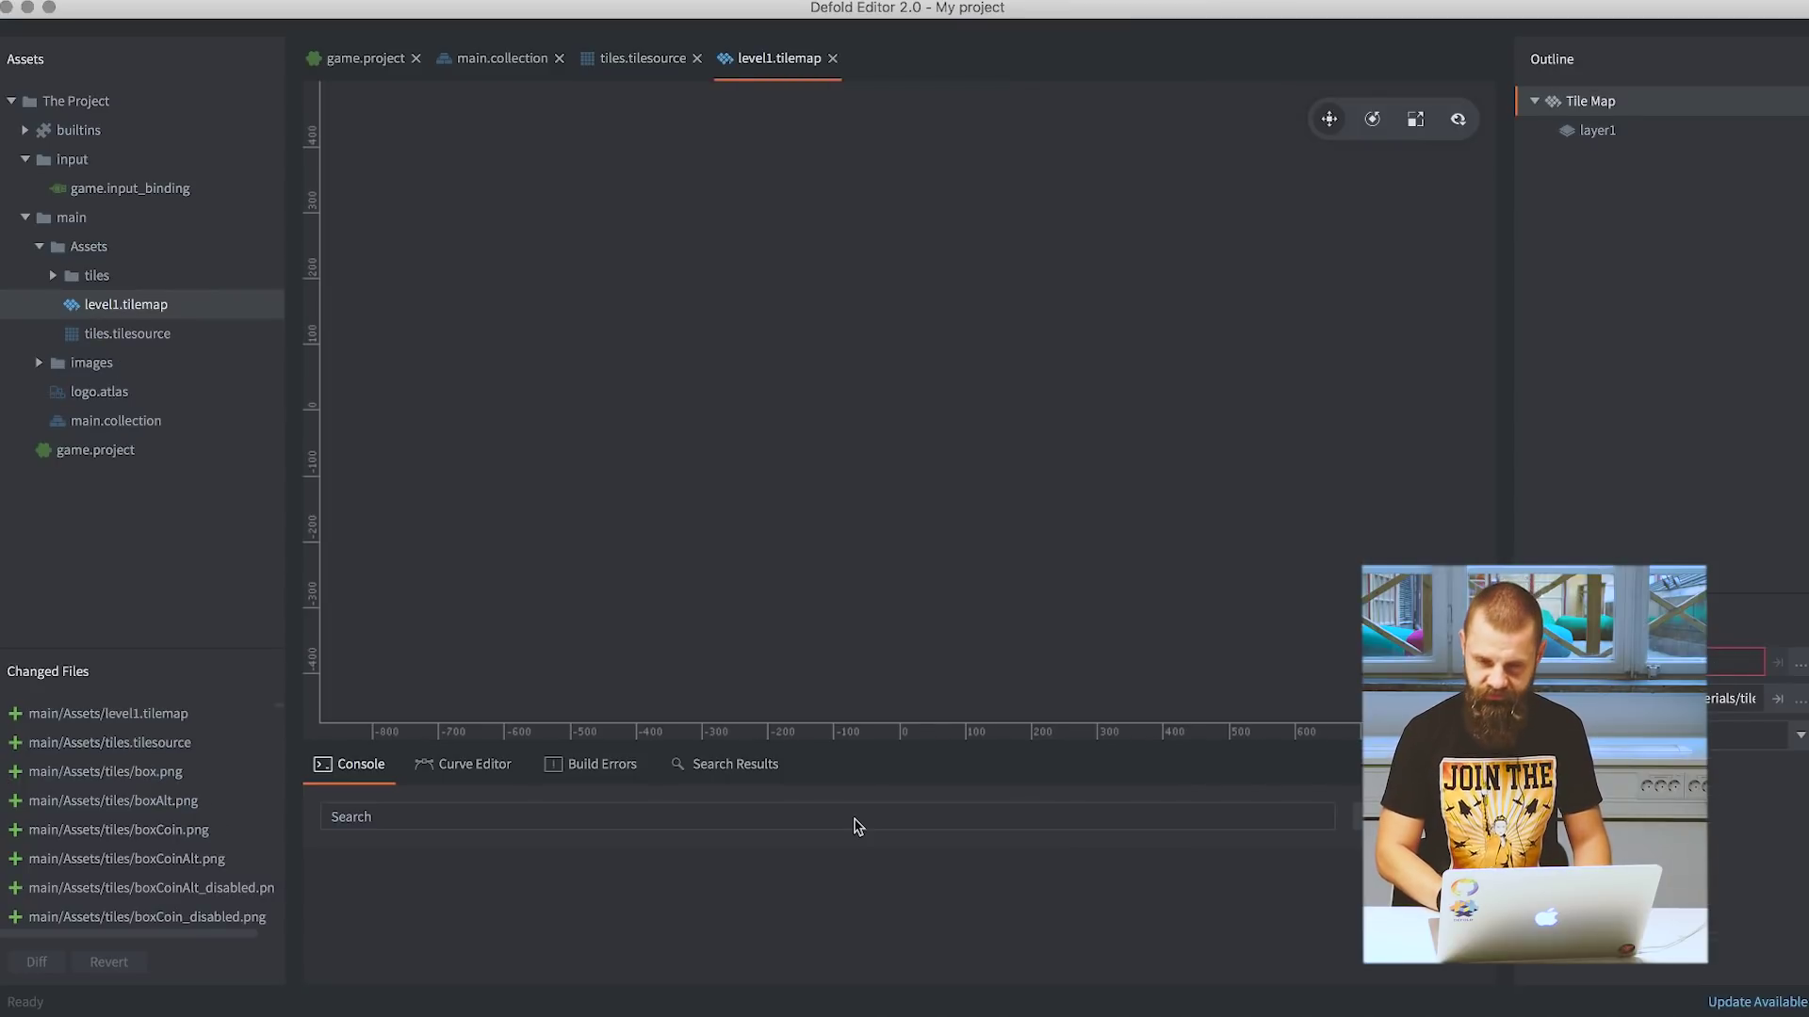
Search the resources for "til" and assign /main/Assets/tiles.tilesource as the tile map's tile source.
left_click(1594, 134)
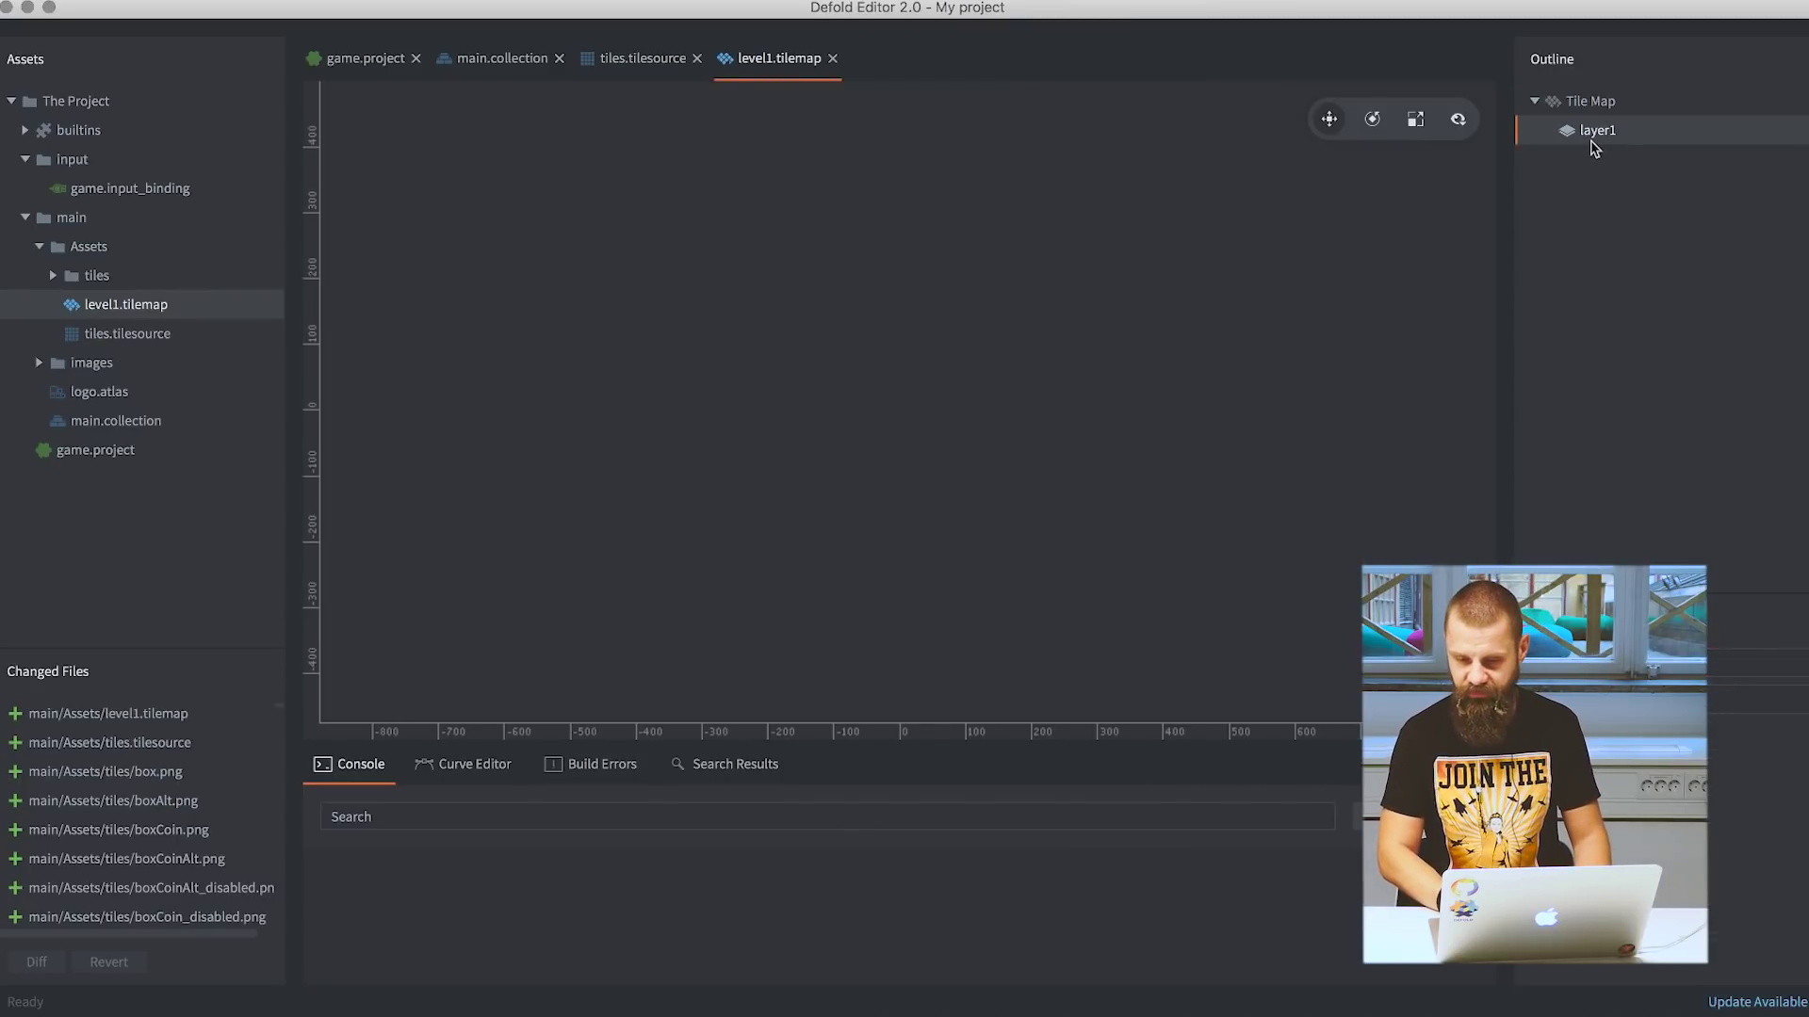
left_click(1596, 106)
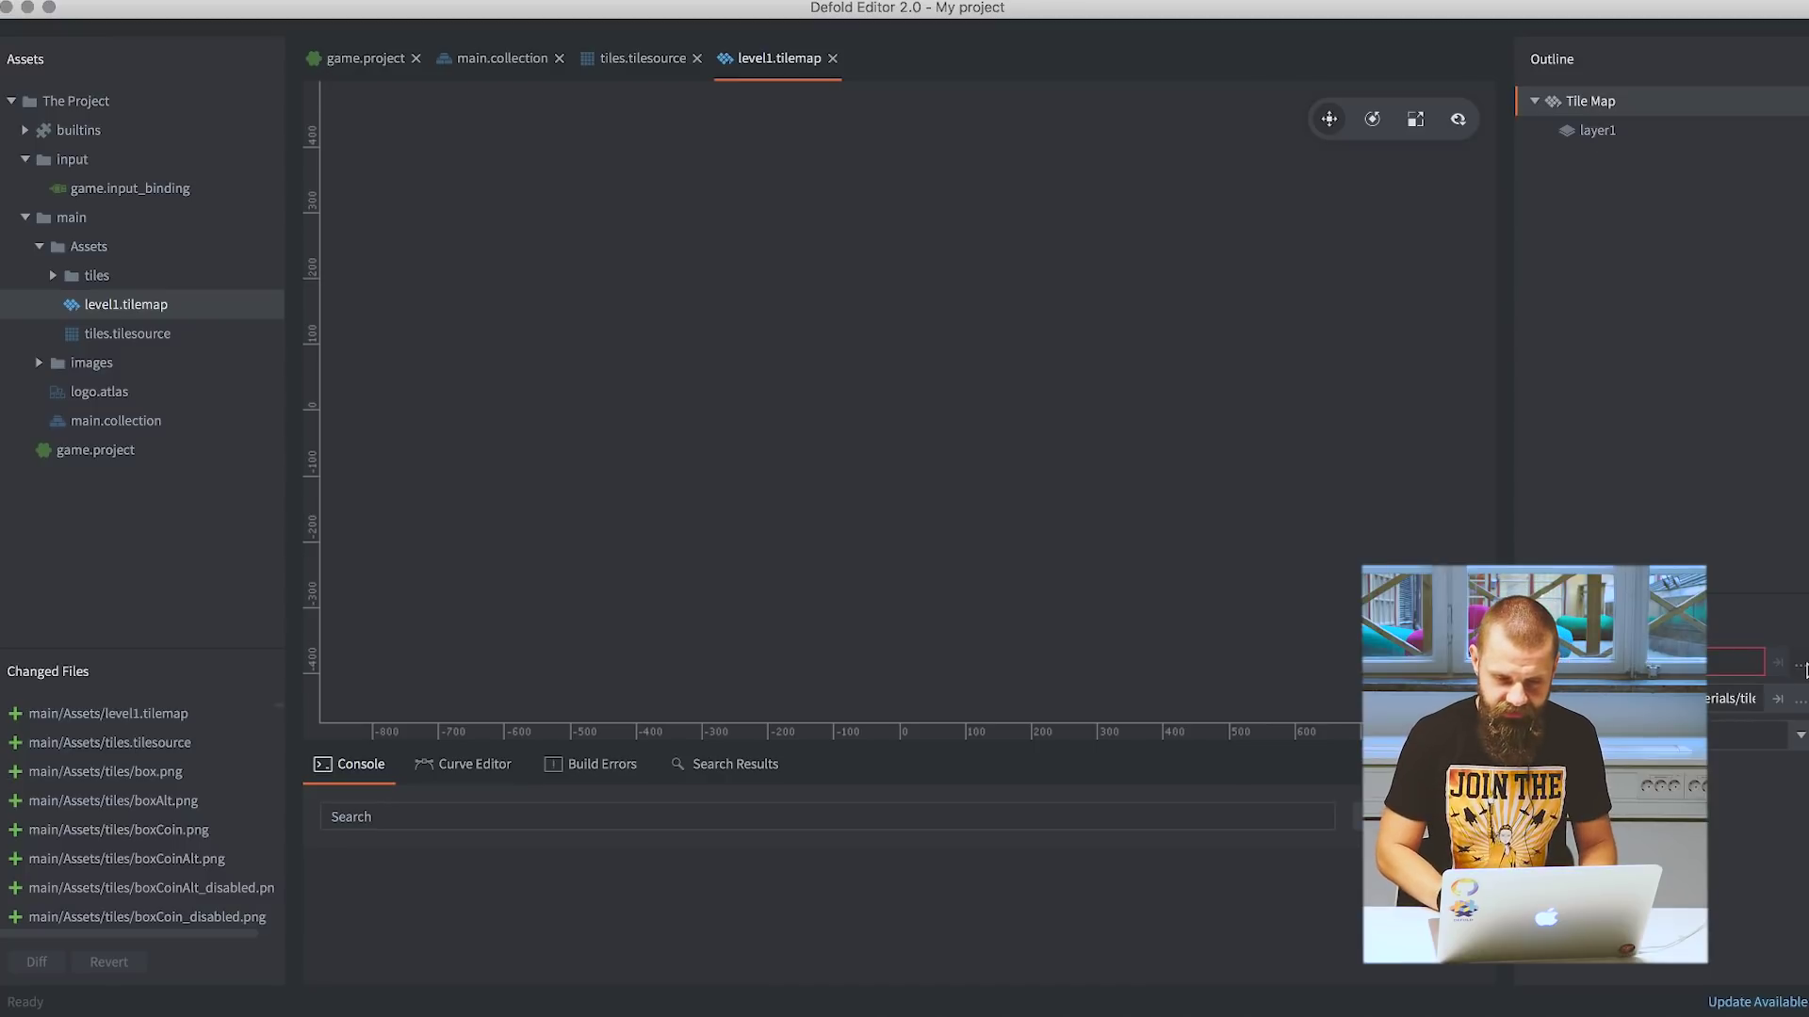
left_click(1800, 664)
type("til")
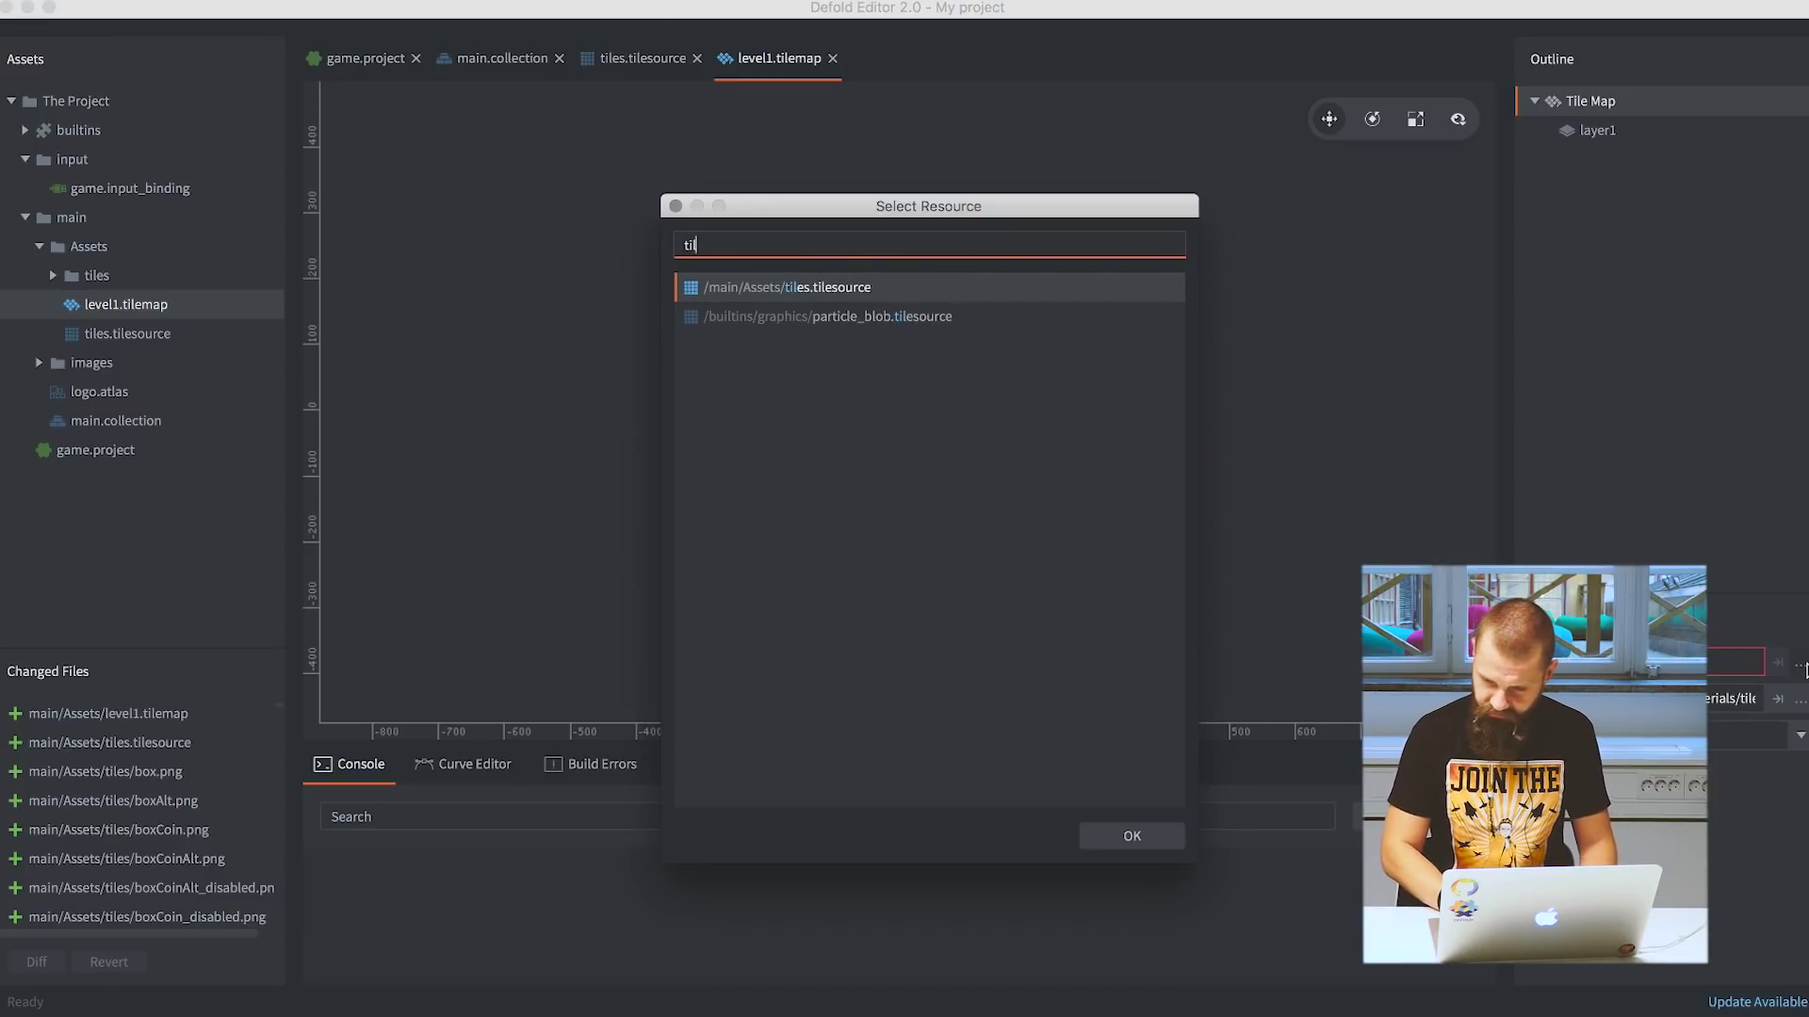
key("Return")
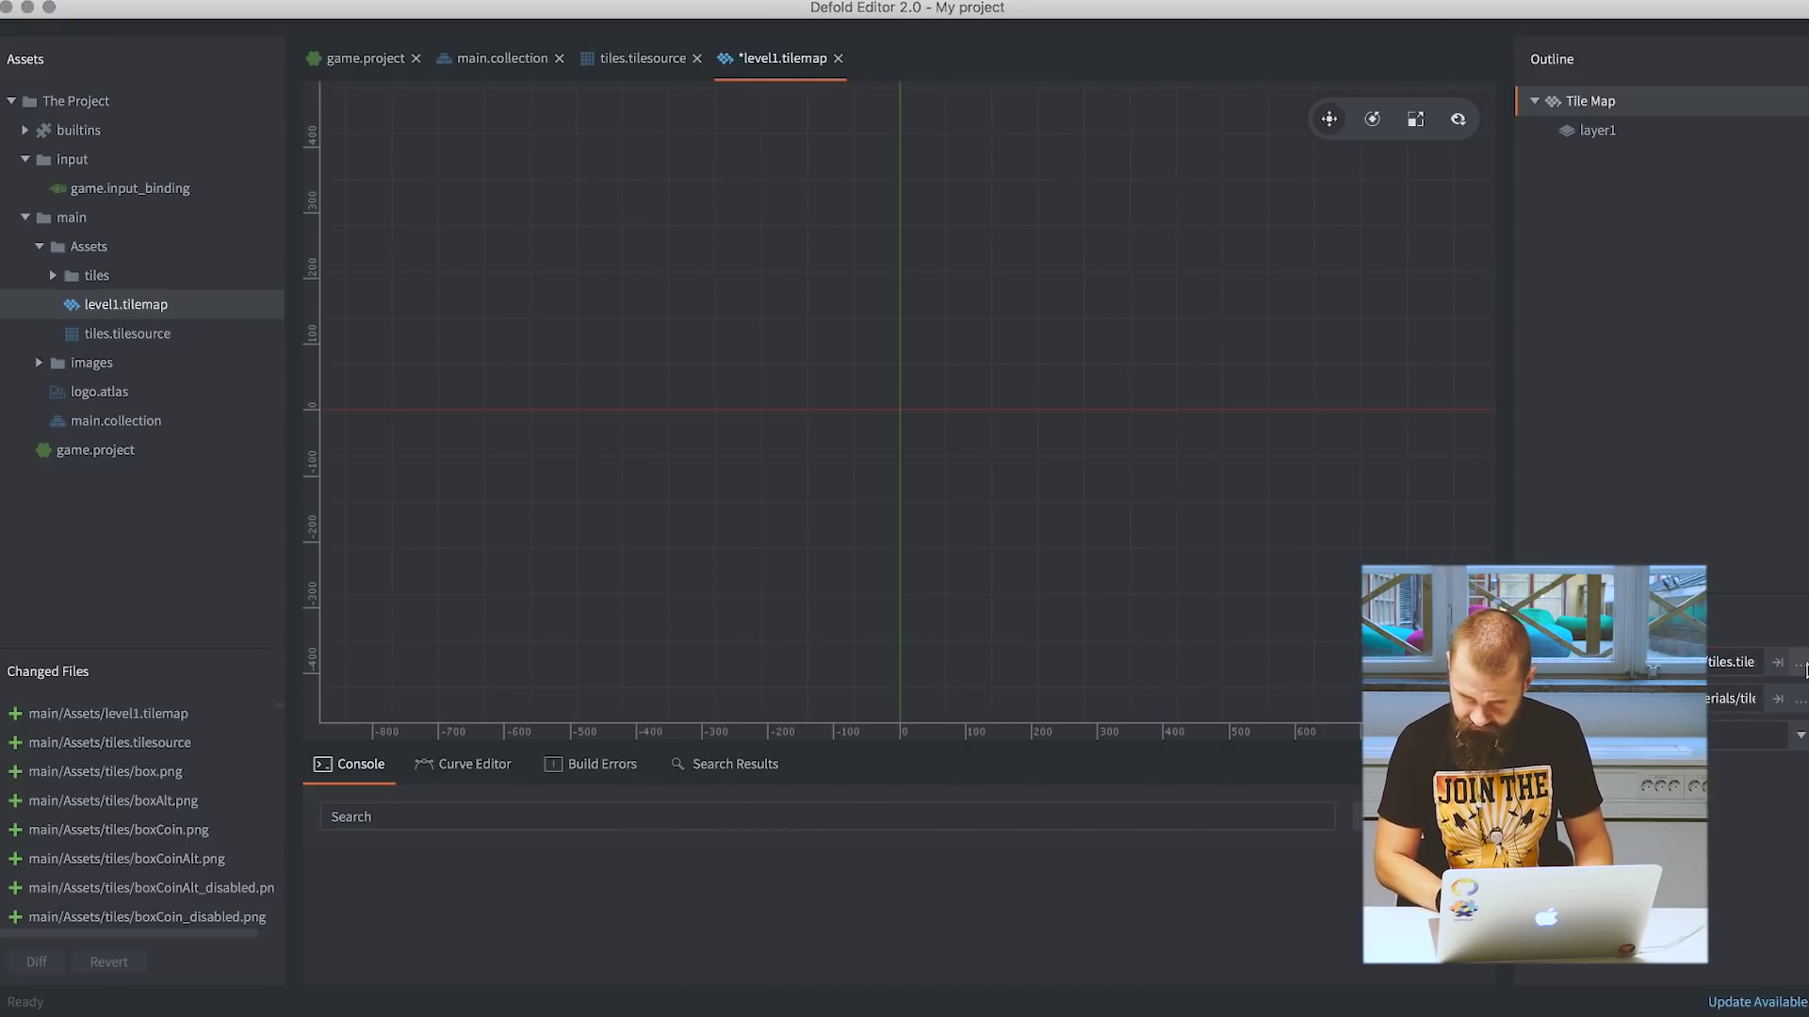
Make layer1 of the tile map the active layer and save level1.tilemap.
left_click(1590, 132)
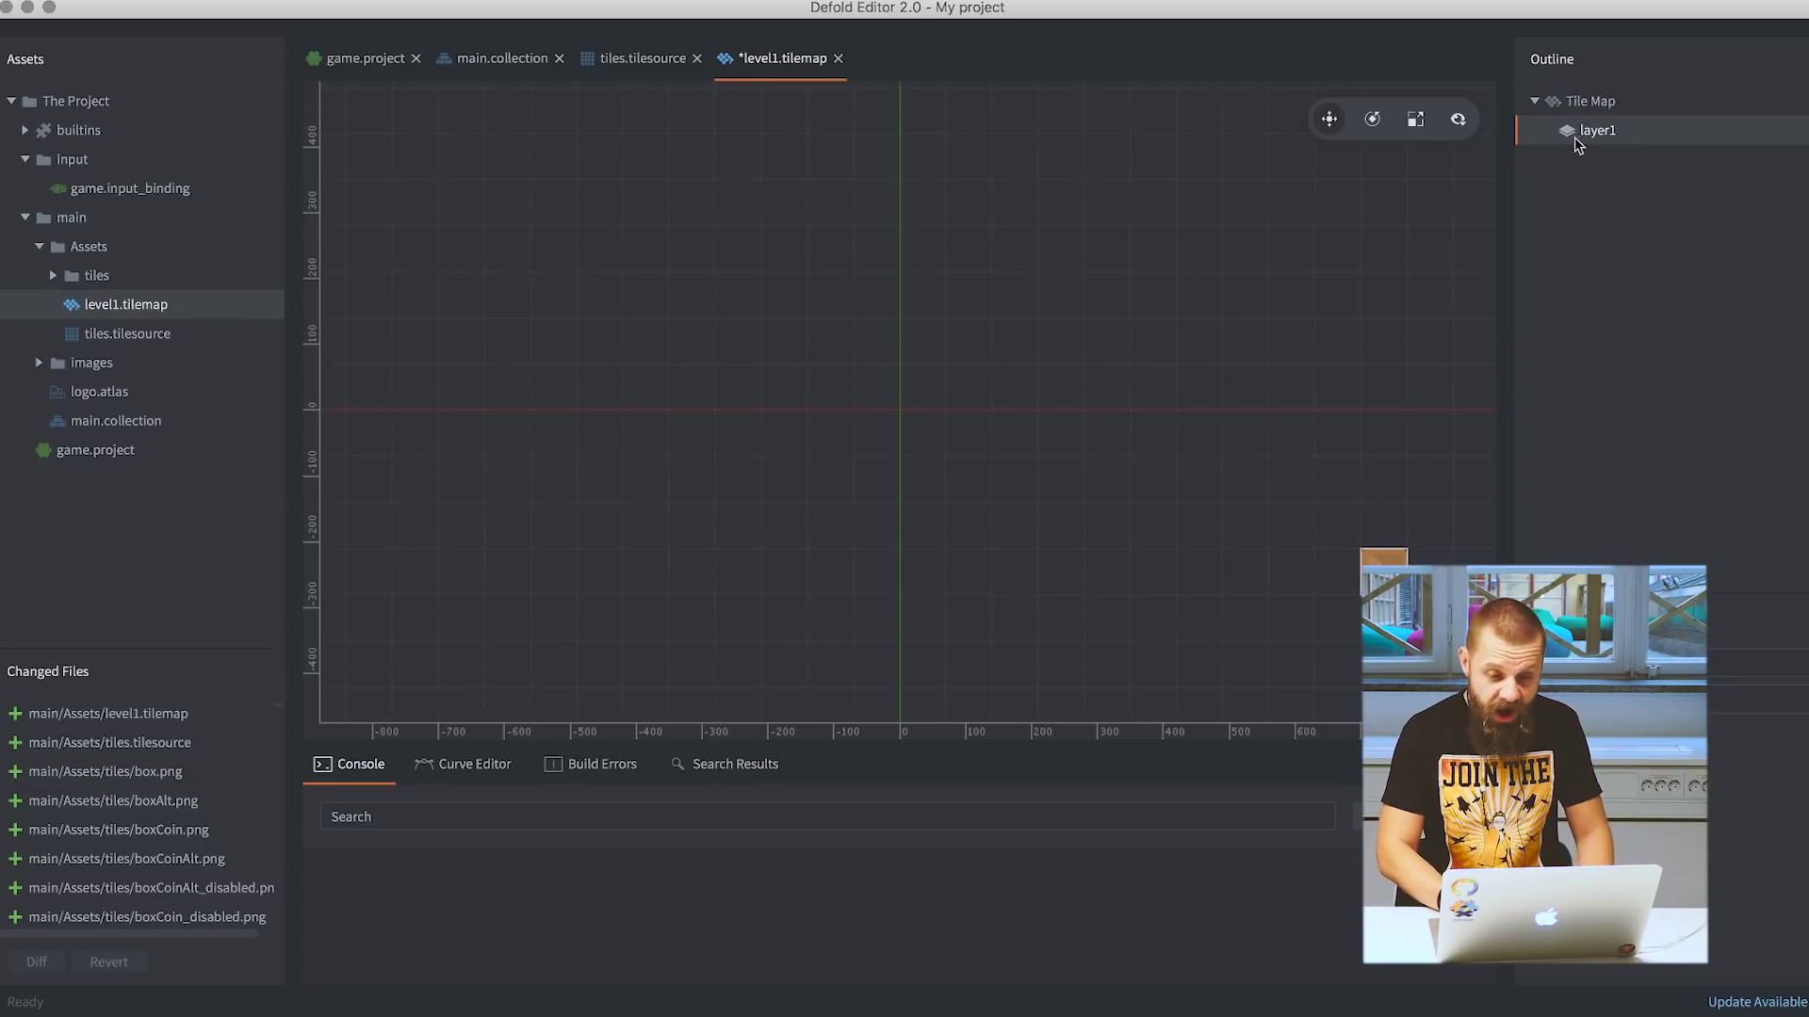
scroll(902, 381, "down", 5)
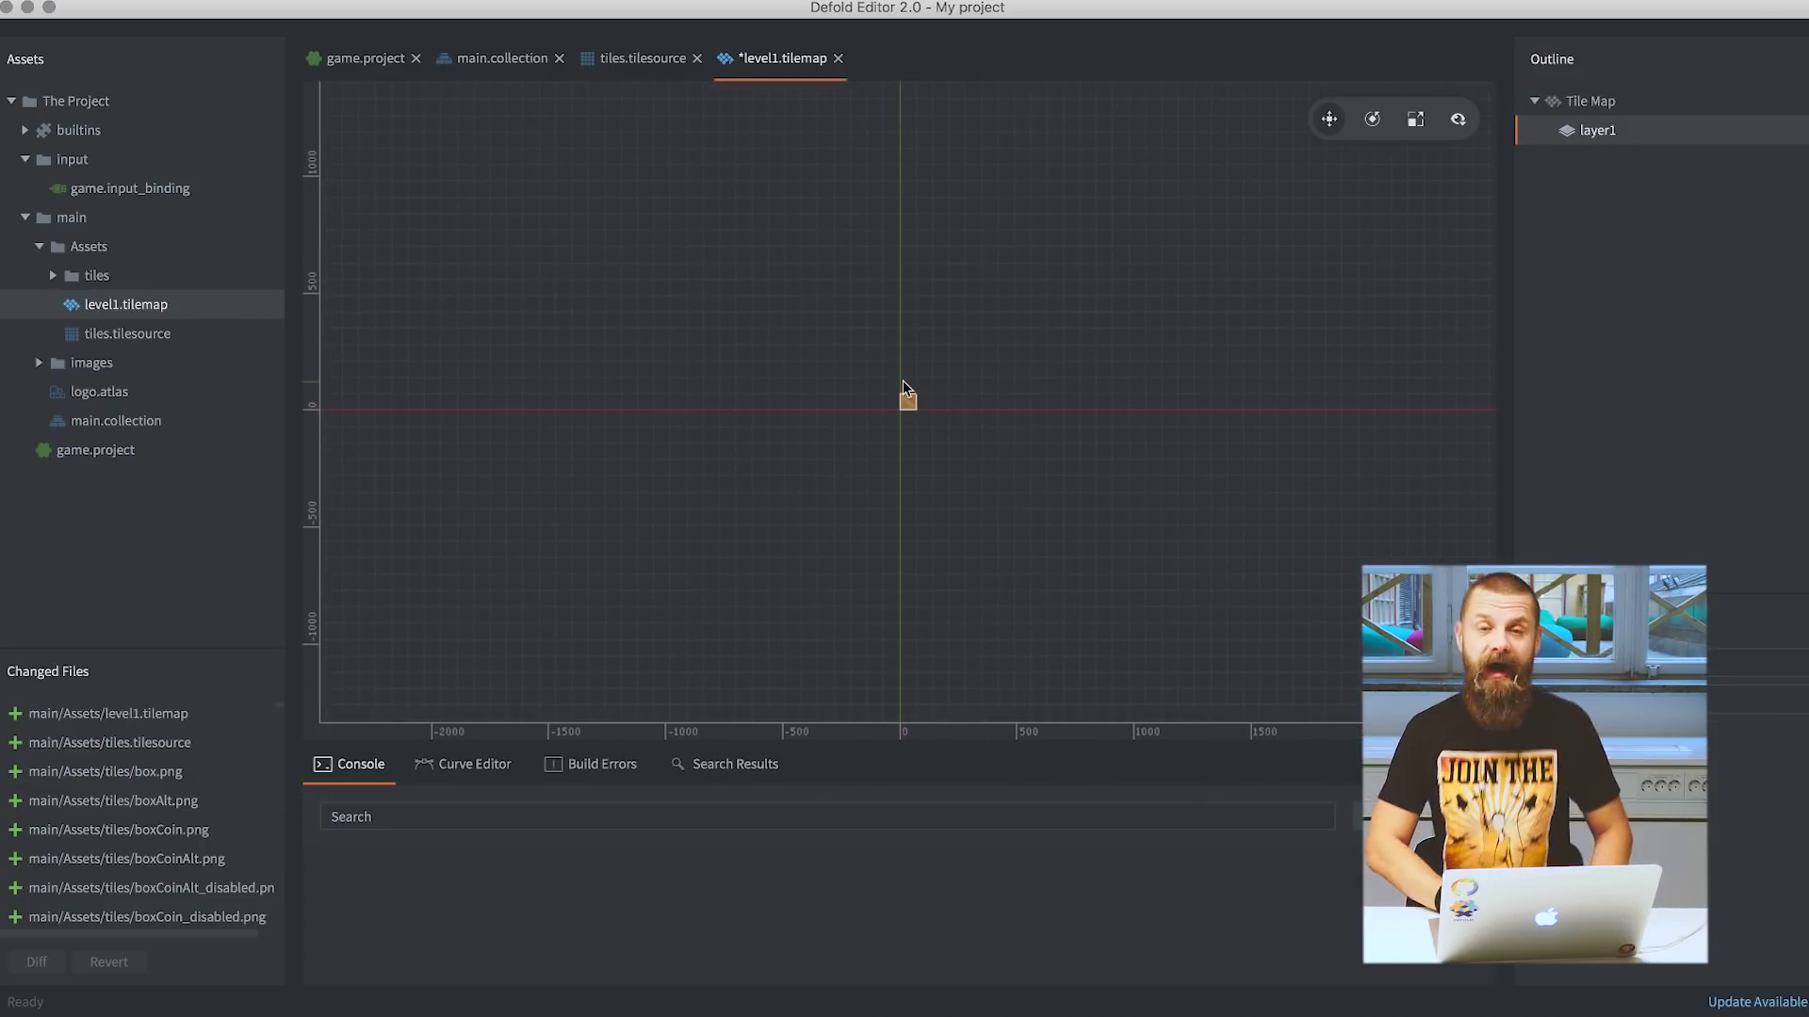
key("super+s")
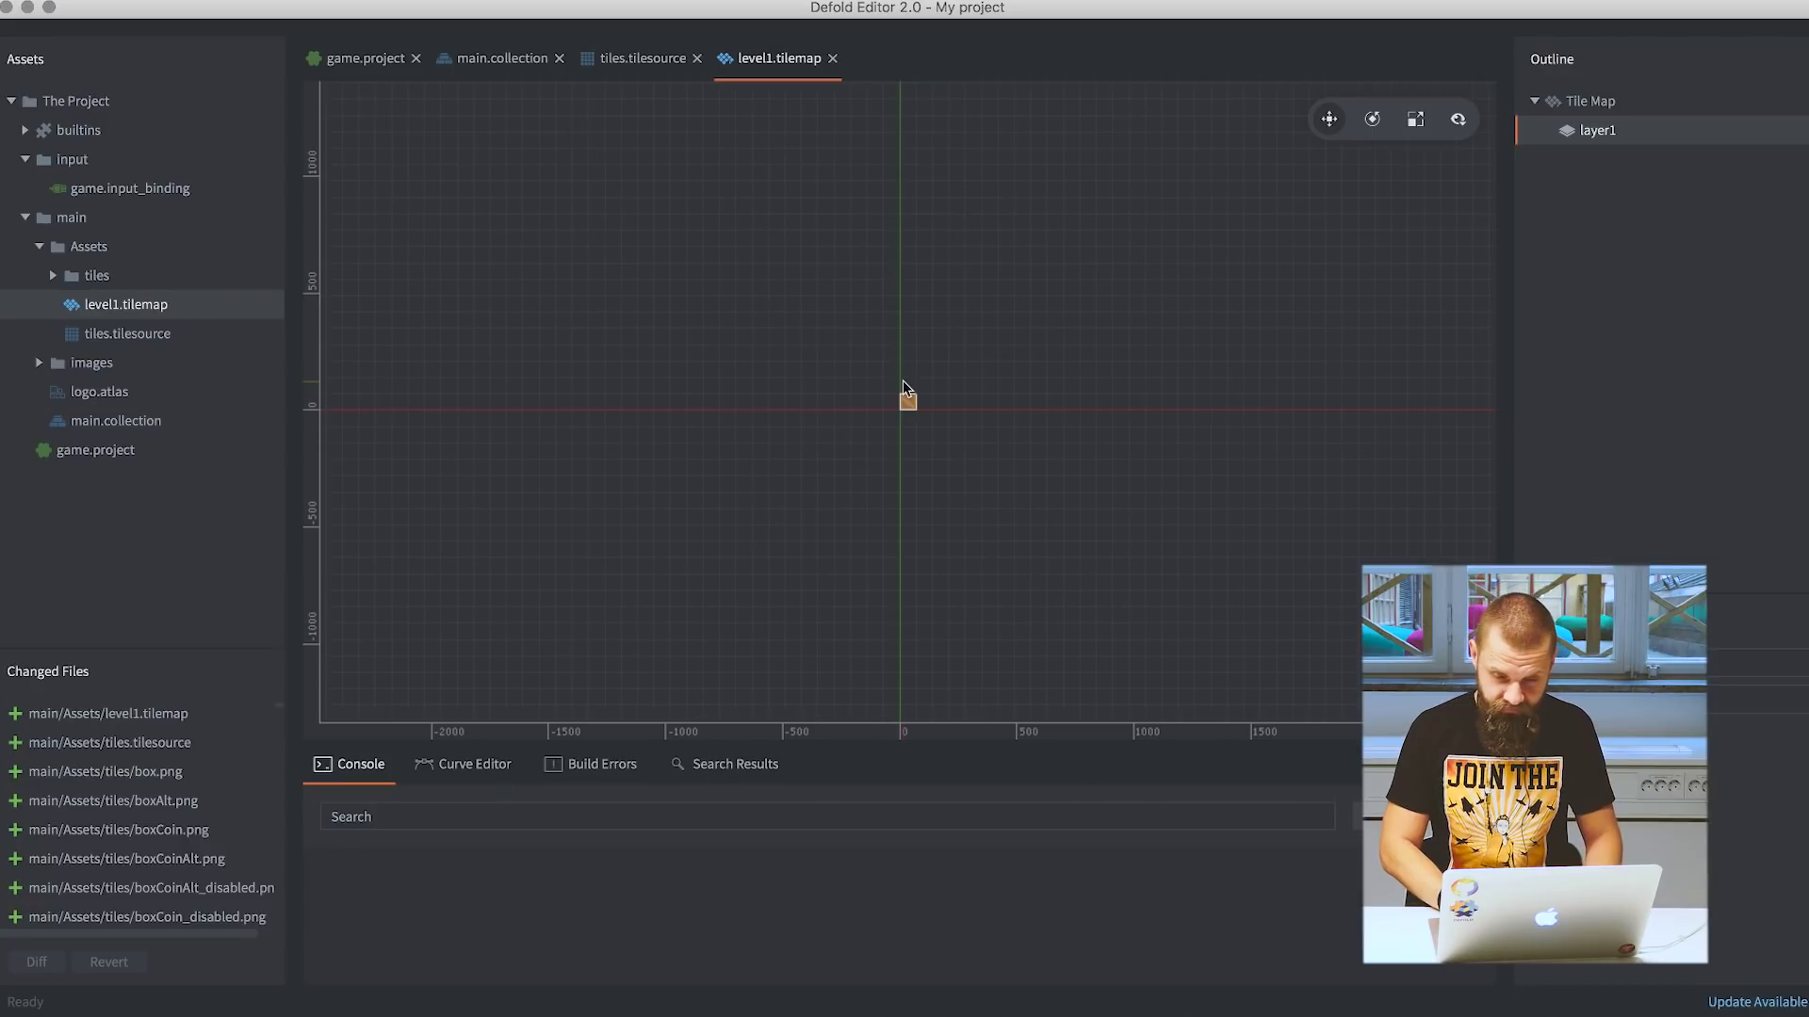
Paint a first strip of ground near the origin on layer1 with the plain brown dirt tile.
key("space")
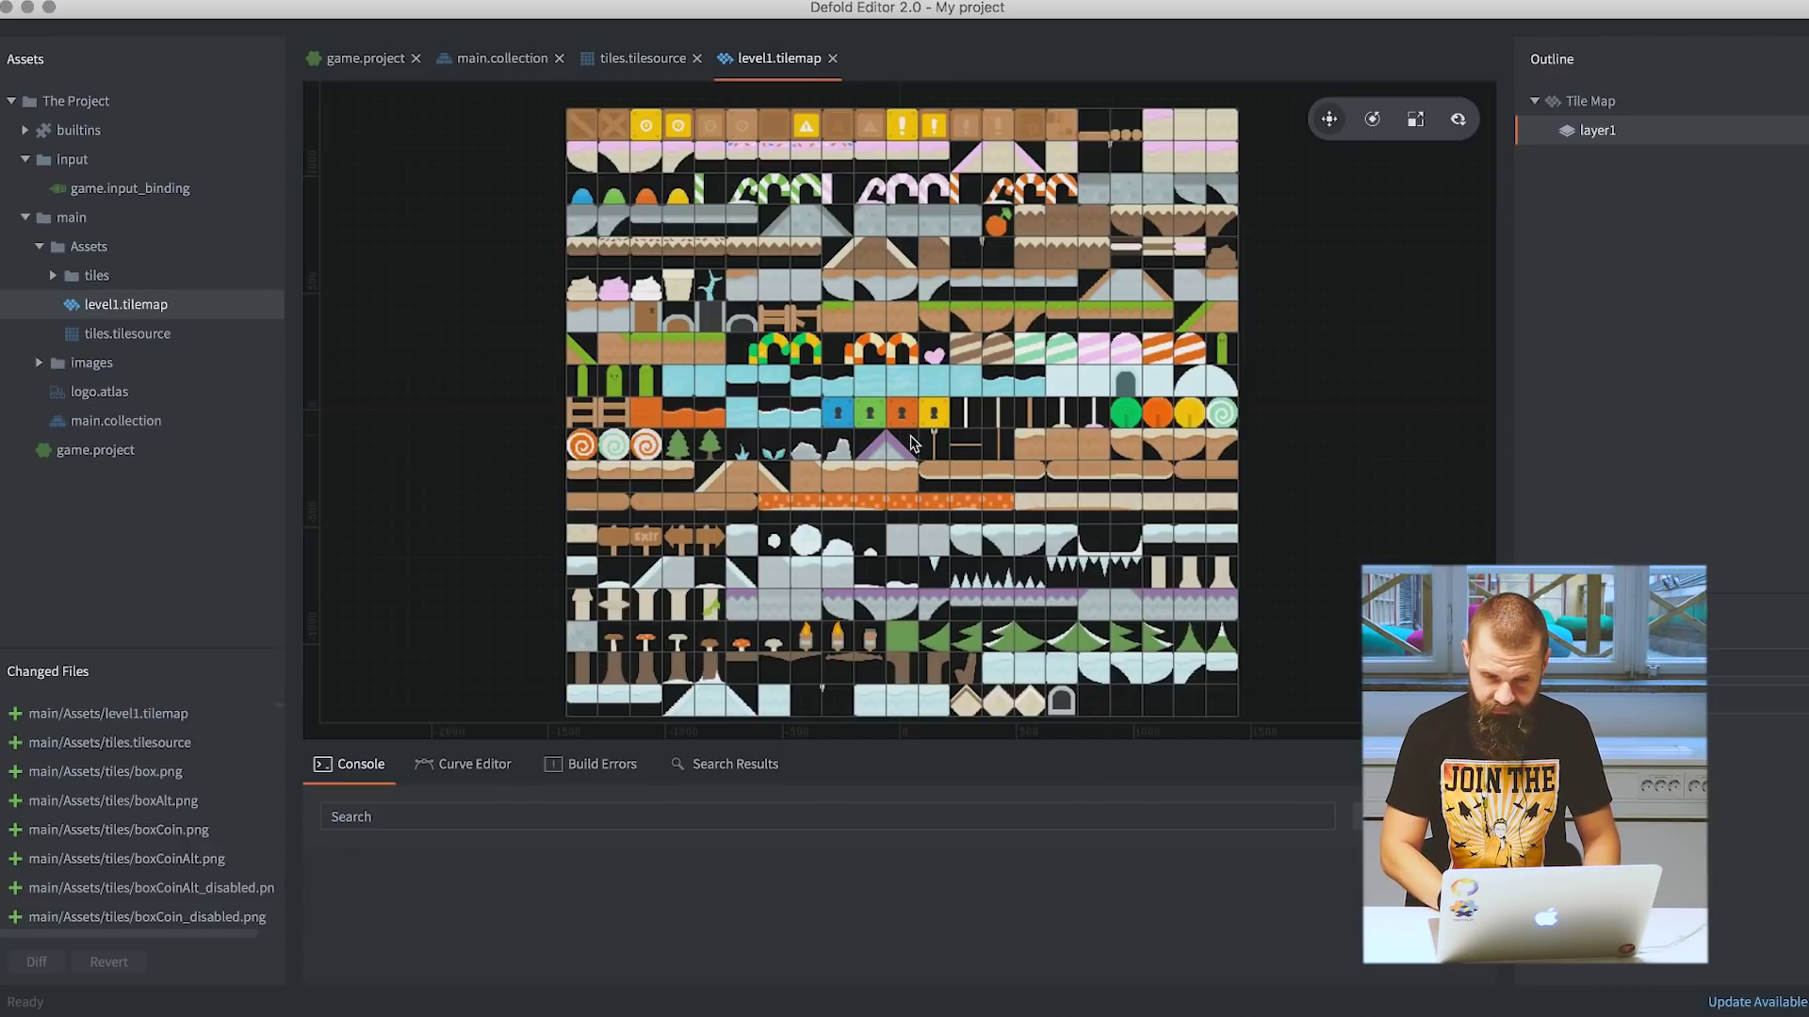
left_click(1061, 223)
mouse_move(874, 418)
left_mouse_down()
mouse_move(1108, 422)
mouse_move(840, 464)
mouse_move(869, 431)
mouse_move(1022, 431)
mouse_move(985, 456)
mouse_move(879, 422)
mouse_move(1005, 453)
left_mouse_up()
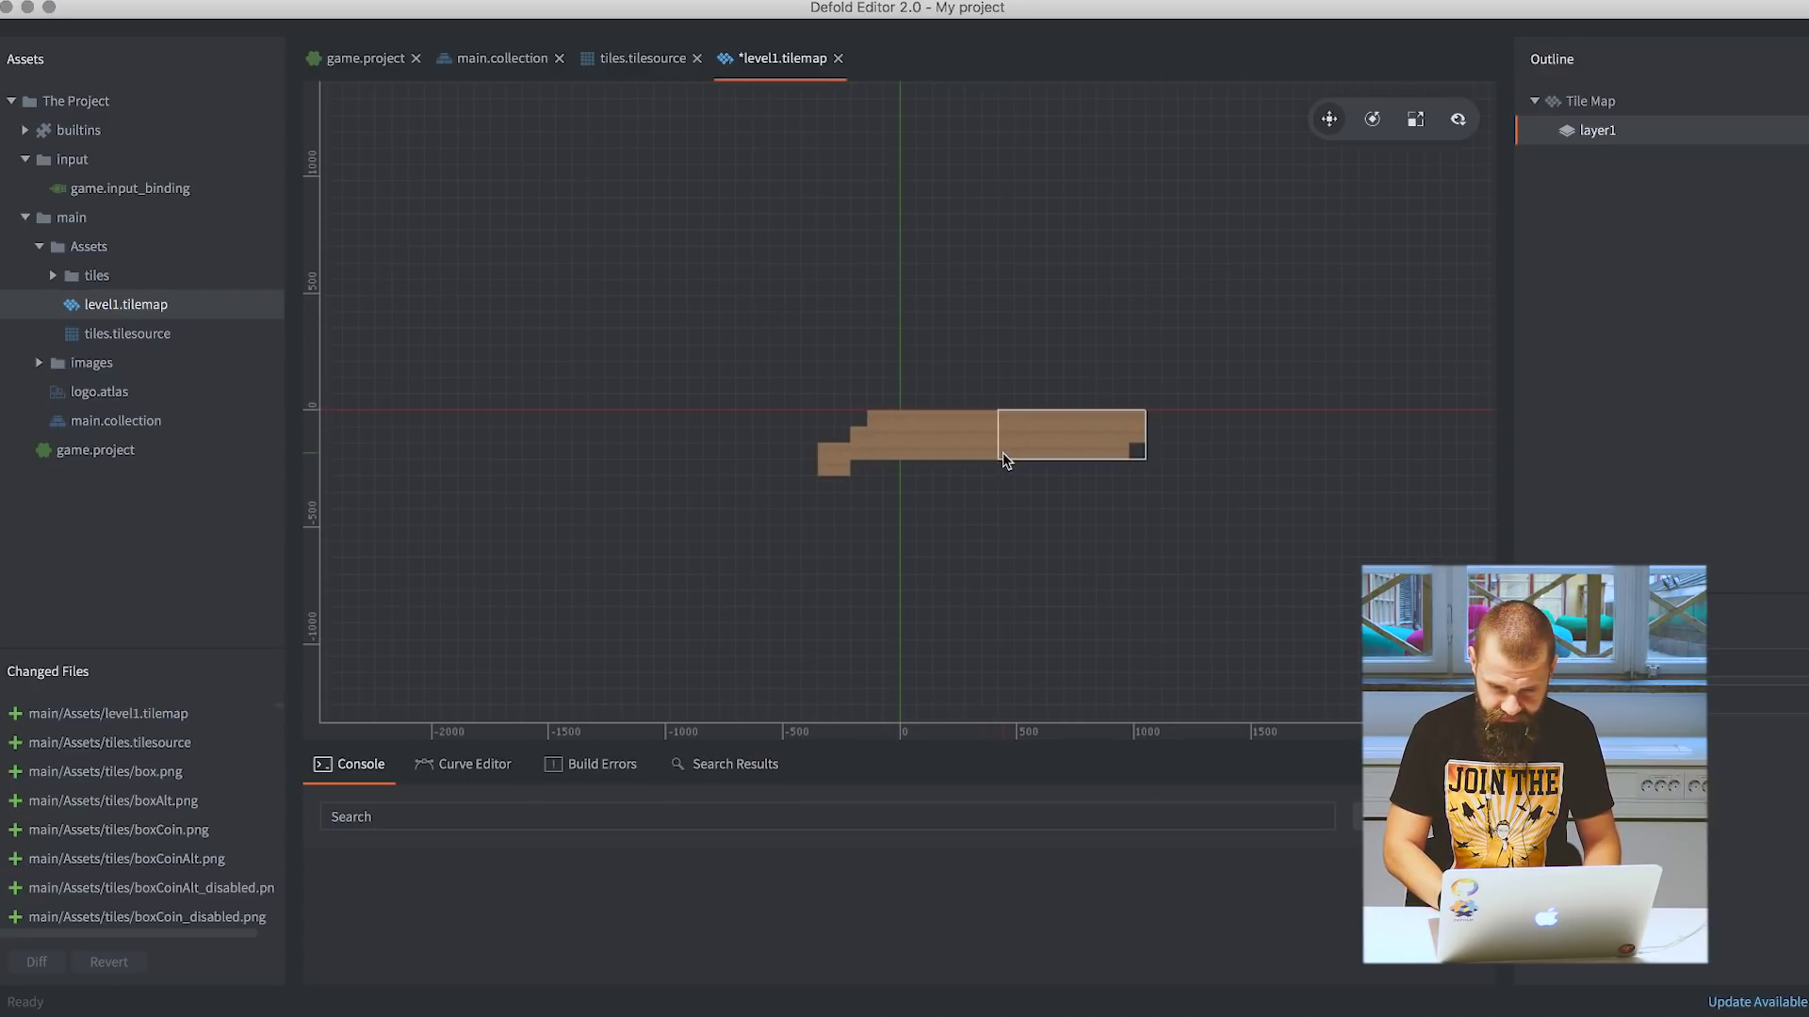
left_click(837, 449)
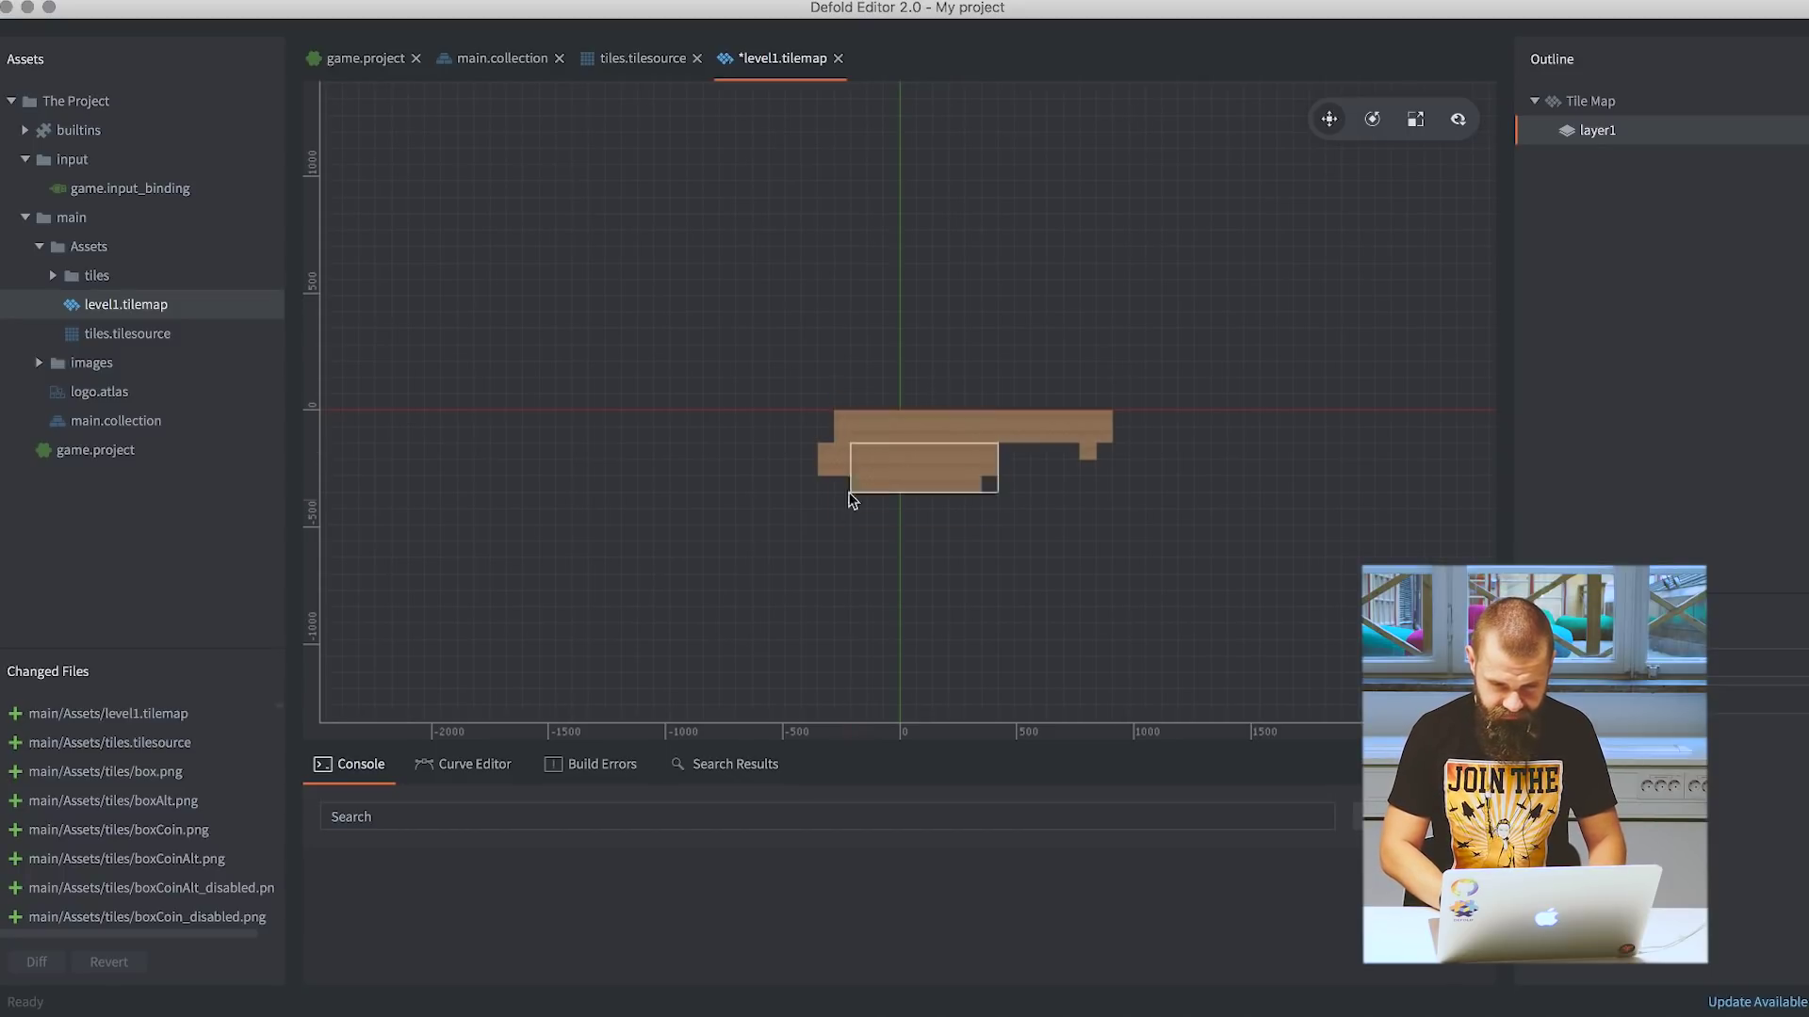
left_click(839, 445, "shift")
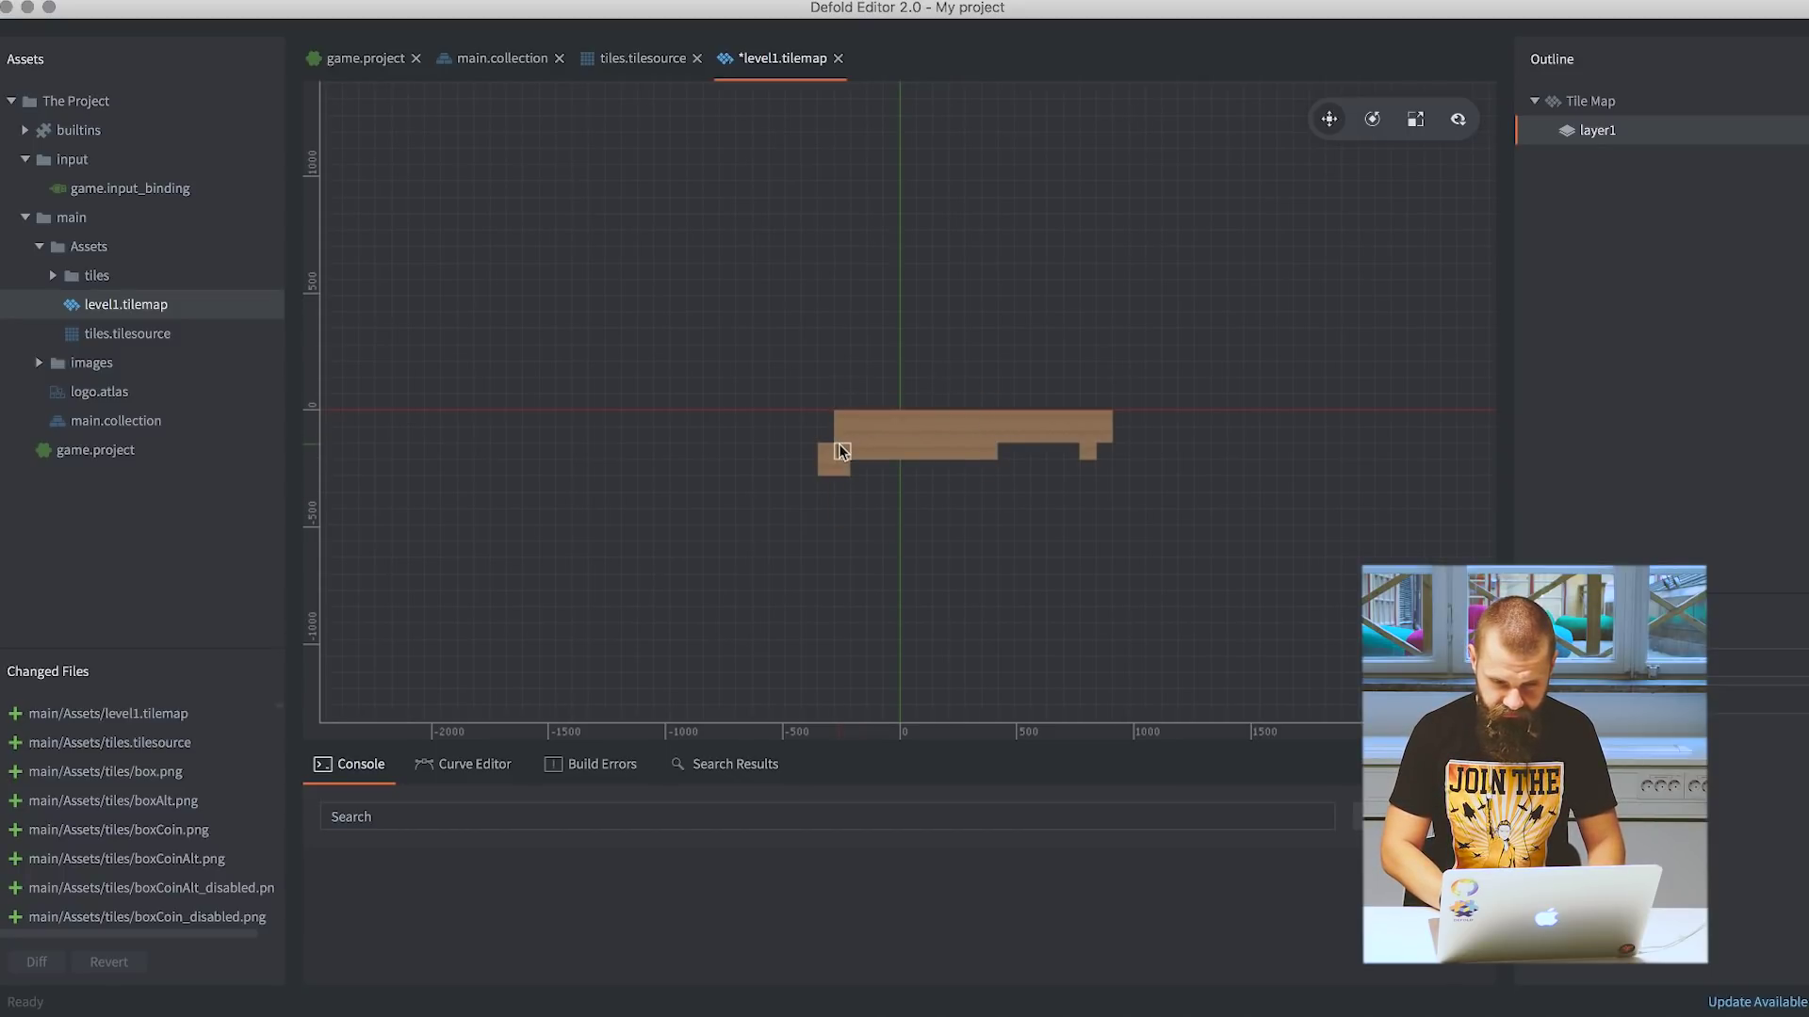
Capture a block of painted dirt tiles as a brush and extend the ground rightward past x 5000 with raised plateaus.
mouse_move(843, 411)
left_mouse_down("shift")
mouse_move(982, 435)
mouse_move(847, 475)
mouse_move(1271, 477)
mouse_move(979, 477)
mouse_move(964, 428)
mouse_move(1033, 492)
mouse_move(1295, 477)
mouse_move(1319, 450)
mouse_move(1273, 424)
mouse_move(1279, 476)
mouse_move(1347, 468)
left_mouse_up("shift")
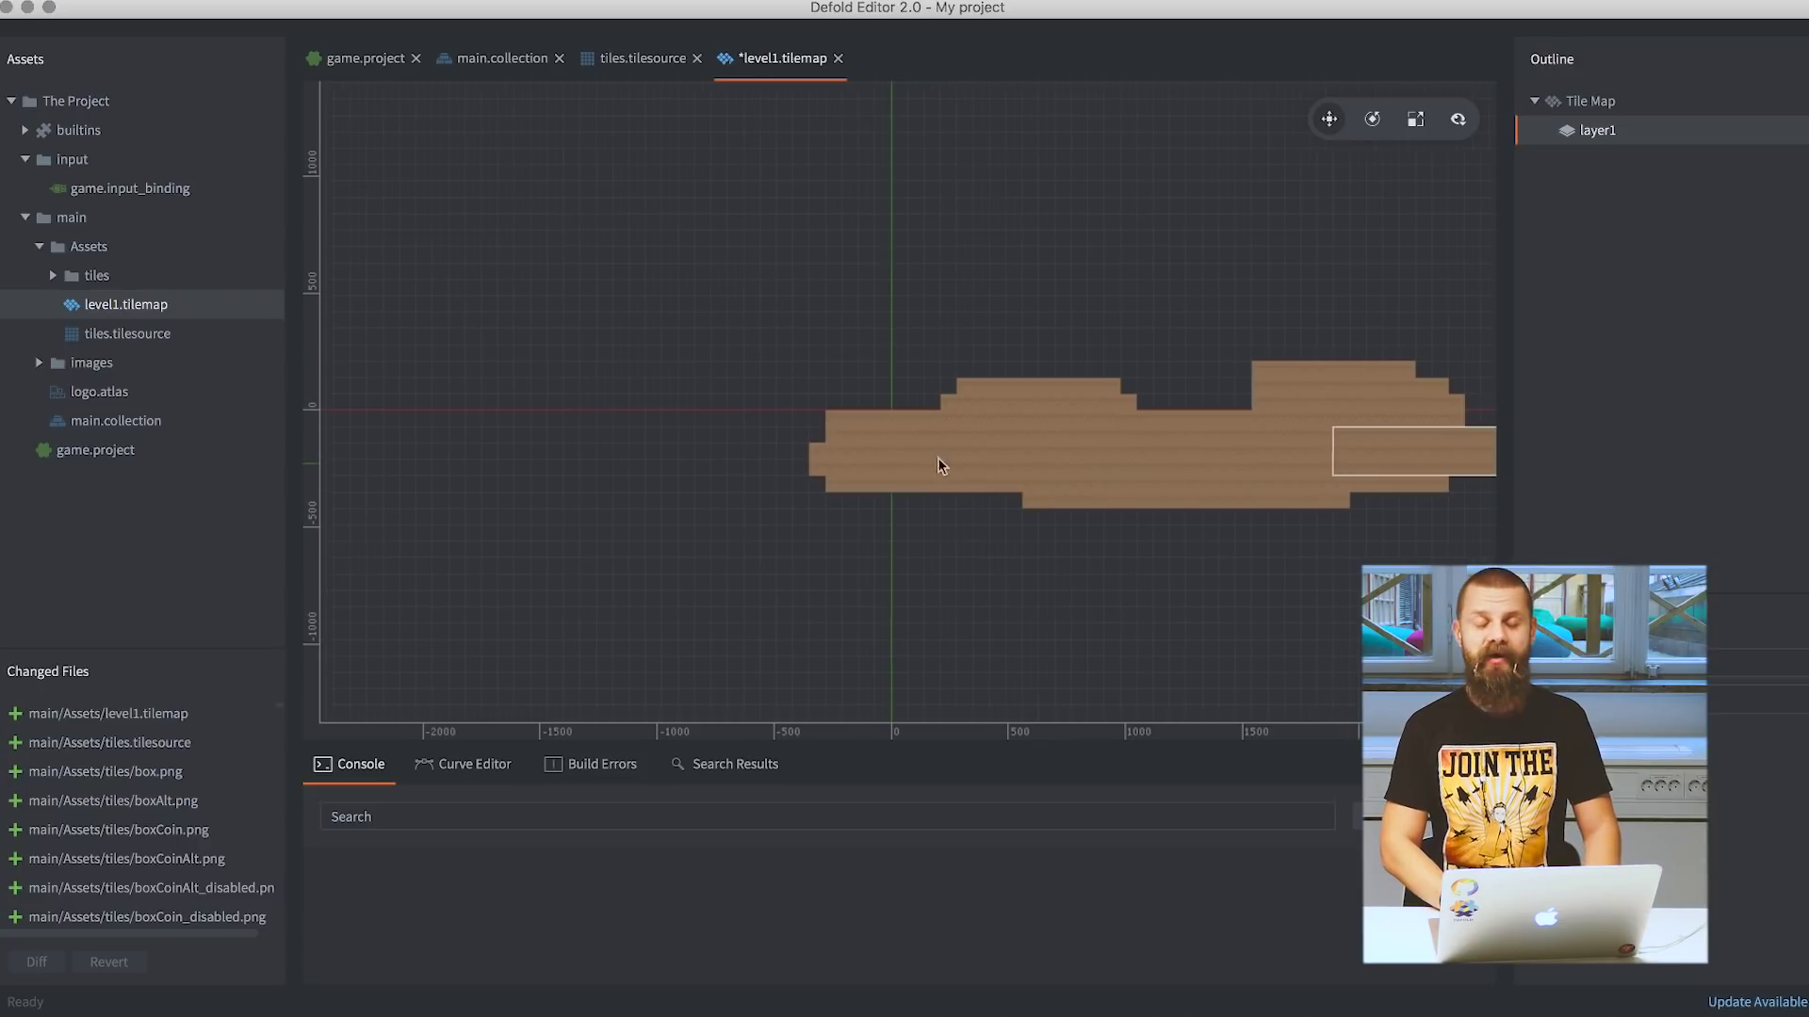
middle_click_drag(1347, 462, 571, 477)
mouse_move(571, 476)
left_mouse_down()
mouse_move(1256, 509)
mouse_move(1061, 449)
mouse_move(692, 498)
mouse_move(1297, 514)
mouse_move(1404, 431)
mouse_move(1189, 431)
mouse_move(1405, 493)
left_mouse_up()
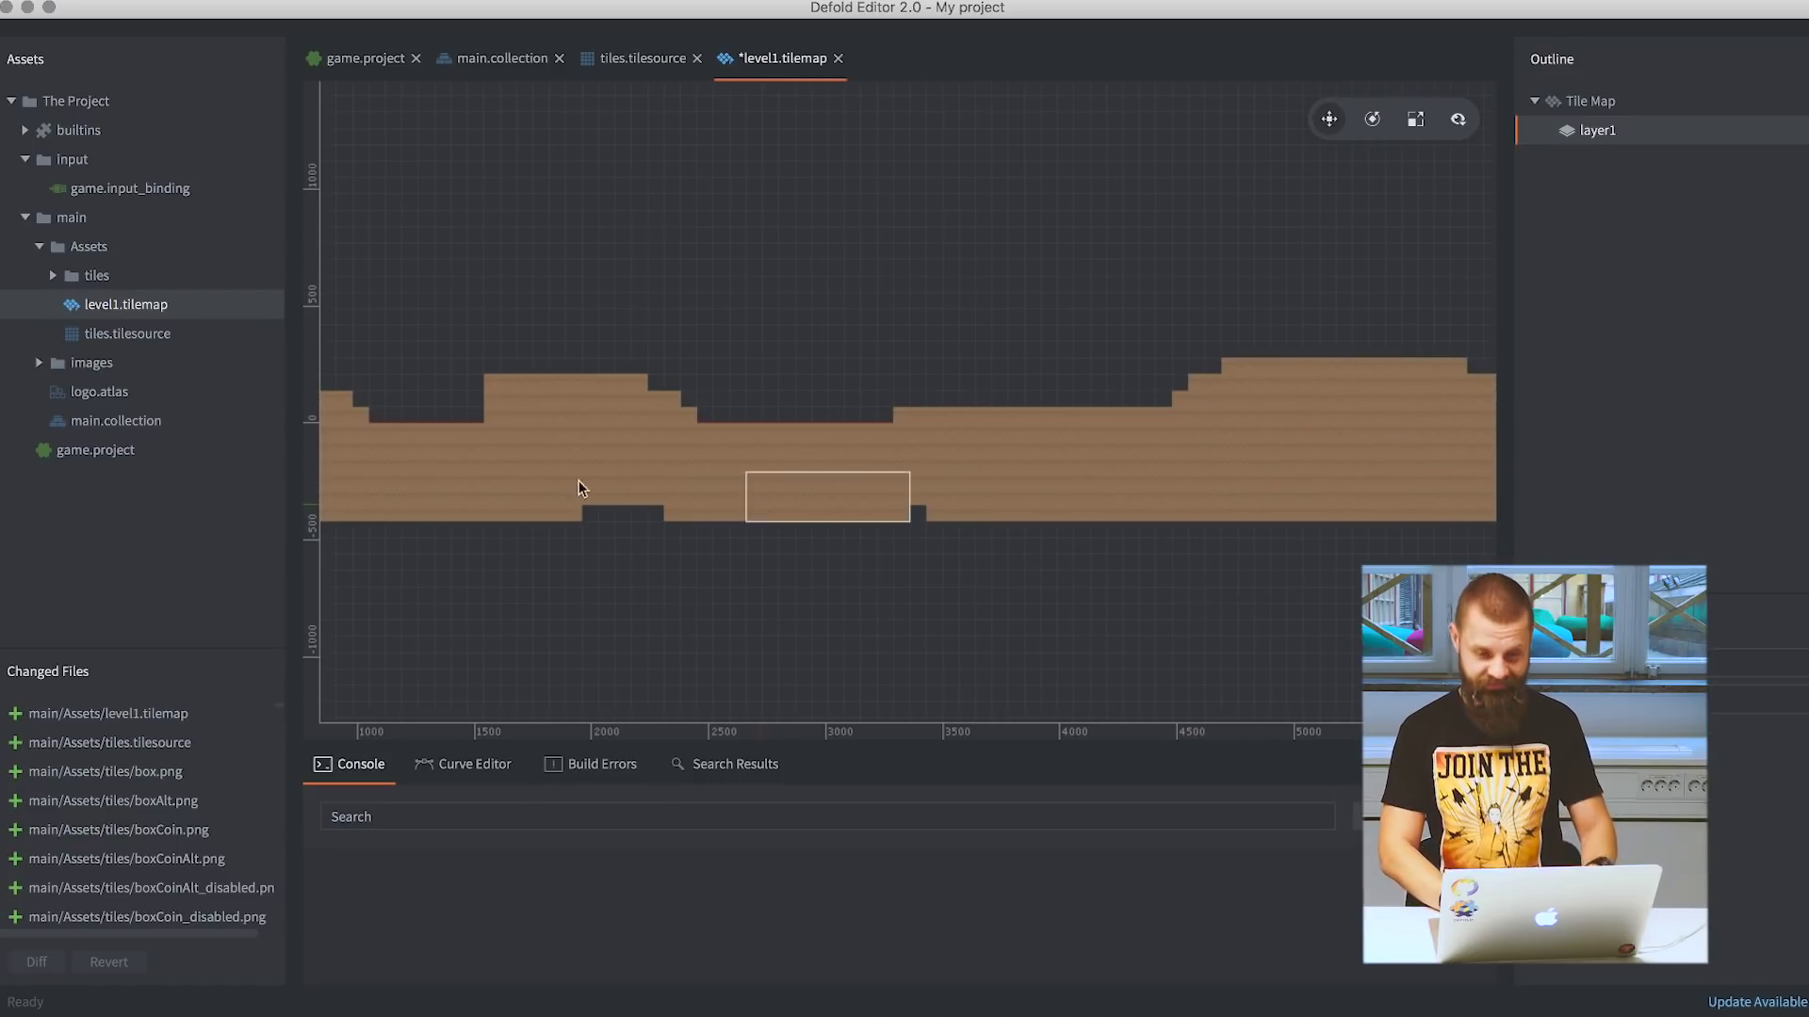
Fill the notch at the upper left end of the ground with the plain brown dirt tile.
mouse_move(473, 489)
middle_mouse_down("alt")
mouse_move(1070, 613)
mouse_move(1145, 541)
mouse_move(1140, 461)
middle_mouse_up("alt")
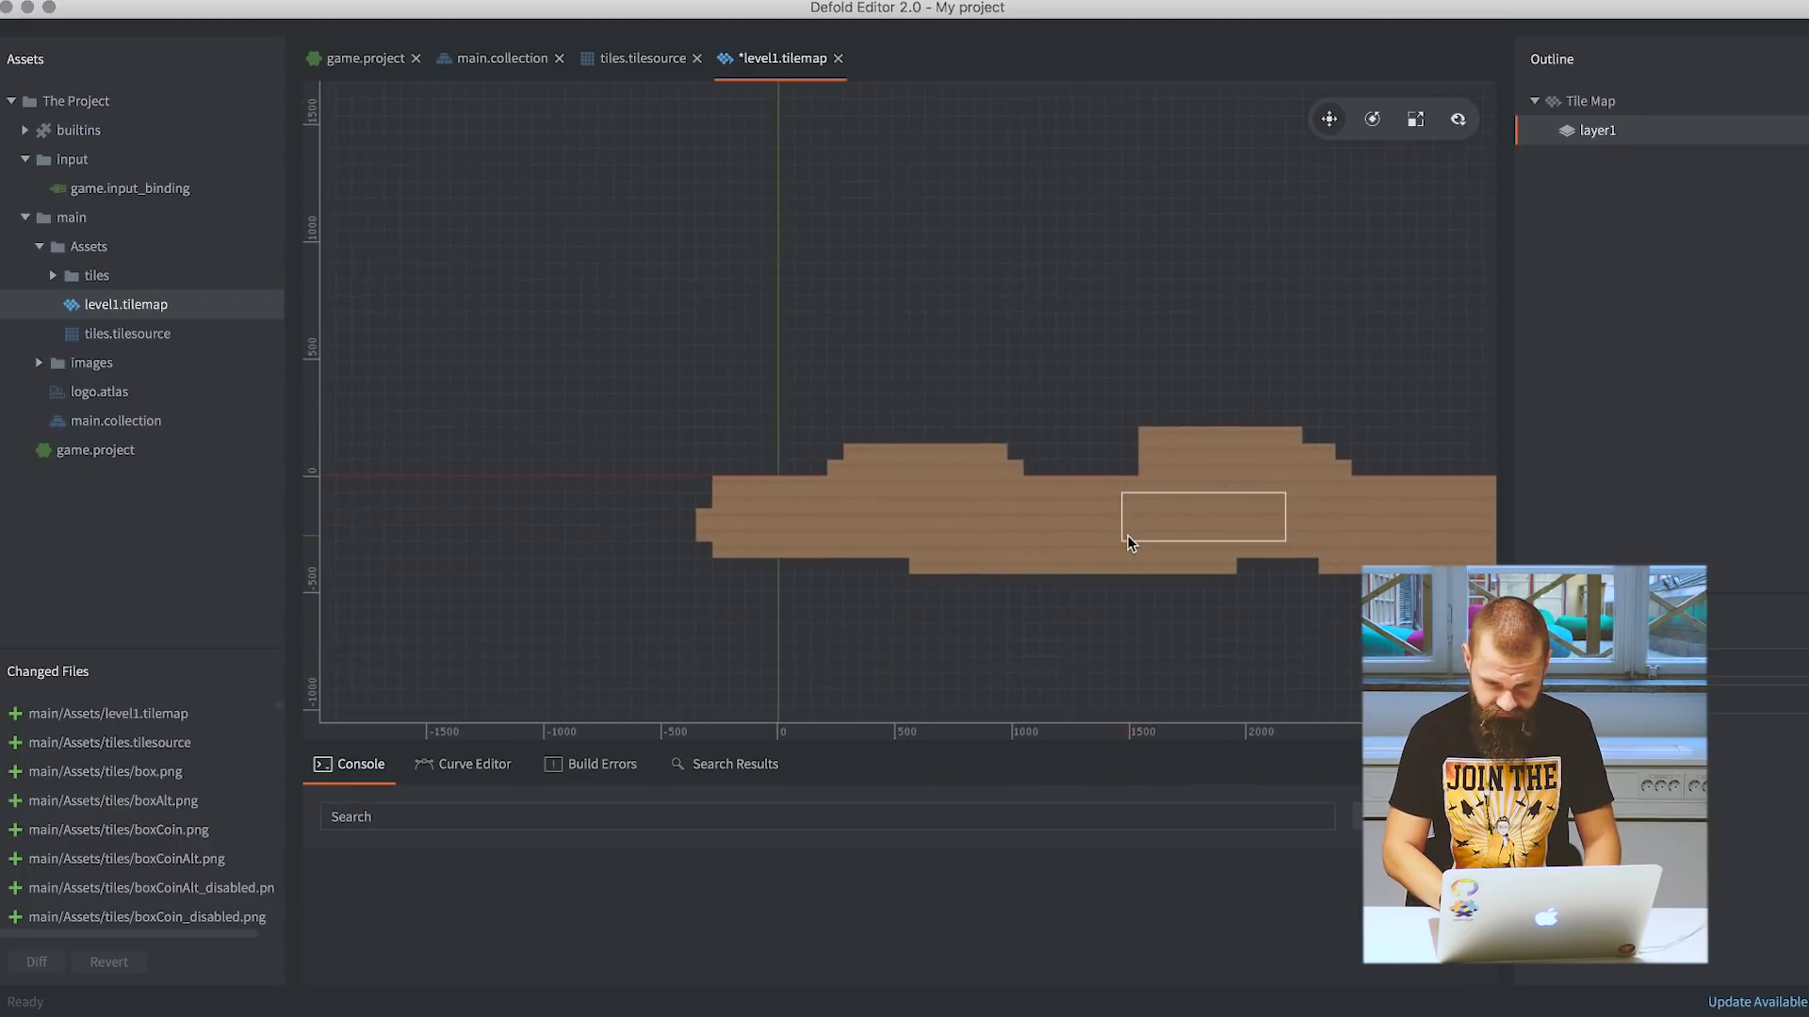
key("space")
left_click(1026, 231)
key("space")
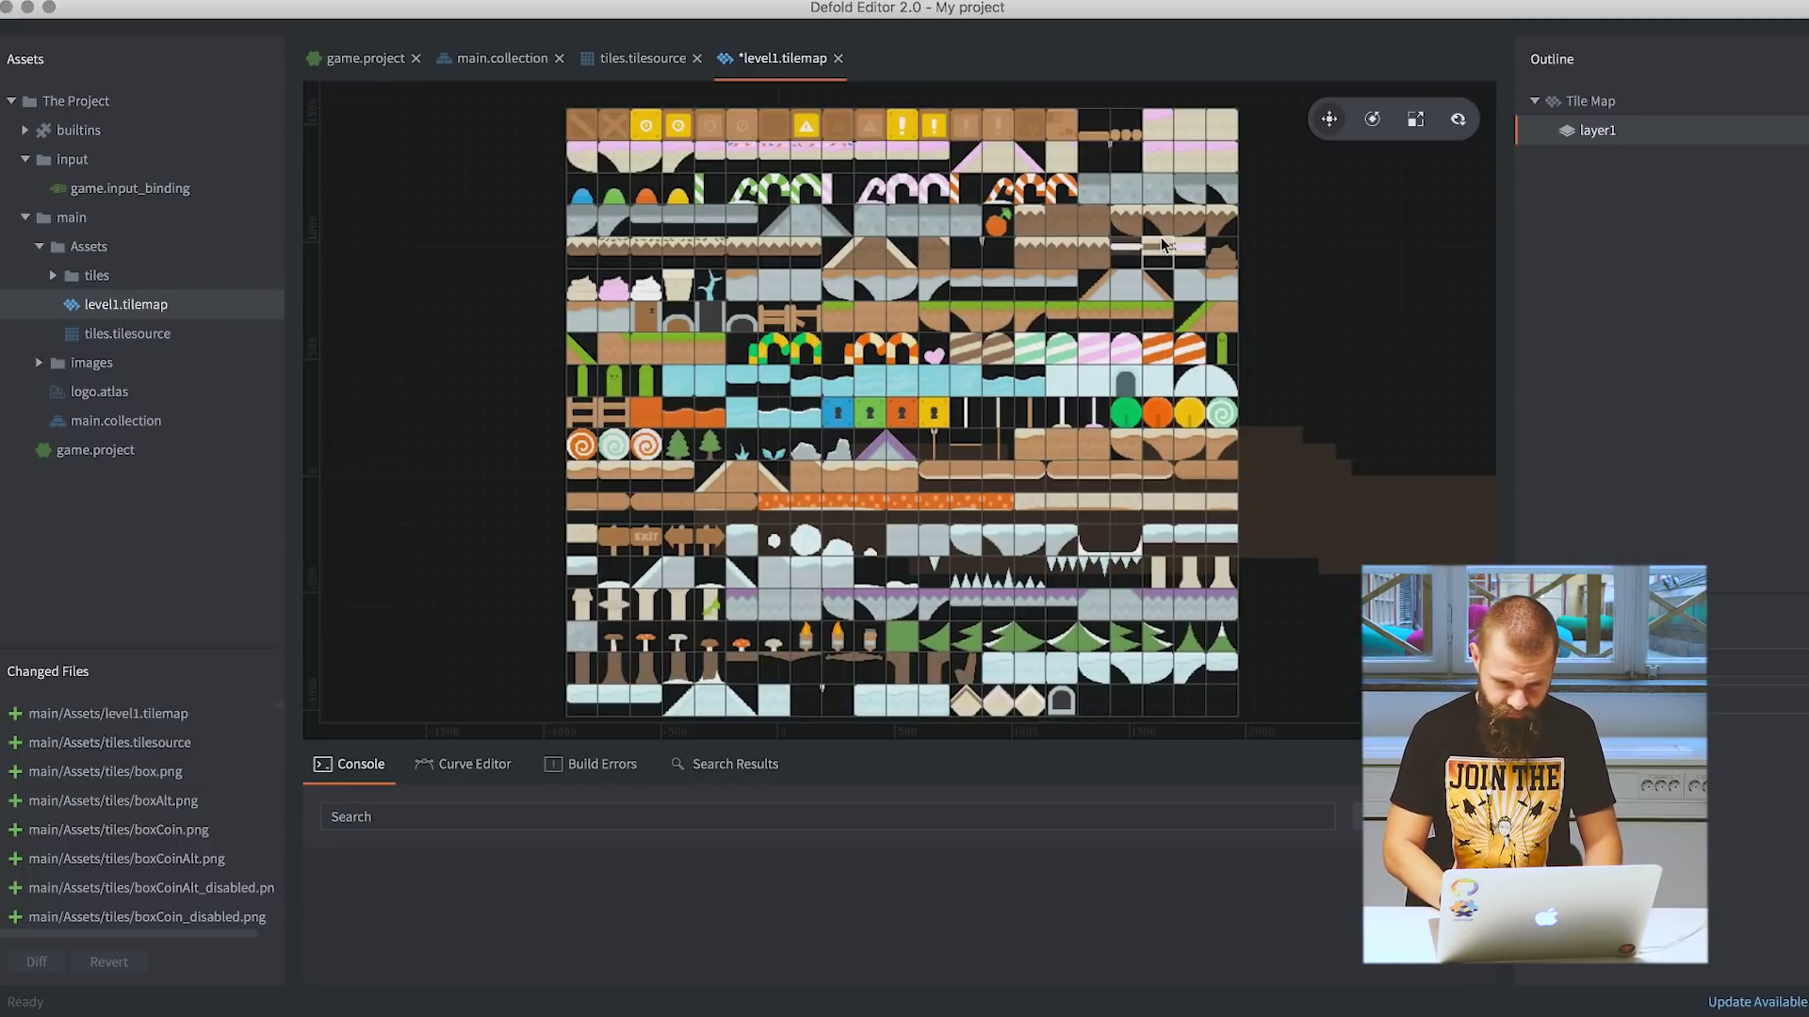
left_click(1113, 224)
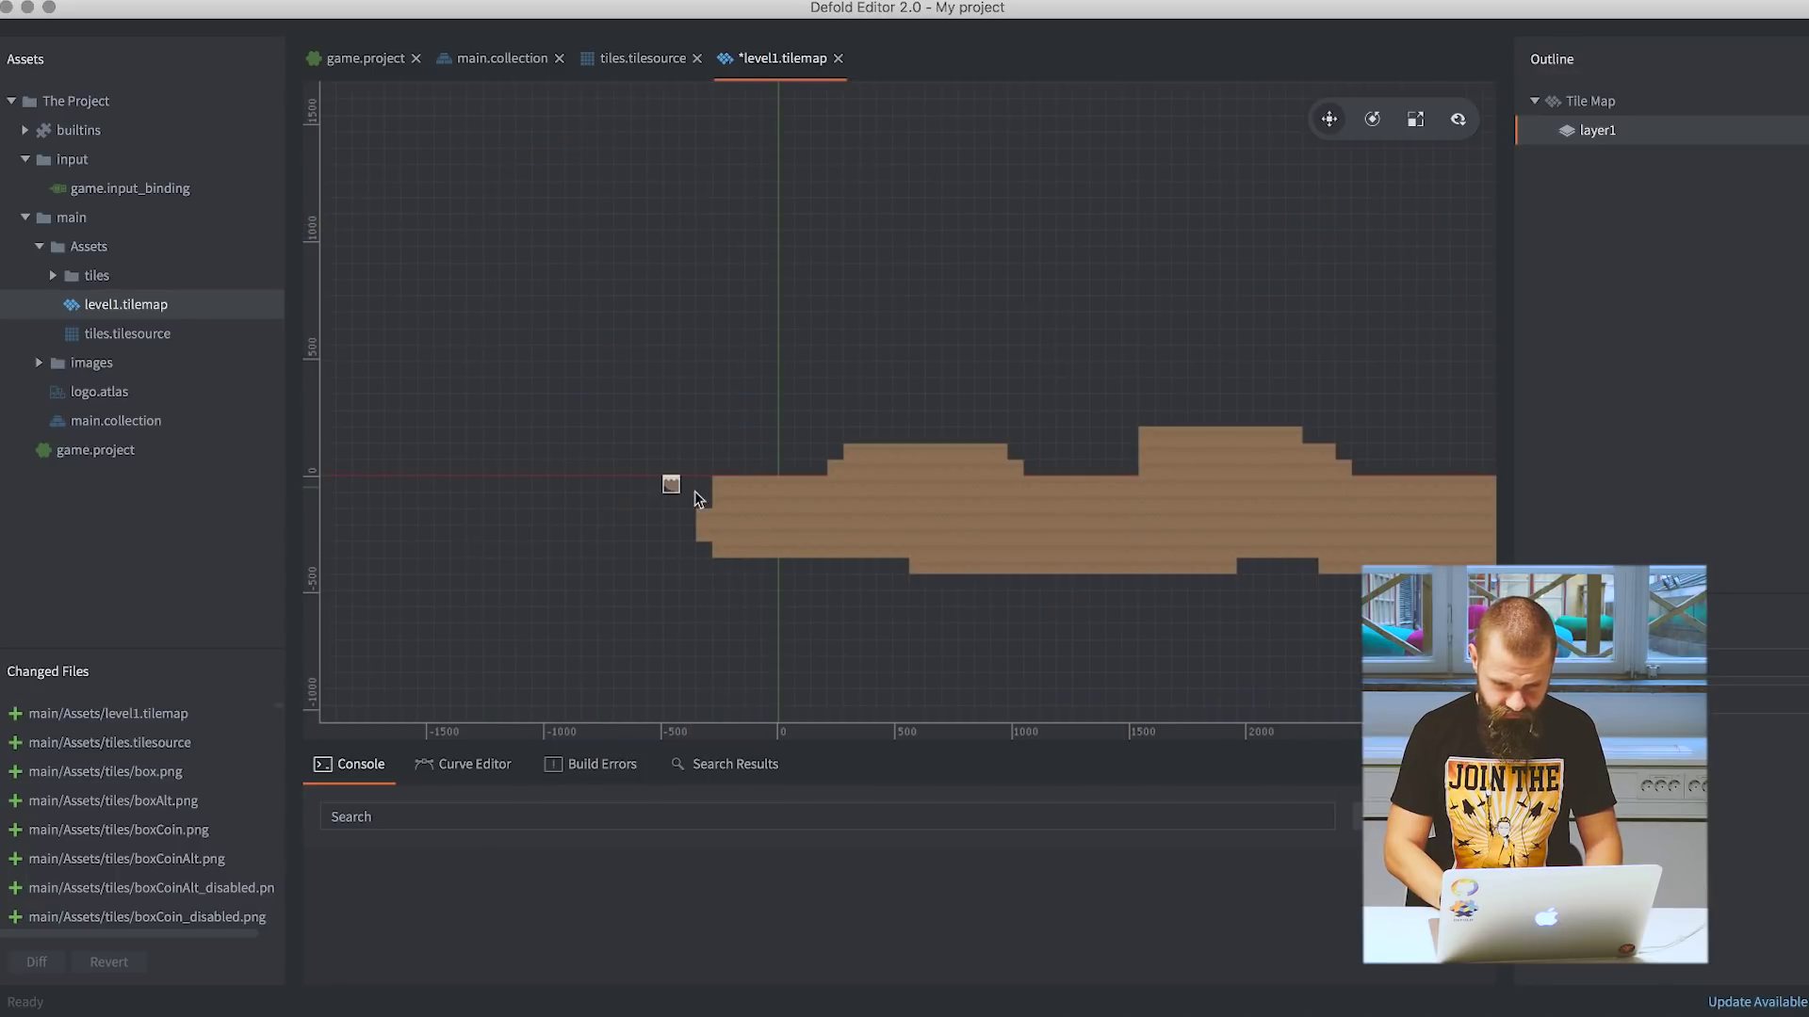
key("space")
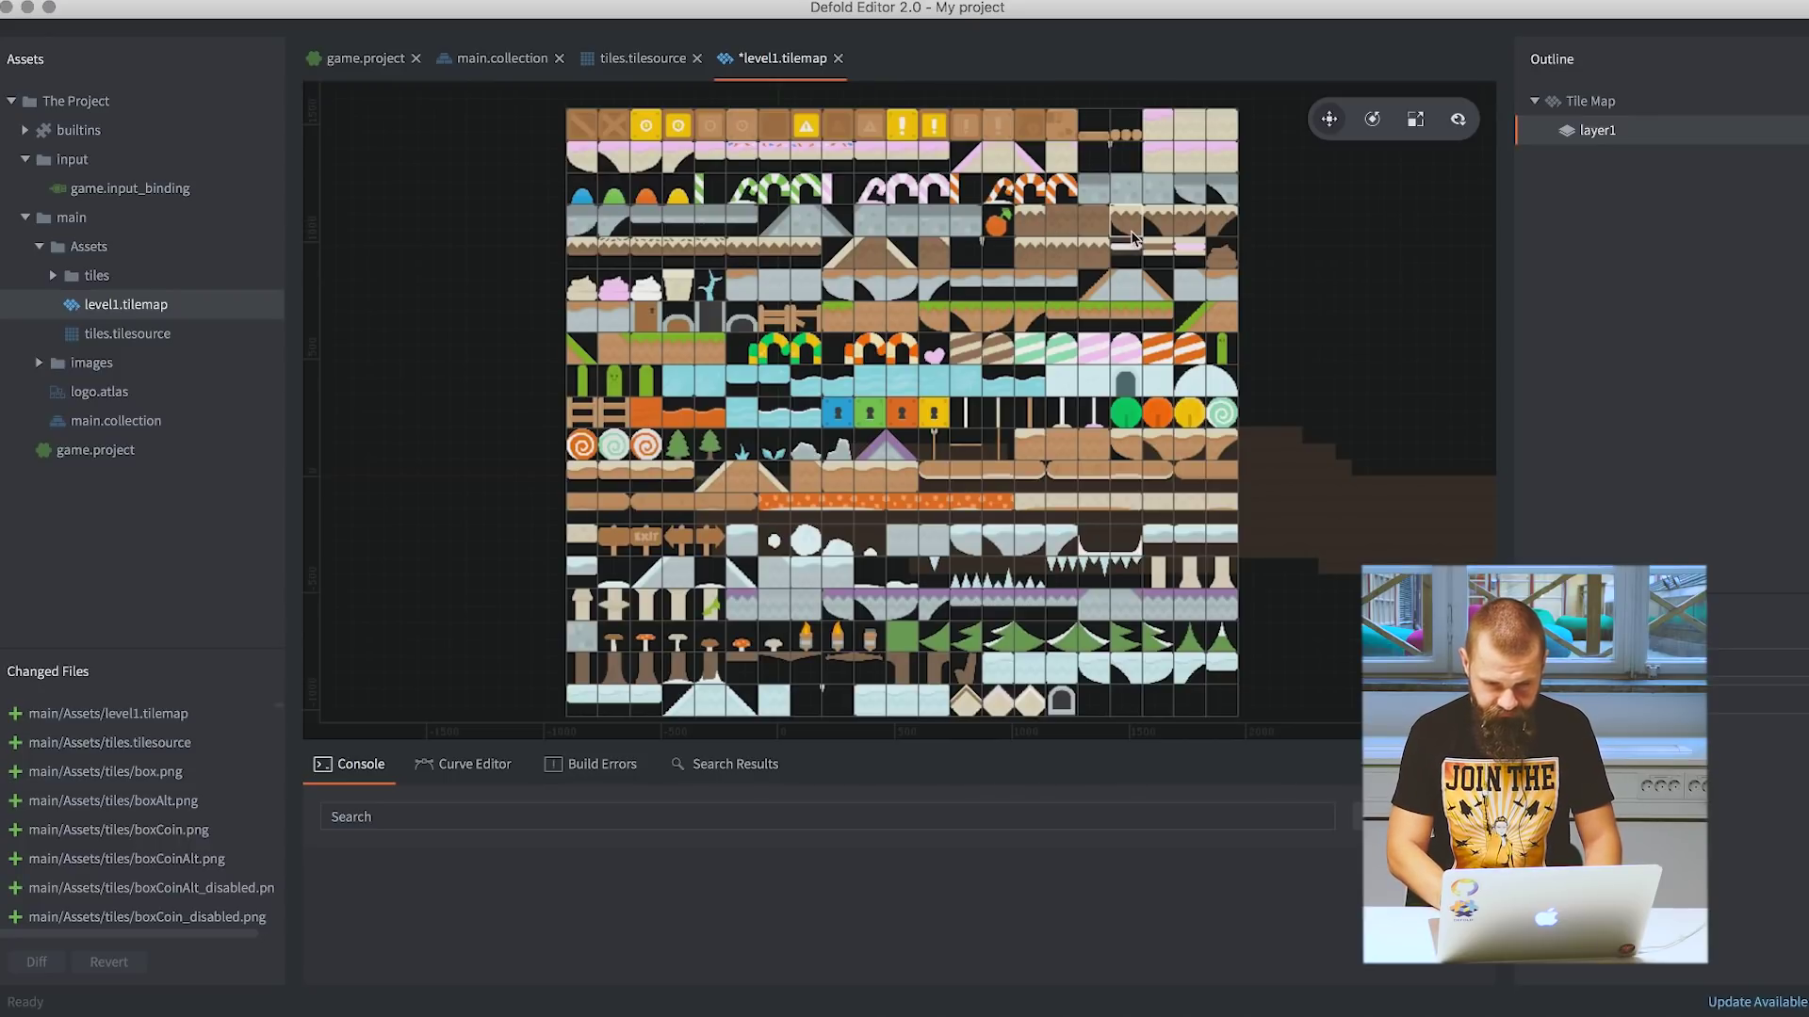
left_click(1068, 229)
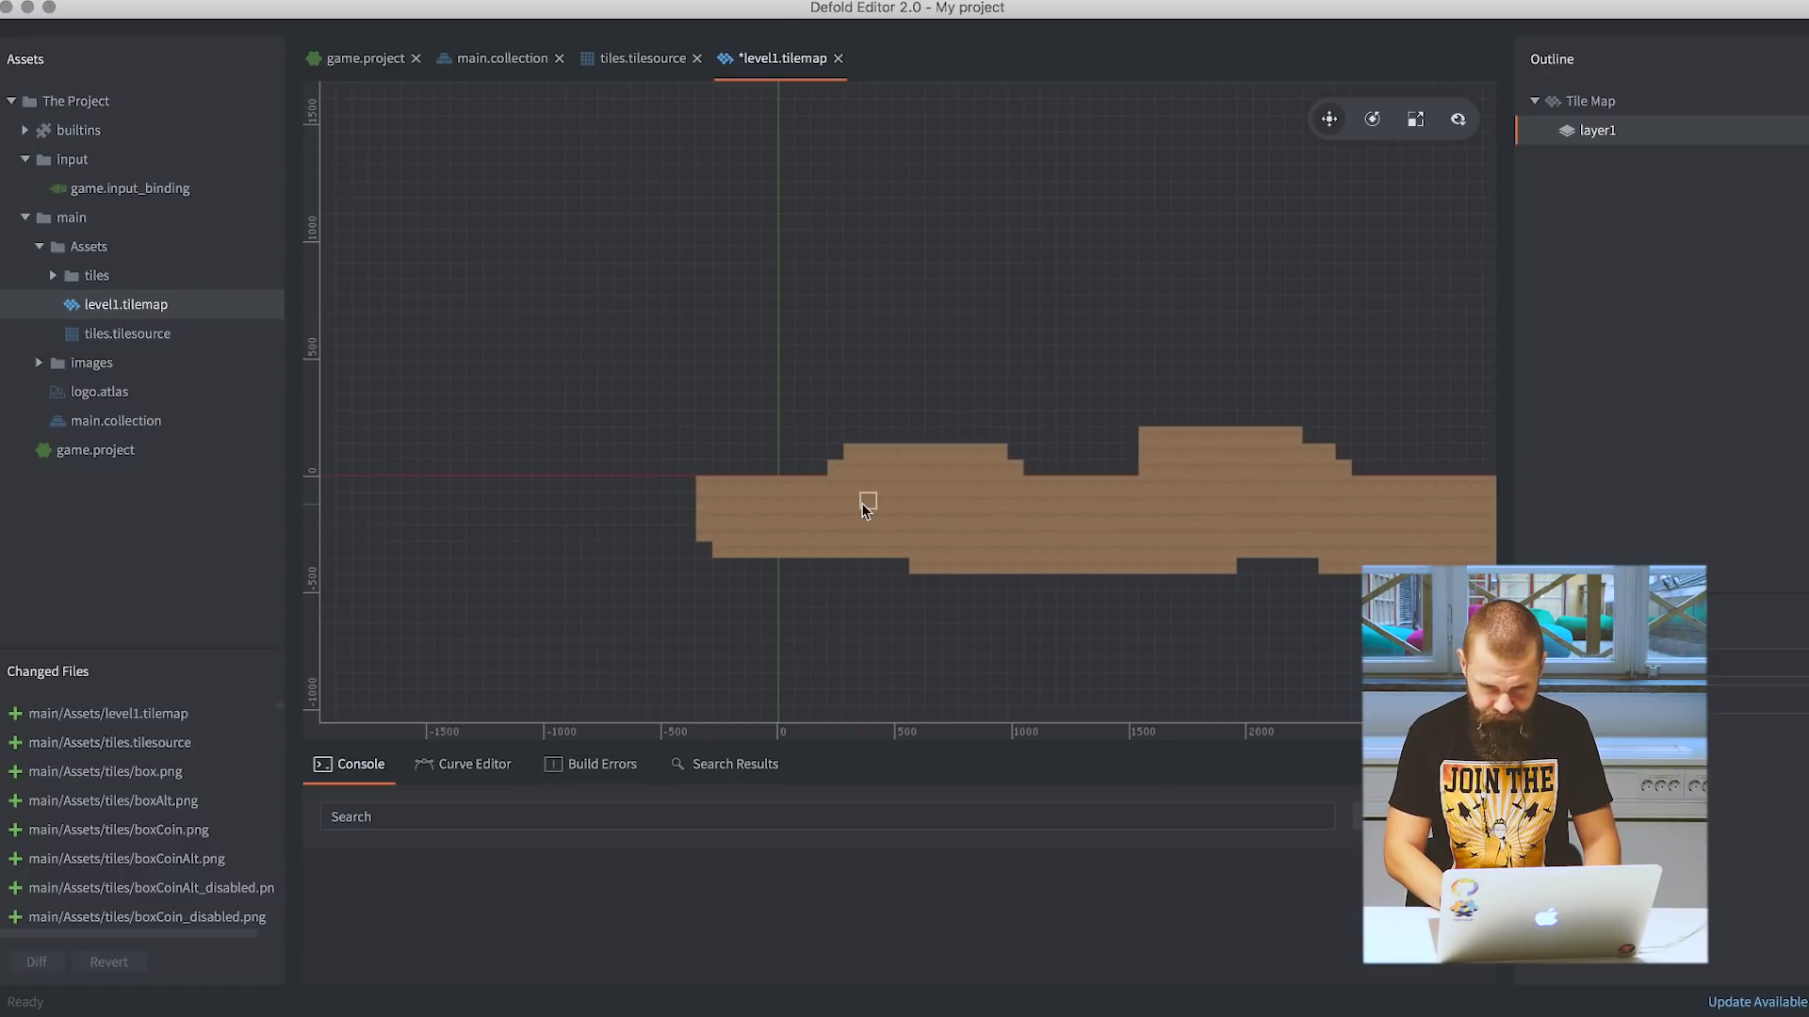
Cap the leftmost ground section with a rounded corner tile followed by a row of cream-topped dirt tiles.
key("space")
left_click(1125, 237)
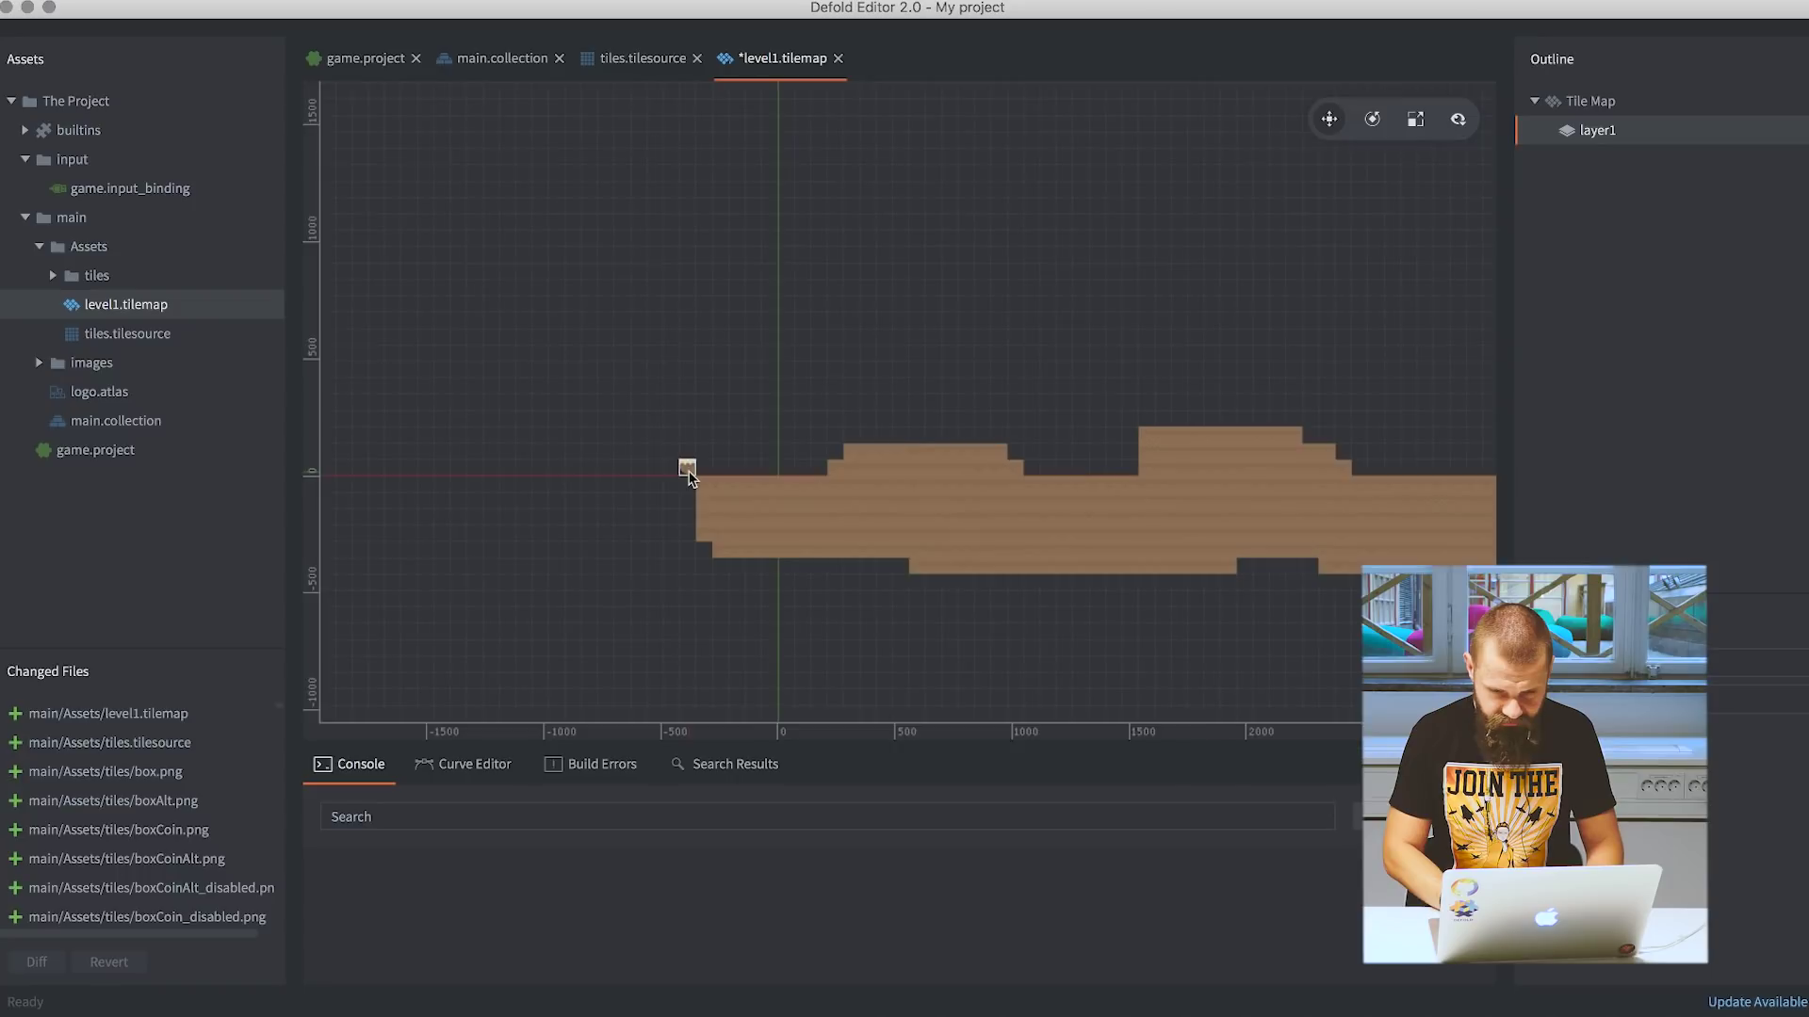
key("space")
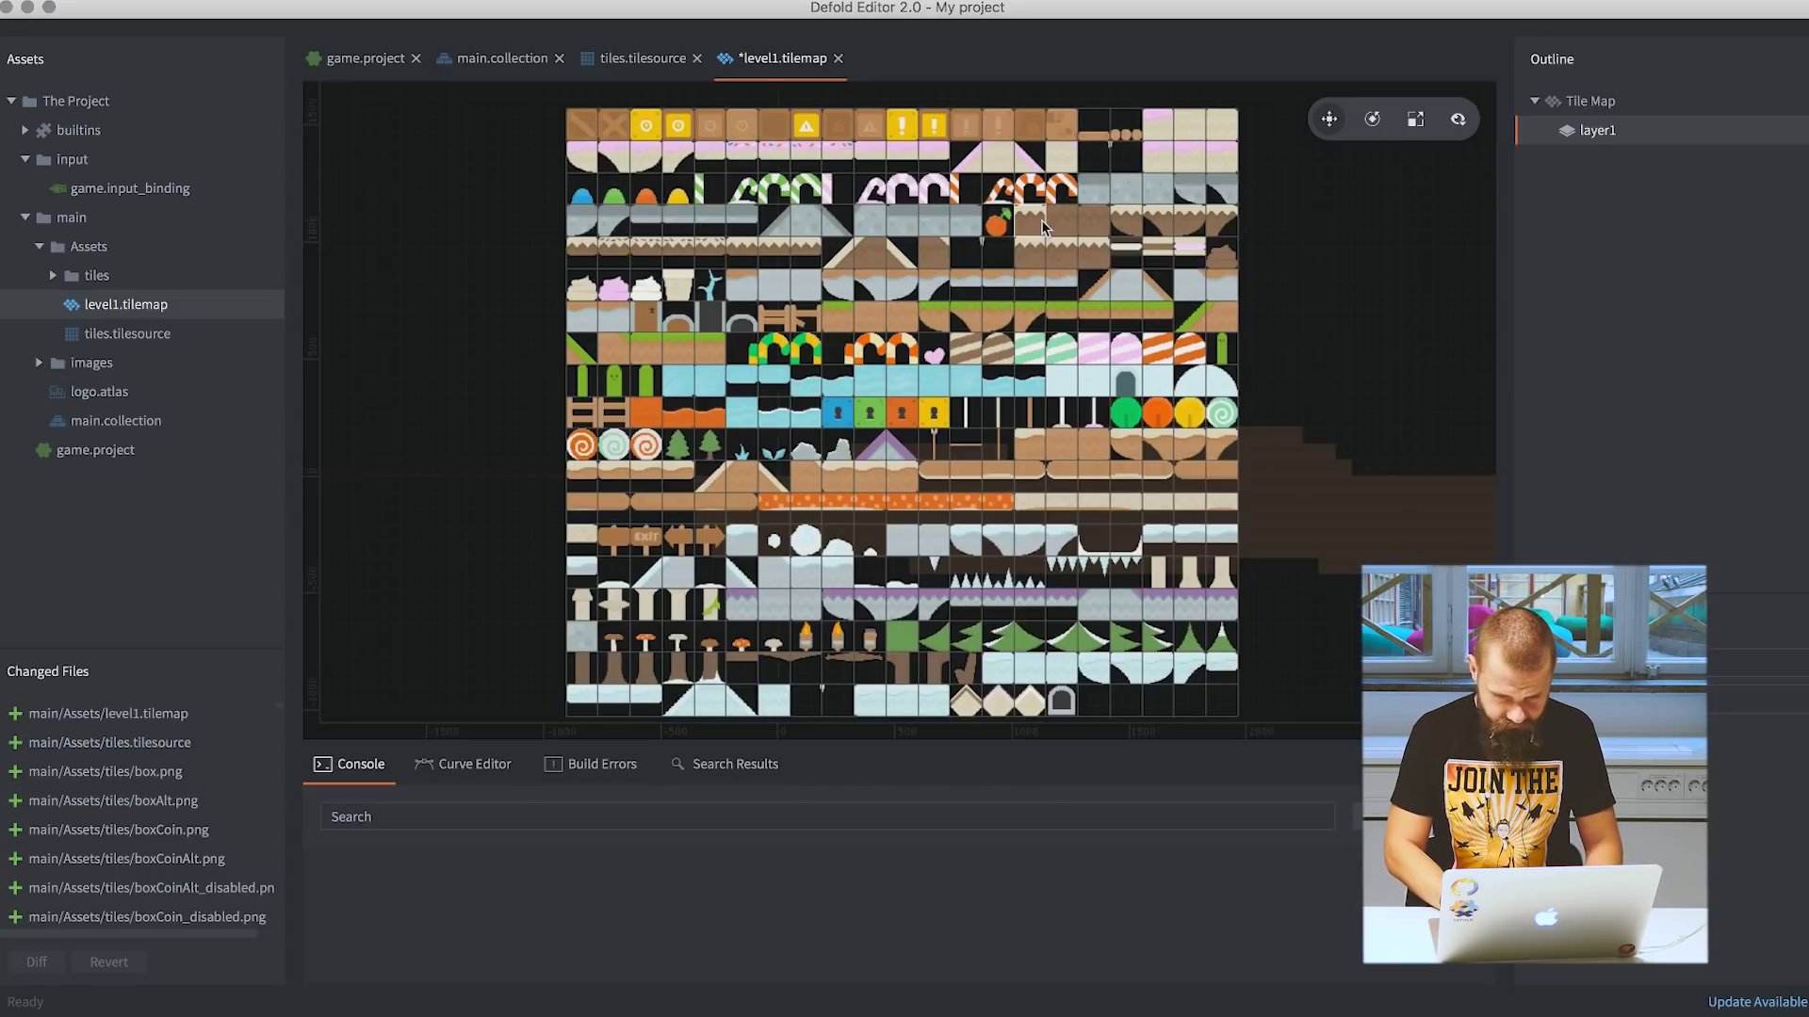
left_click(1070, 260)
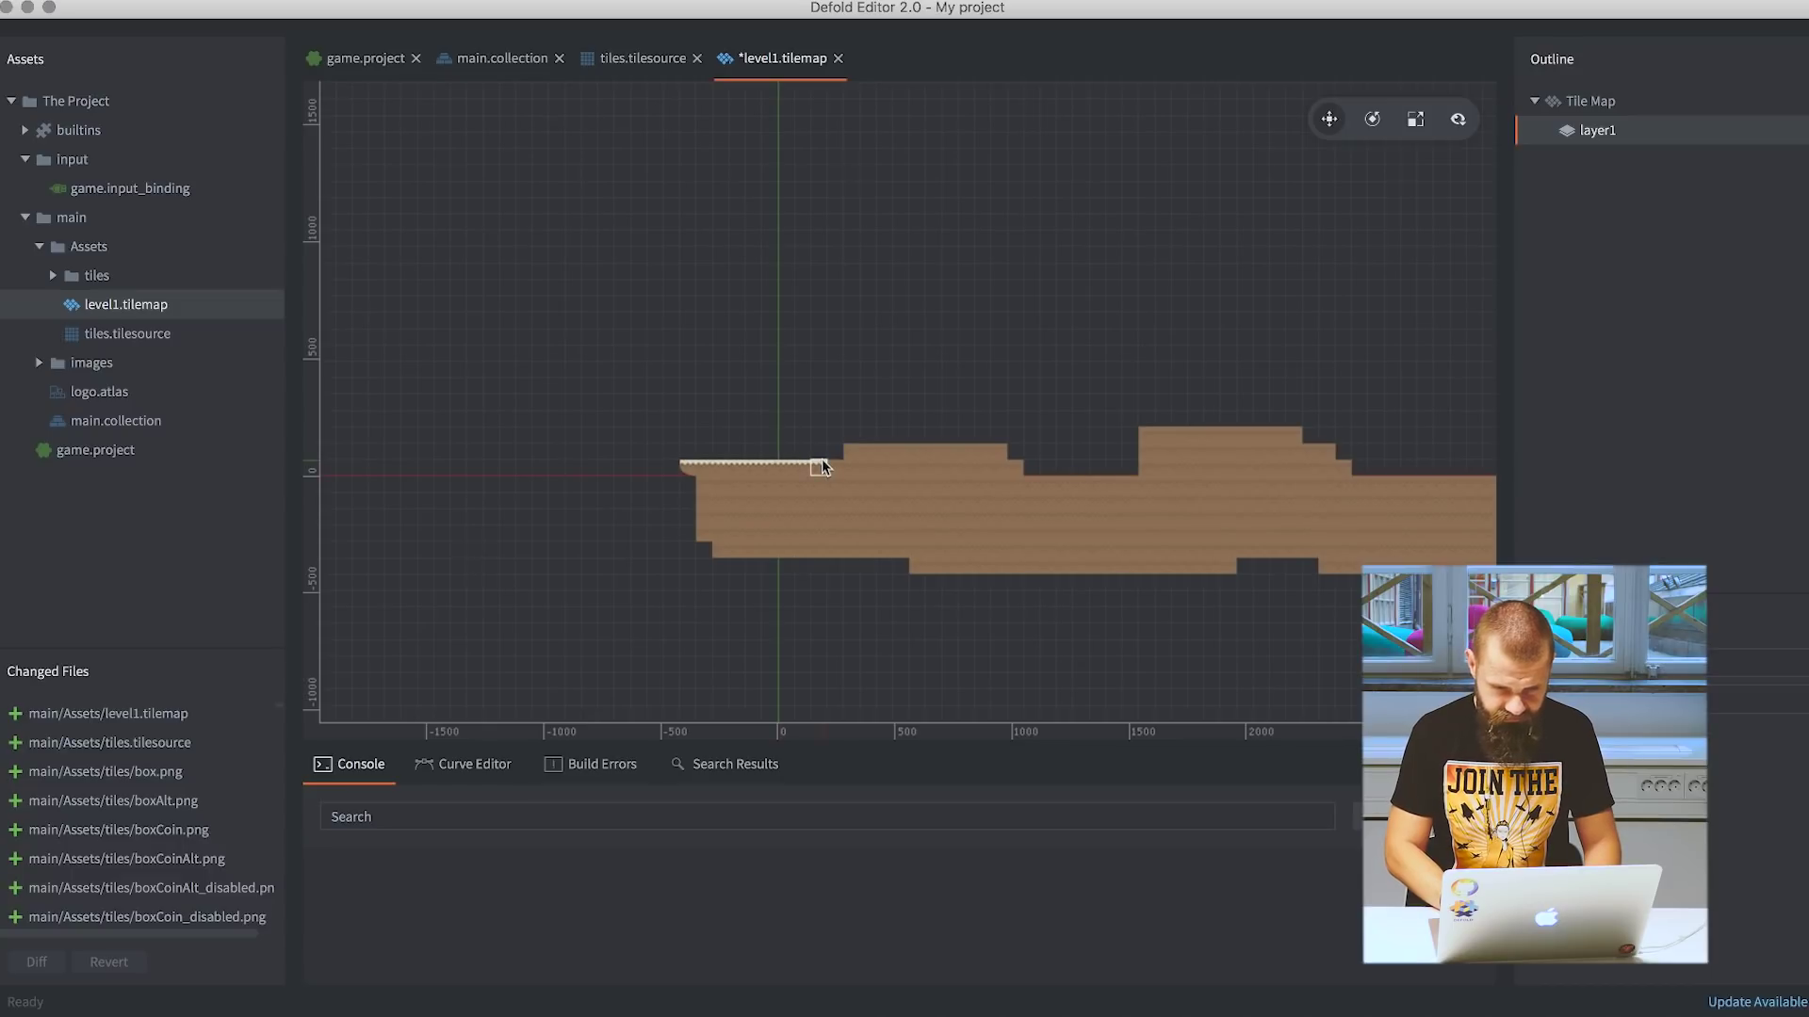
Copy the cream-topped strip and stamp it along the first two plateaus and the low ground beginning near x 2000.
left_click(698, 474)
left_click_drag(853, 438, 885, 441)
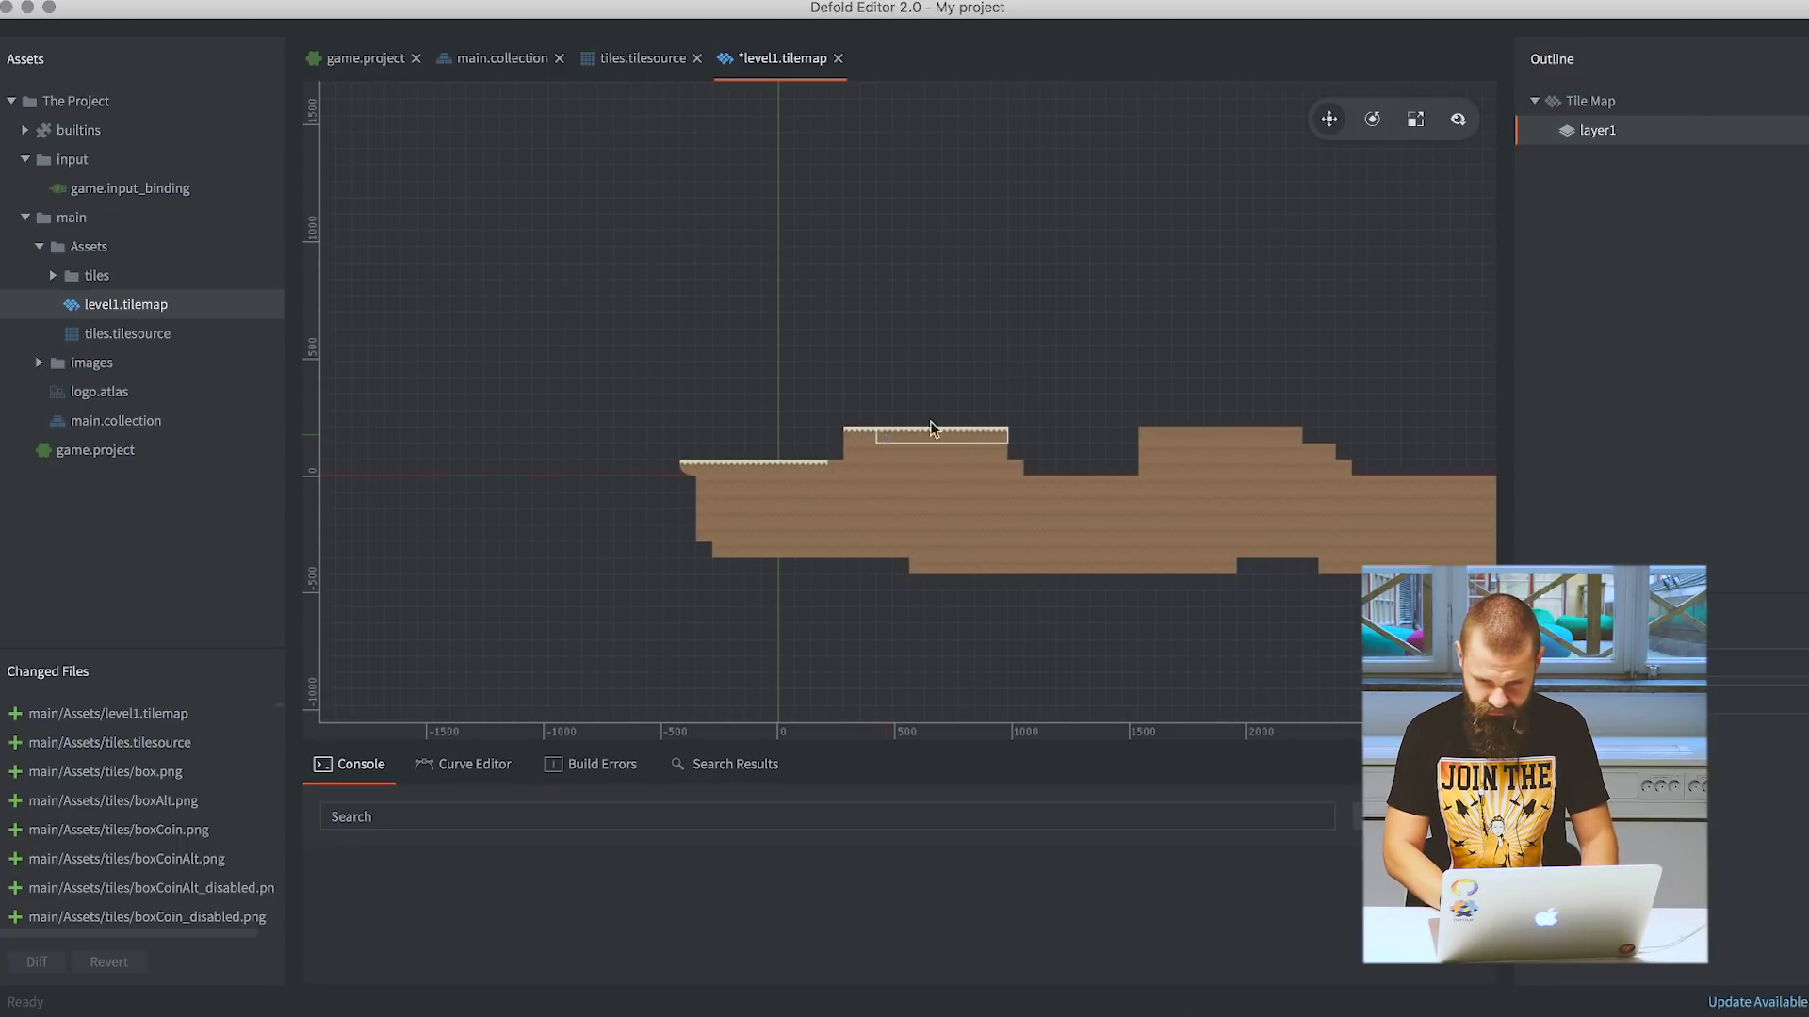
left_click_drag(1143, 431, 1191, 432)
left_click_drag(1347, 485, 1317, 486)
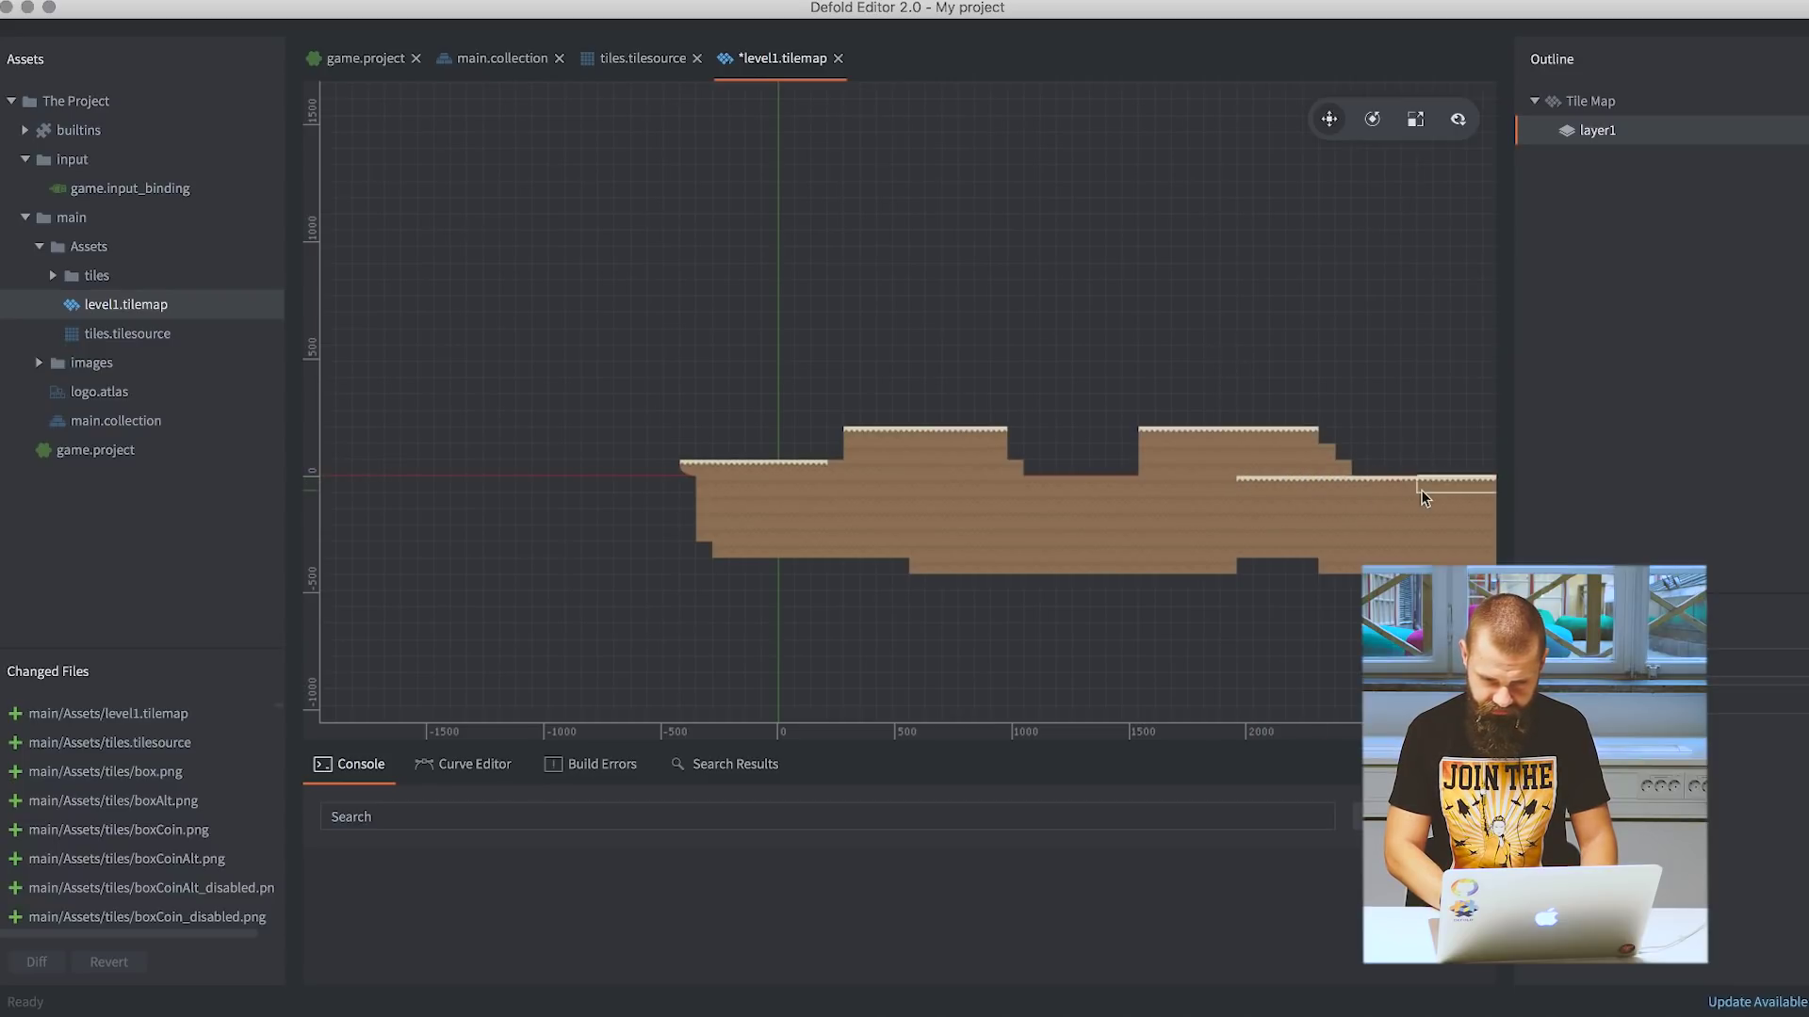
Continue stamping the cream-topped strip along the low ground and the higher ledges farther right, from about x 3000 onward.
middle_click_drag(1422, 491, 910, 512)
left_click(1004, 487)
left_click(993, 492)
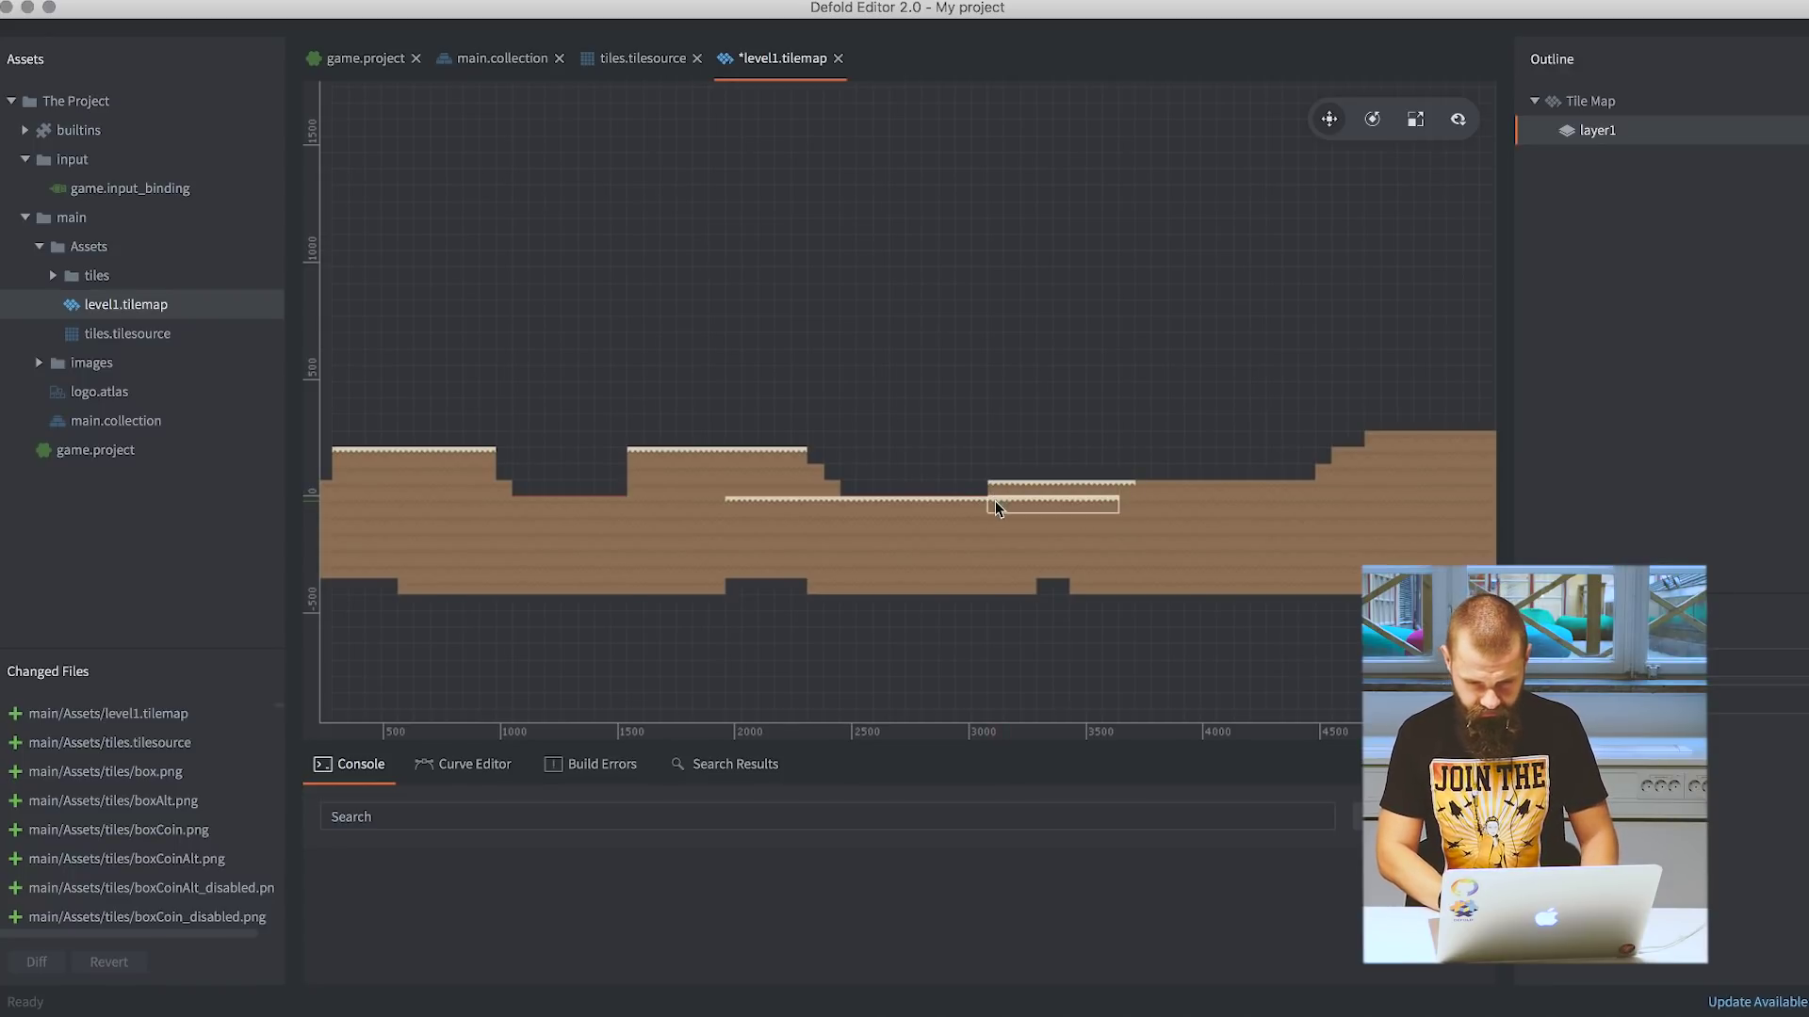
left_click(996, 504)
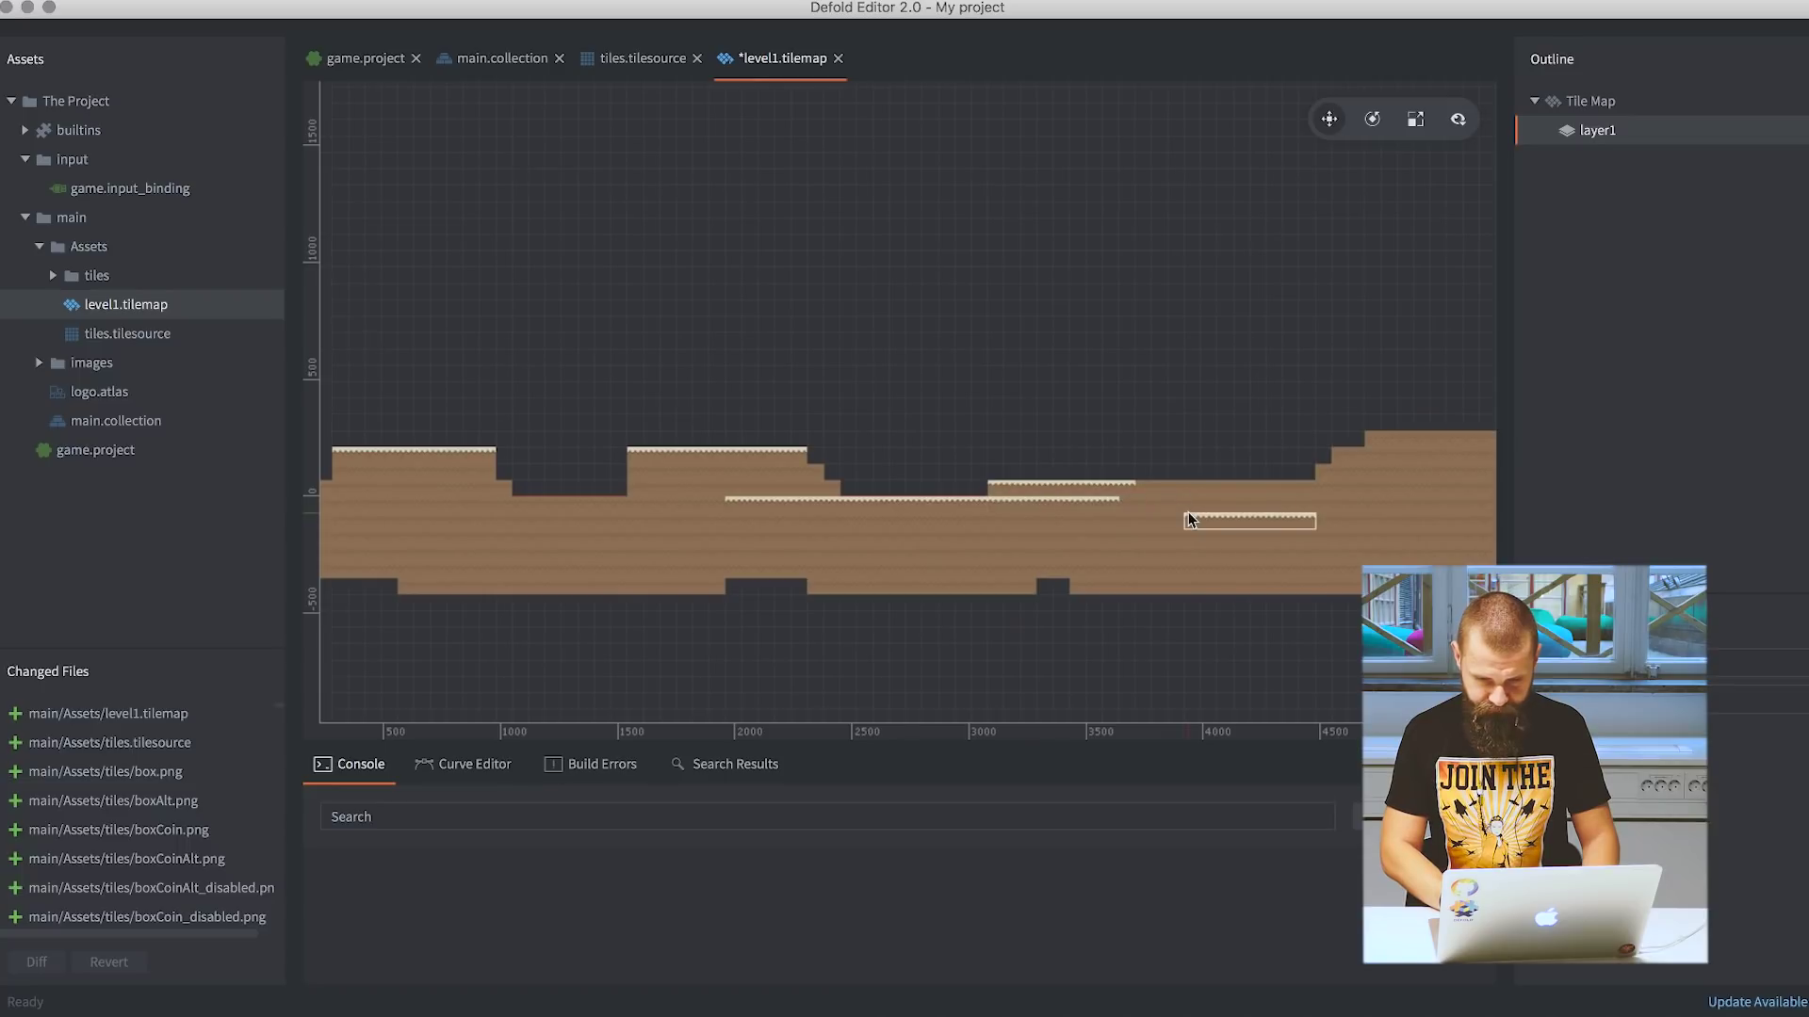
left_click(1131, 488)
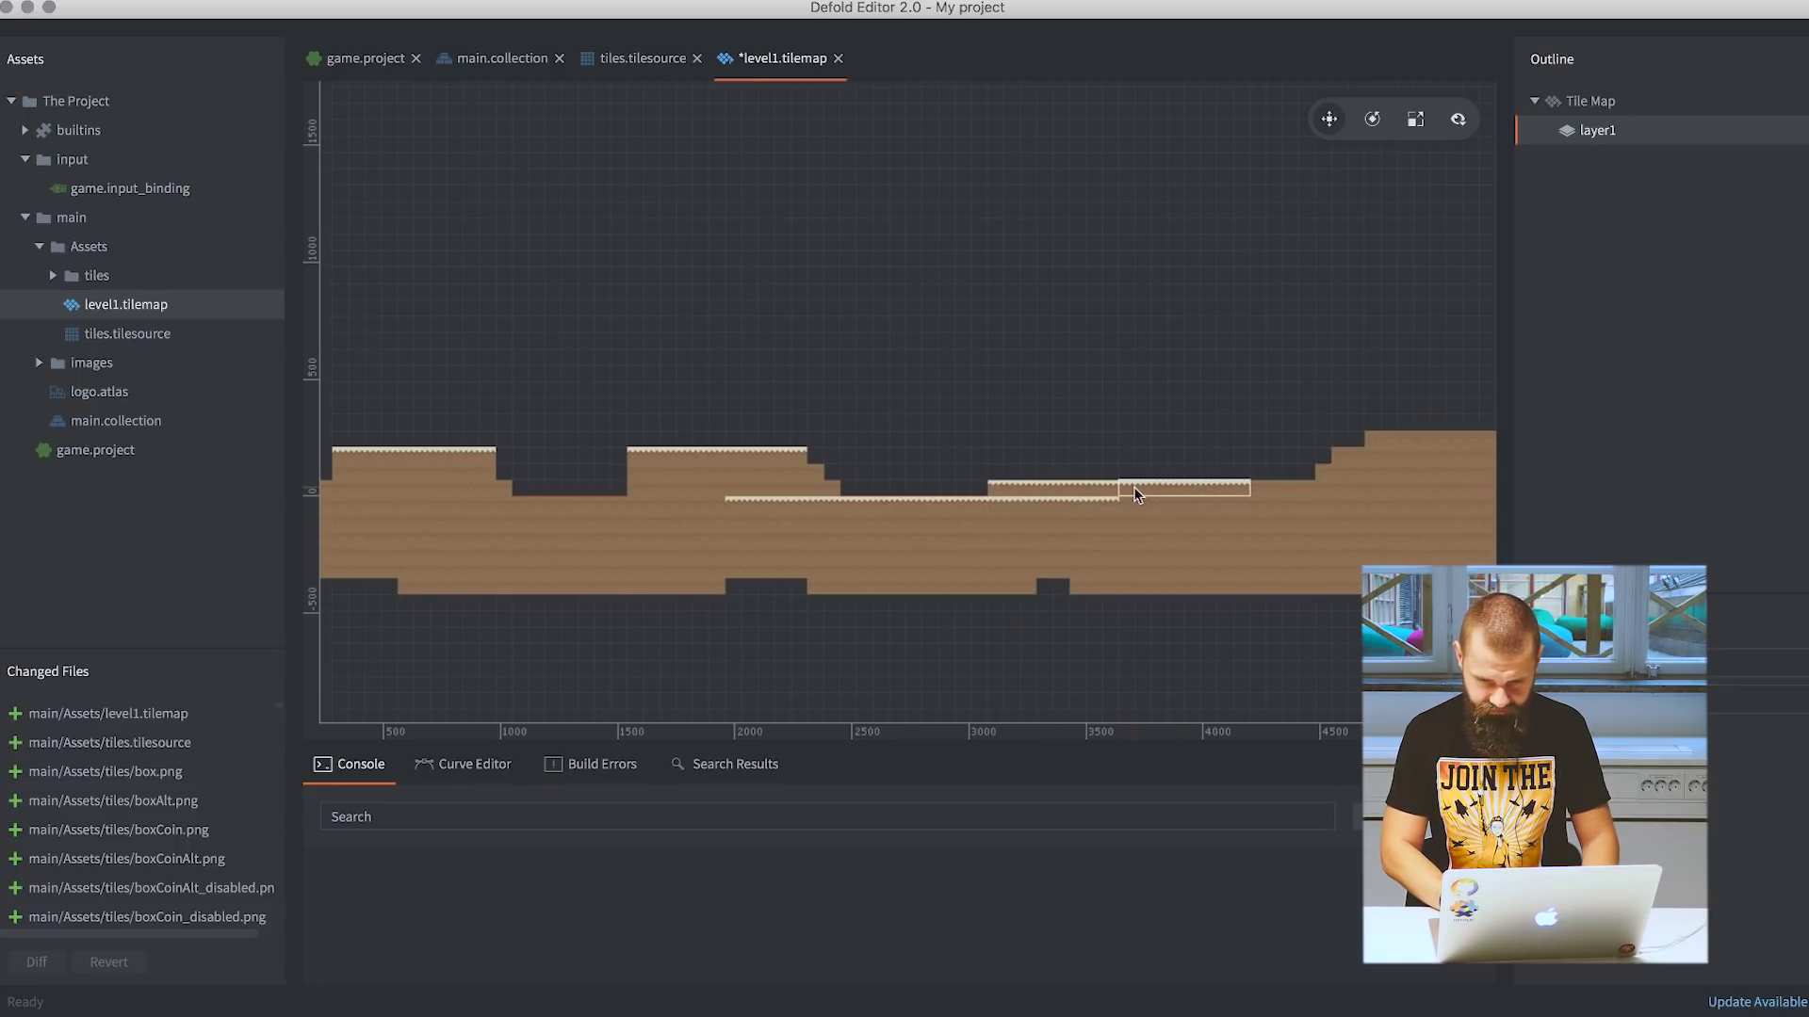
left_click(1222, 488)
left_click(1361, 438)
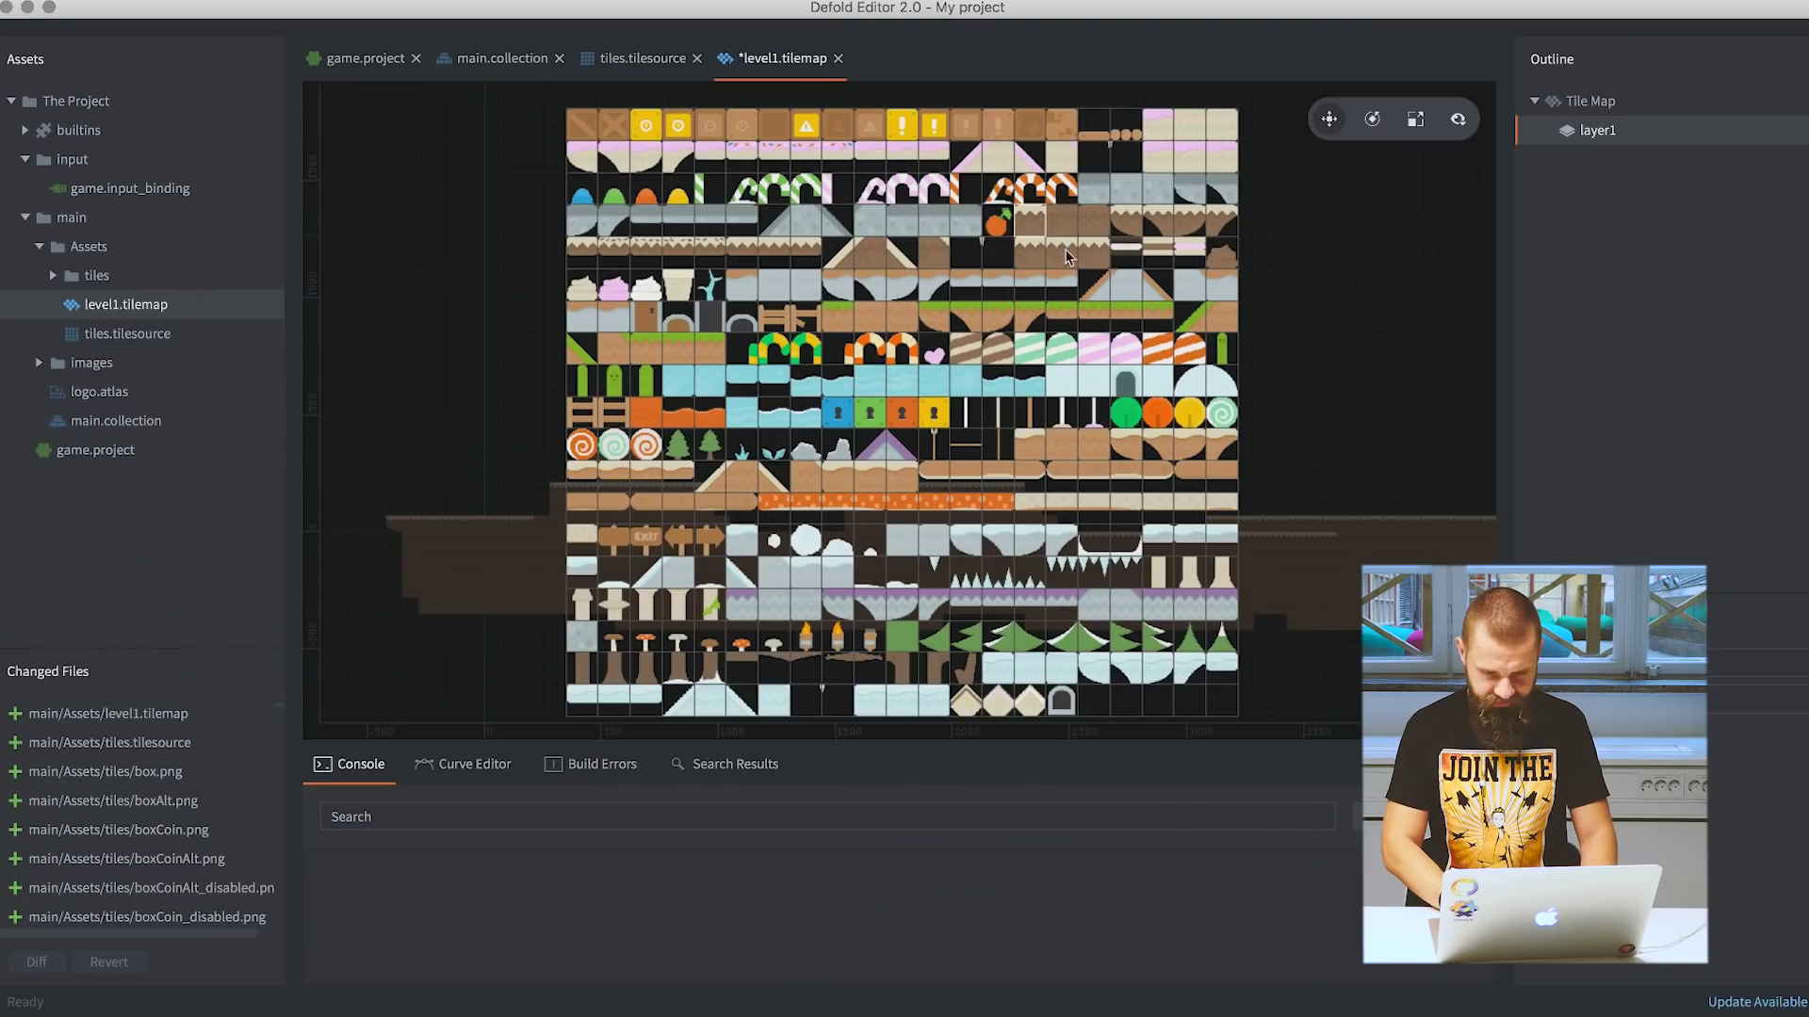
Finish the small platform on the first plateau and the plateau edges with overhanging corner tiles, and return to main.collection.
left_click(972, 288)
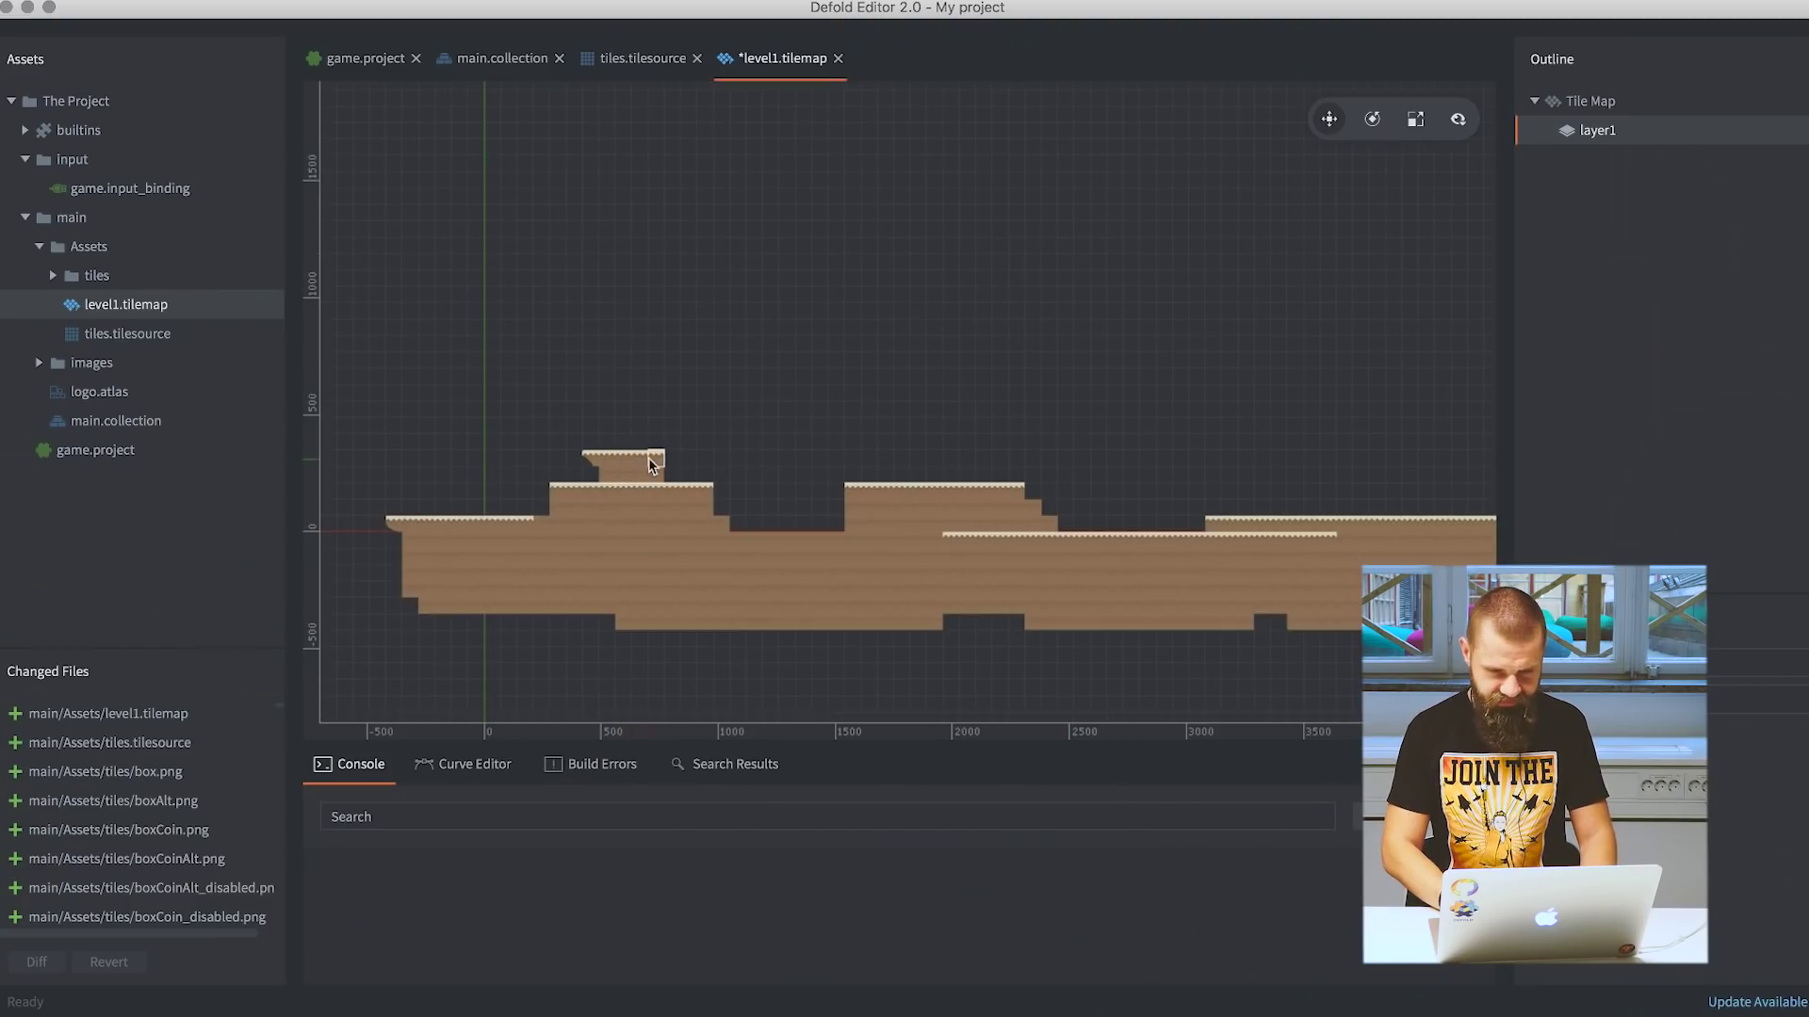
key("space")
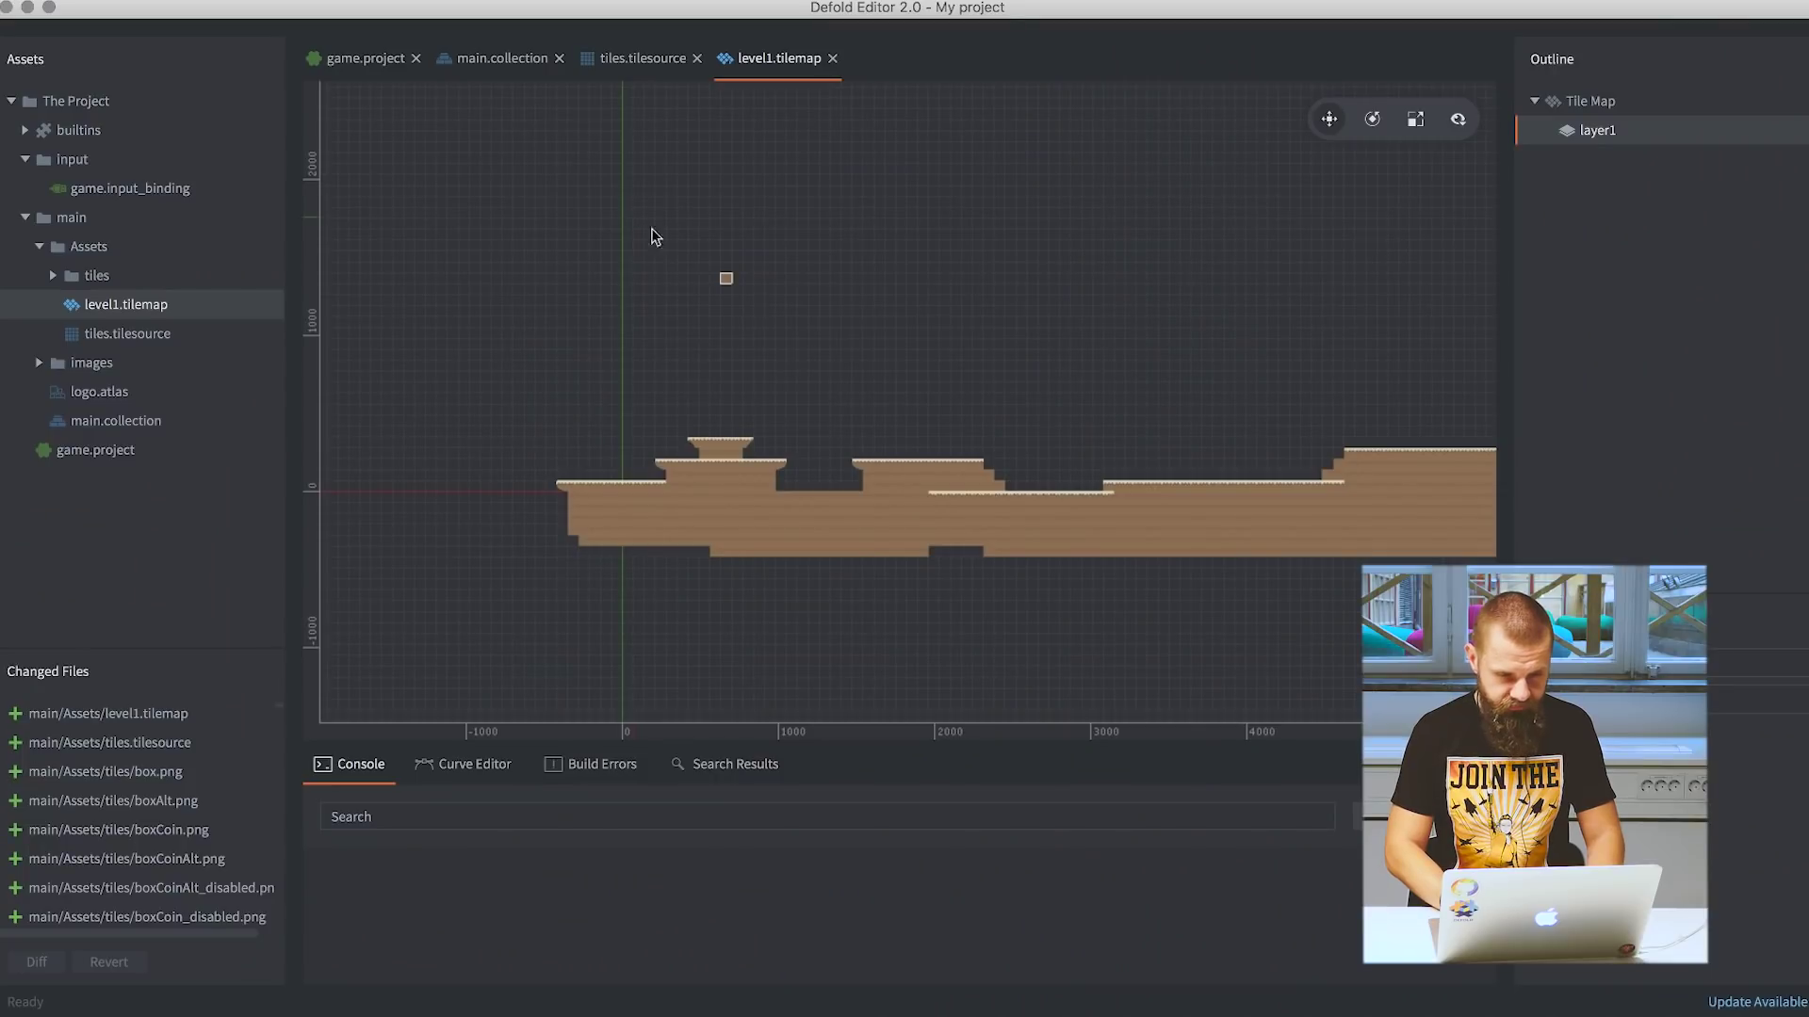
left_click(532, 60)
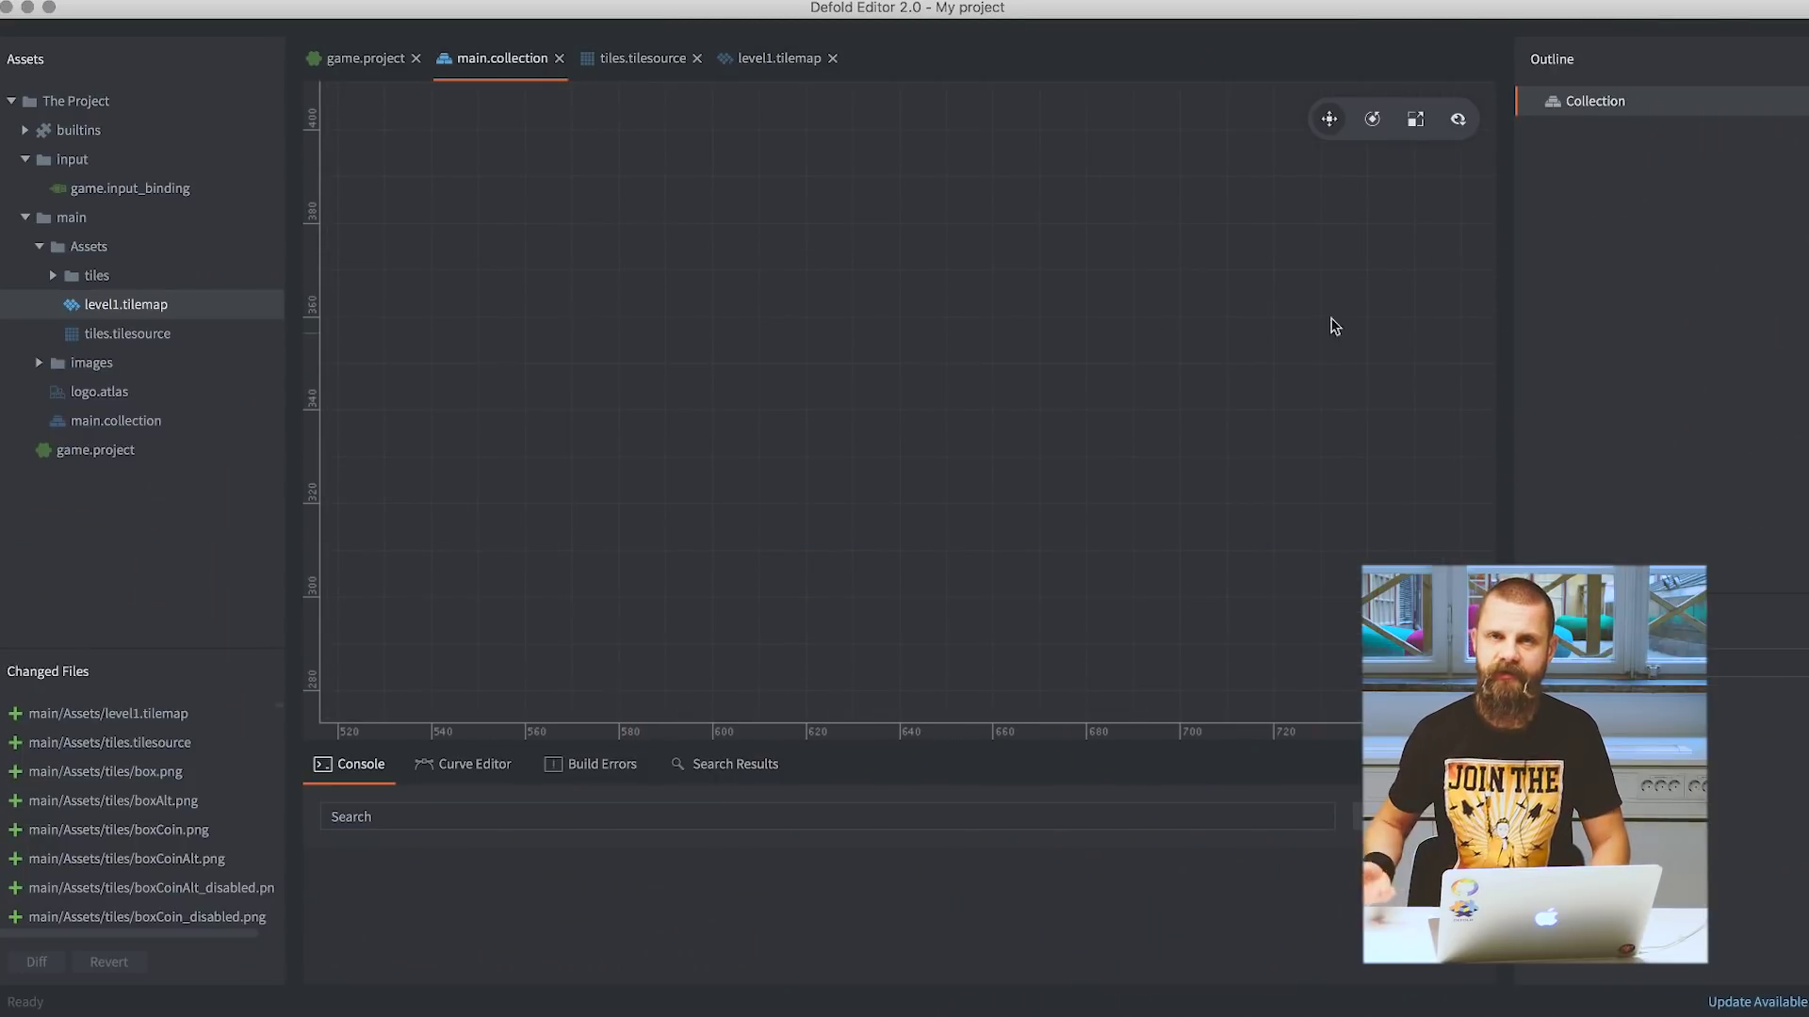
Add a game object with the id level to the collection and attach level1.tilemap to it as a component.
right_click(1590, 108)
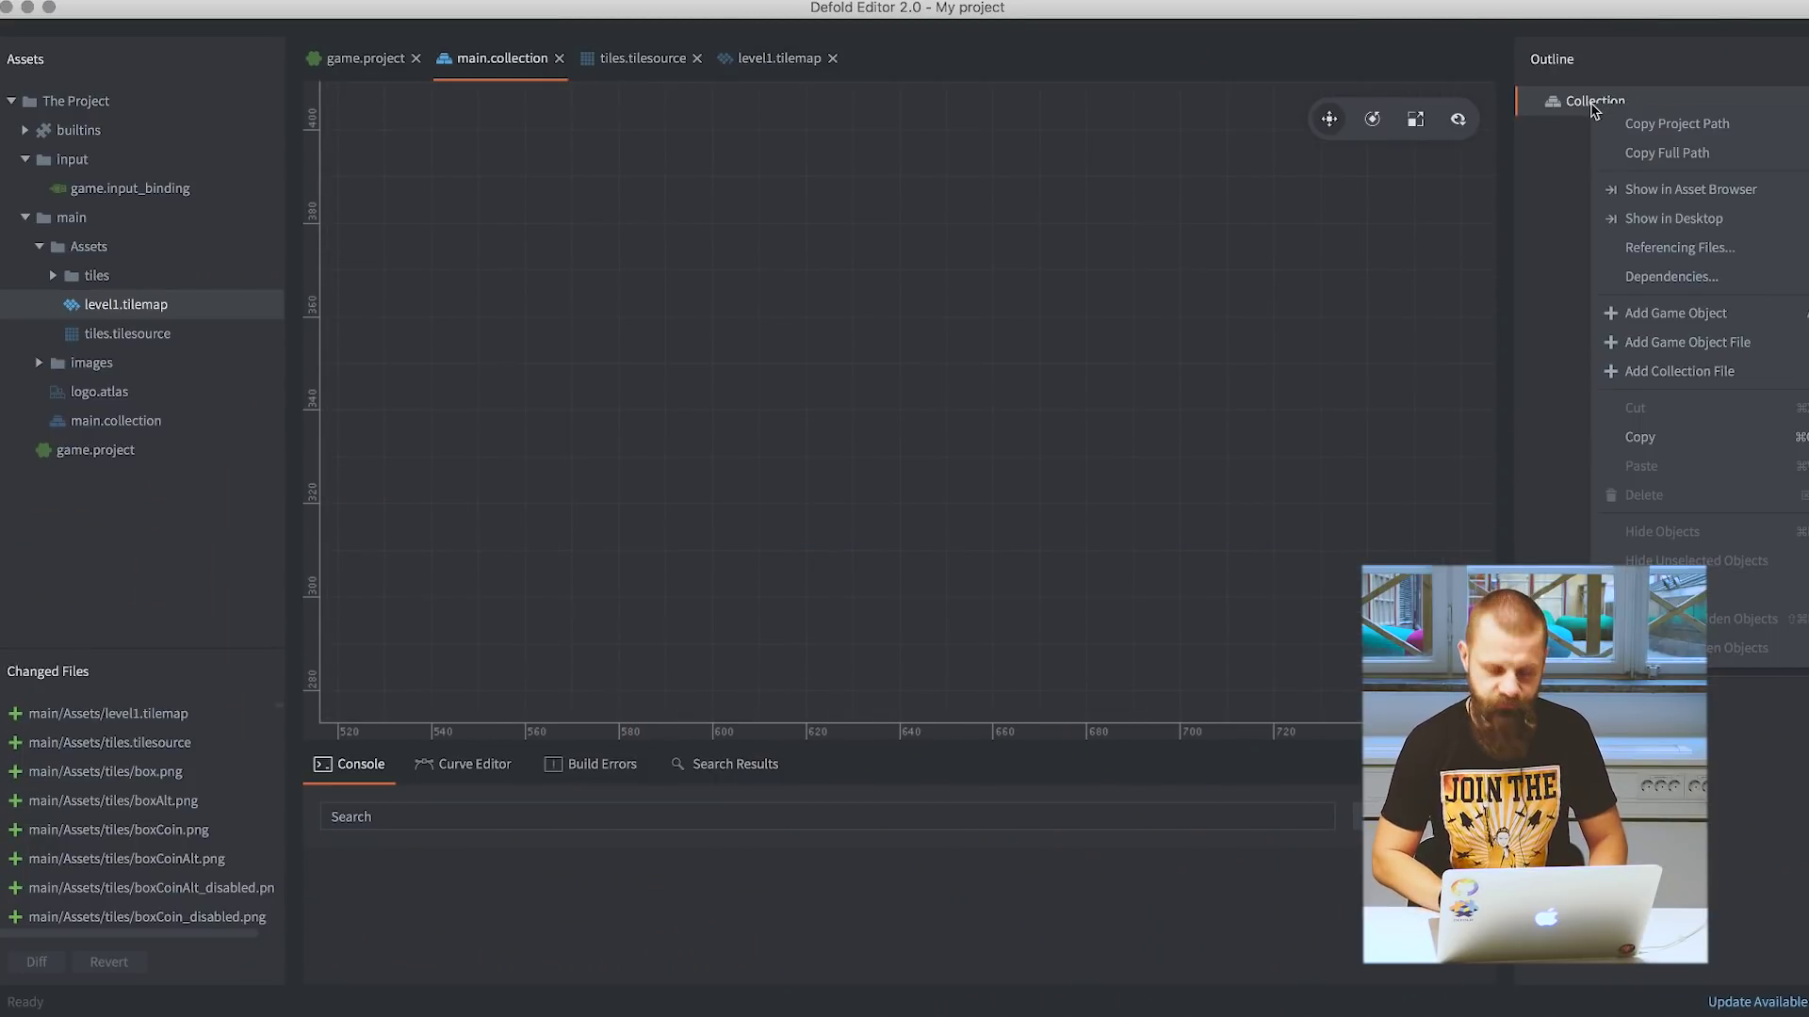
left_click(1783, 321)
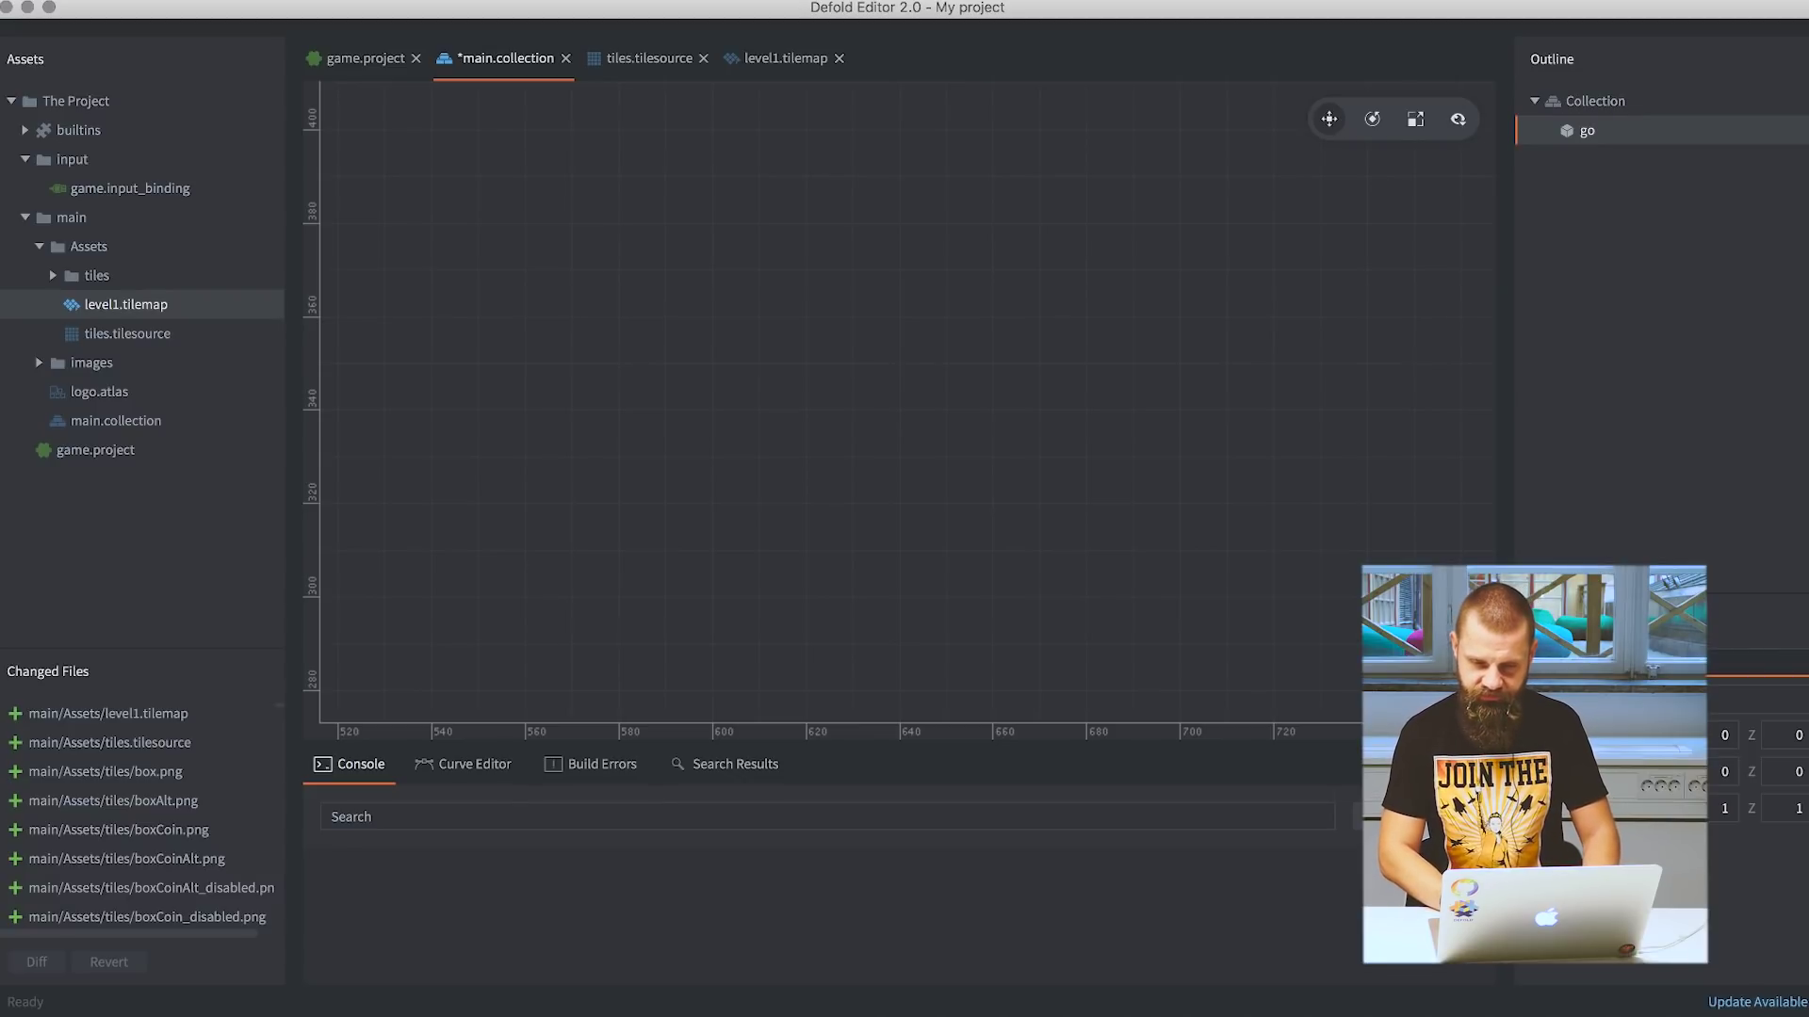
right_click(1590, 146)
left_click(1698, 384)
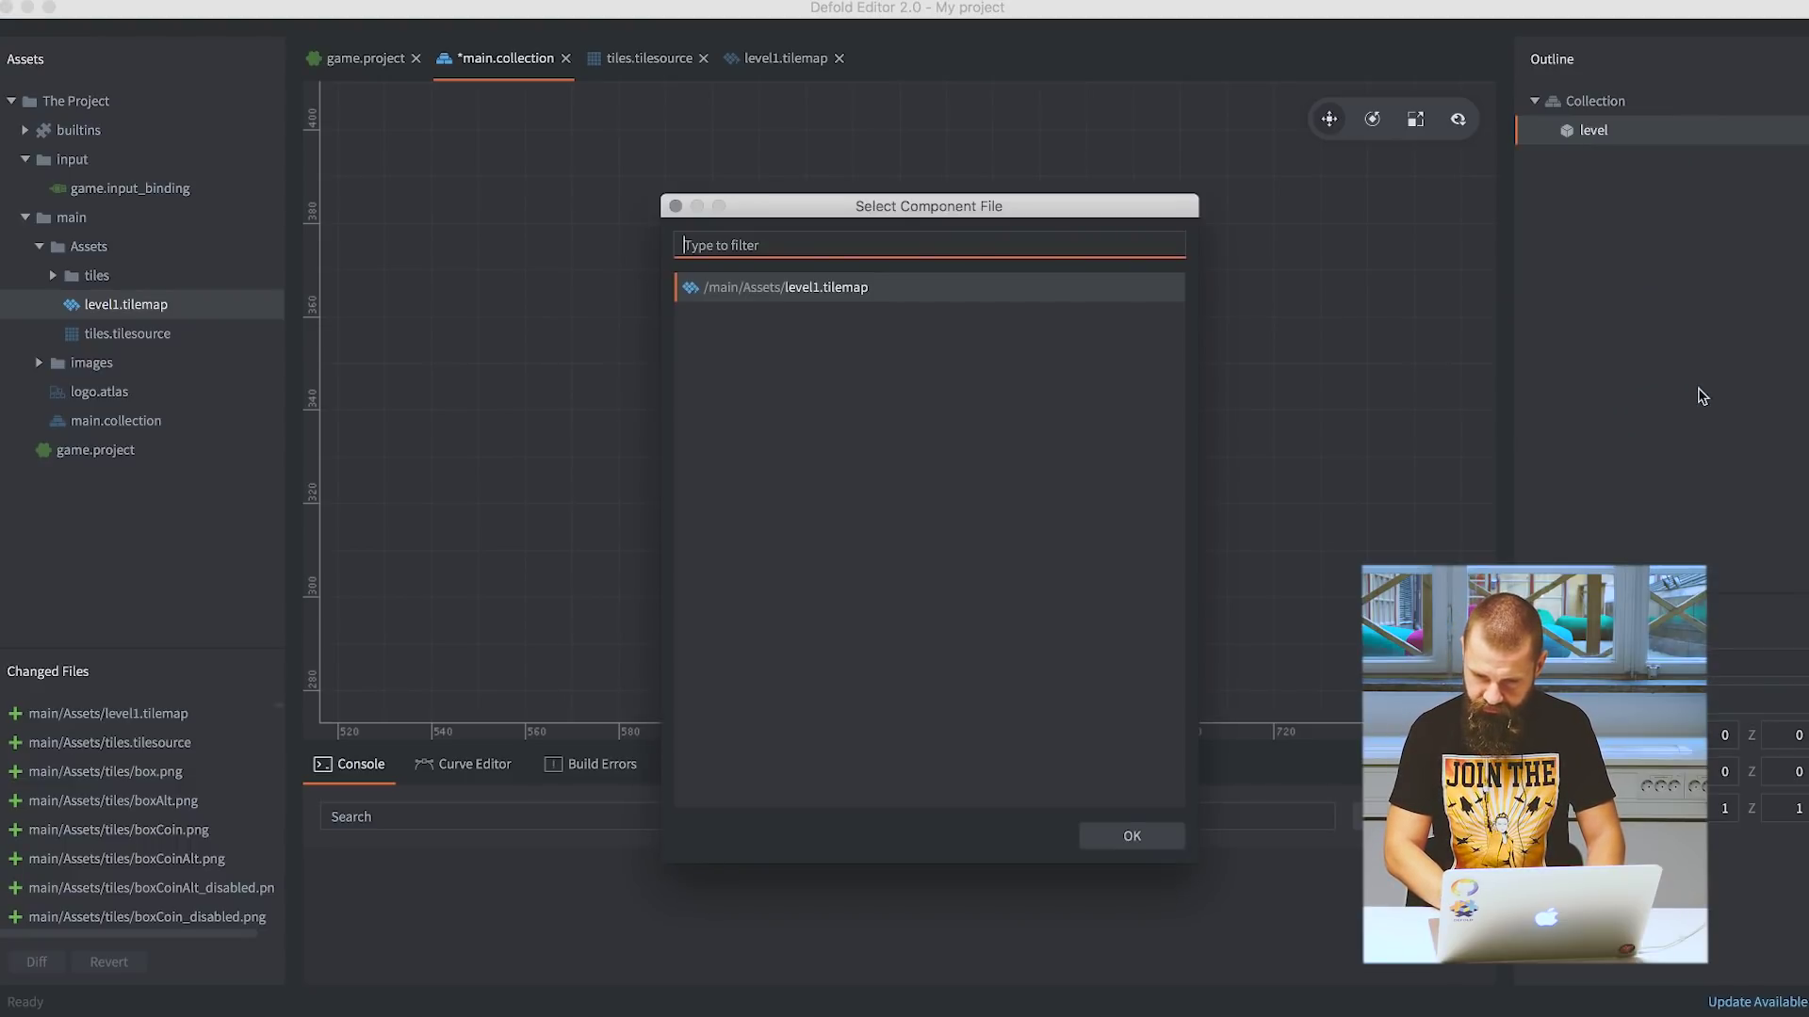
key("Return")
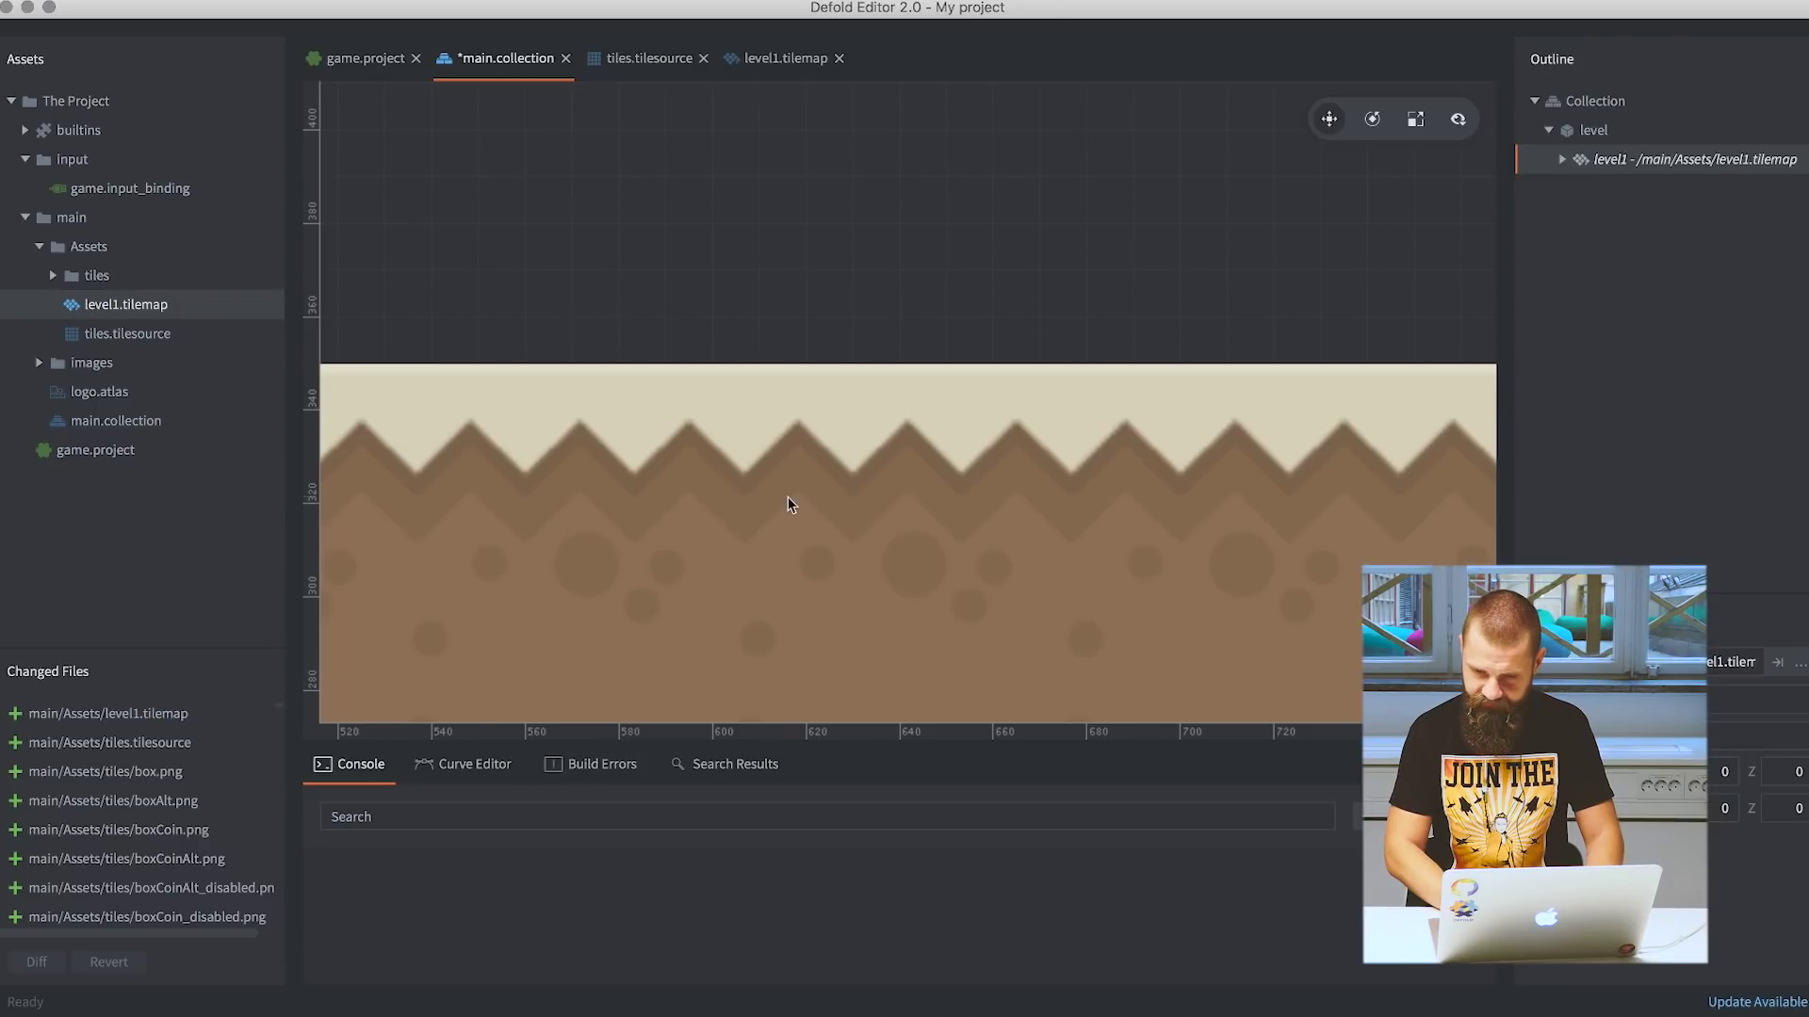
Shift the level game object along X to about 92, save the collection, and build and run the project.
scroll(787, 497, "down", 10)
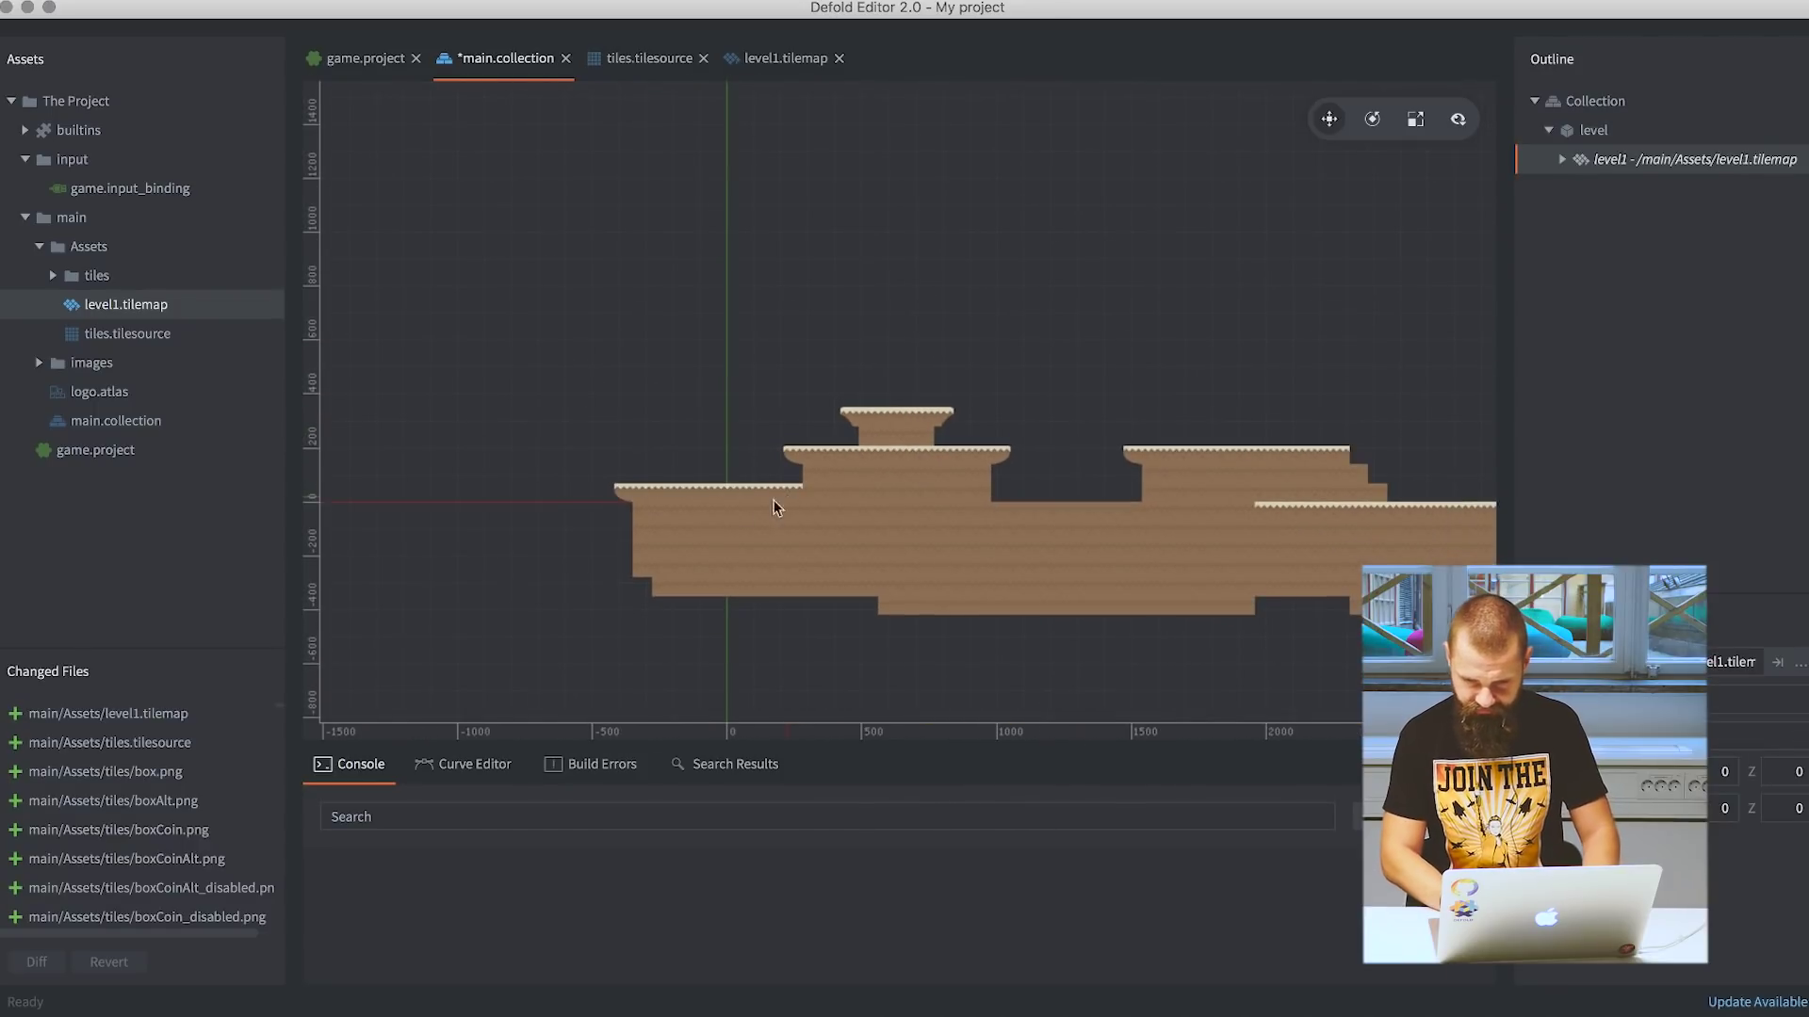
left_click_drag(704, 517, 795, 511, "ctrl+alt")
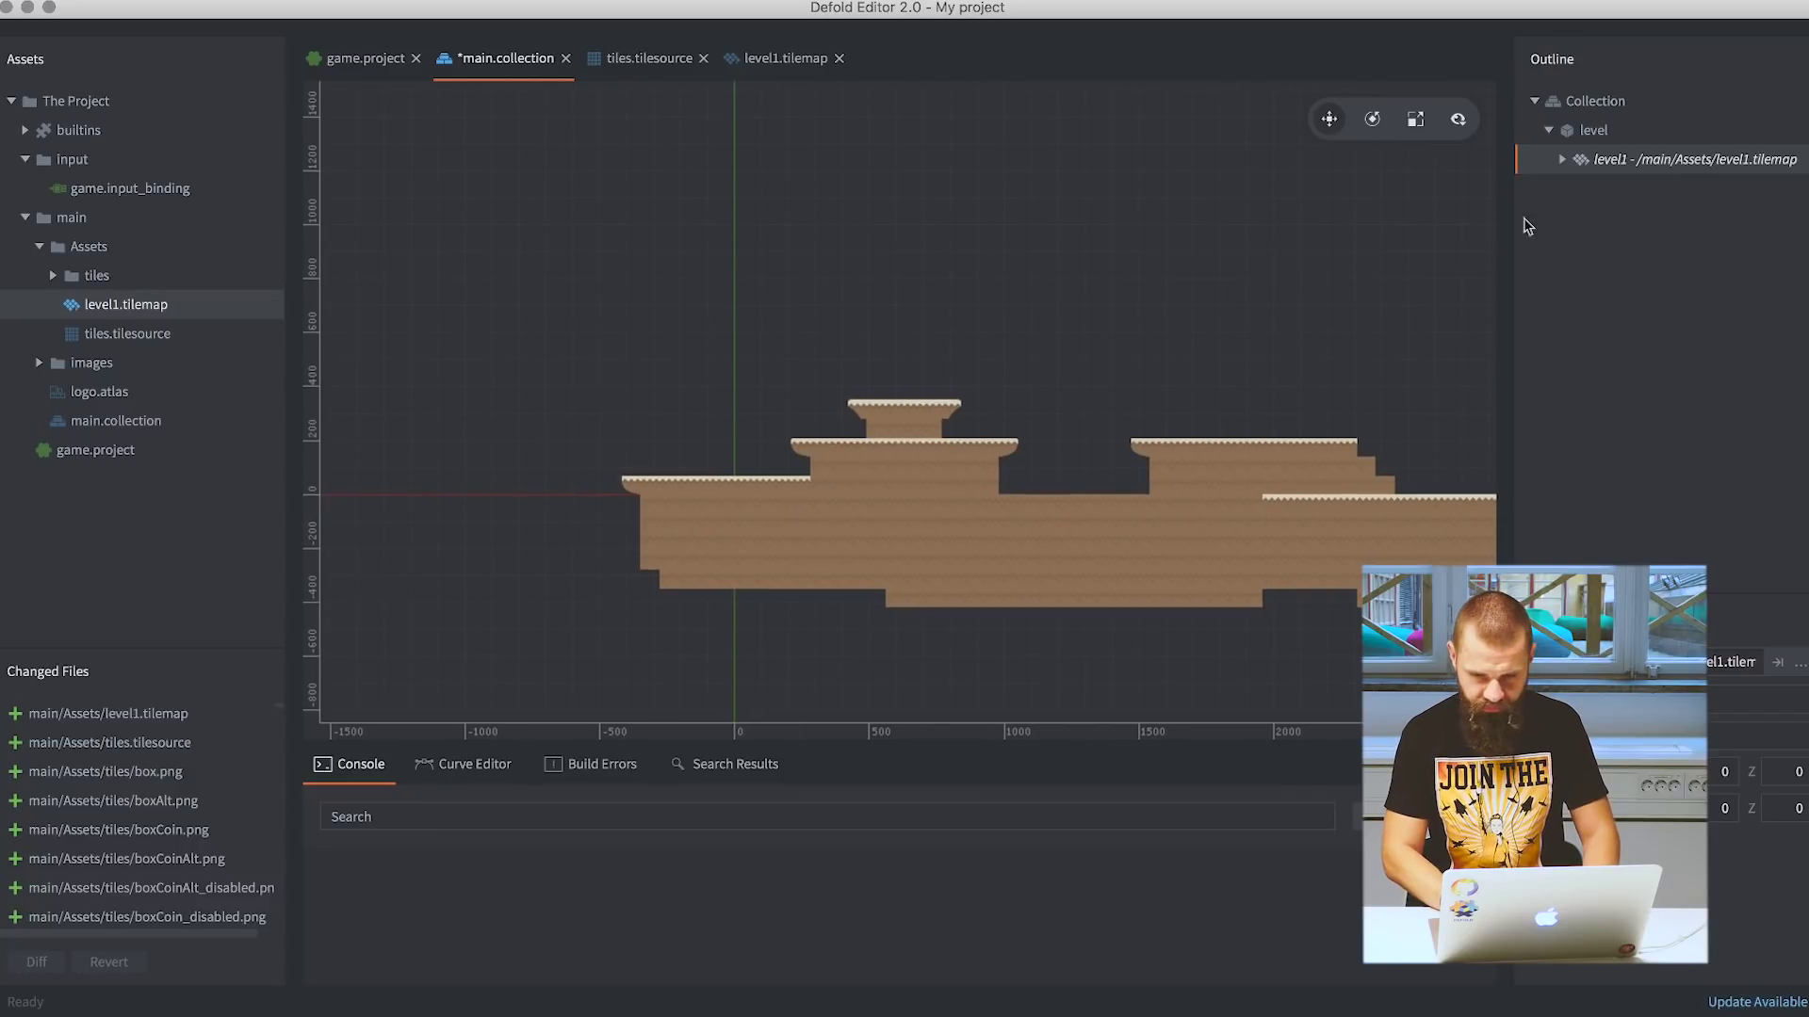
left_click(846, 563)
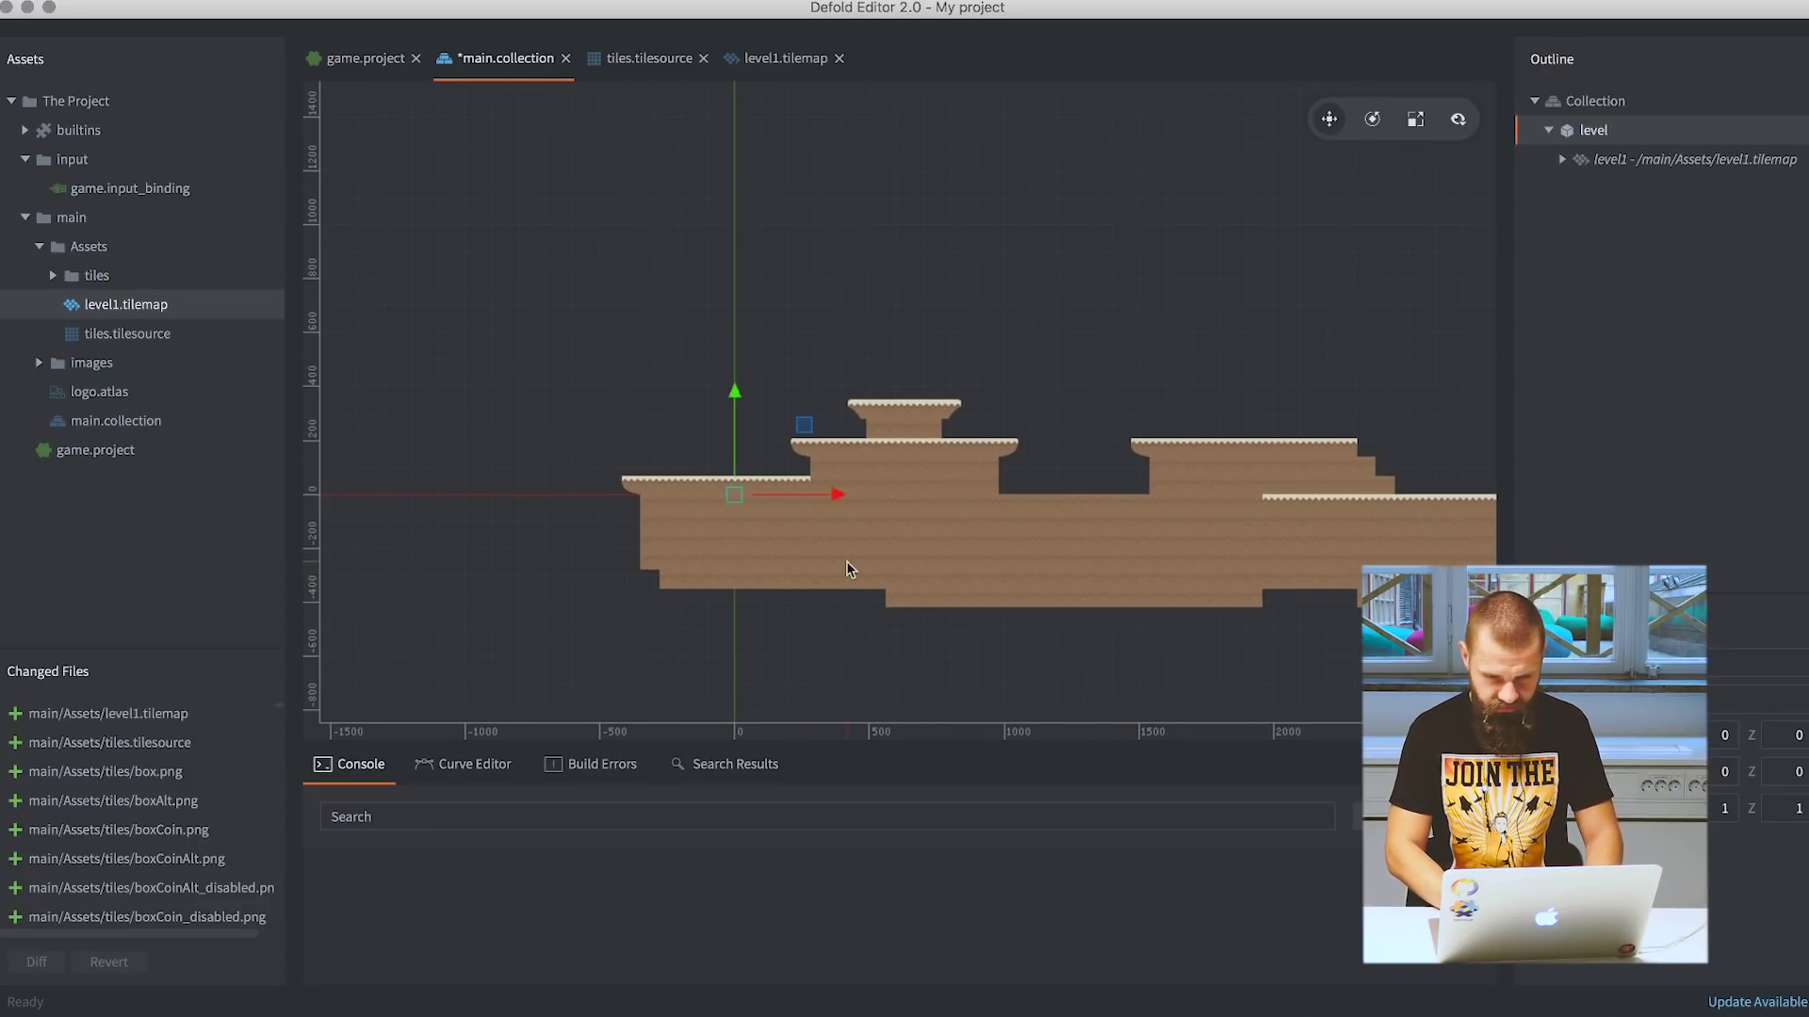
left_click_drag(836, 500, 861, 500)
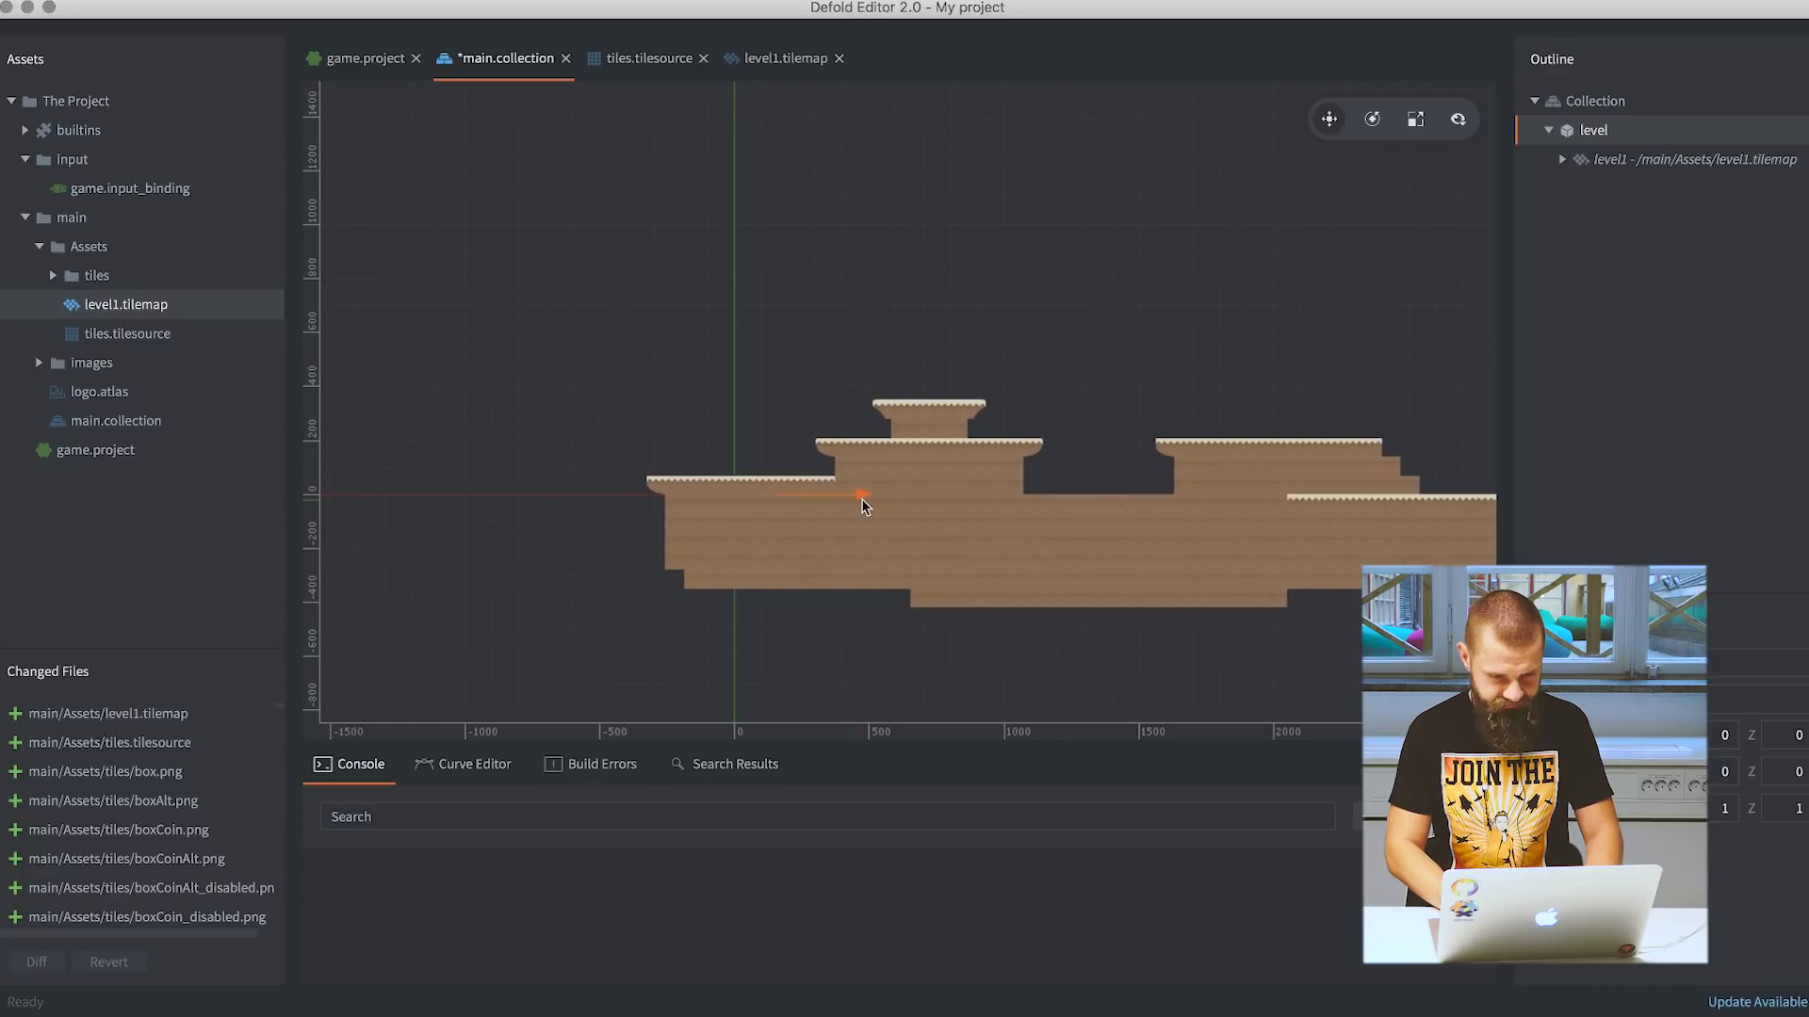
key("super+s")
key("super+b")
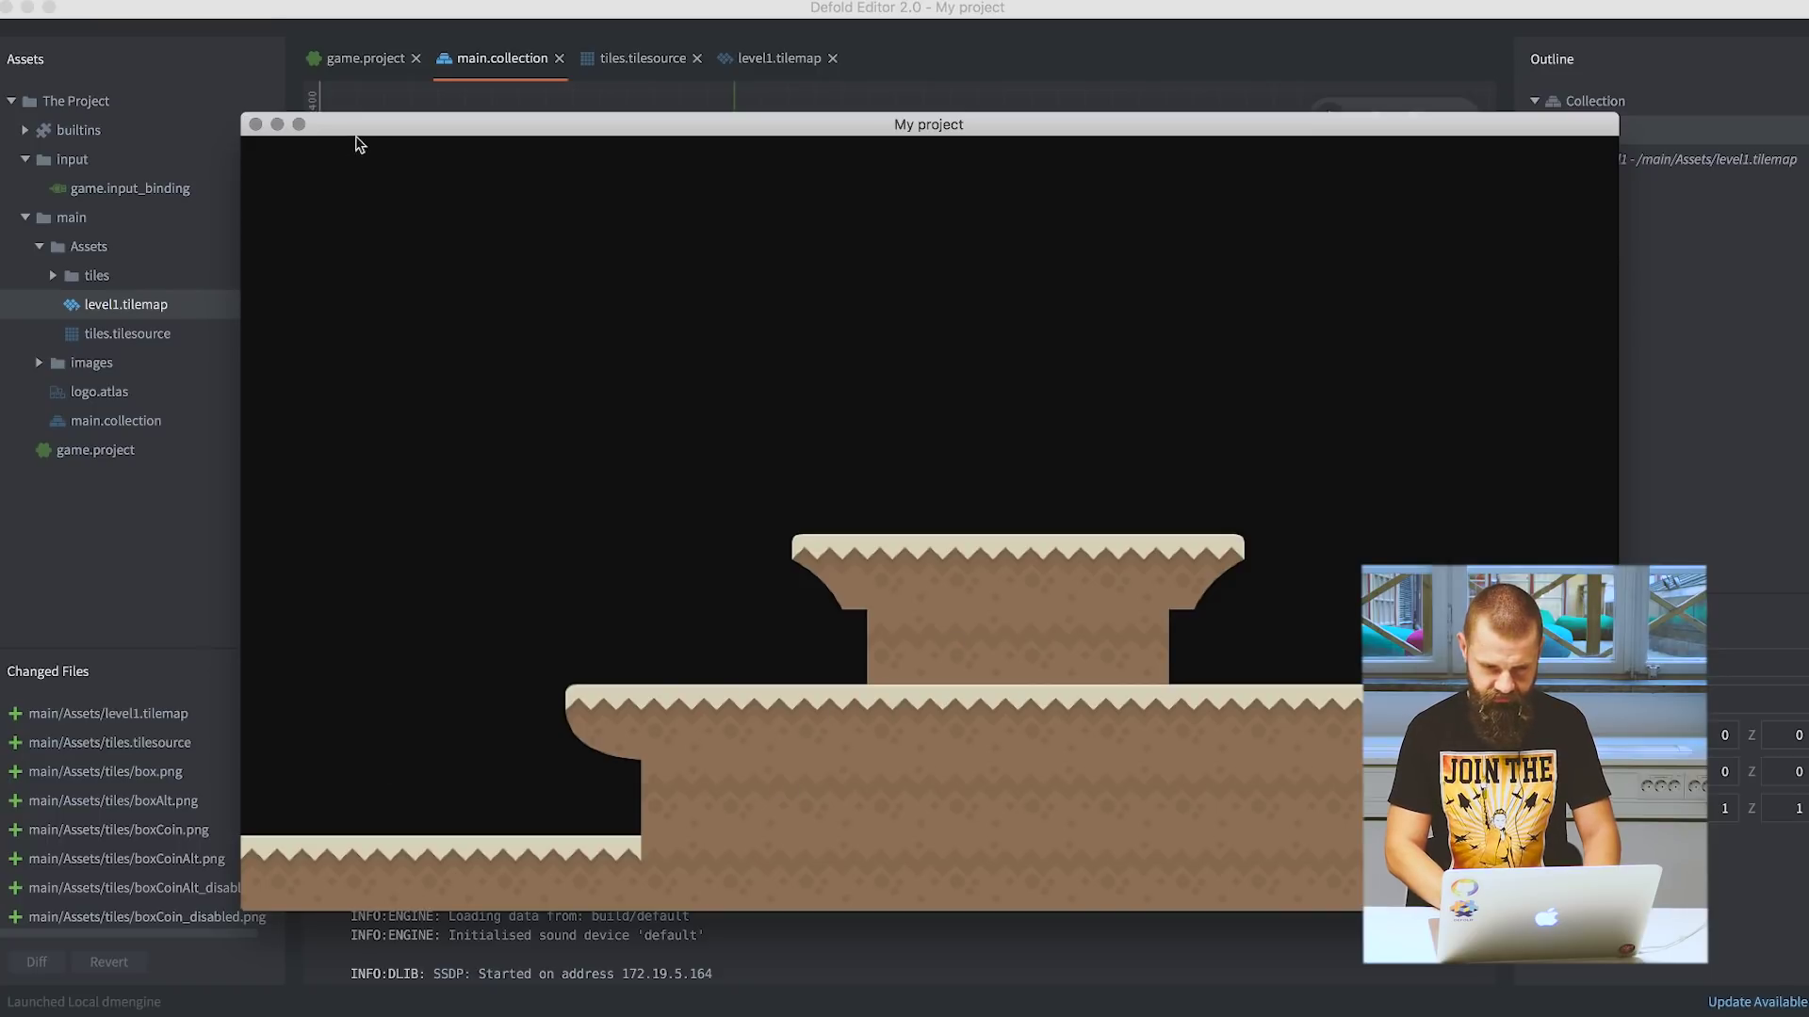
Place the running game beside the editor, shift the level object to about X 208, and hot reload the collection.
left_click_drag(363, 129, 1203, 219)
left_click(1535, 262)
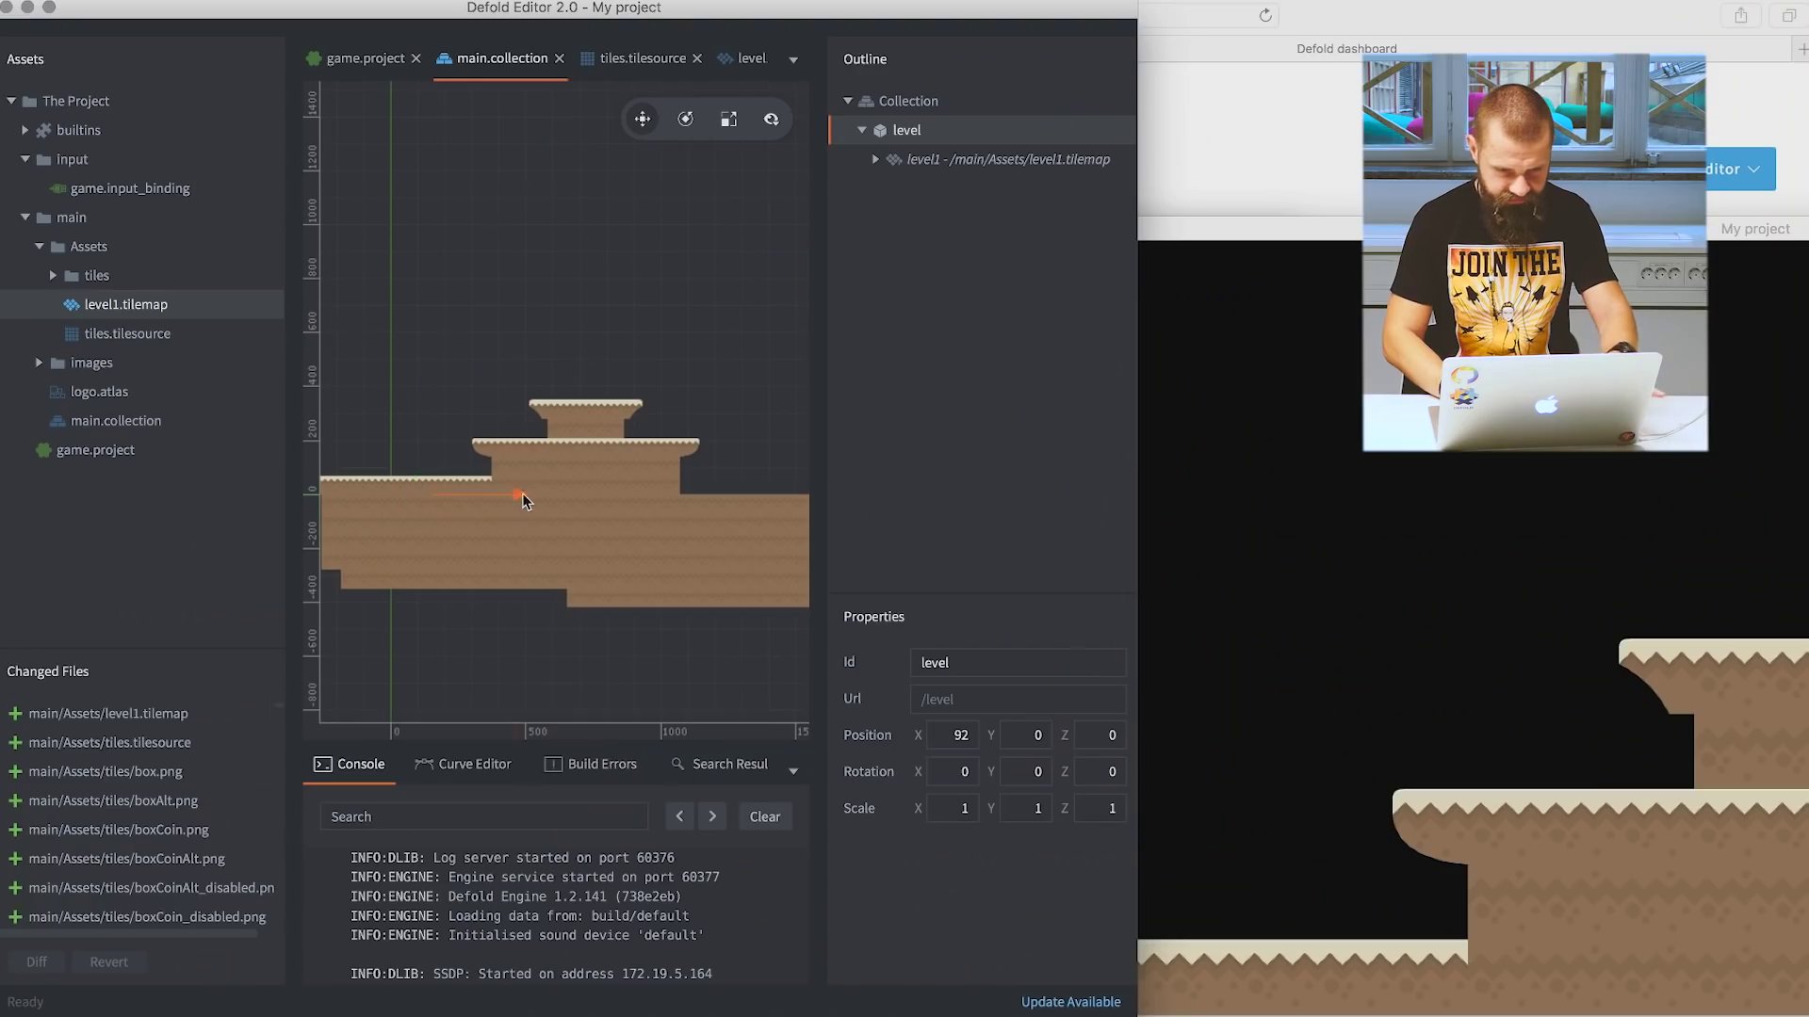
mouse_move(522, 493)
left_mouse_down()
mouse_move(562, 494)
mouse_move(545, 506)
left_mouse_up()
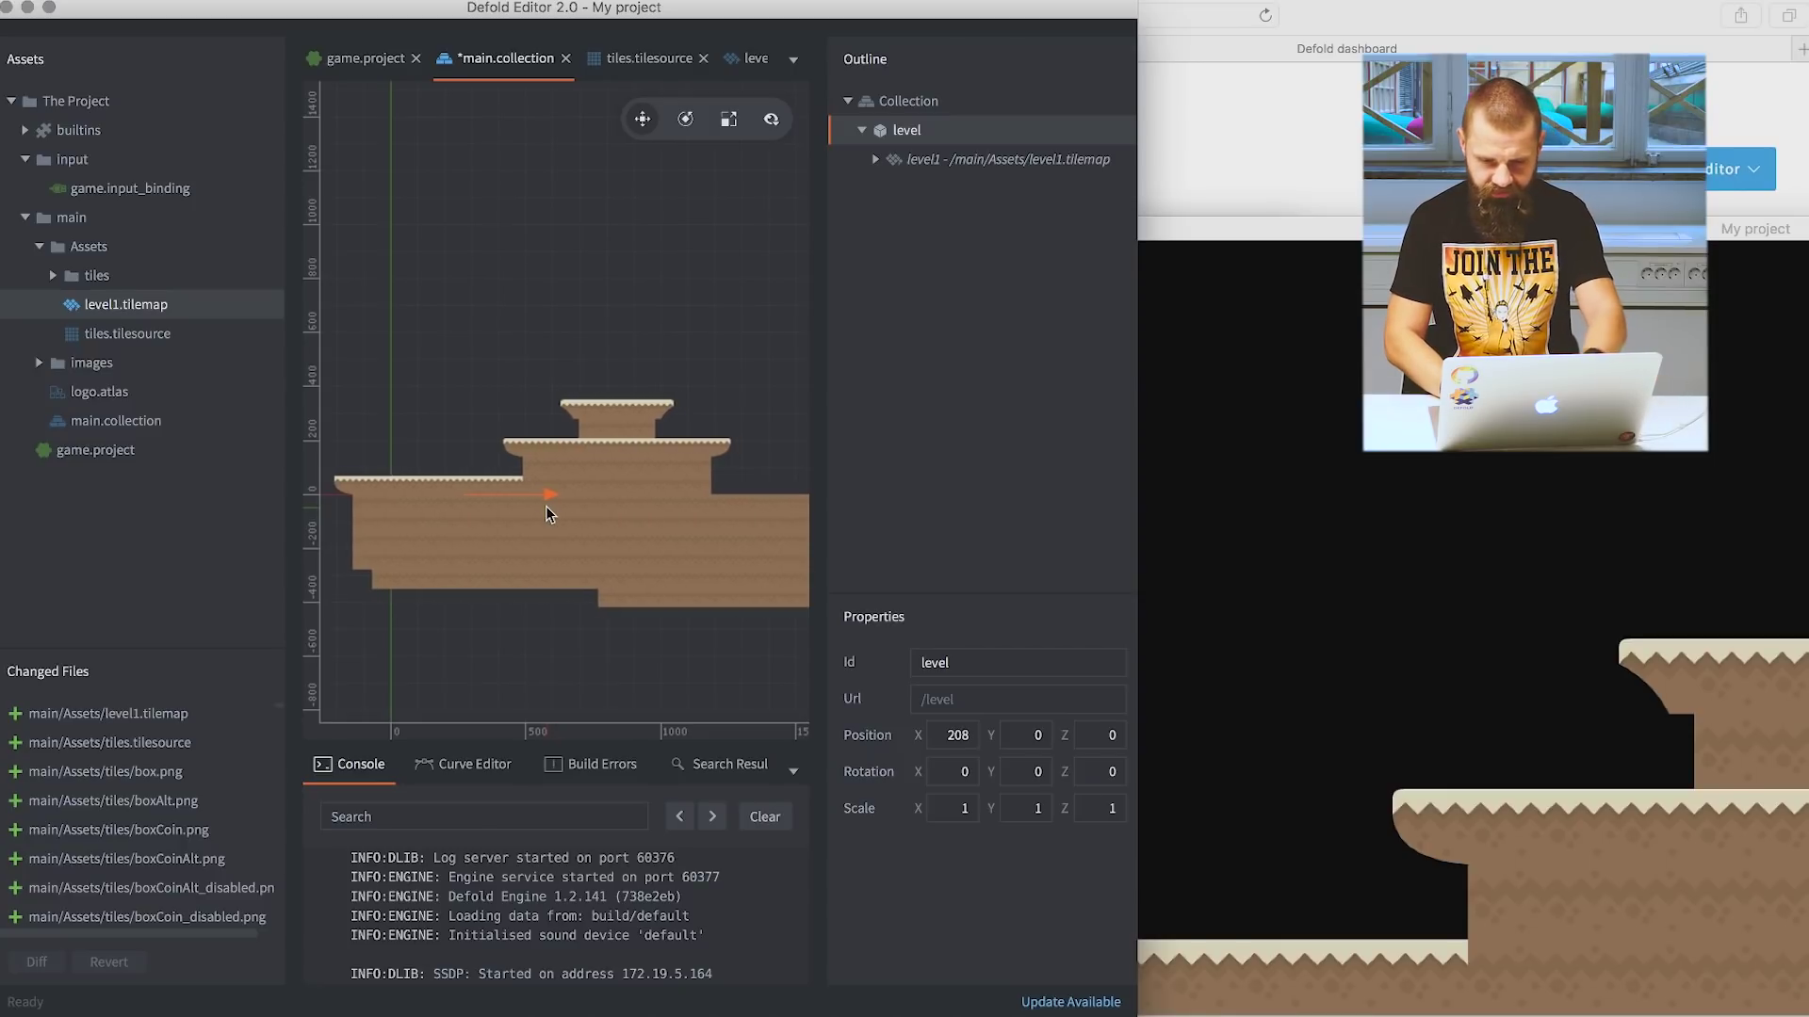
key("super+r")
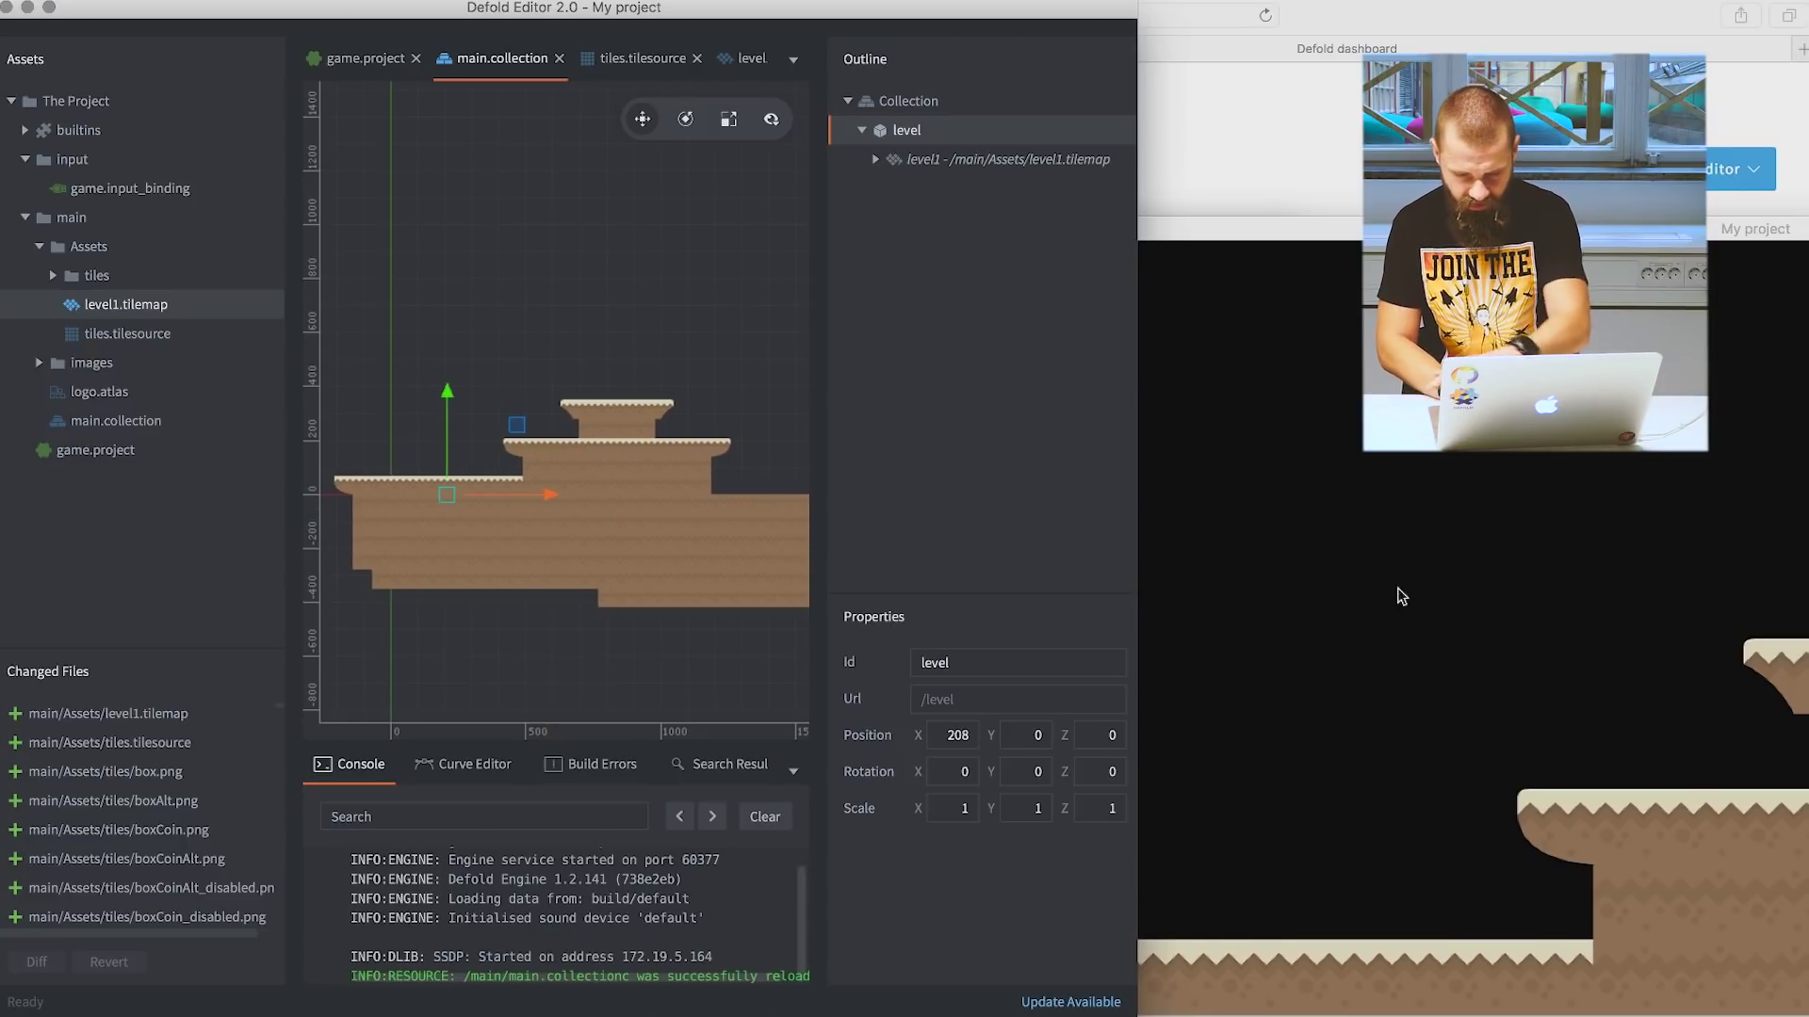
left_click(1585, 667)
left_click_drag(1583, 228, 1582, 188)
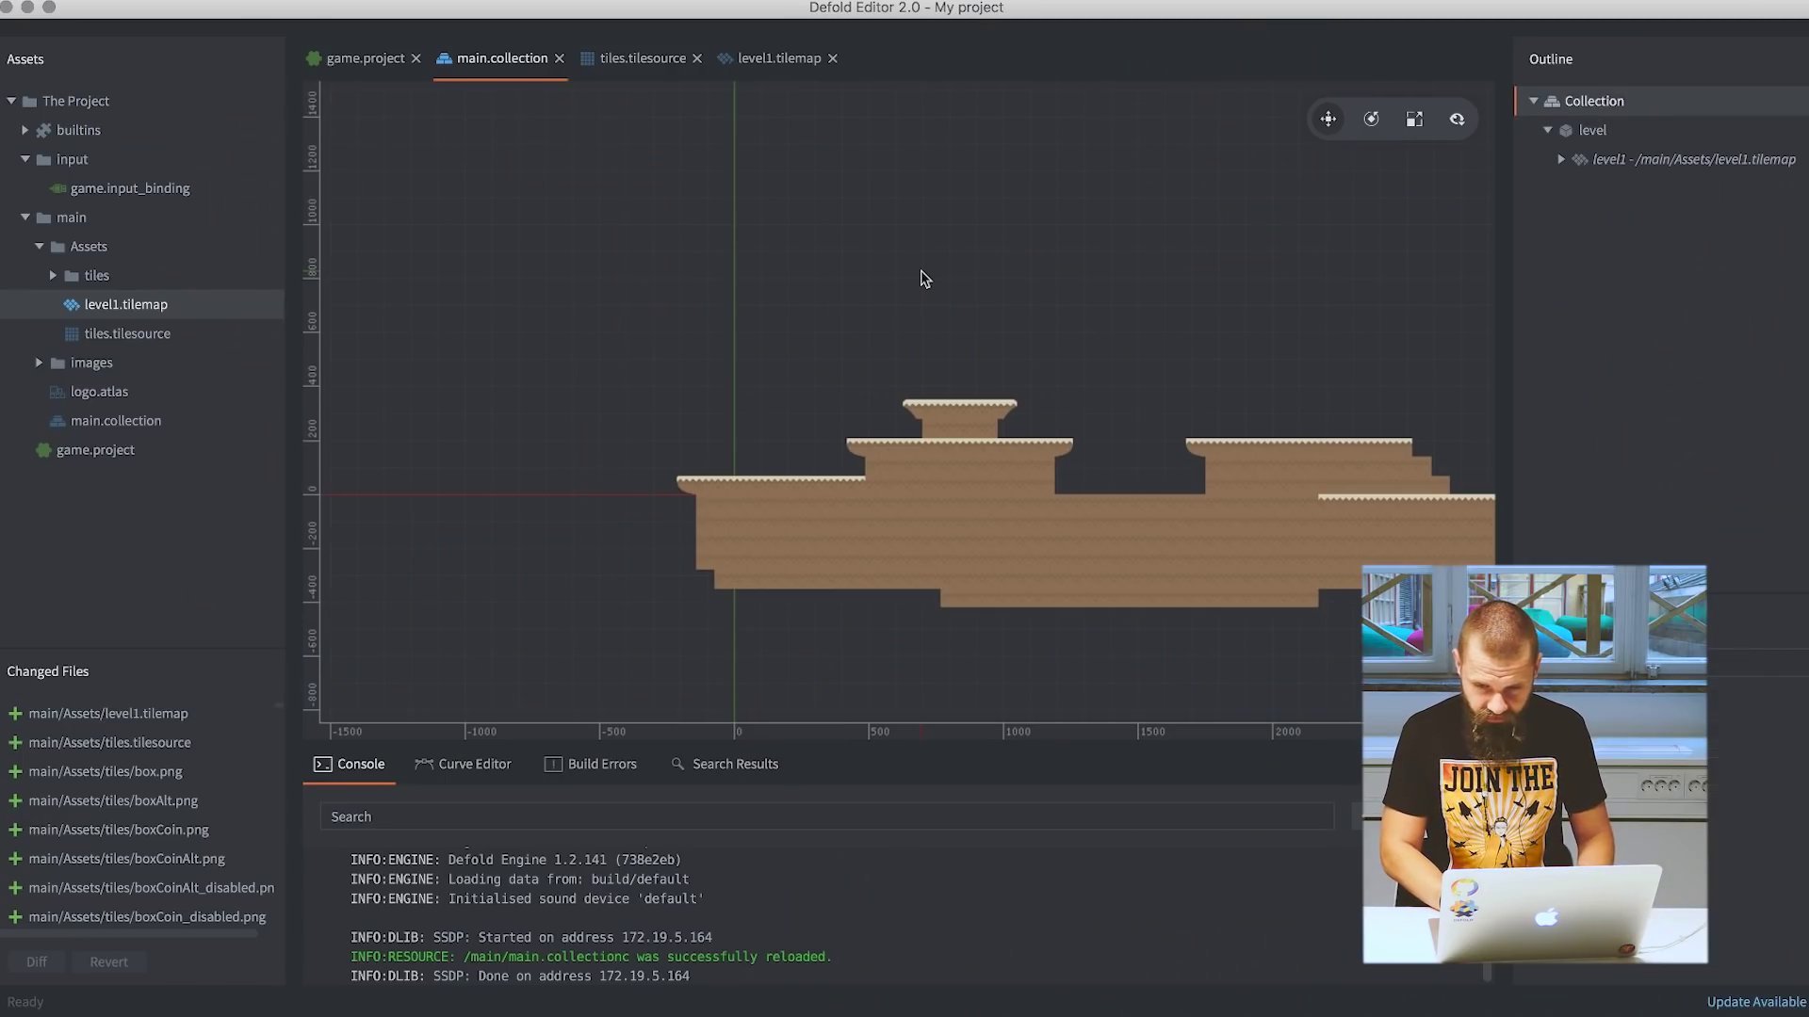
Look through the changed files, then synchronize the project and pull the remote changes.
middle_click_drag(921, 278, 850, 325)
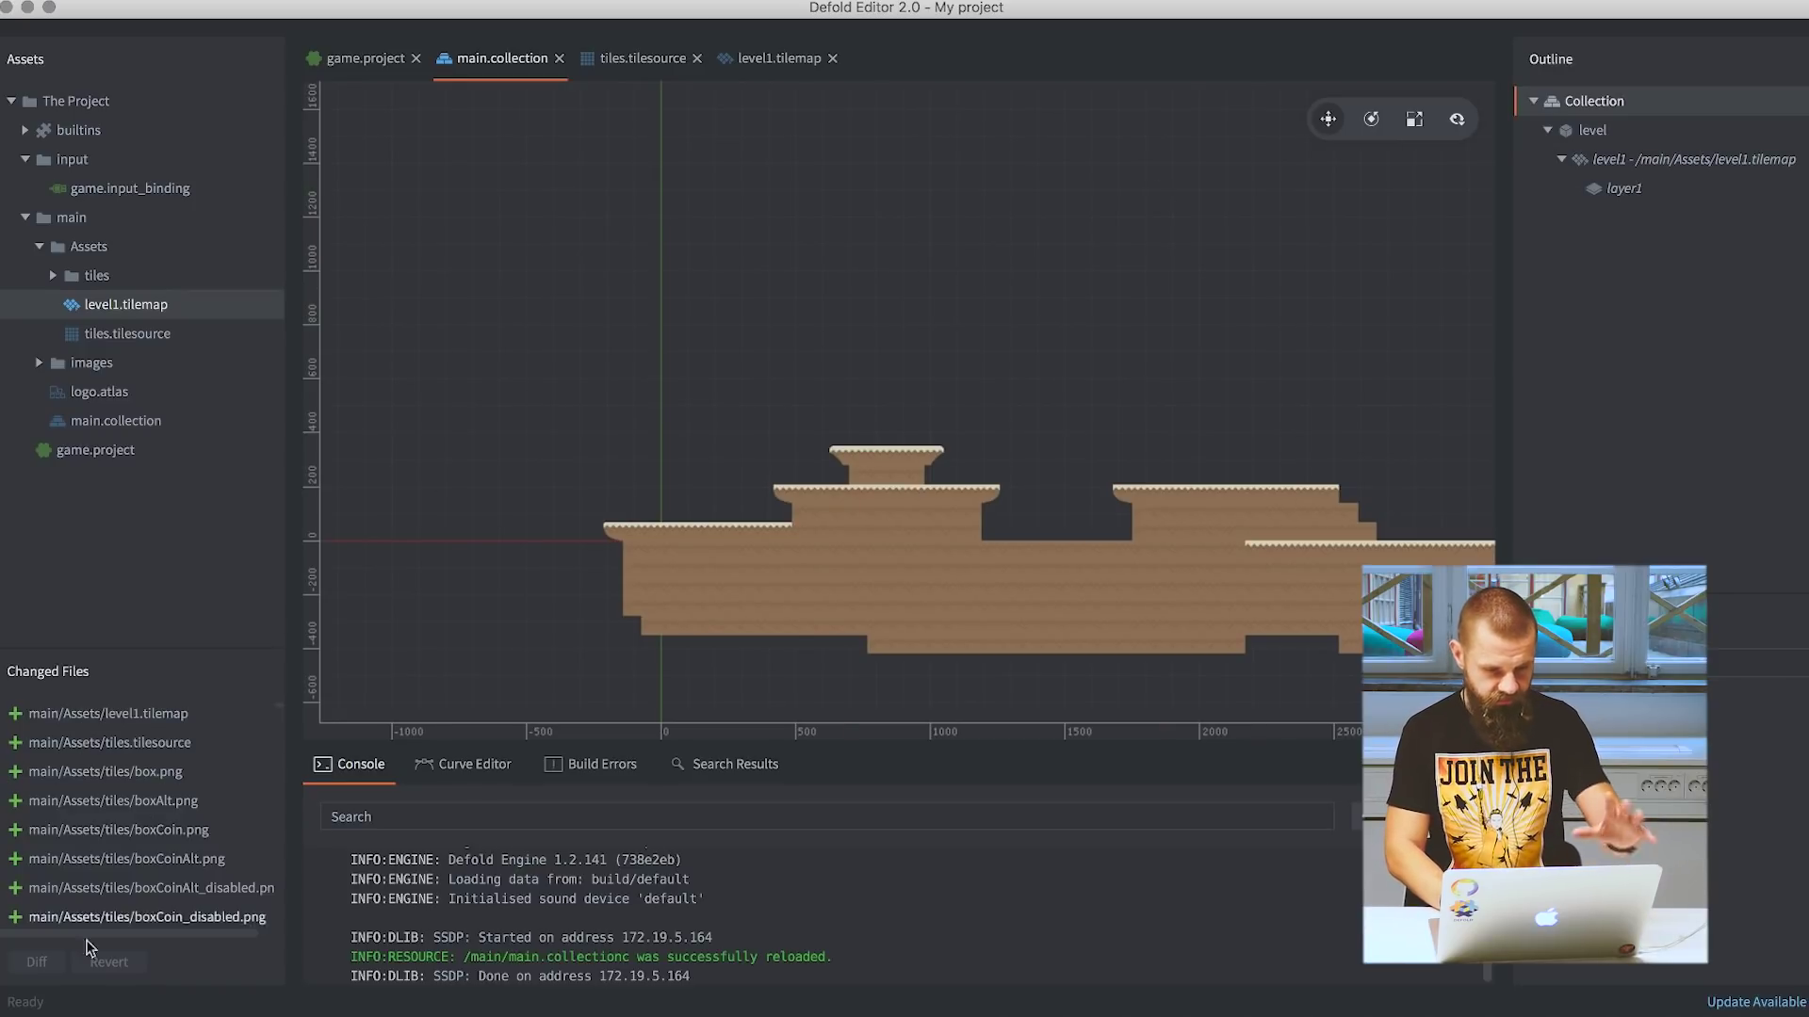
scroll(166, 796, "down", 5)
scroll(166, 796, "down", 5)
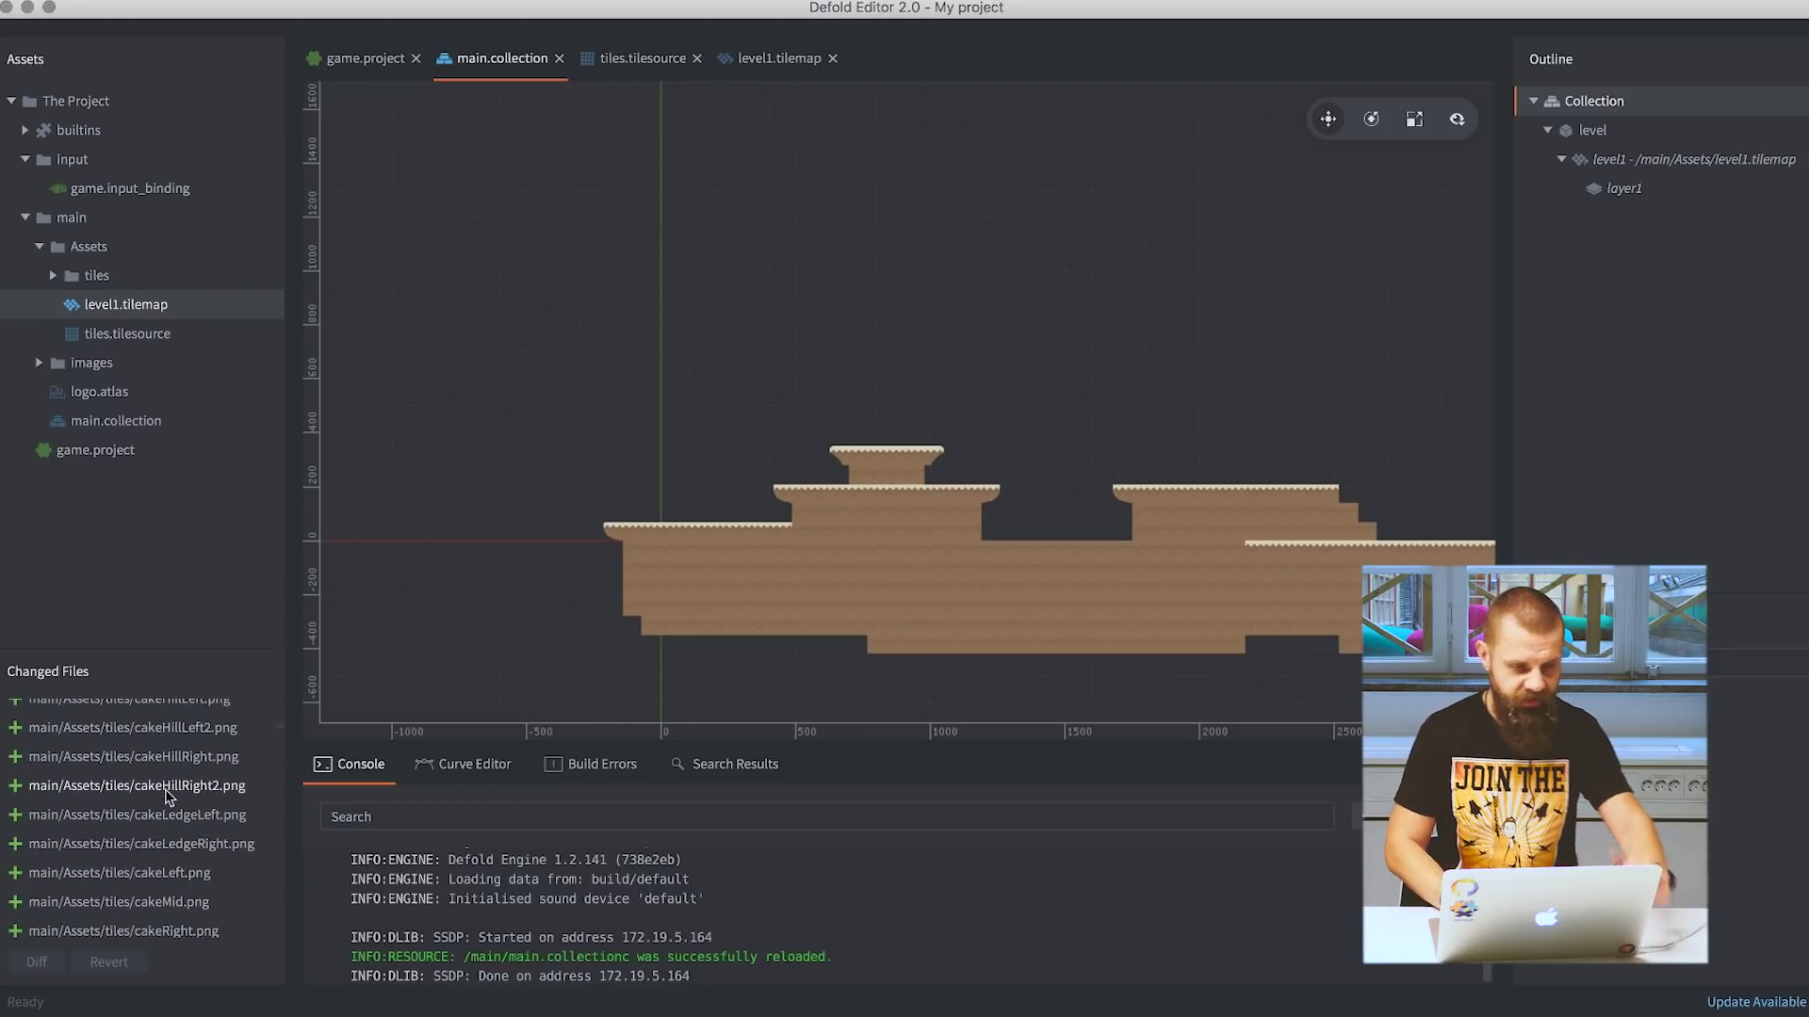
left_click(34, 0)
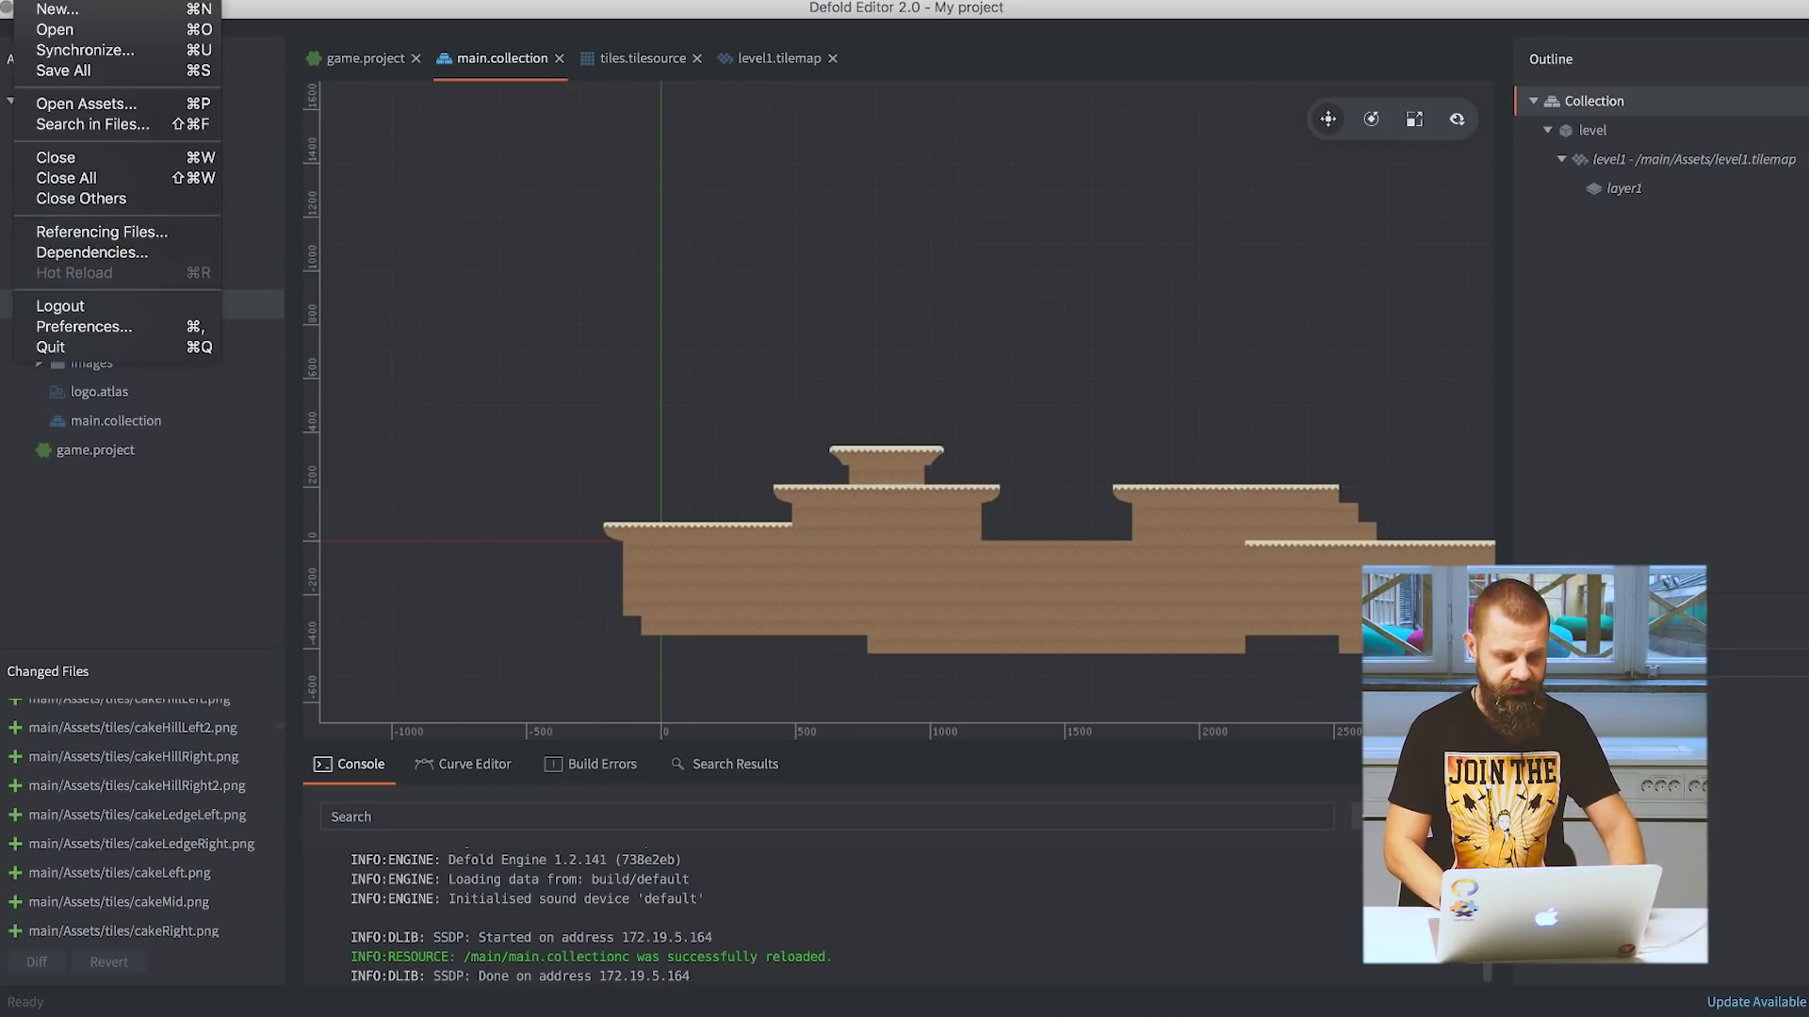
left_click(120, 58)
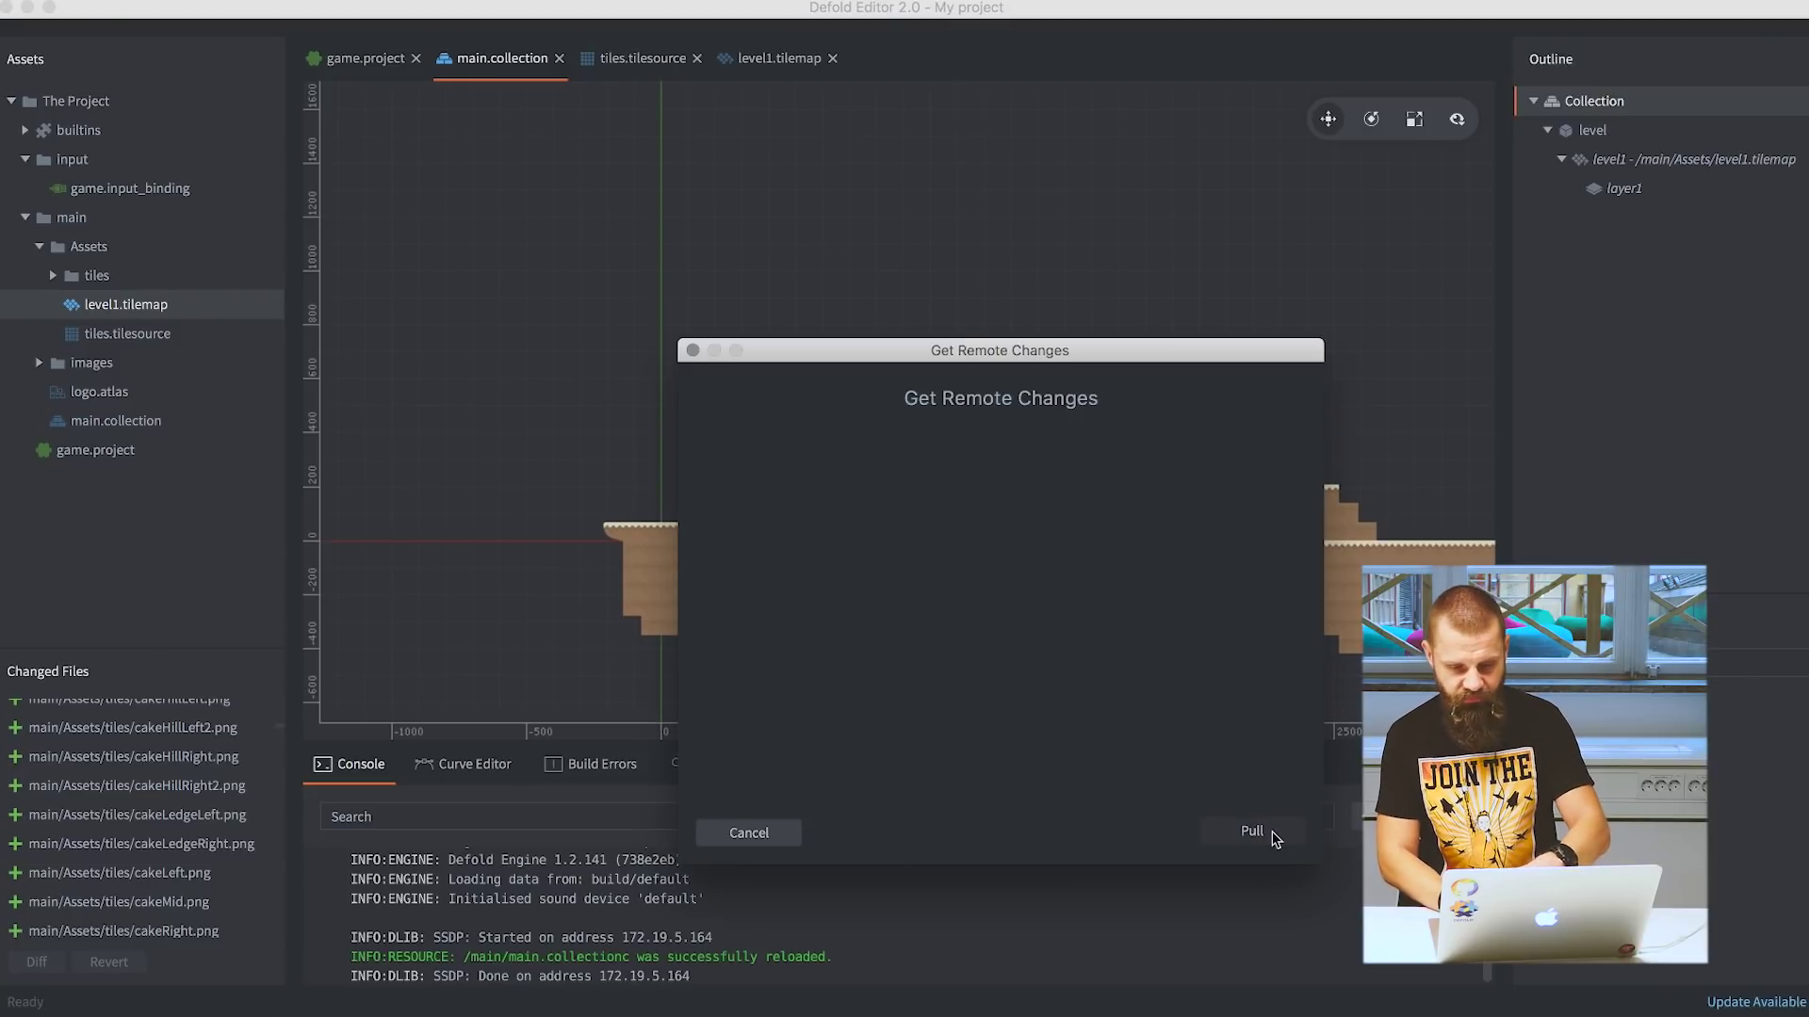
left_click(1273, 834)
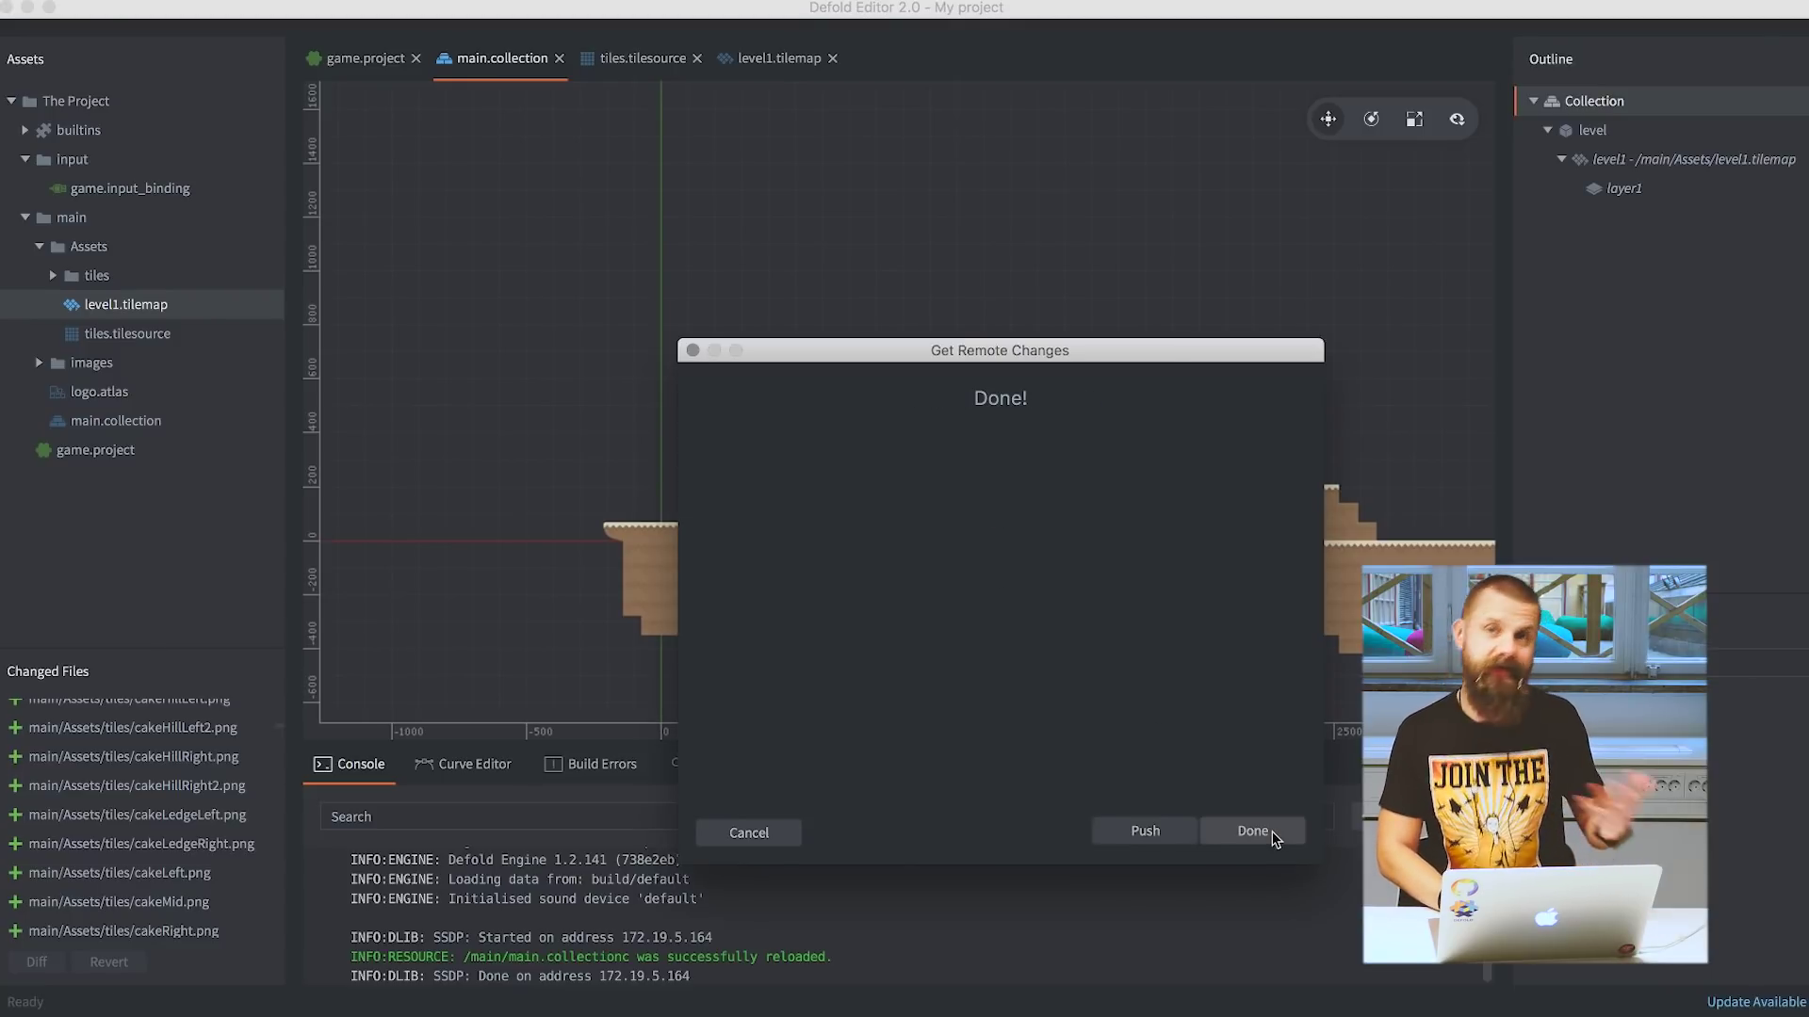
Stage all changed files and push them with the commit message "initial commit".
left_click(1145, 833)
key("super+a")
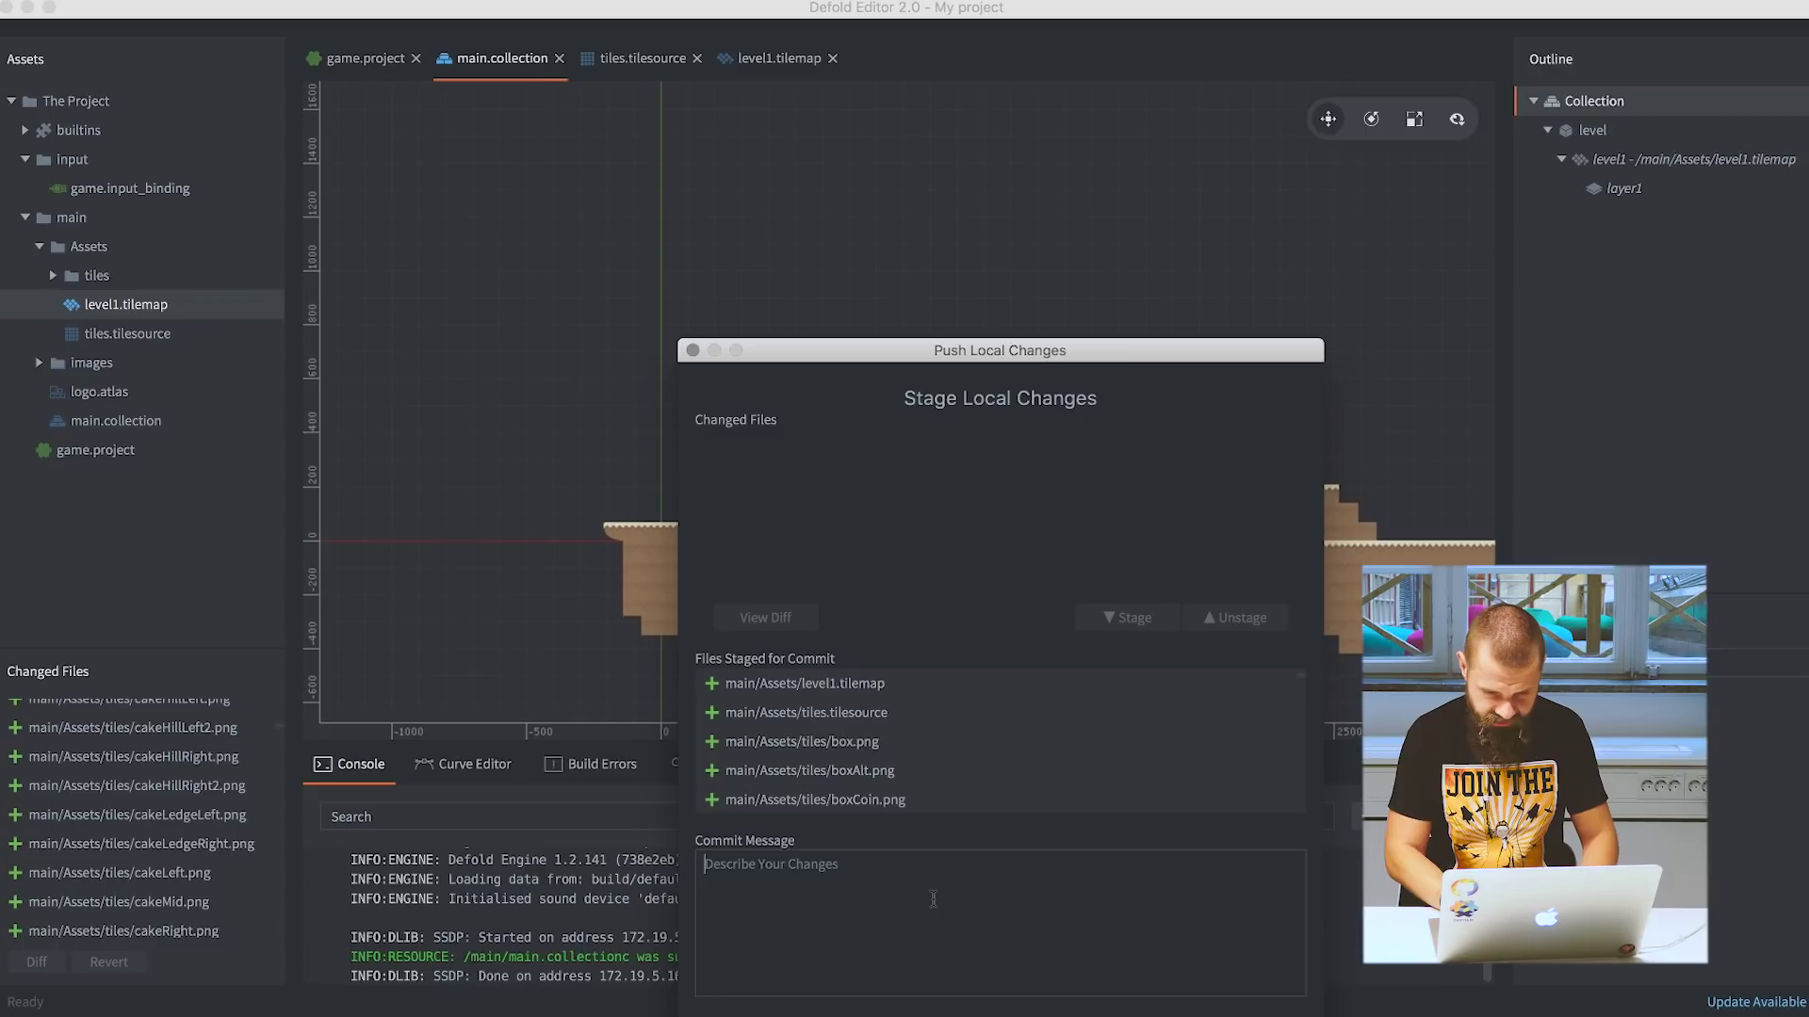
left_click(933, 902)
type("initial commit")
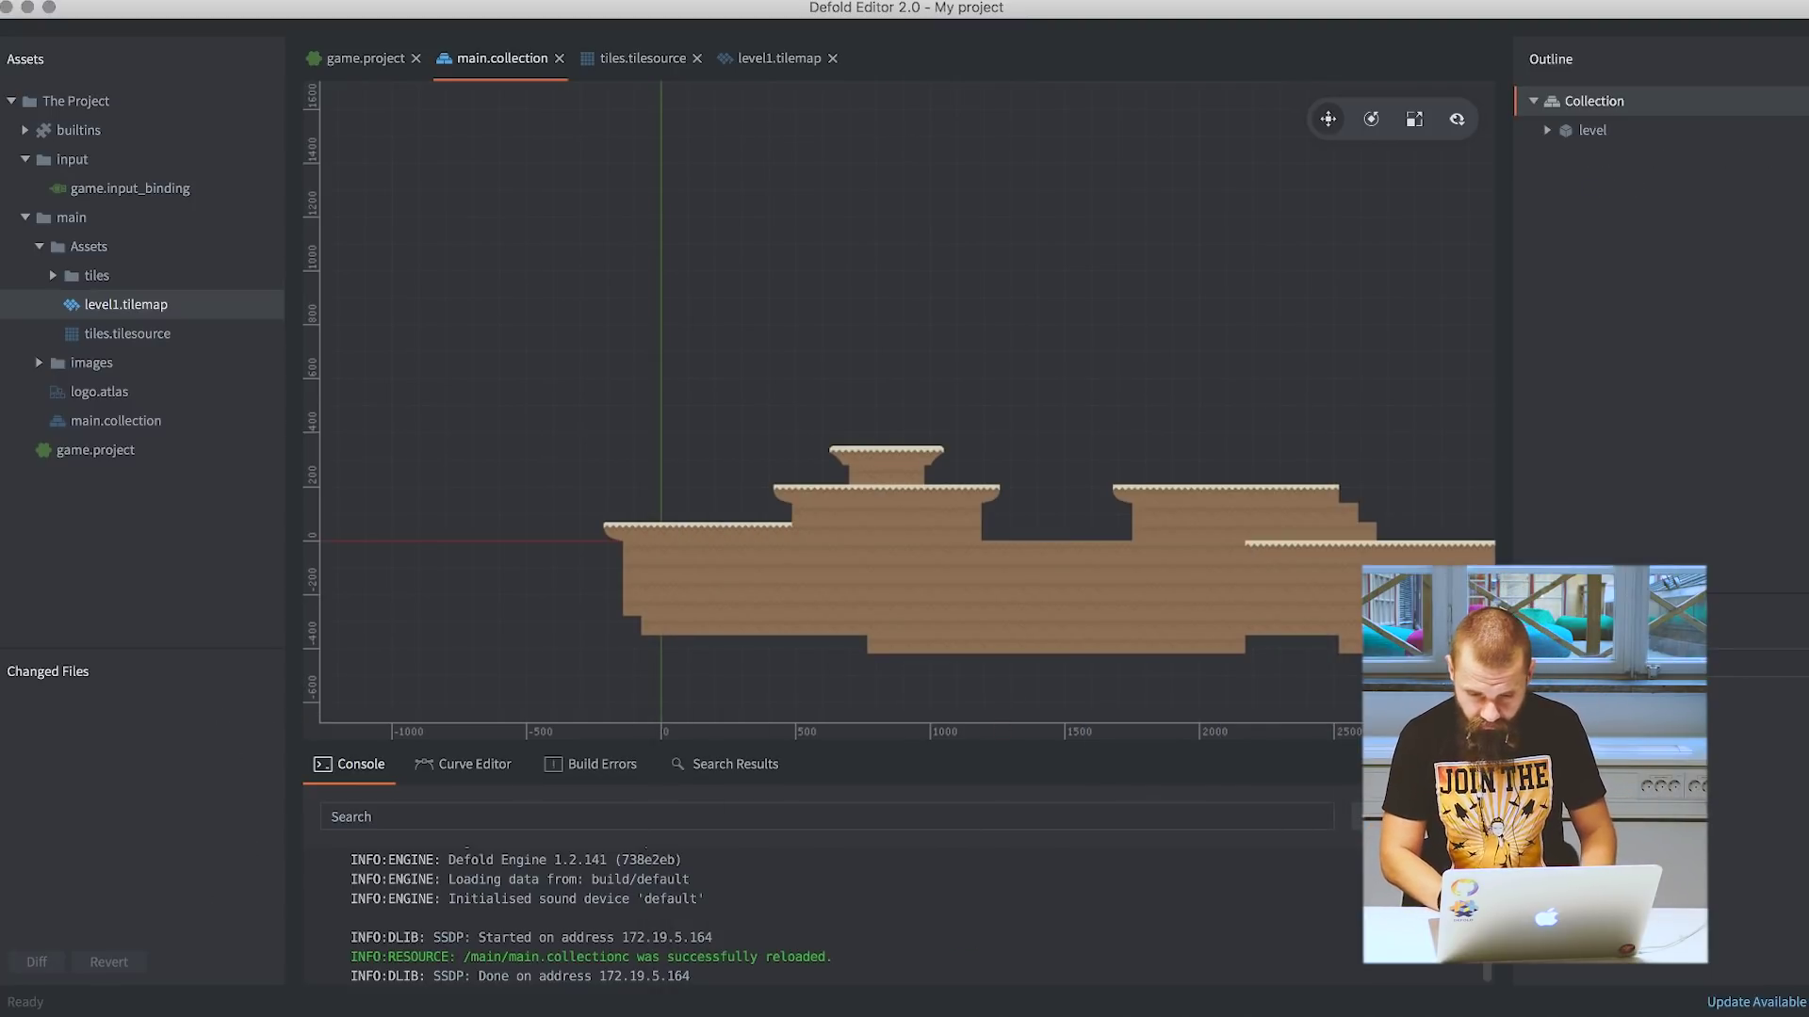
Switch to the browser and refresh the project's Defold dashboard to check the latest team activity.
key("super+Tab")
key("super+r")
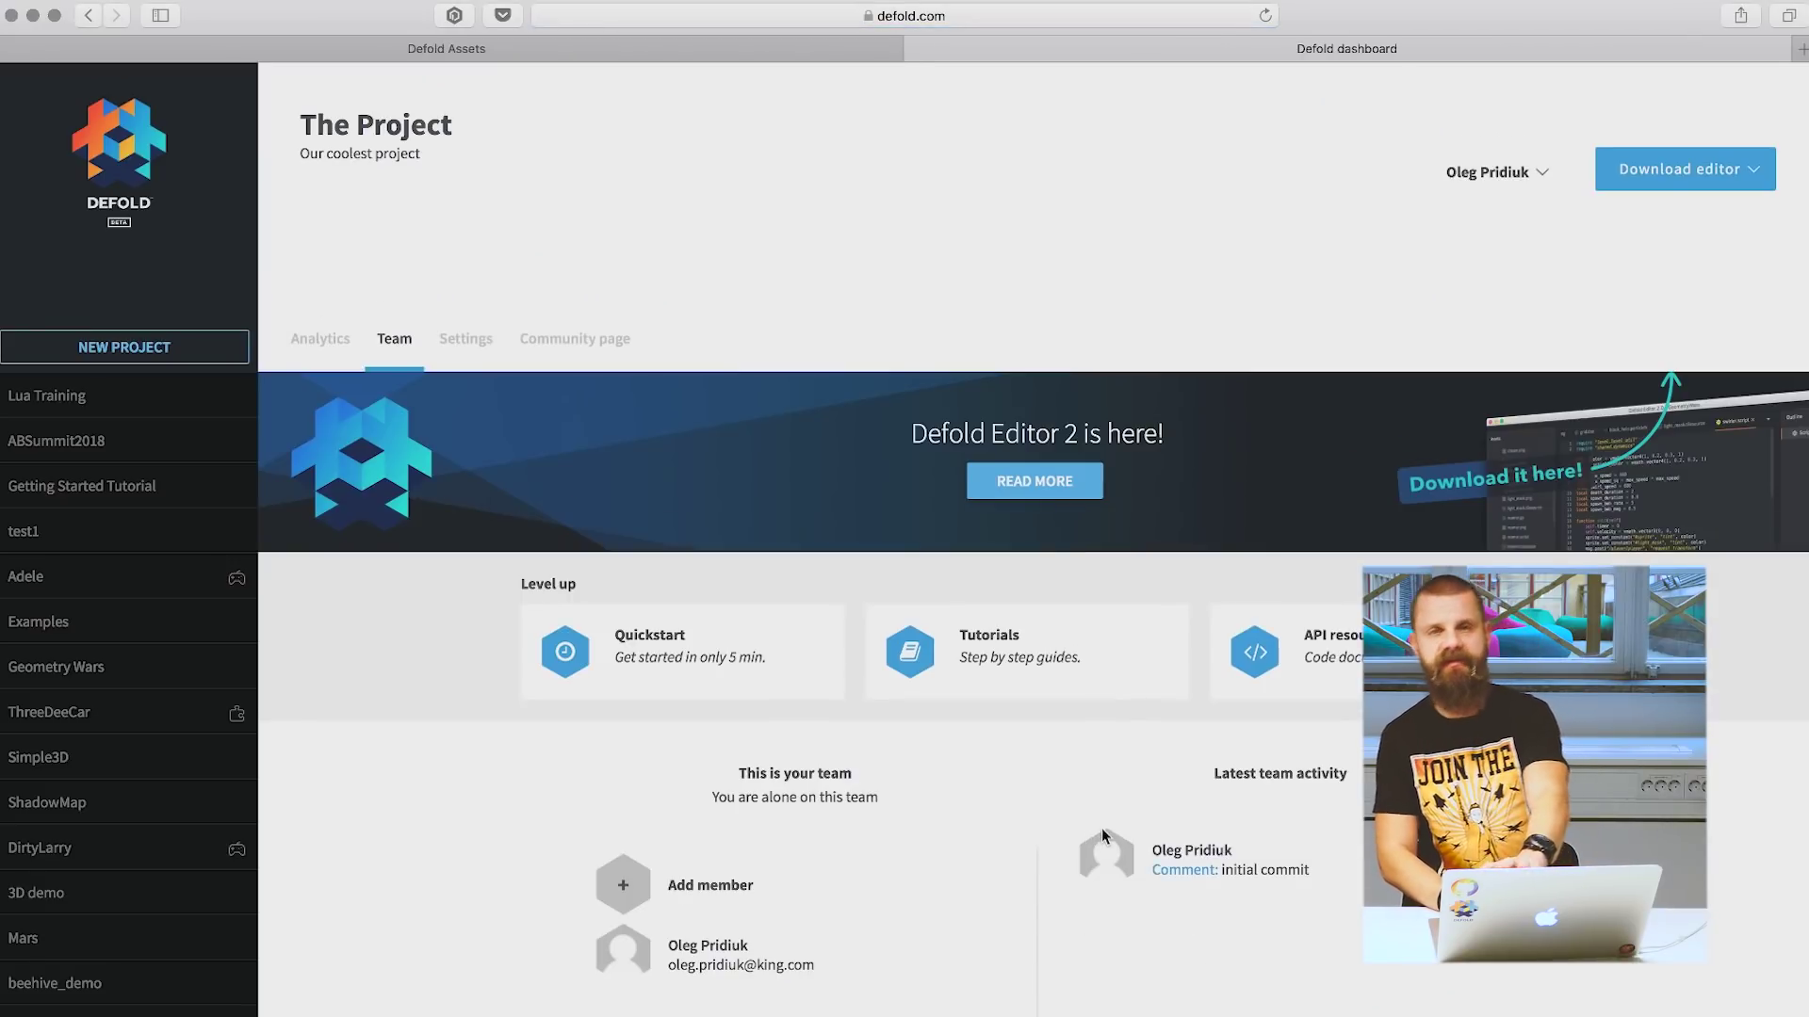
scroll(1234, 763, "down", 2)
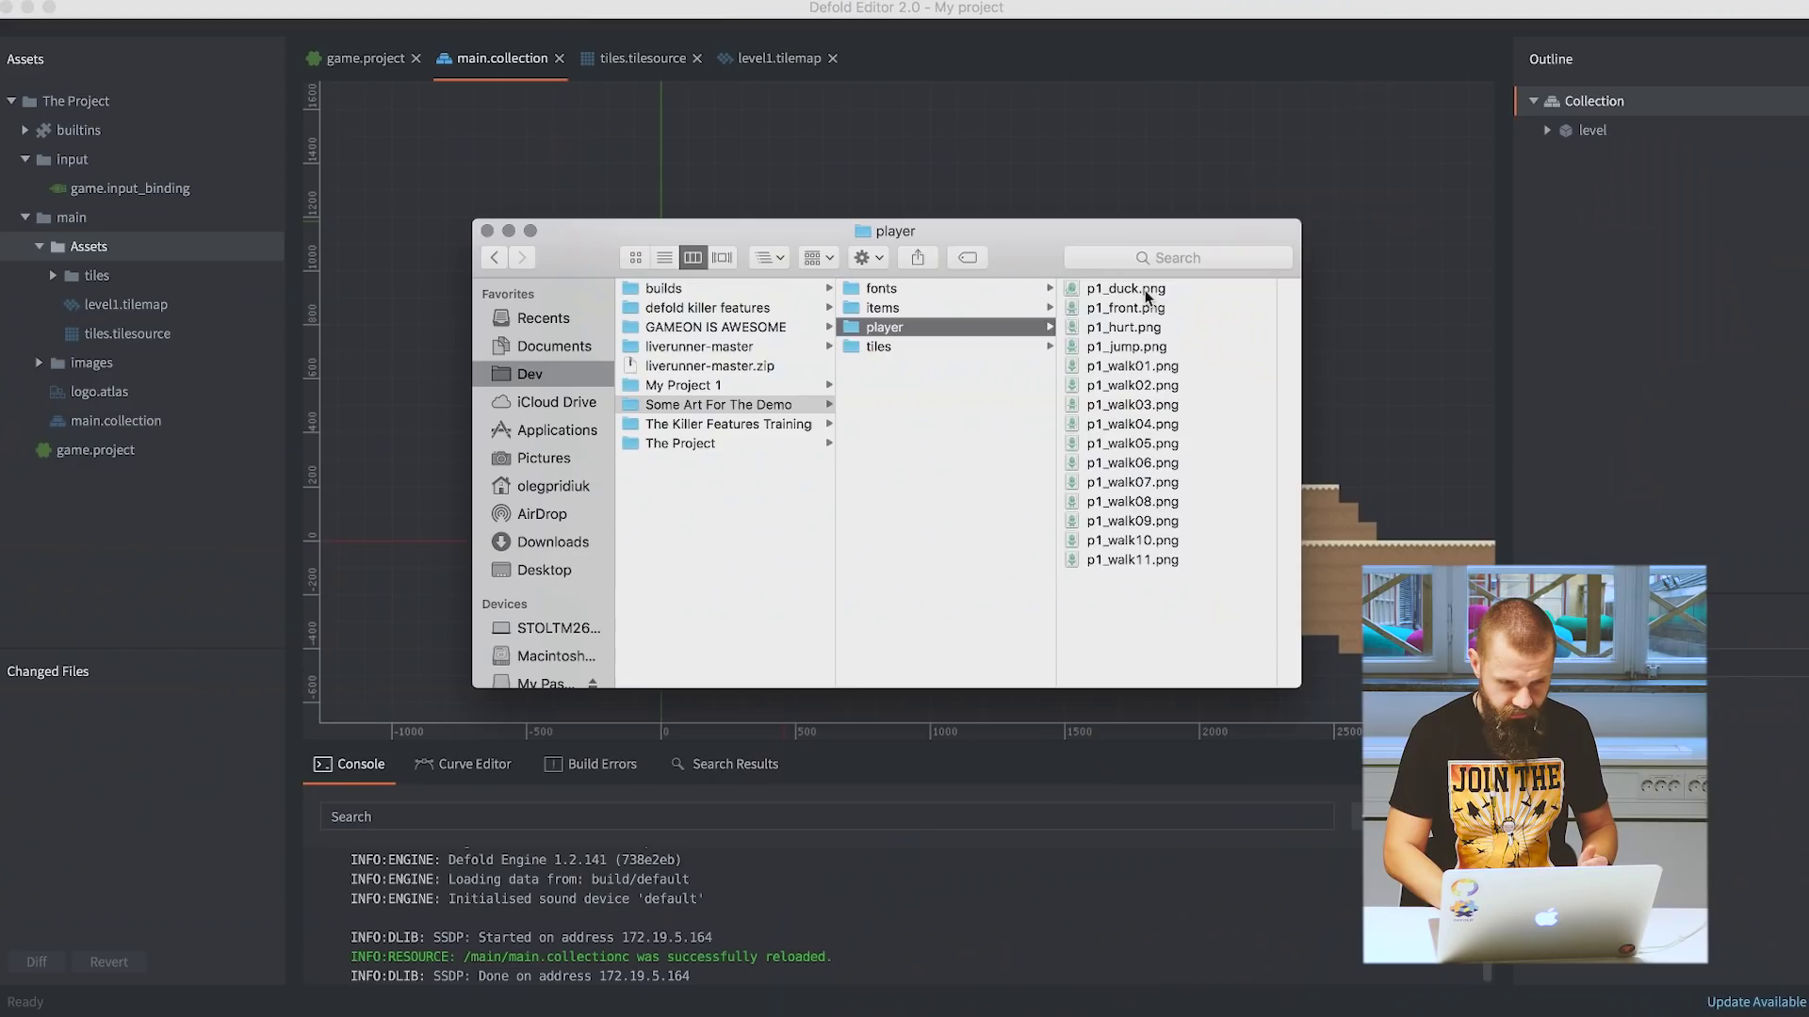
Preview the player sprite images in Finder and copy the player folder into the project's main/Assets folder.
key("Right")
key("Down")
key("Down")
key("Down")
key("Down")
key("Down")
key("Down")
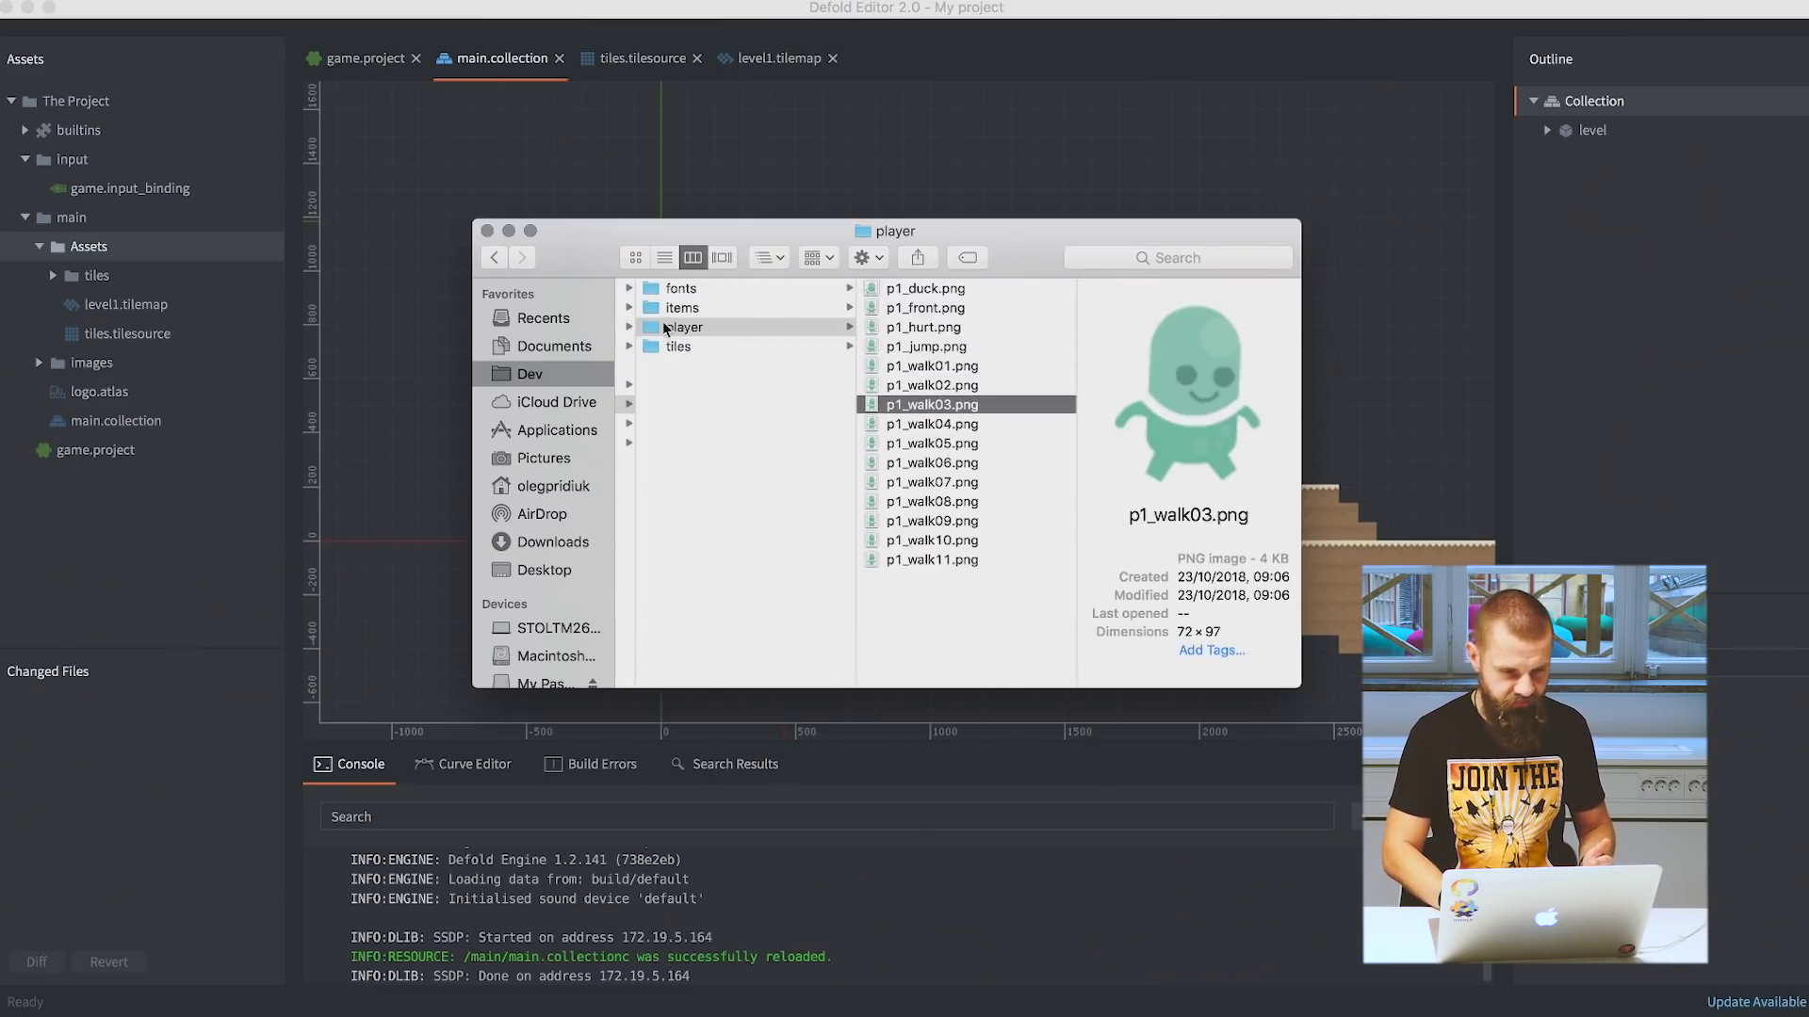
left_click(663, 330)
left_click_drag(656, 331, 115, 250)
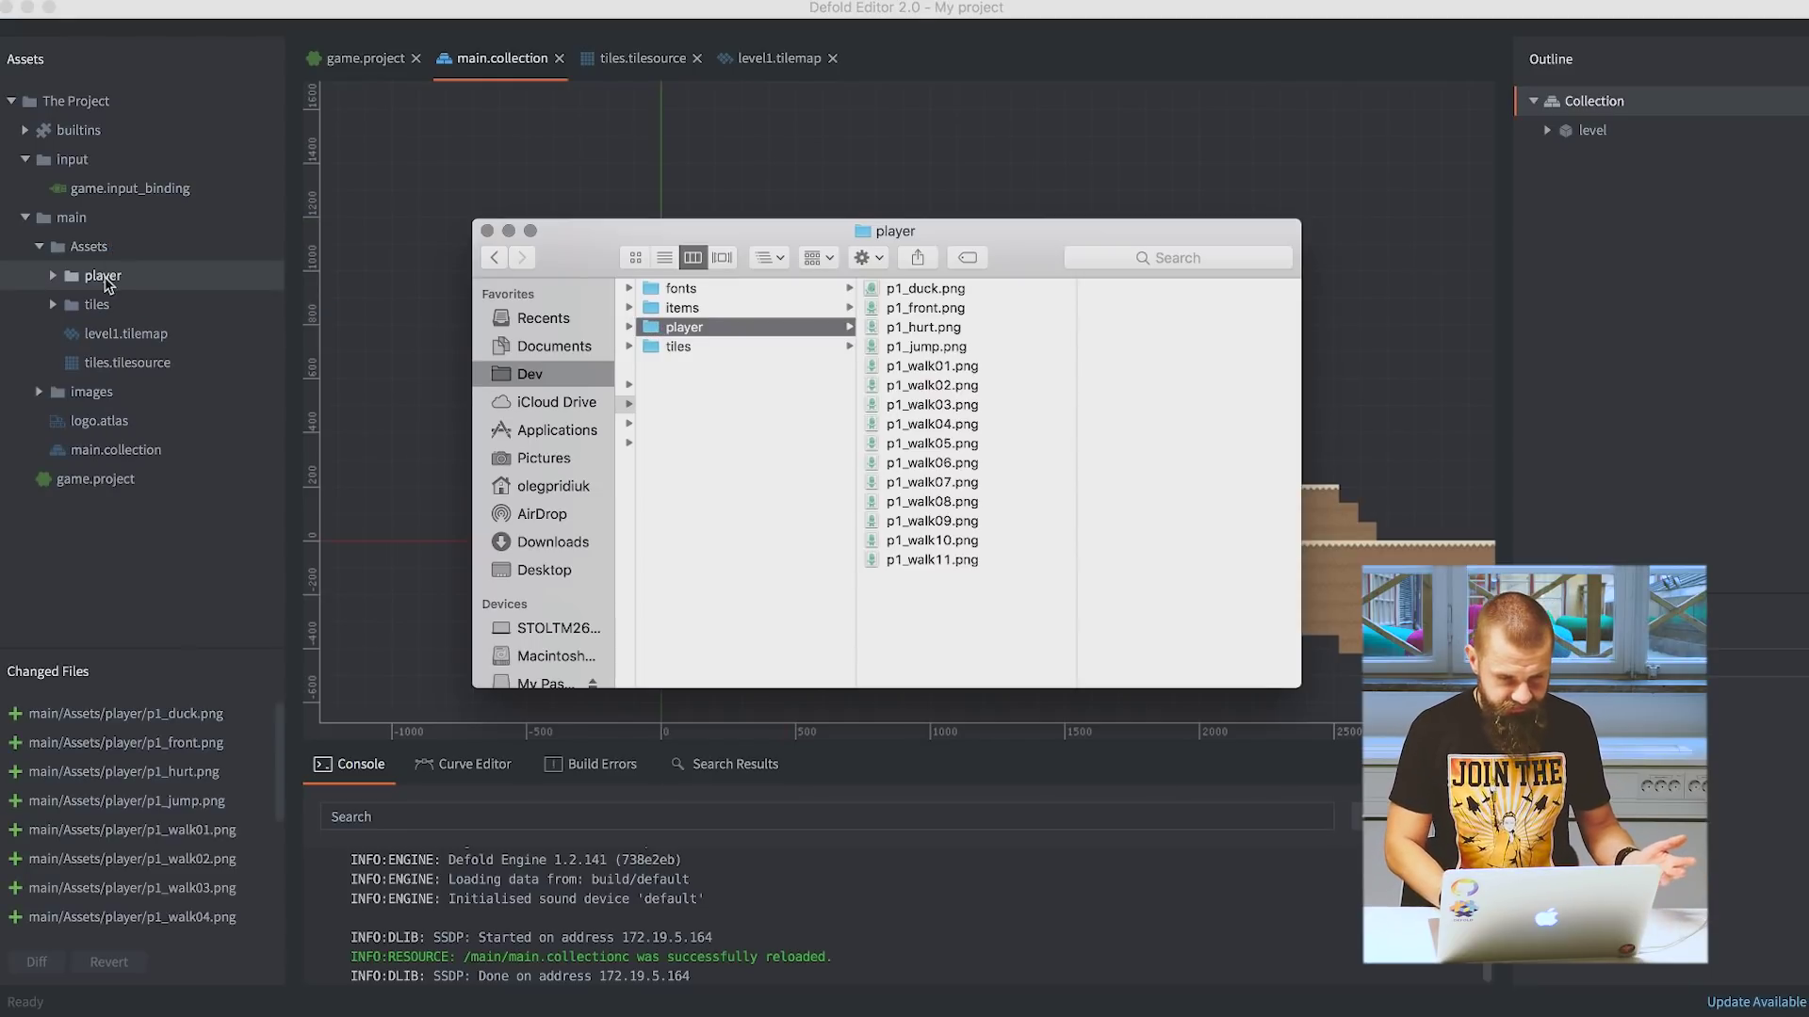
Examine the image files inside the imported player folder and collapse it again.
left_click(129, 279)
left_click(53, 275)
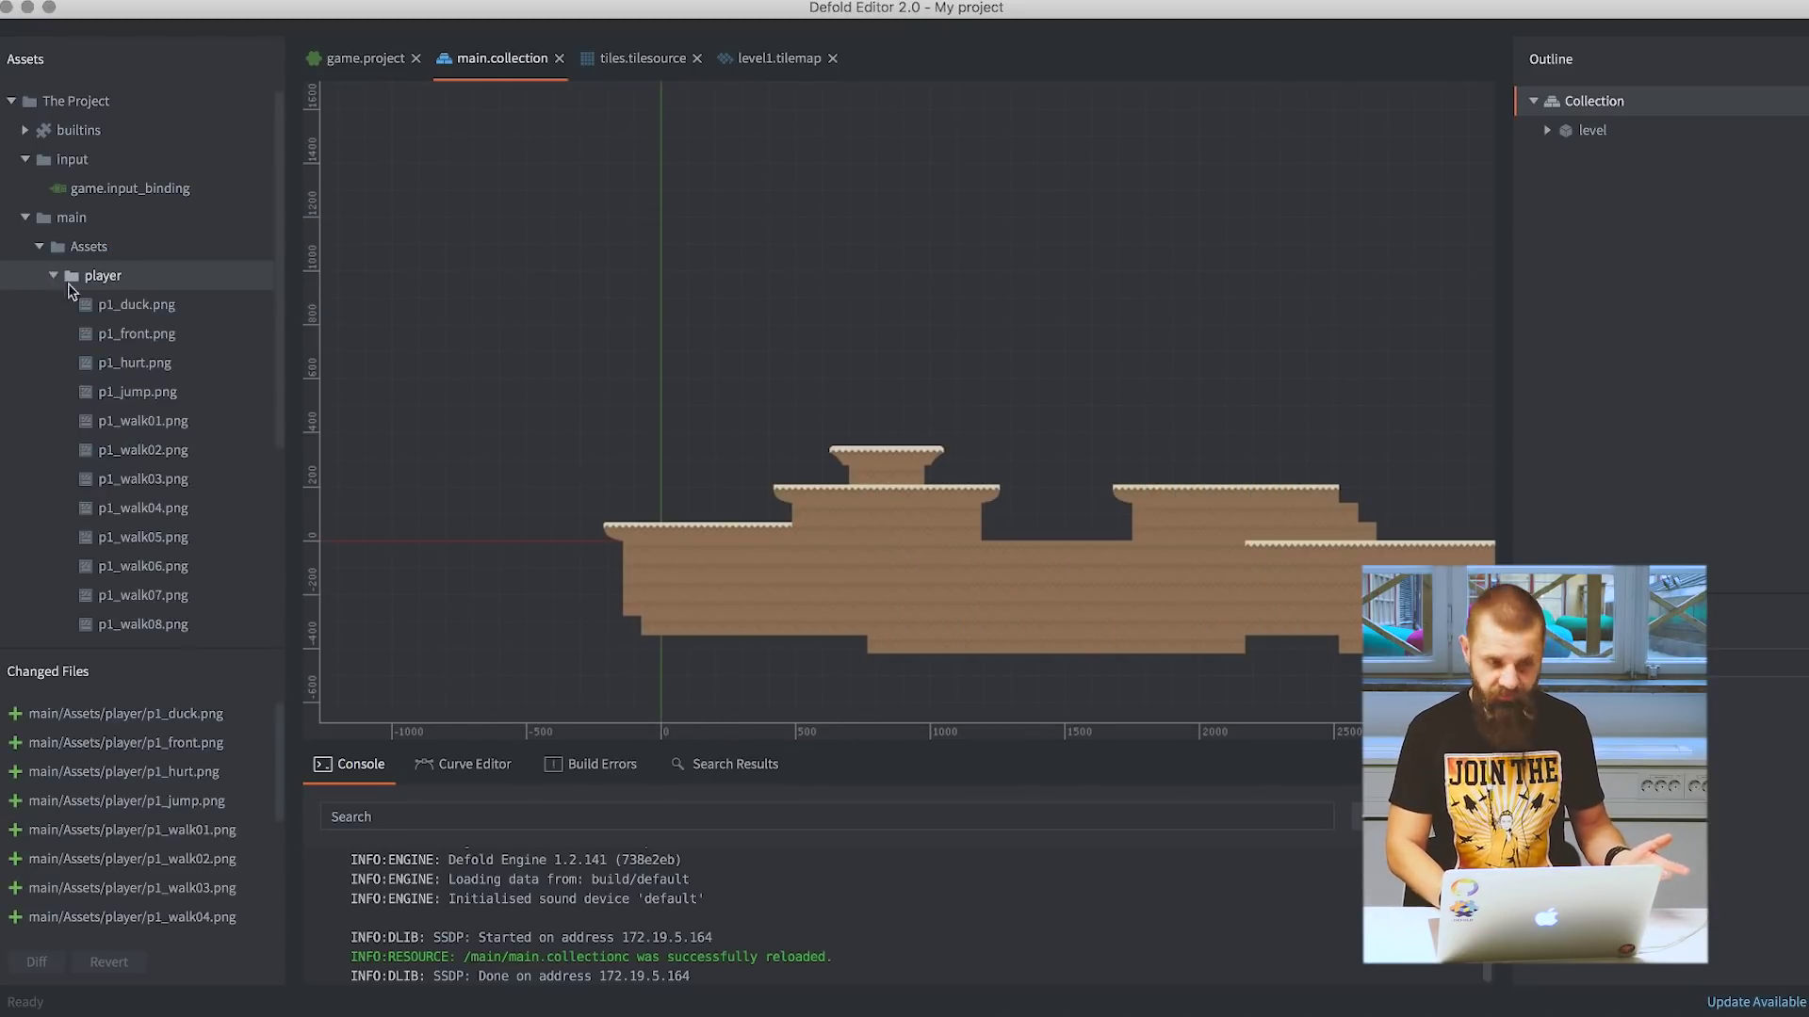
left_click(132, 304)
left_click(130, 394)
left_click(53, 275)
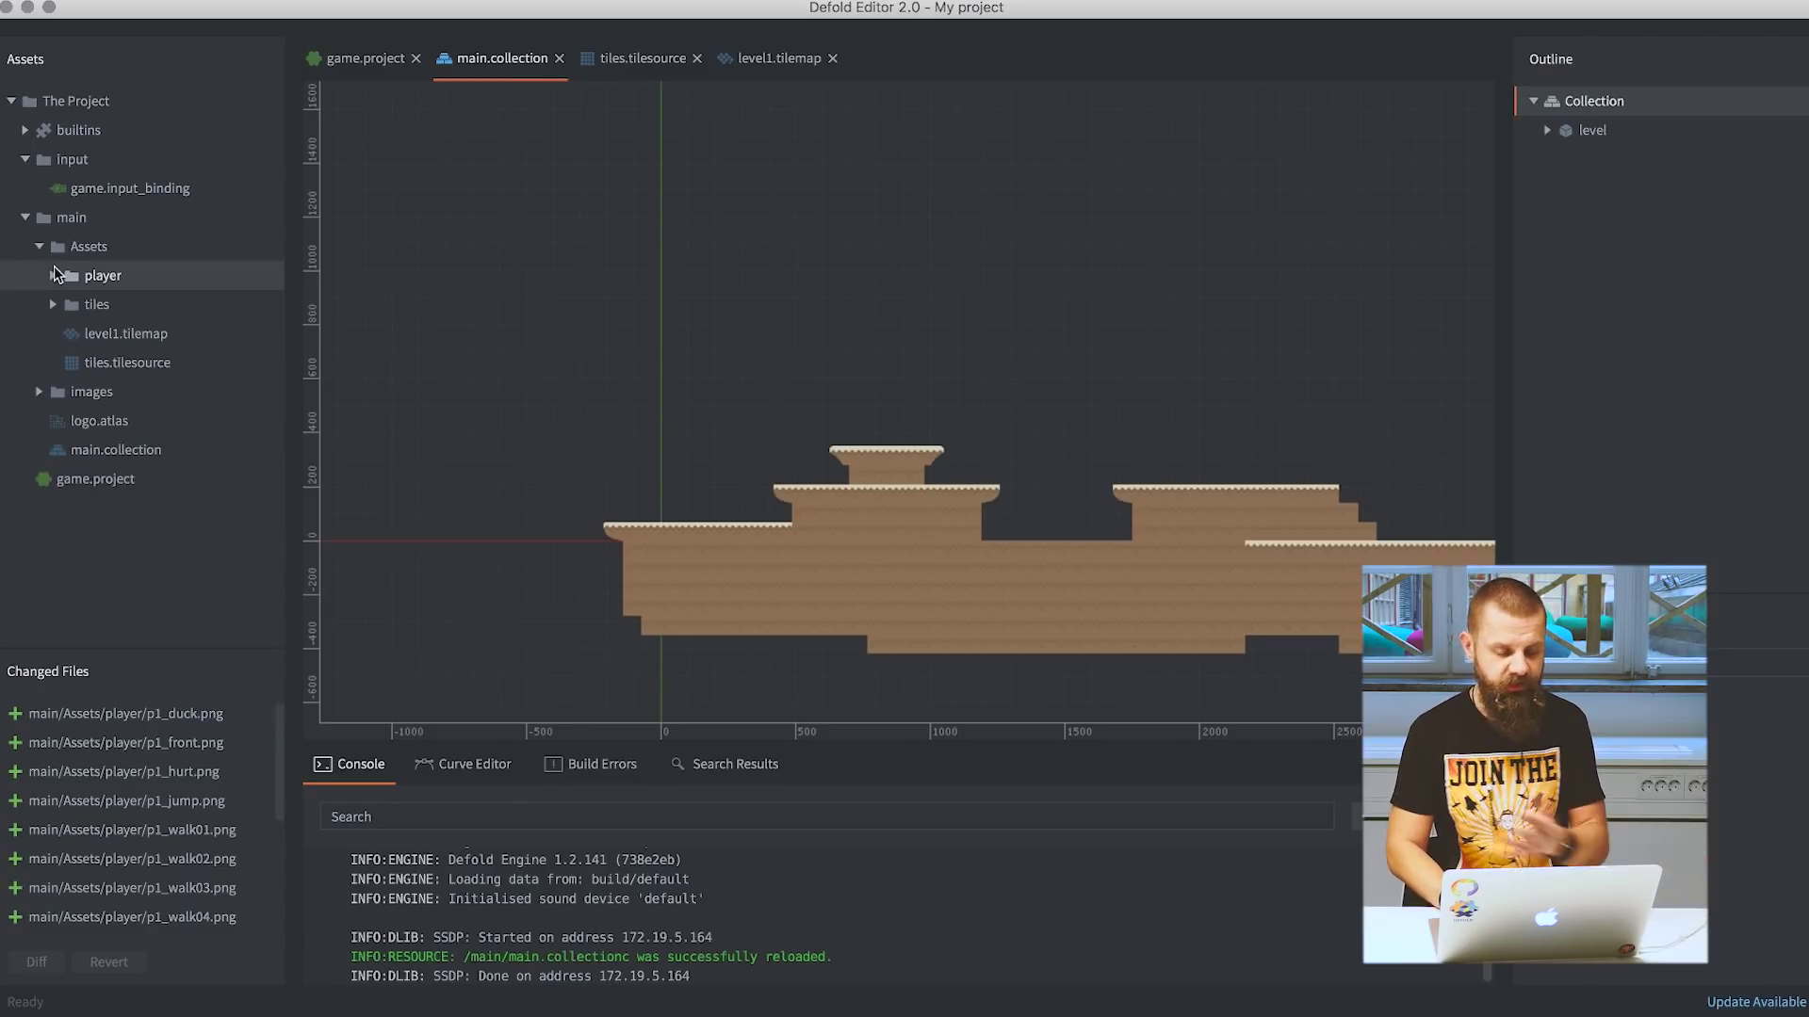
Create a new atlas named player in main/Assets.
right_click(86, 247)
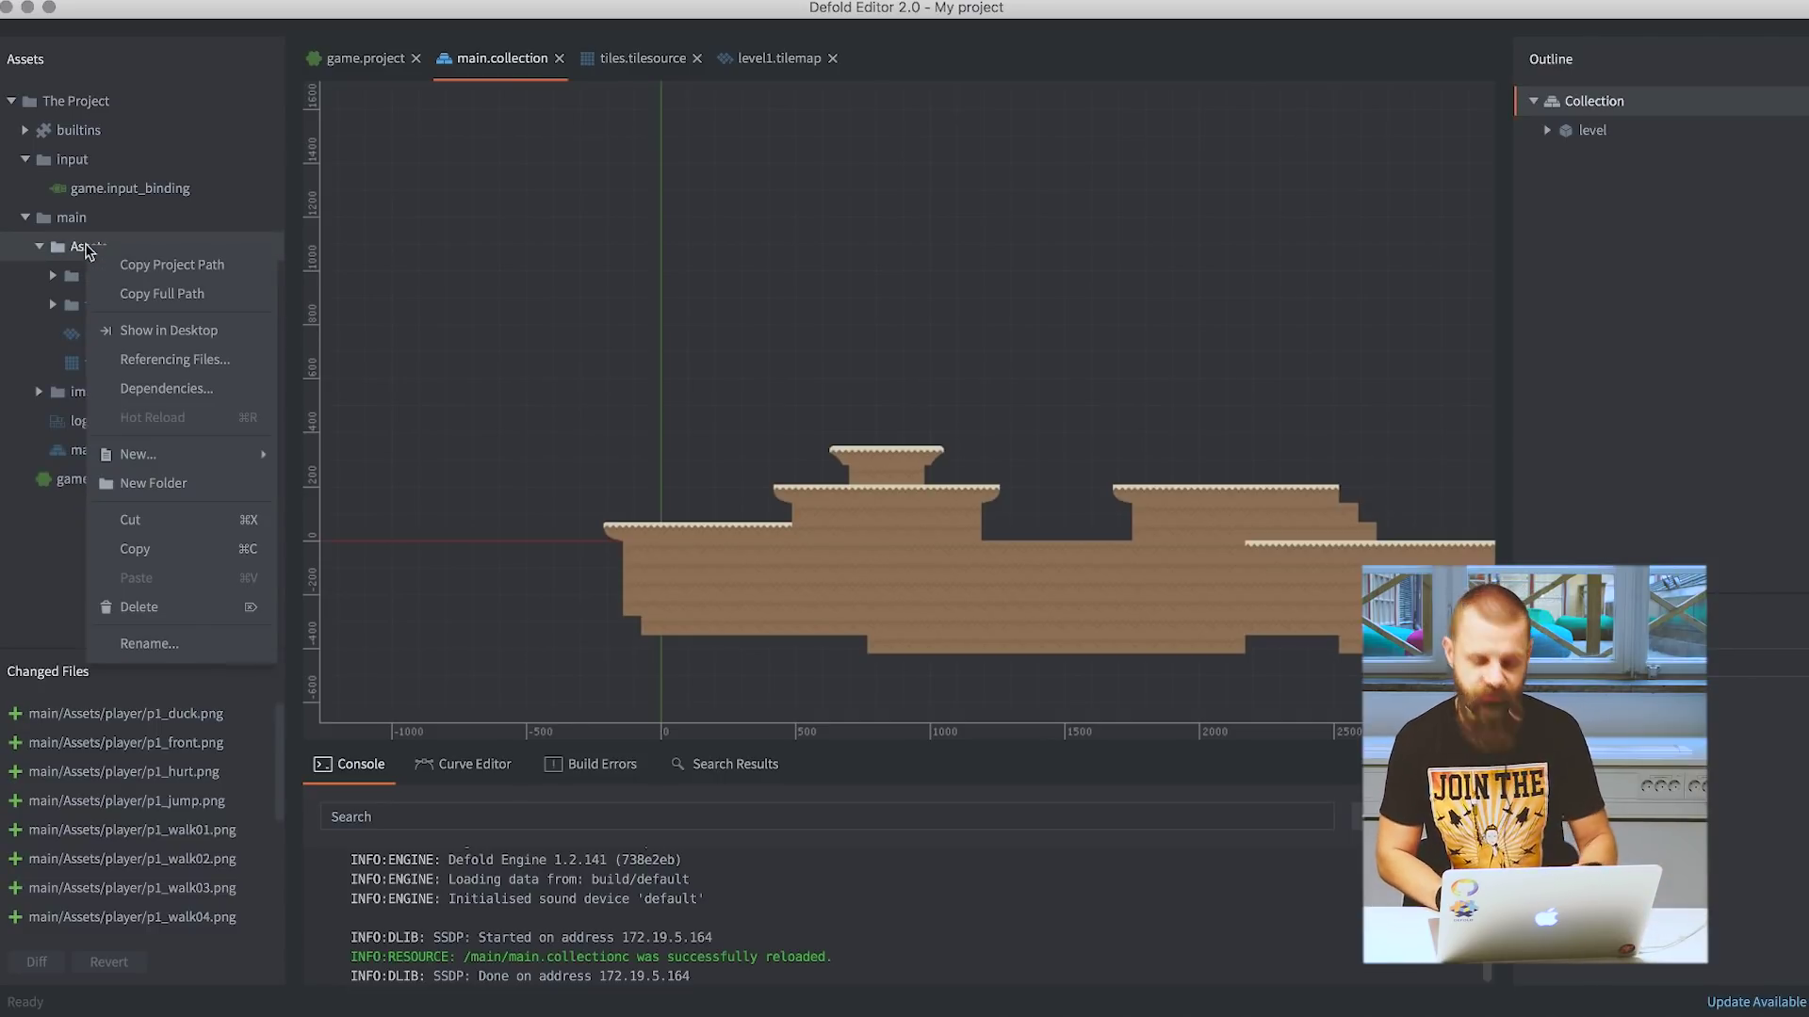
mouse_move(142, 455)
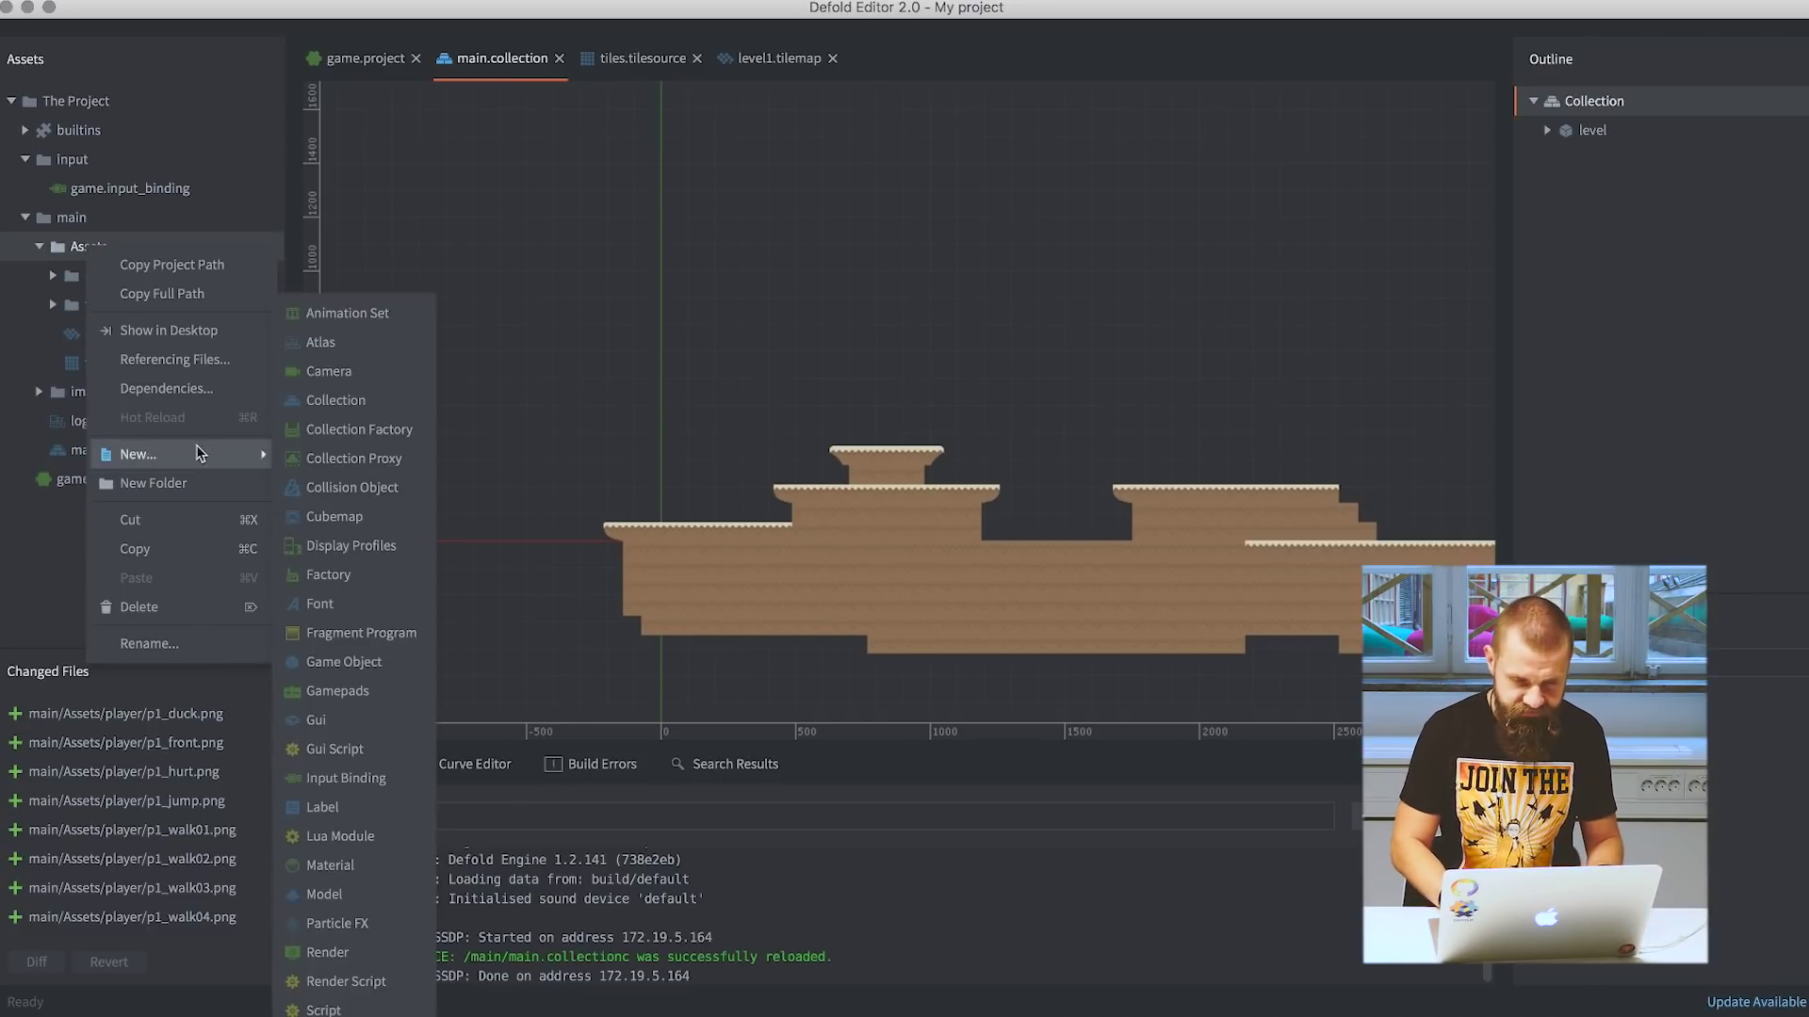
left_click(393, 342)
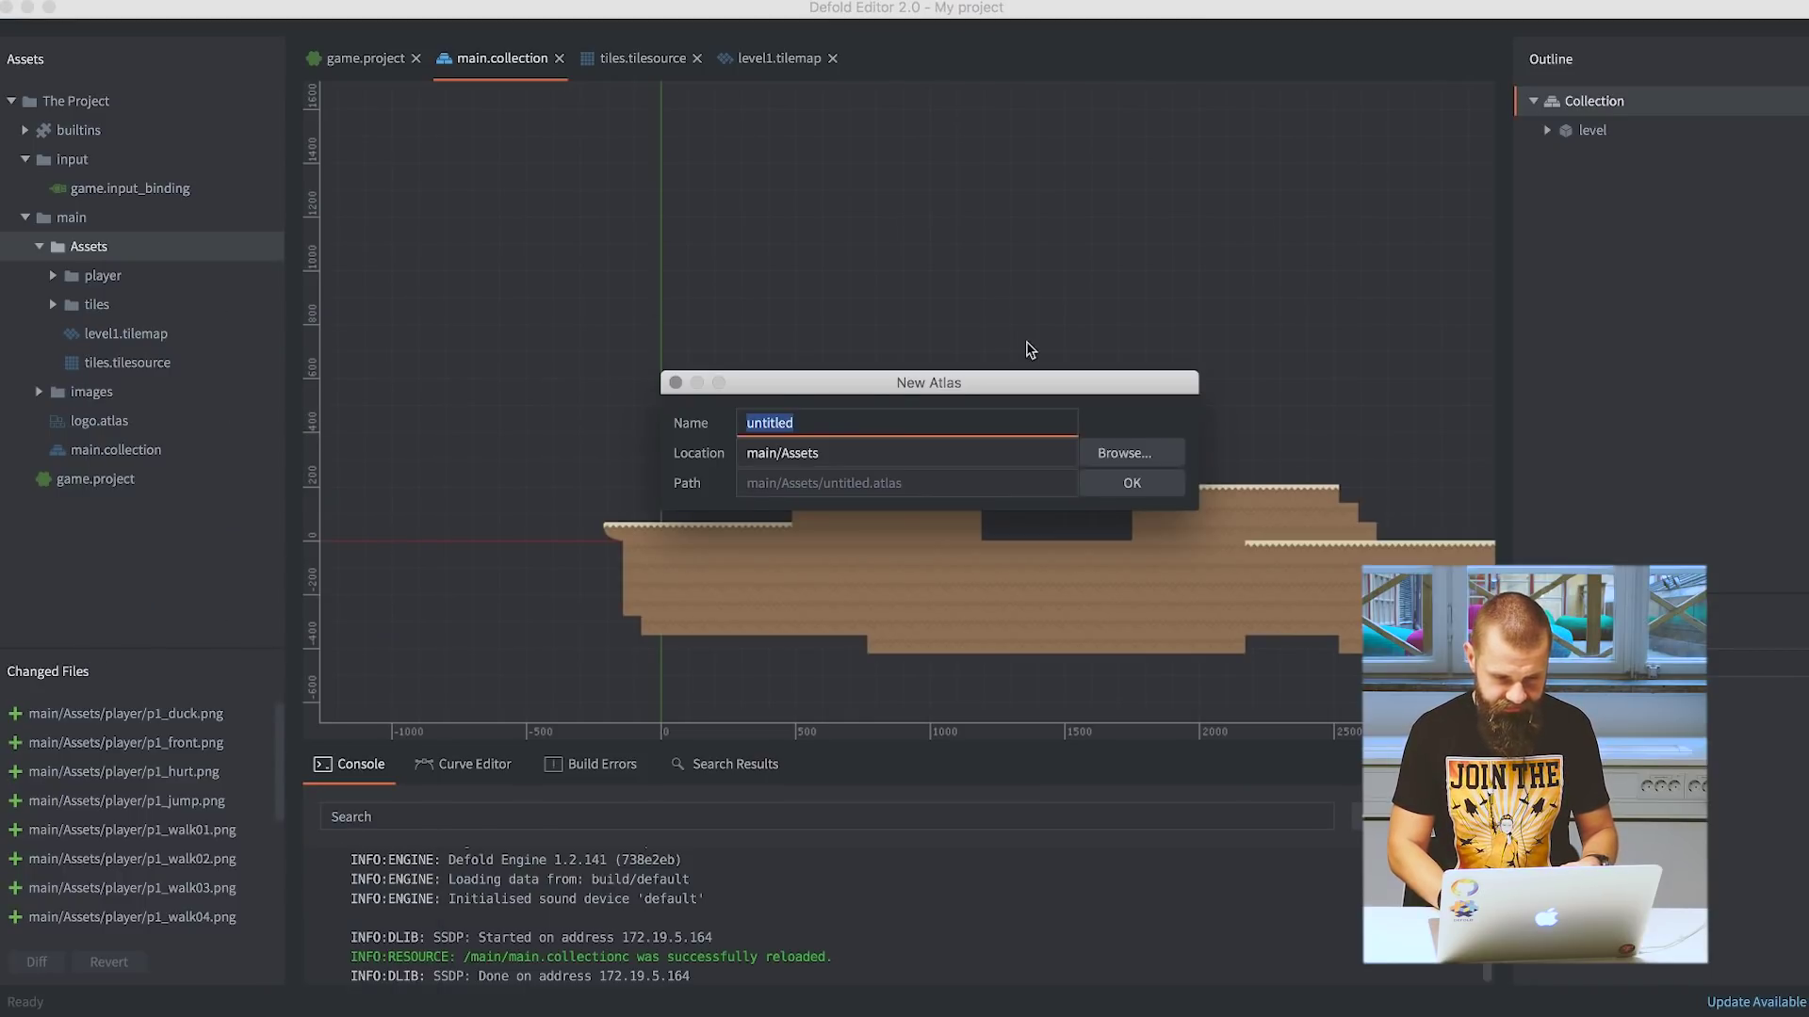
type("player")
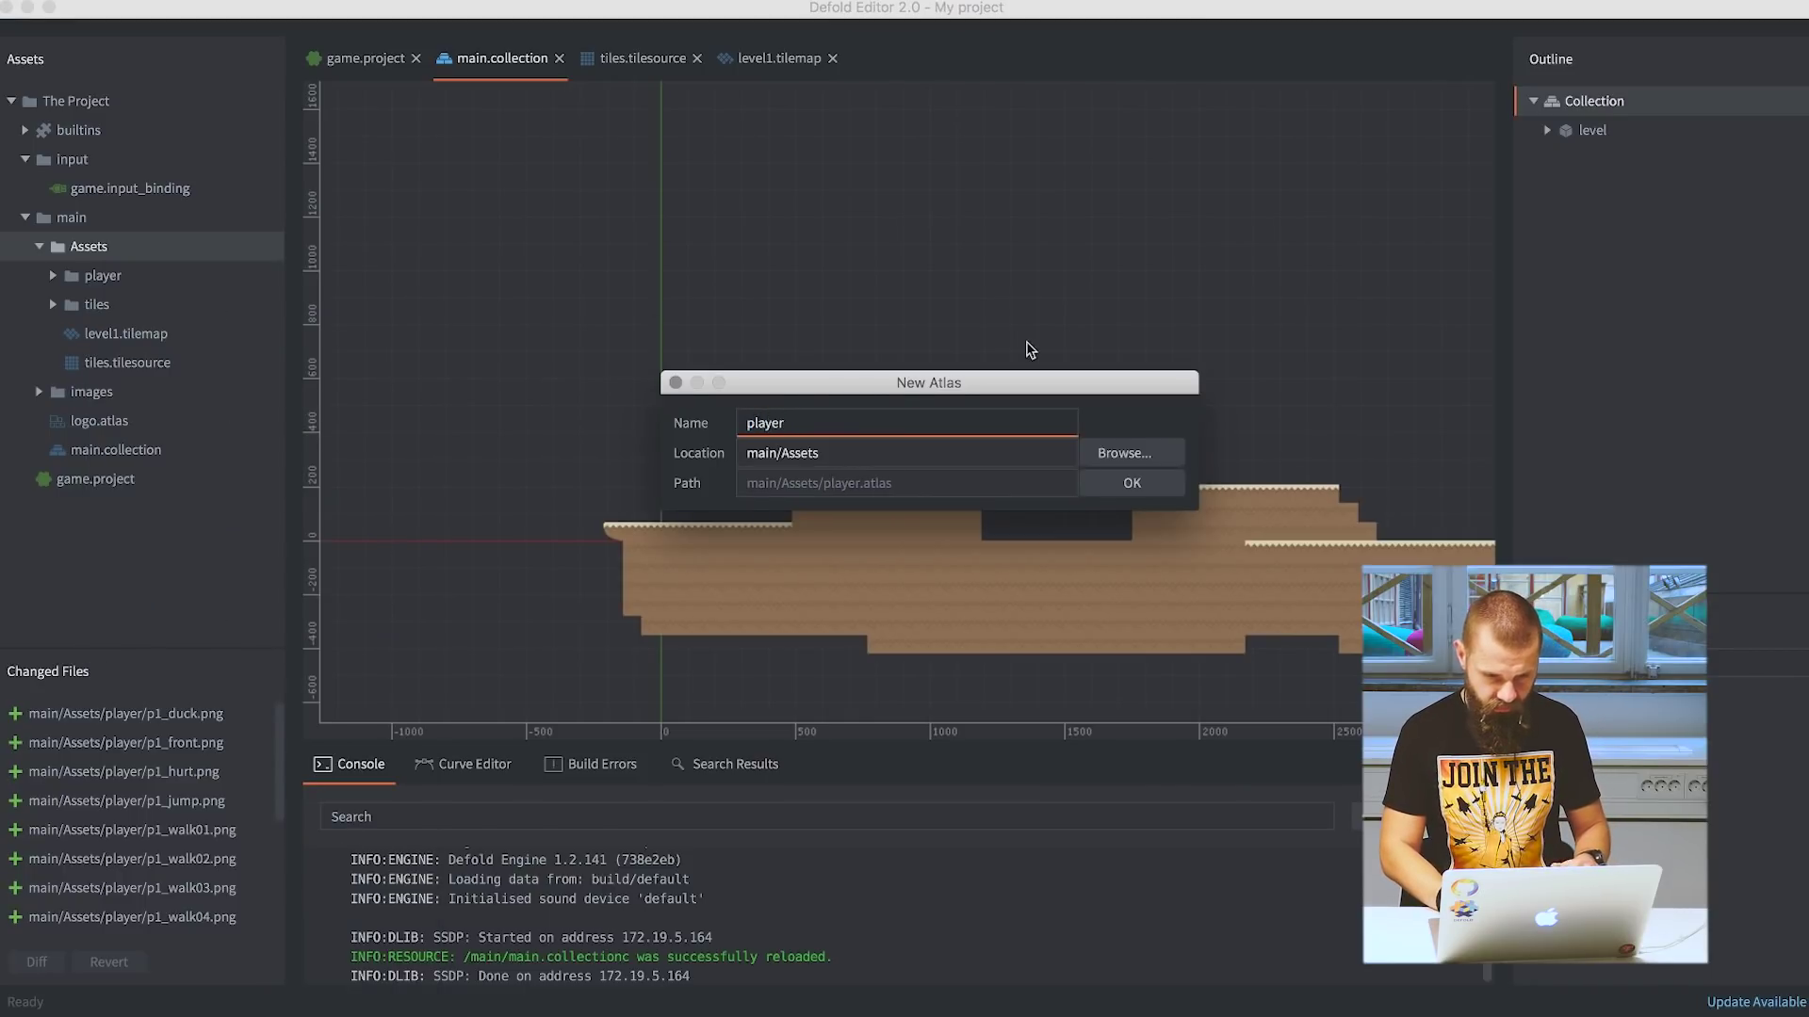
key("Return")
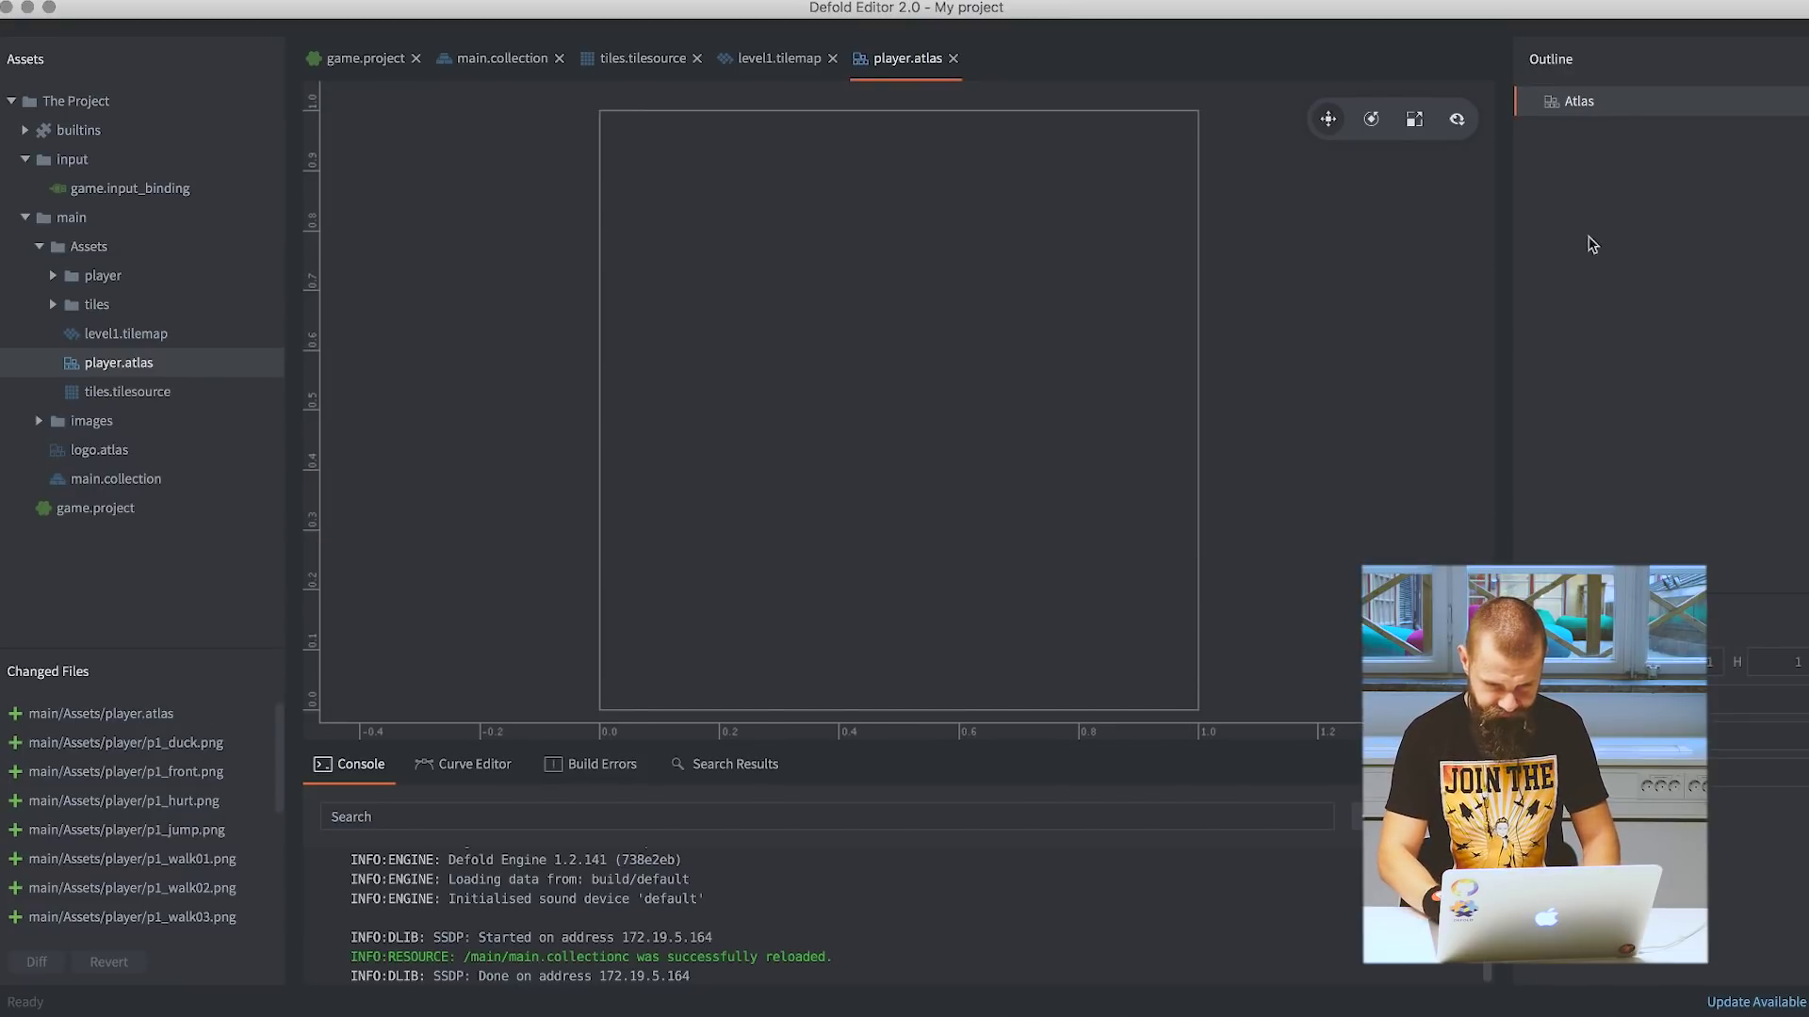
Add an animation group to the player atlas and set its id to player_idle.
right_click(1583, 103)
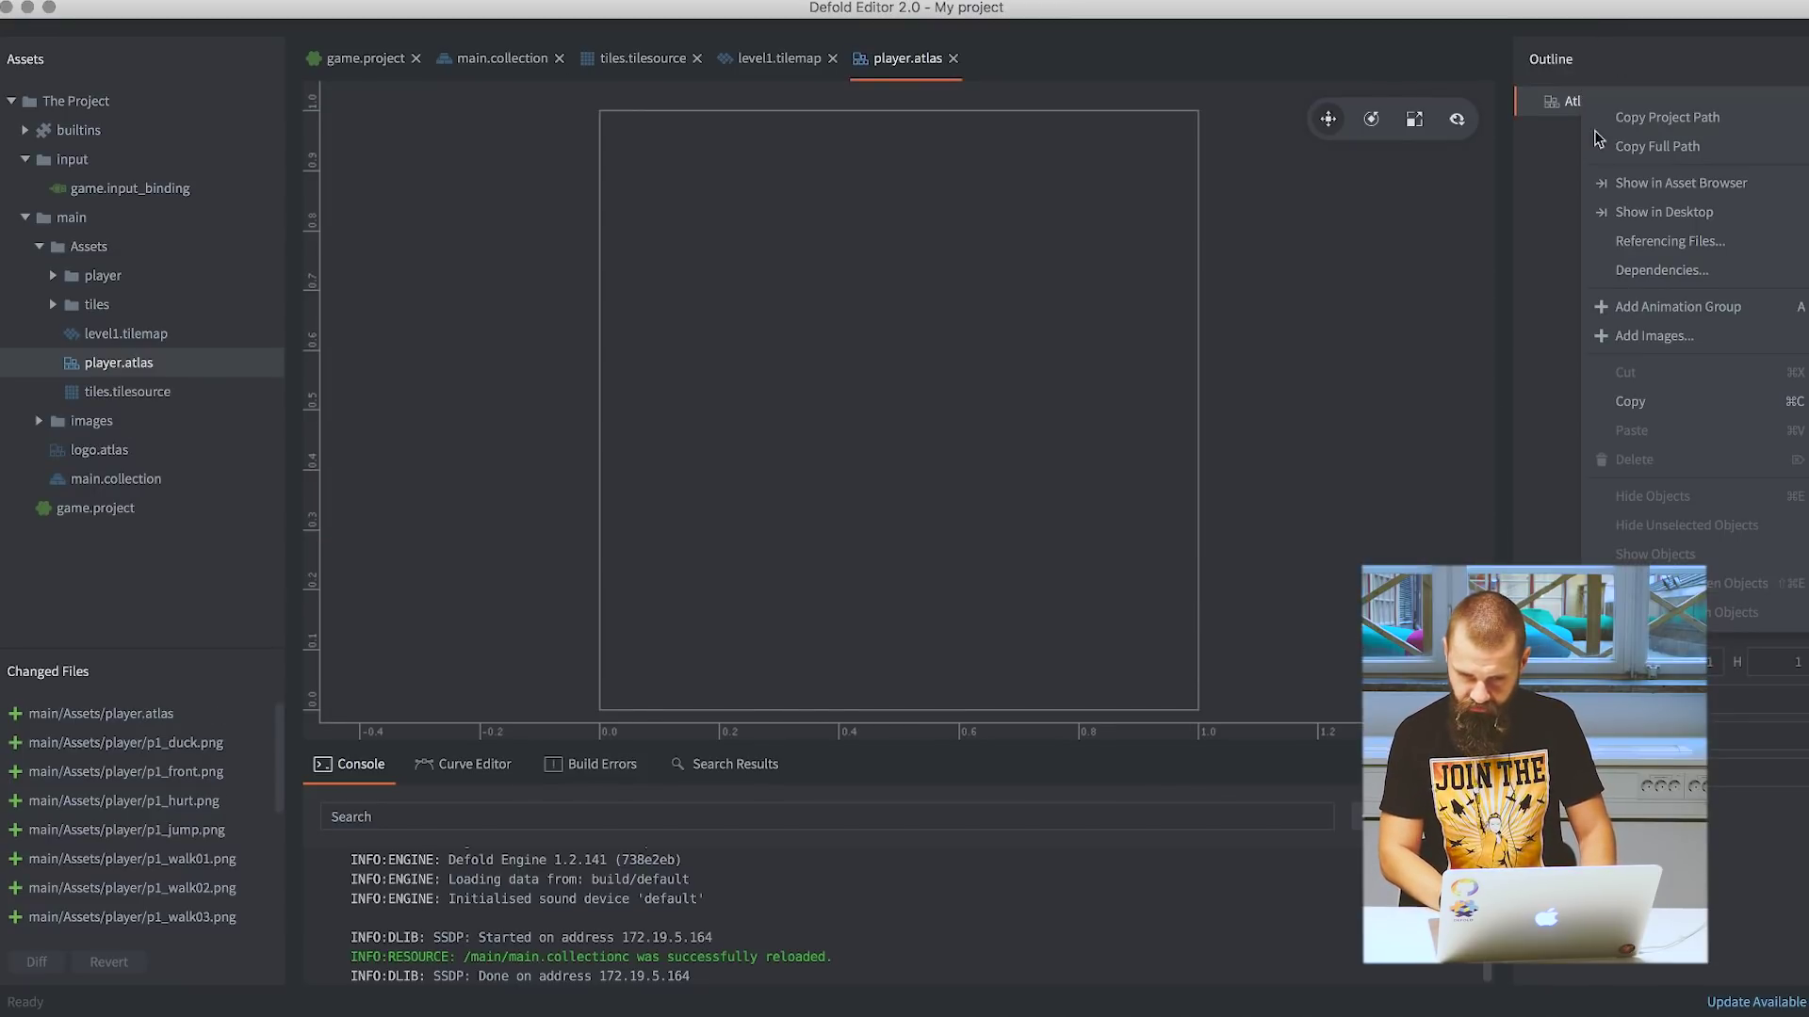
left_click(1684, 306)
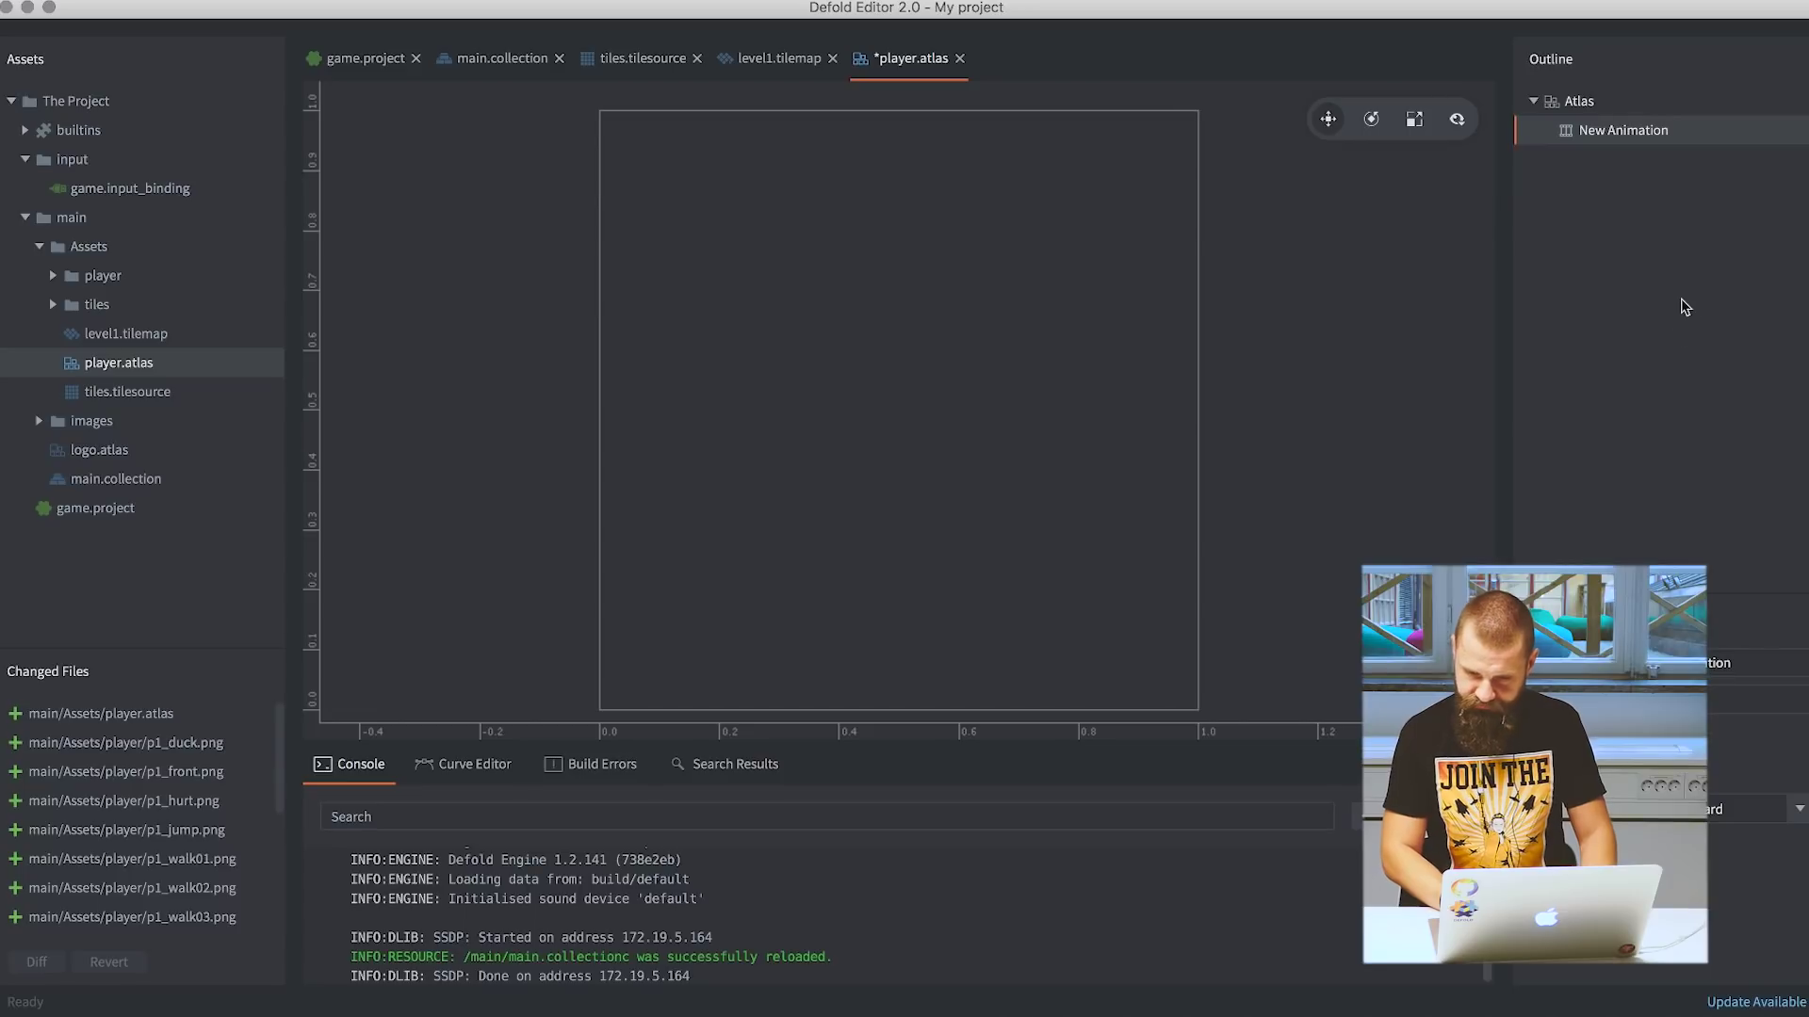
type("player_")
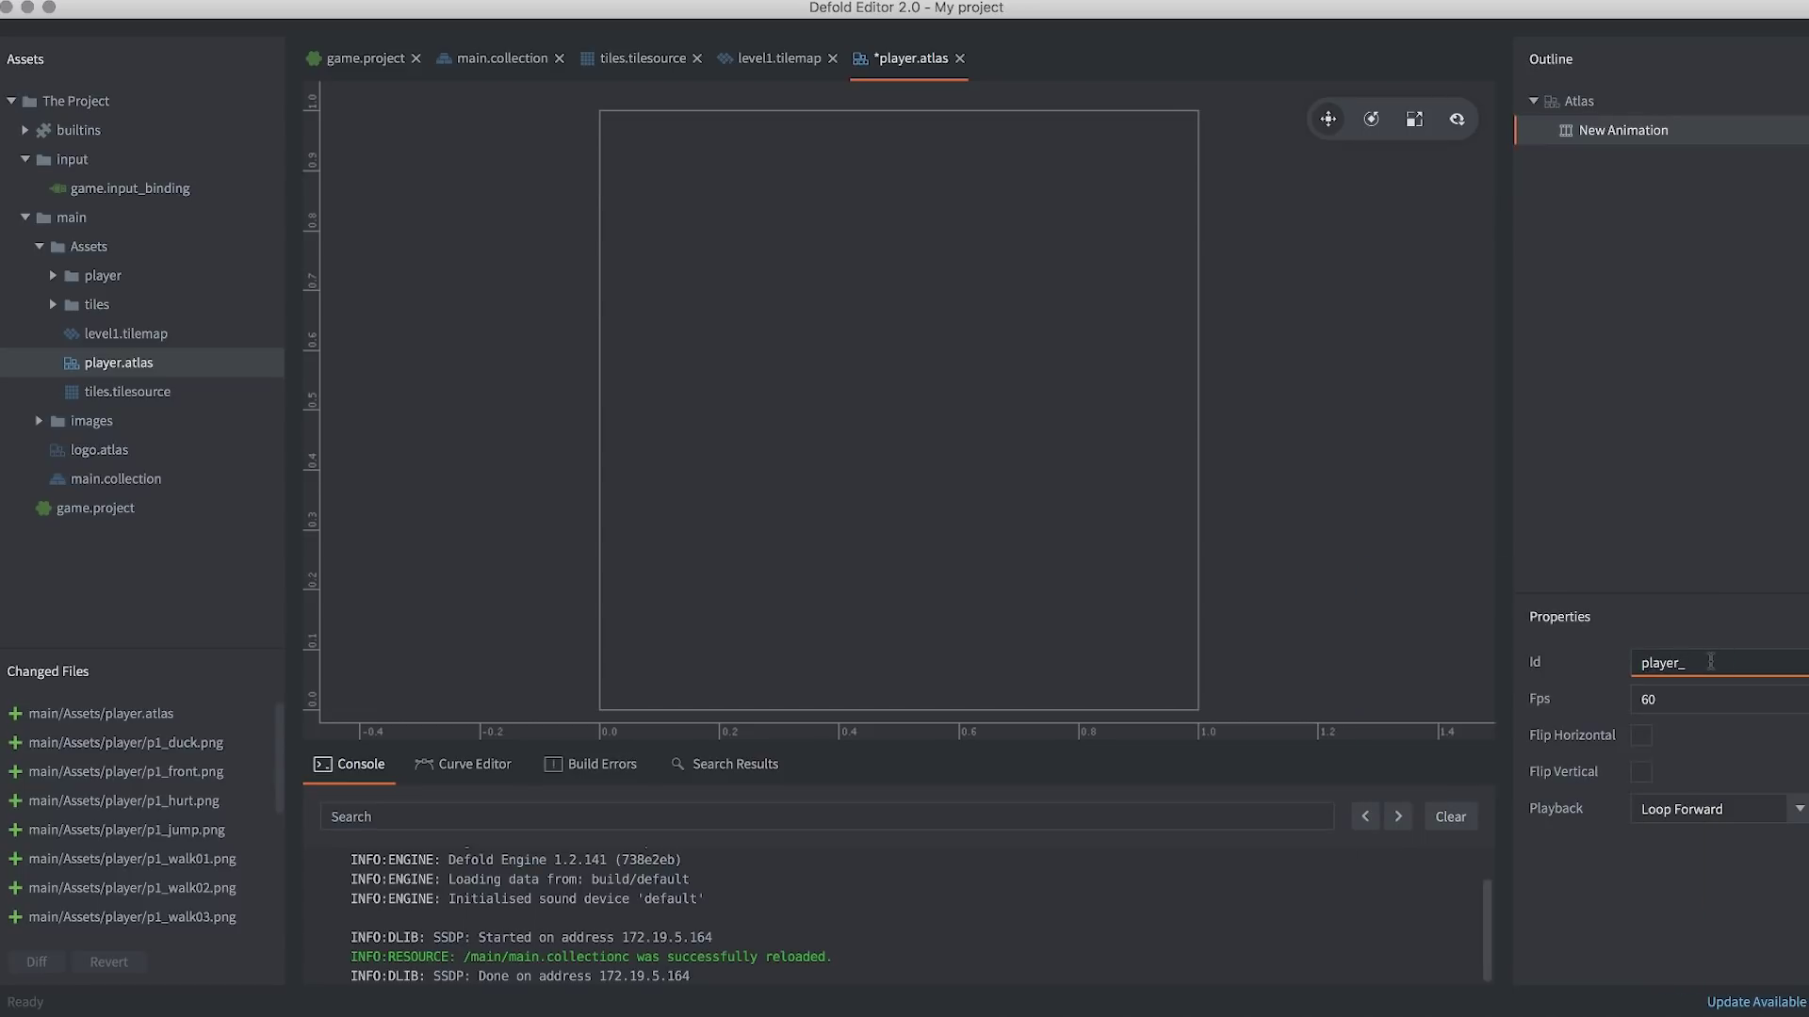
key("Return")
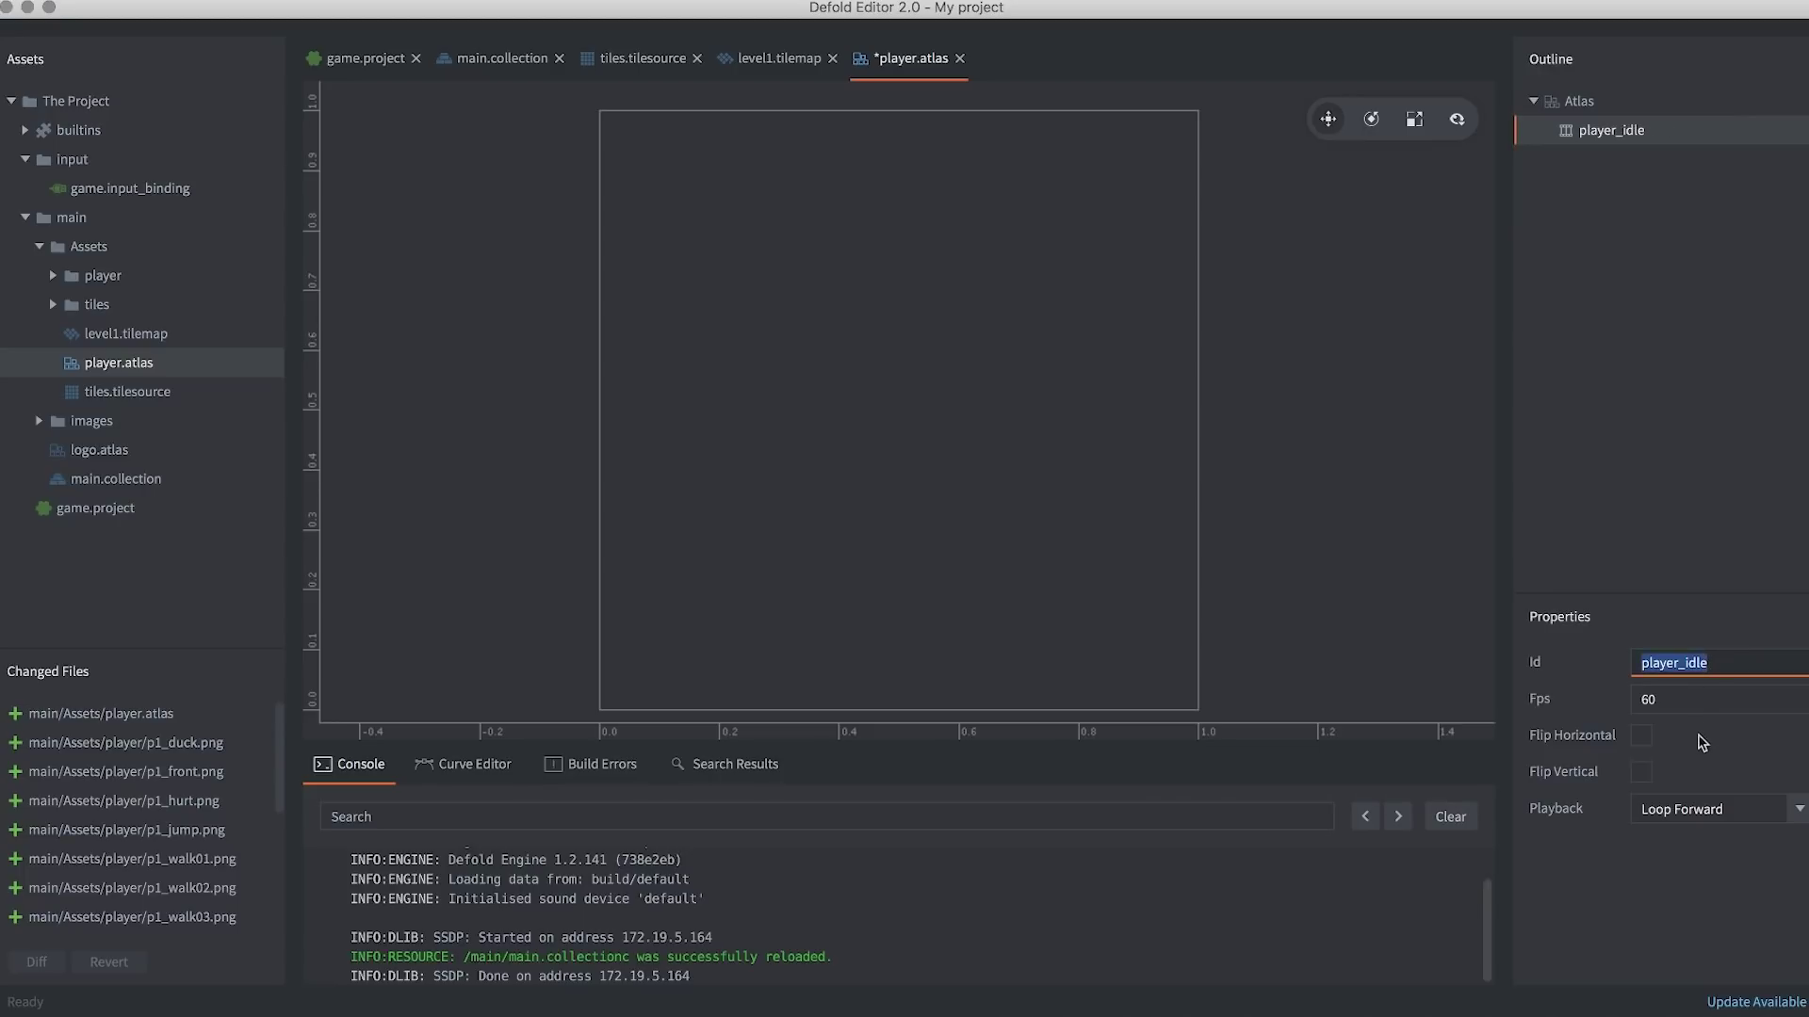
Set the player_idle animation's frame rate to 30 fps, add p1_front.png to it, and save the atlas.
key("Tab")
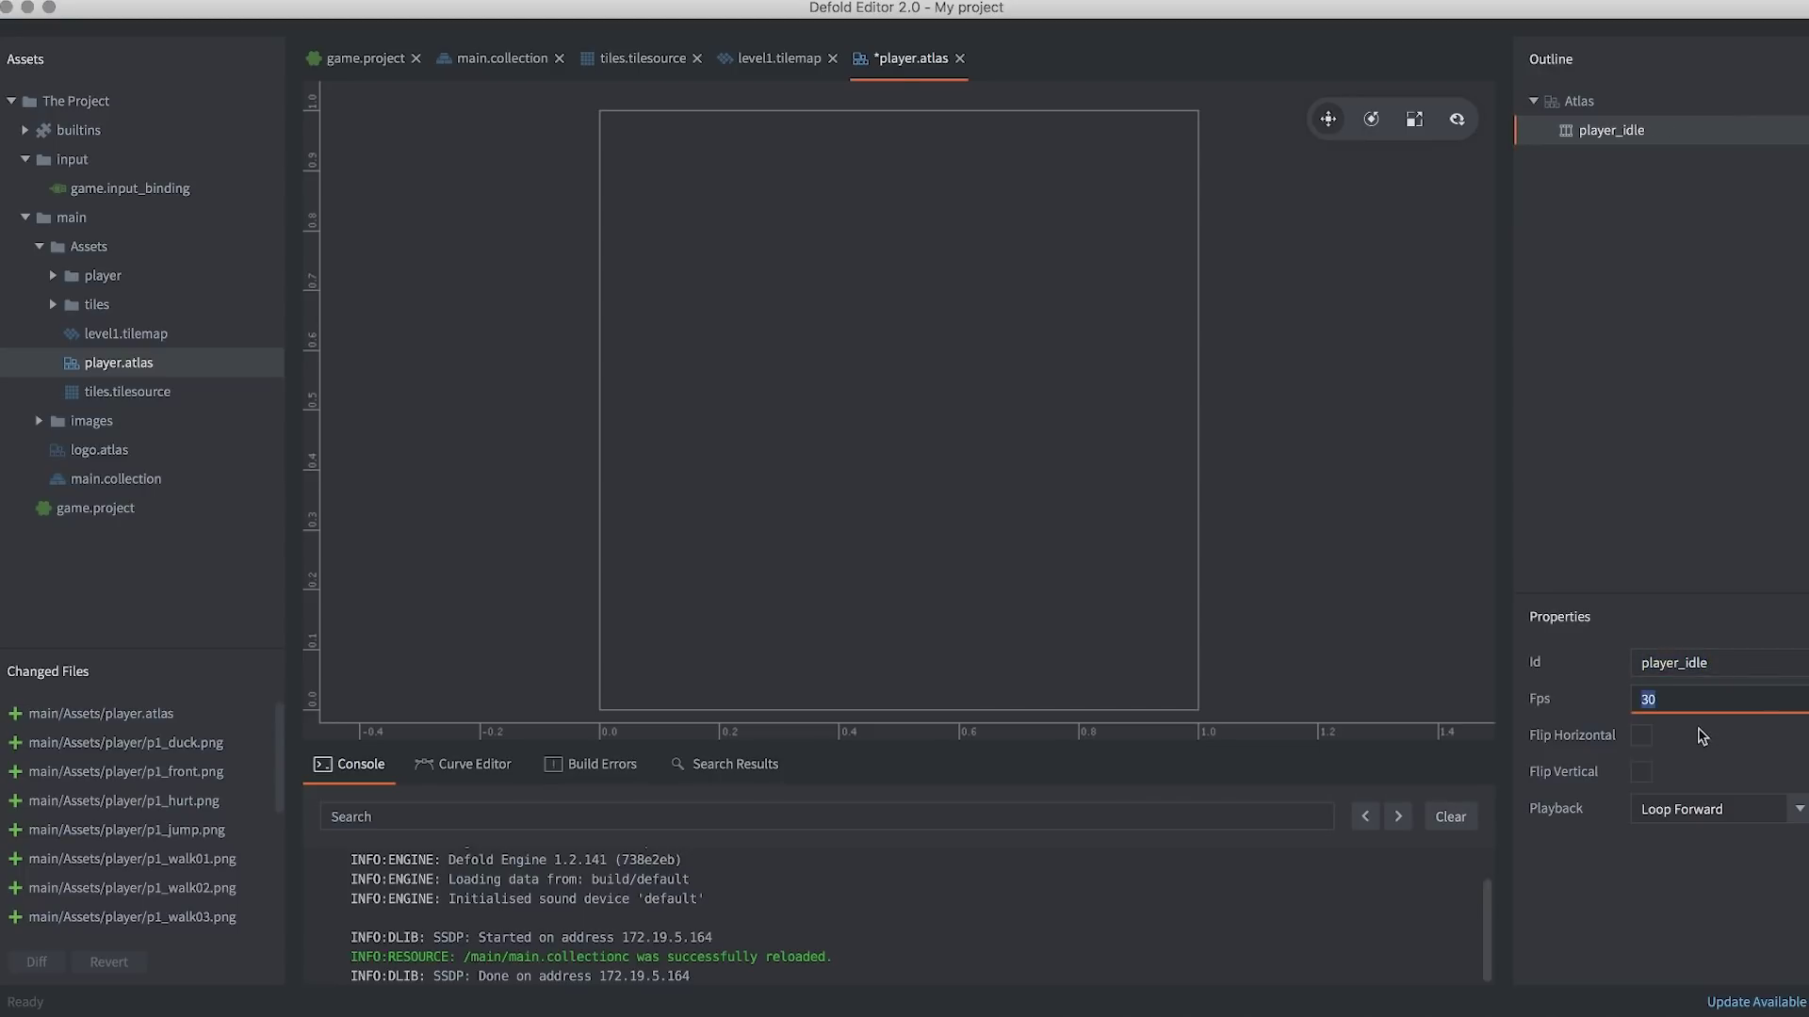
right_click(1620, 129)
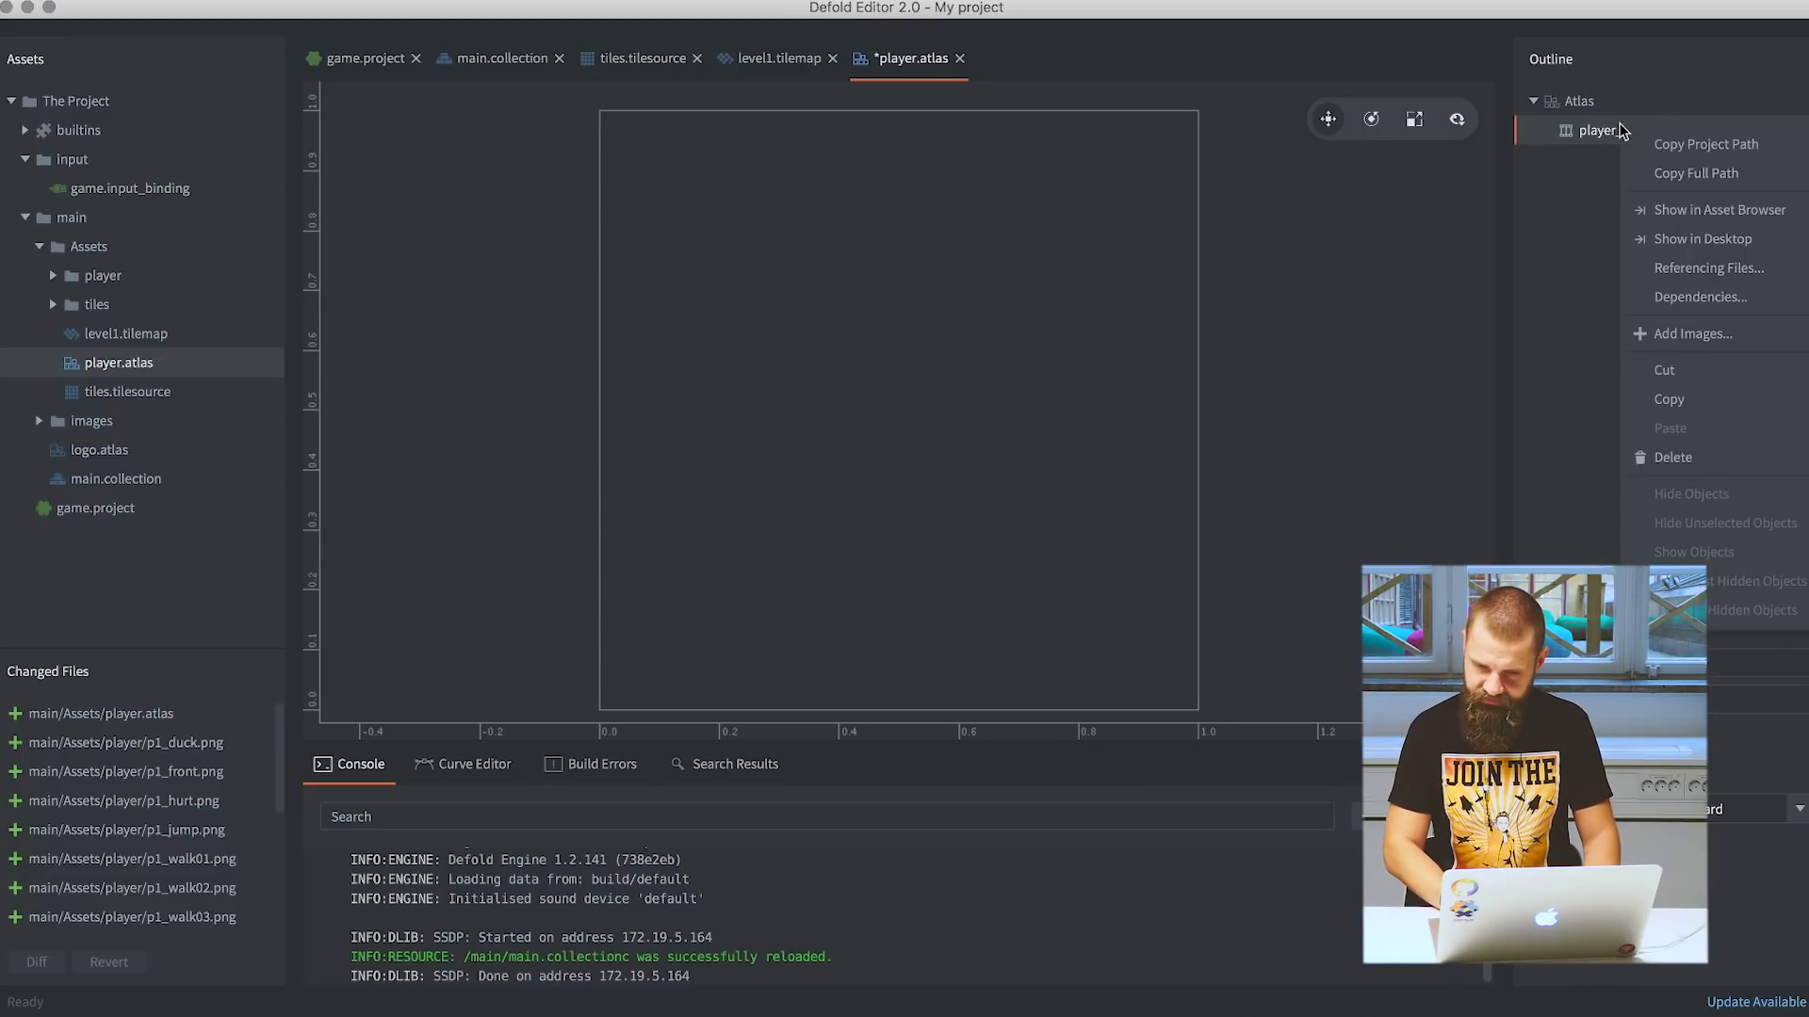
left_click(1666, 338)
type("player")
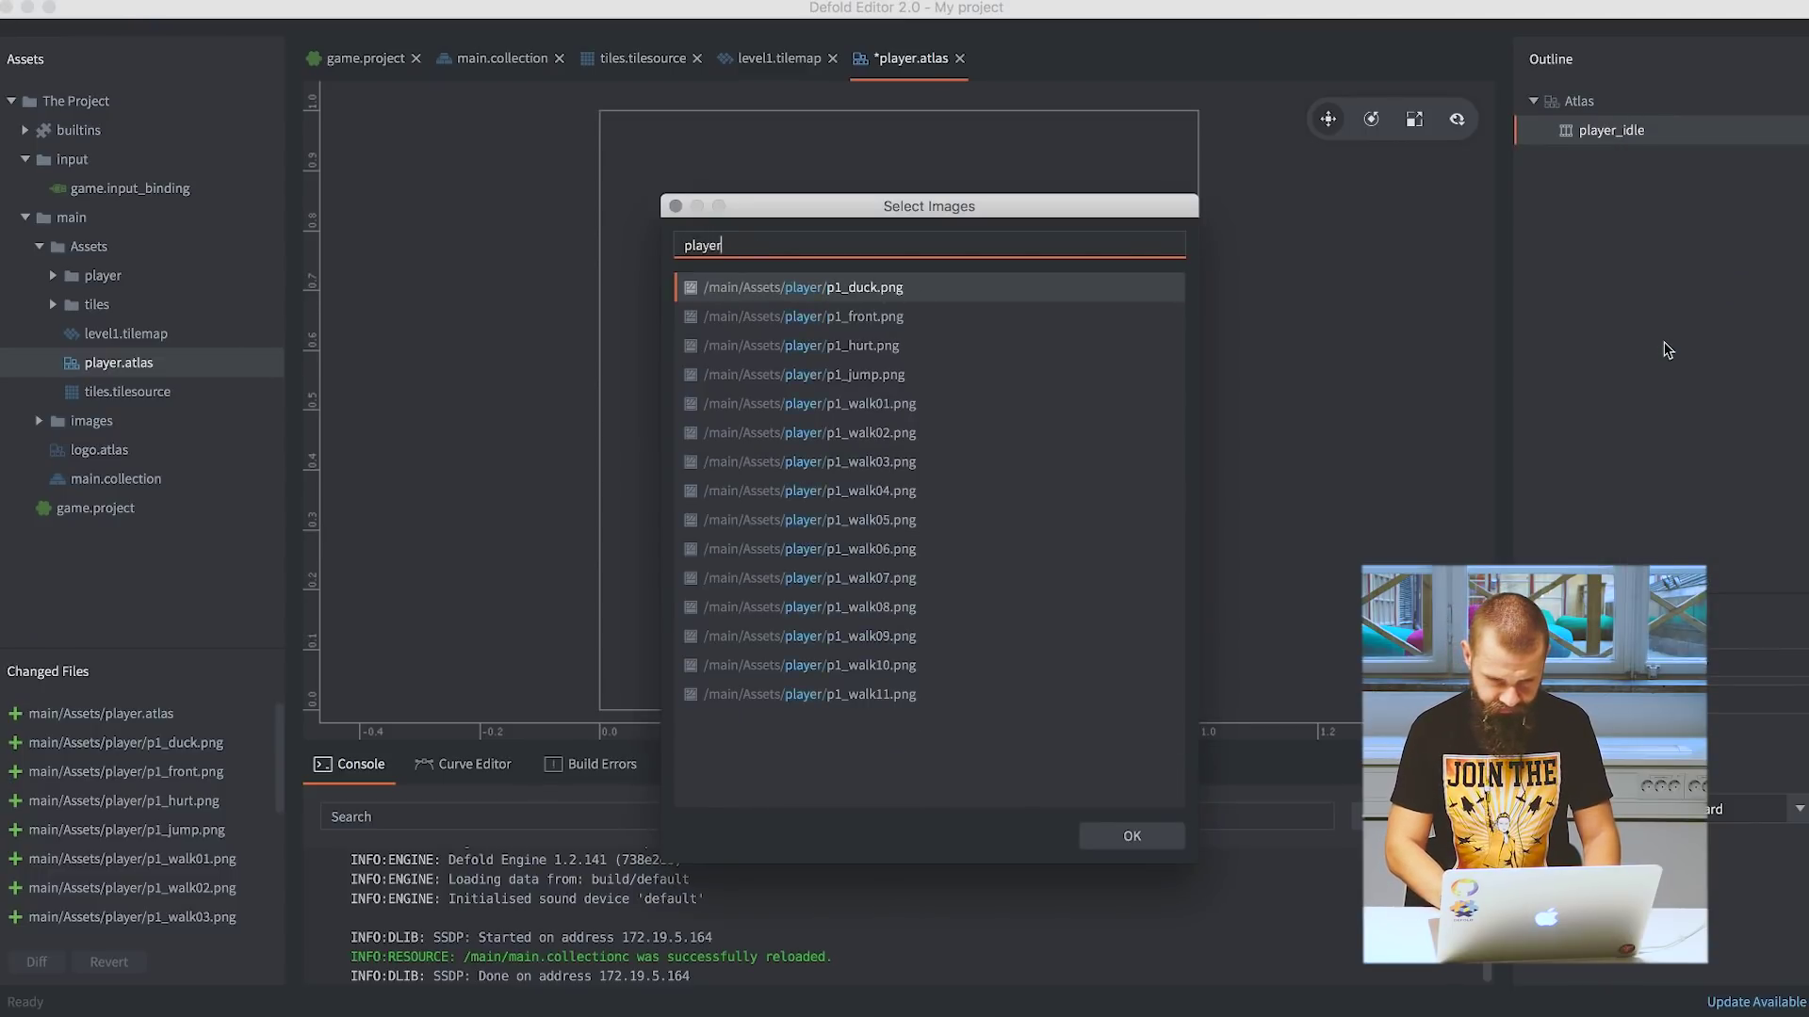
left_click(910, 321)
left_click(1131, 837)
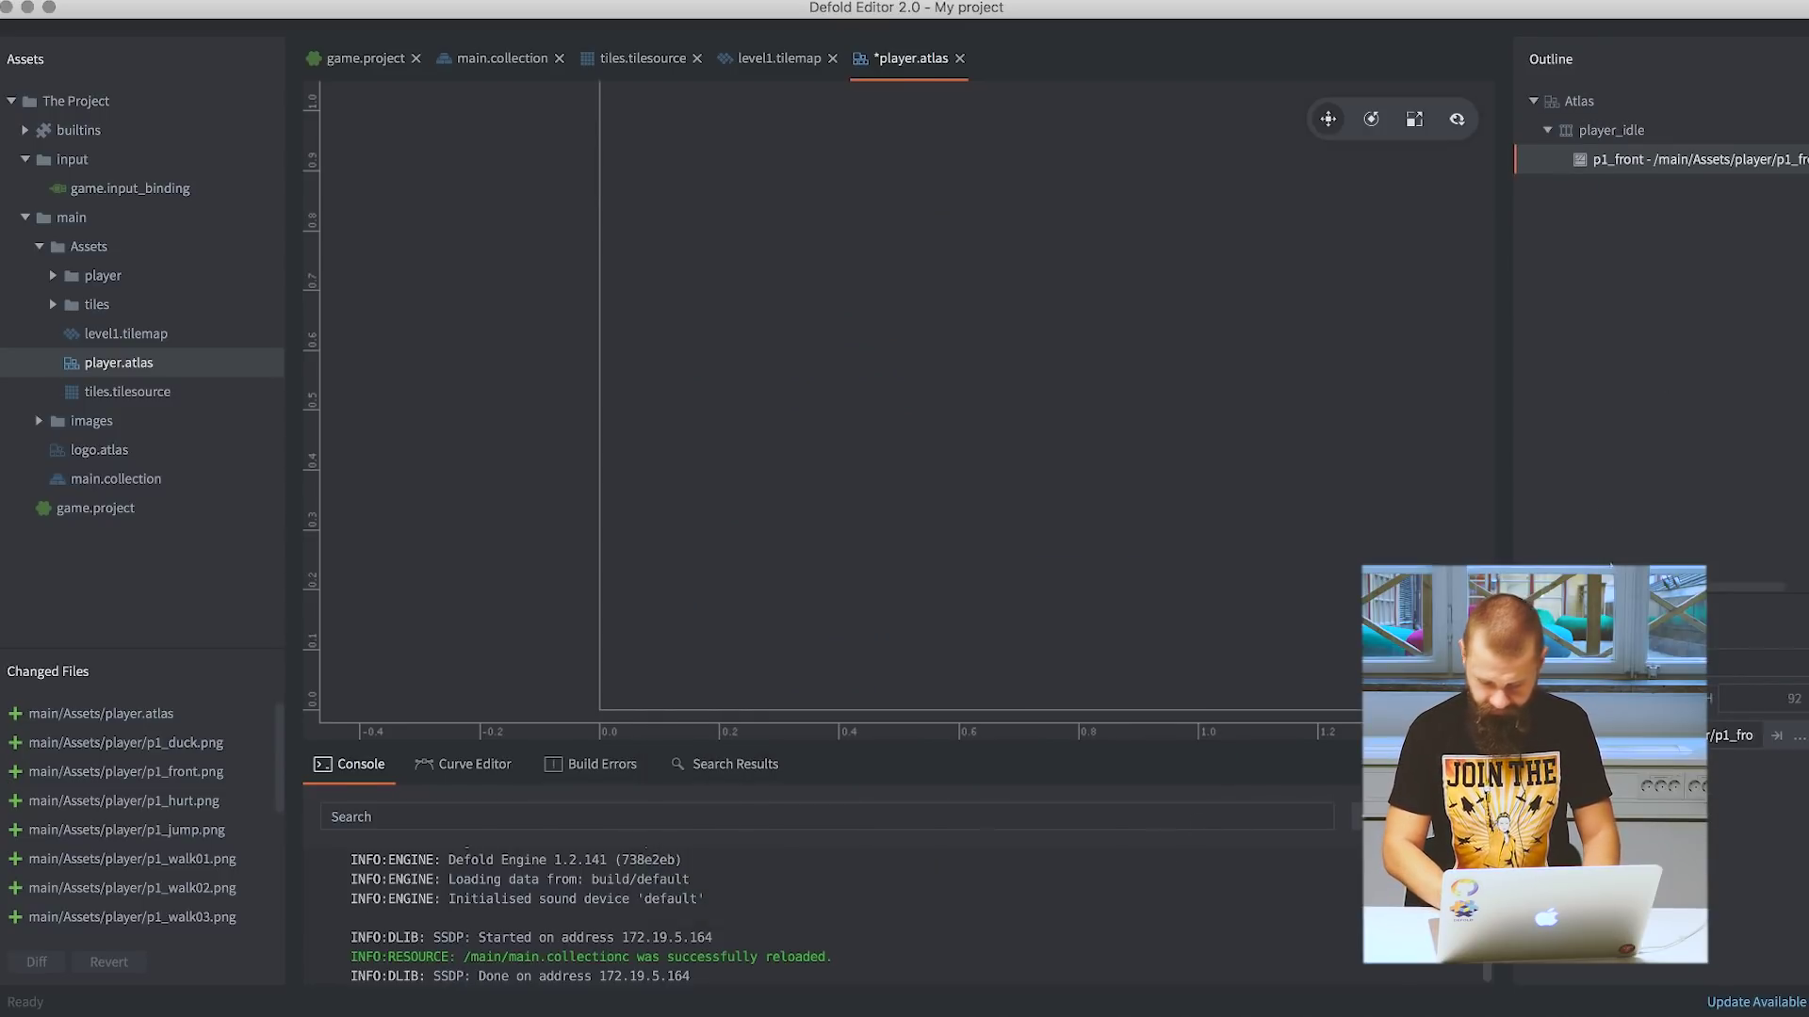
key("super+s")
Add a second animation group to the player atlas with id player_run and a frame rate of 30 fps.
left_click(1579, 102)
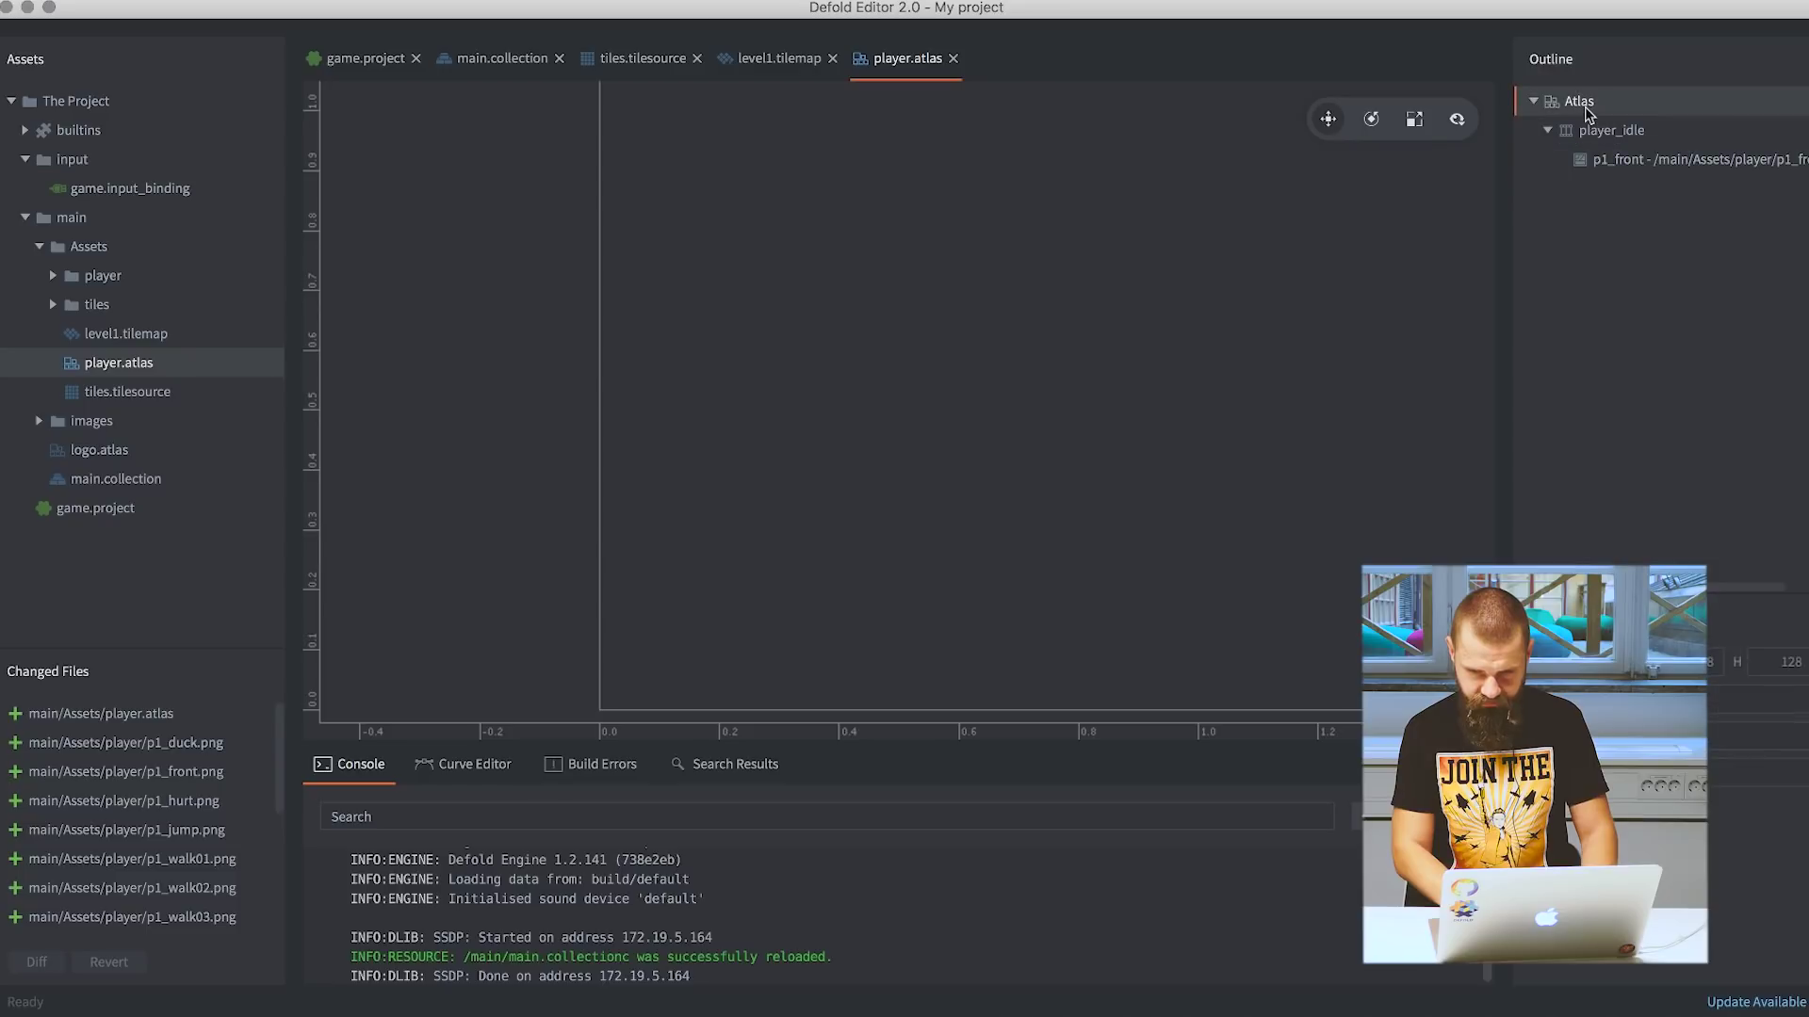
right_click(1585, 105)
left_click(1681, 318)
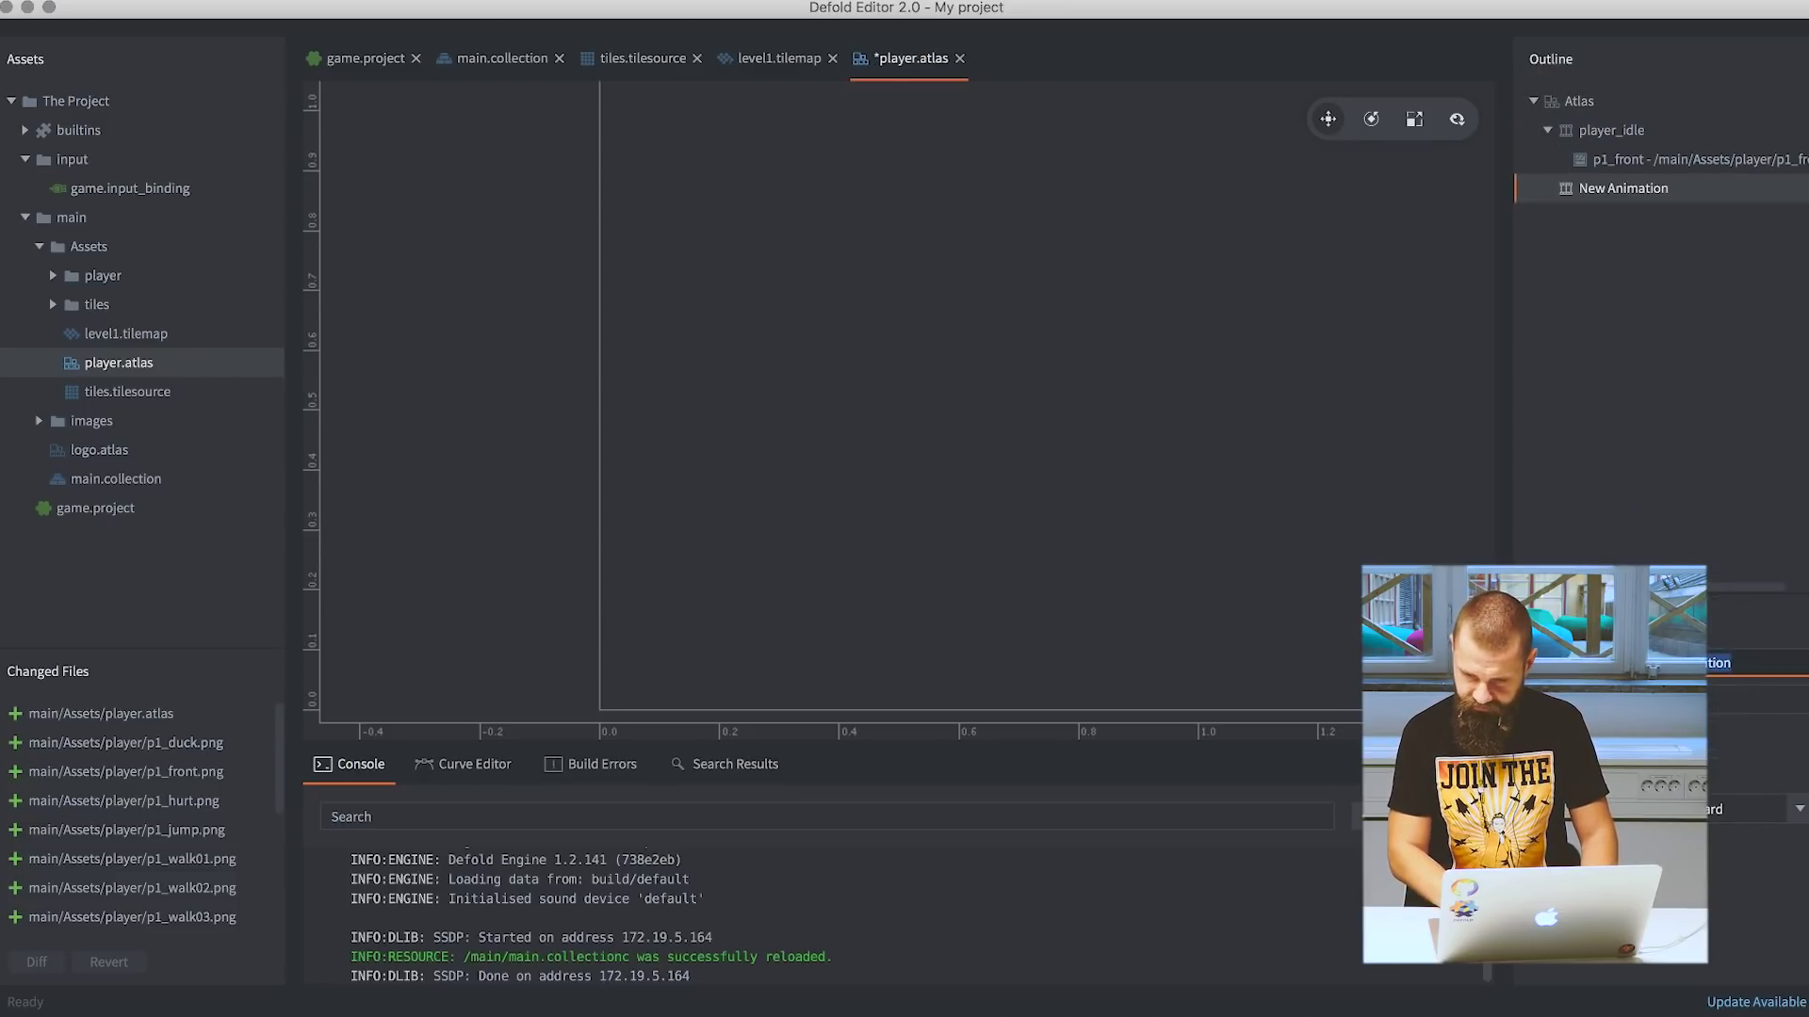
type("player_run")
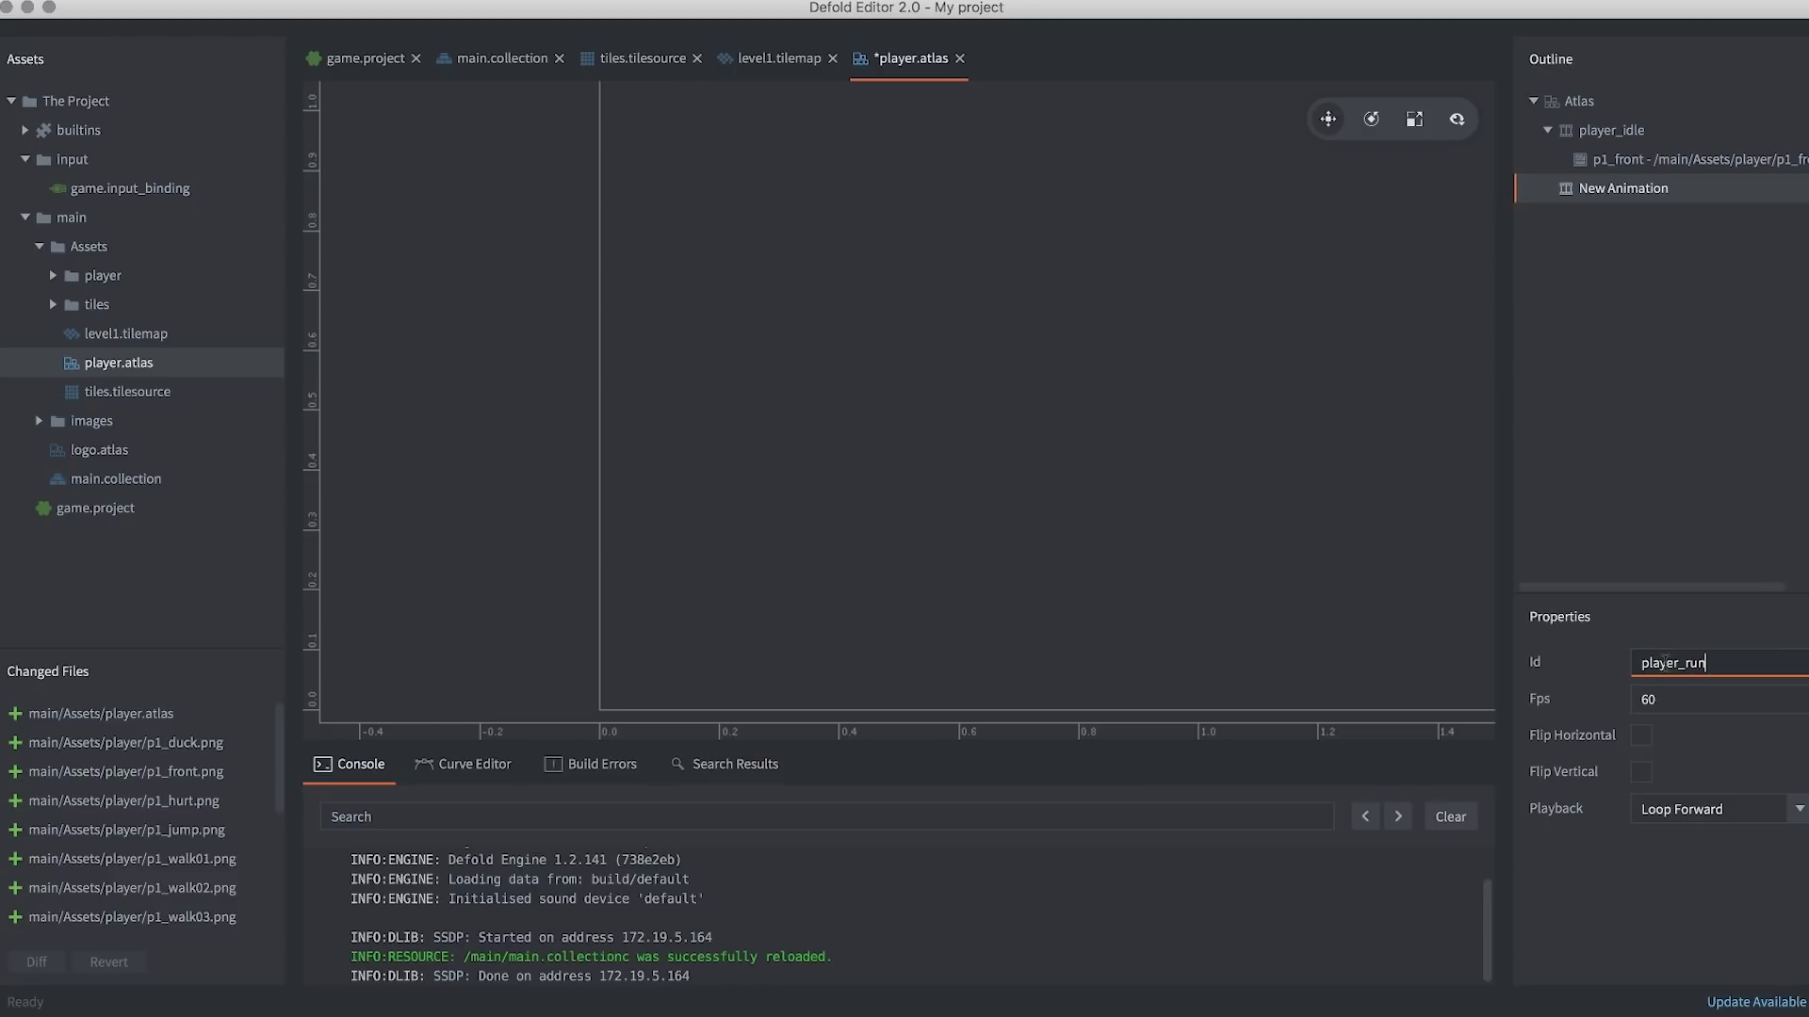
key("Tab")
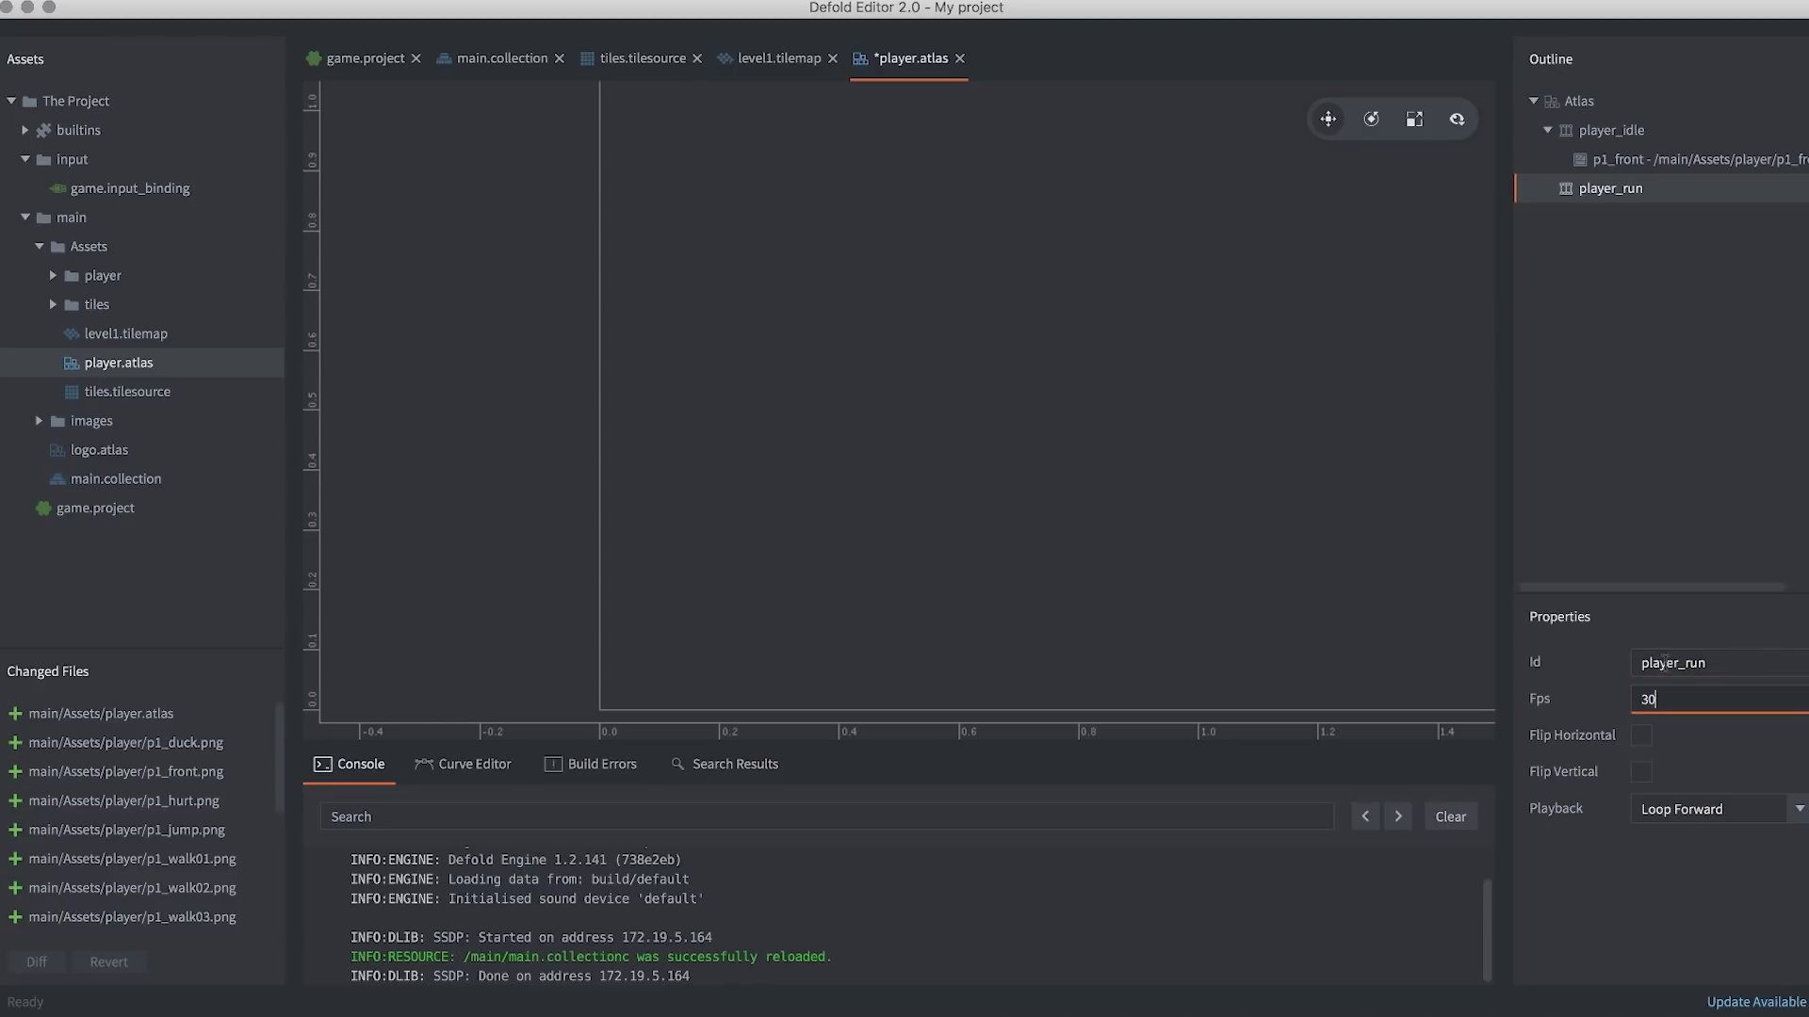
Add the images p1_walk01.png through p1_walk11.png to the player_run animation and save the atlas.
right_click(1600, 196)
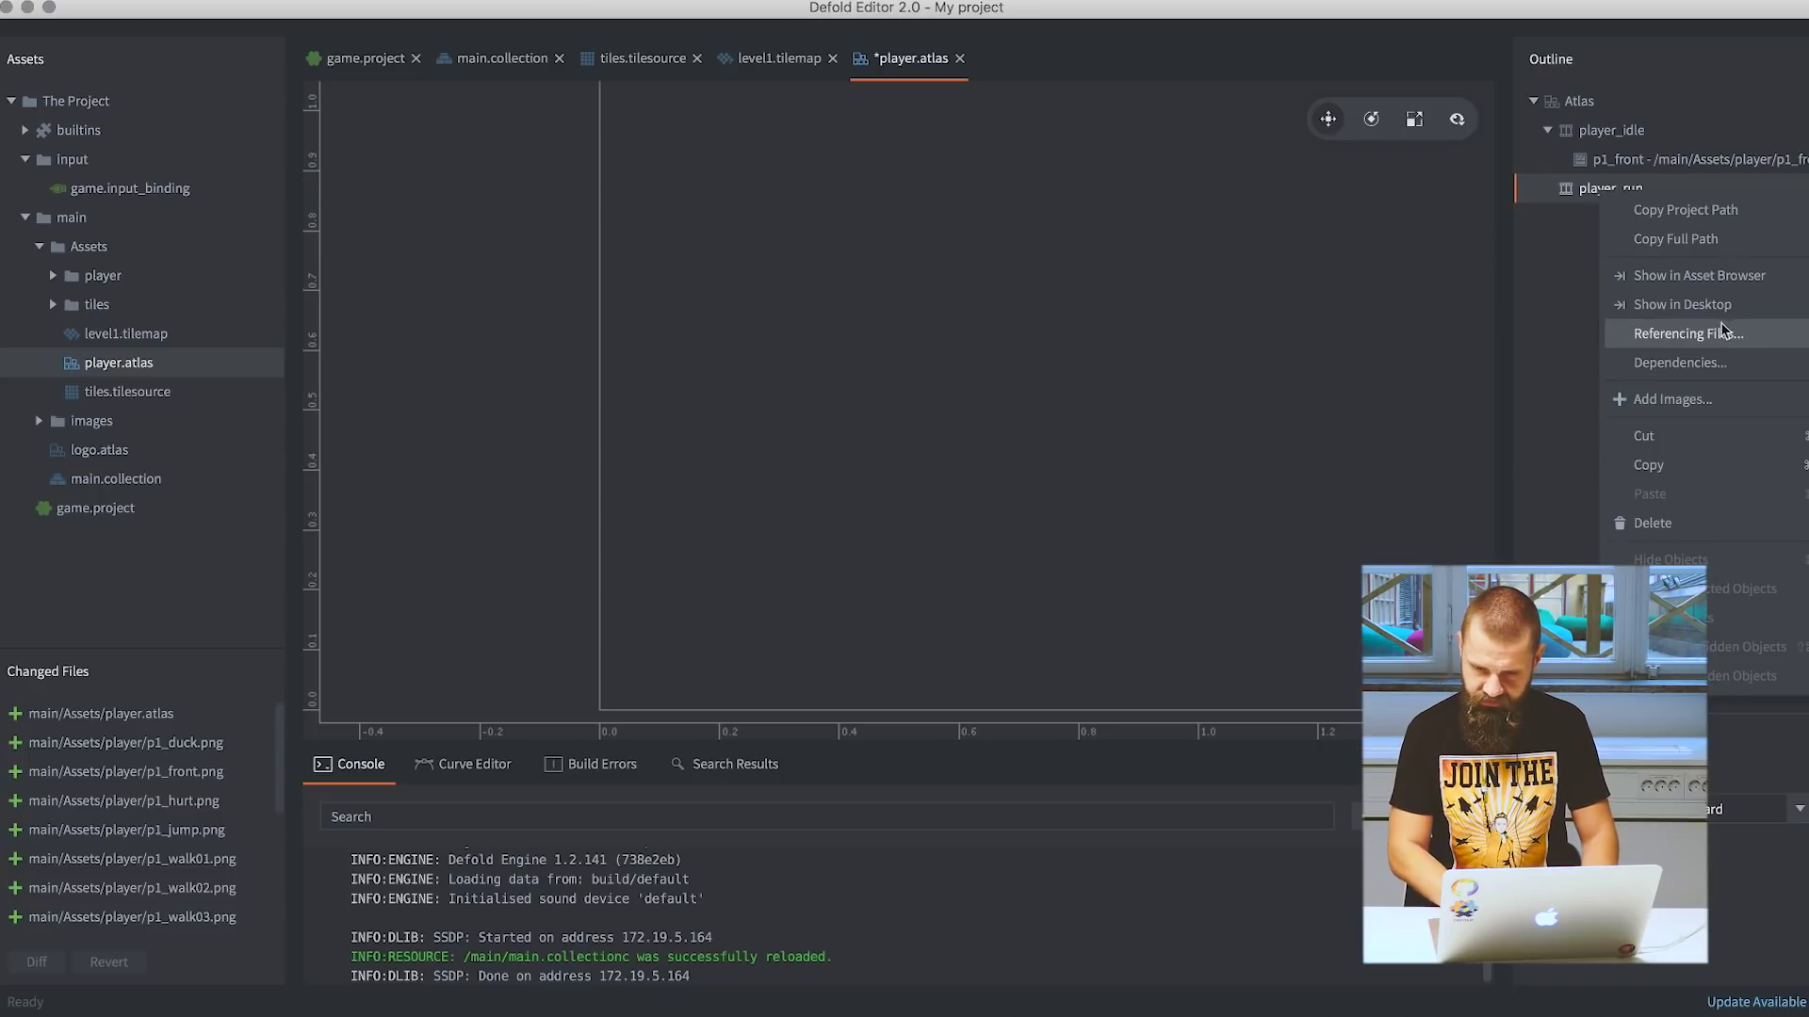
left_click(1684, 399)
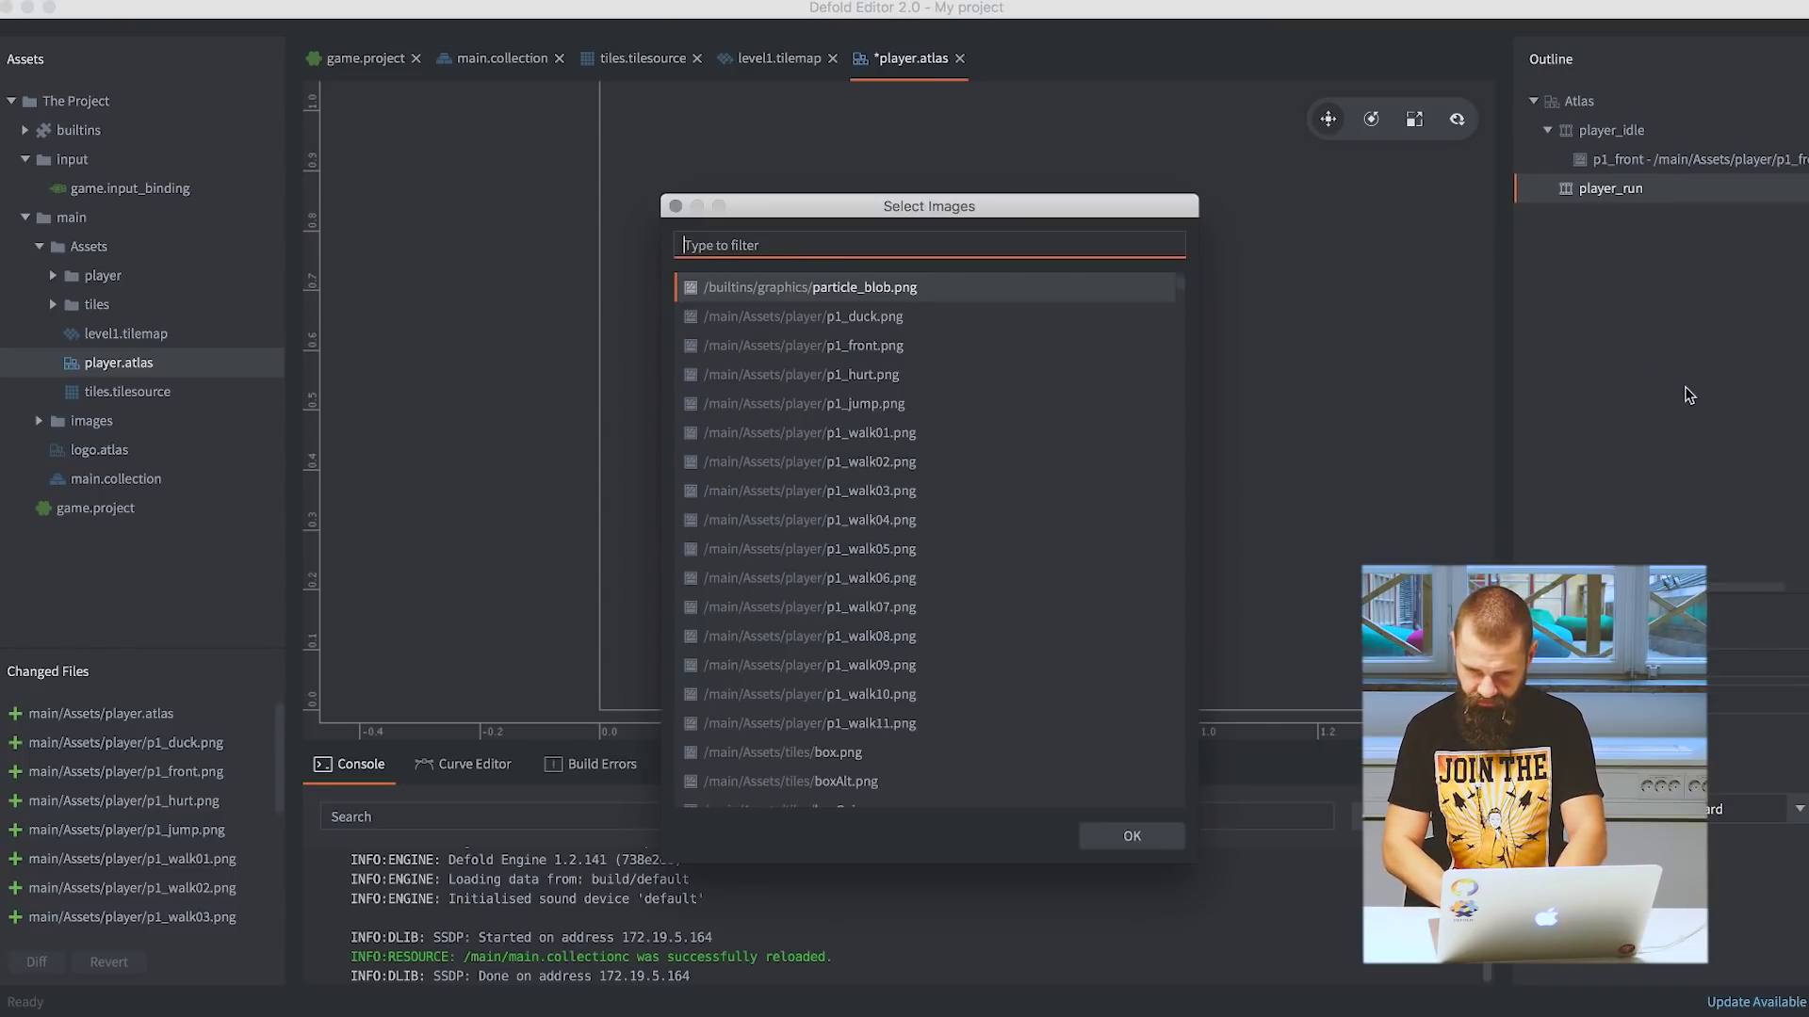
type("player")
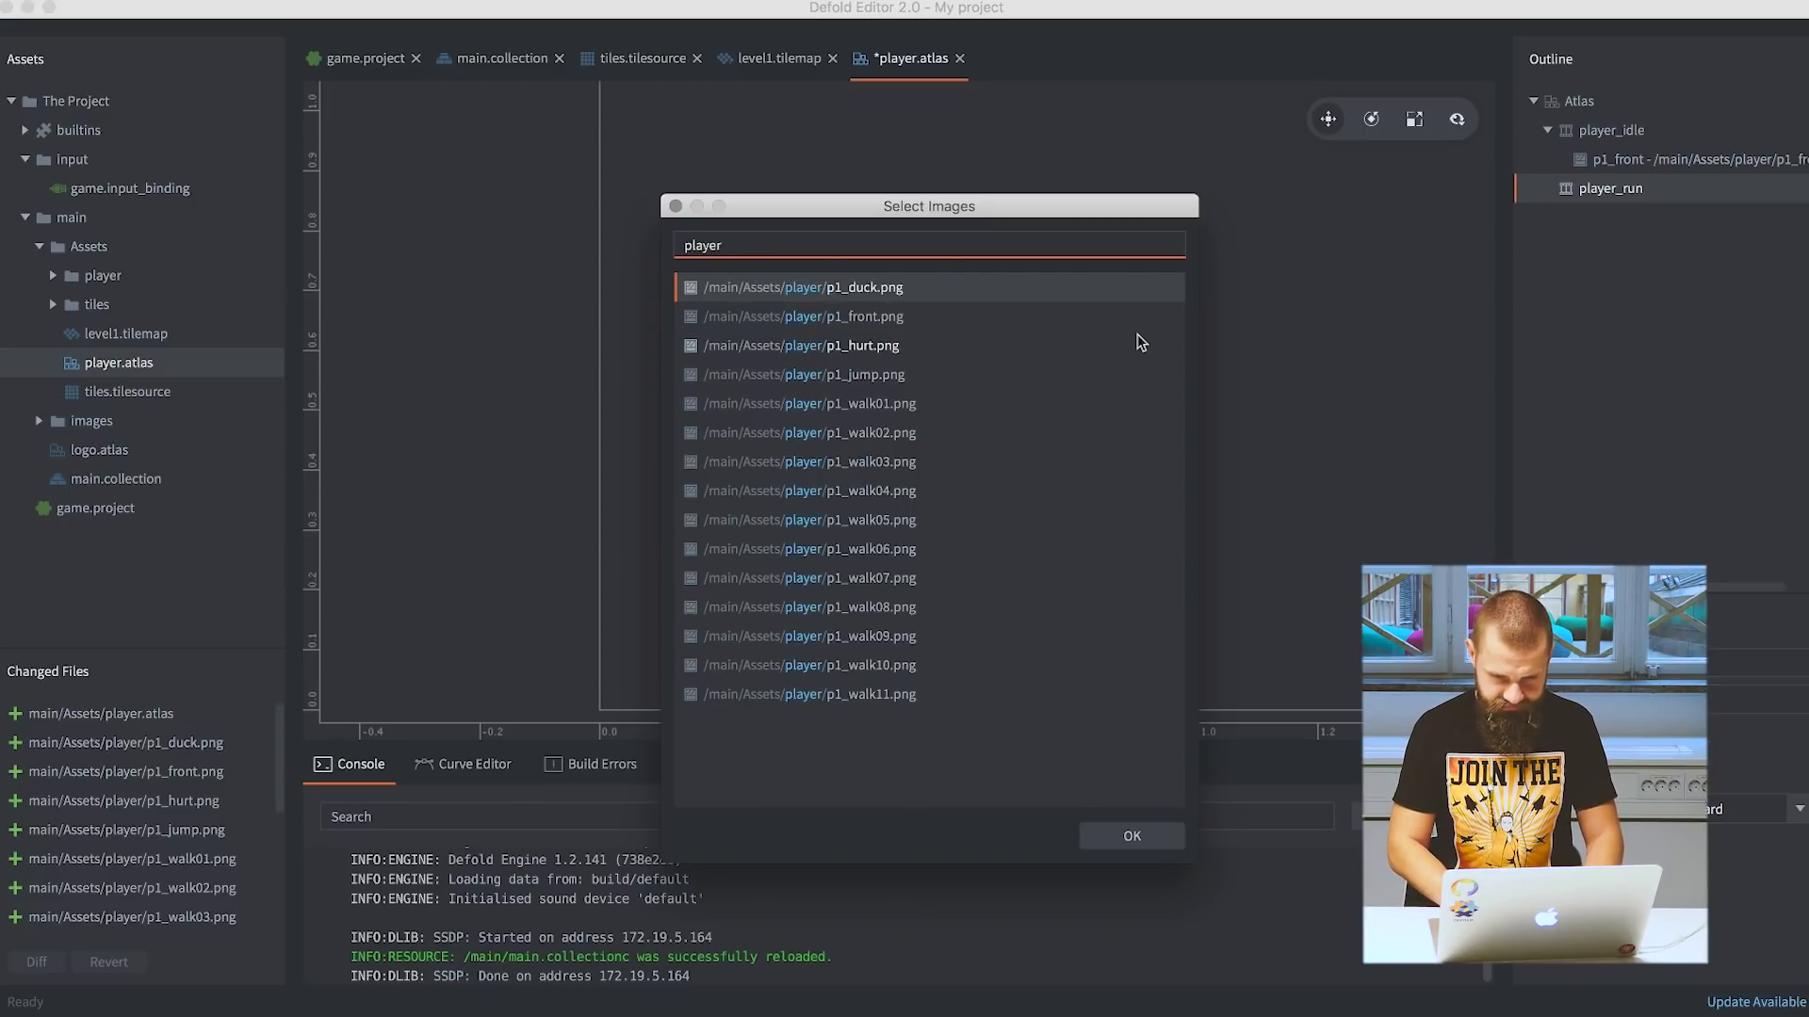
left_click(876, 404)
left_click(893, 695, "shift")
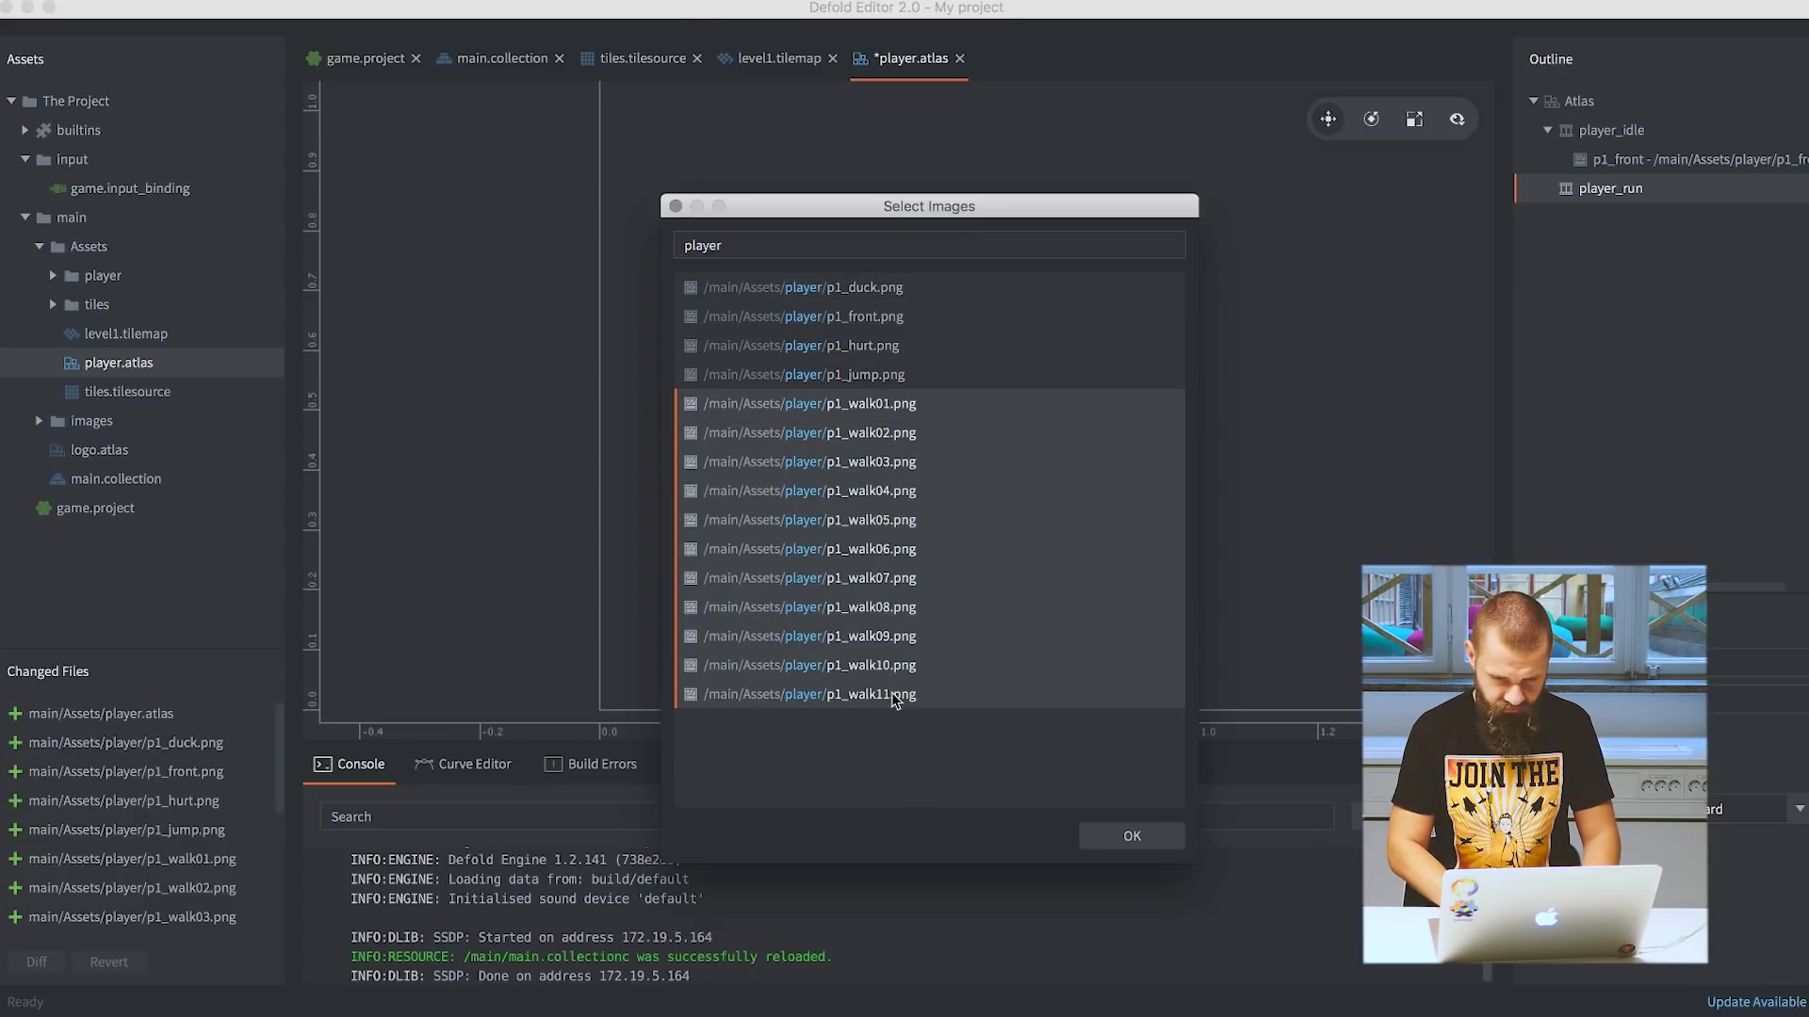
left_click(1129, 837)
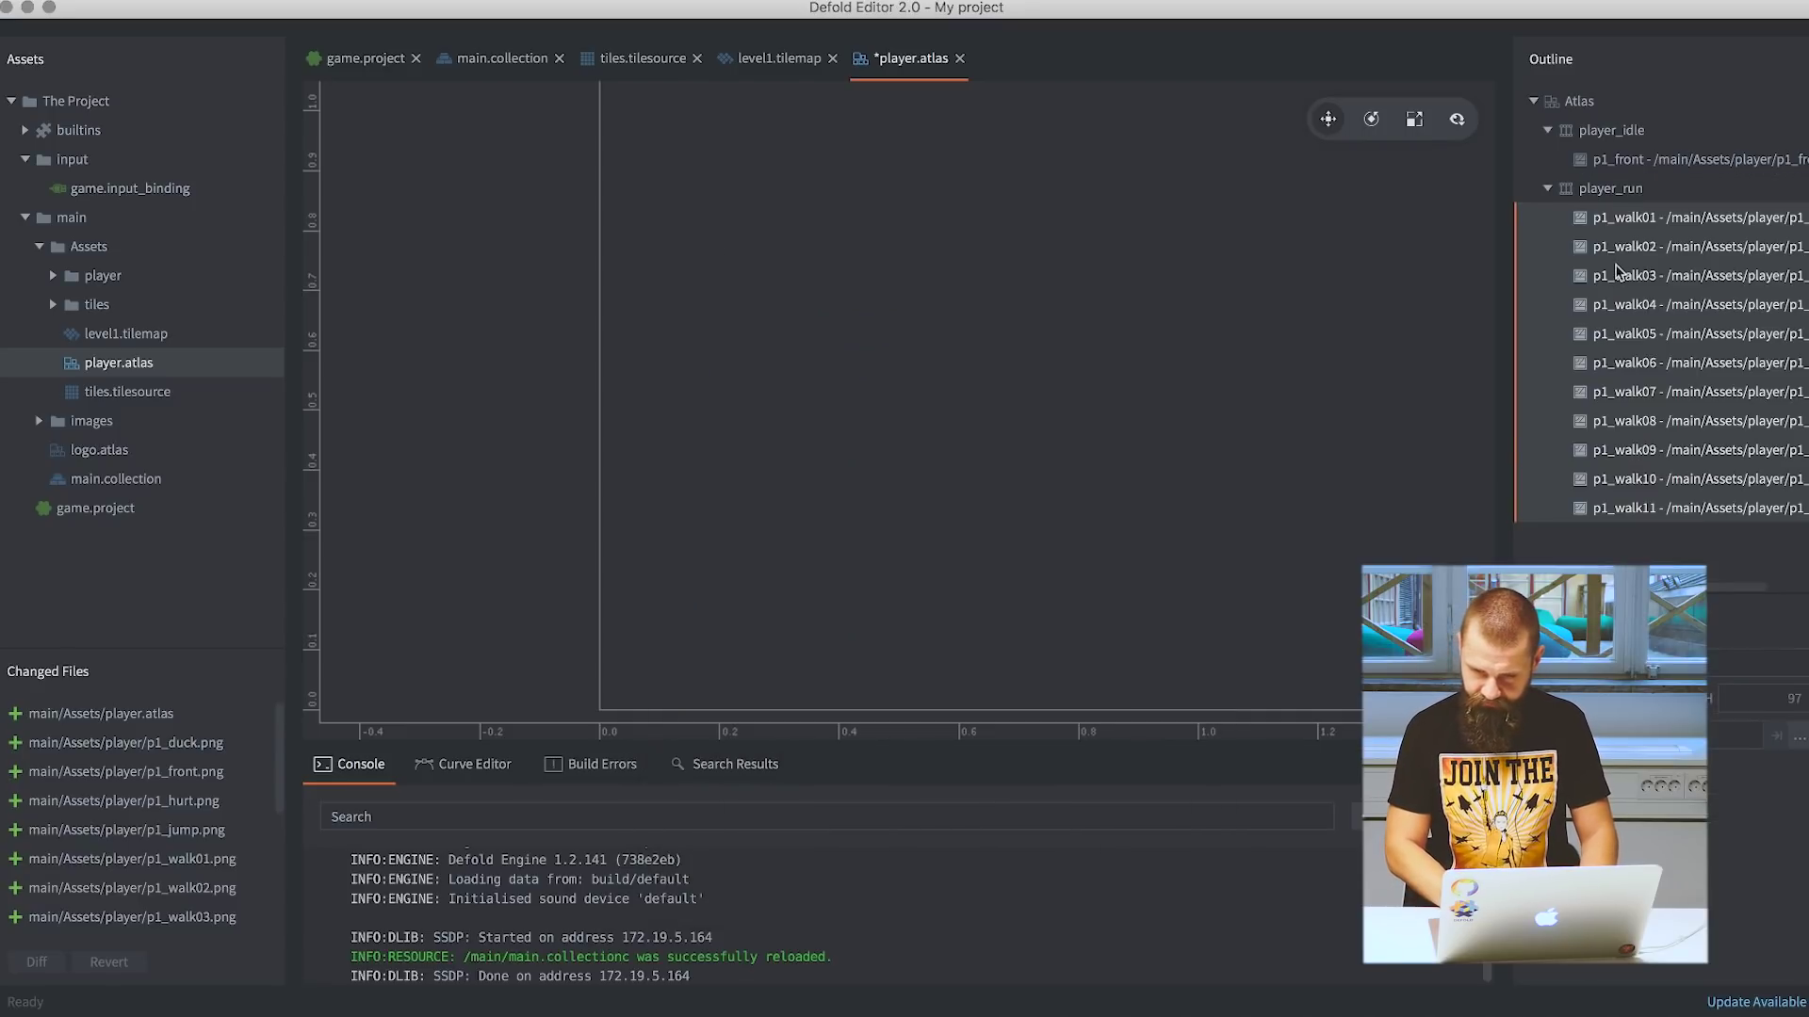
key("super+s")
Add a third animation group to the player atlas with id player_jump and a frame rate of 30 fps.
left_click(1578, 100)
right_click(1579, 100)
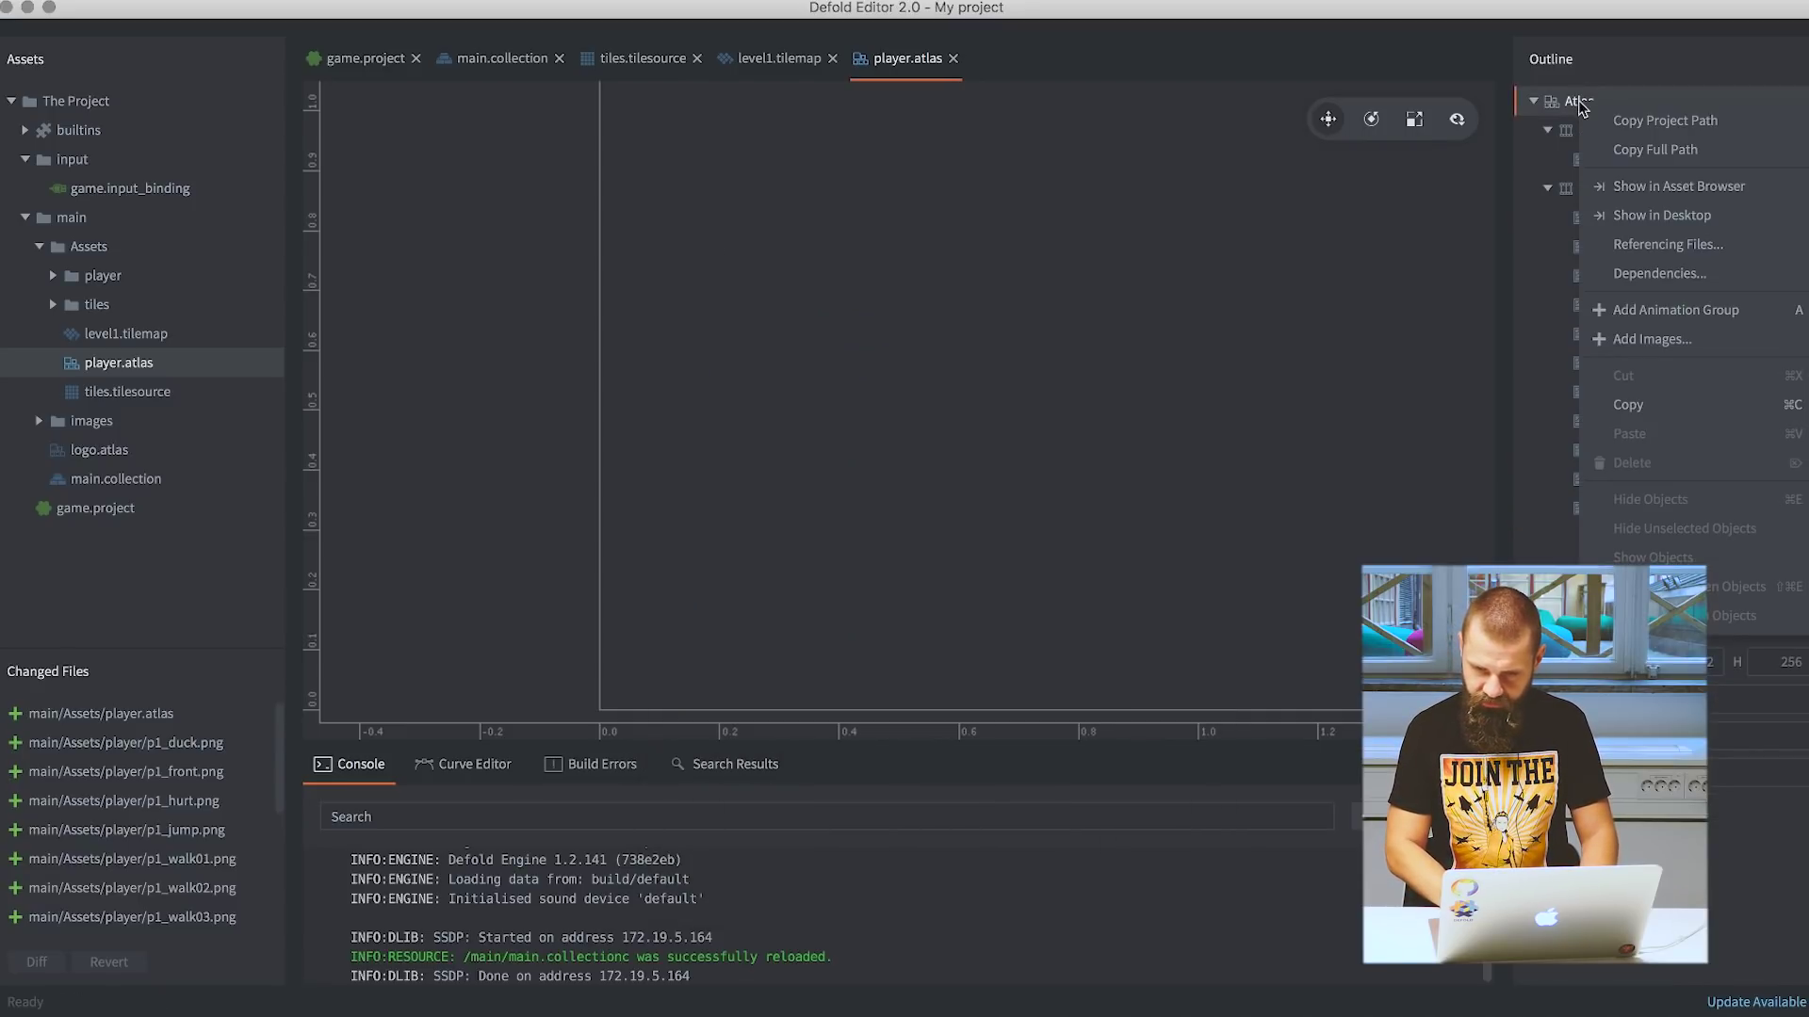
left_click(1691, 309)
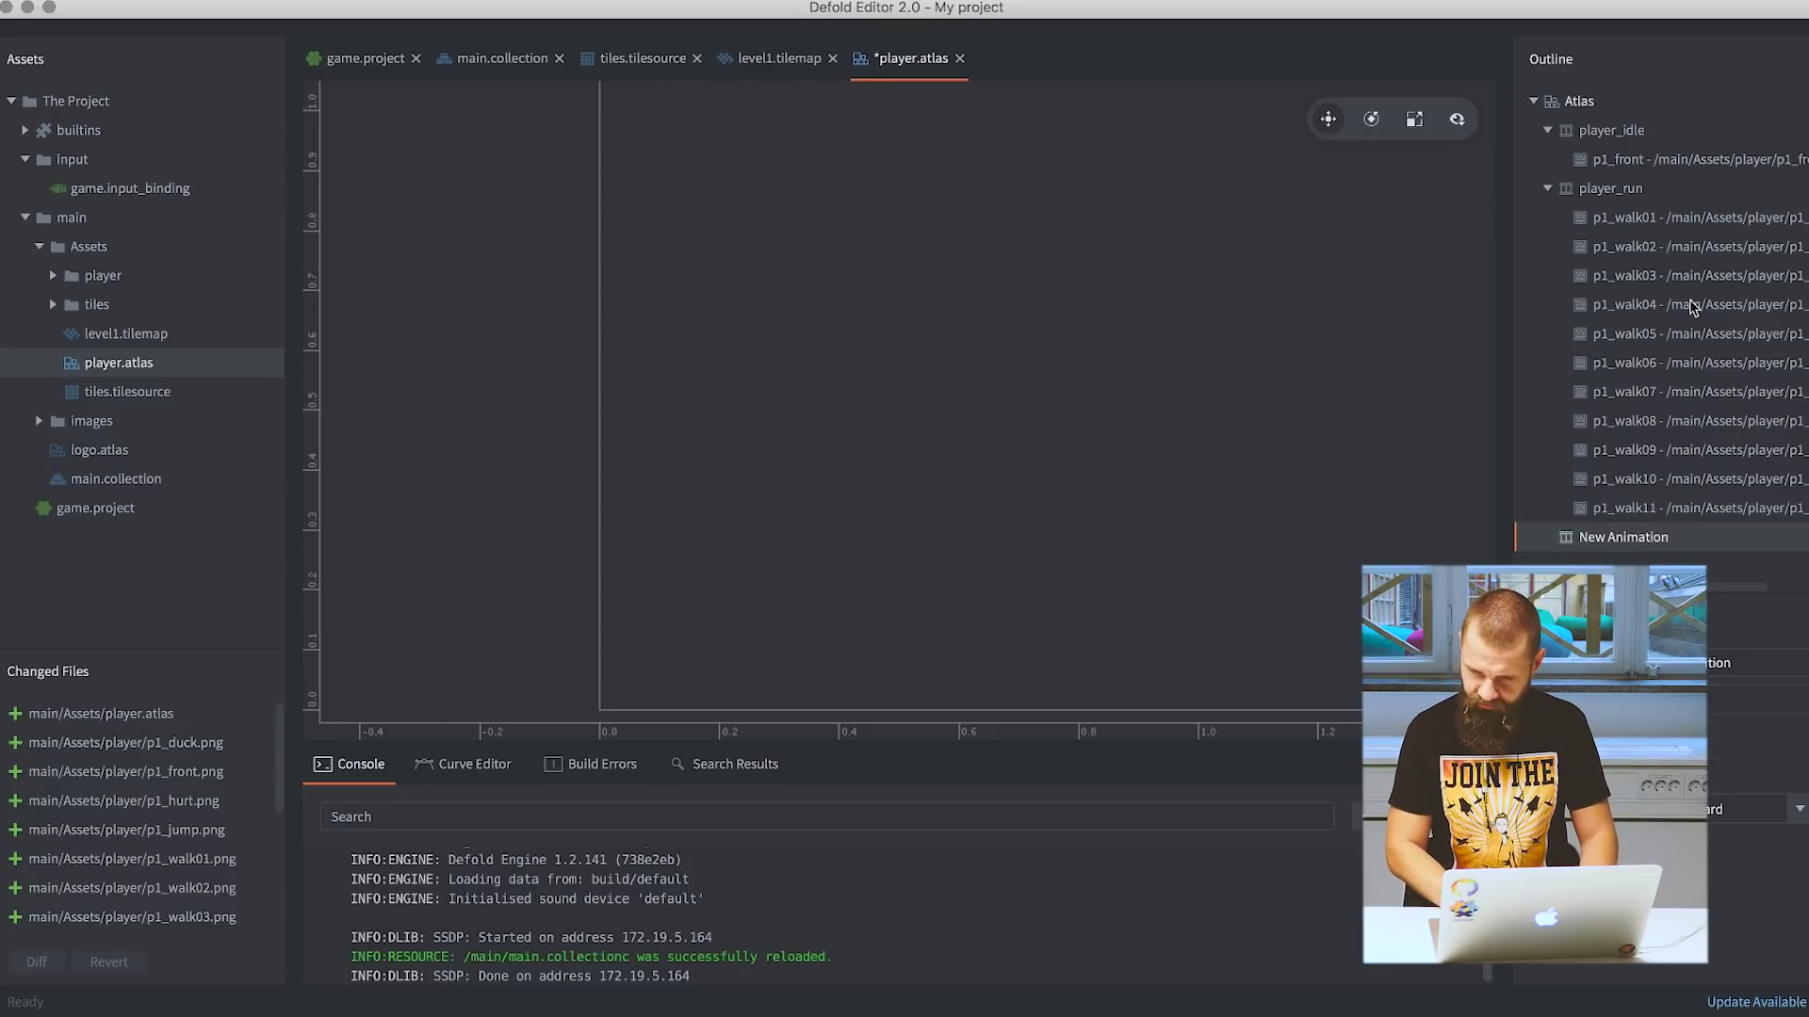
double_click(1679, 664)
type("player_jump")
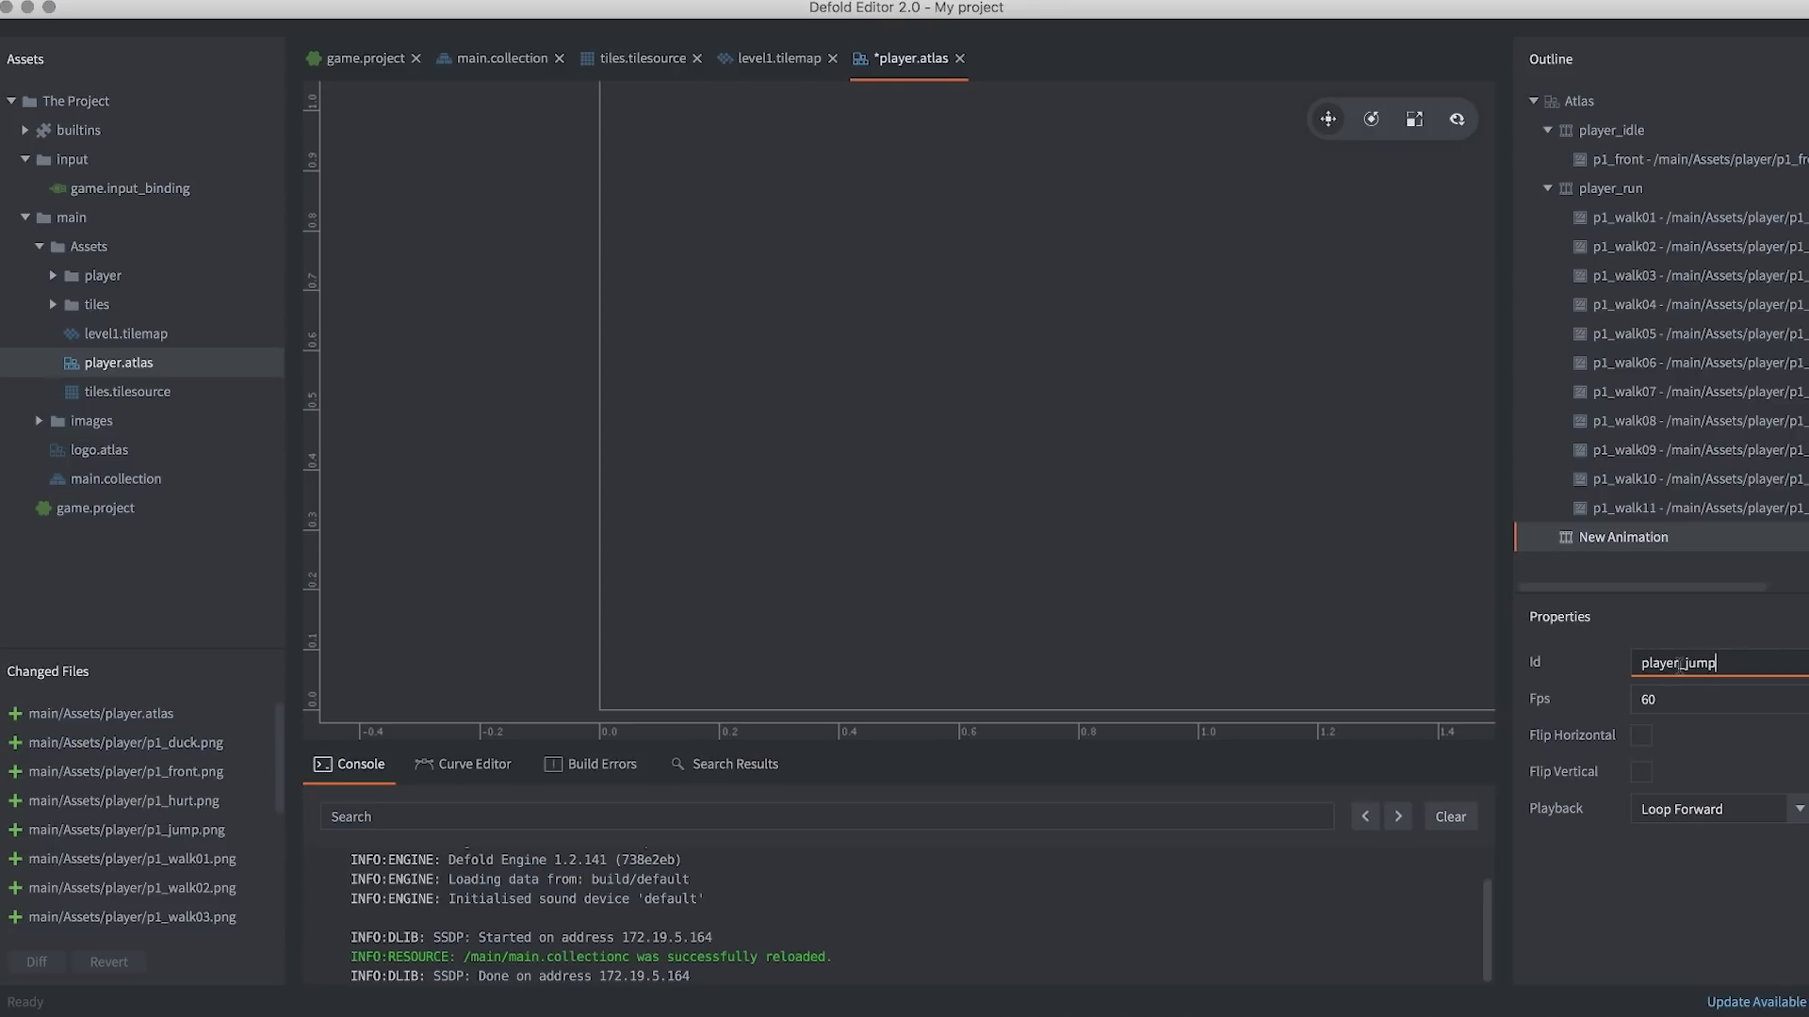
key("Tab")
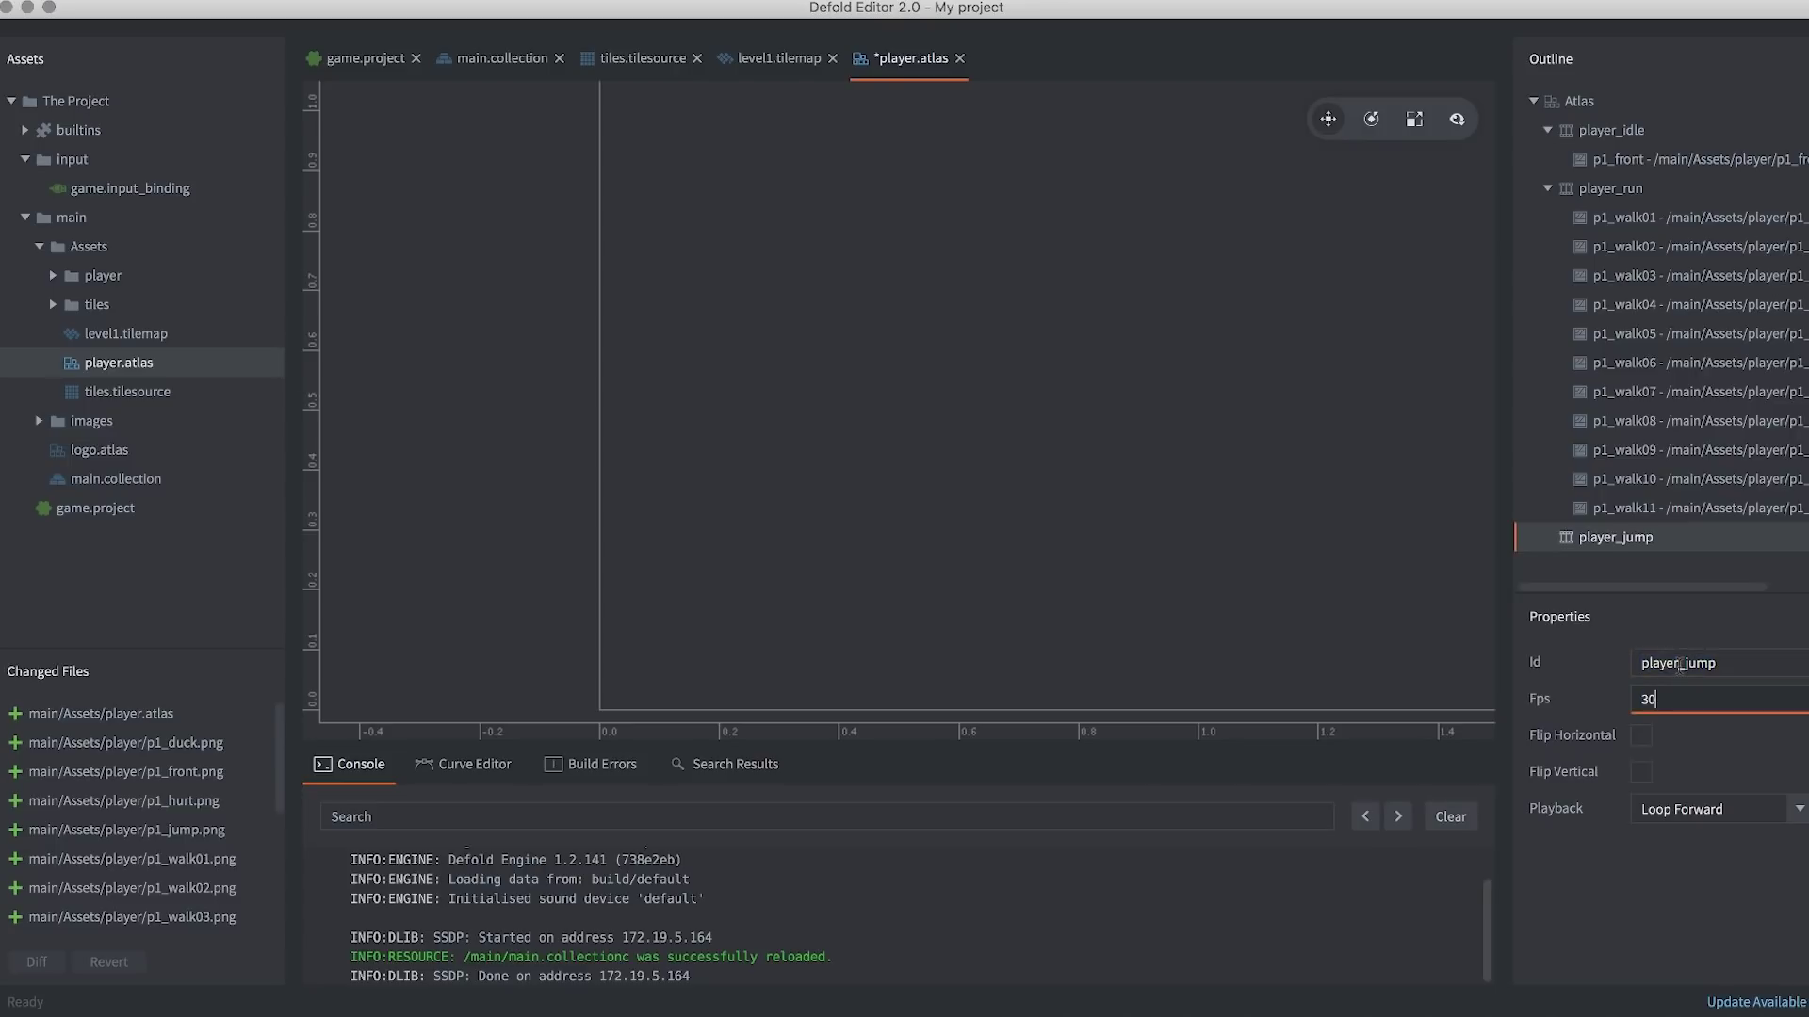
Add p1_jump.png from the player folder to the player_jump animation group.
right_click(1624, 555)
left_click(1716, 754)
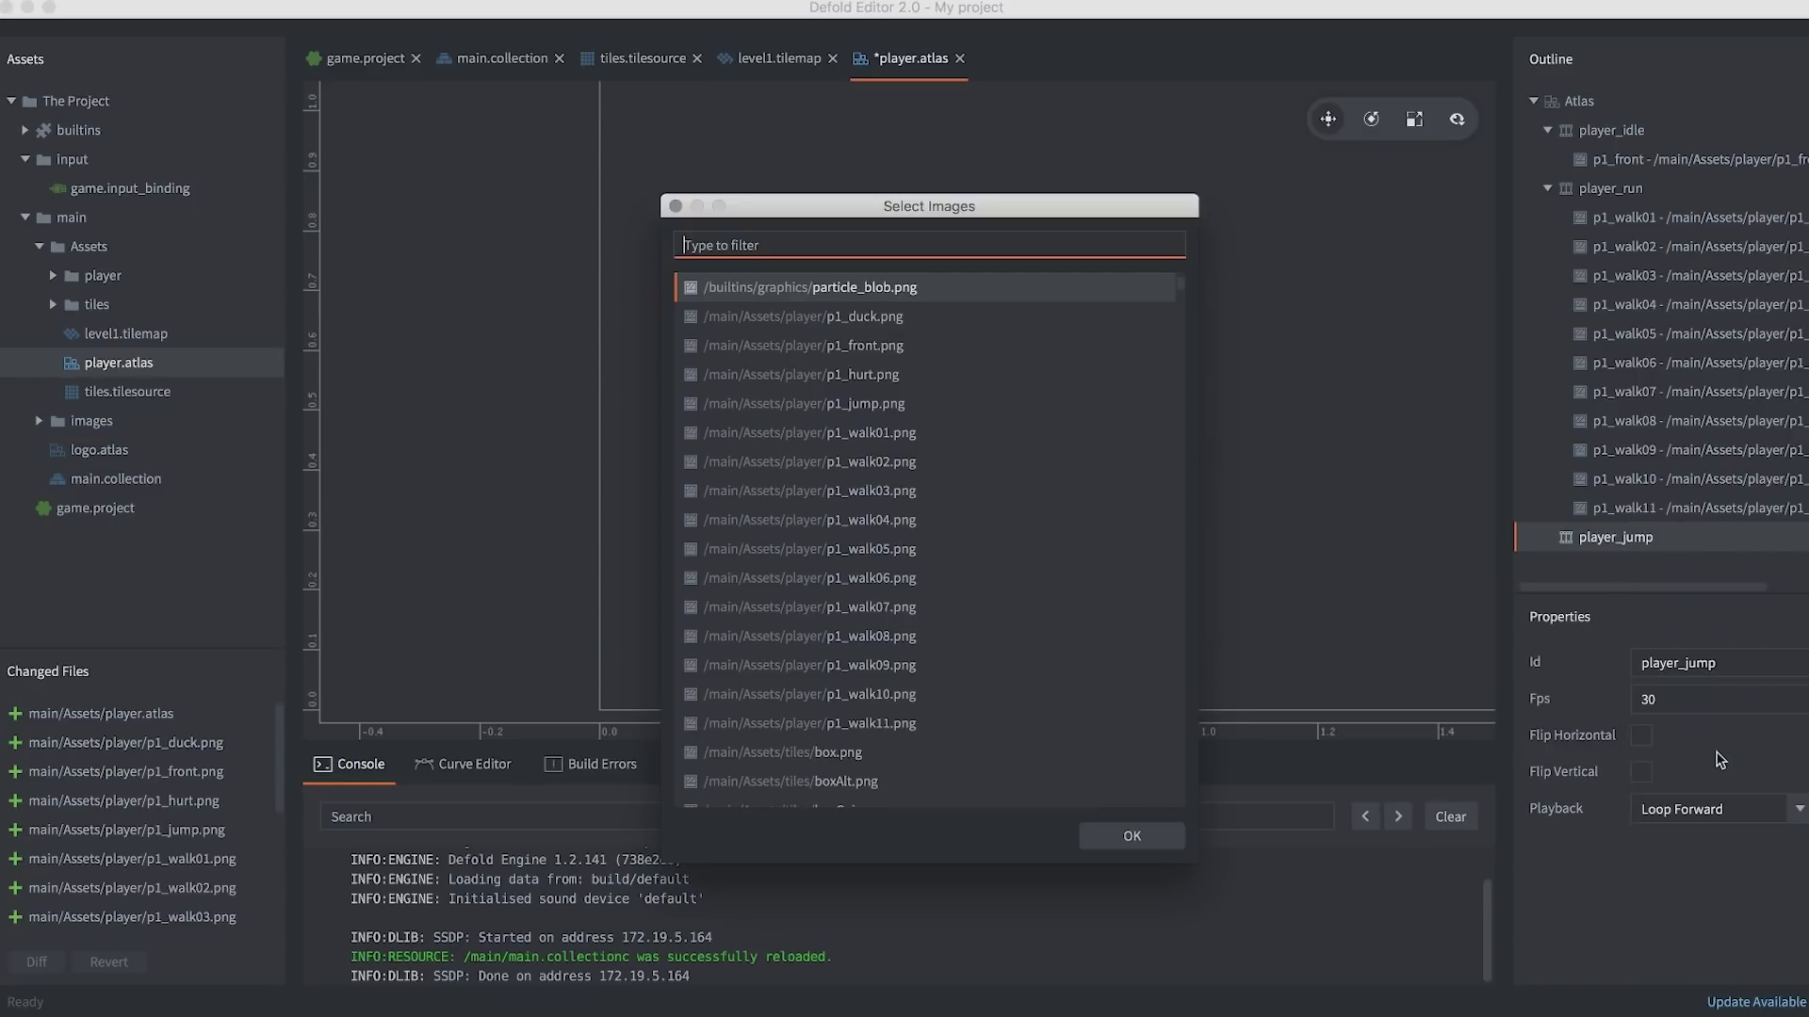
type("player")
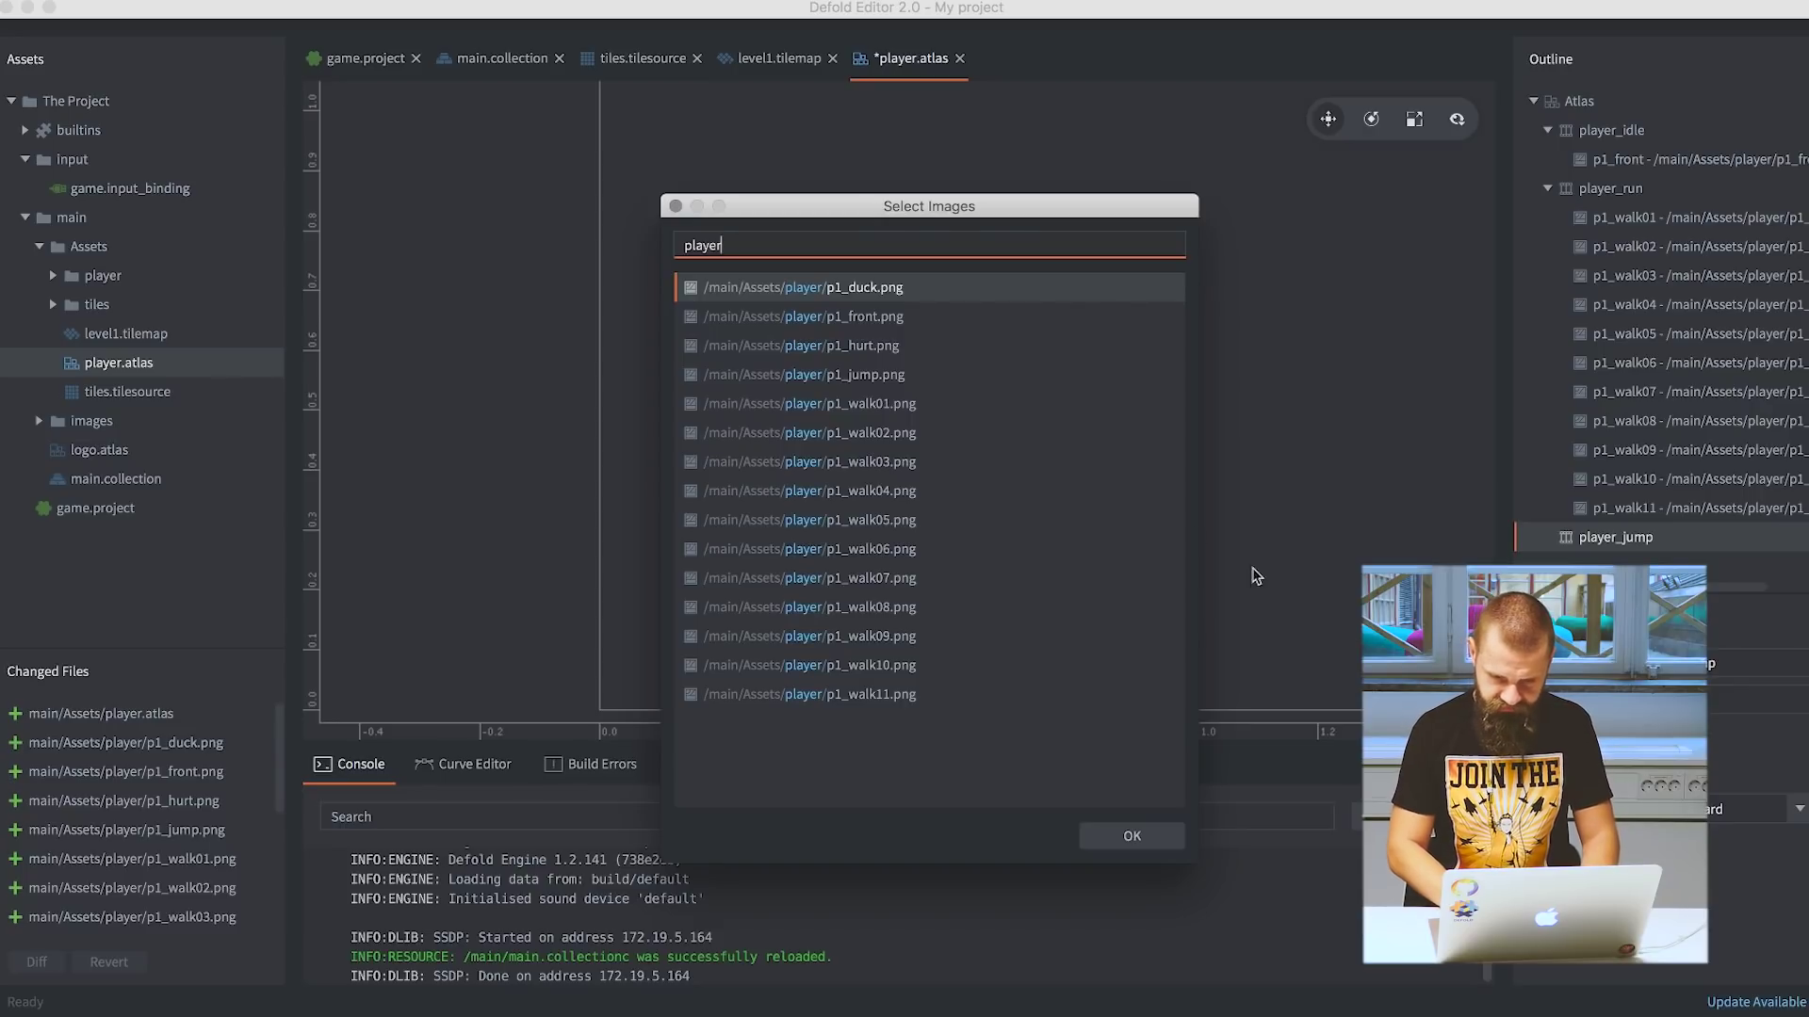
left_click(900, 376)
left_click(1131, 836)
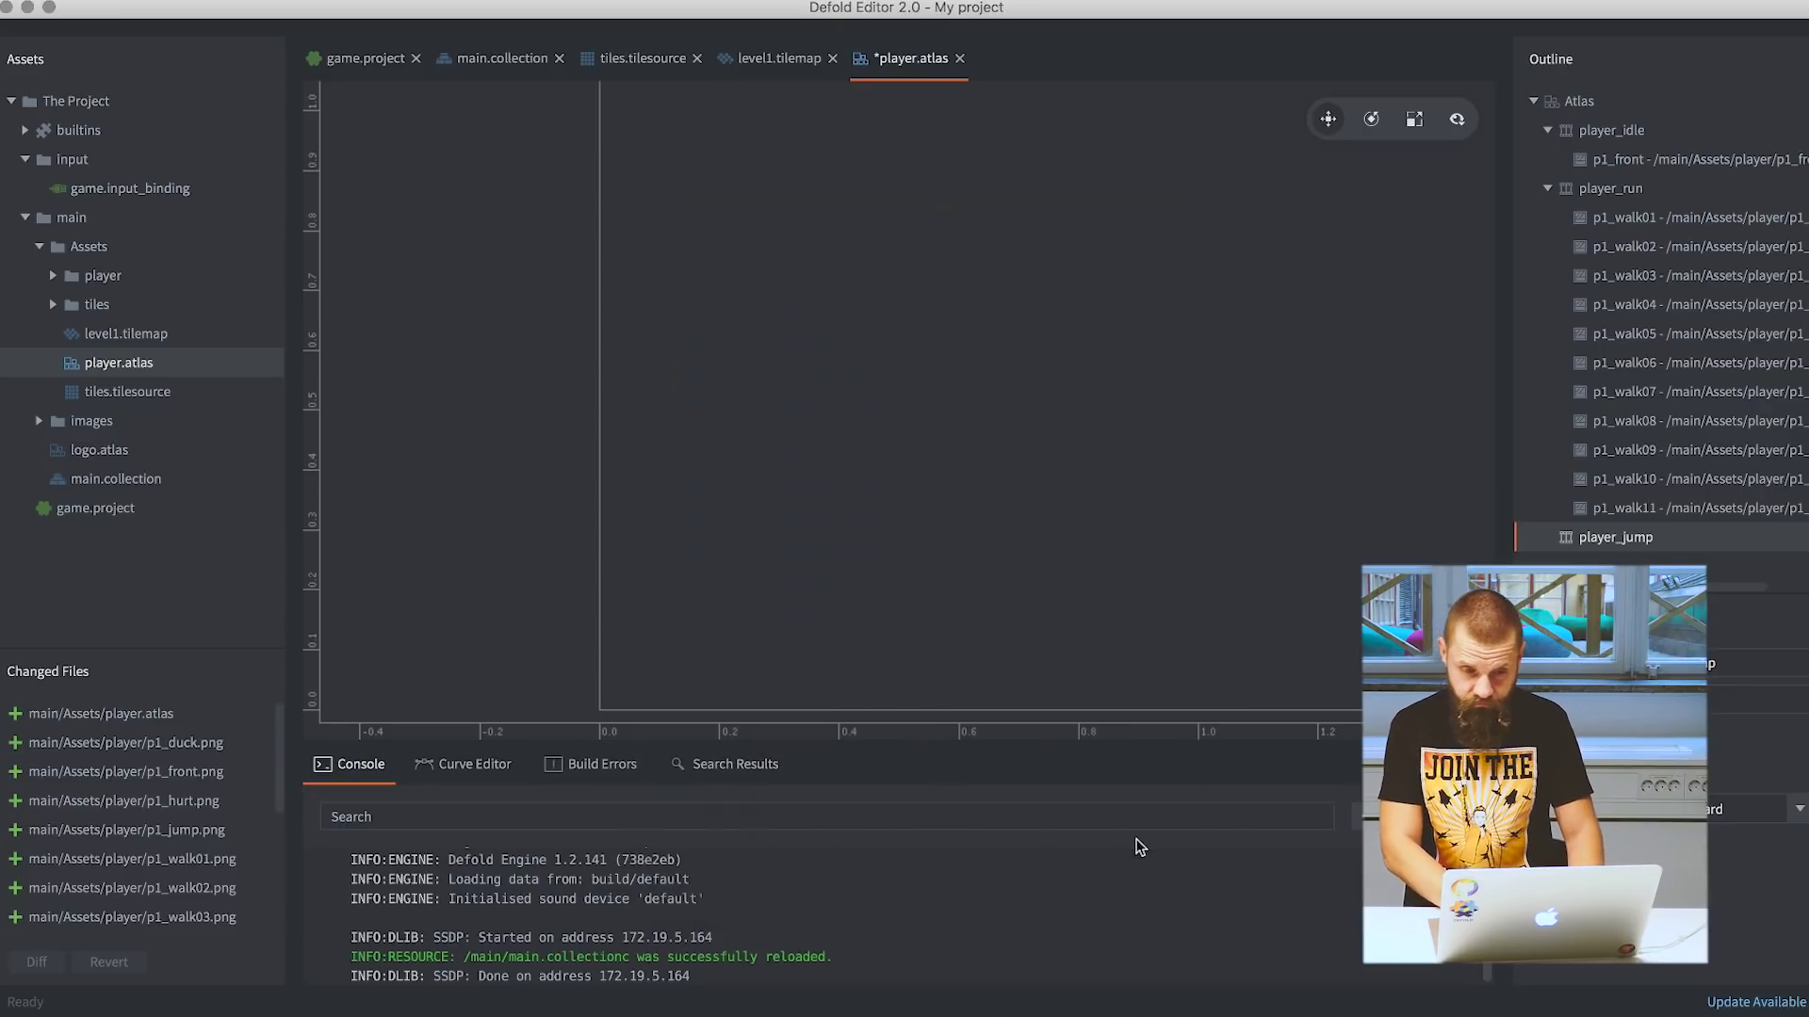
Check the properties of the player_jump, player_run and player_idle groups and save the player atlas.
left_click(1635, 539)
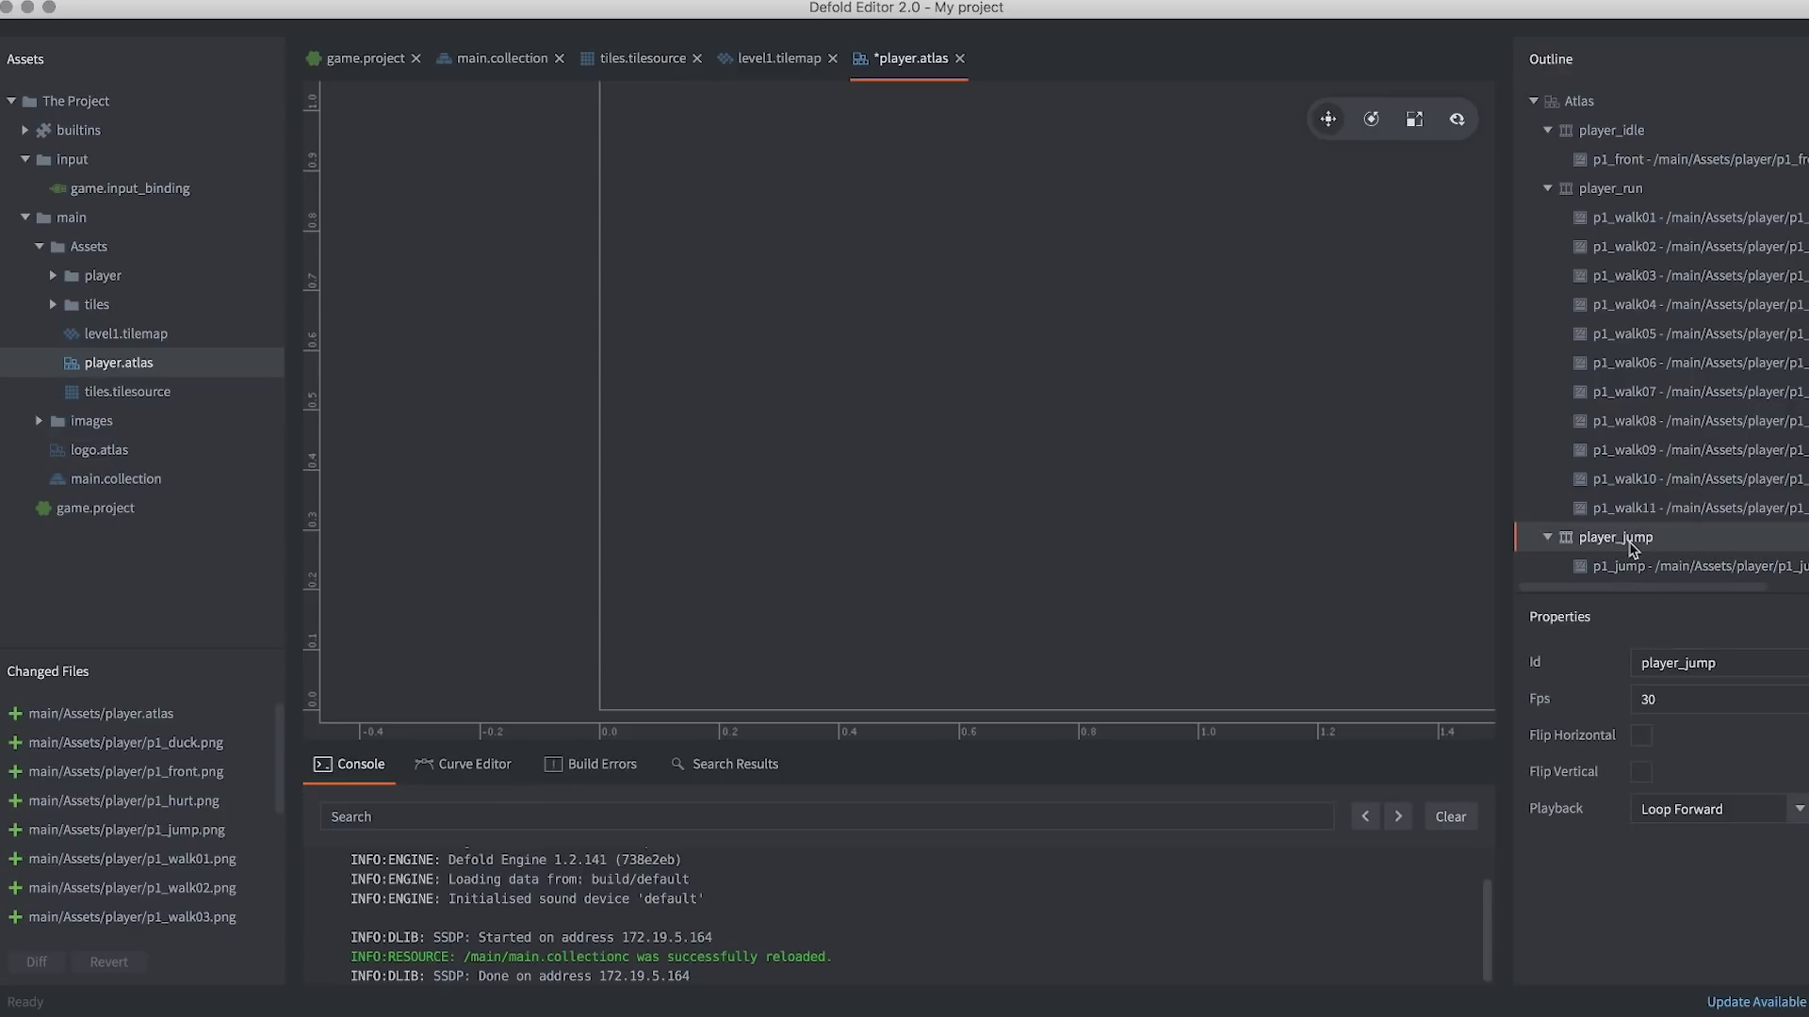
left_click(1614, 189)
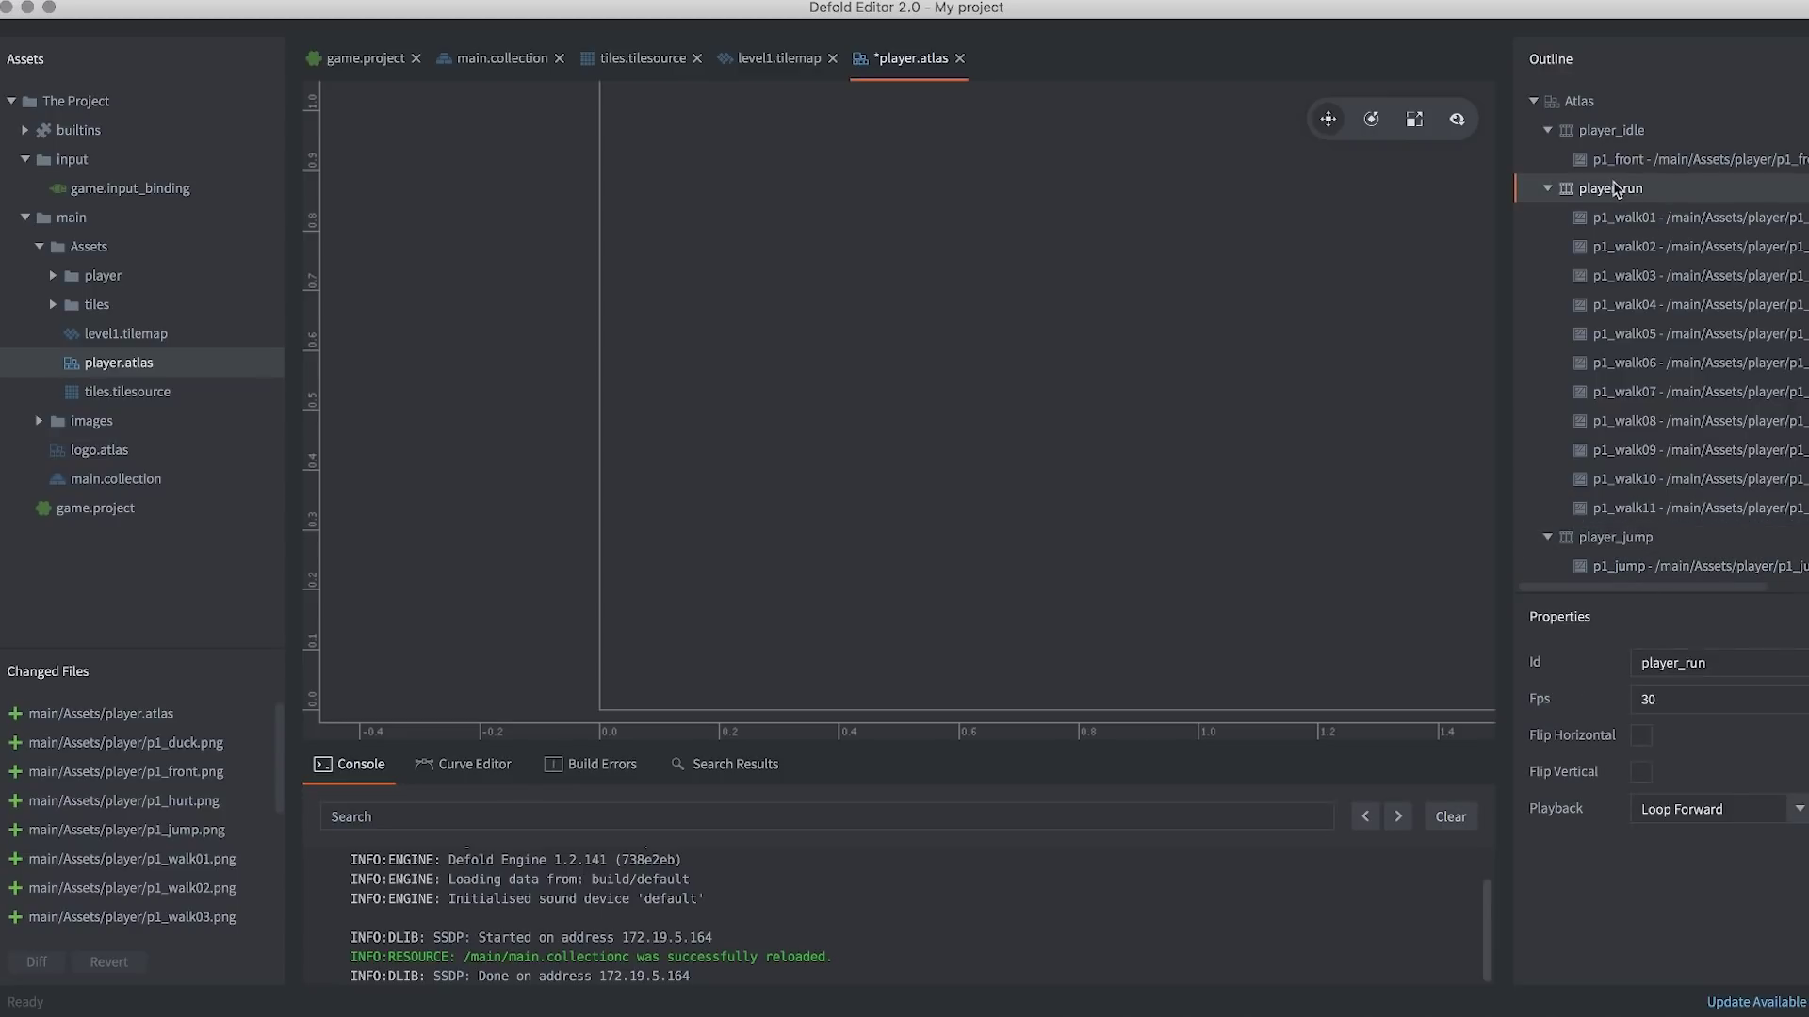
left_click(1588, 102)
left_click(1604, 132)
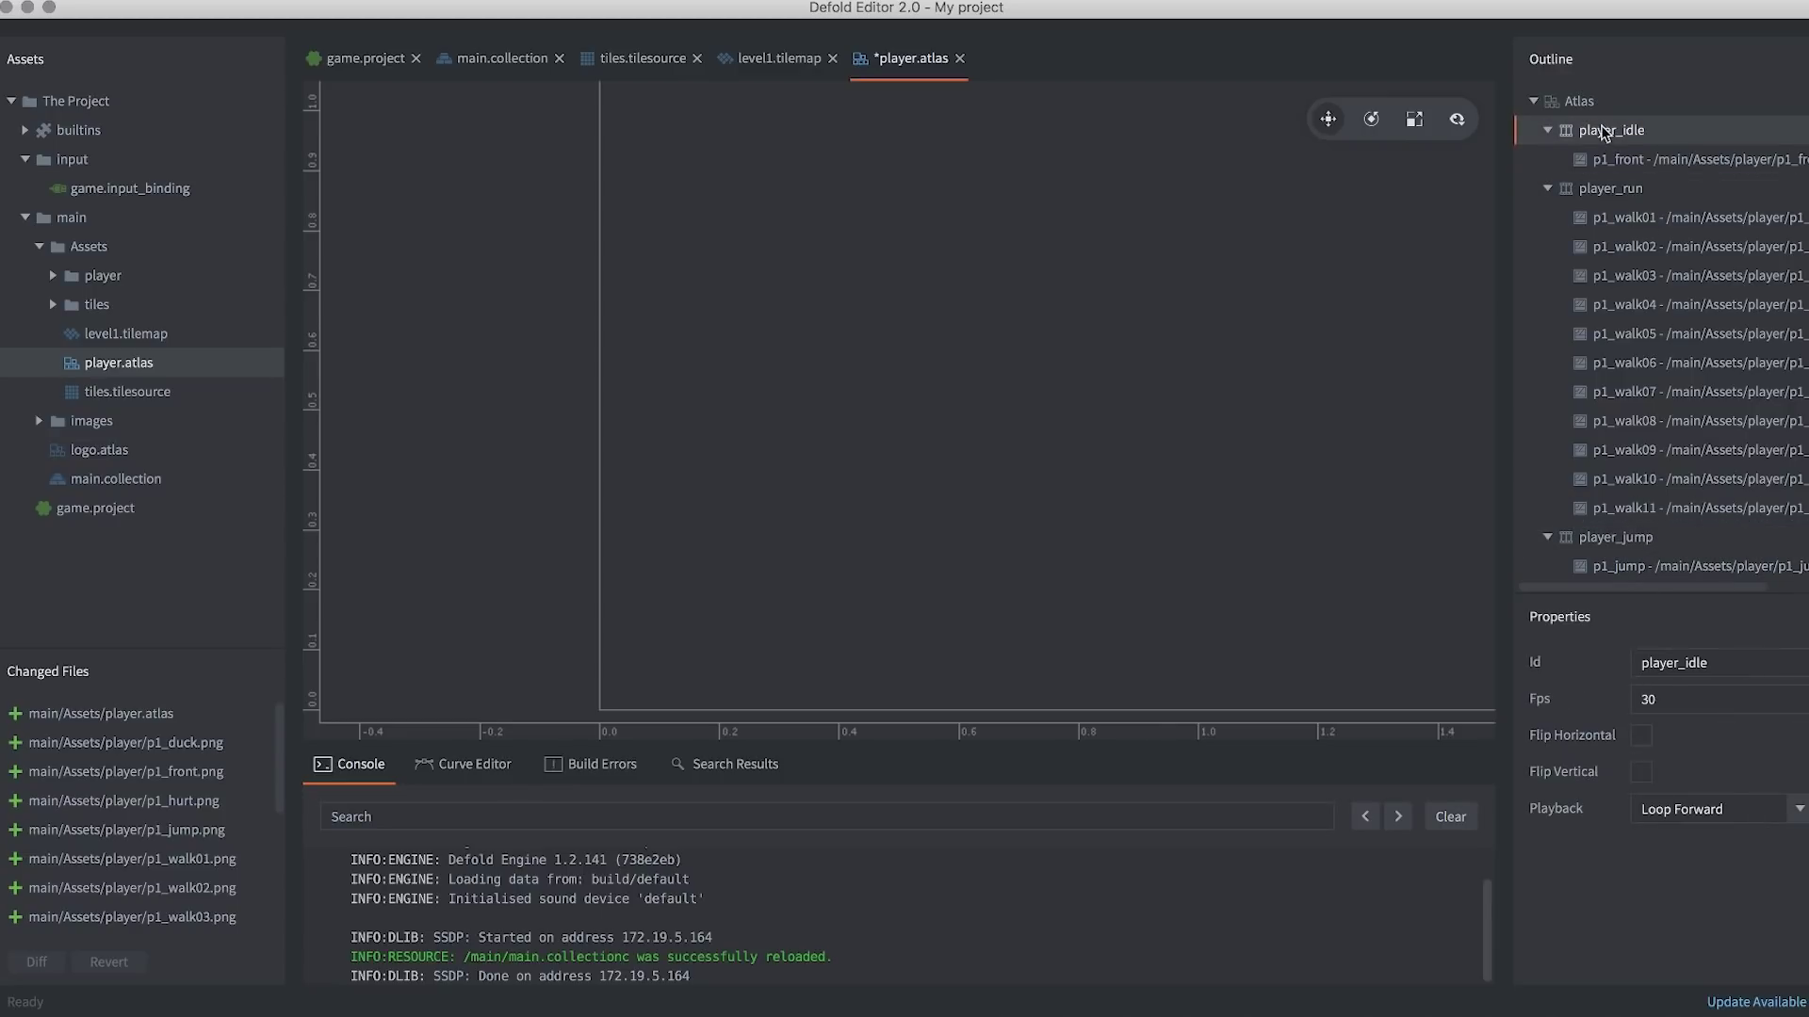
key("super+s")
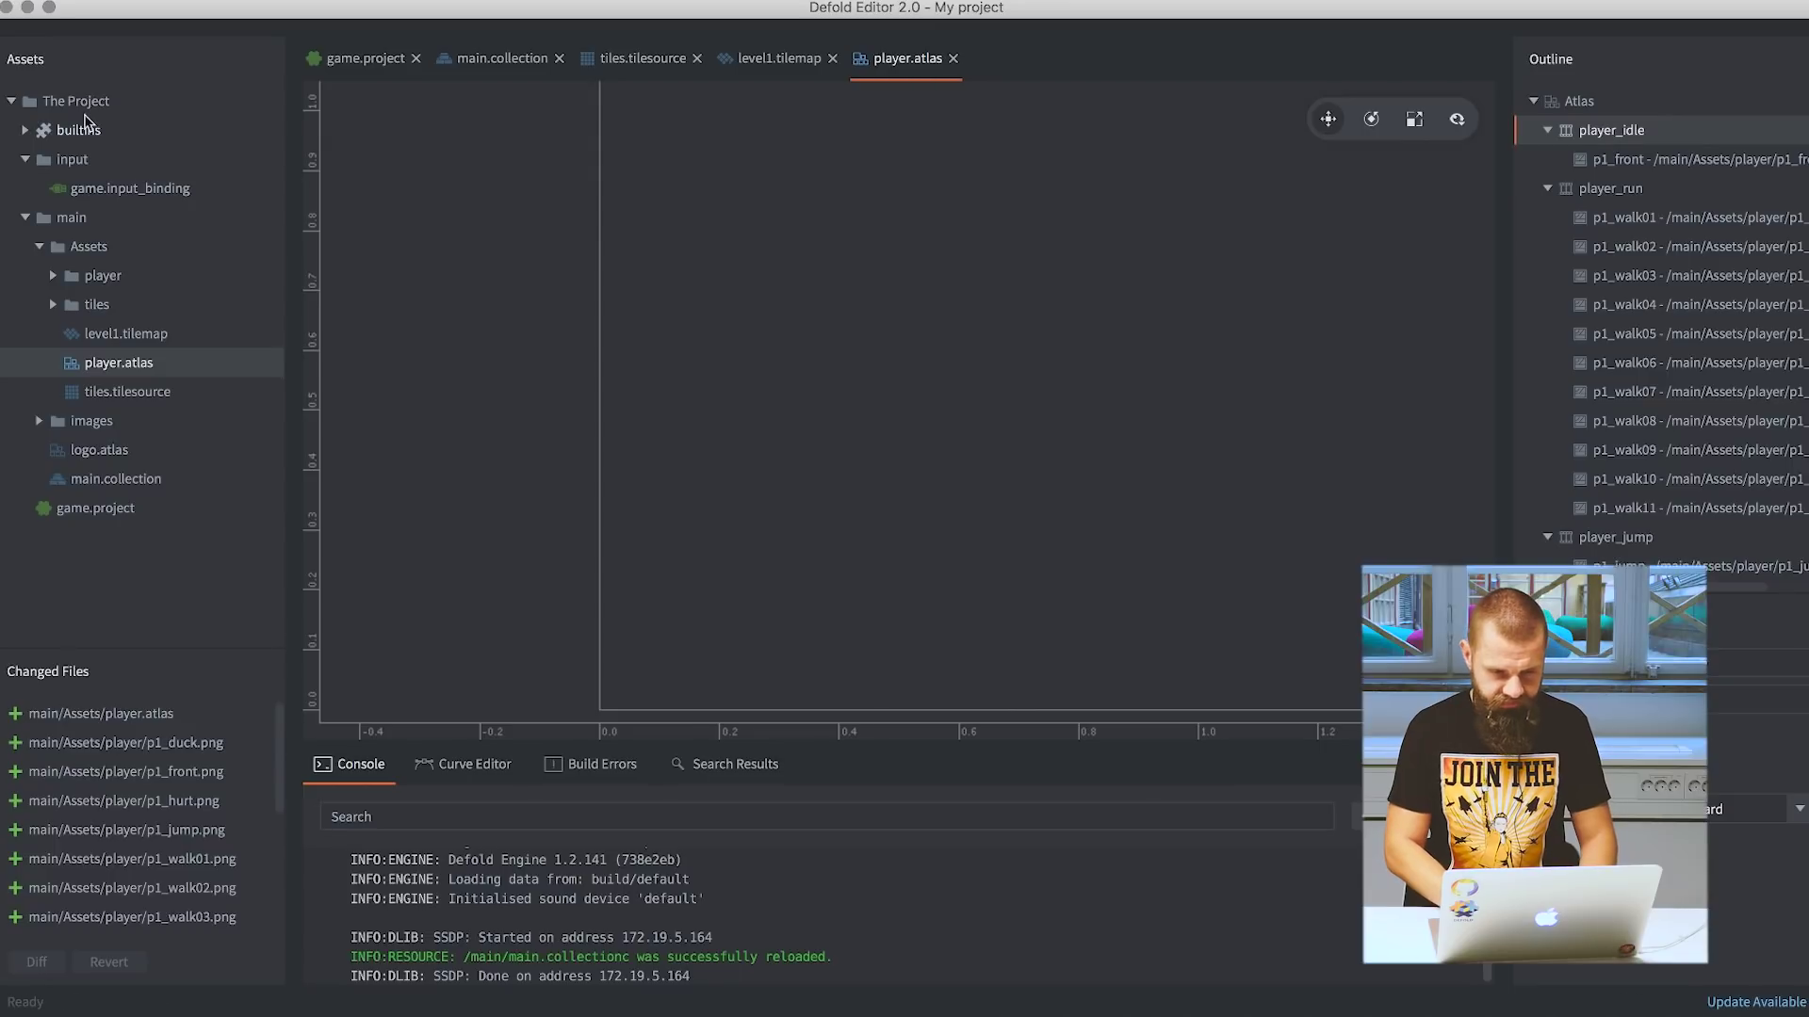
Create a new game object file named player in main/Assets.
left_click(490, 61)
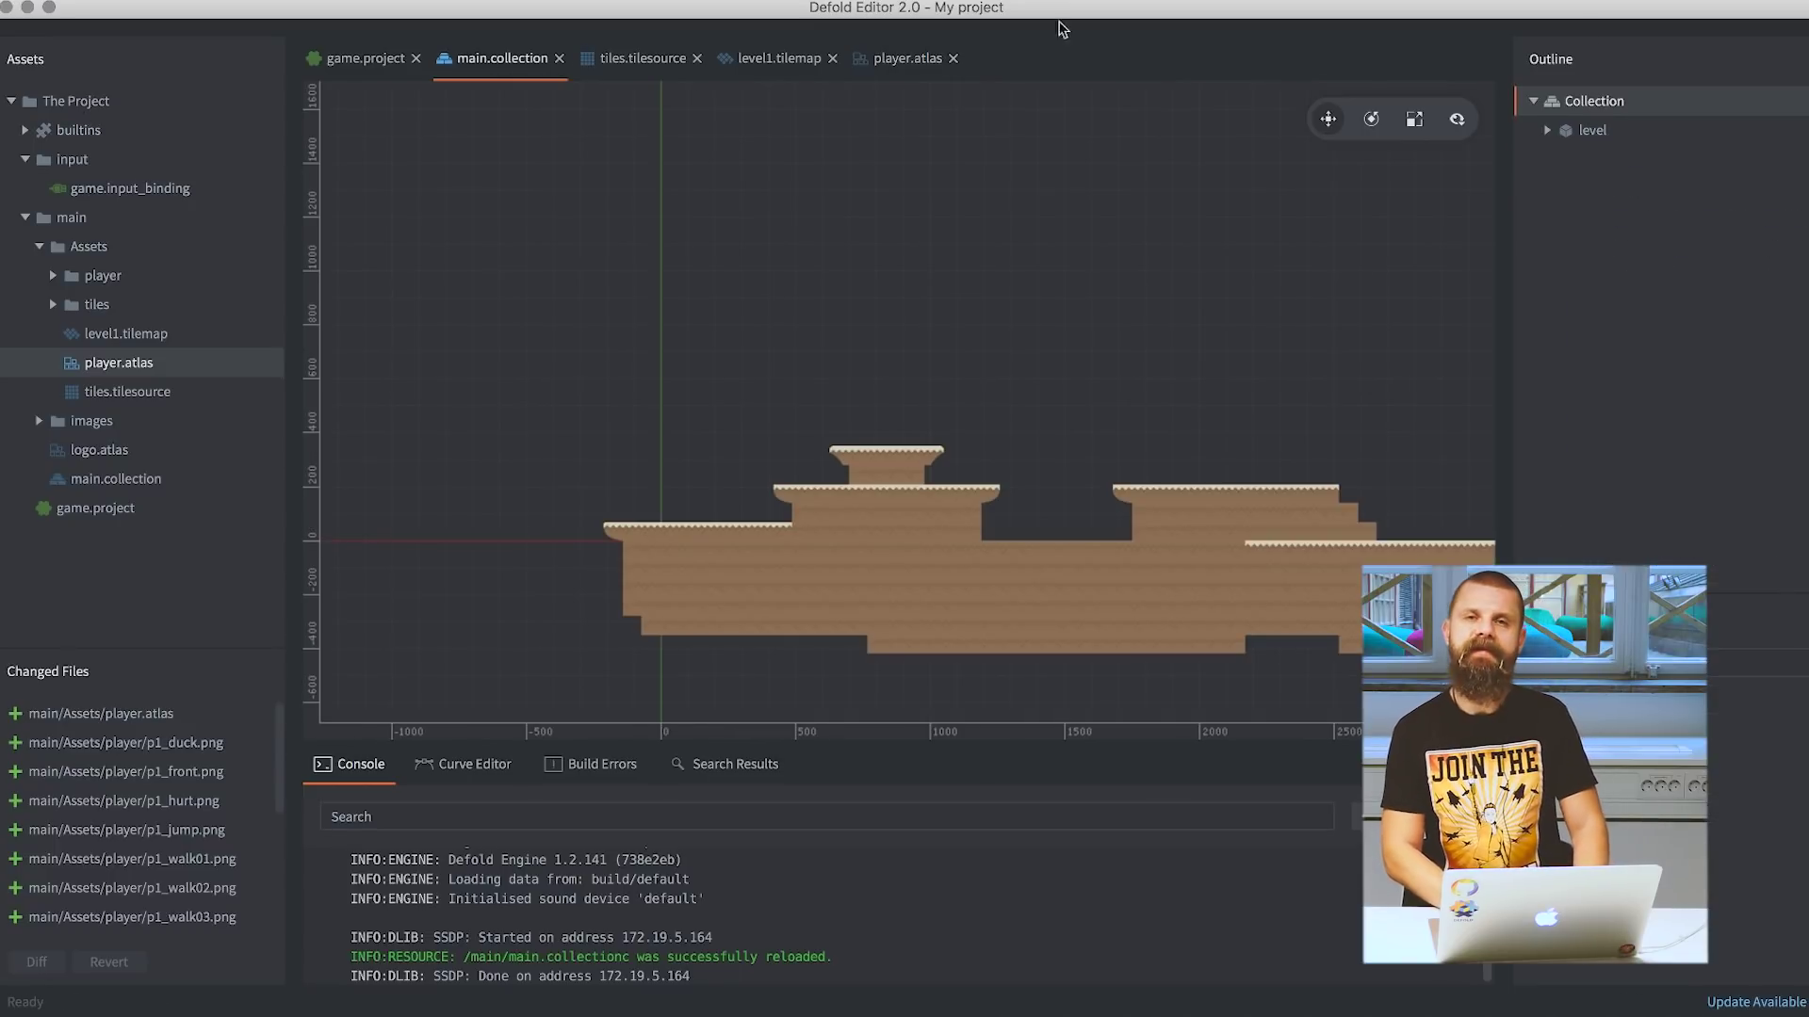
left_click(89, 248)
right_click(88, 251)
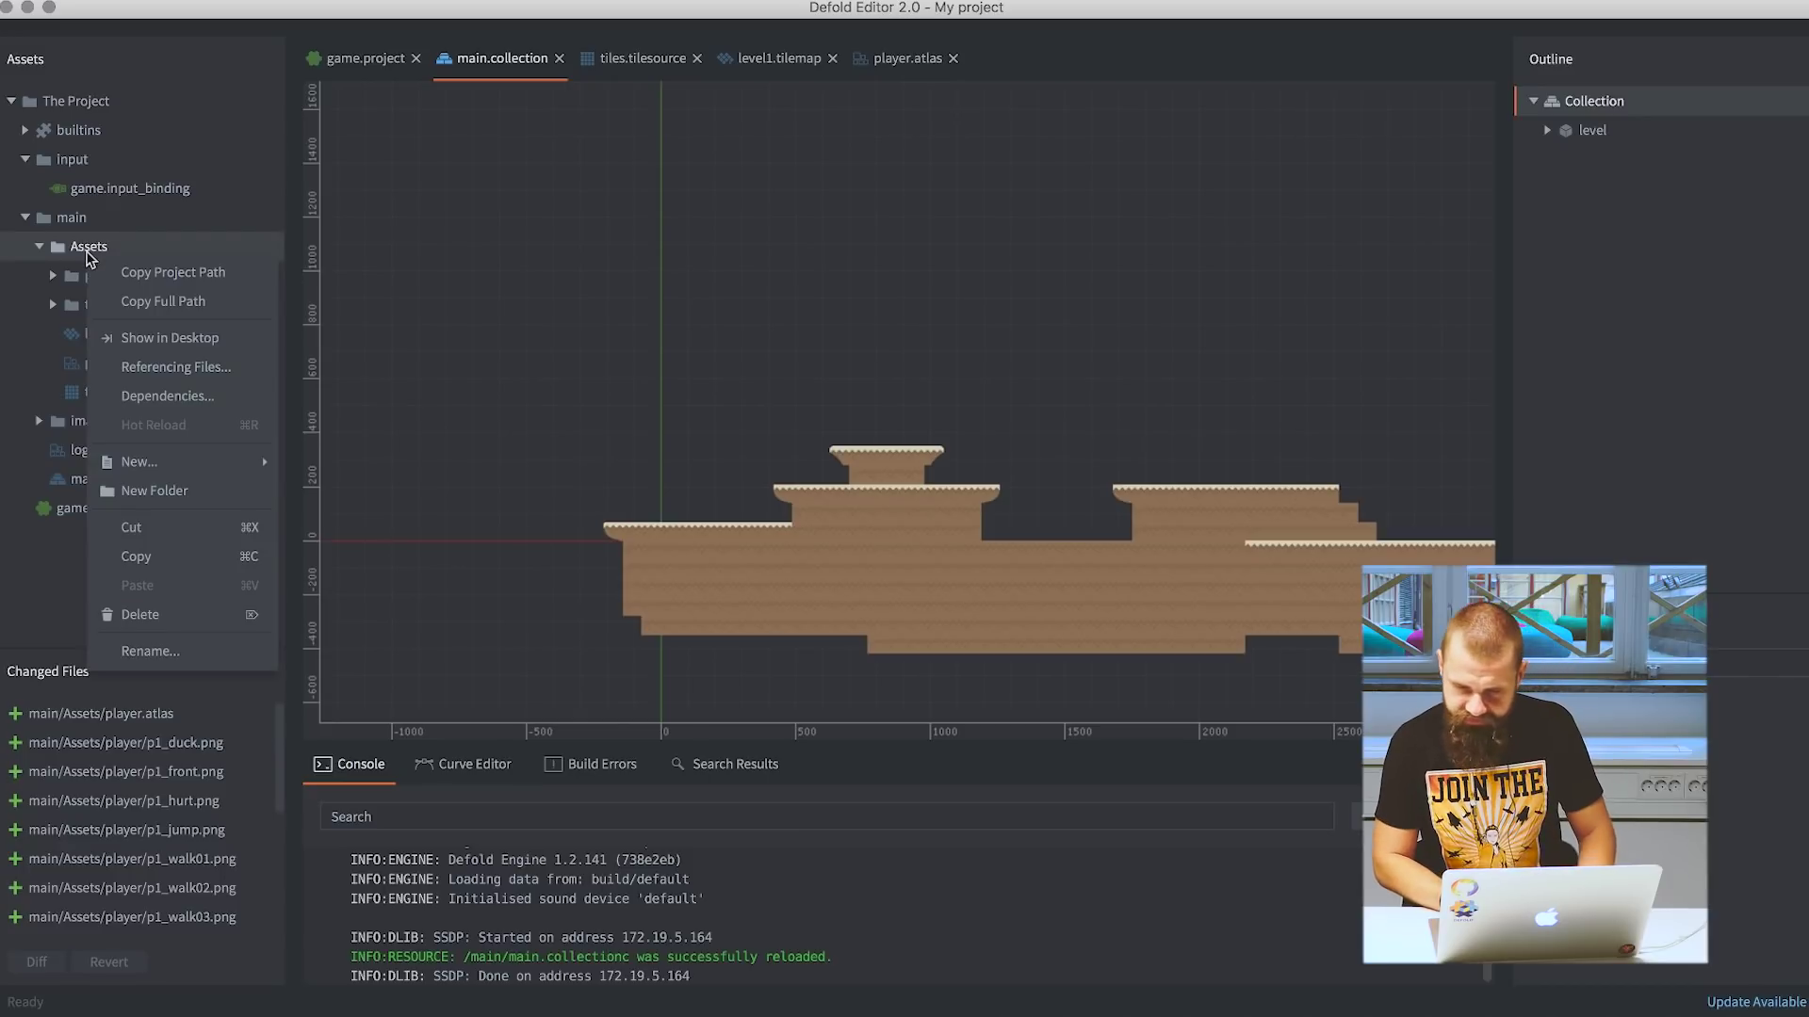
mouse_move(226, 468)
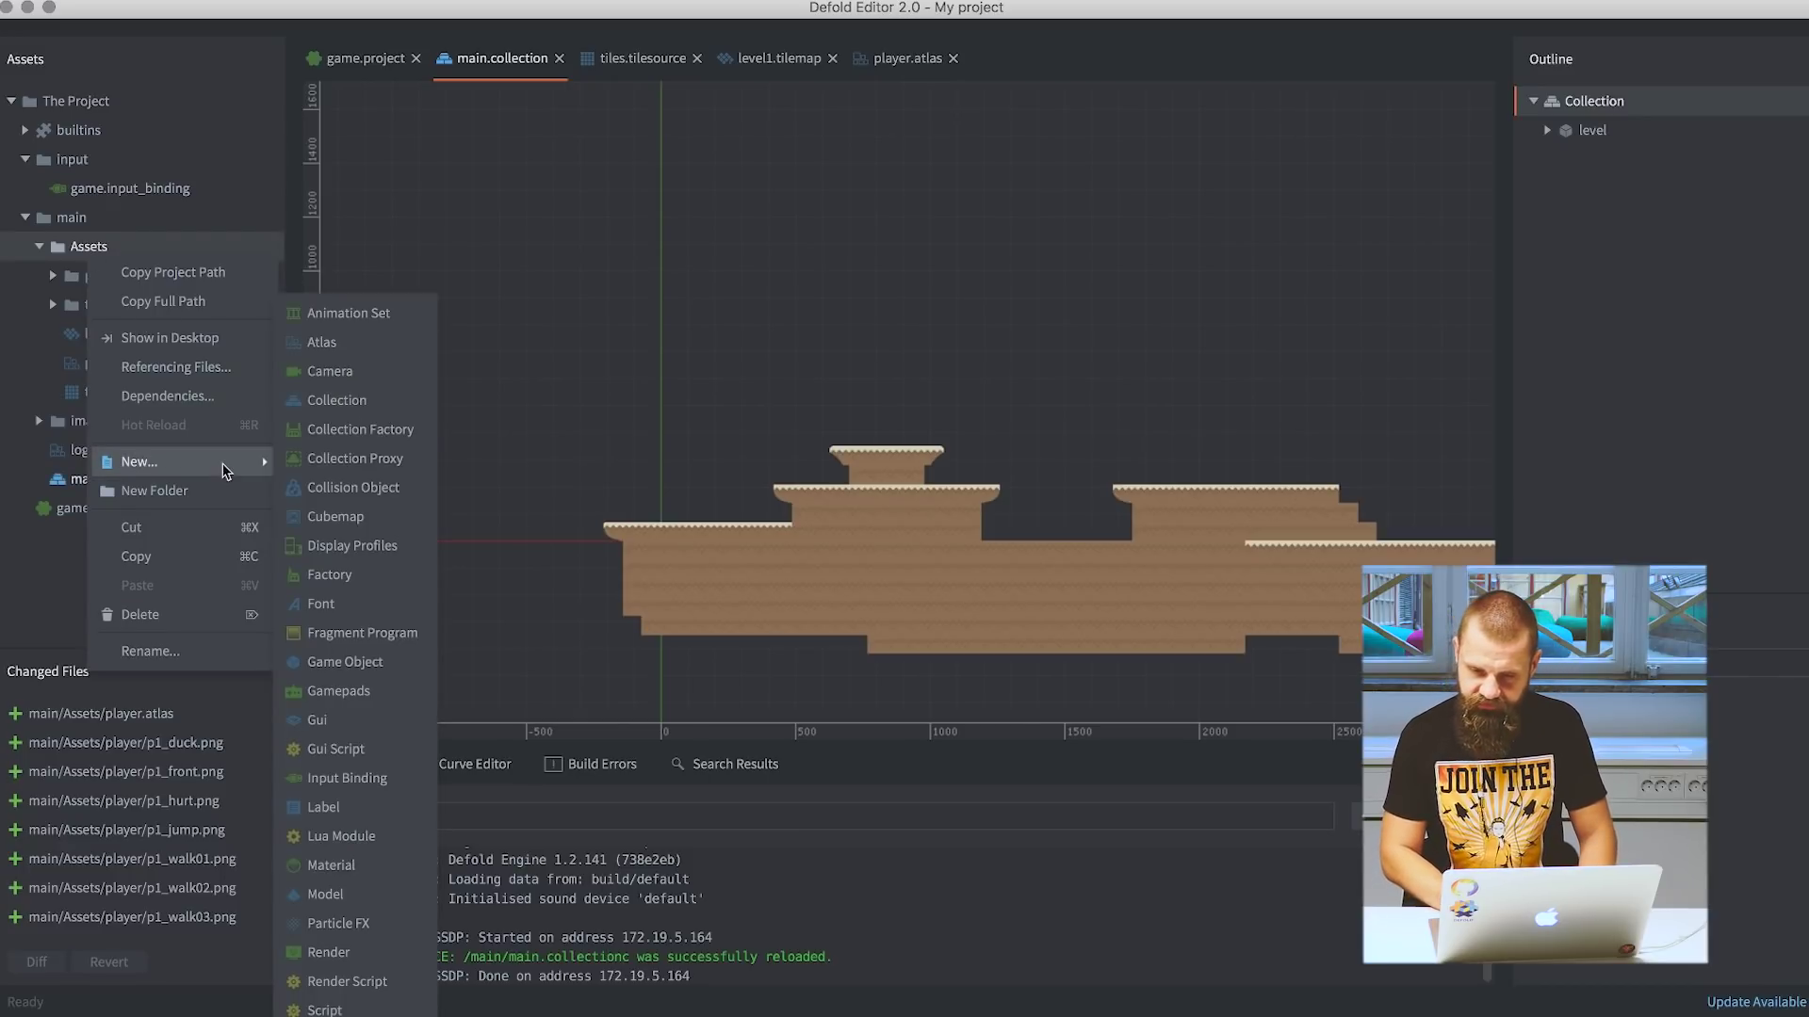
left_click(377, 667)
type("player")
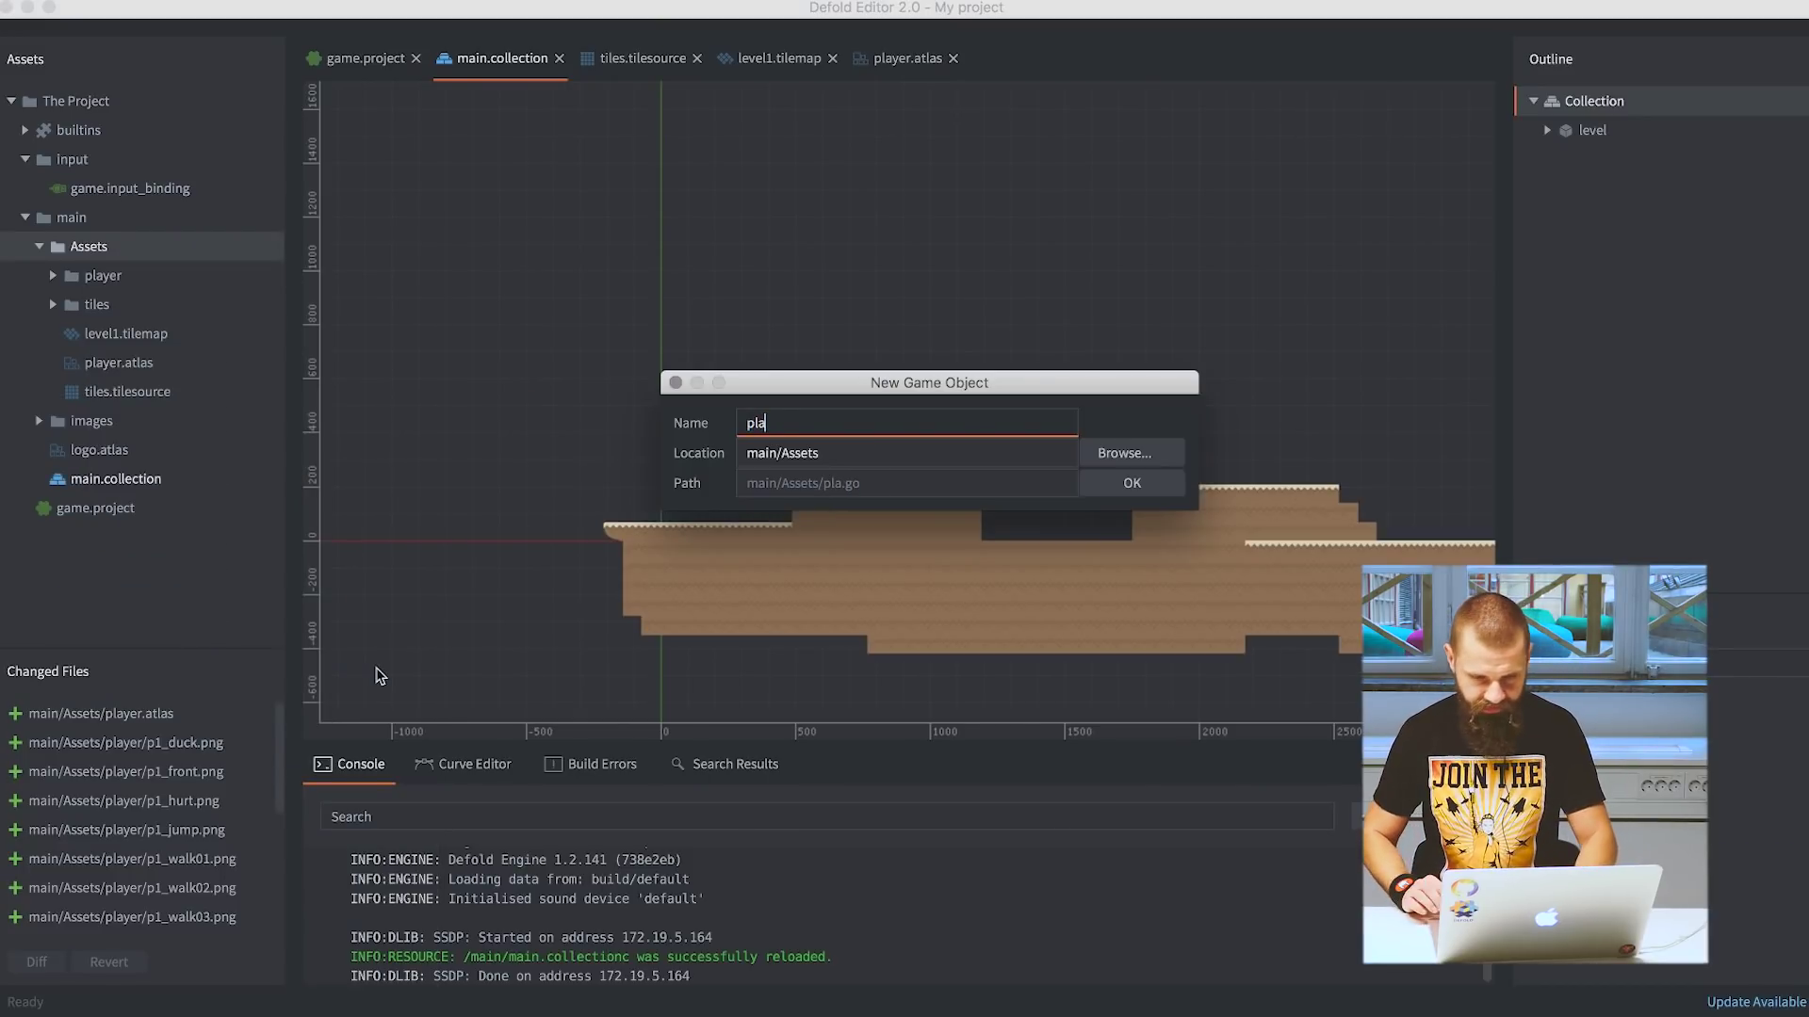
key("Return")
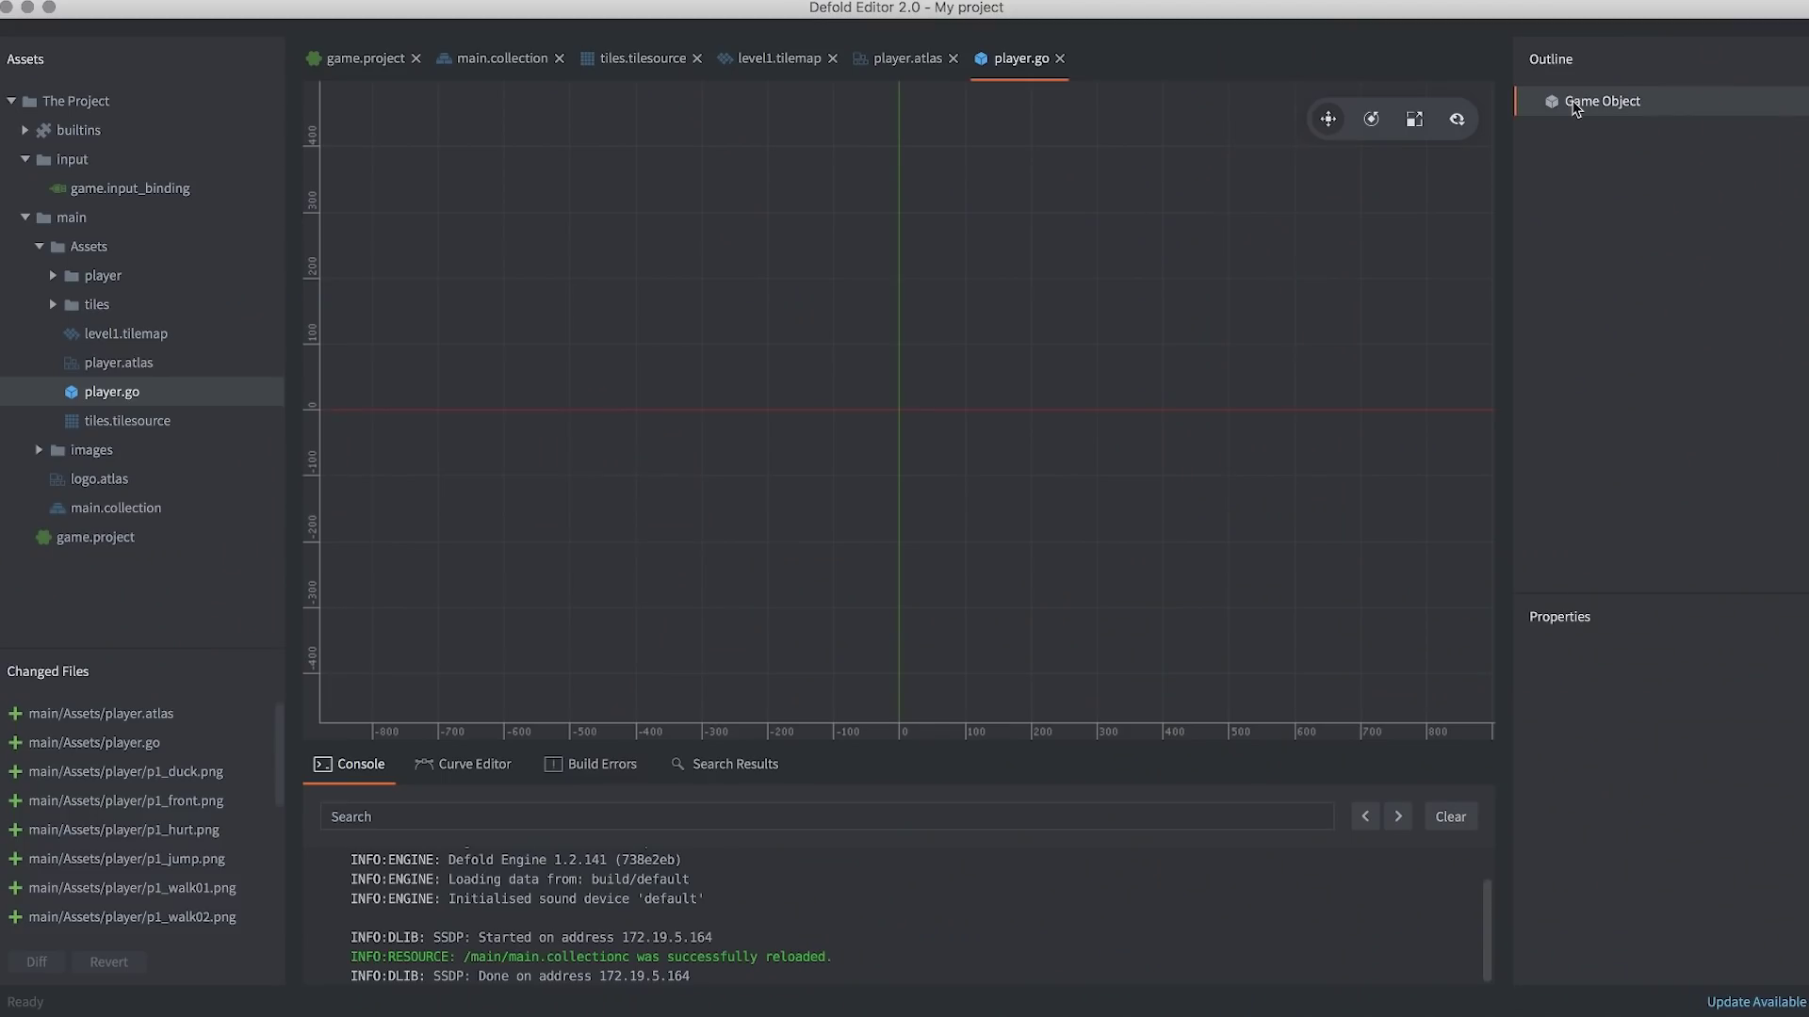
Add a sprite component to the player game object.
right_click(1573, 107)
mouse_move(1643, 309)
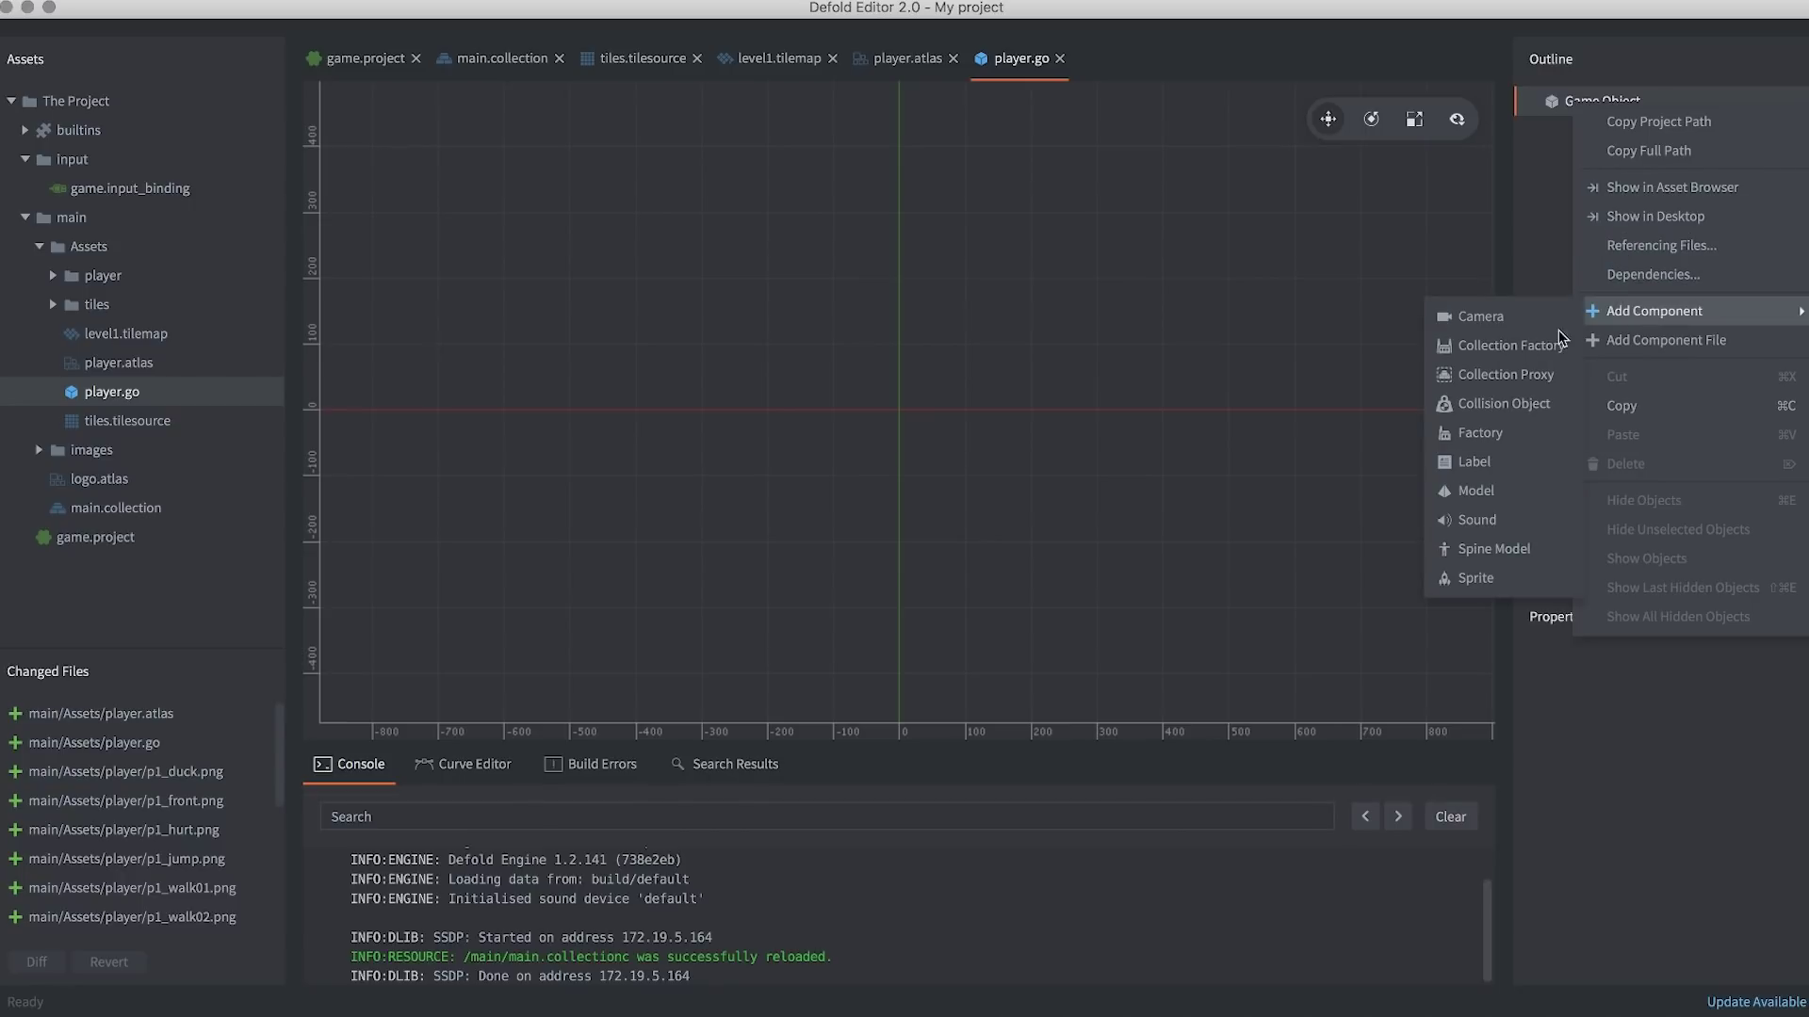
left_click(1475, 579)
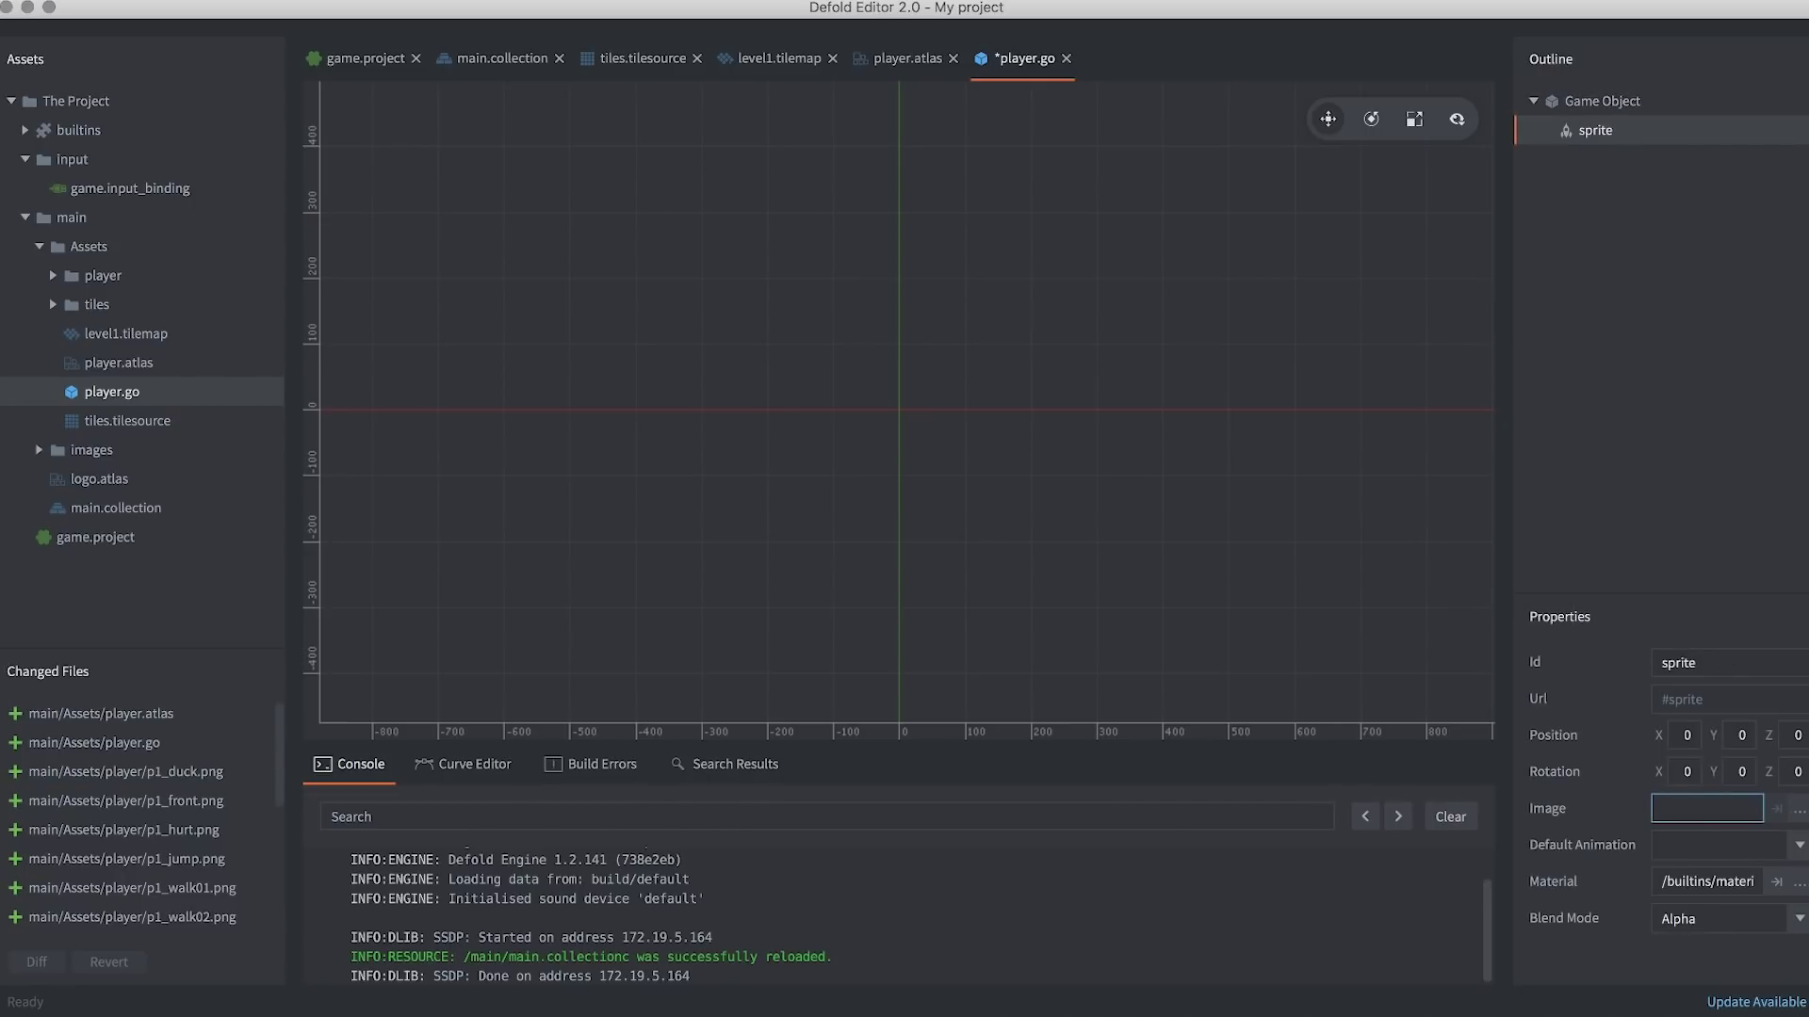
Set the sprite's image to /main/Assets/player.atlas and its default animation to player_idle, and frame the sprite in the view.
left_click(1795, 812)
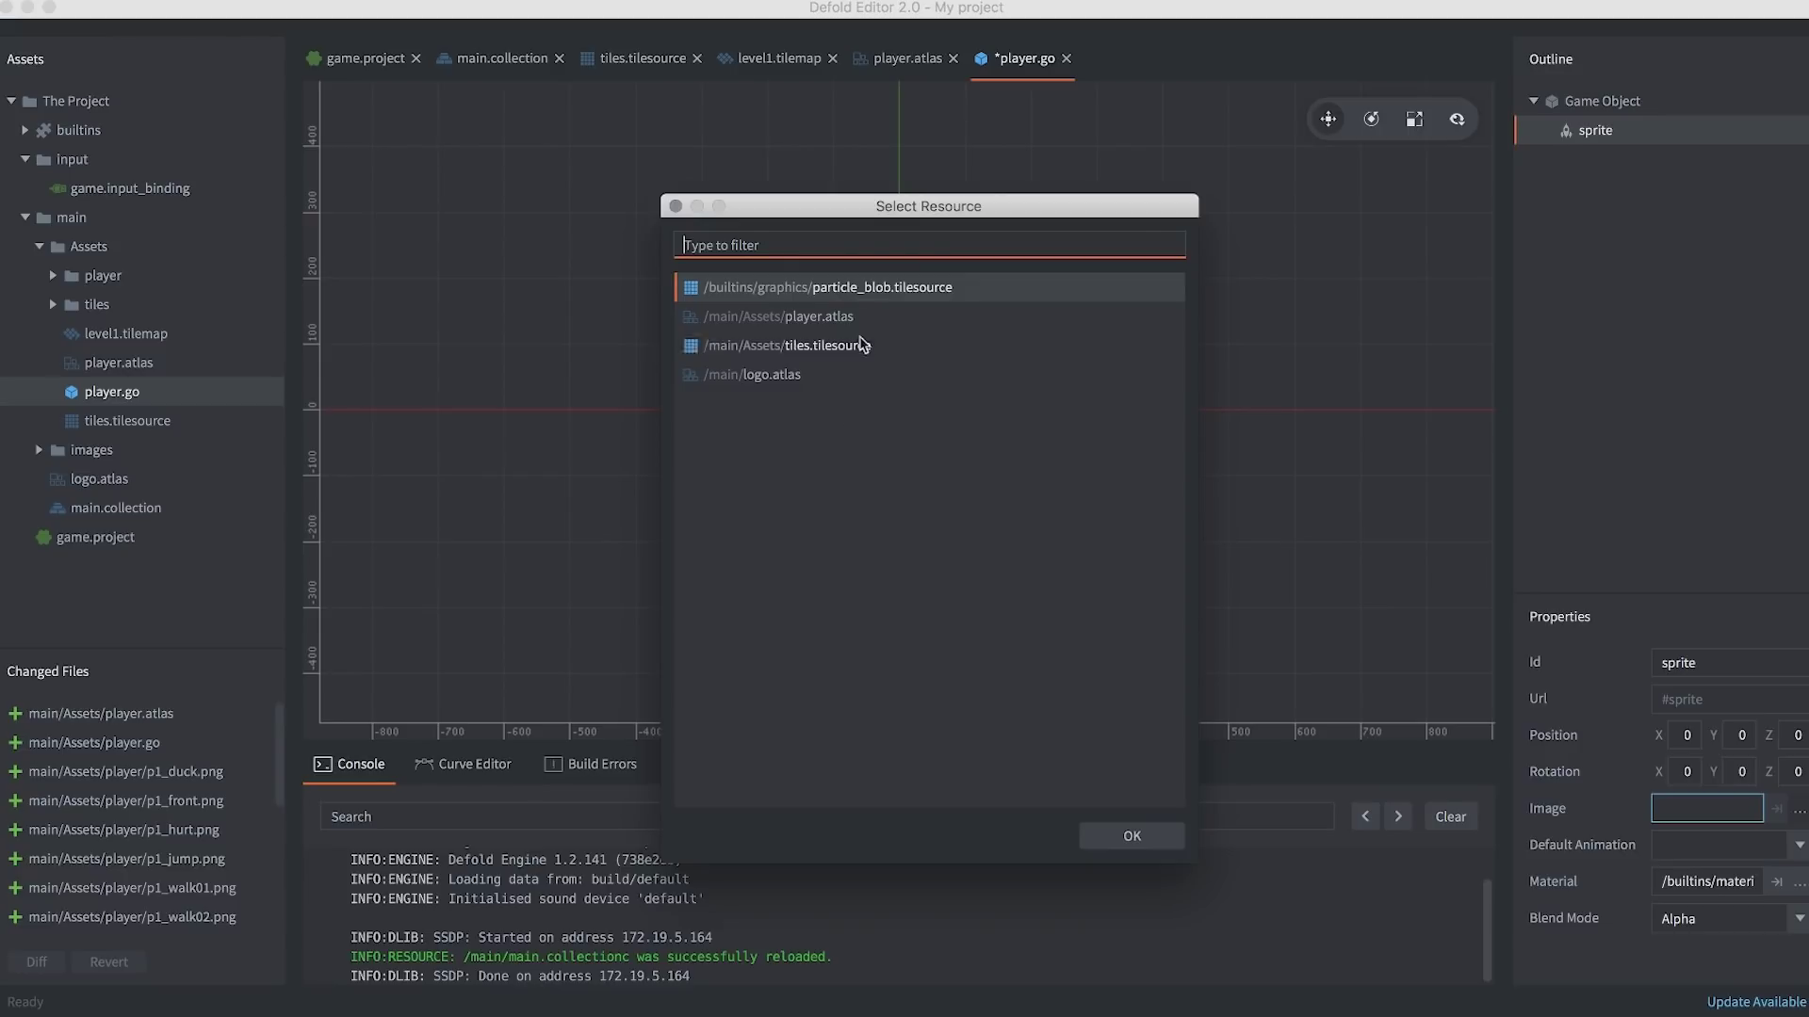
left_click(881, 319)
left_click(1129, 839)
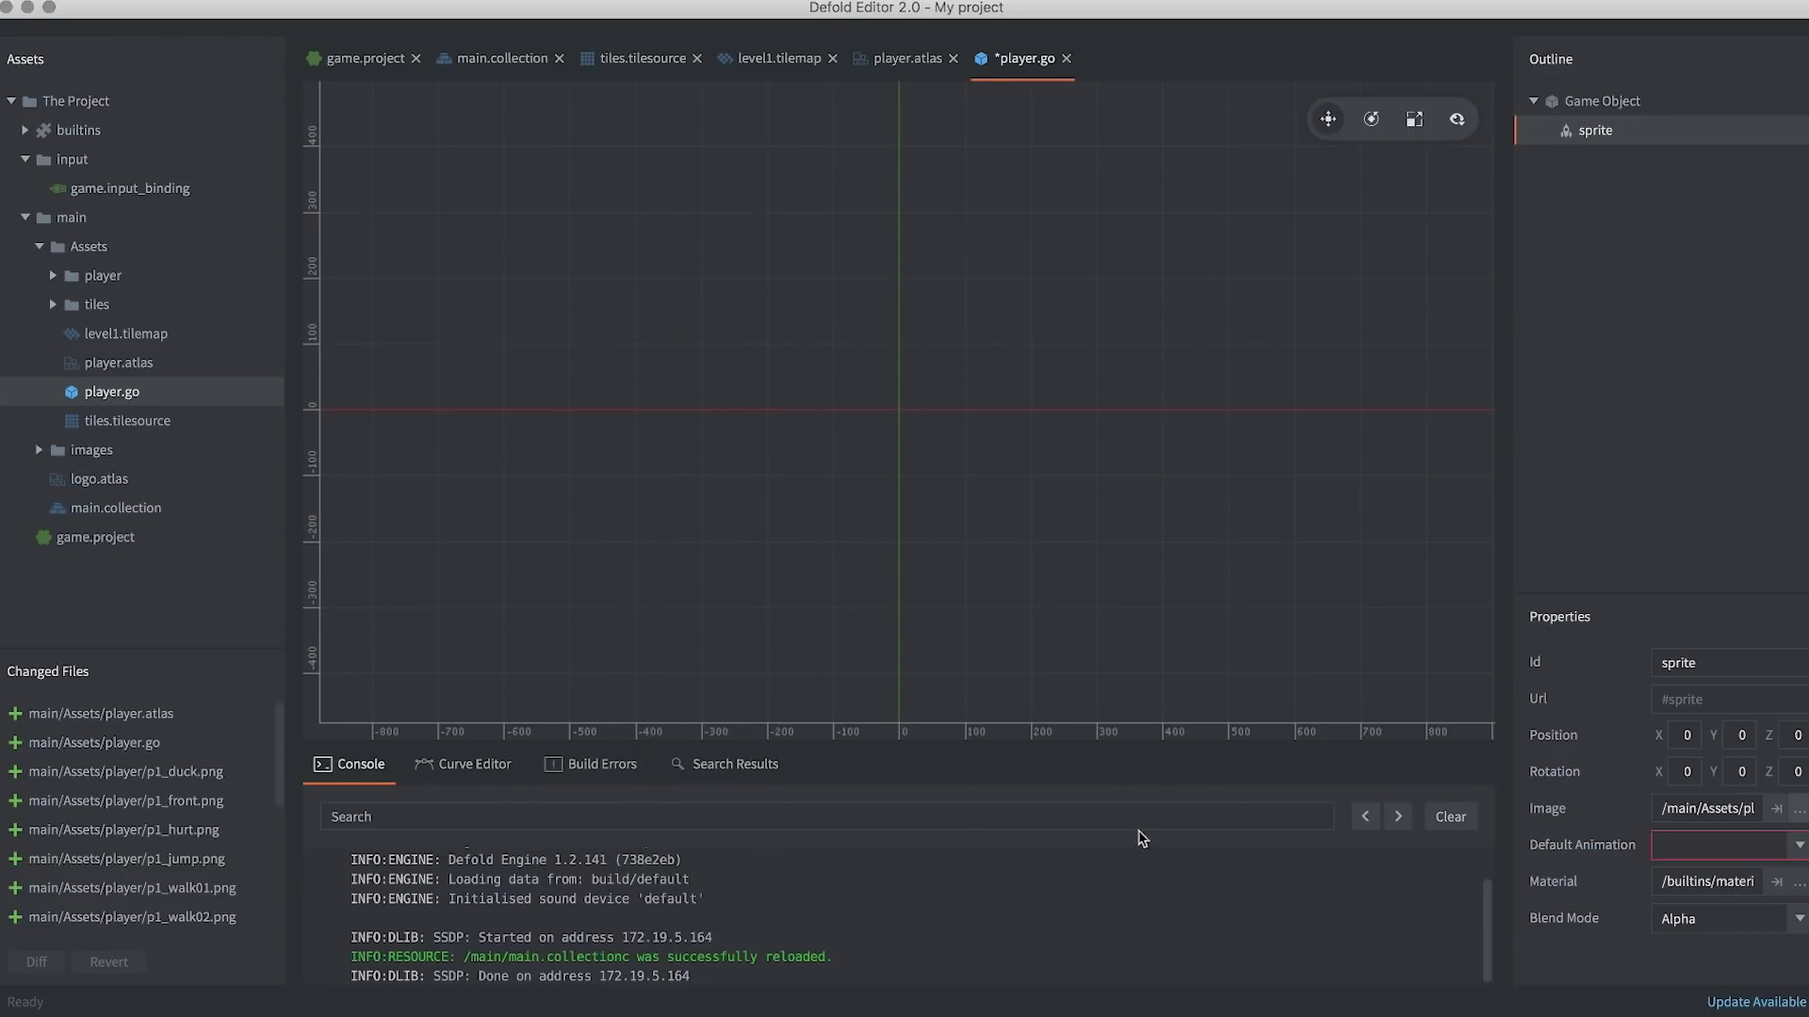
left_click(1799, 848)
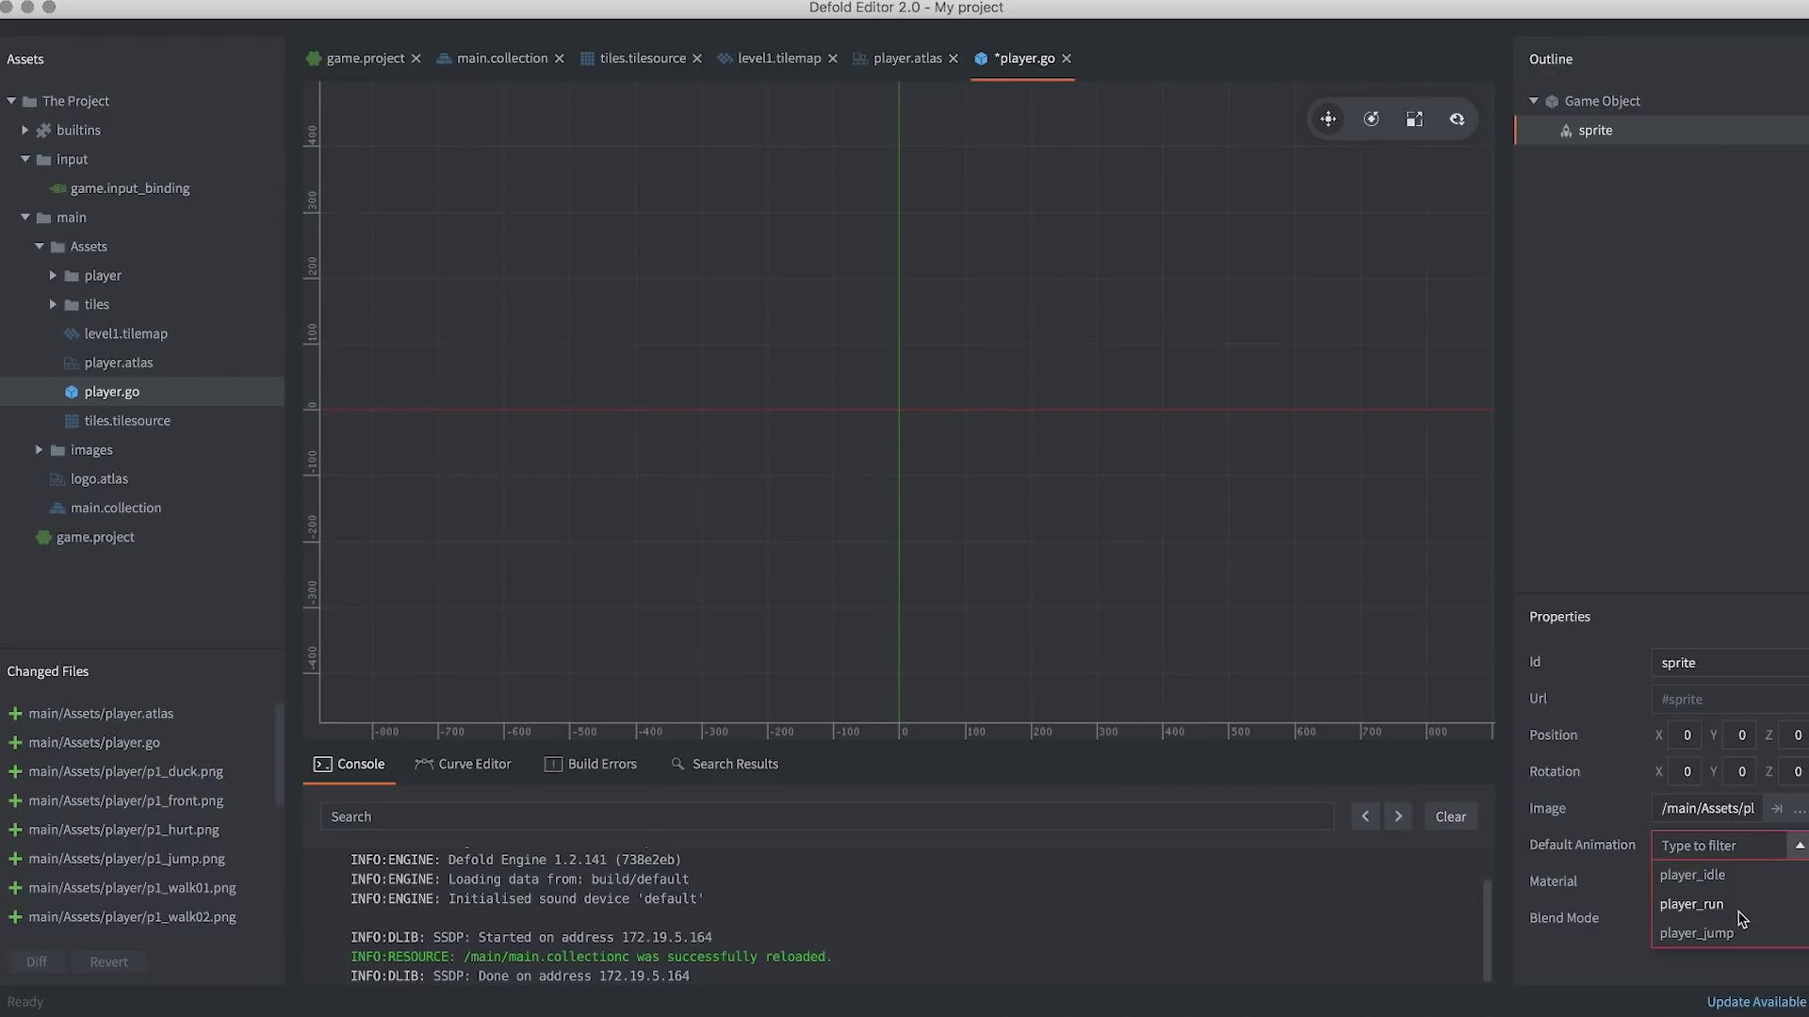
left_click(1739, 877)
key("f")
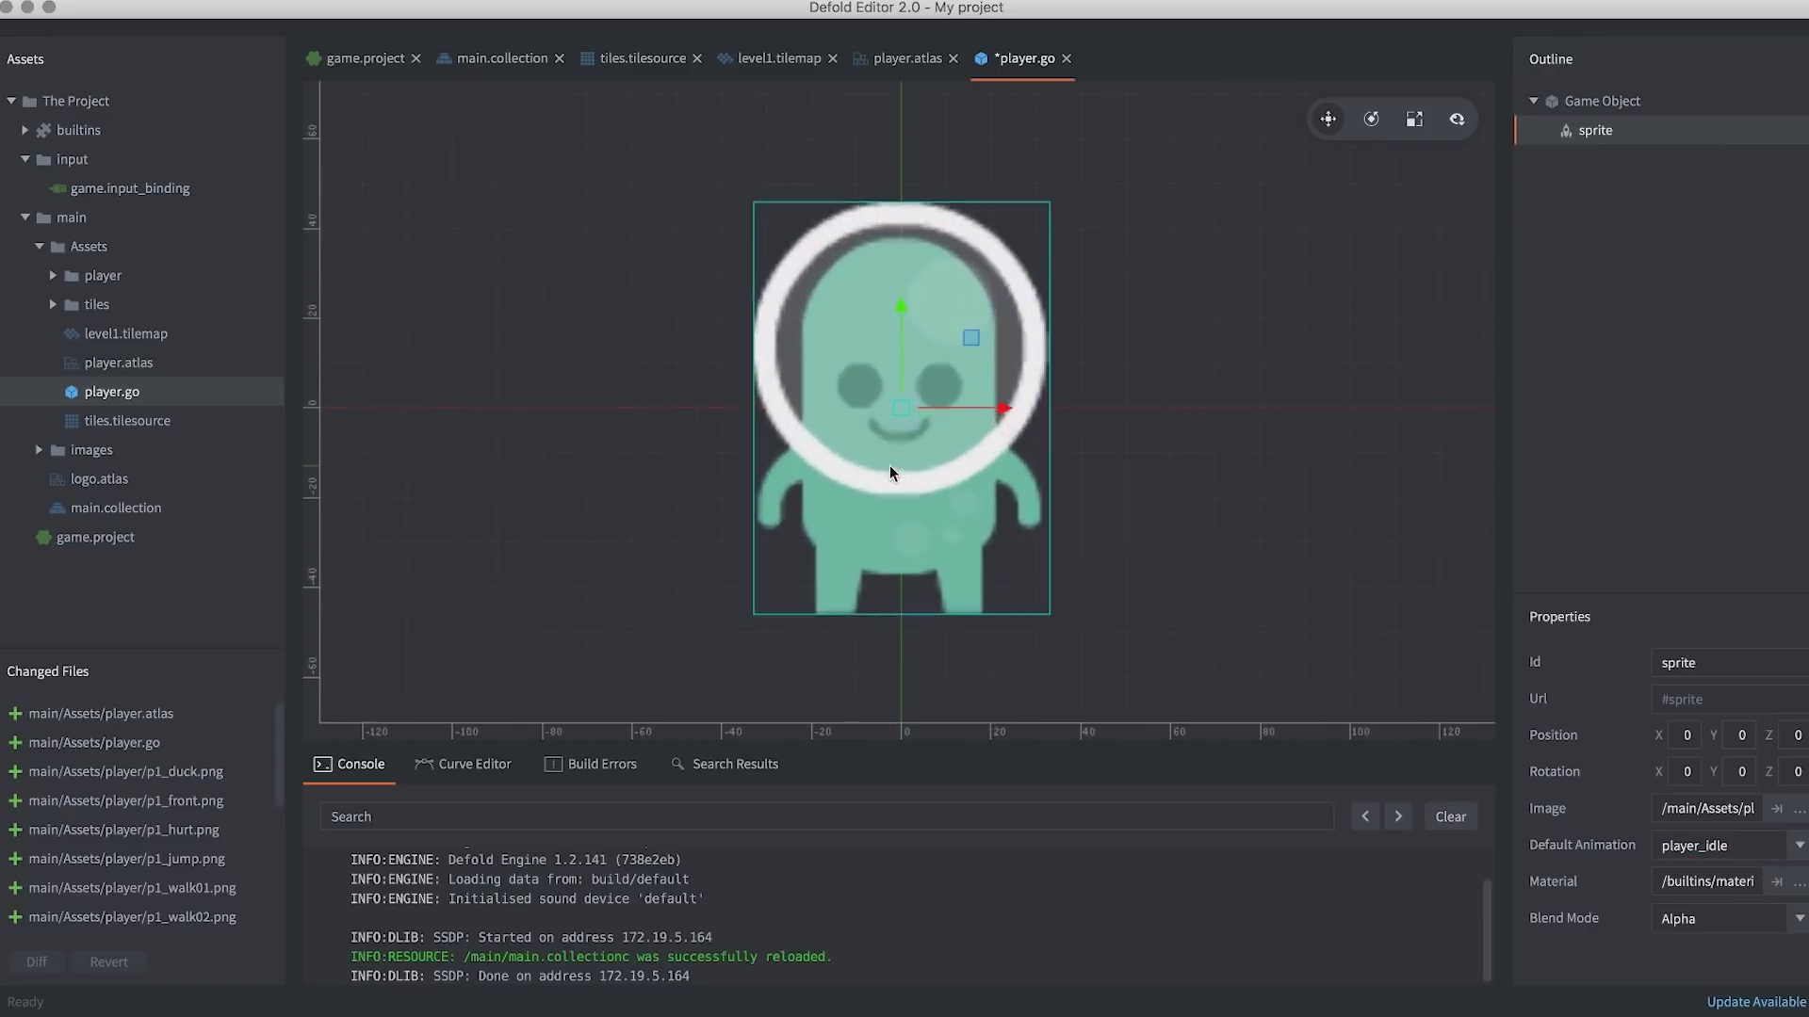
Try player_run as the sprite's default animation, restore player_idle, and save the player game object.
left_click(1796, 853)
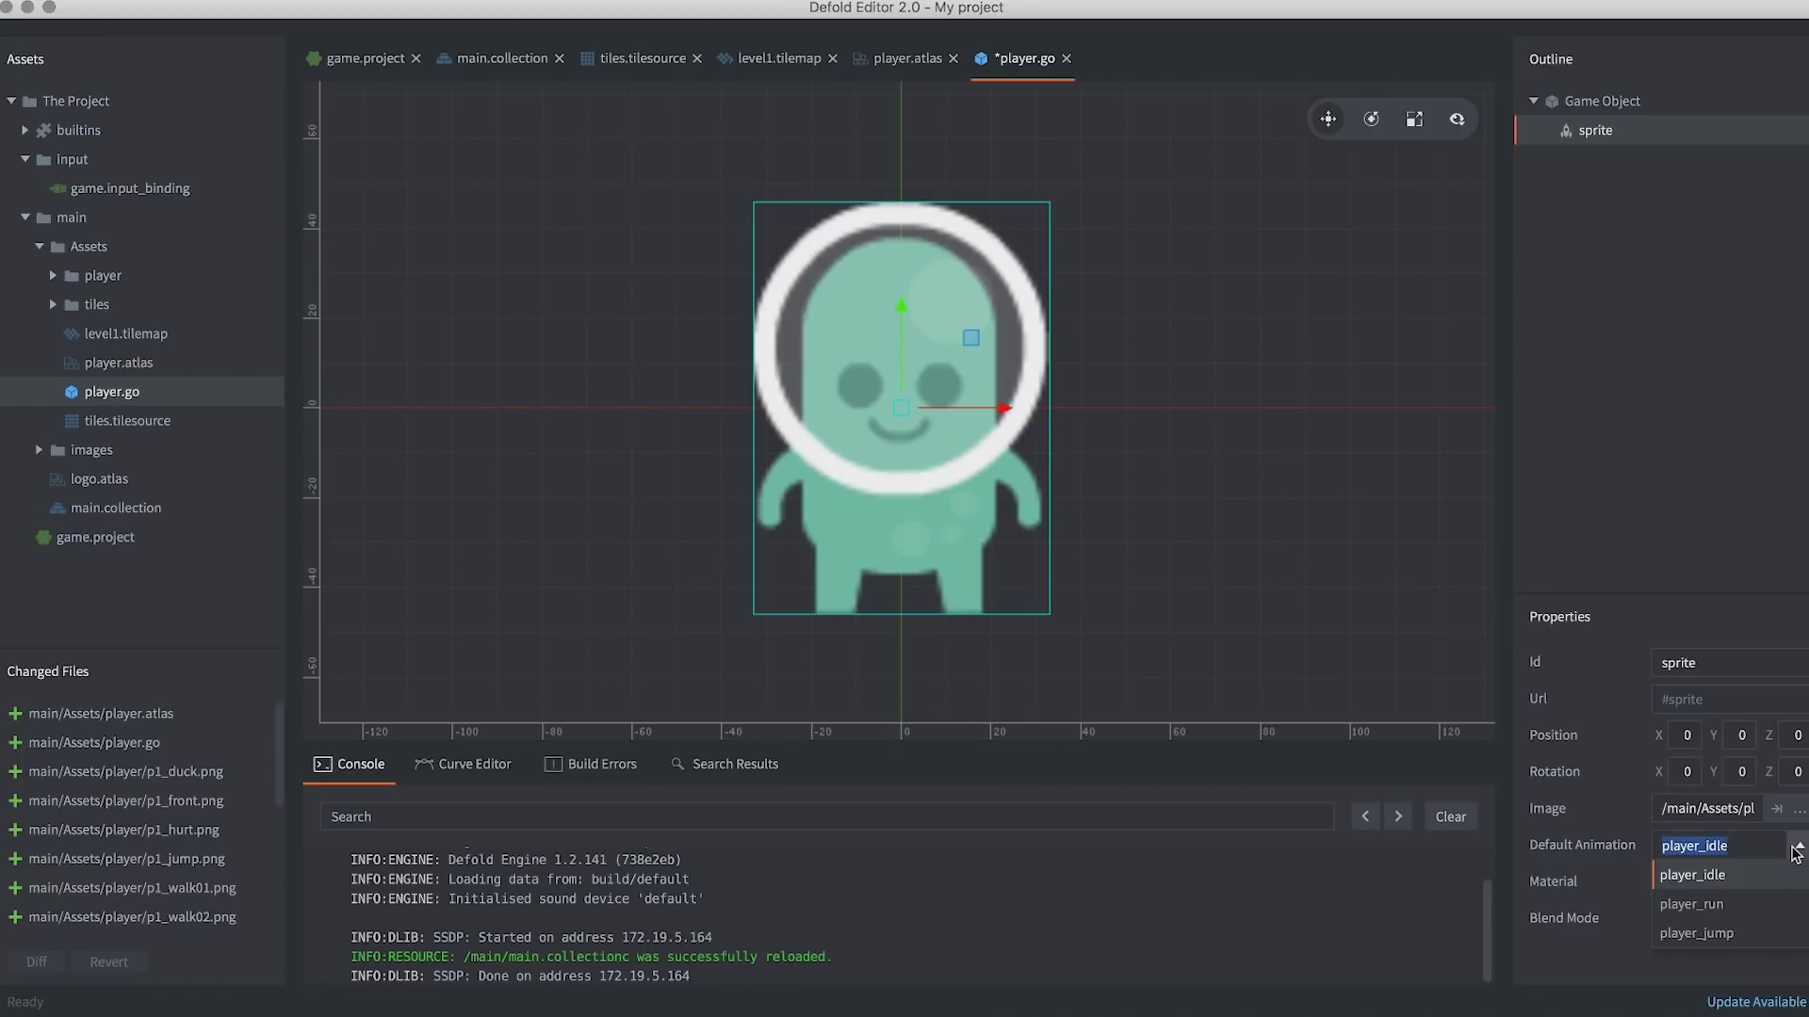
left_click(1696, 909)
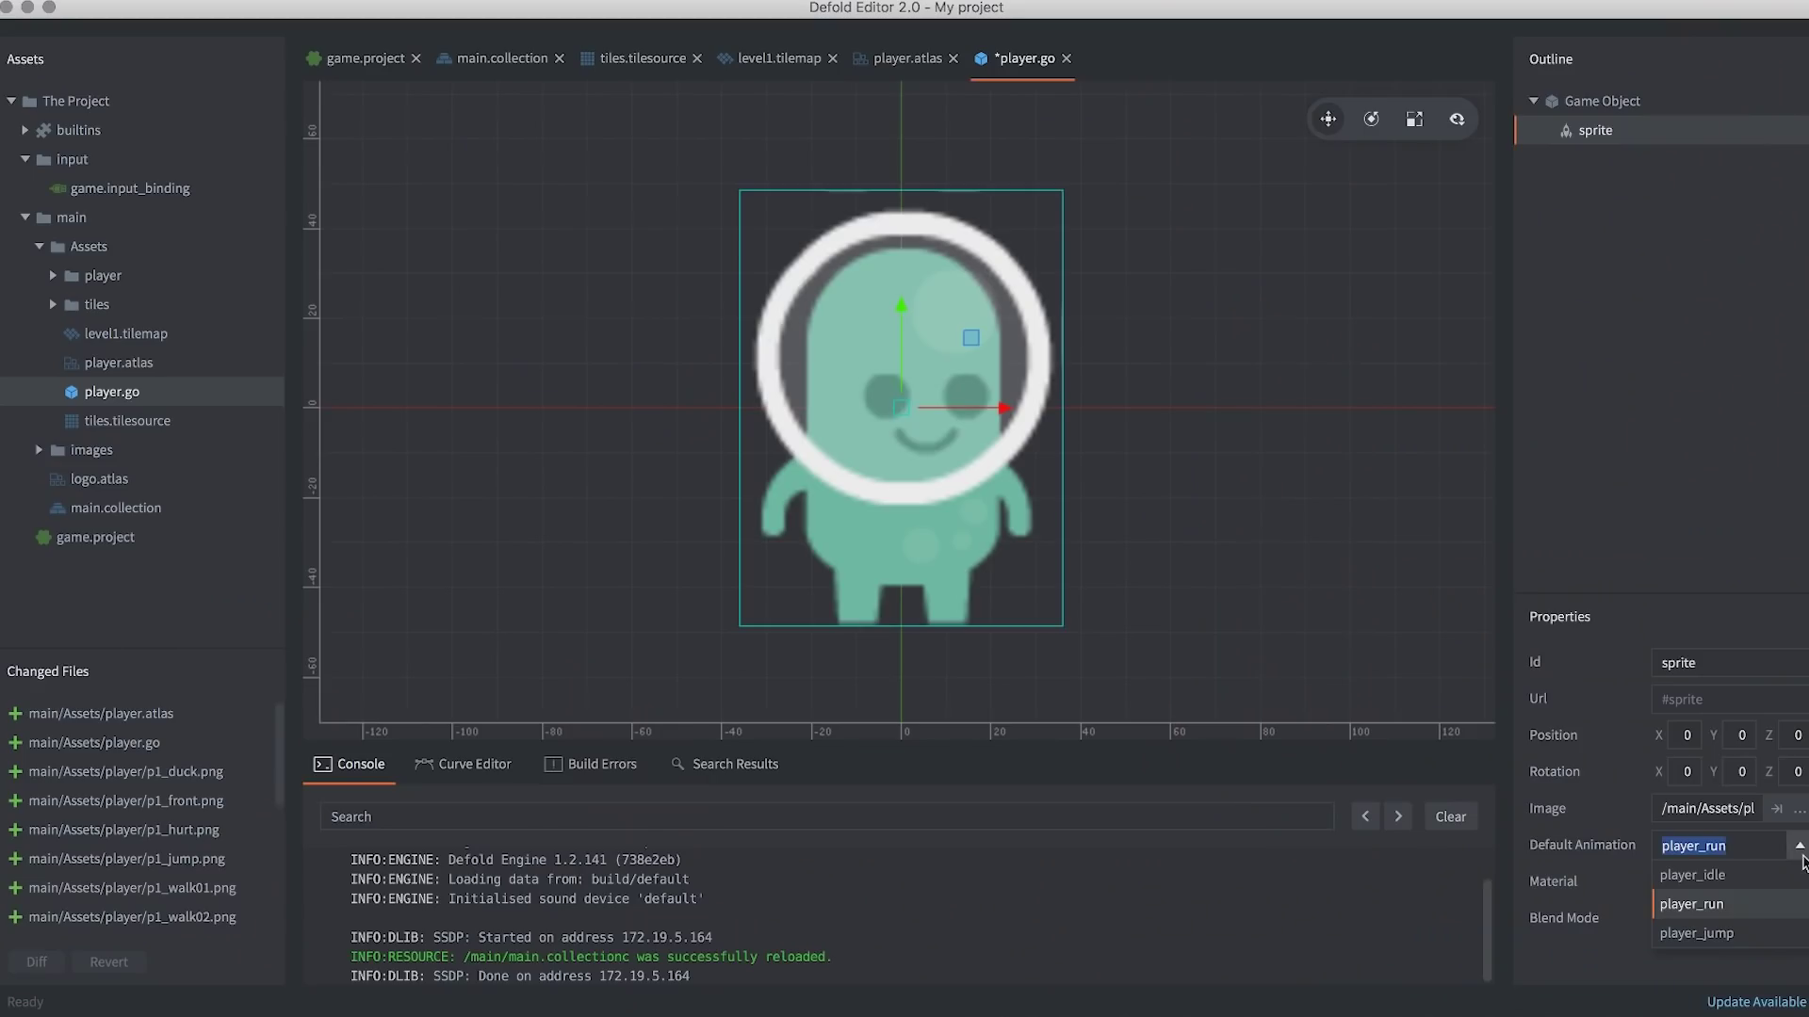
left_click(1771, 875)
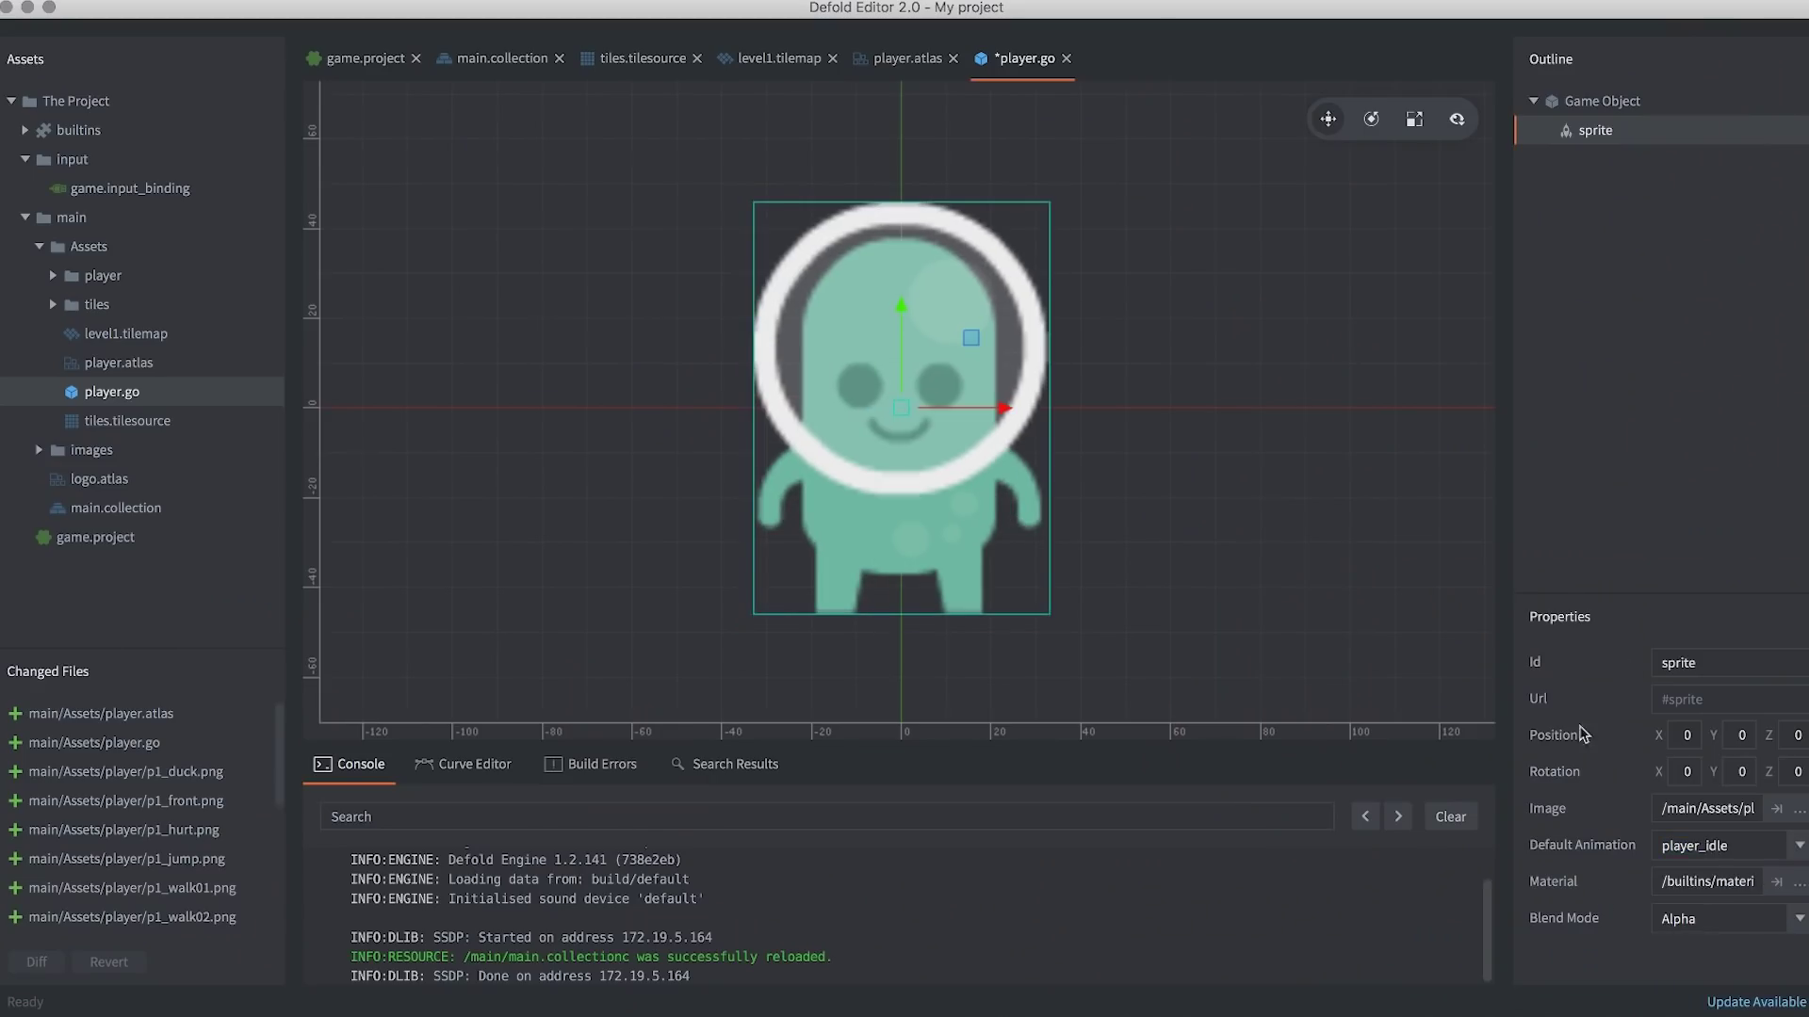
key("super+s")
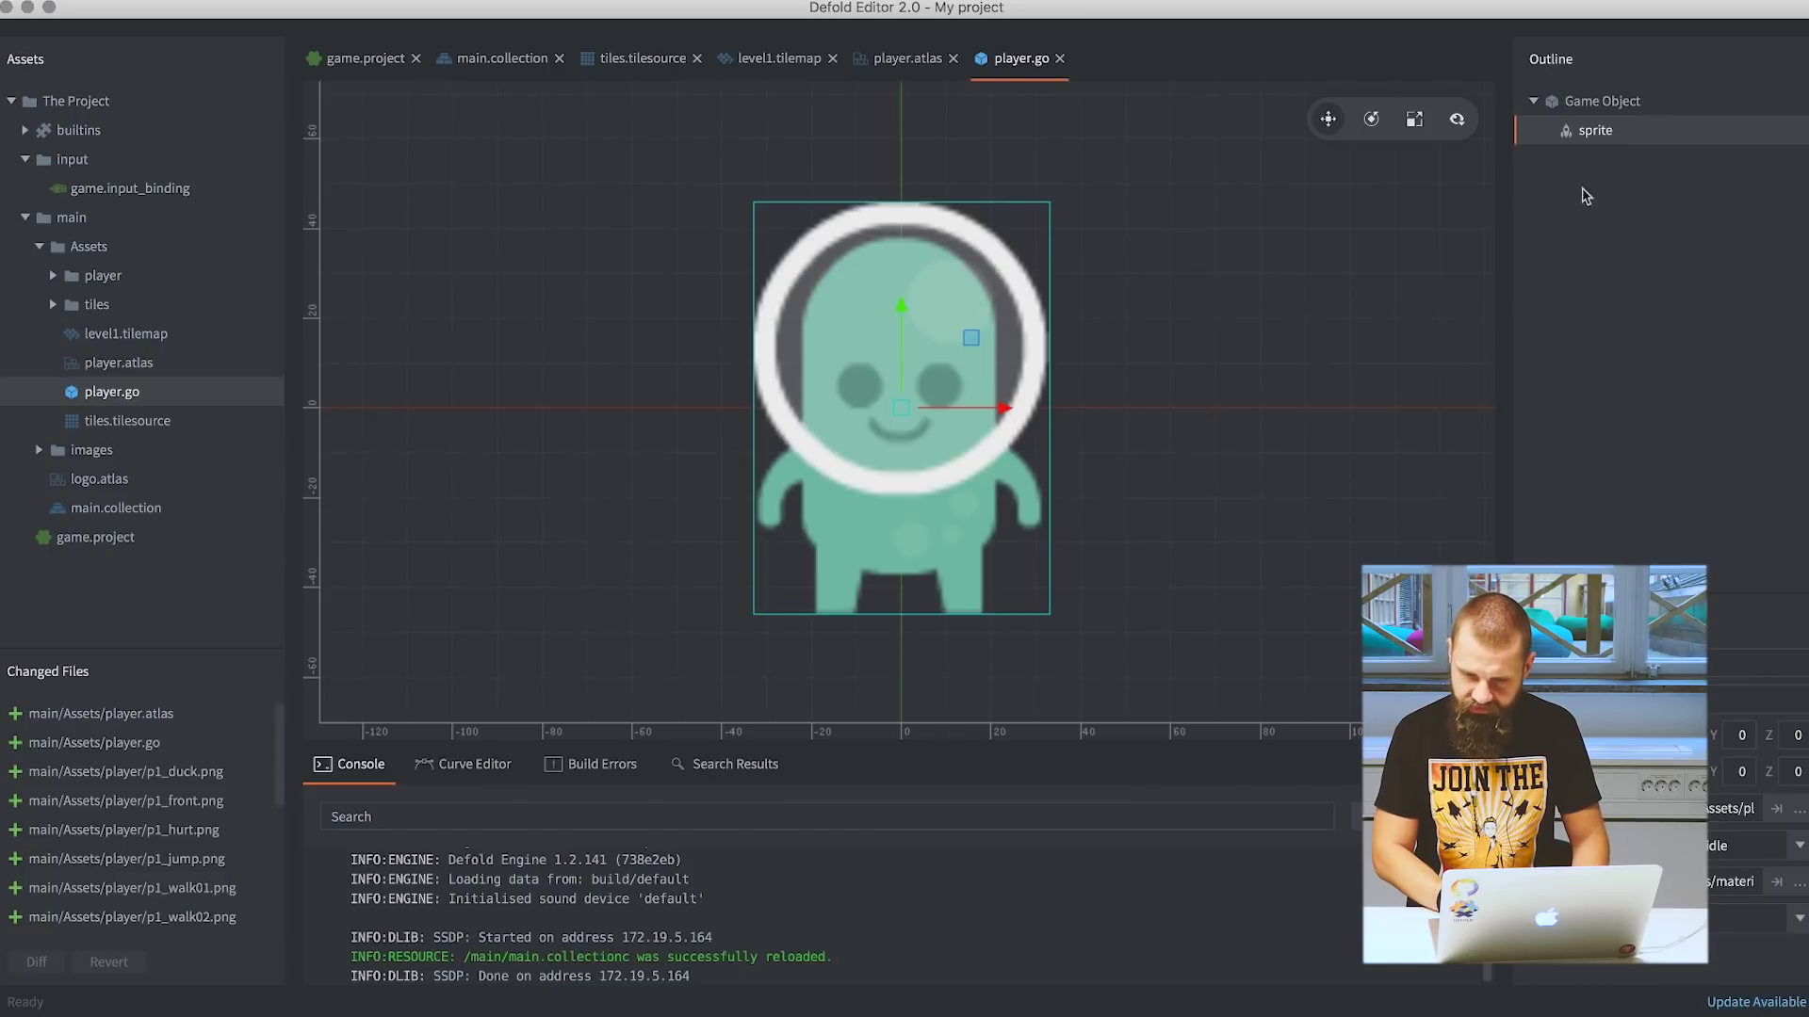
Add the game object file /main/Assets/player.go to main.collection.
left_click(499, 58)
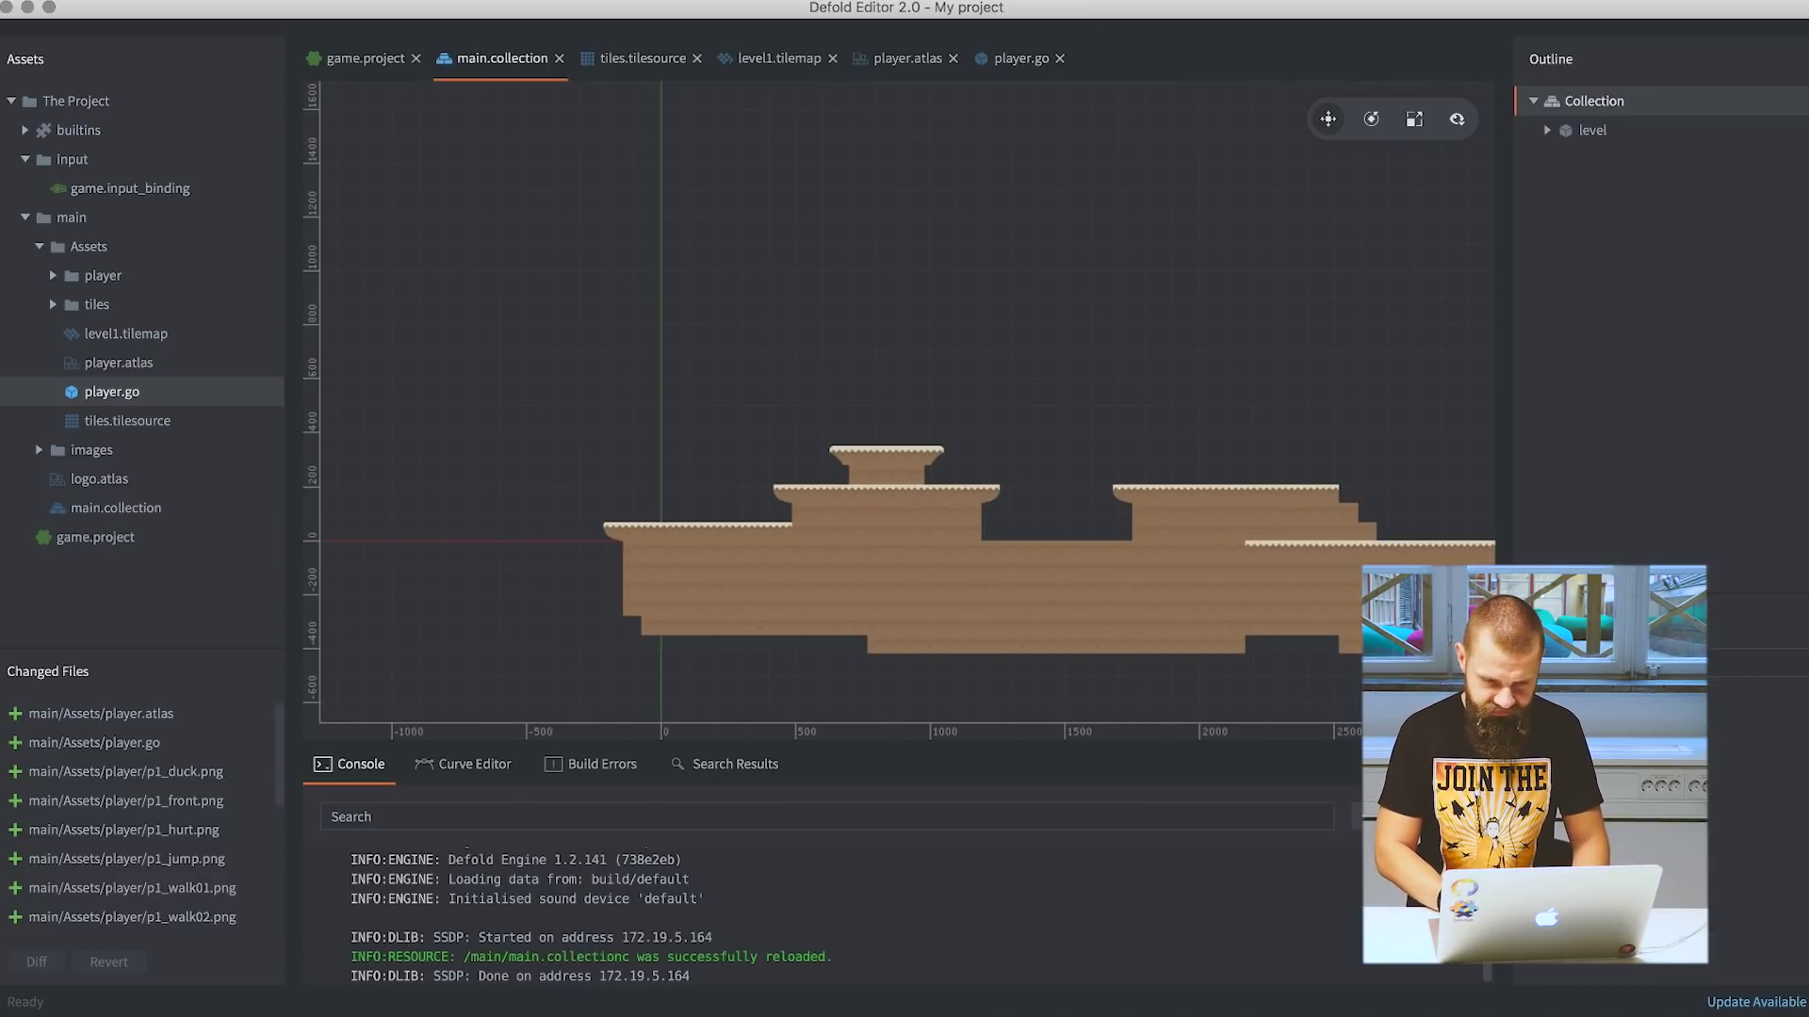
right_click(1580, 113)
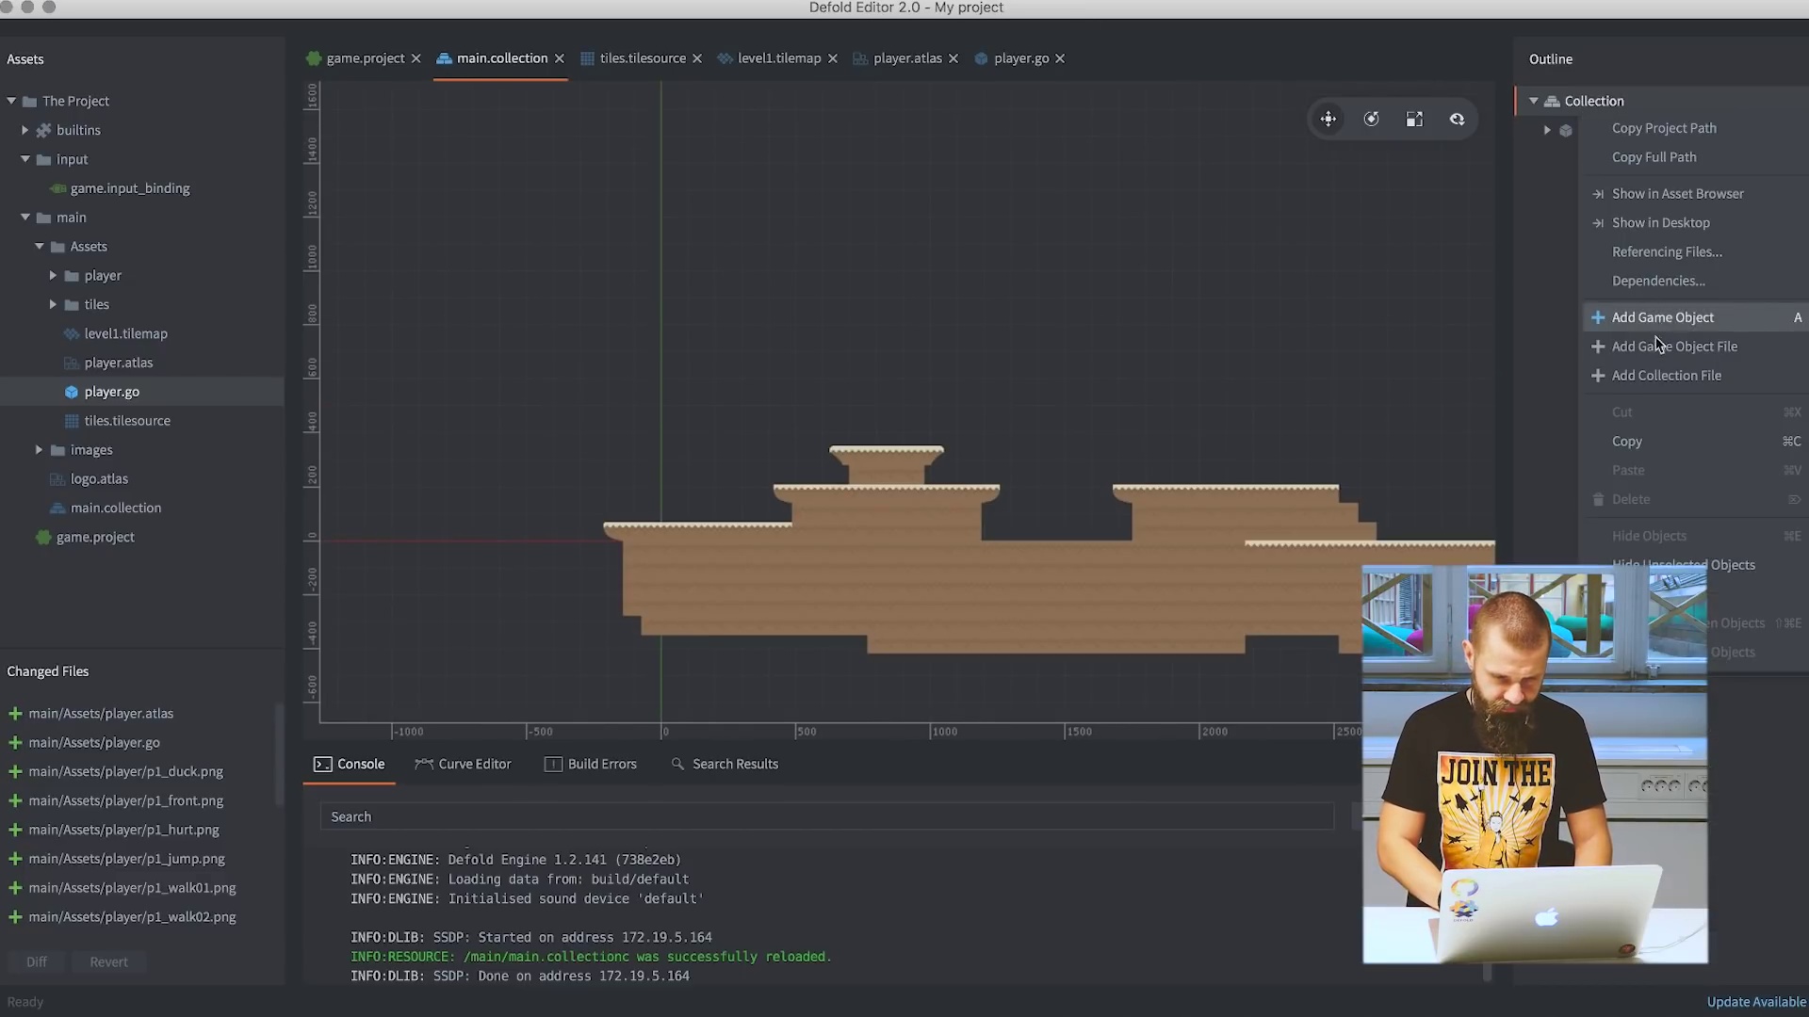
left_click(1649, 347)
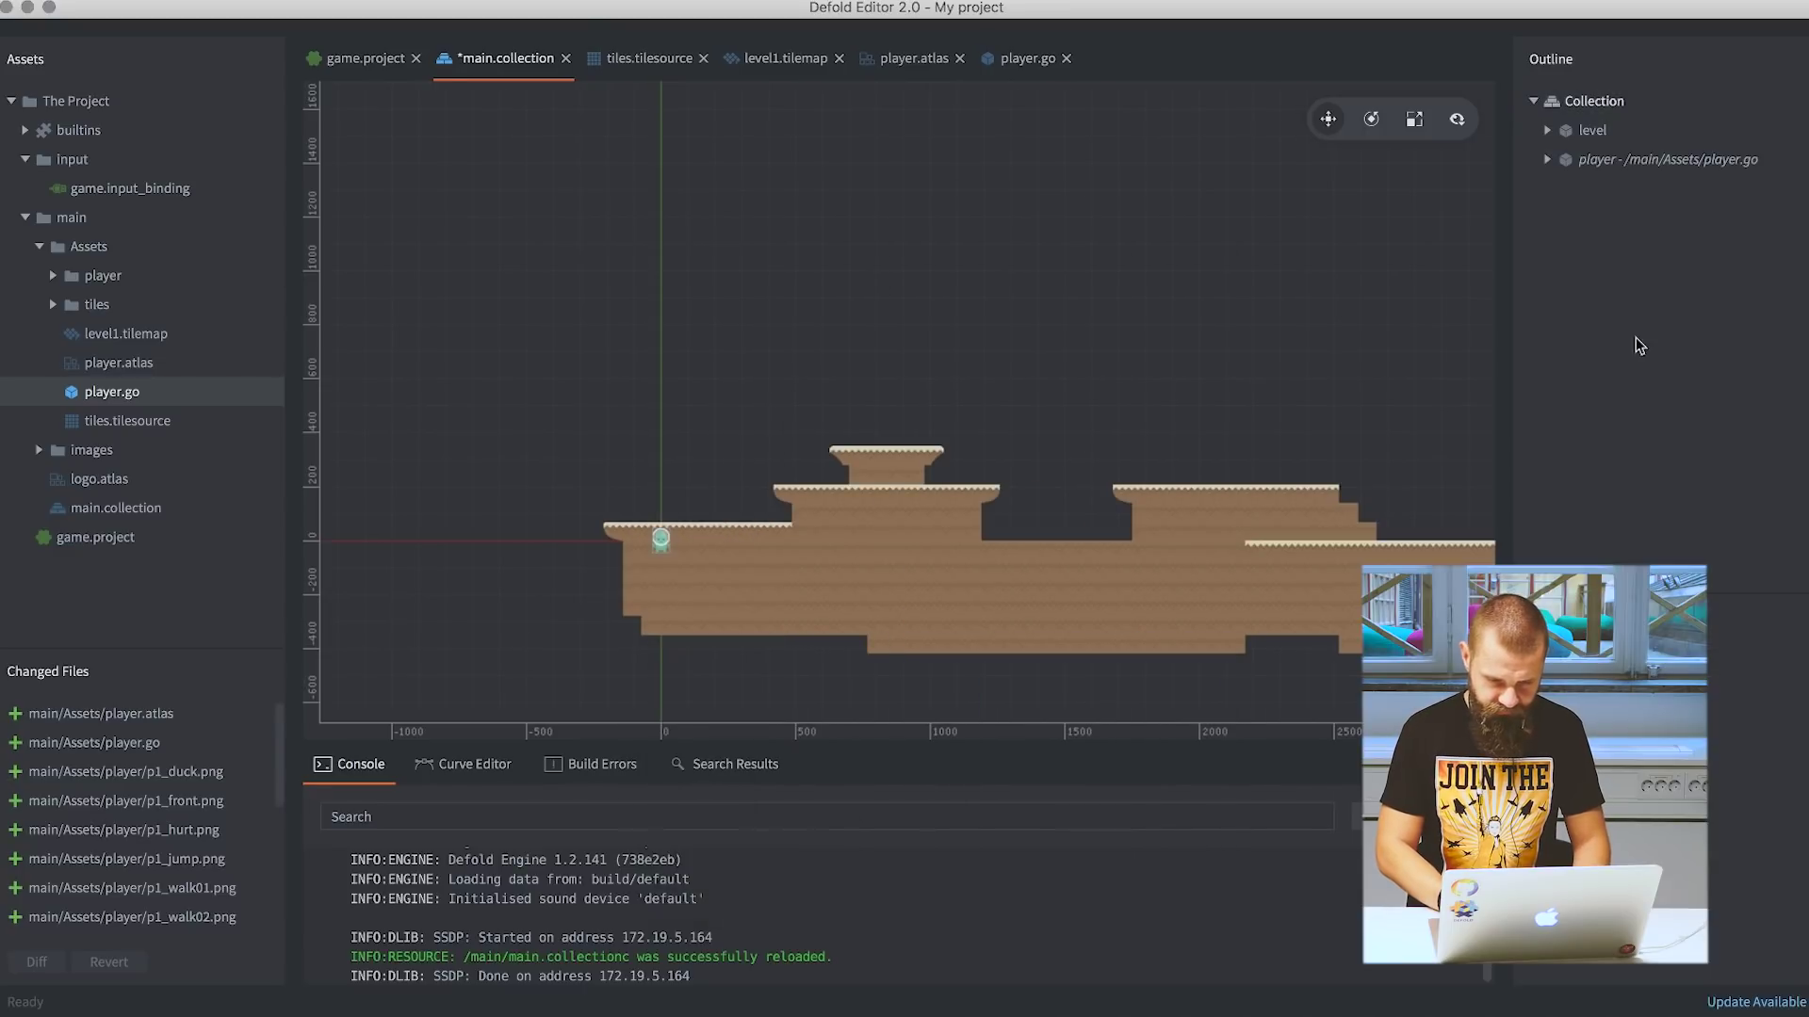
Move the player game object straight up above the leftmost platform, to about Y 234.
key("e")
key("w")
left_click(660, 552)
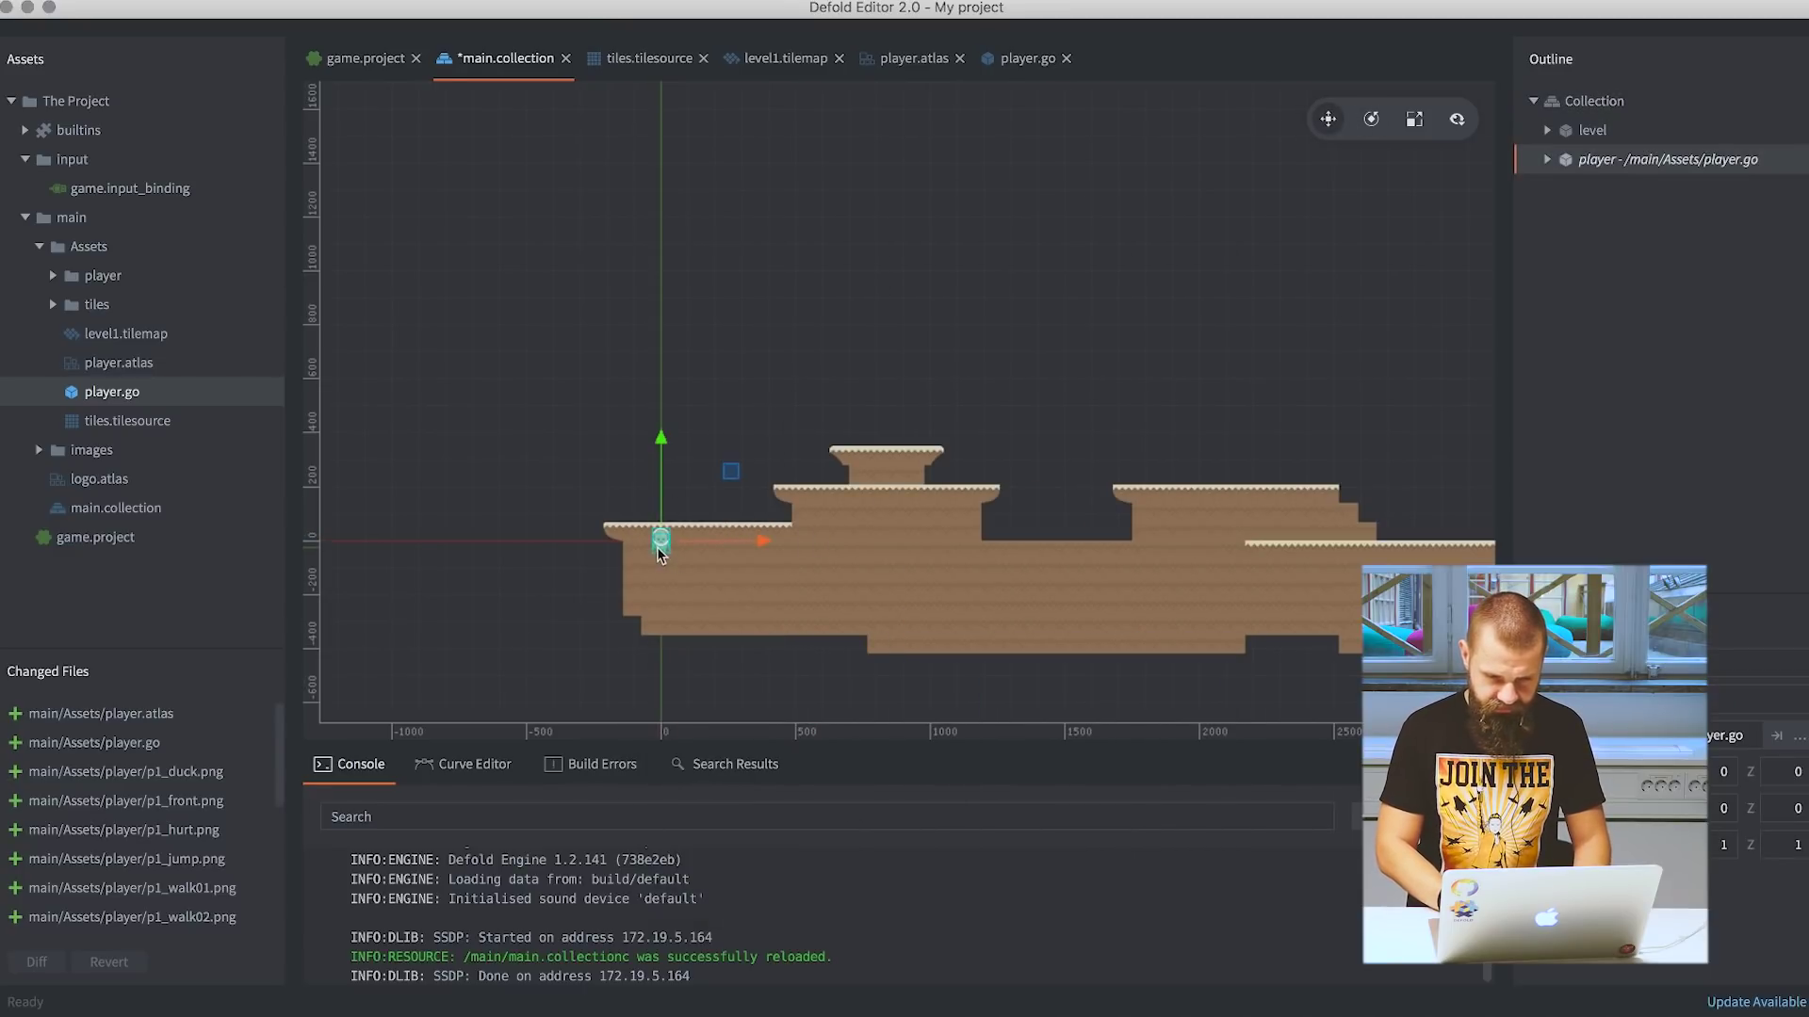
key("f")
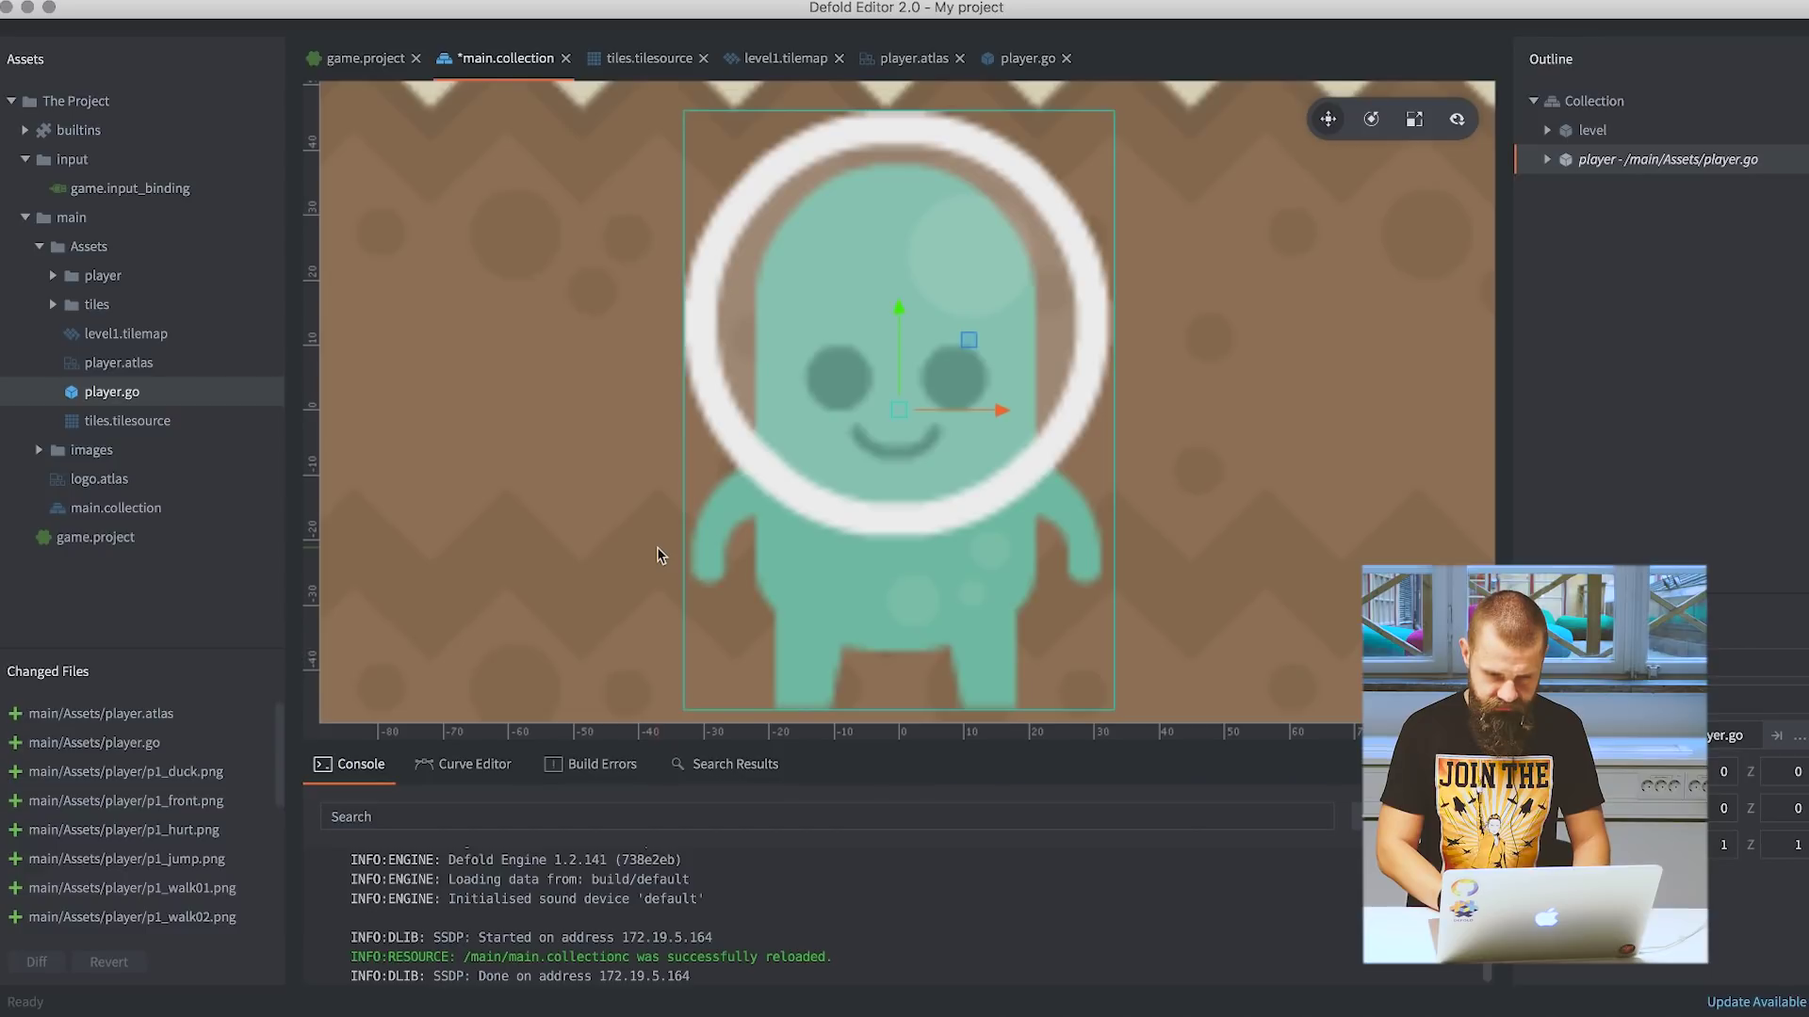
scroll(657, 551, "down", 5)
scroll(657, 556, "down", 5)
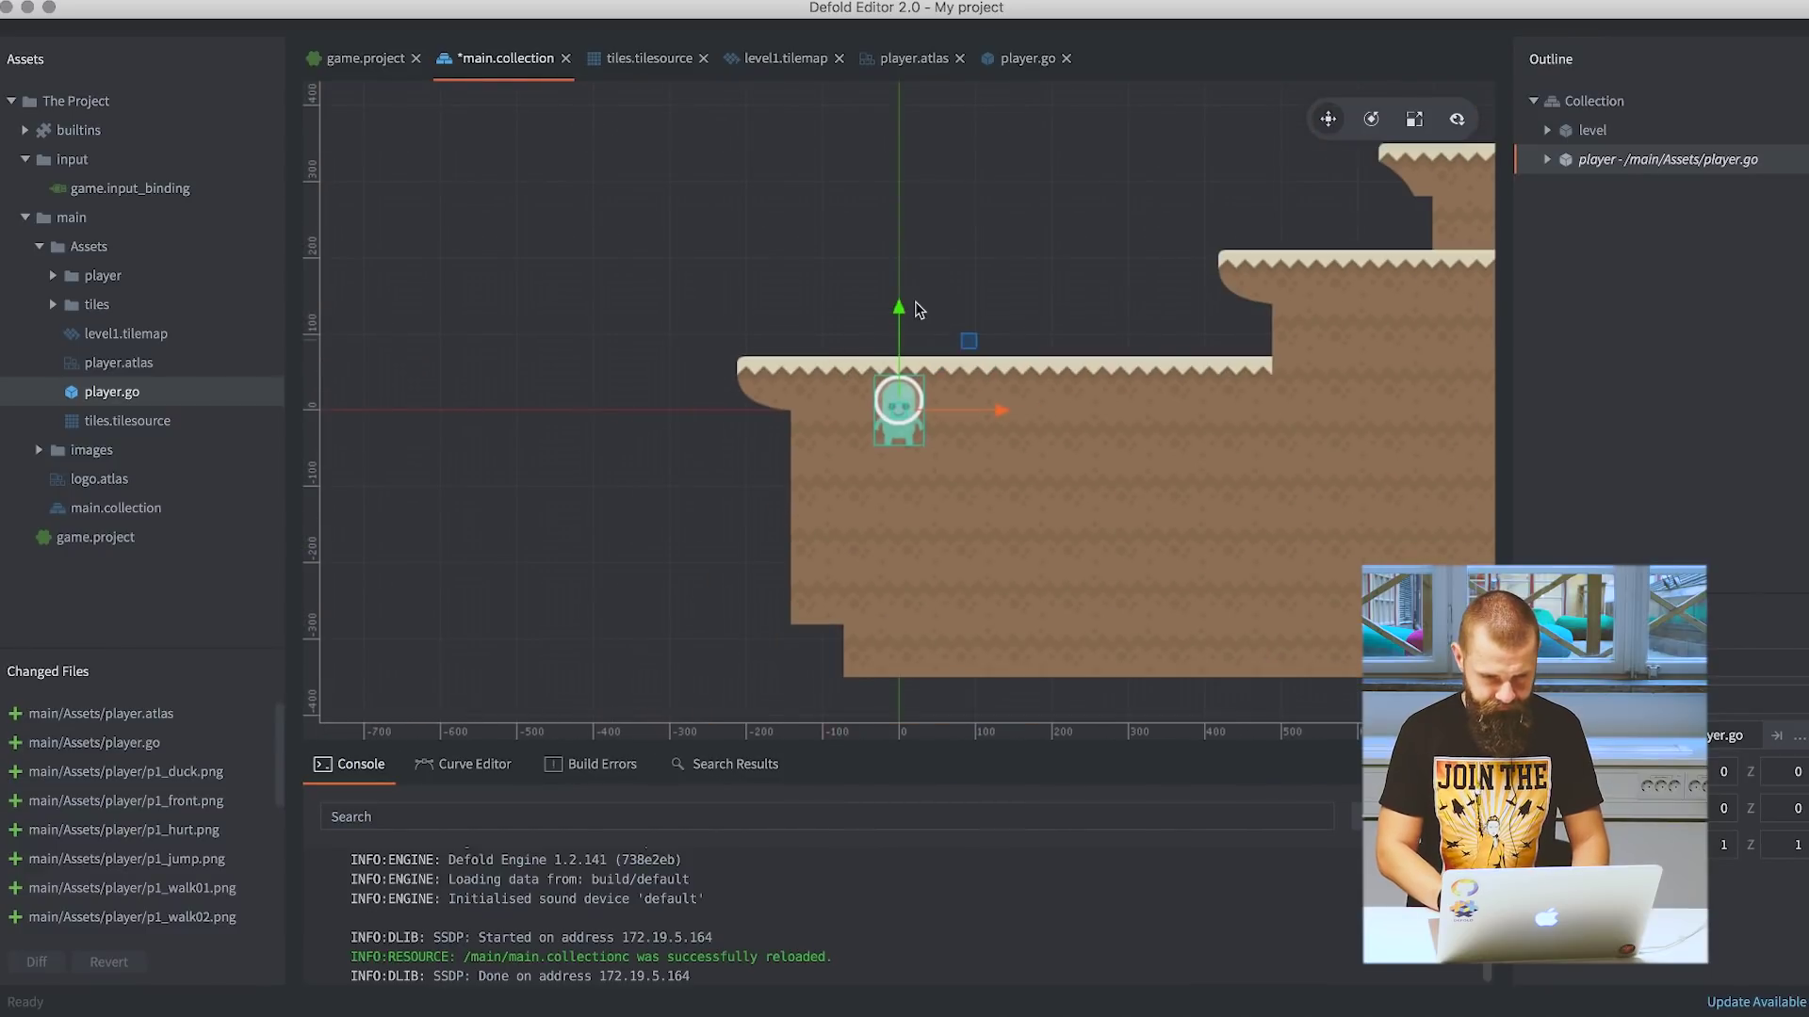
left_click_drag(900, 316, 907, 140)
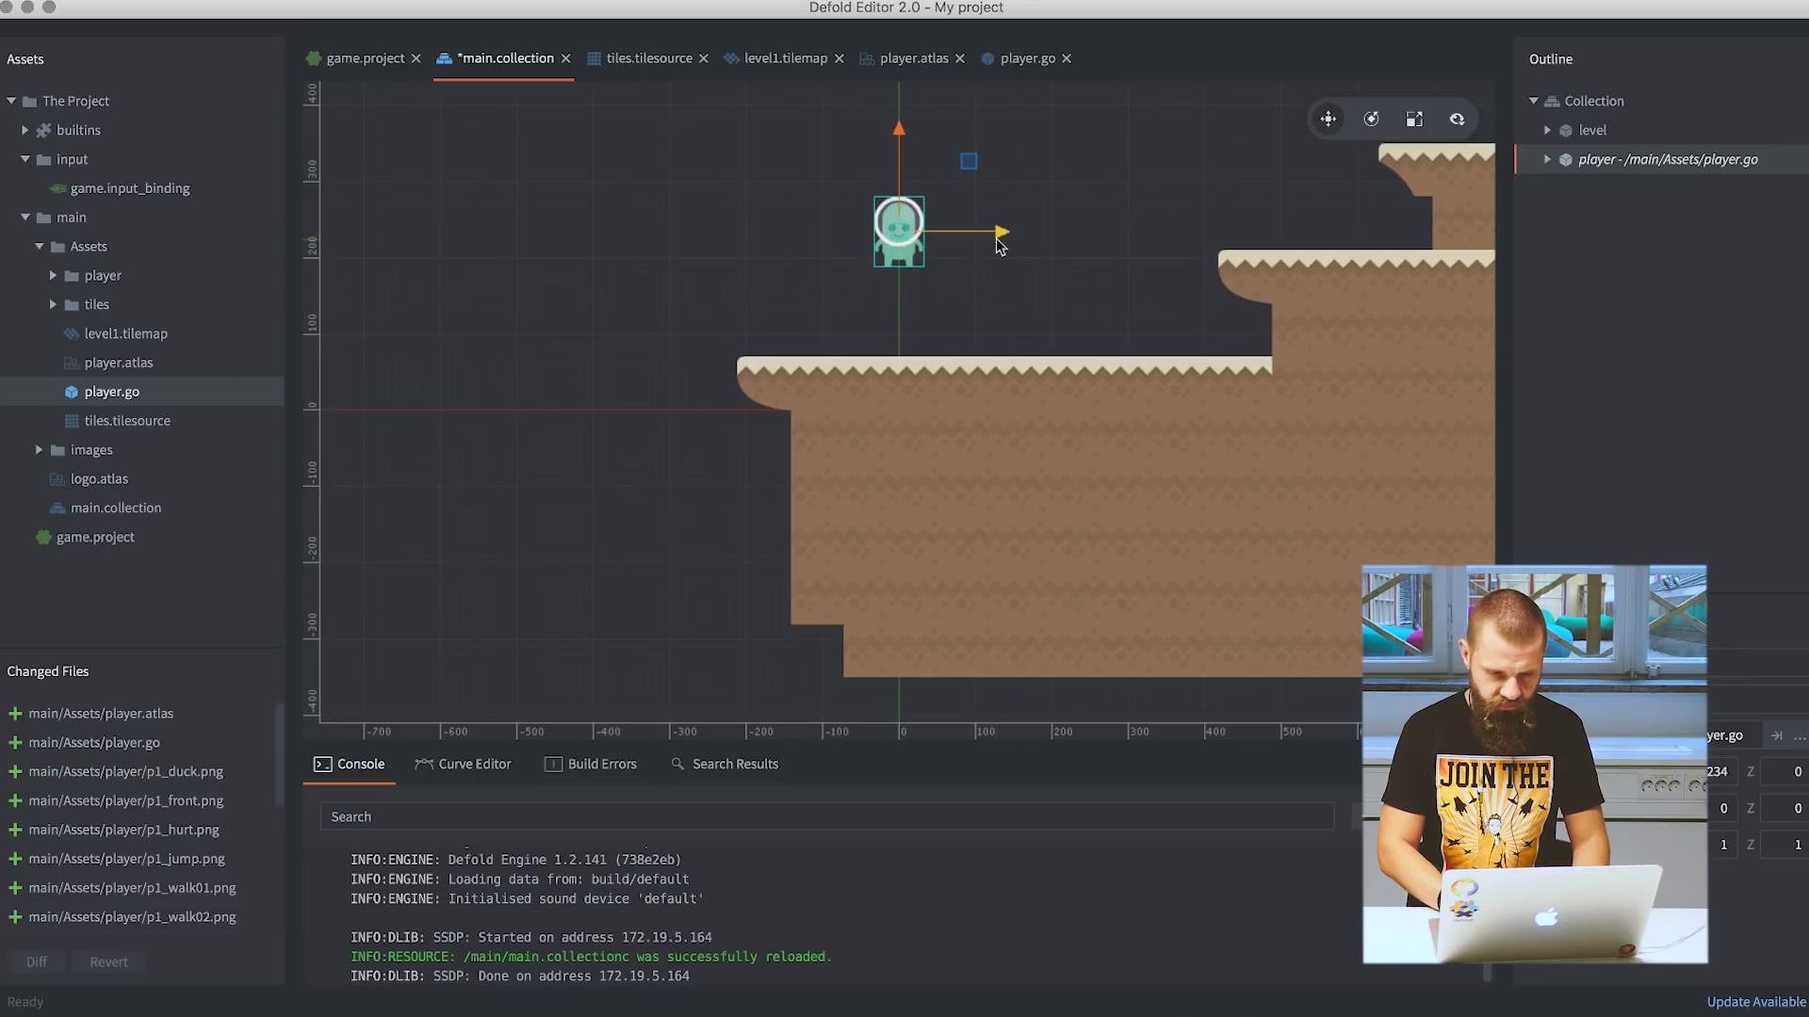
Build and run the game, and arrange its window beside the editor.
key("super+b")
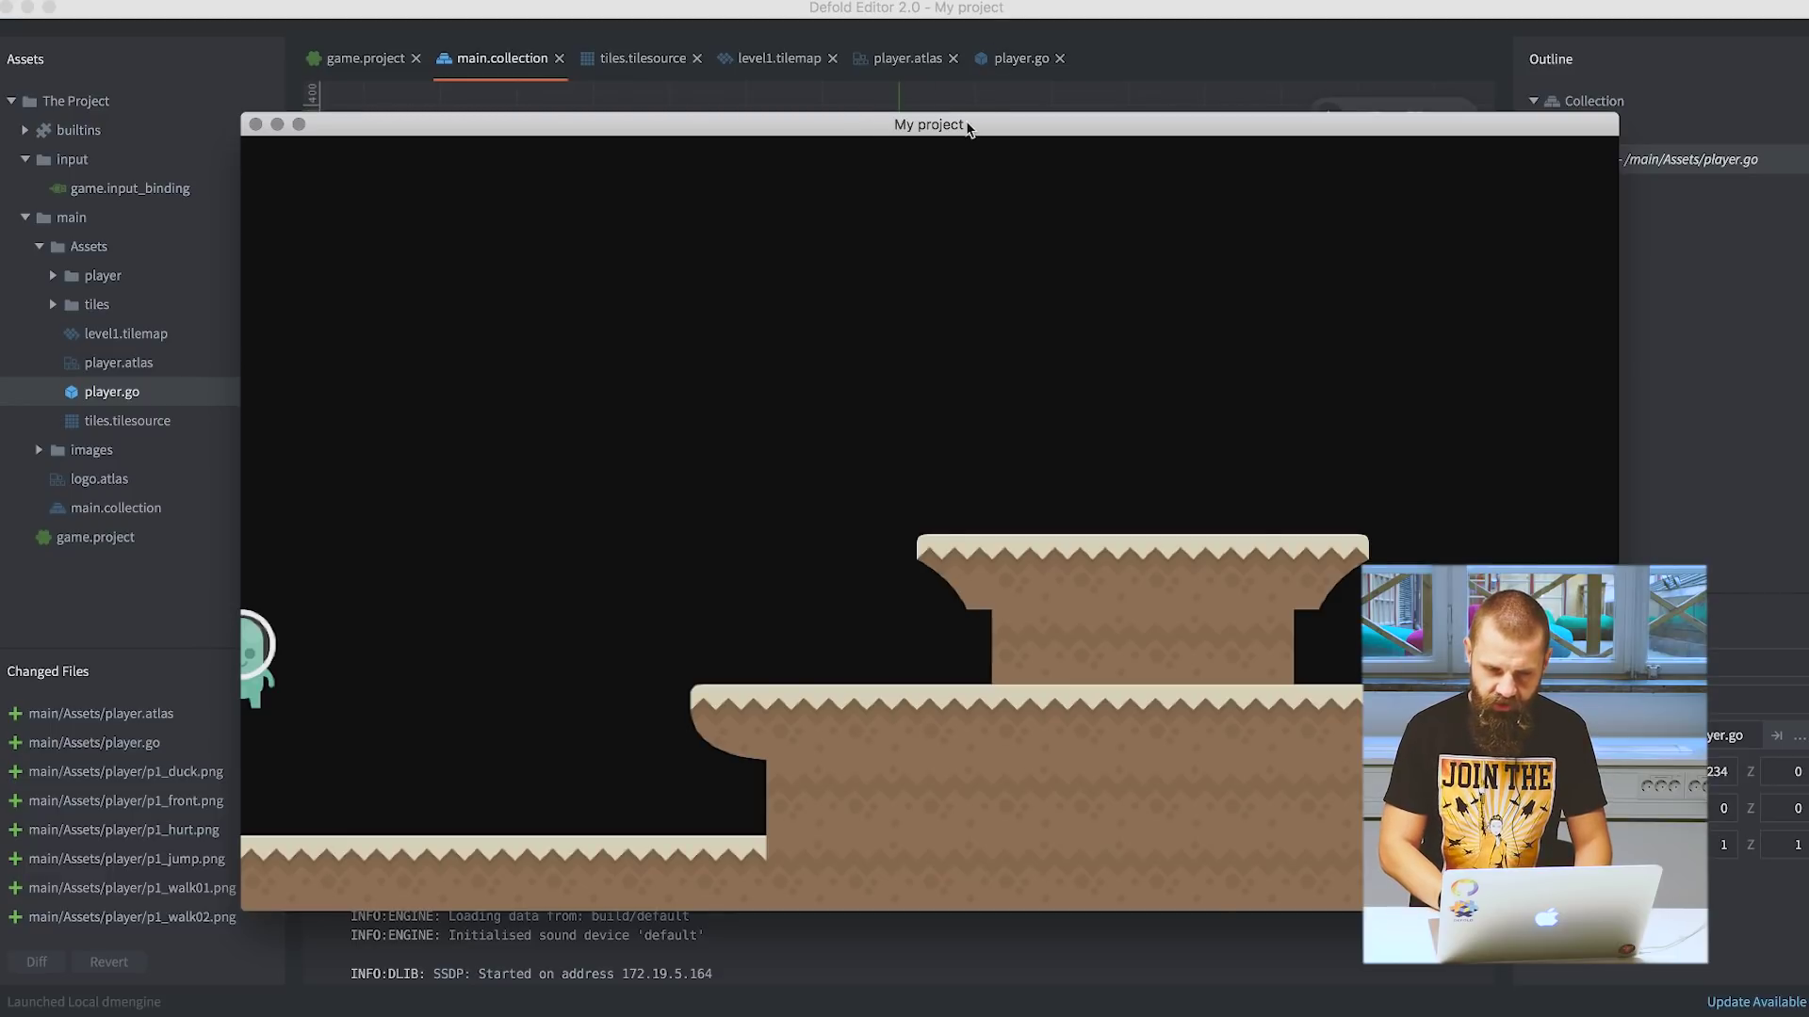
left_click_drag(940, 129, 1502, 131)
left_click_drag(1070, 132, 1652, 128)
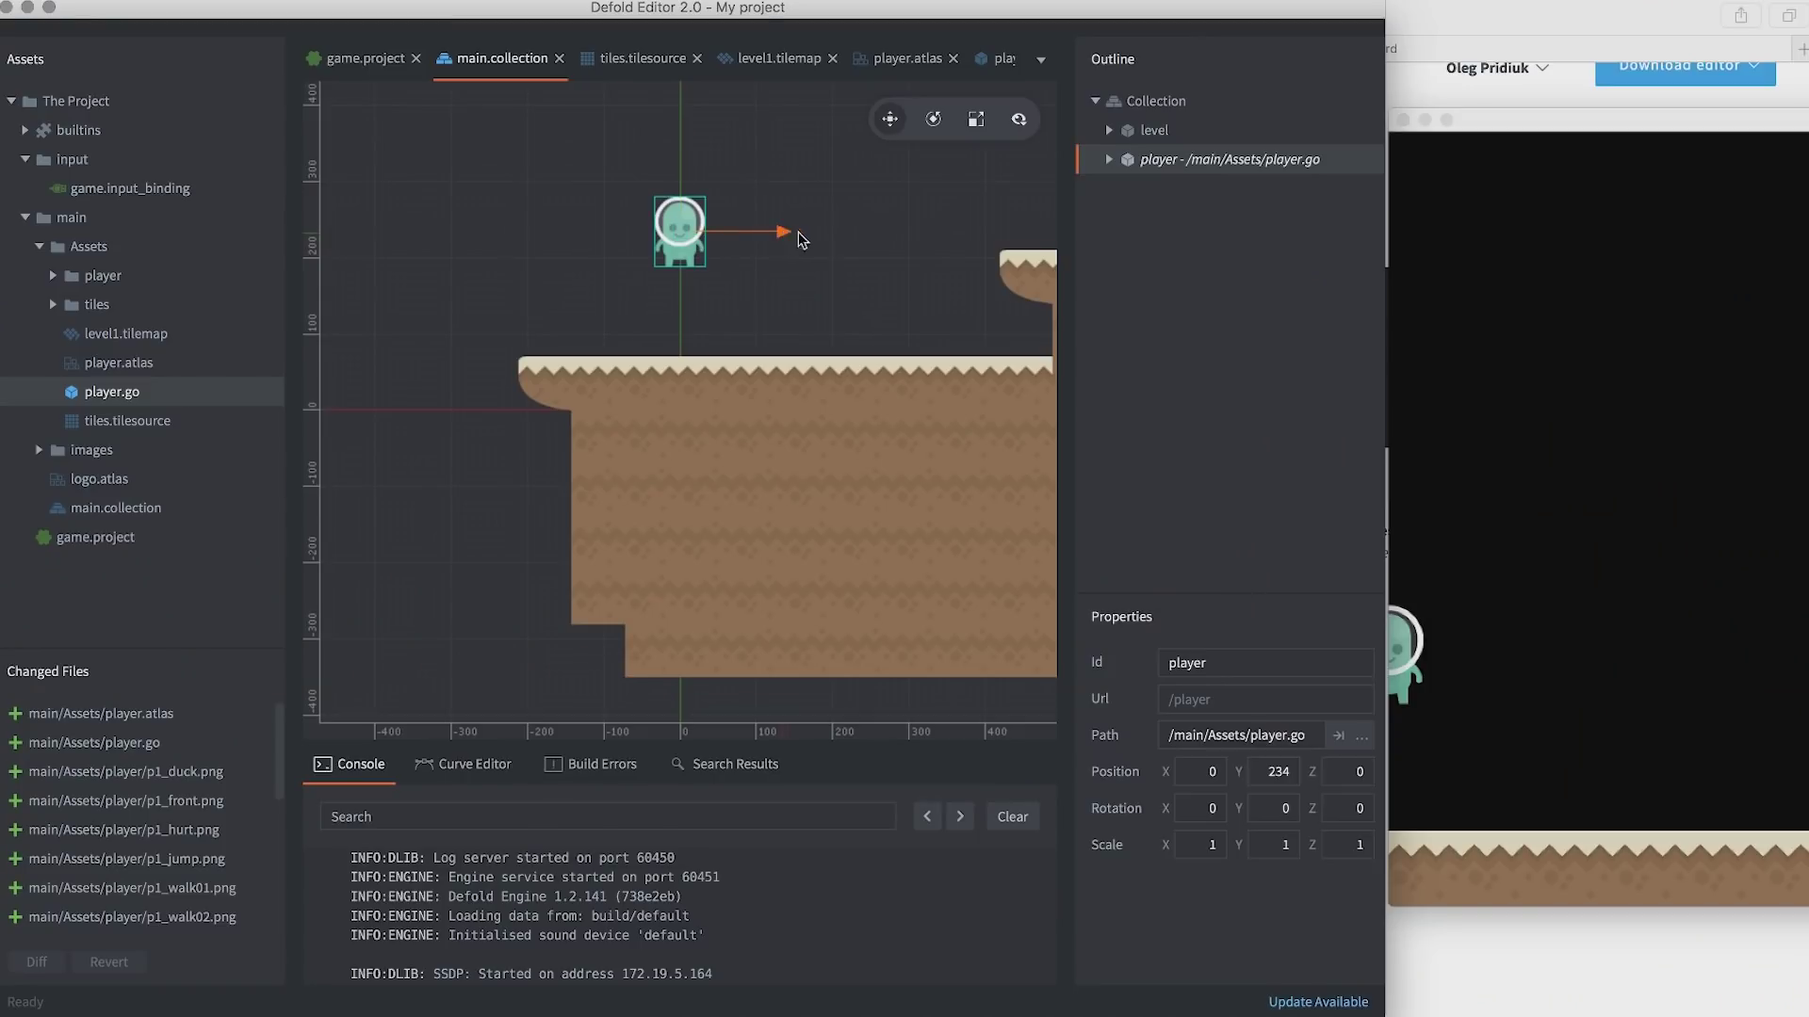
Move the player to about X 216, Y 302, hot reloading the running game after each move.
left_click_drag(798, 233, 950, 236)
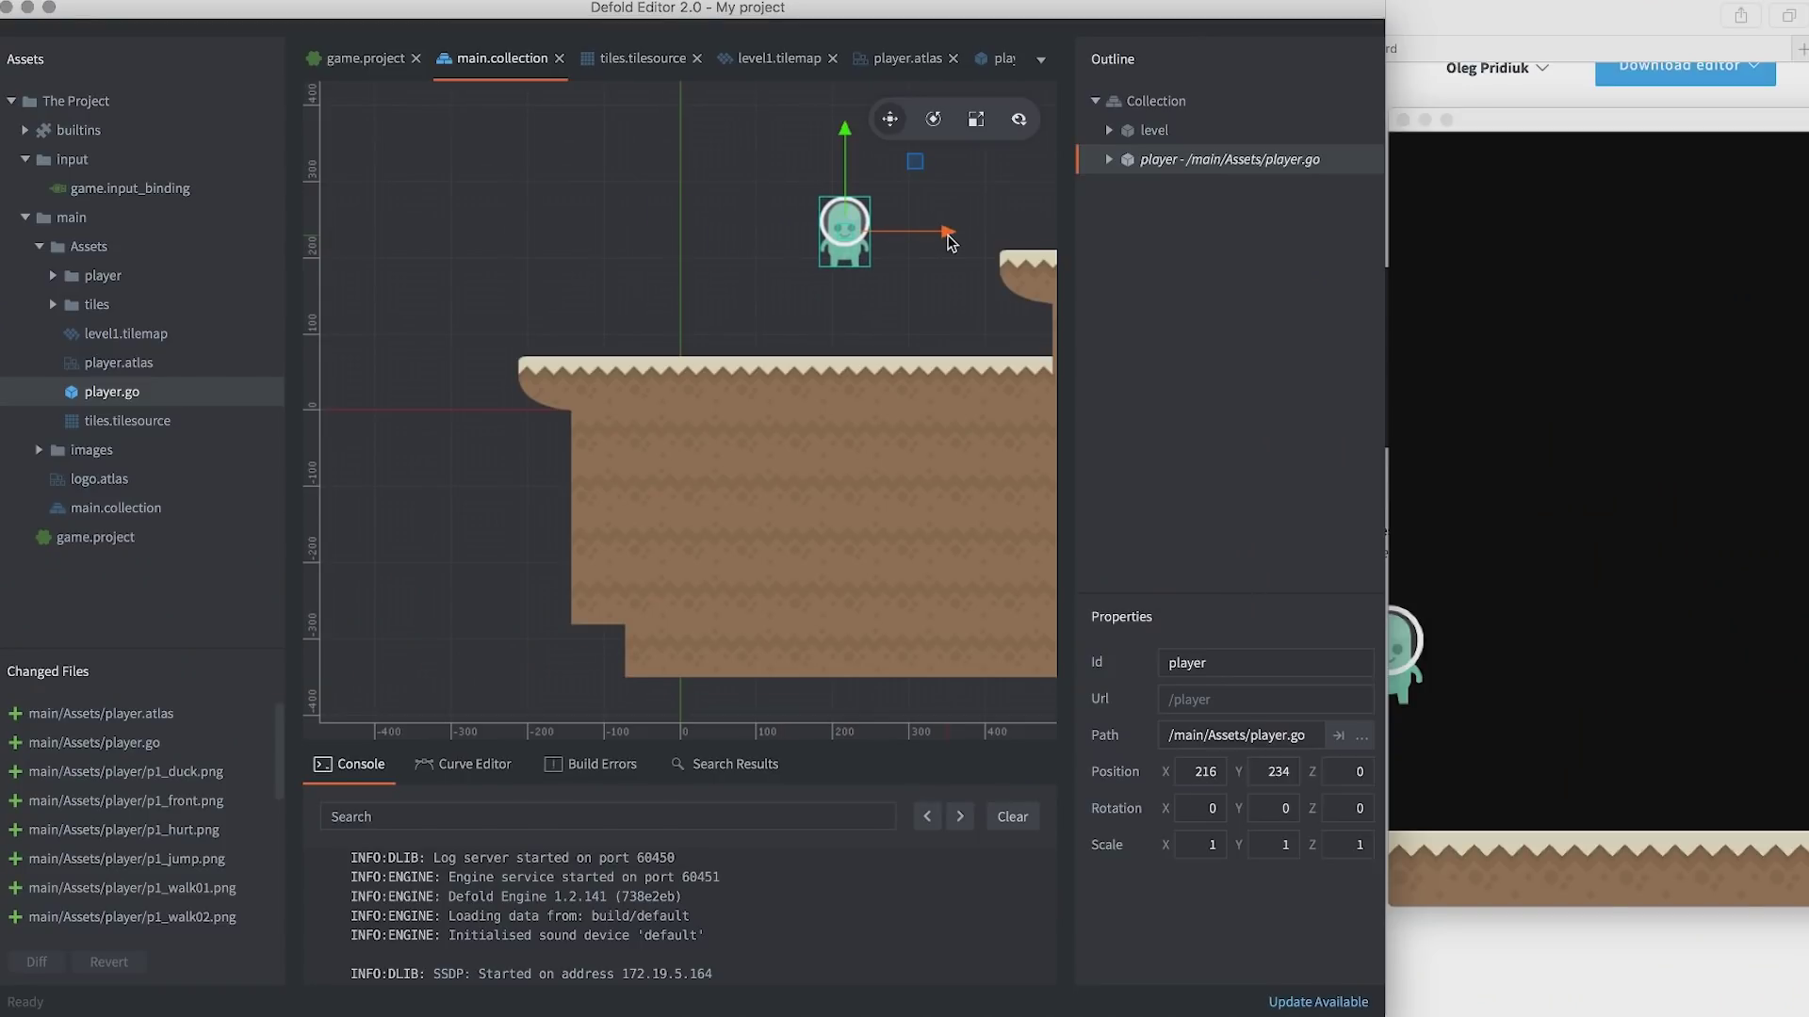
key("super+r")
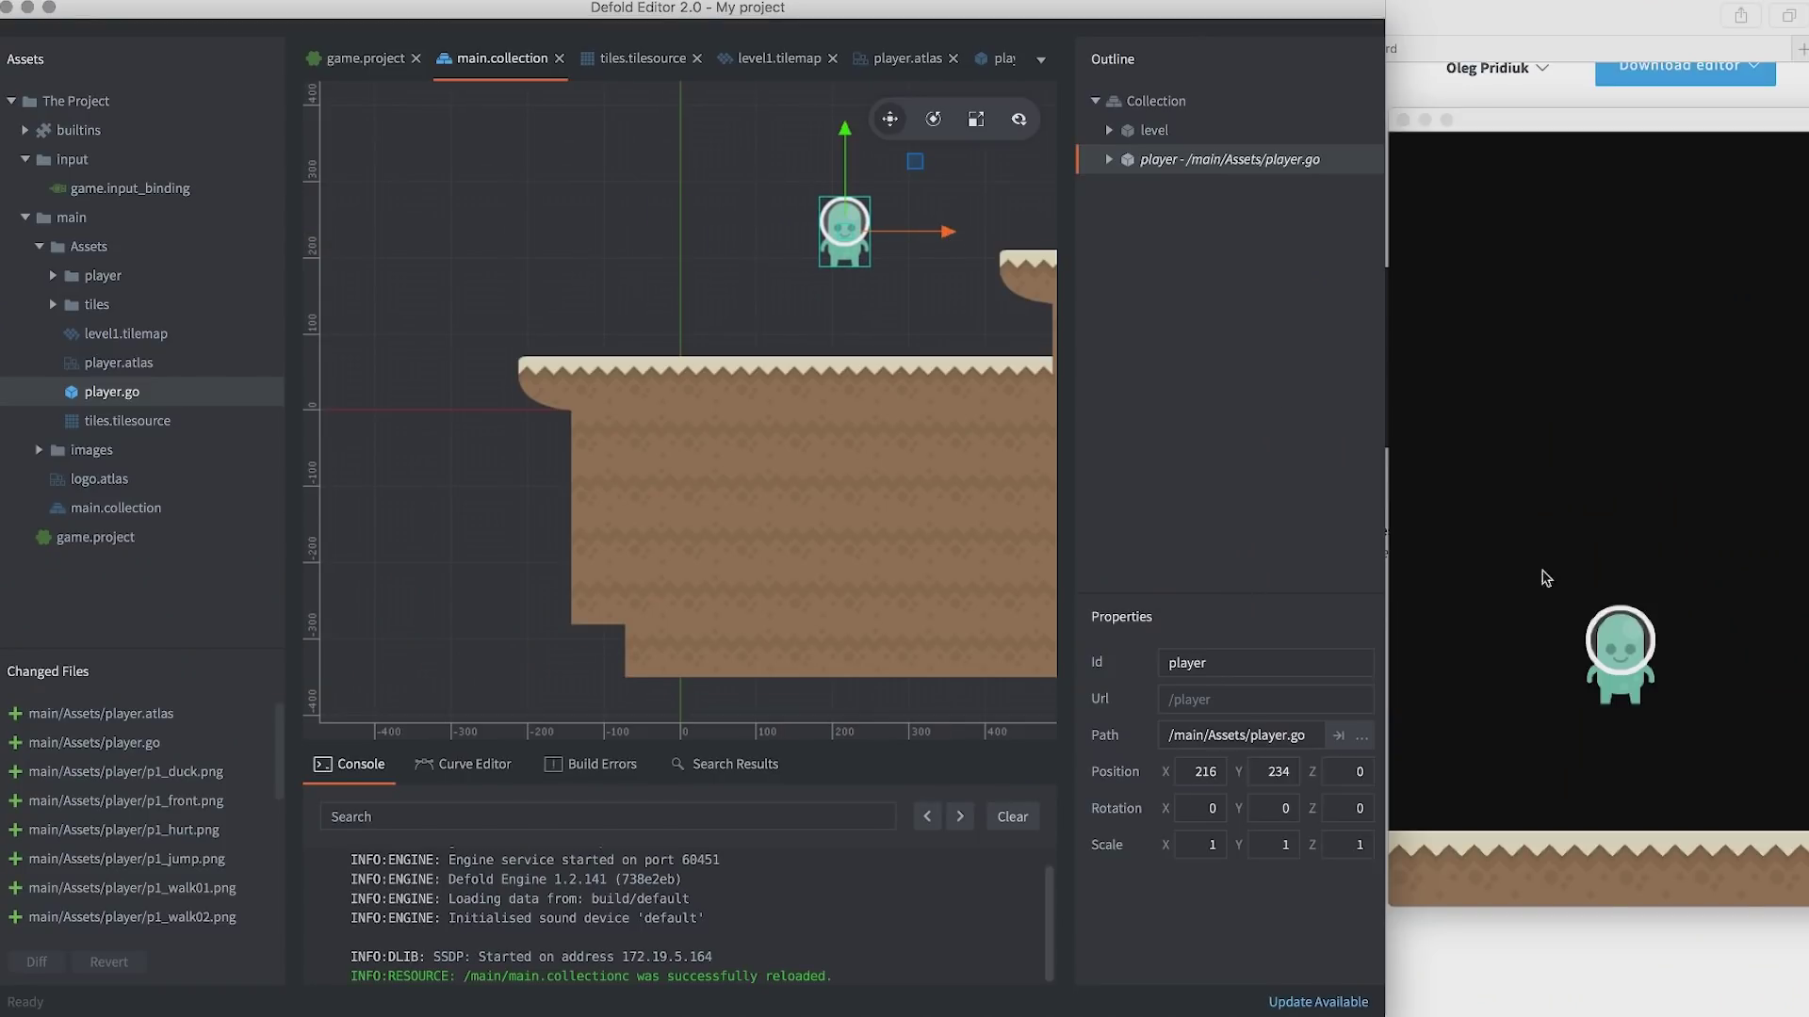
left_click_drag(845, 130, 845, 85)
key("super+r")
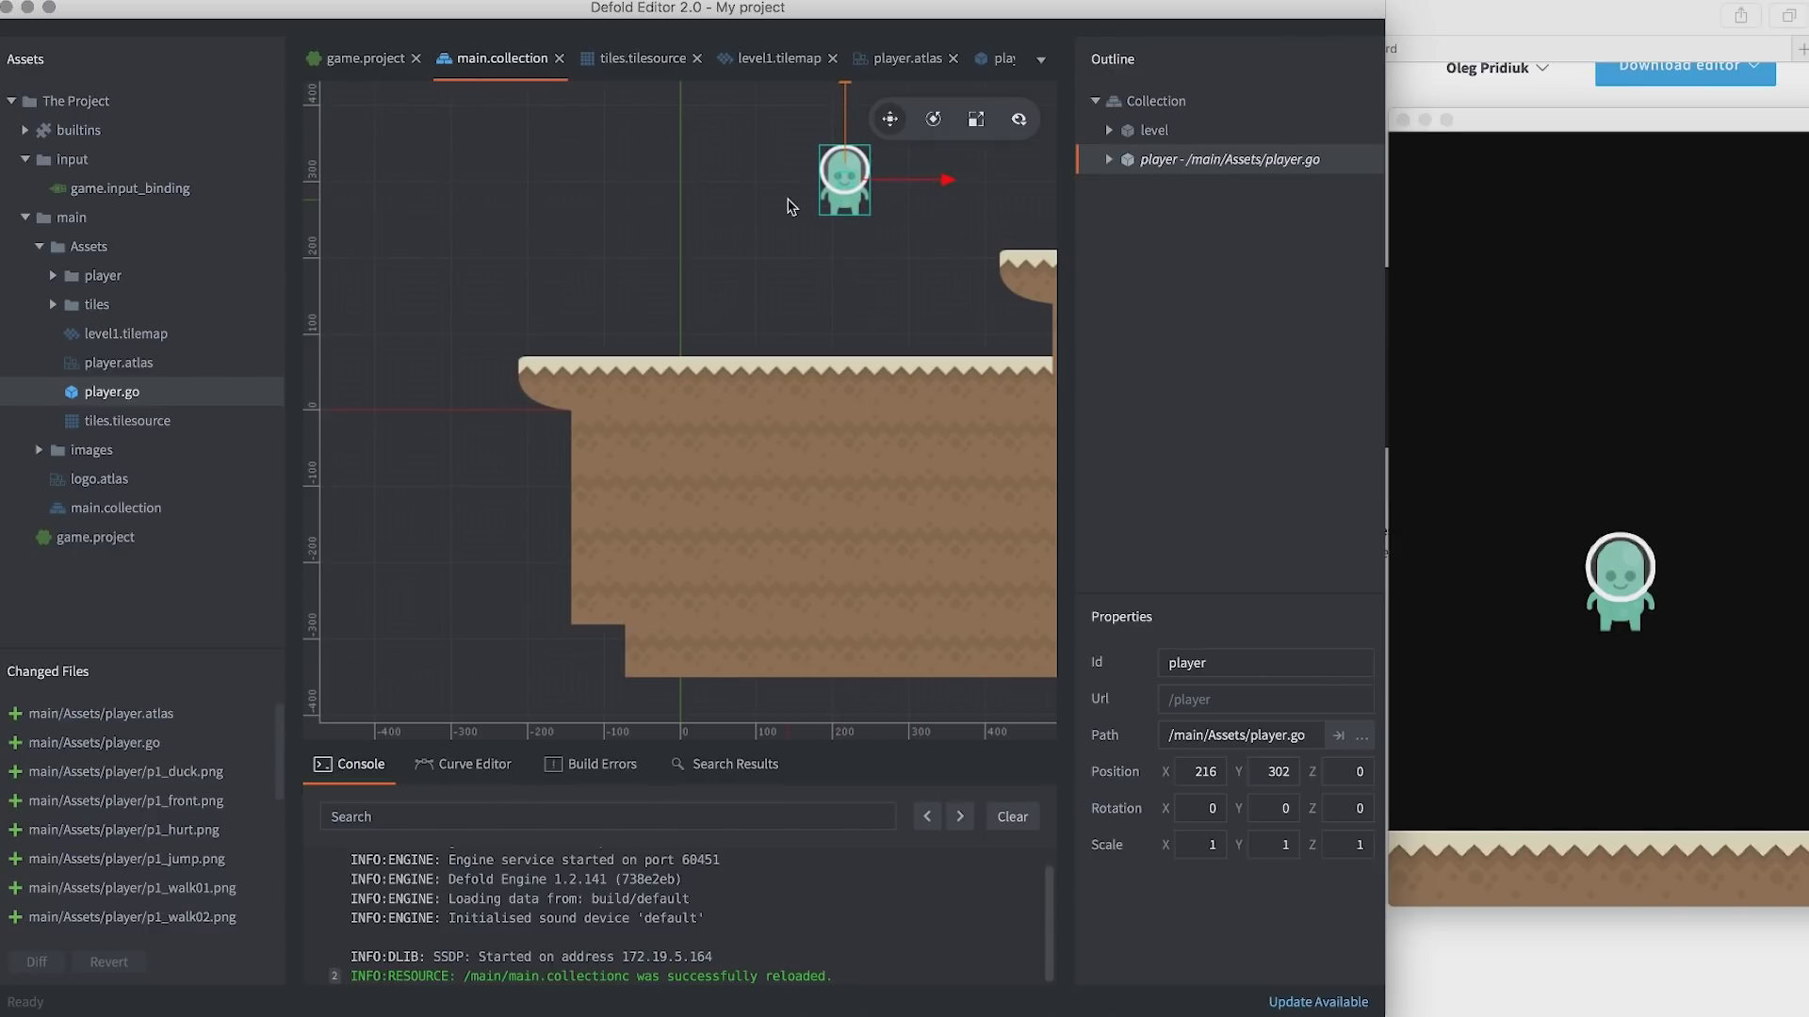
left_click(1505, 616)
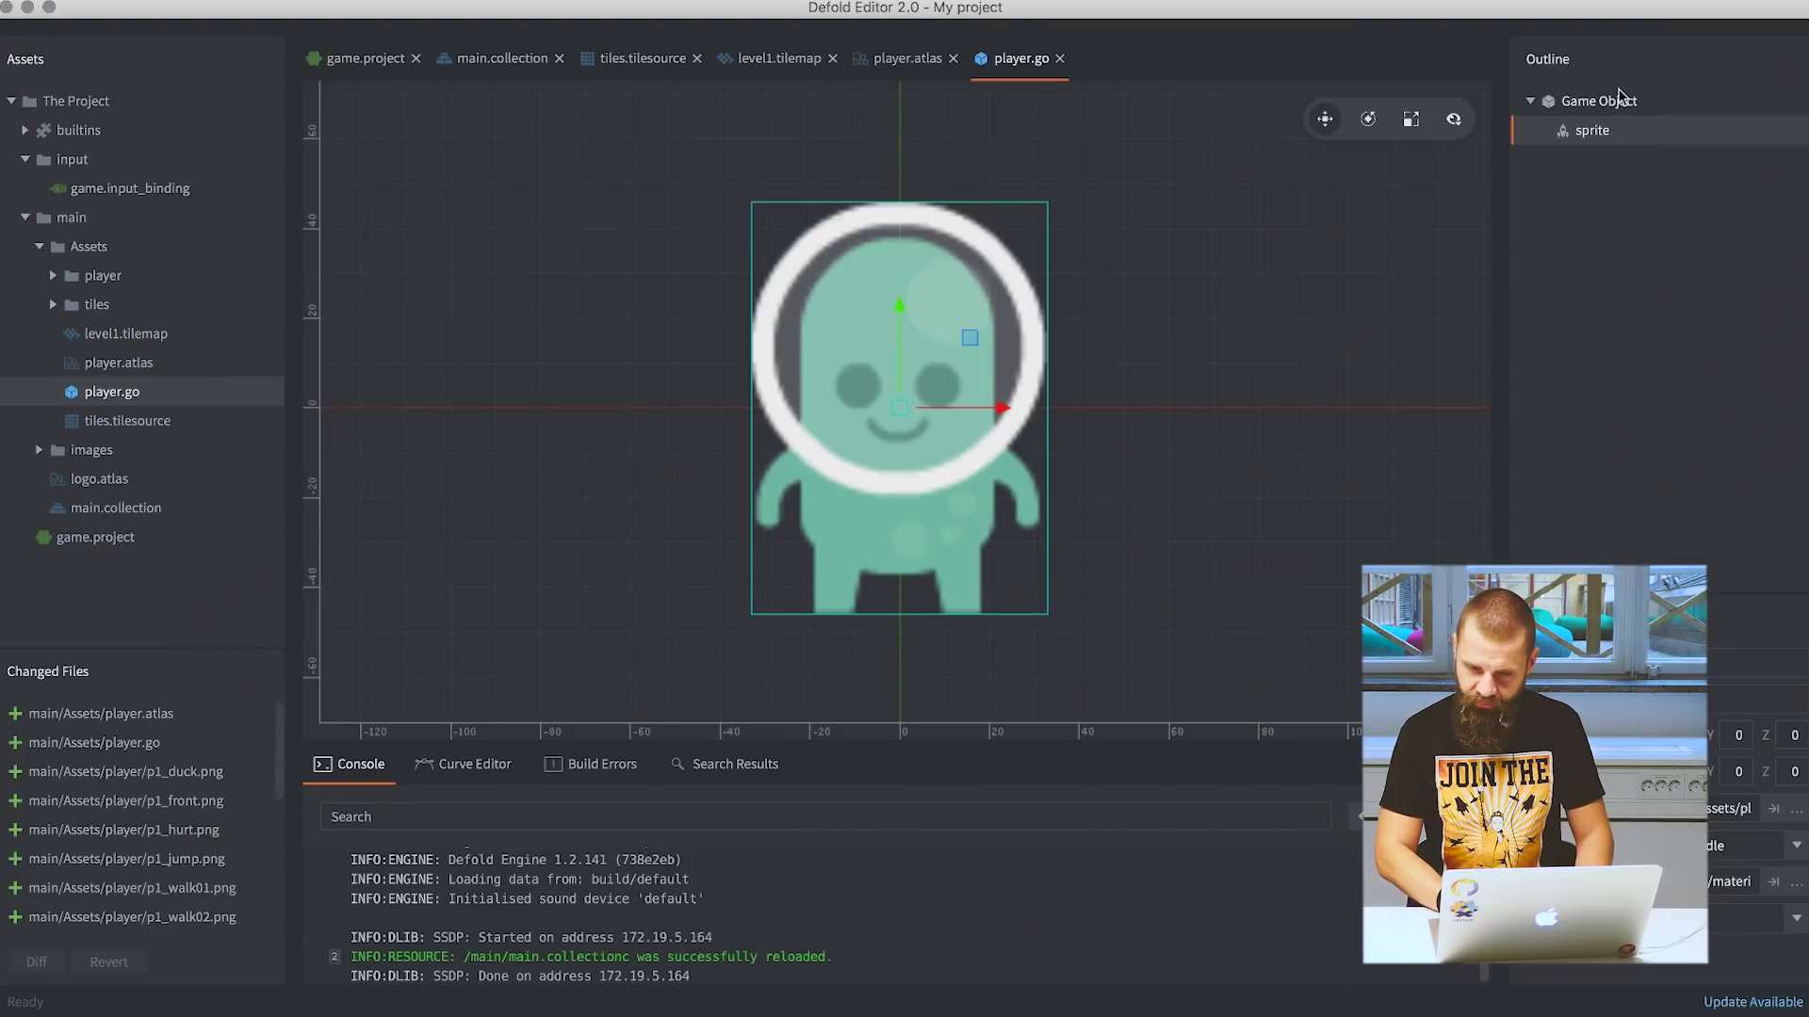
Add a collision object component to the game object in player.go.
left_click(1607, 104)
right_click(1606, 104)
mouse_move(1686, 308)
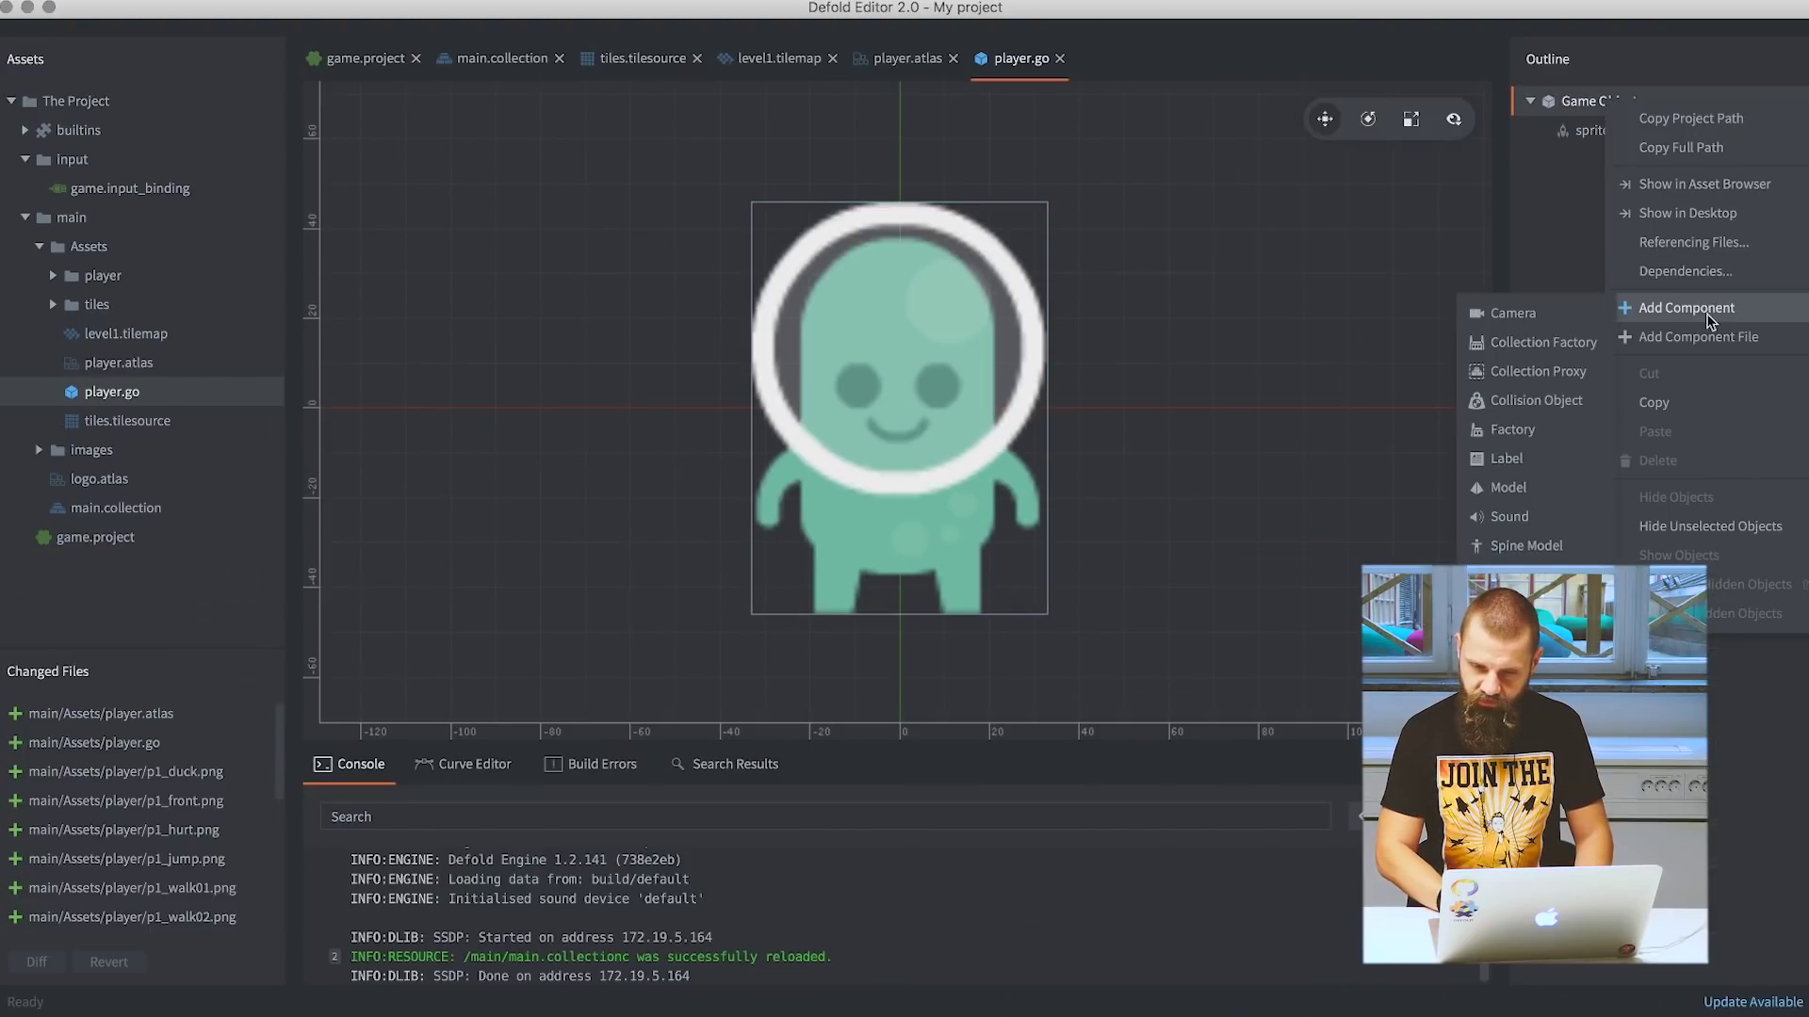
left_click(1558, 396)
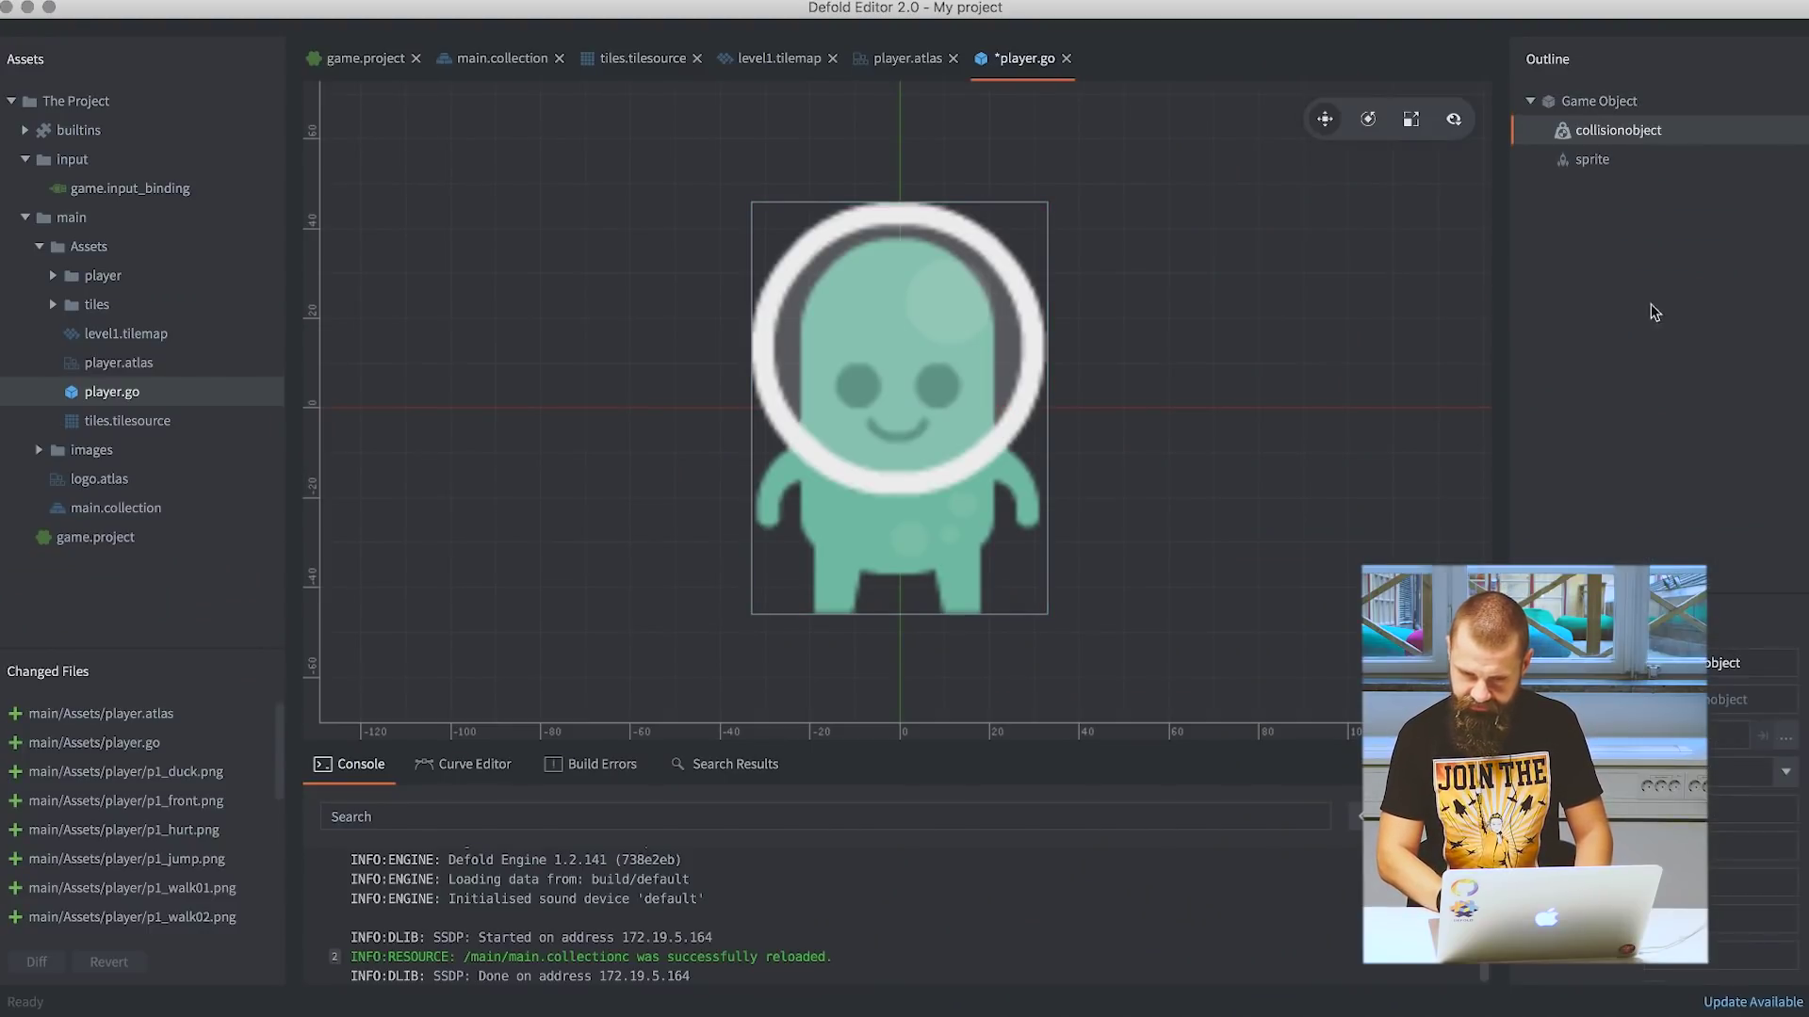
Add a sphere shape to the collision object and scale it up to about the sprite's width.
right_click(1620, 139)
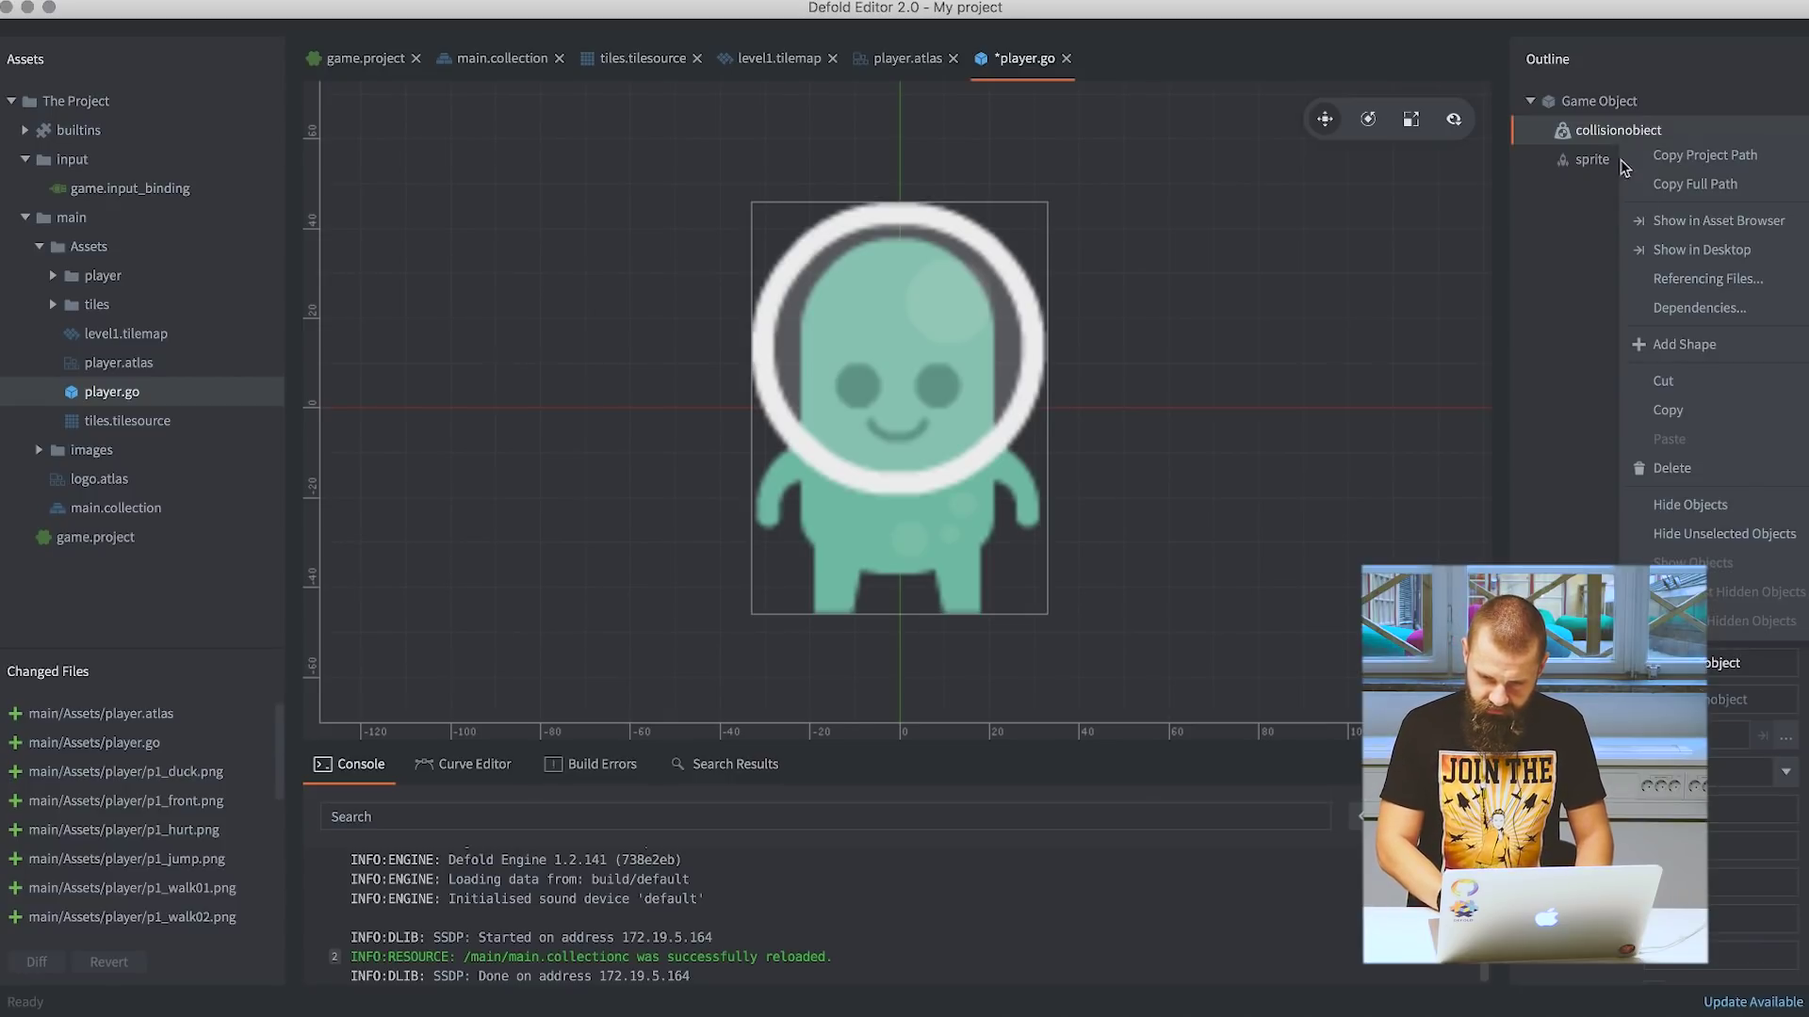
left_click(1684, 343)
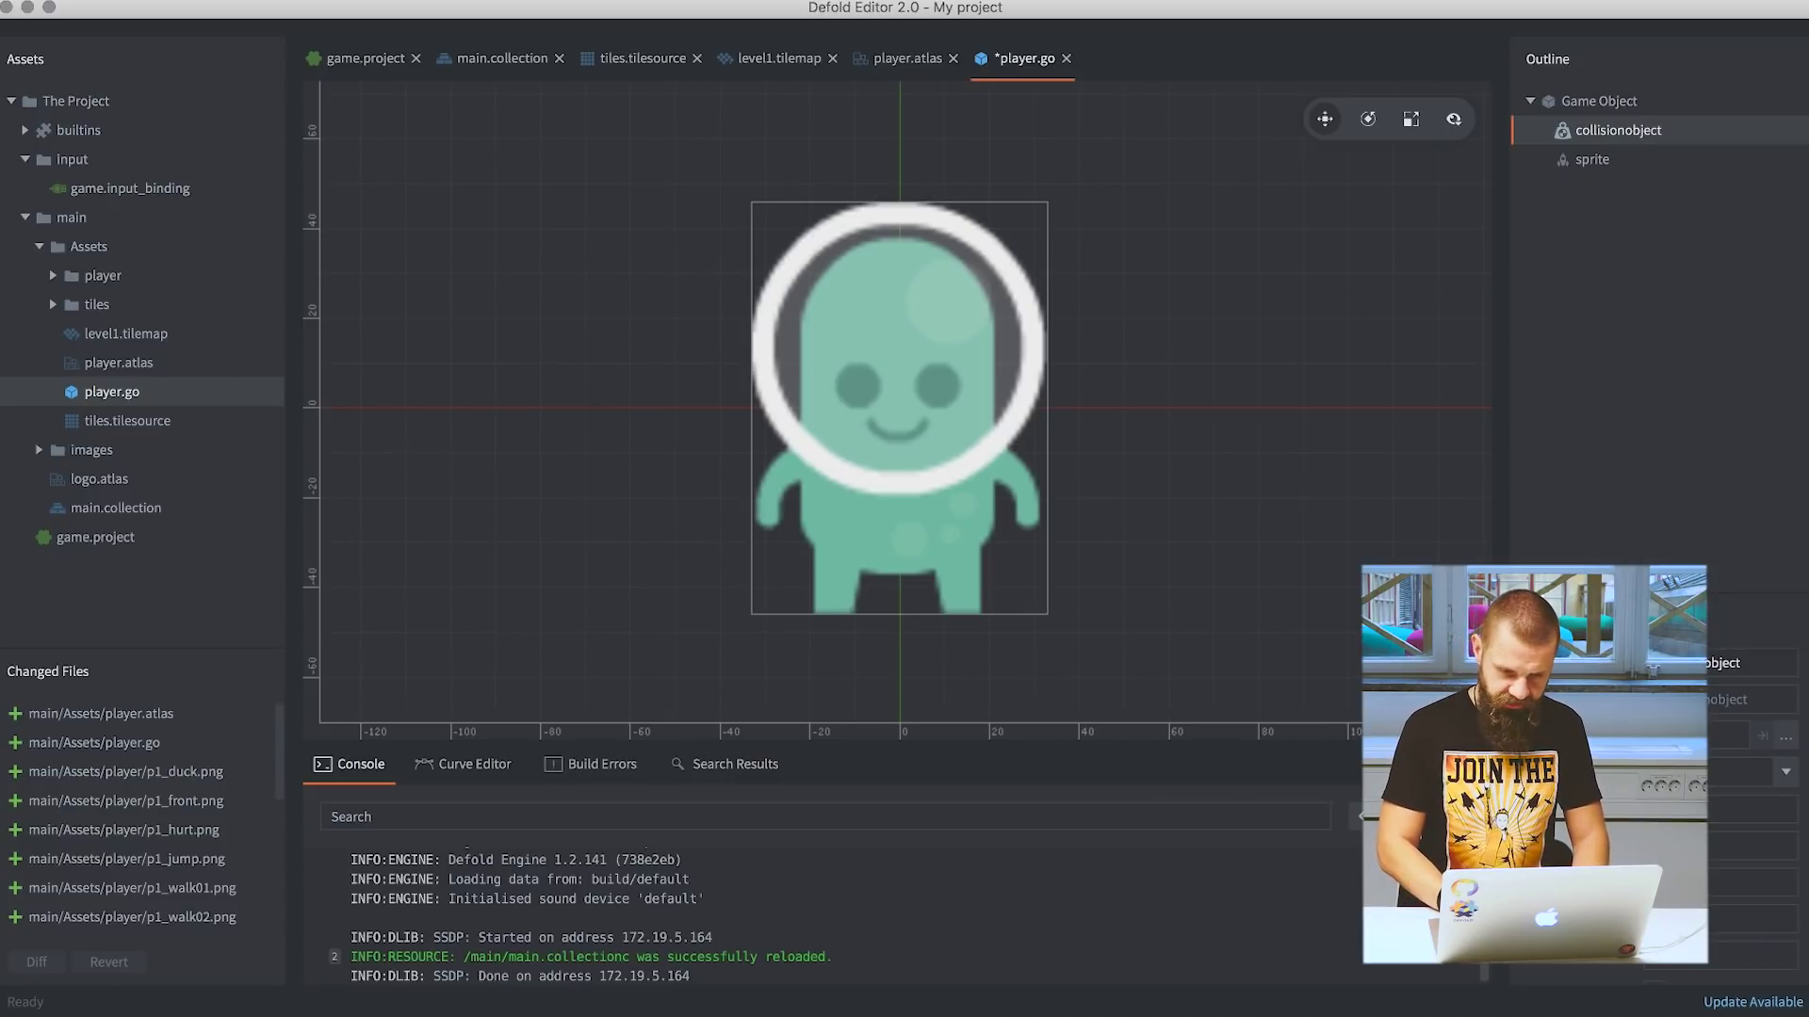
key("e")
key("r")
left_click_drag(971, 339, 1122, 310)
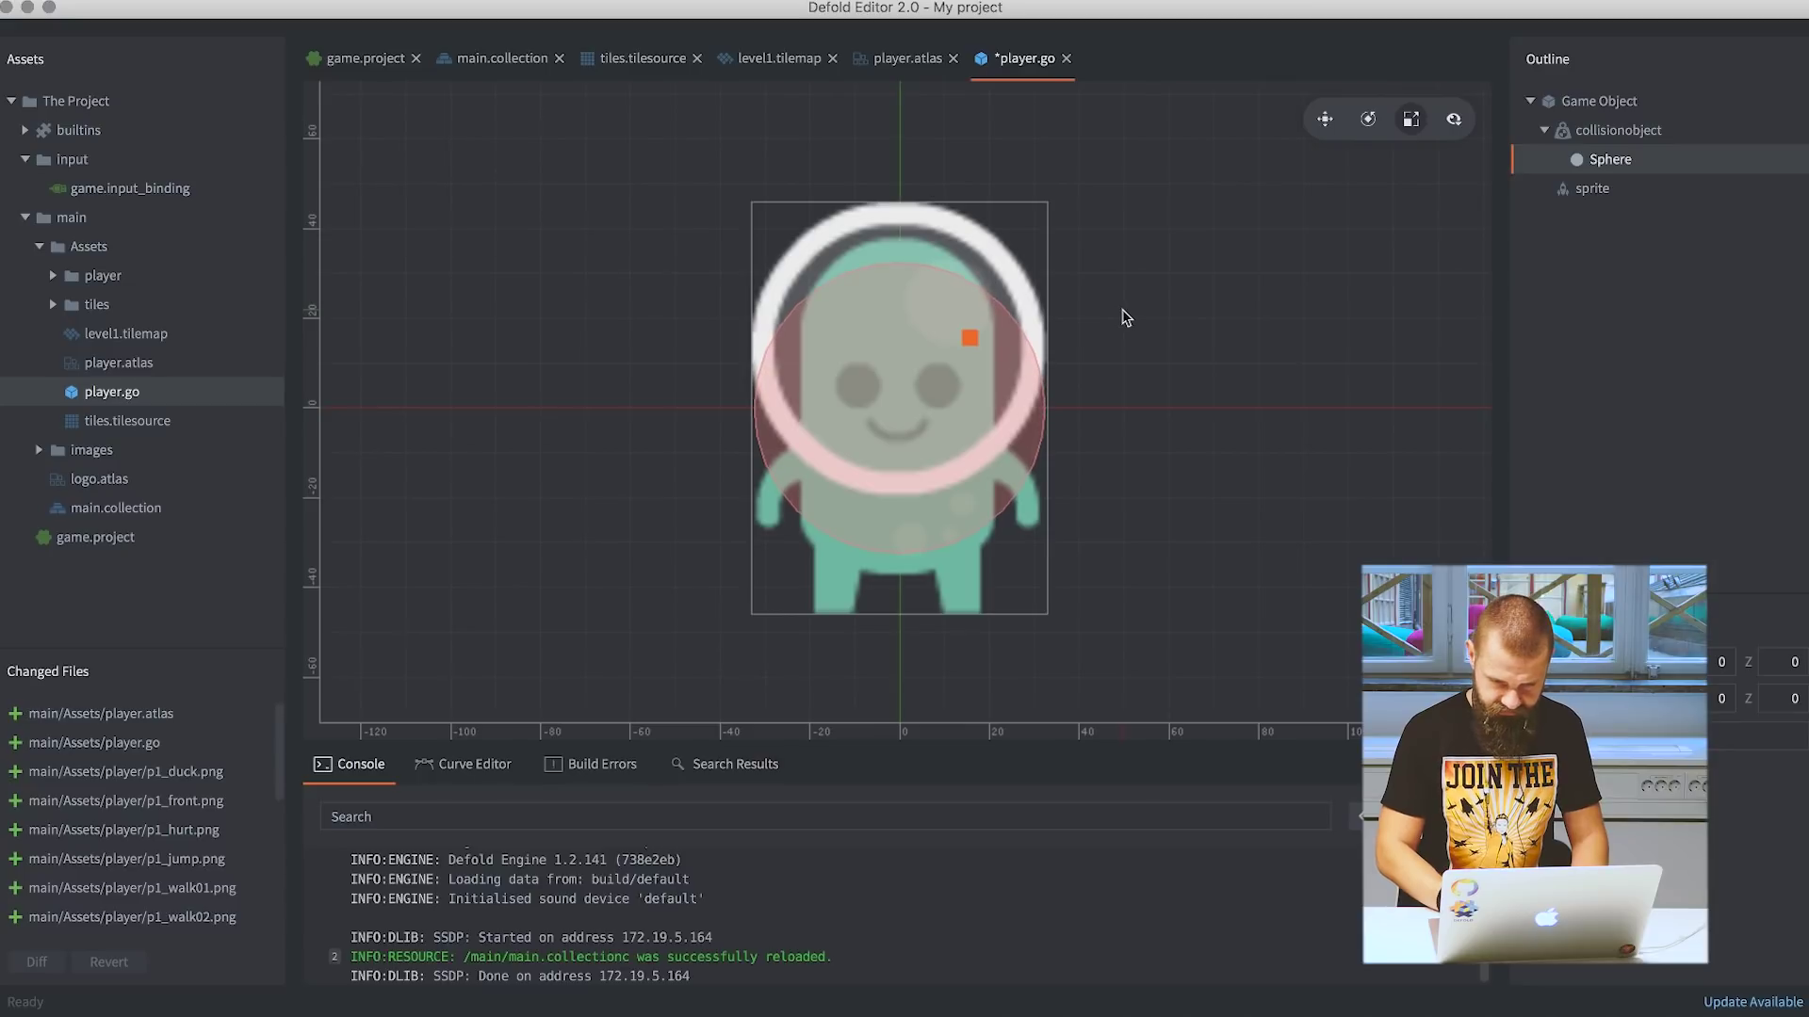
Move the sphere shape down over the character's body and legs, to about Y -15.
key("w")
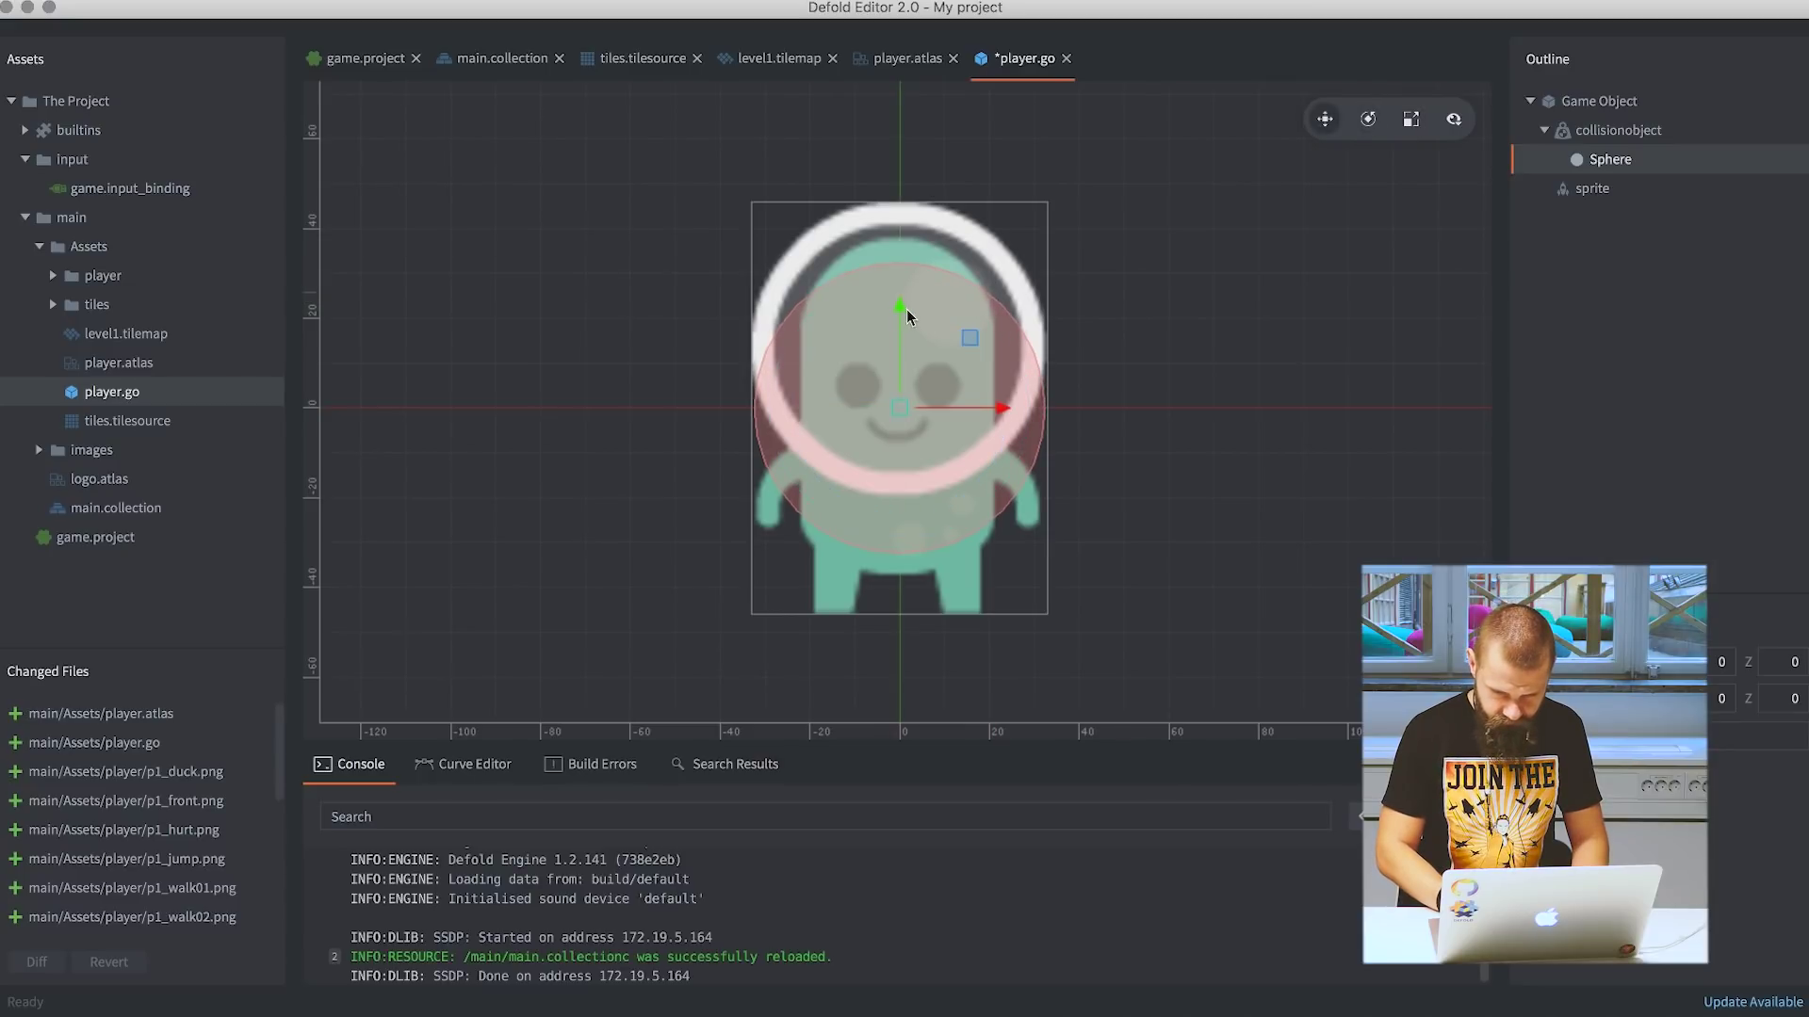
left_click_drag(900, 311, 894, 374)
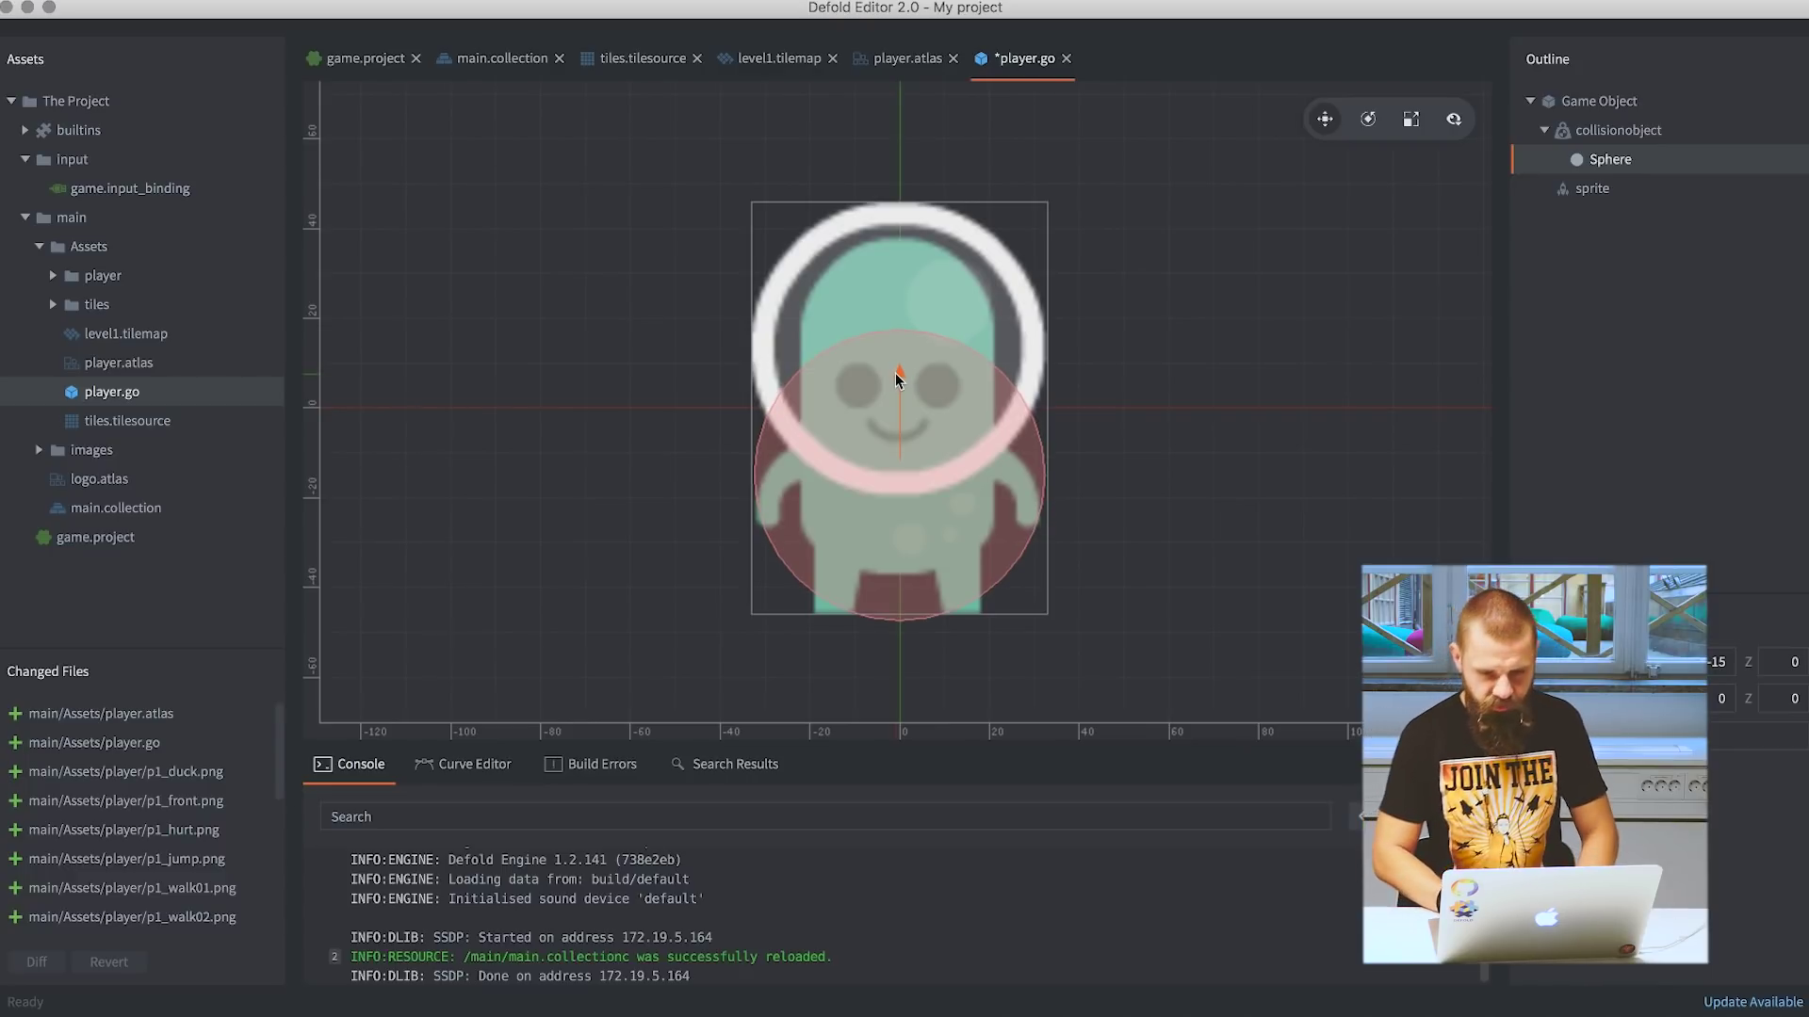
left_click_drag(894, 373, 894, 371)
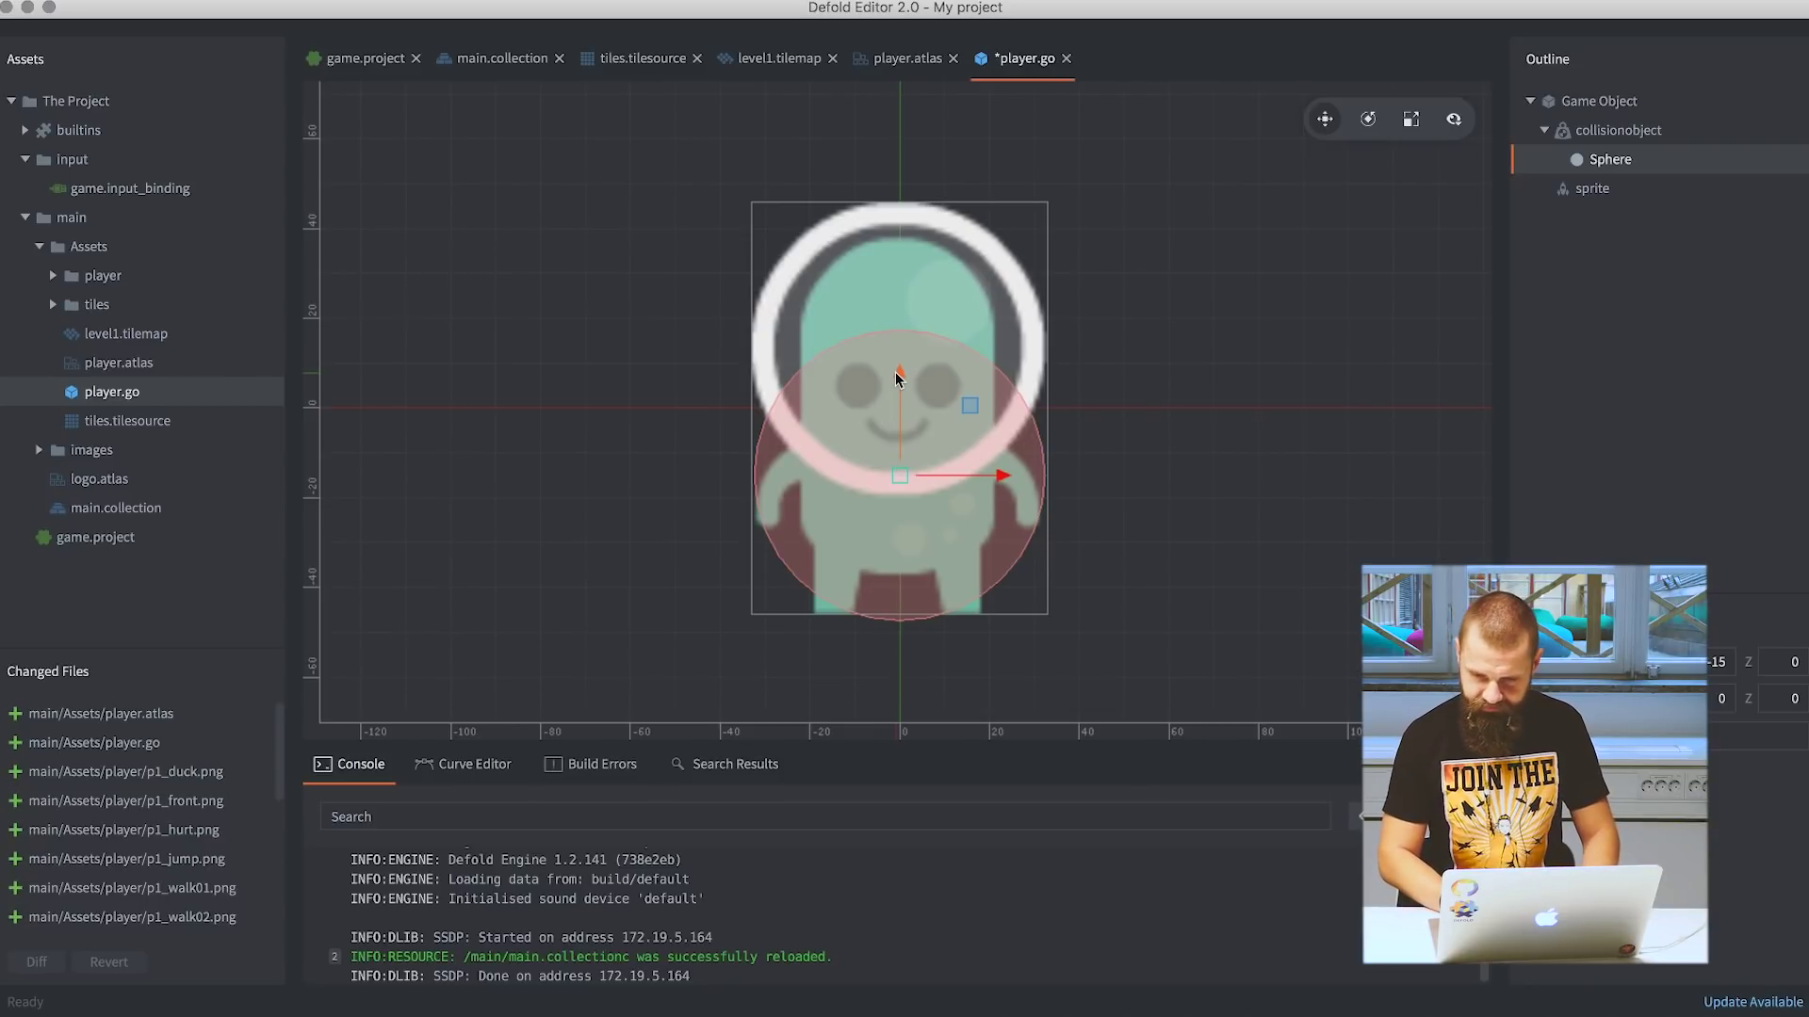
Add a second sphere shape to the collision object, enlarge it, and move it up over the character's head.
right_click(1614, 140)
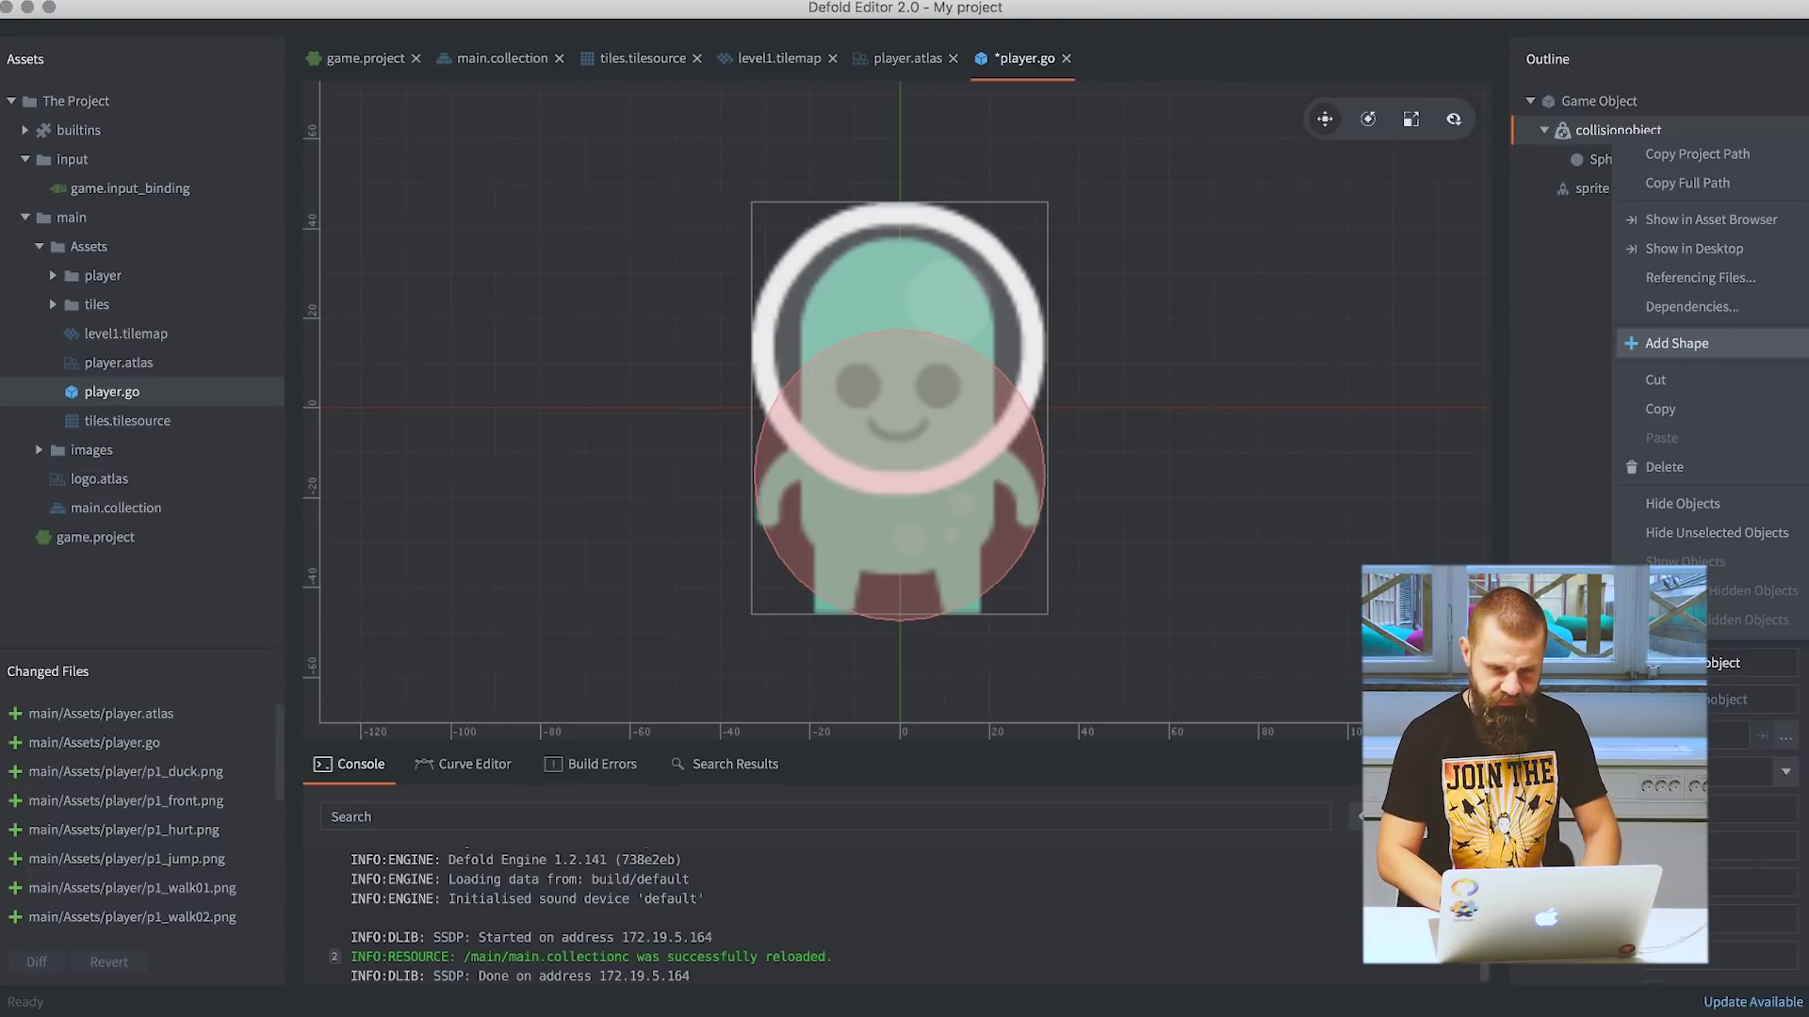
left_click(1677, 343)
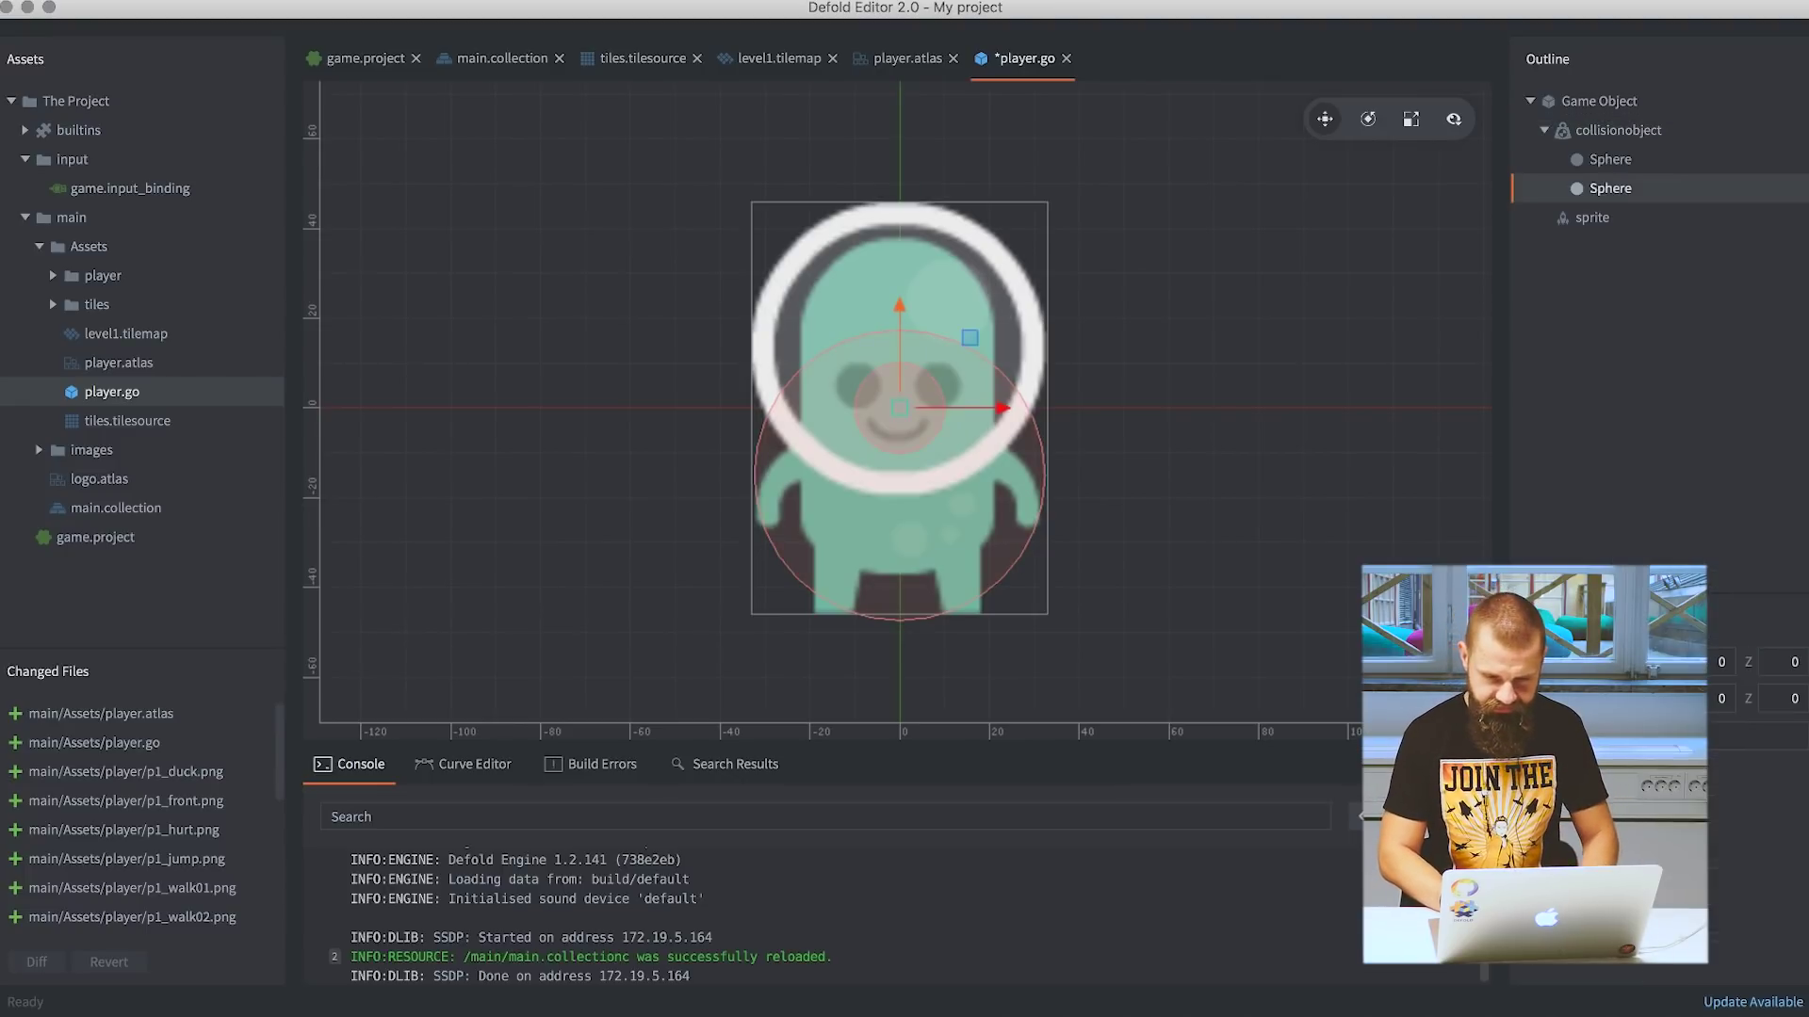
key("e")
key("r")
key("w")
left_click_drag(895, 307, 888, 195)
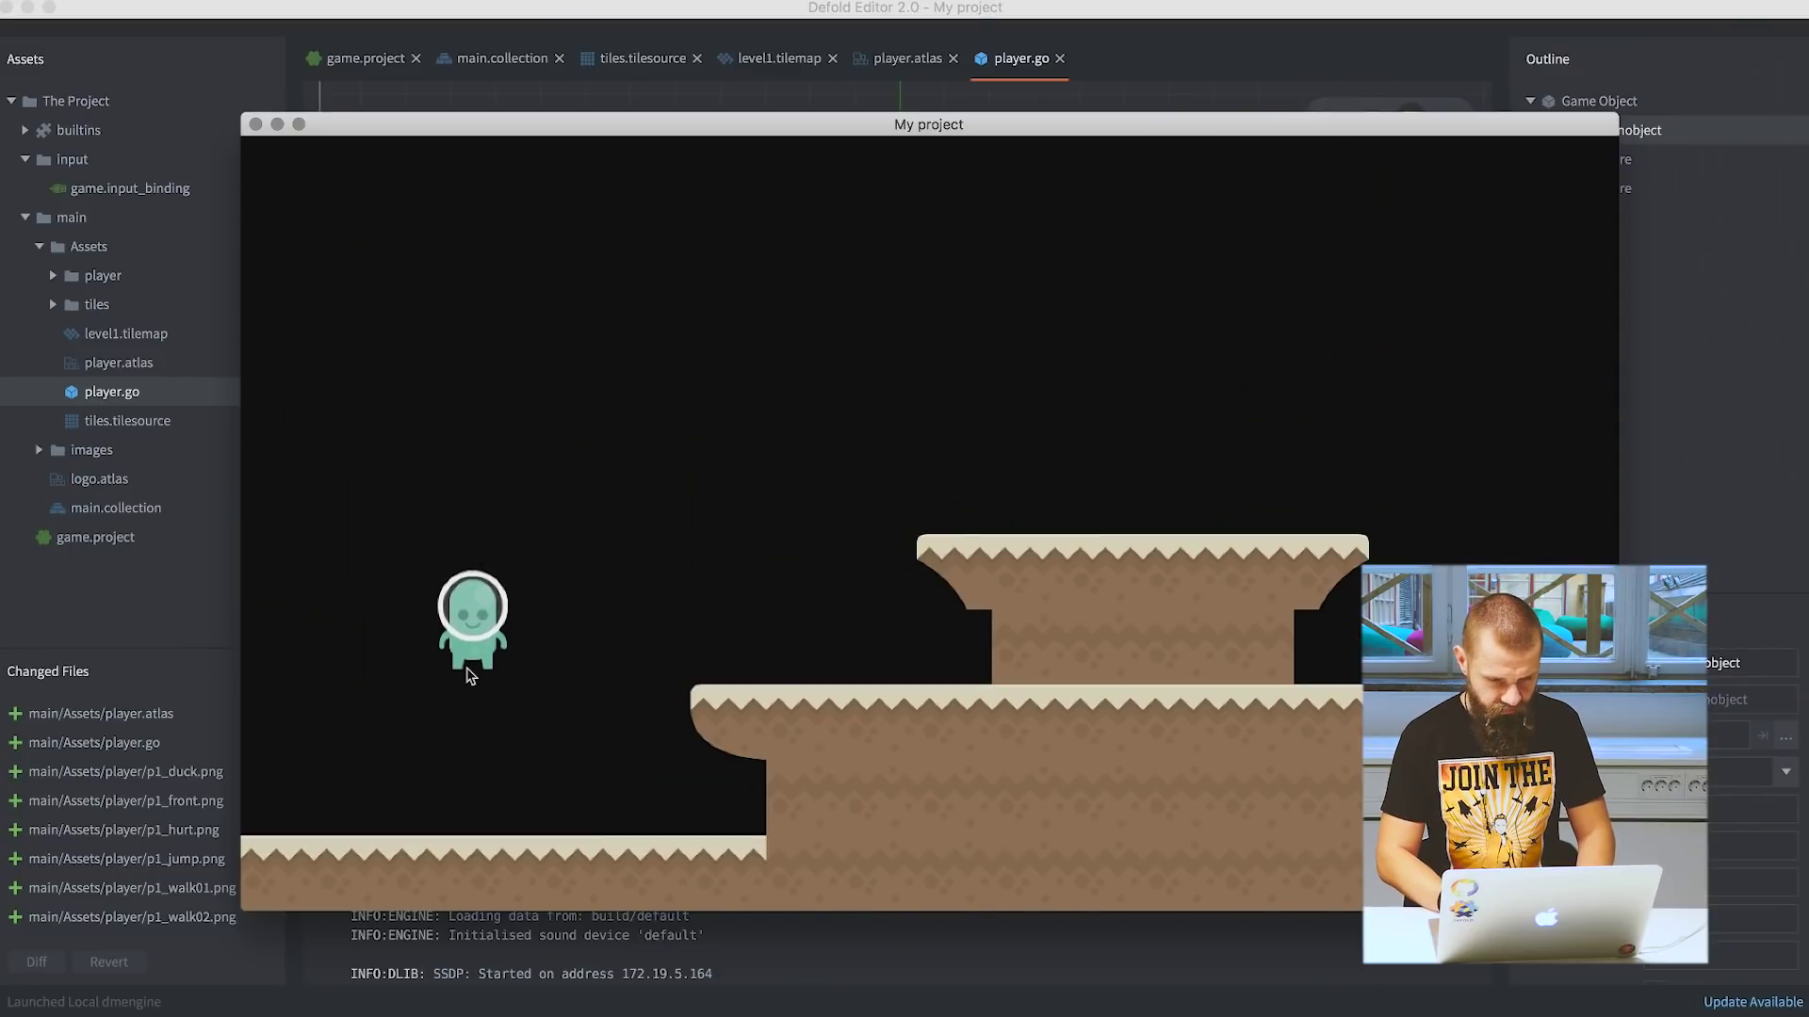
Run the game to check how the player behaves against the level, and close the game window.
left_click_drag(586, 121, 1062, 119)
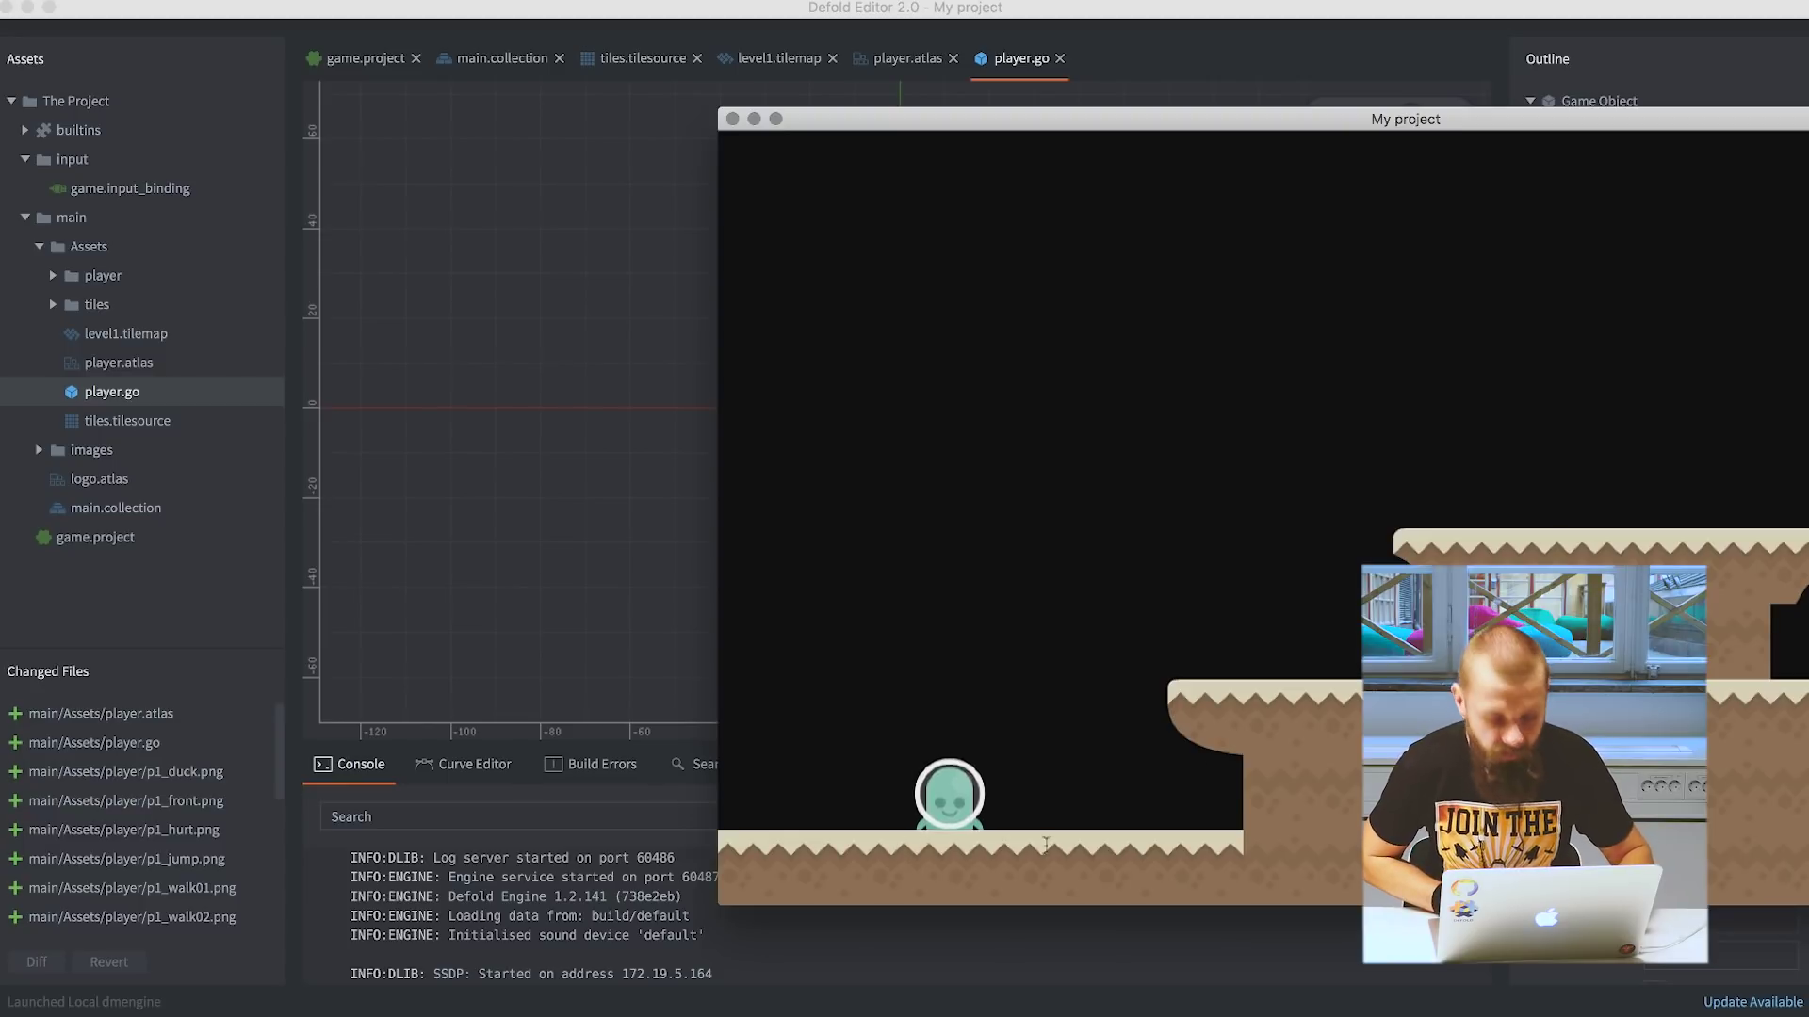
left_click(733, 118)
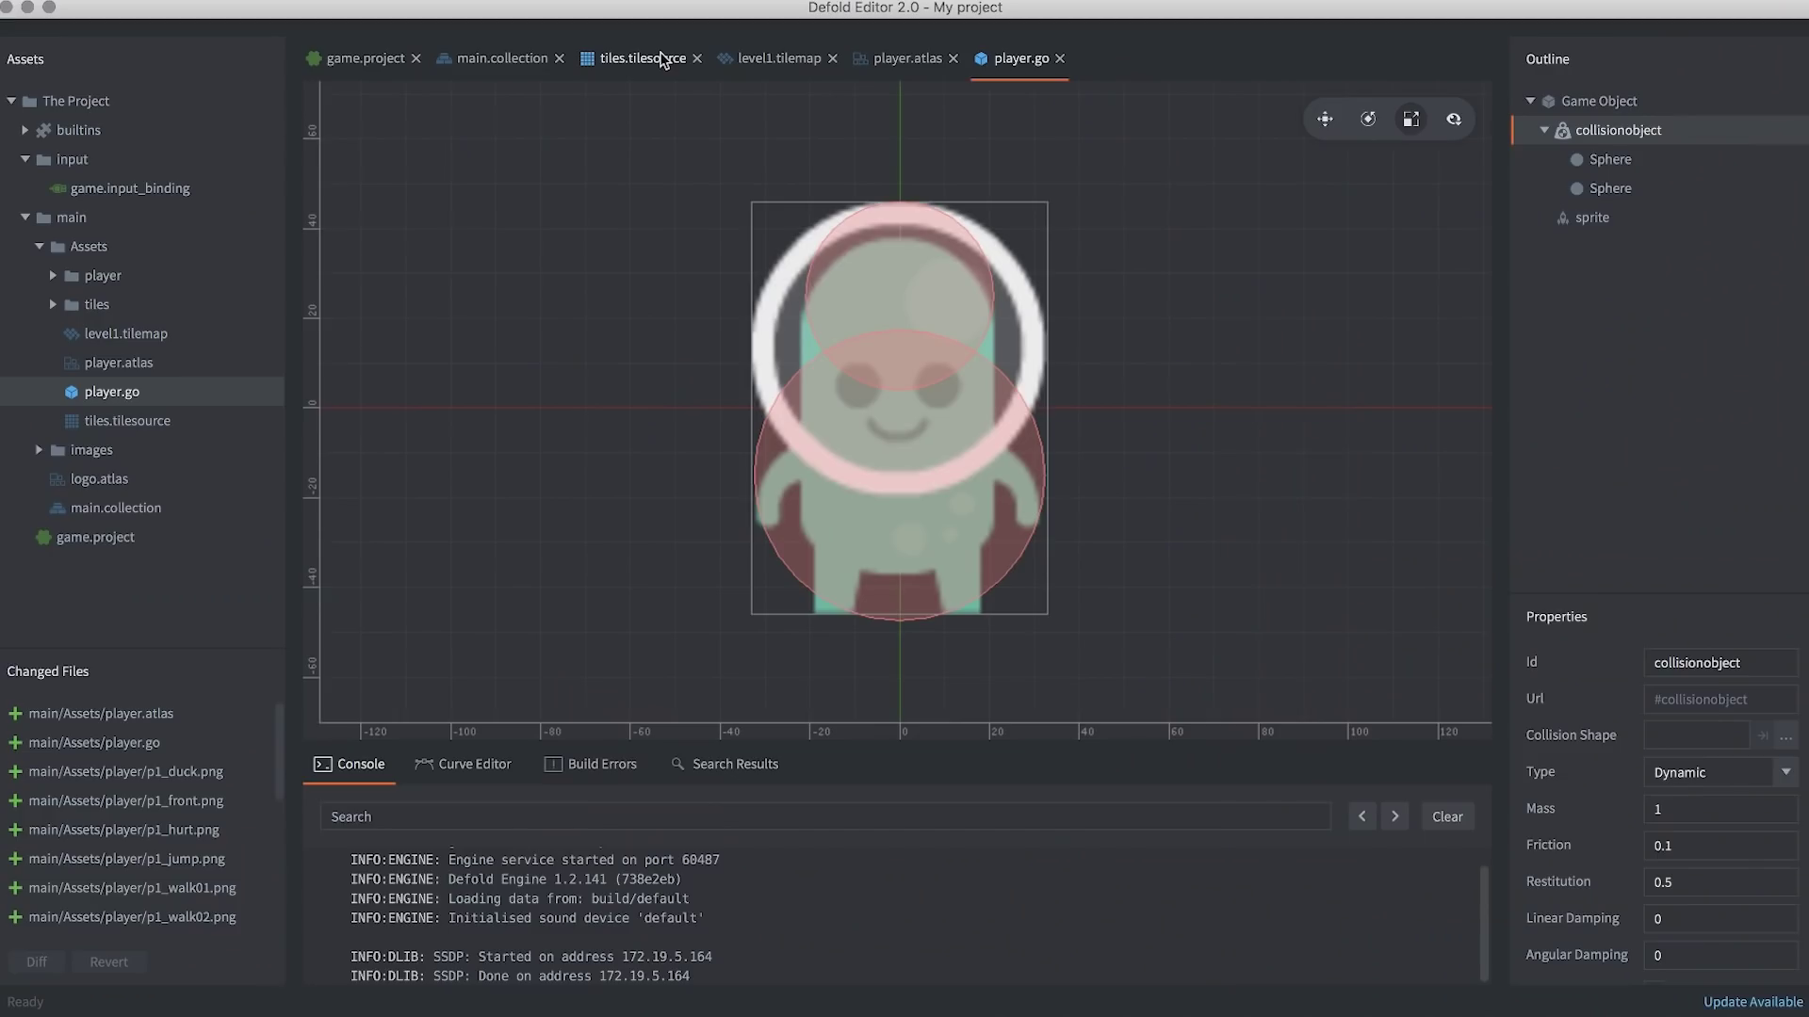
Set the collision image of tiles.tilesource to /main/Assets/tiles/tiles.png.
left_click(688, 64)
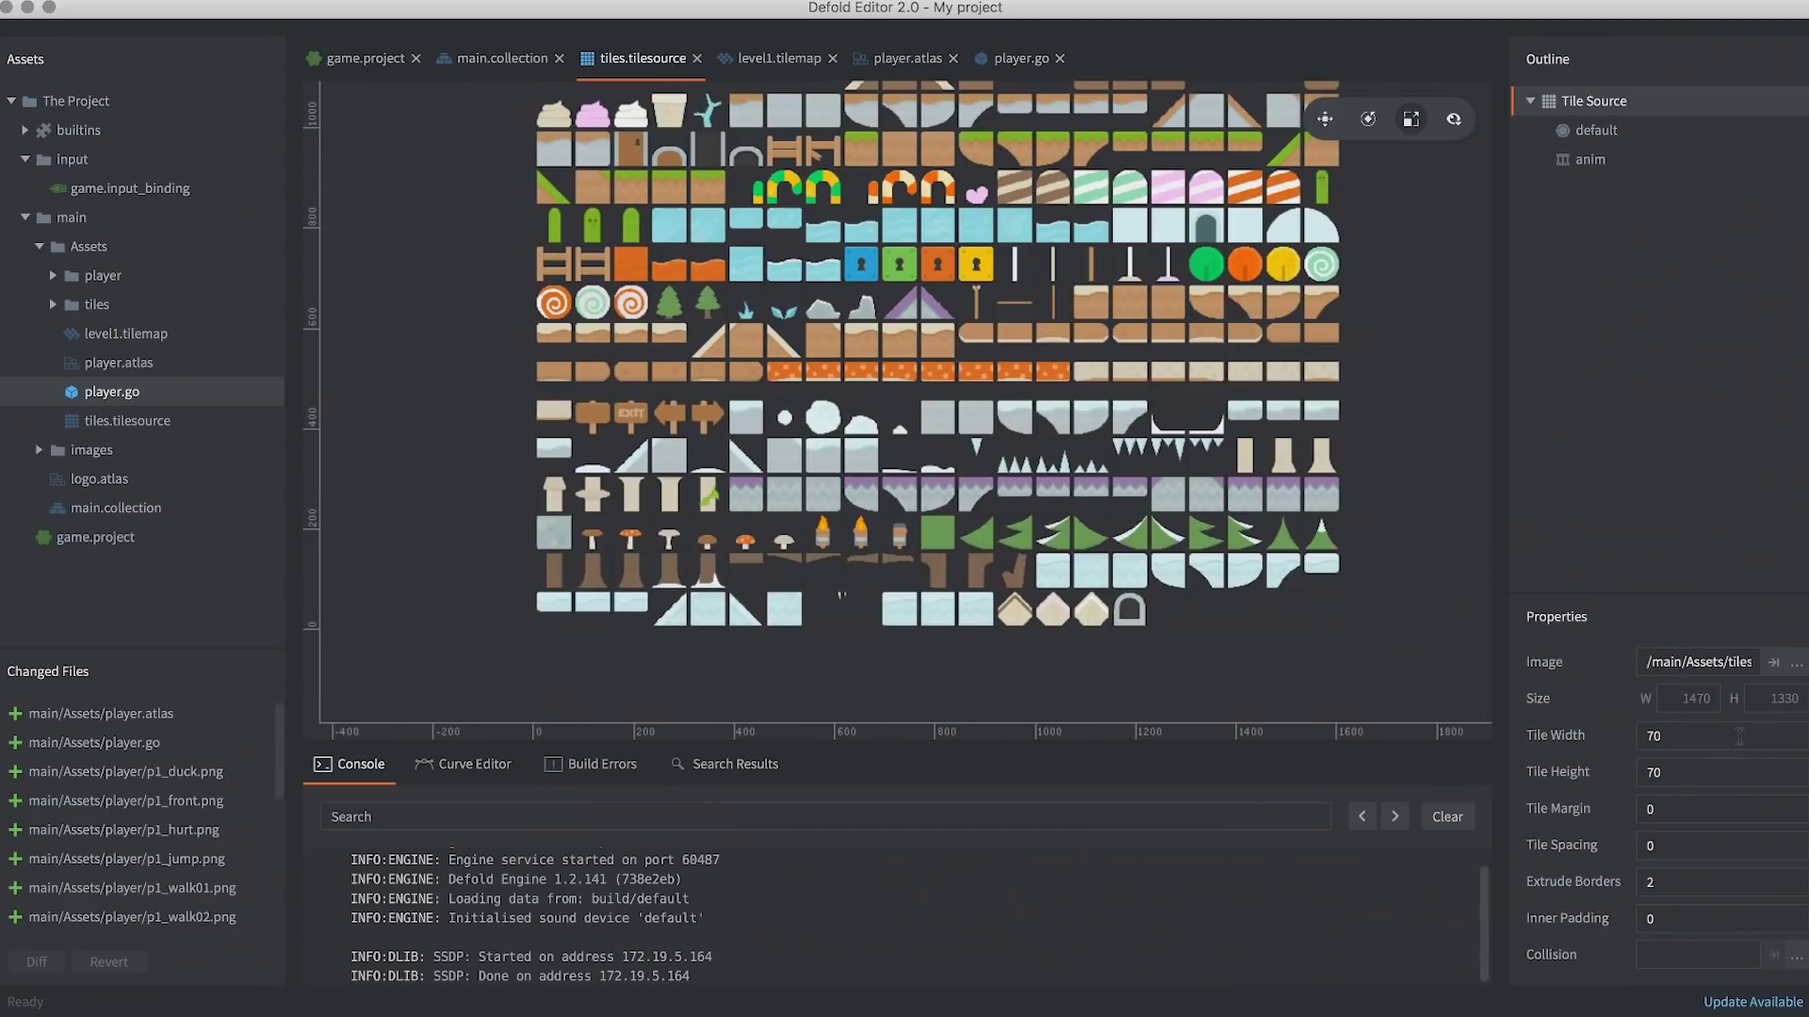
left_click(1795, 957)
type("til")
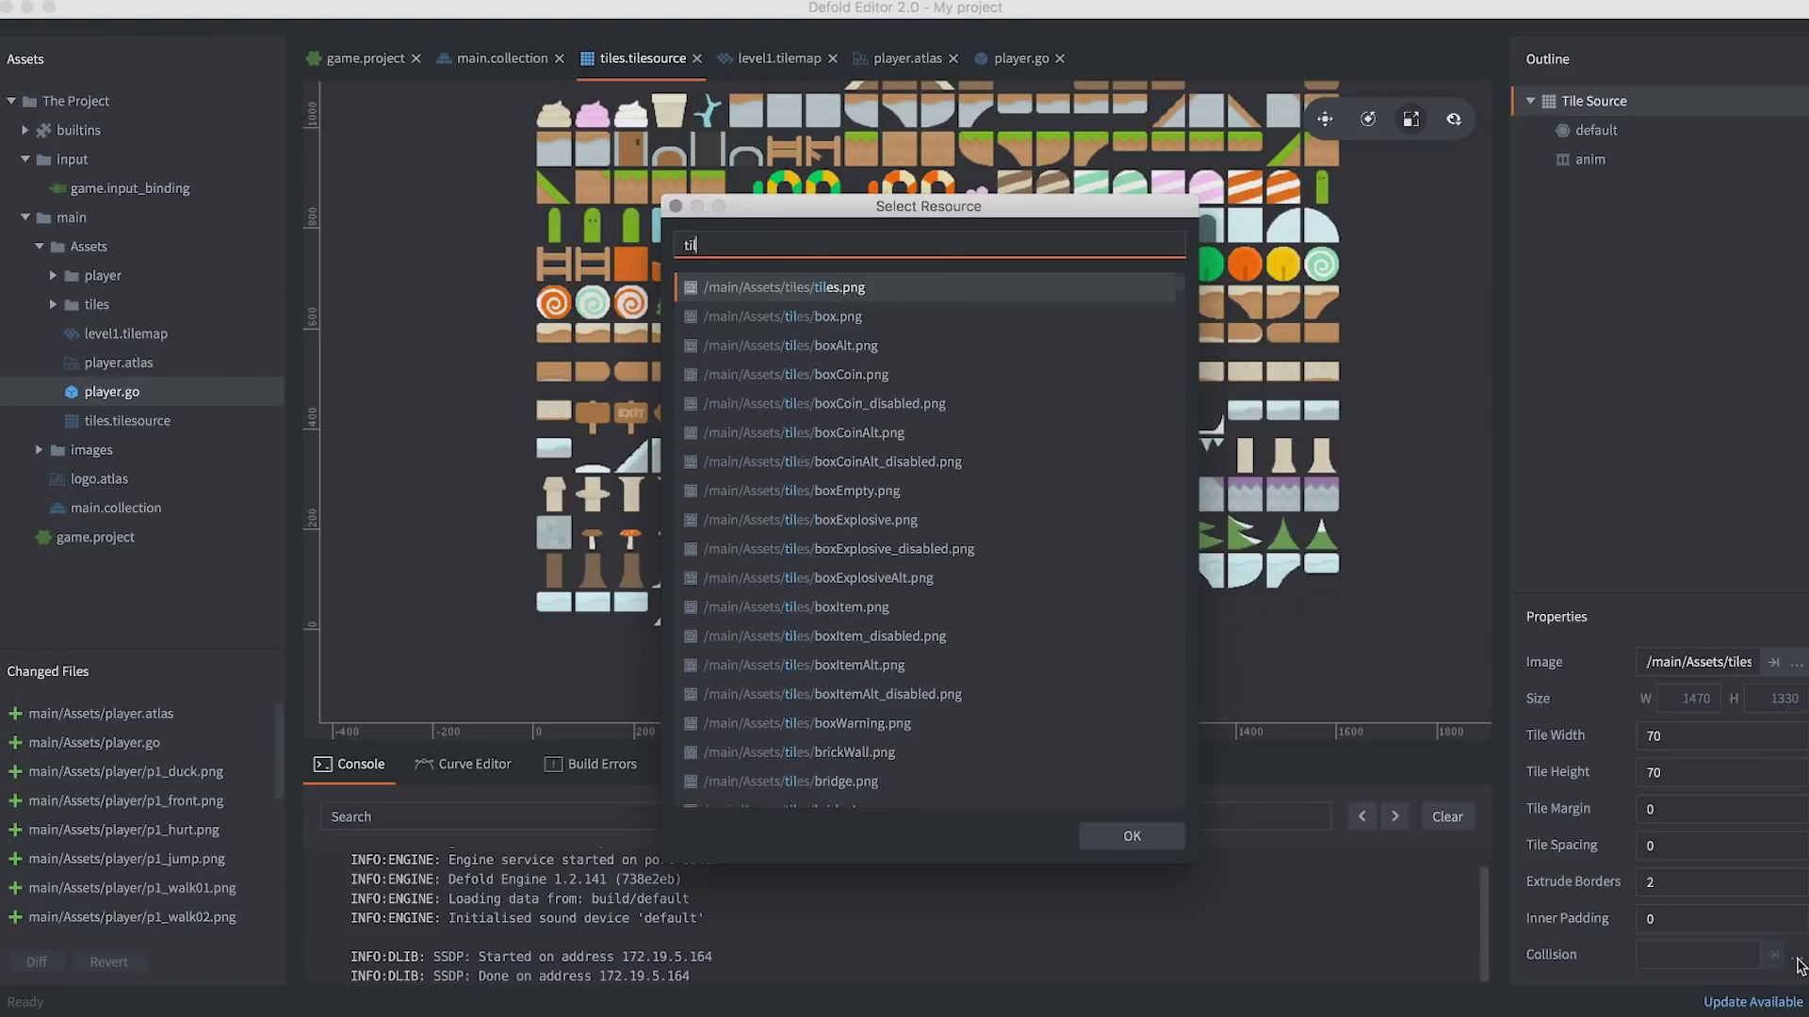
key("Return")
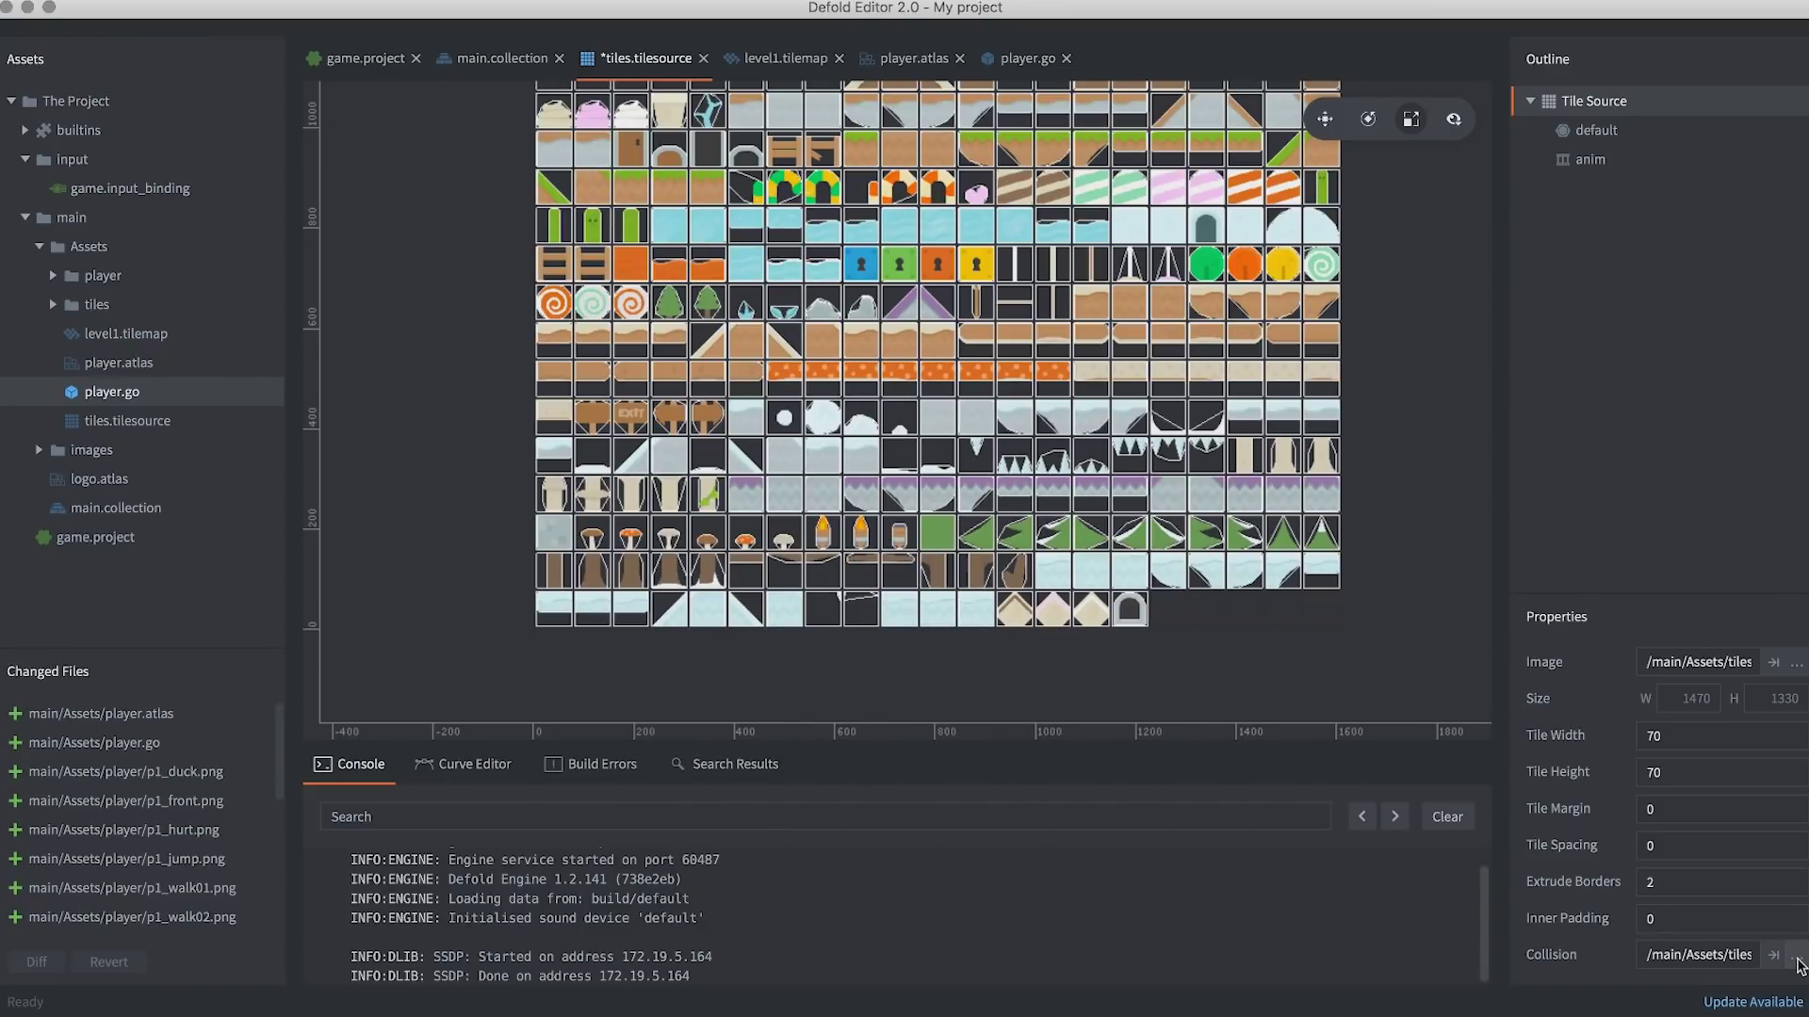
Rename the tile source's default collision group to ground.
left_click(1605, 134)
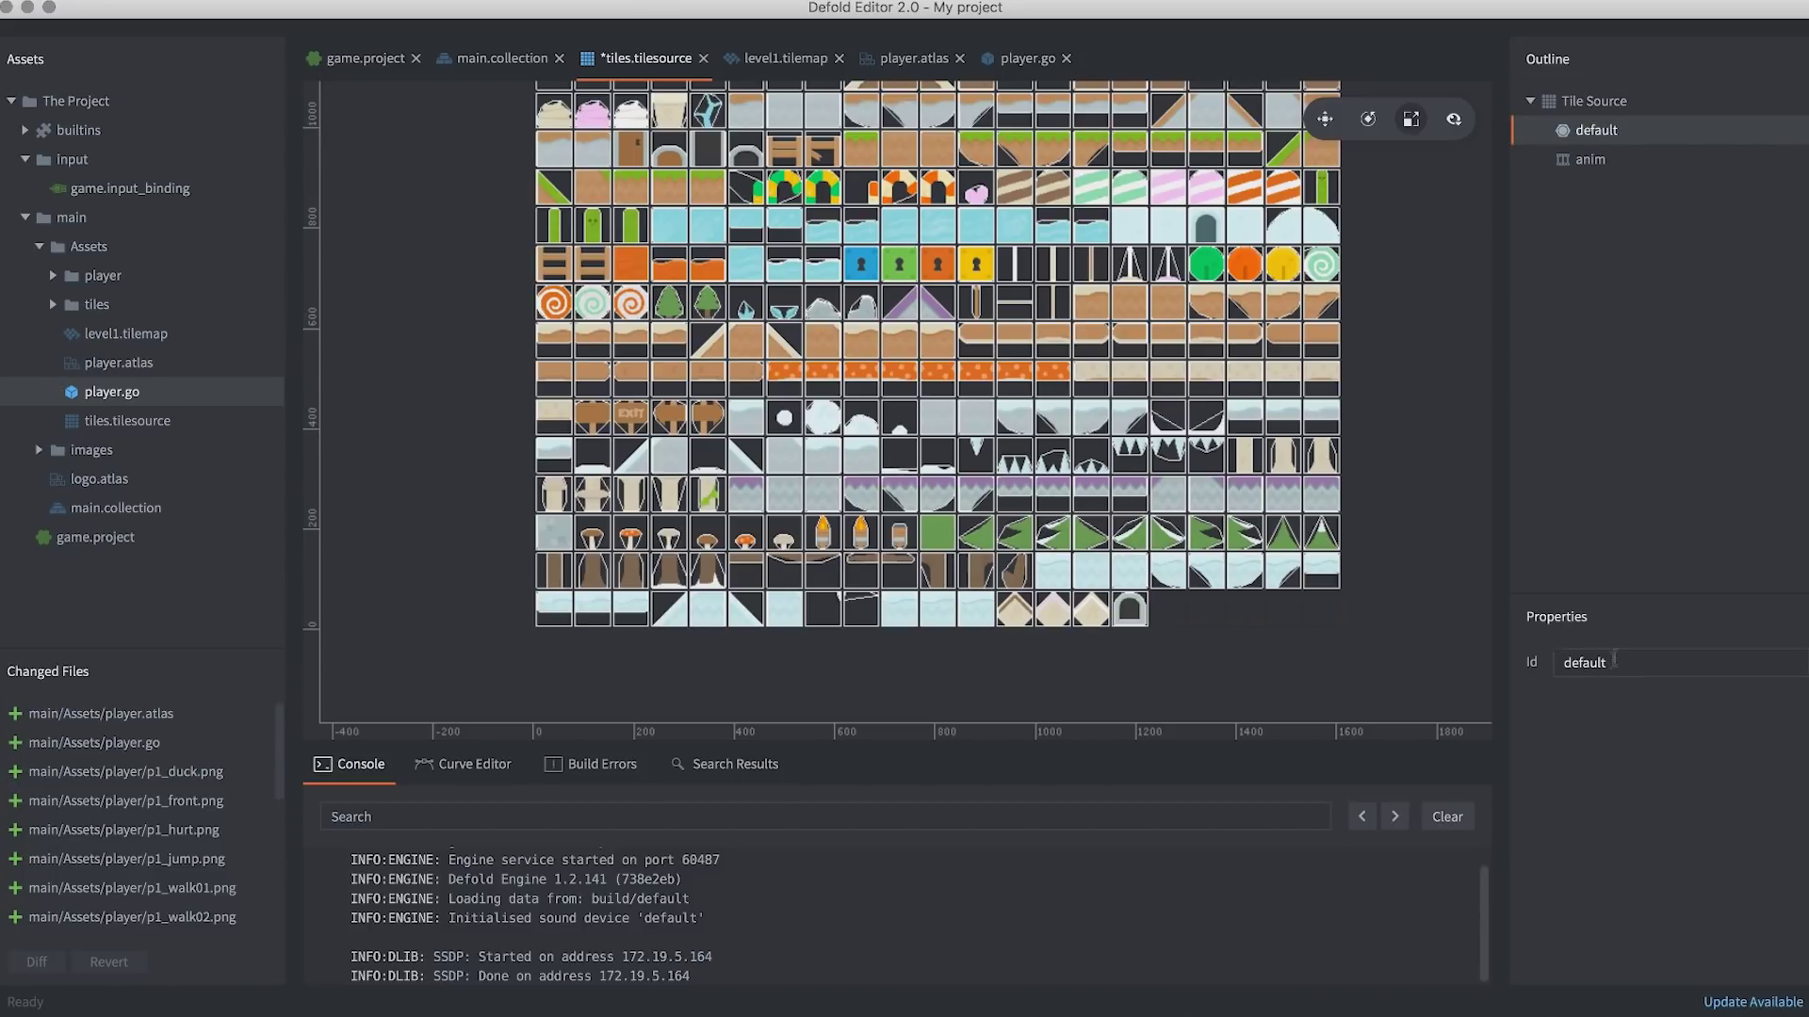
double_click(1579, 664)
key("Return")
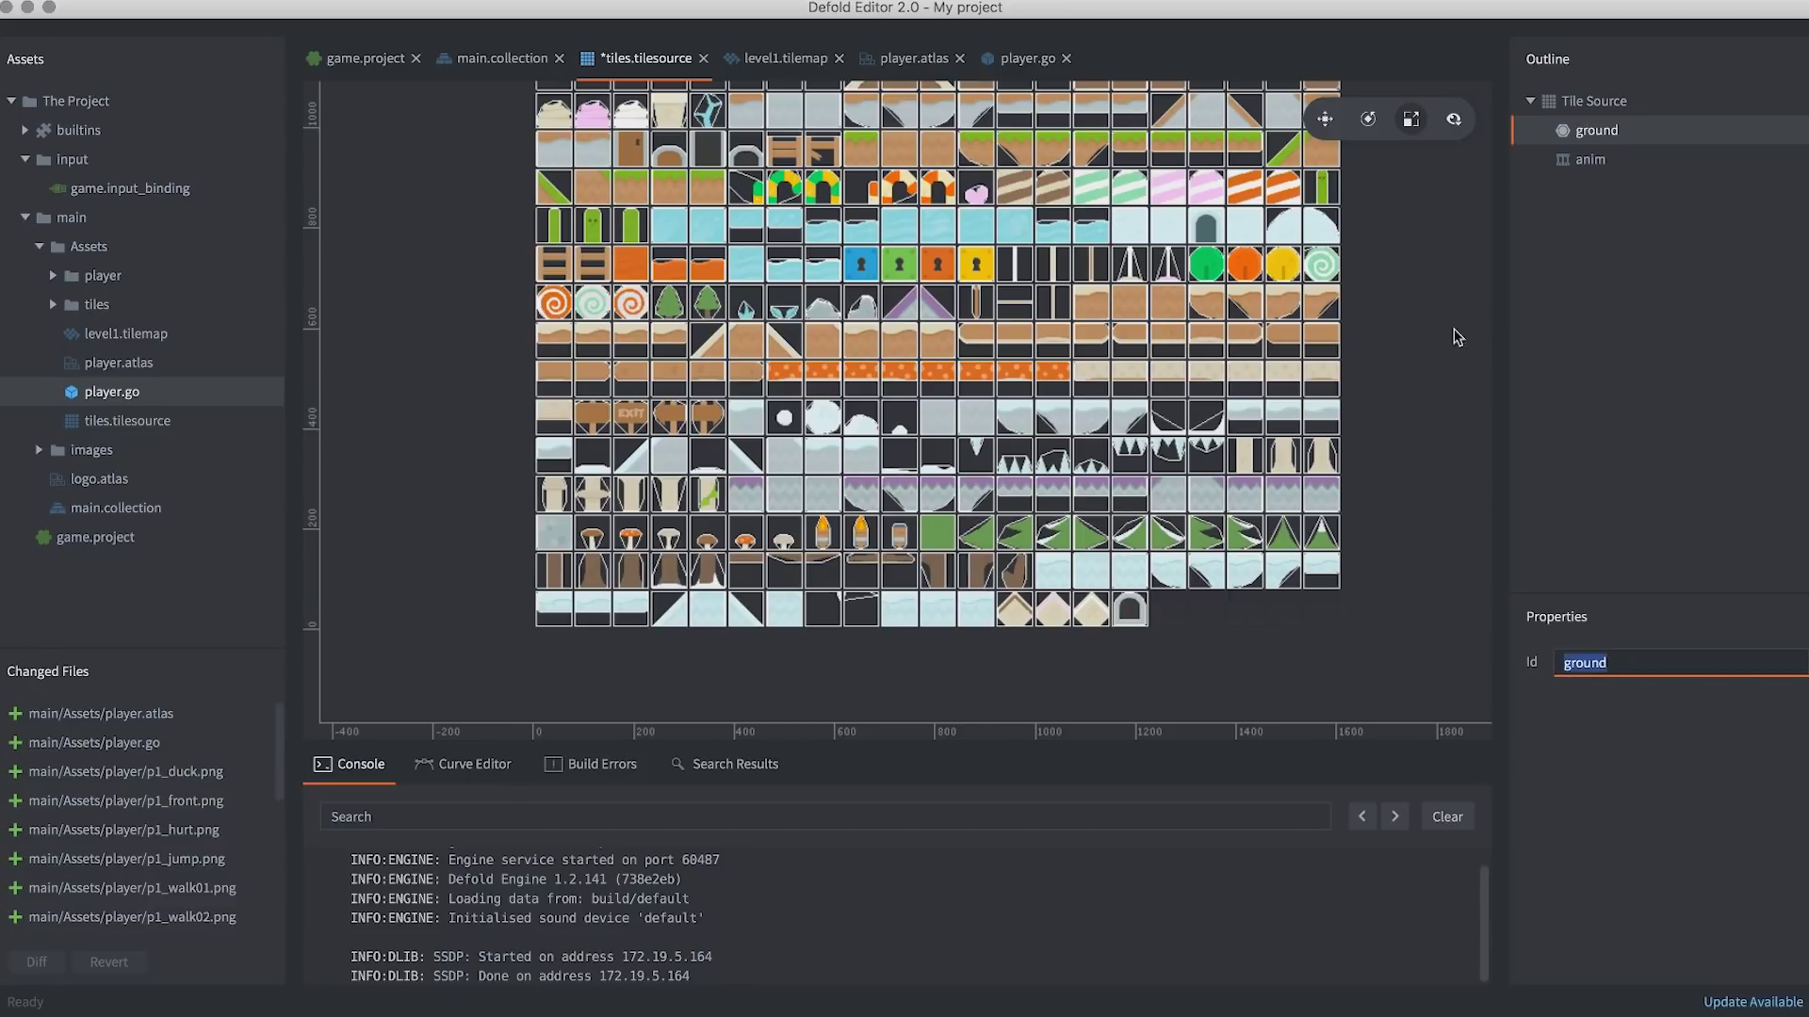
Run the game to check the level with the updated tile source, and close the game window.
scroll(1284, 569, "up", 5)
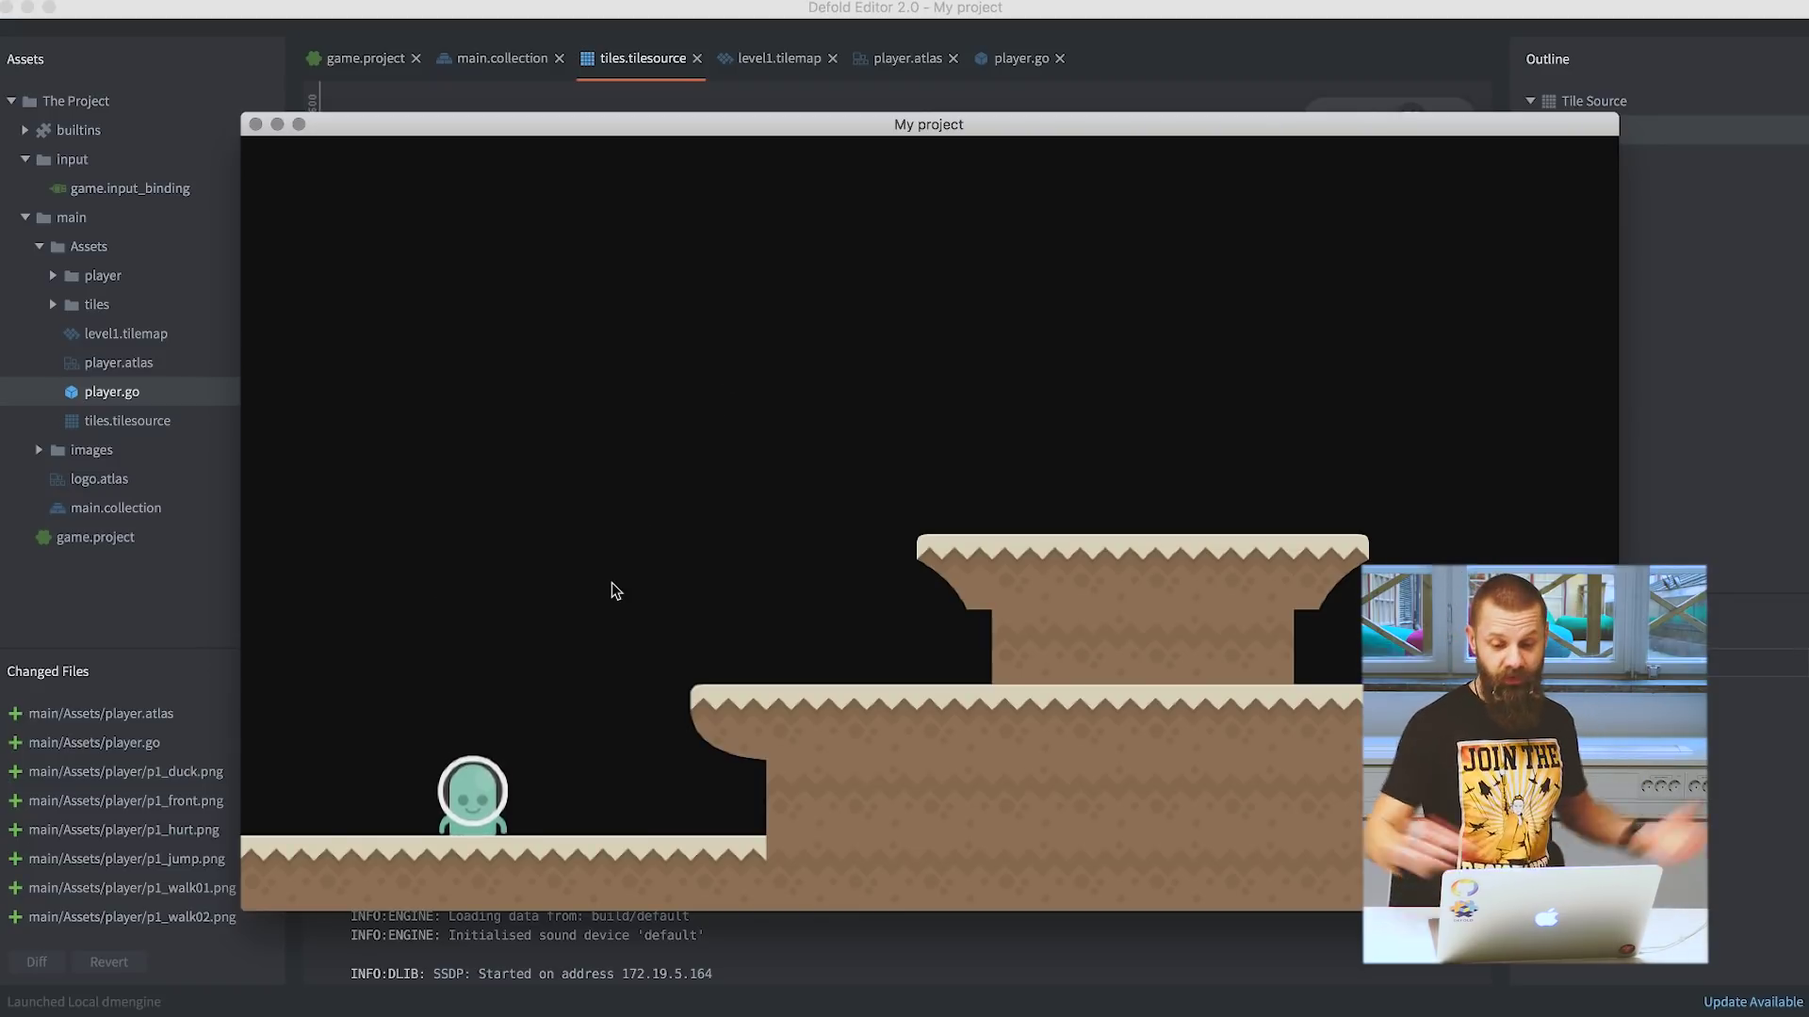
left_click(255, 124)
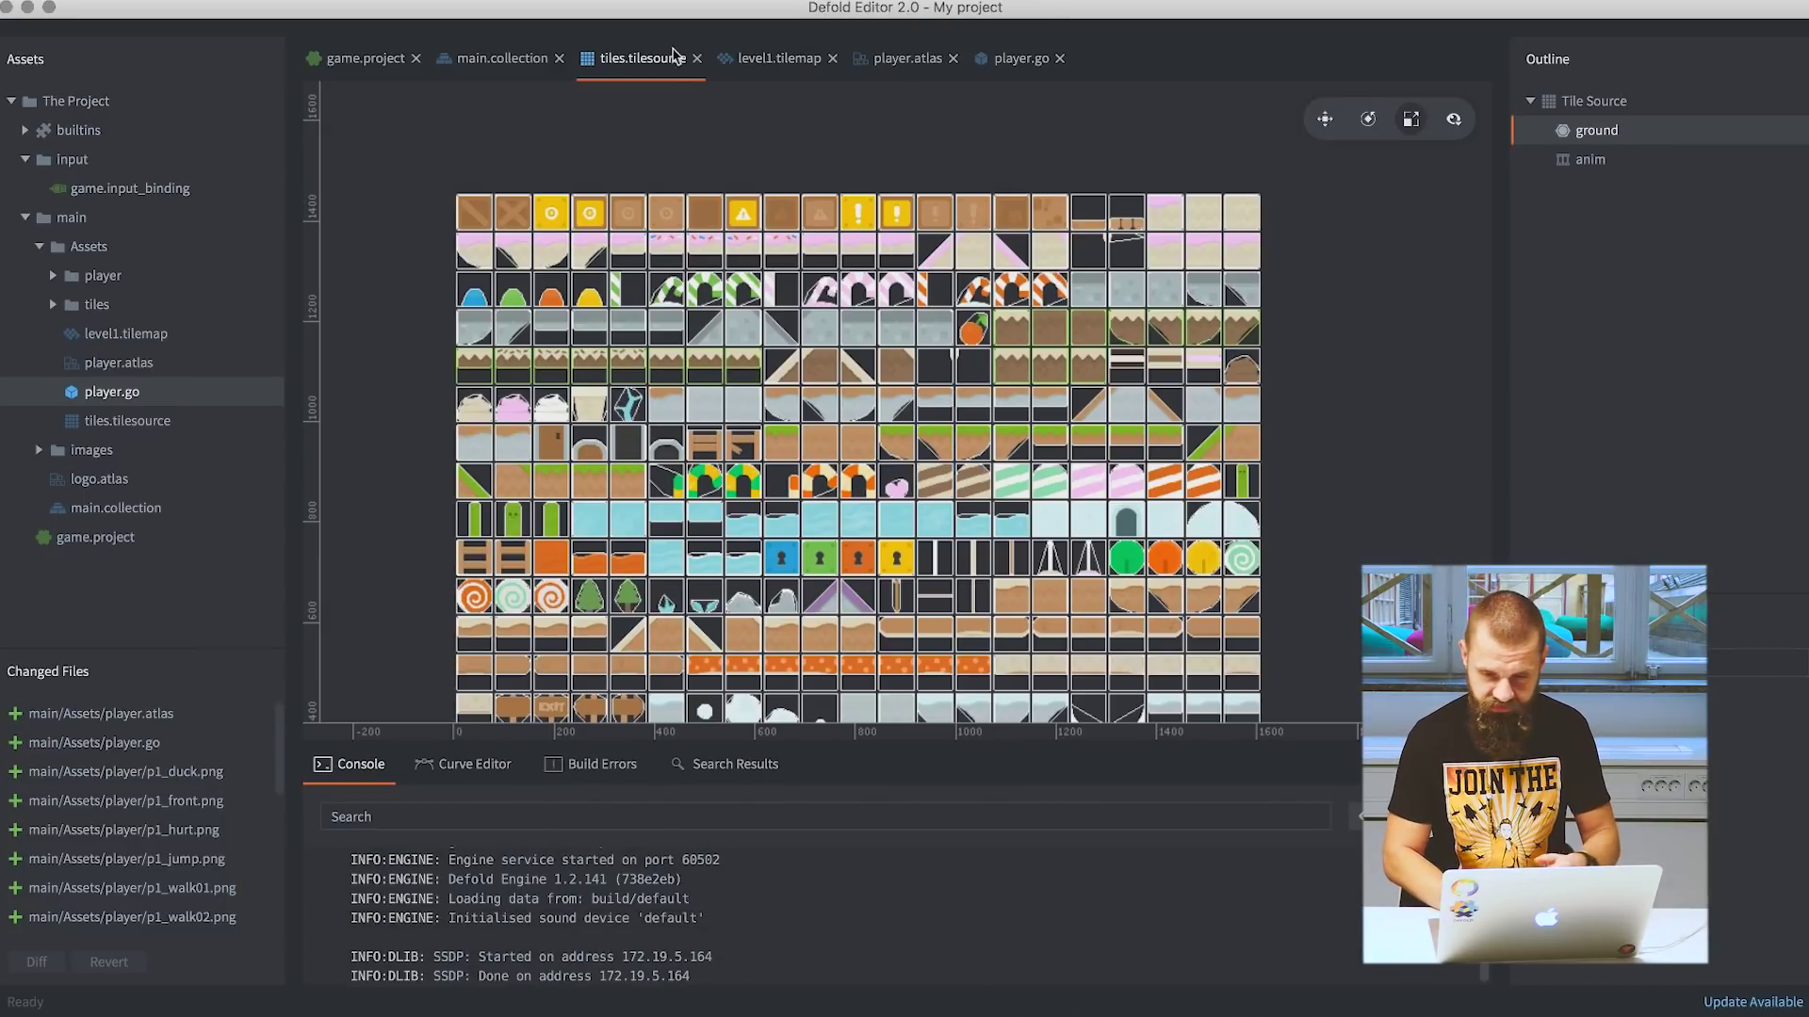
Add a Collision Object component to the level game object in main.collection.
left_click(481, 63)
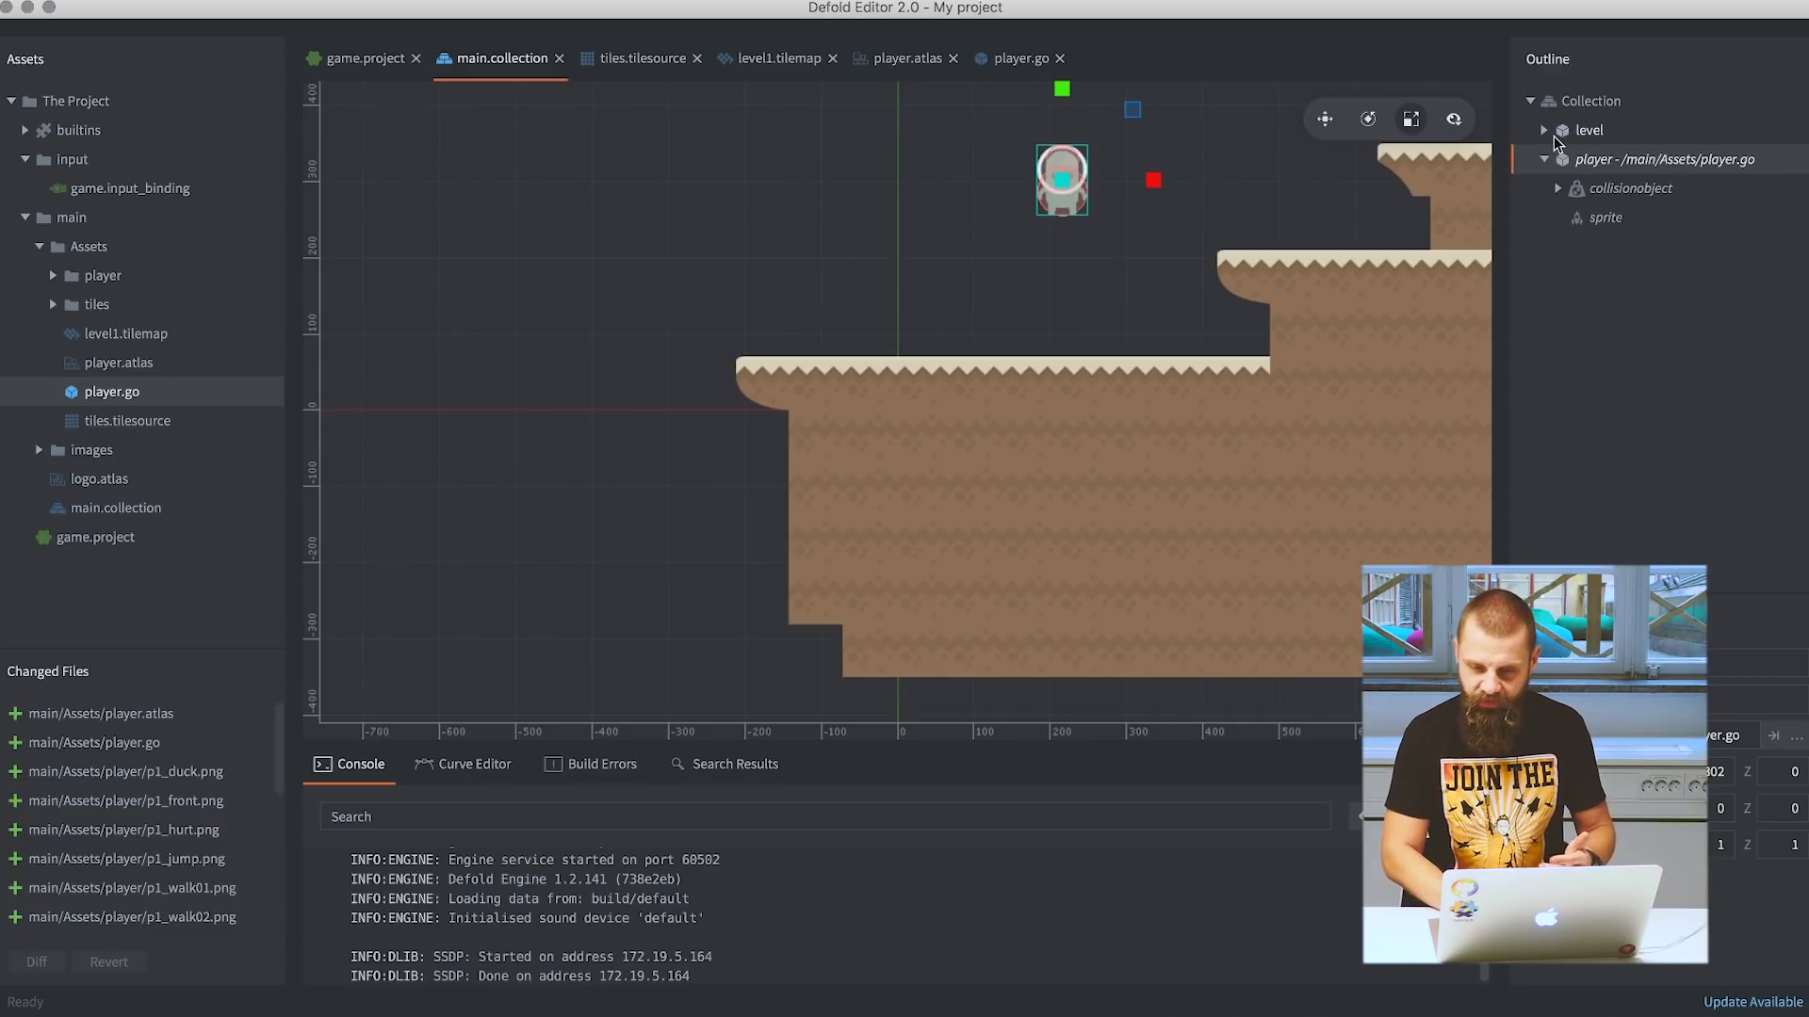
left_click(1548, 132)
left_click(1579, 140)
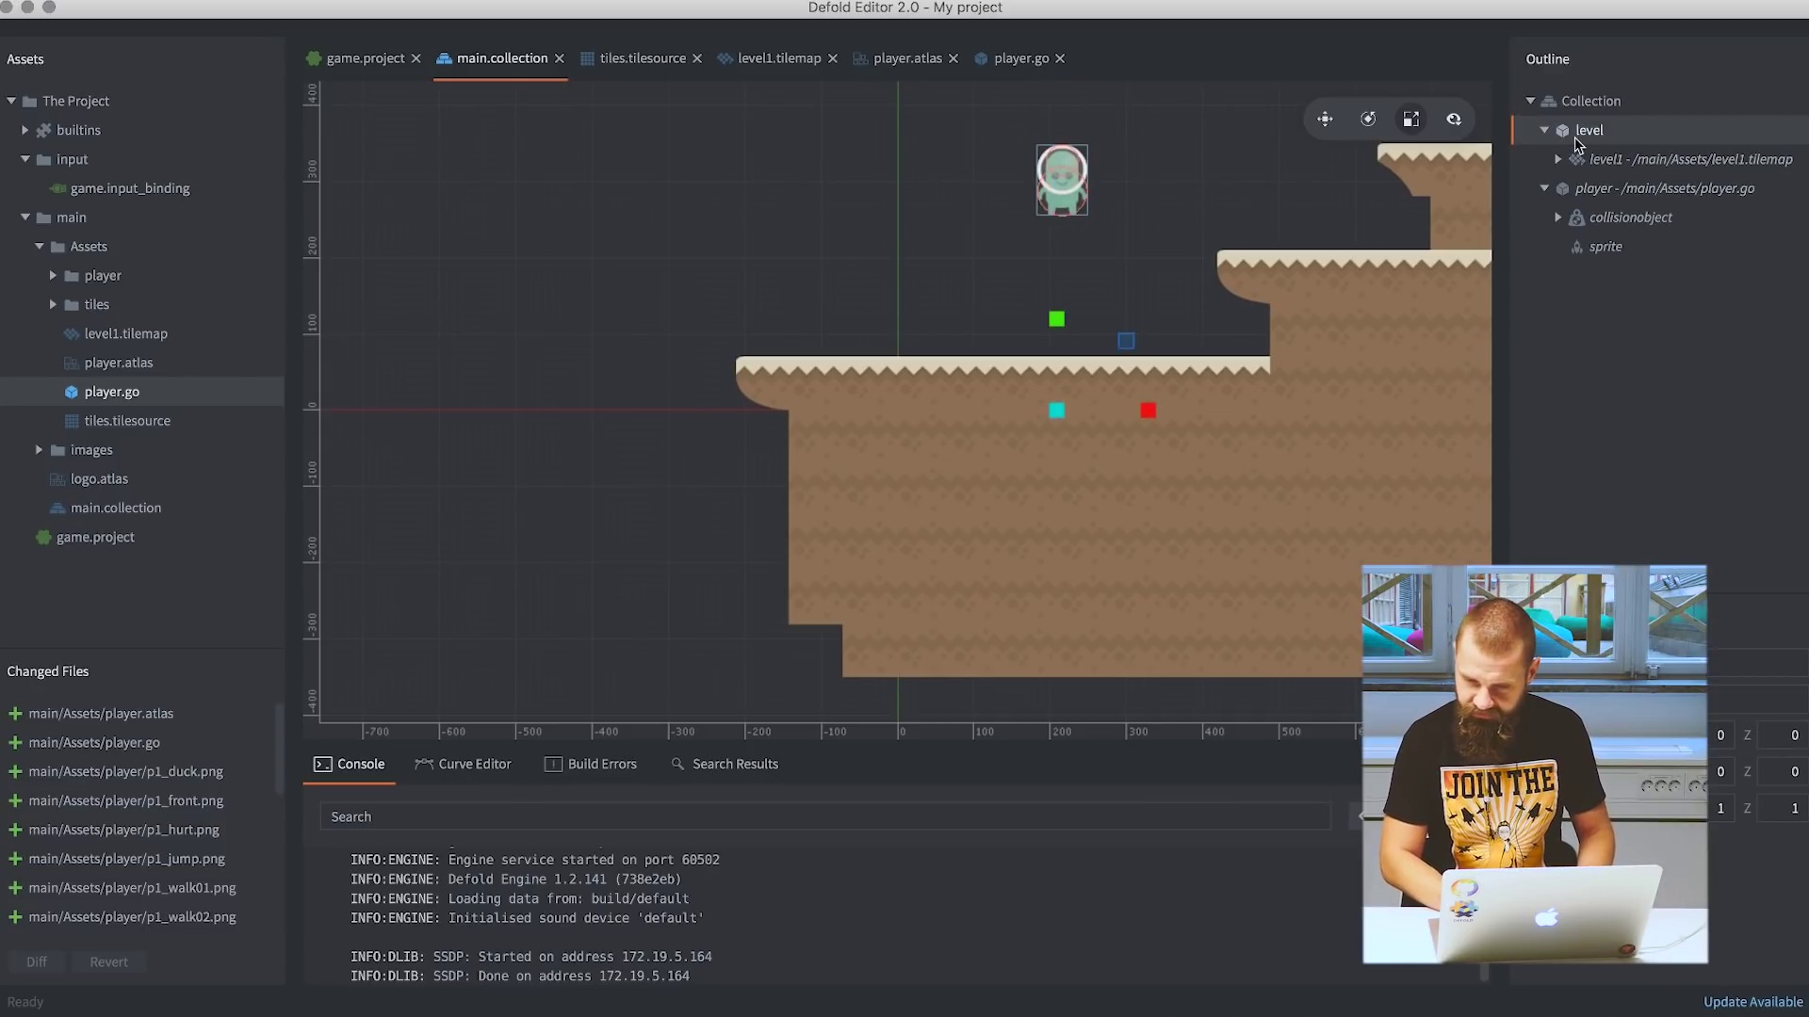
right_click(1579, 140)
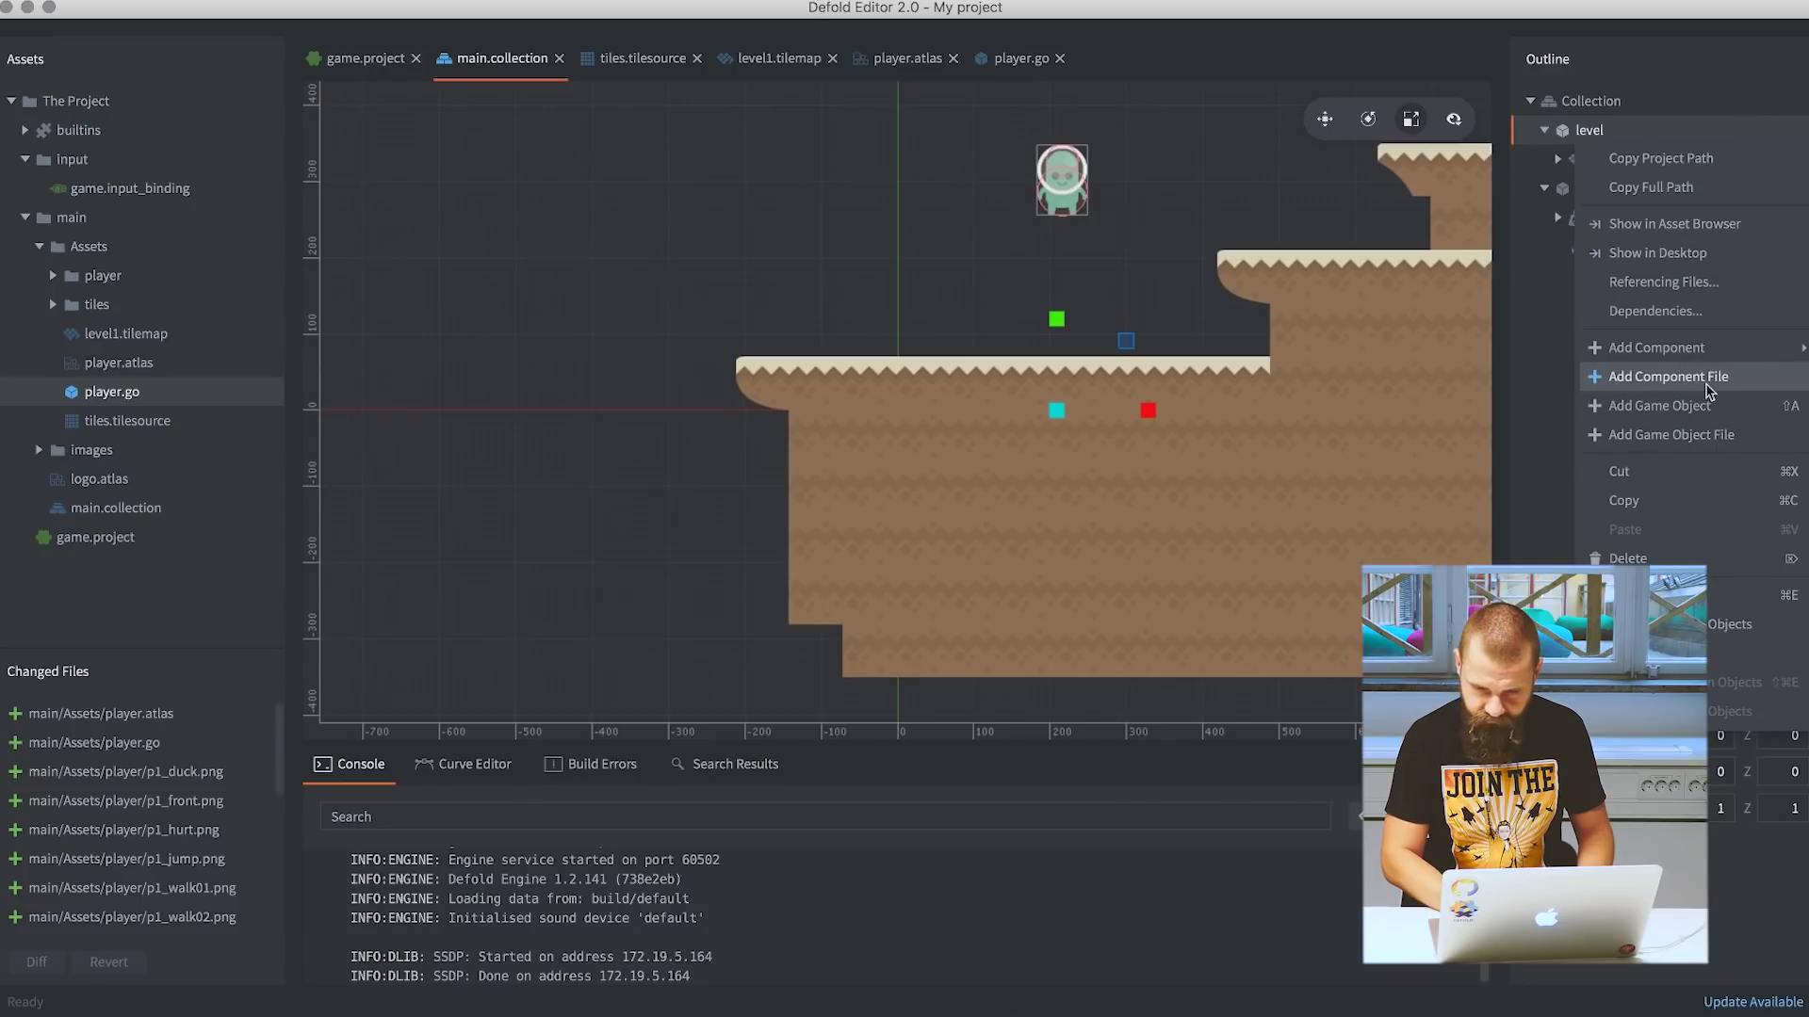
mouse_move(1714, 358)
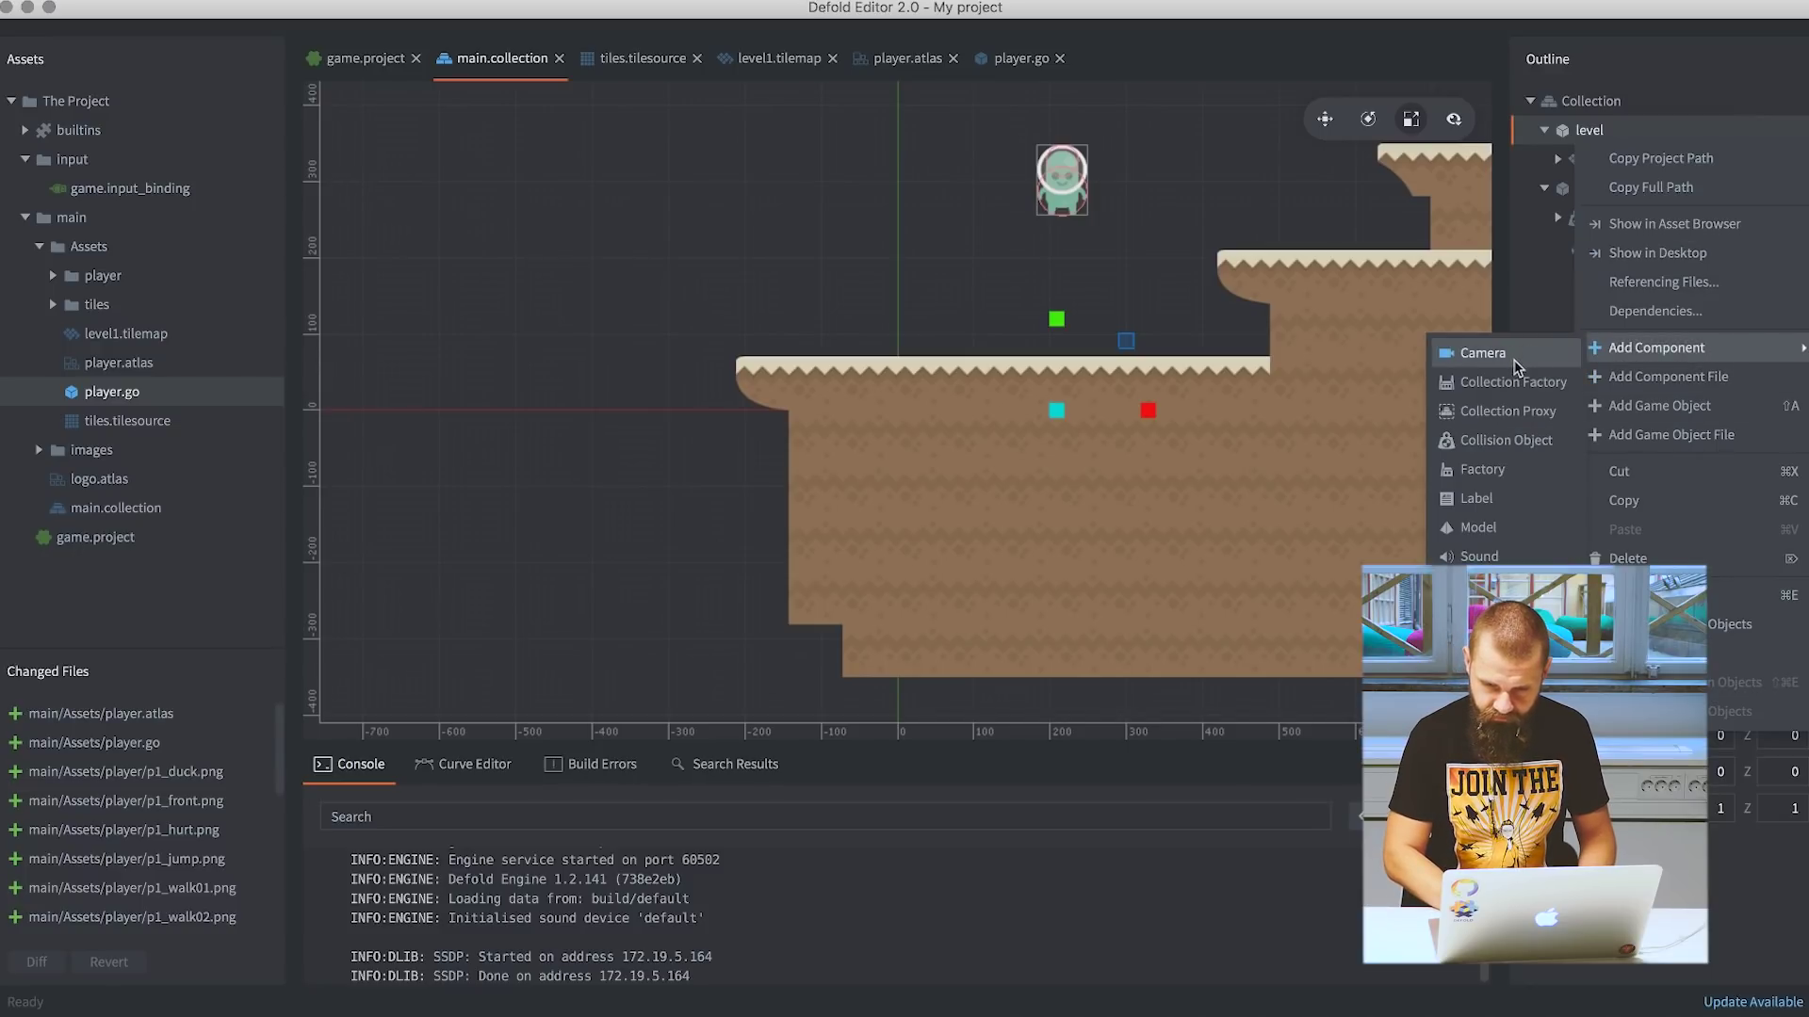
left_click(1520, 443)
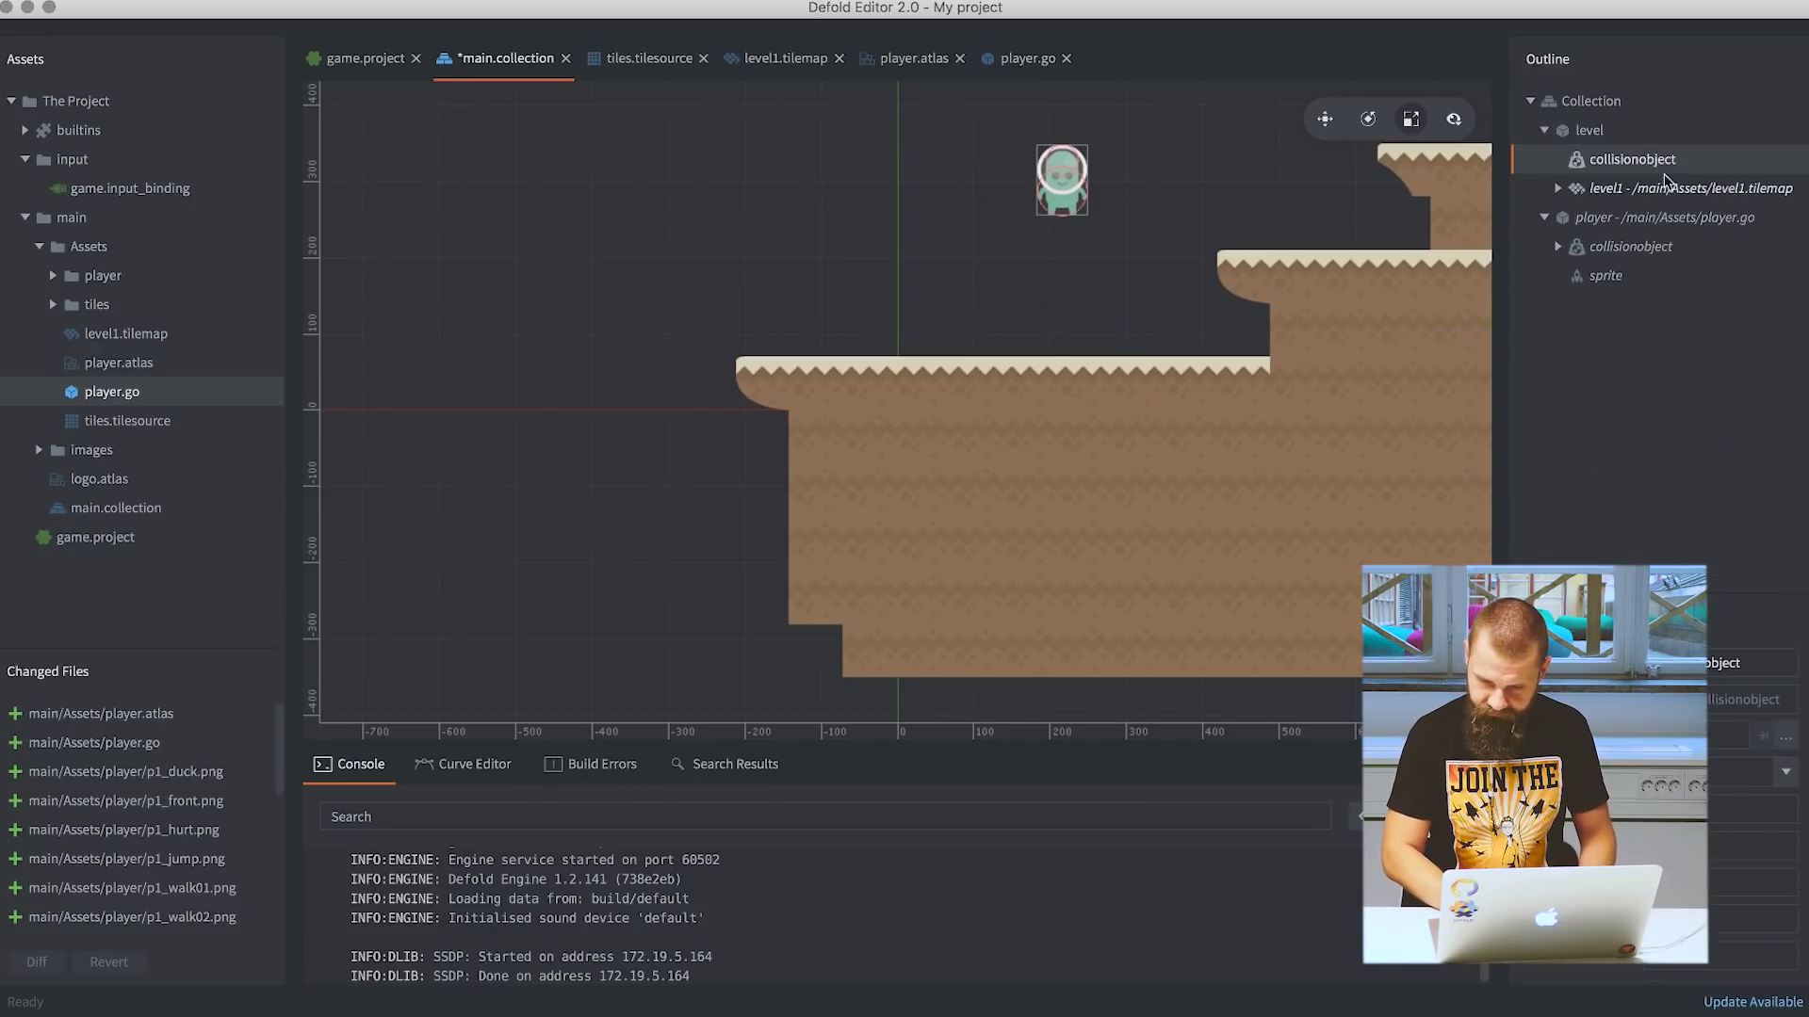
Set the level collision object's collision shape to /main/Assets/level1.tilemap and its type to Static.
left_click(1786, 736)
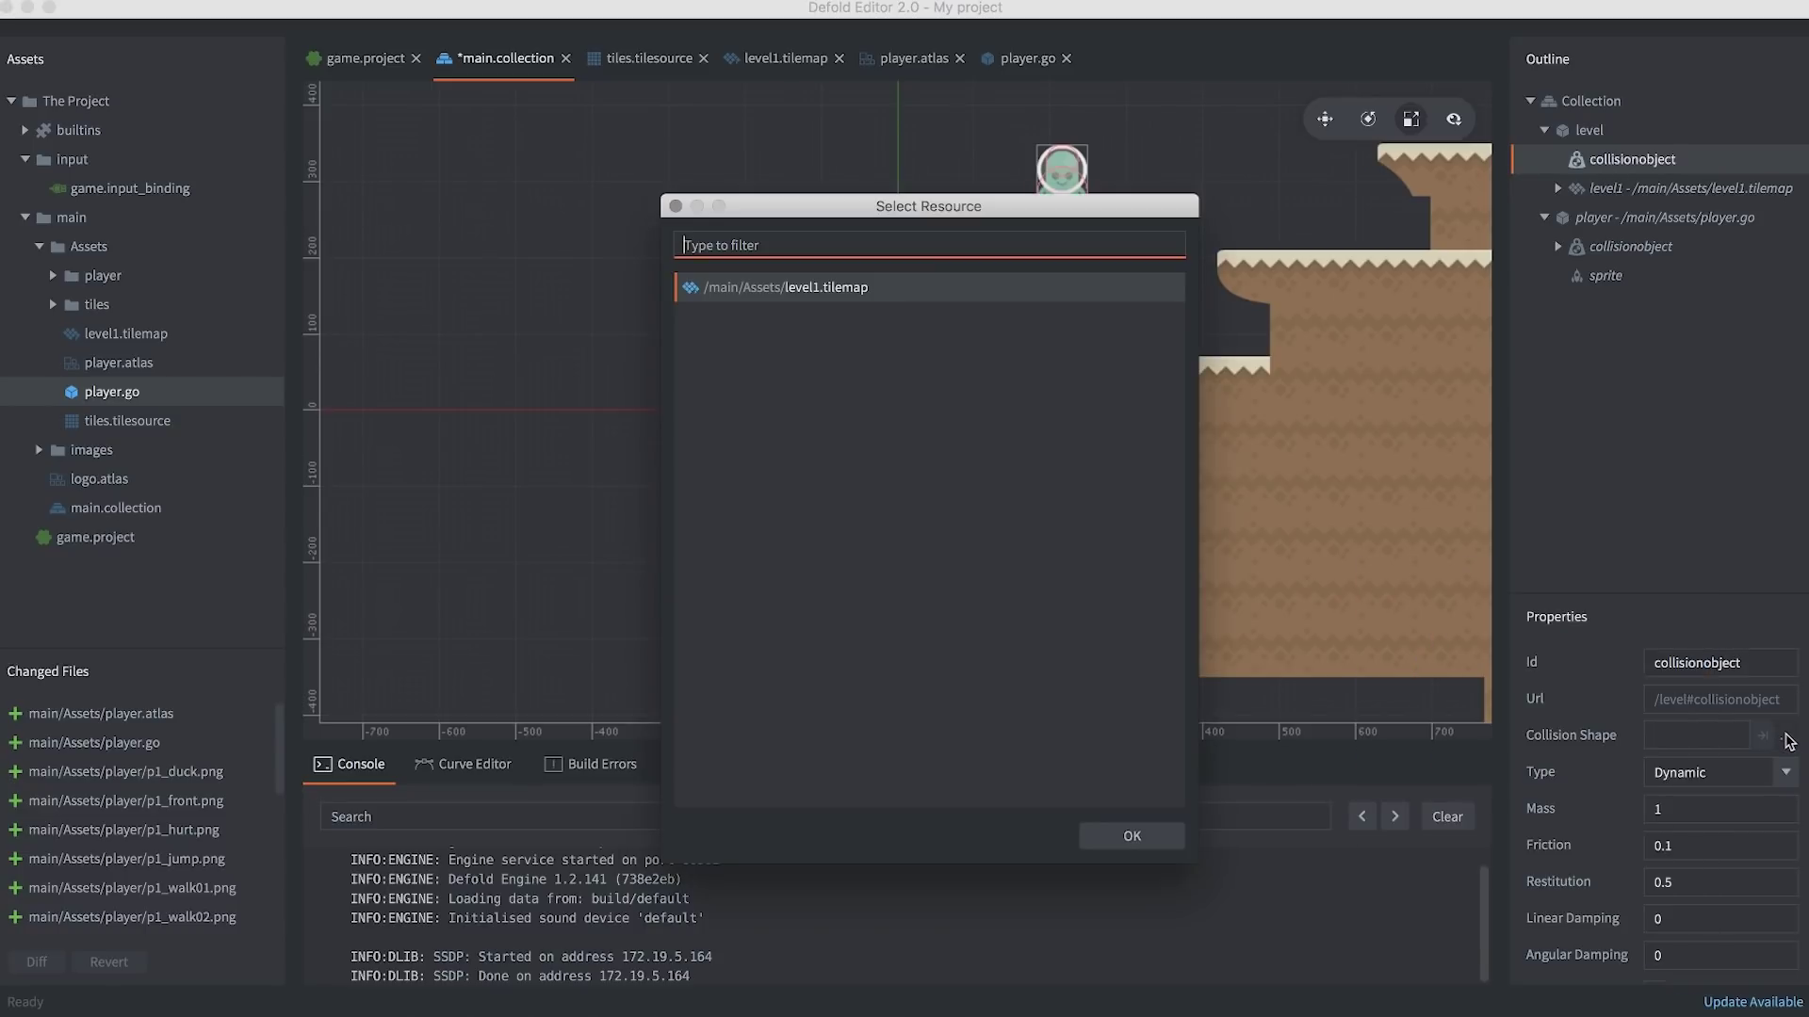
left_click(1151, 837)
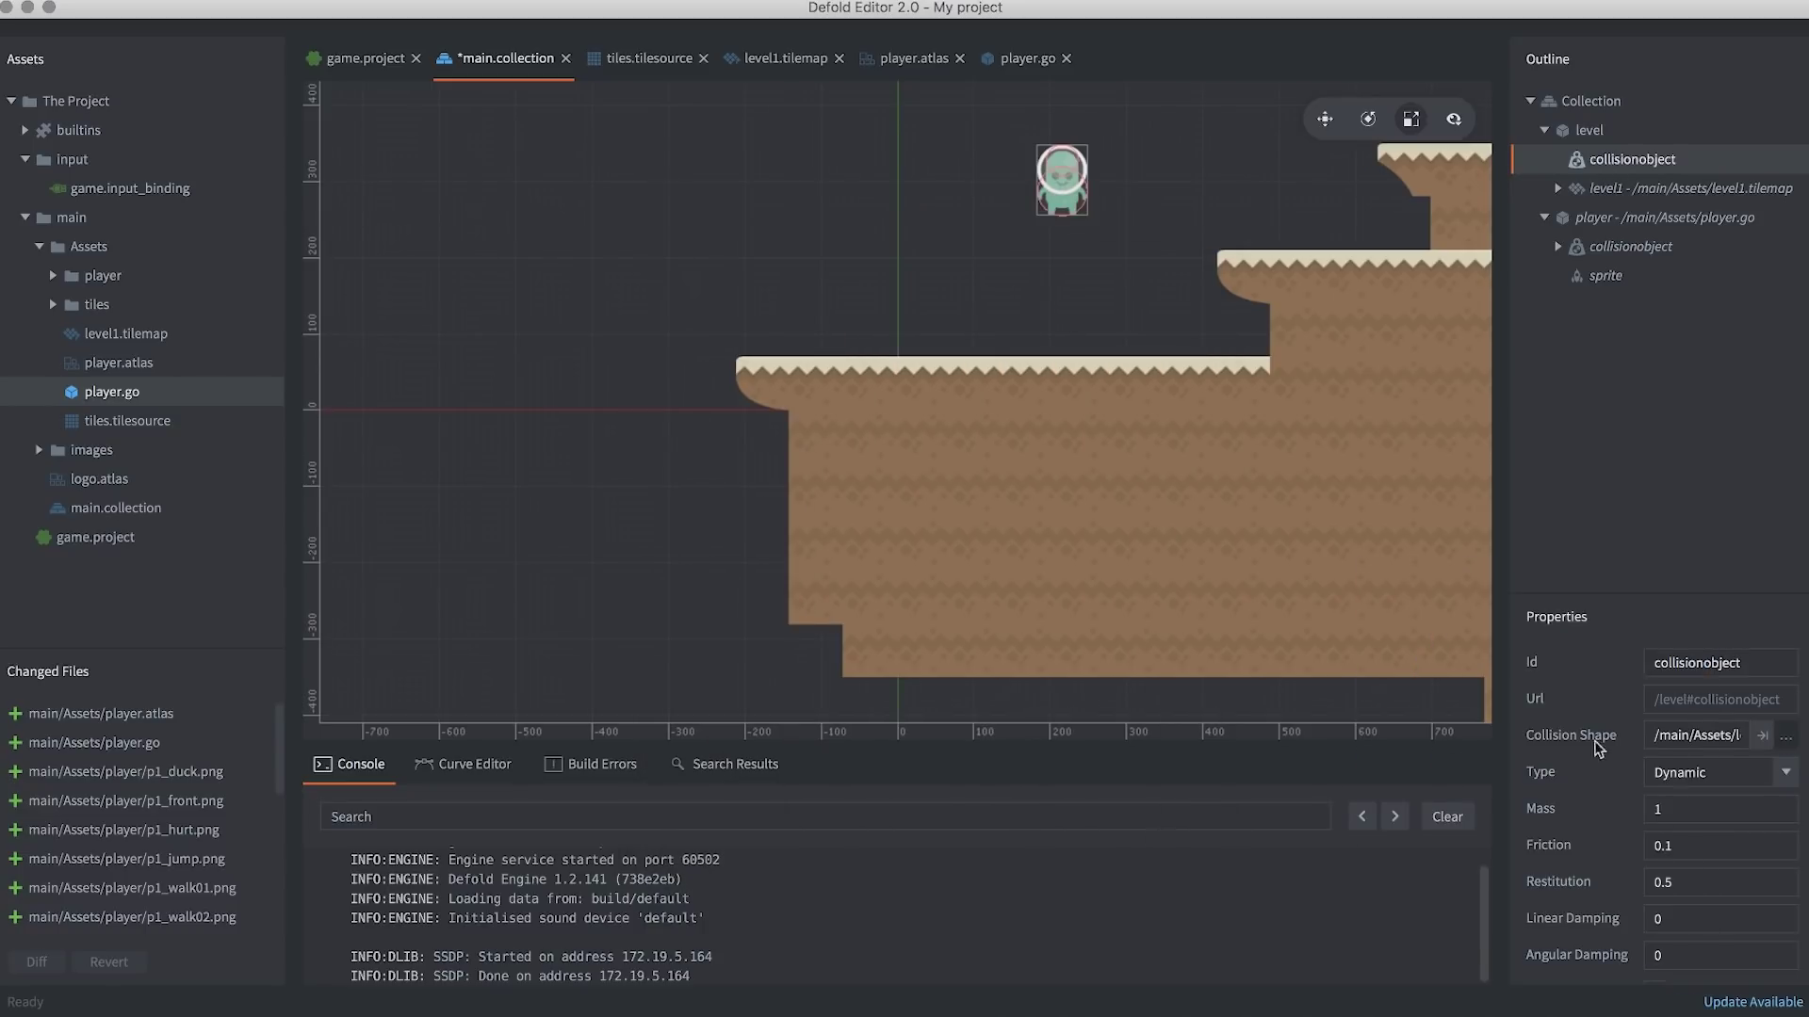
left_click(1787, 773)
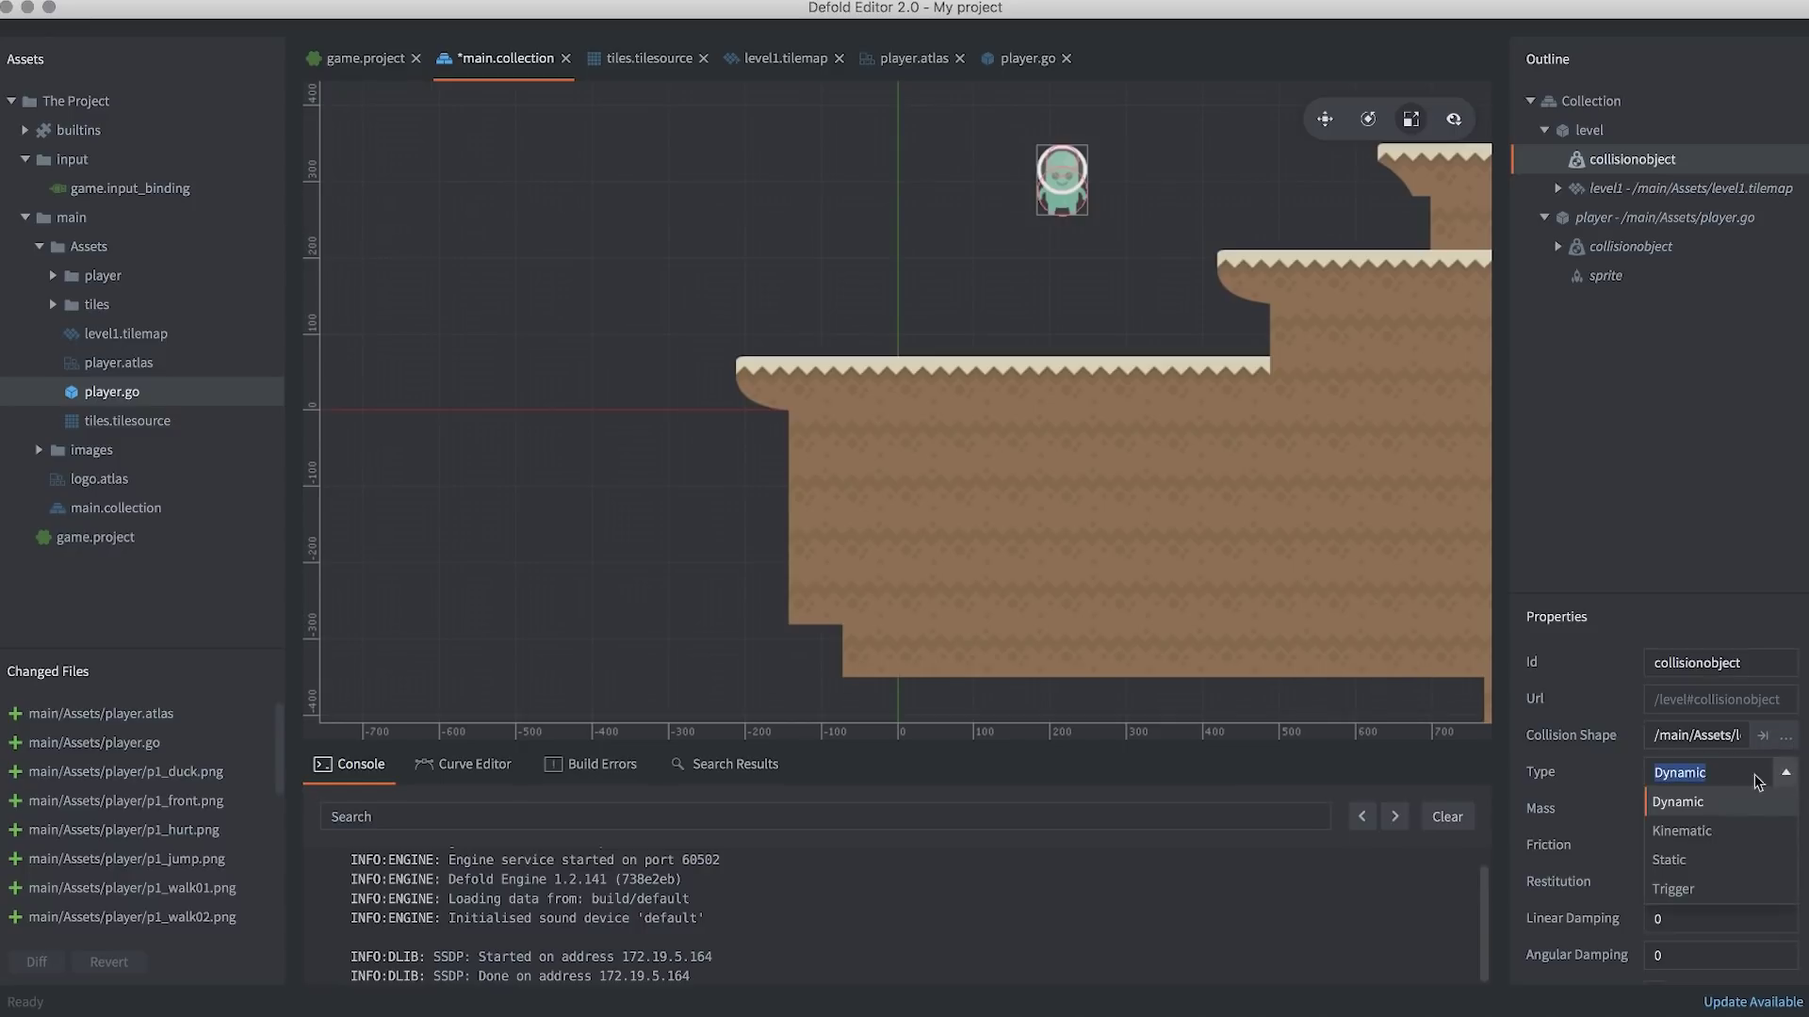
left_click(1673, 860)
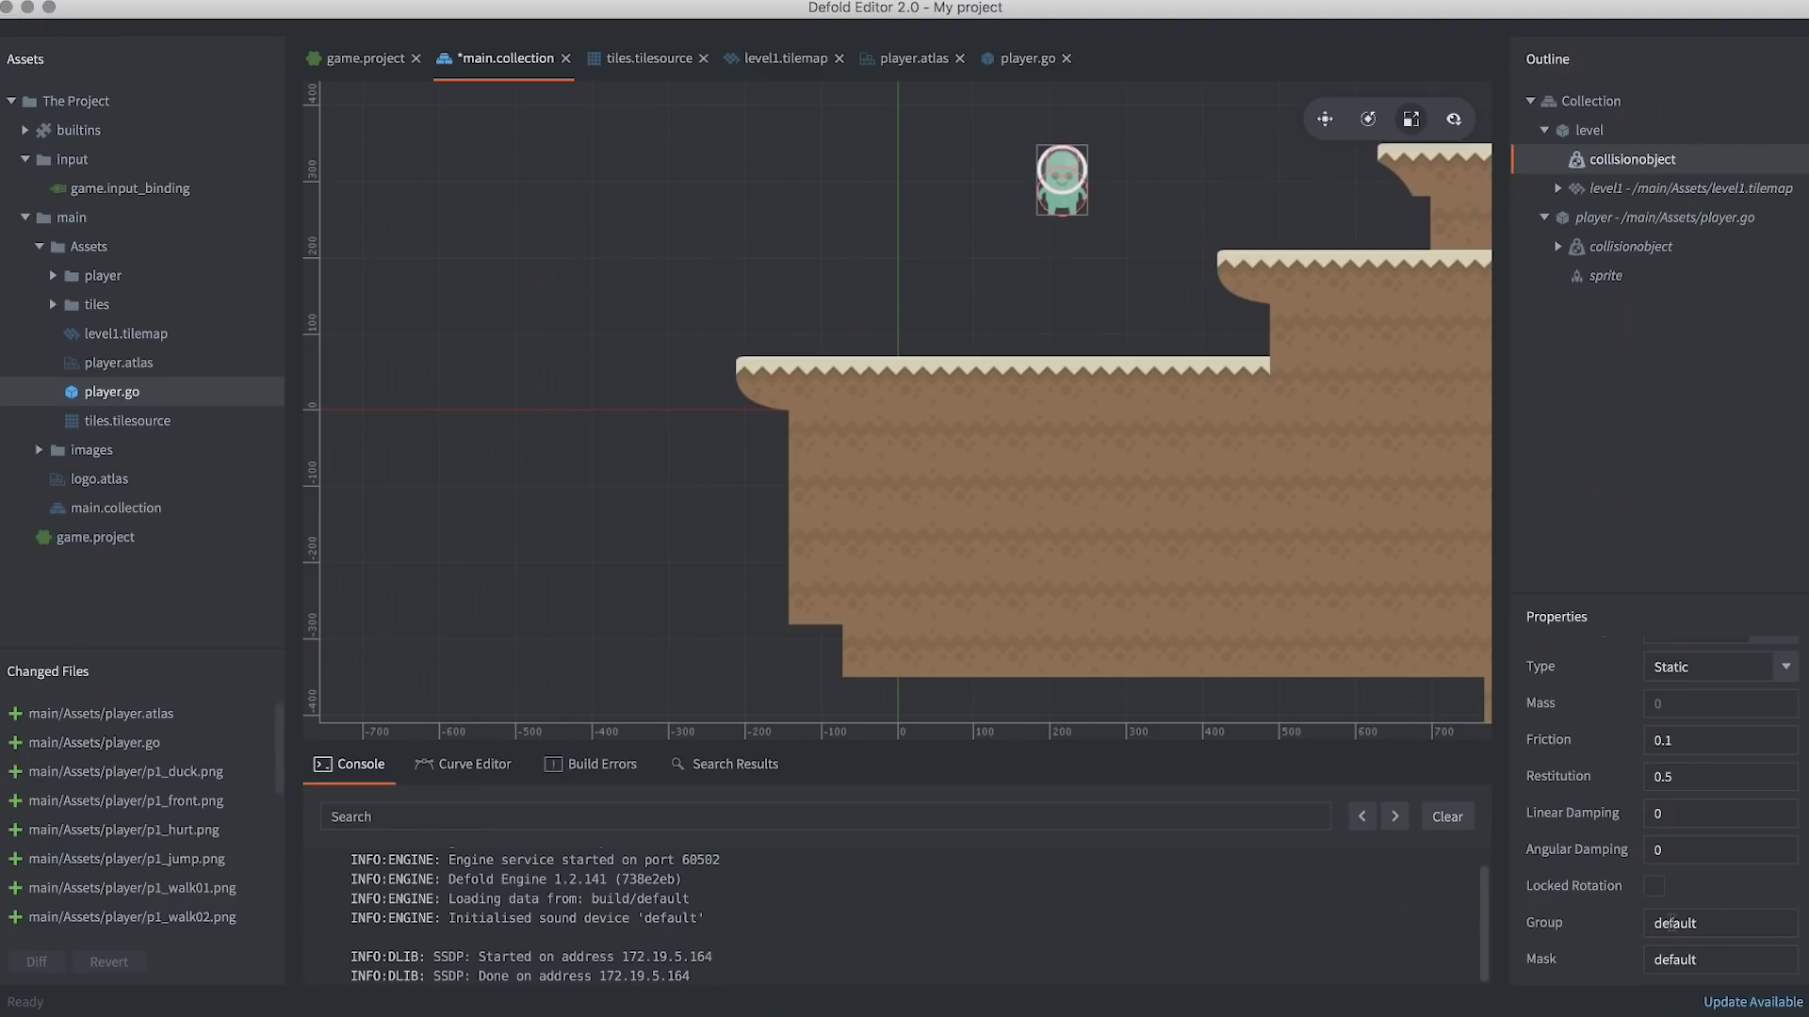
Set the level collision object's group to ground and its mask to player, enemy.
left_click(1670, 923)
left_click(1692, 952)
type("player, enemy")
key("Return")
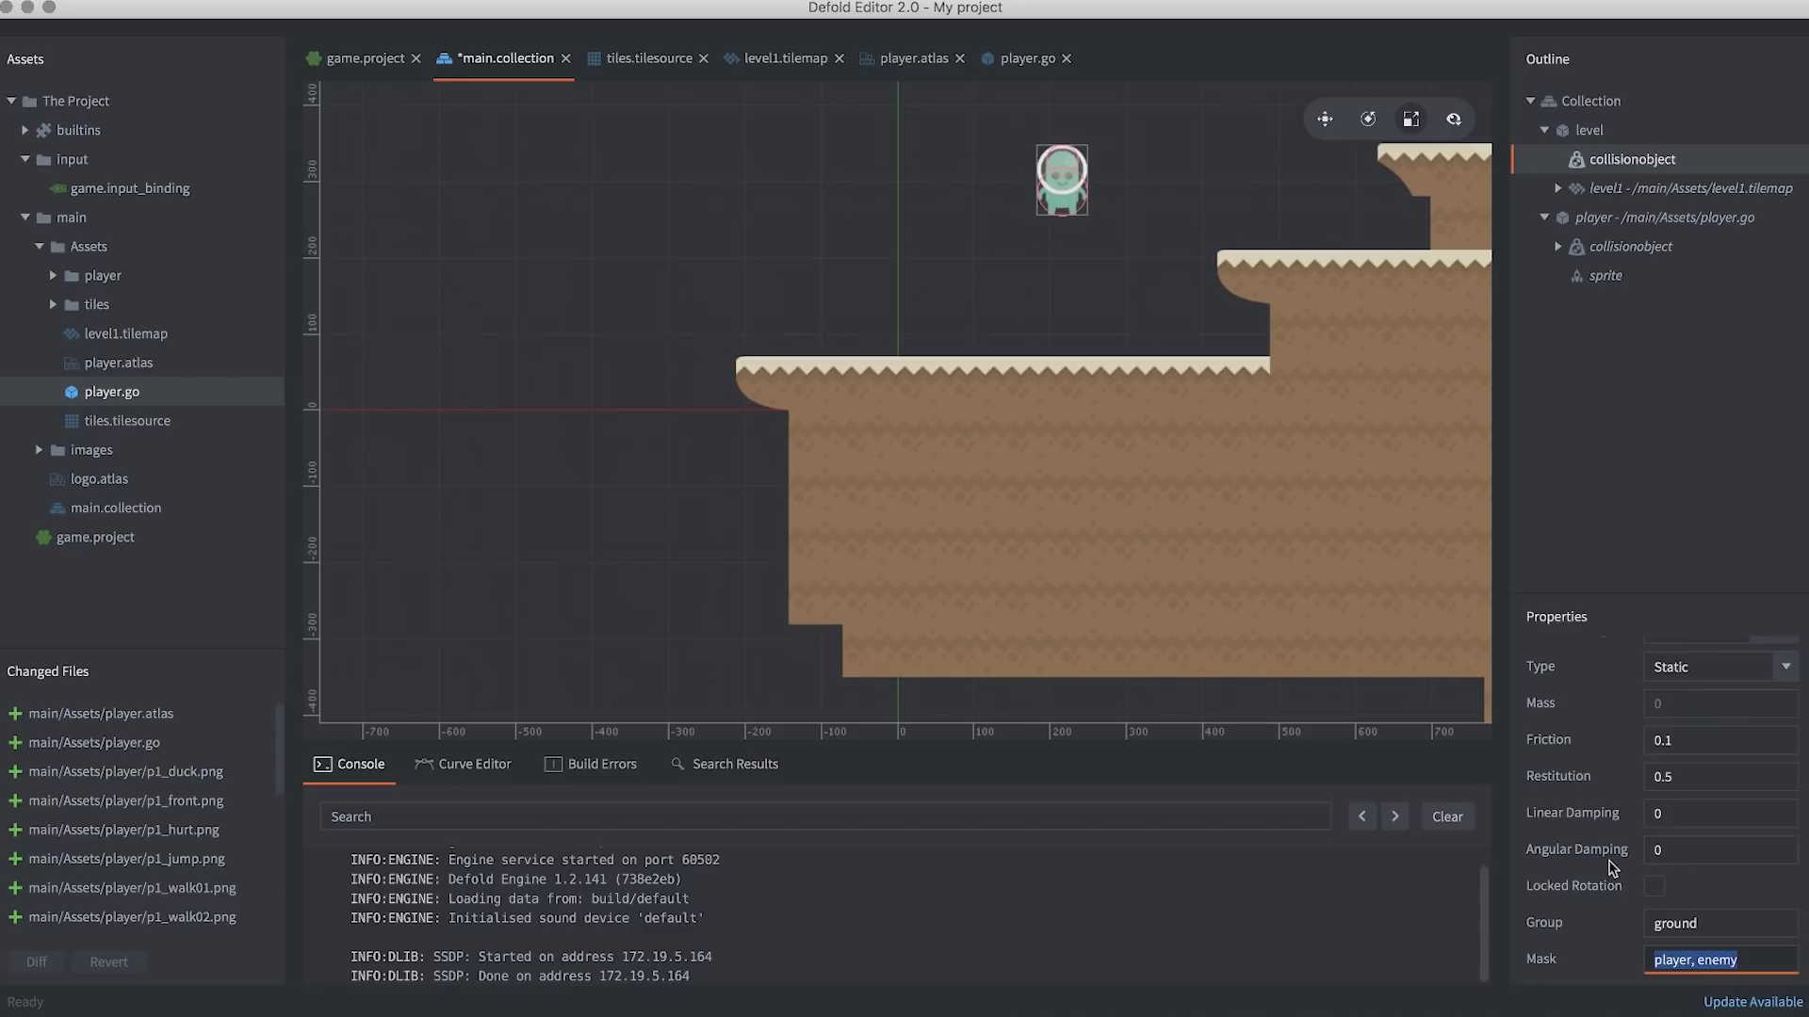
In player.go, set the collision object's group to player and its mask to ground, and save.
left_click(1043, 63)
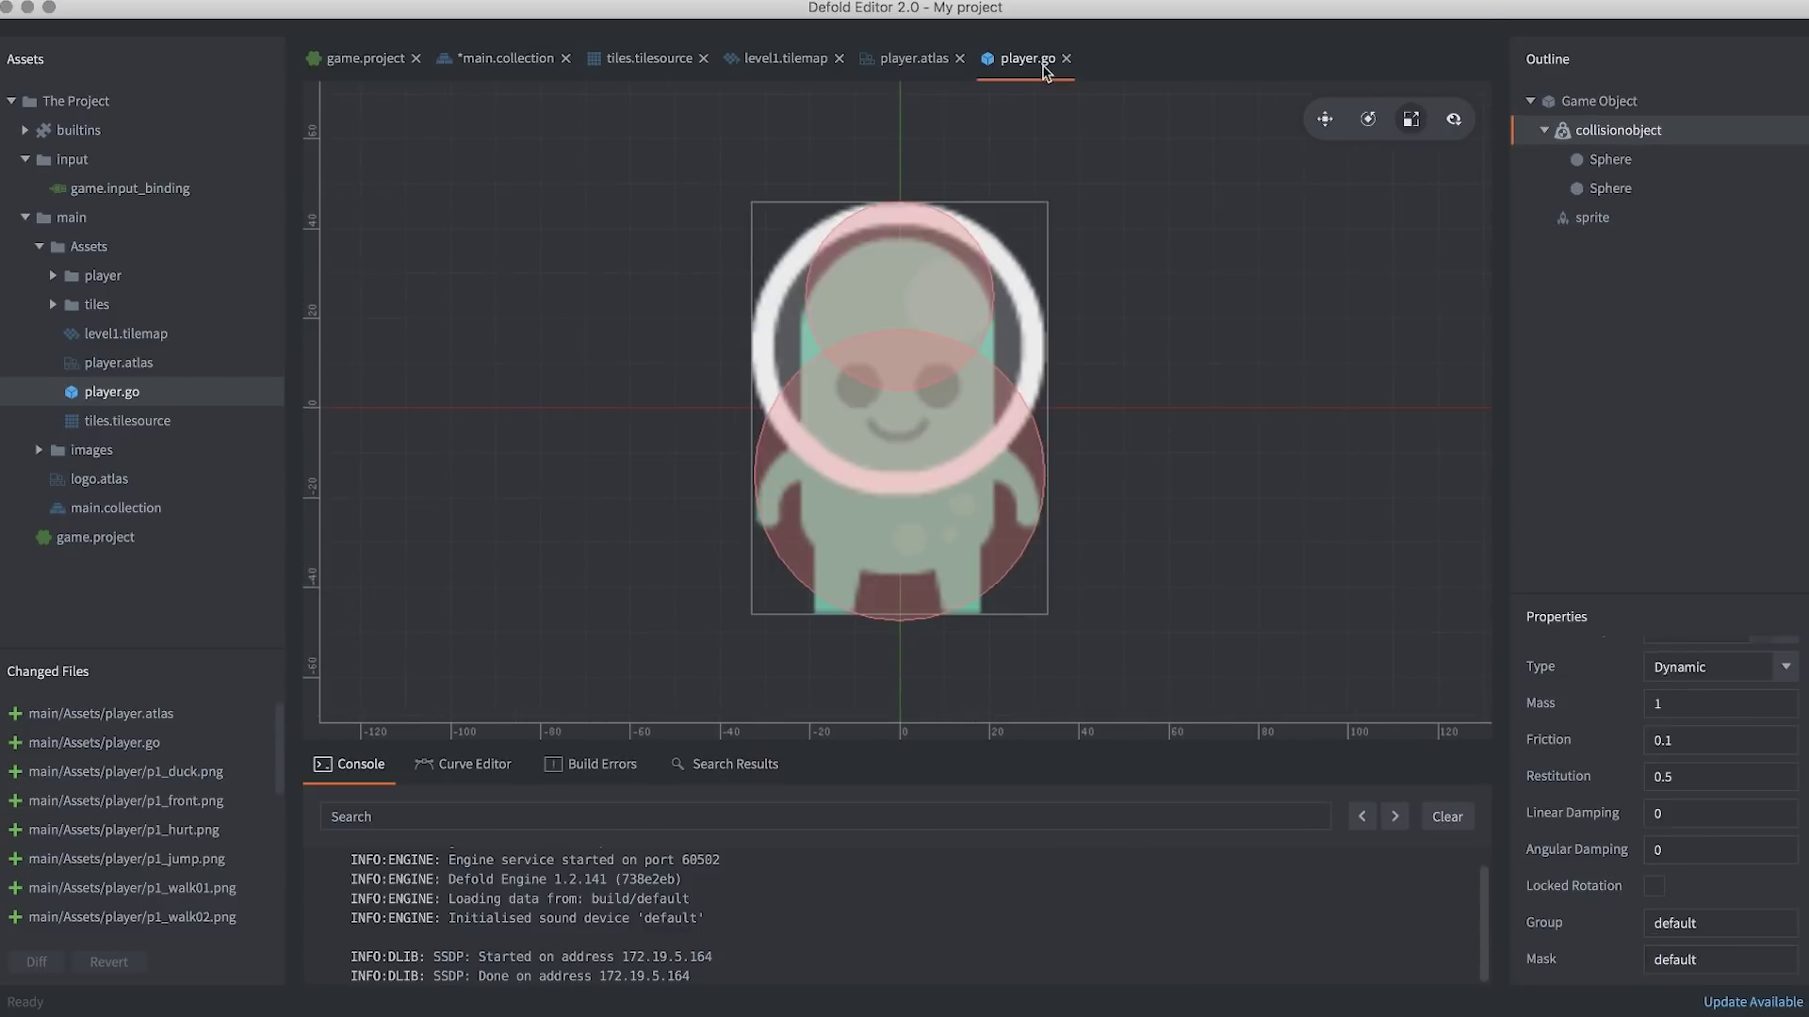
left_click(1671, 923)
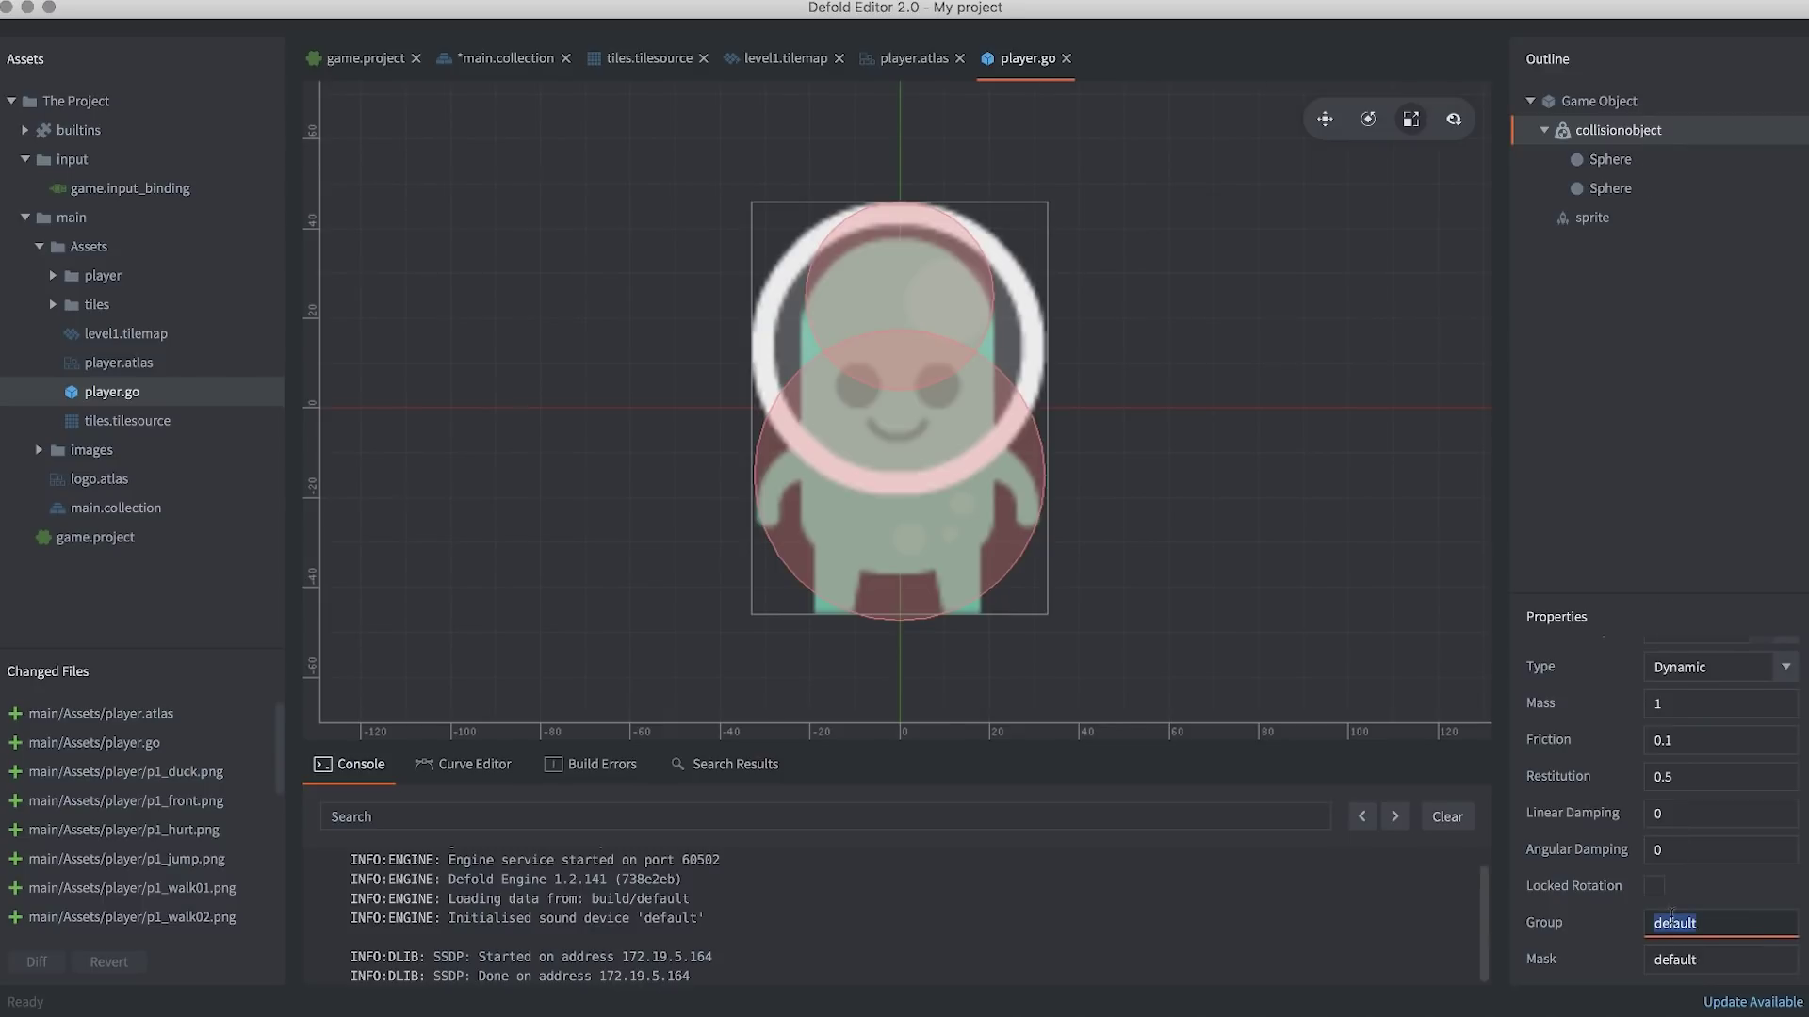
type("player")
key("Tab")
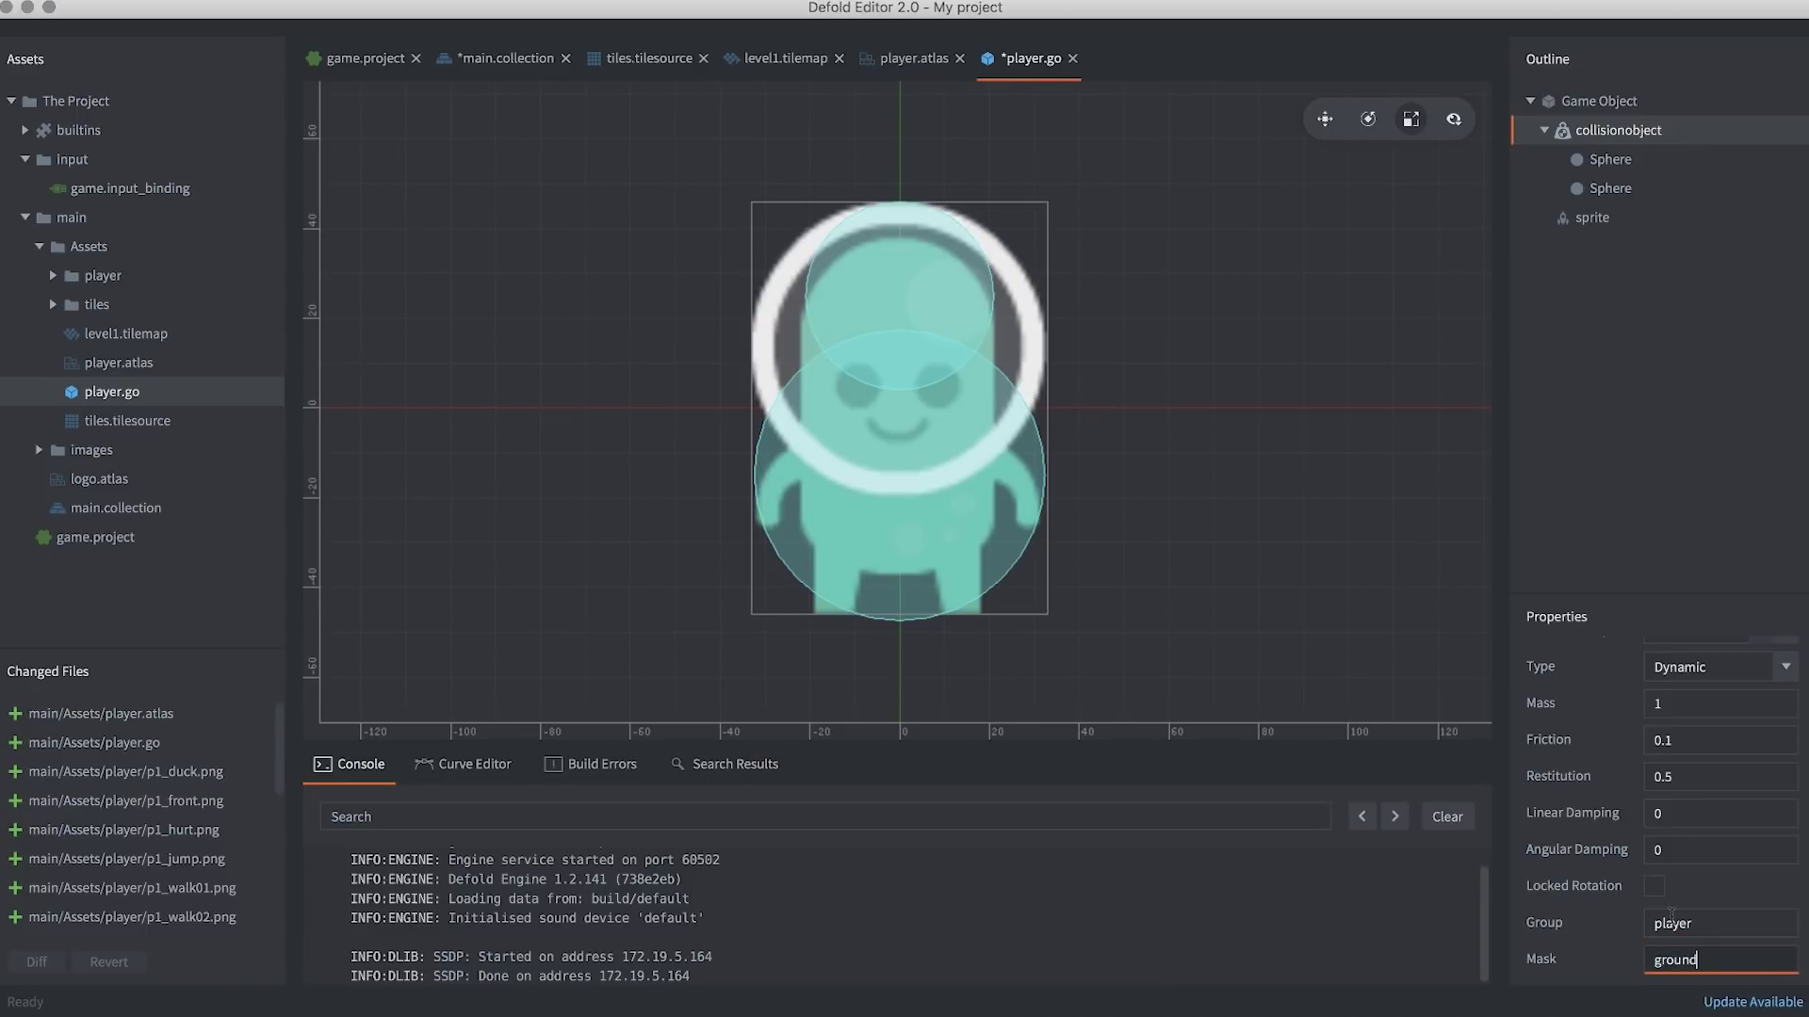
key("super+s")
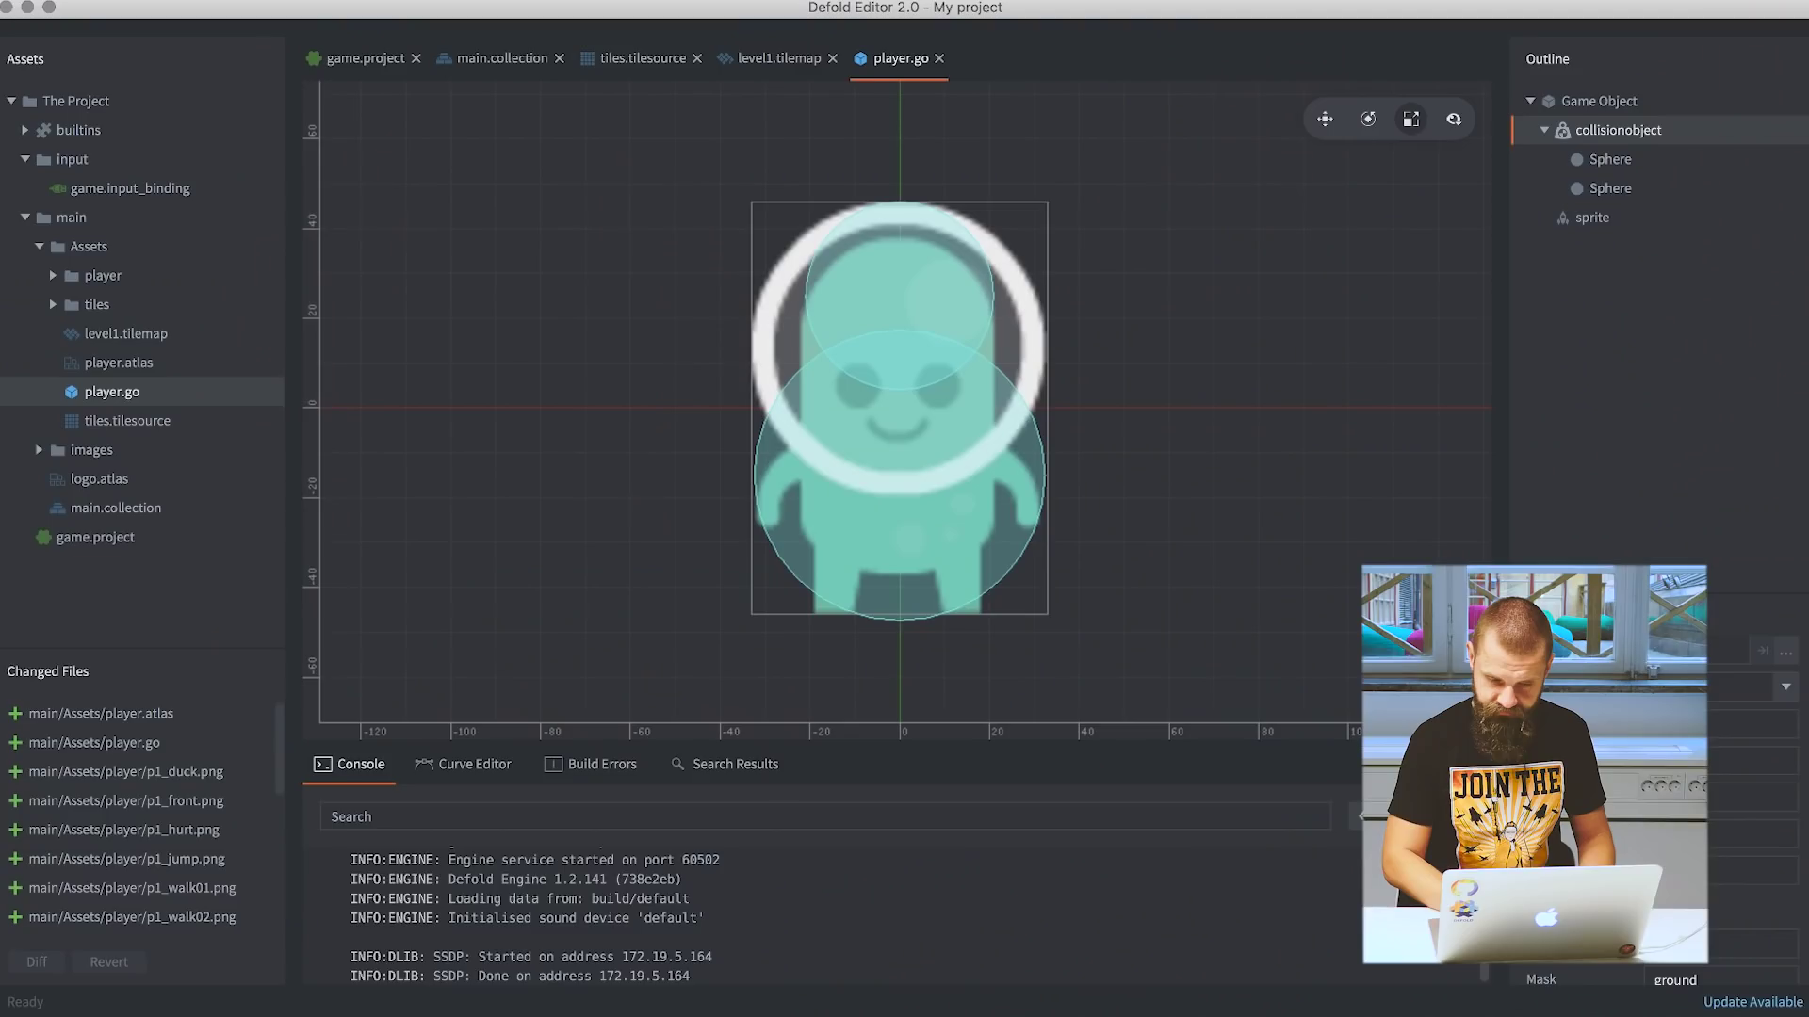
Run the game to test how the player collides with the ground, and quit the game.
key("super+b")
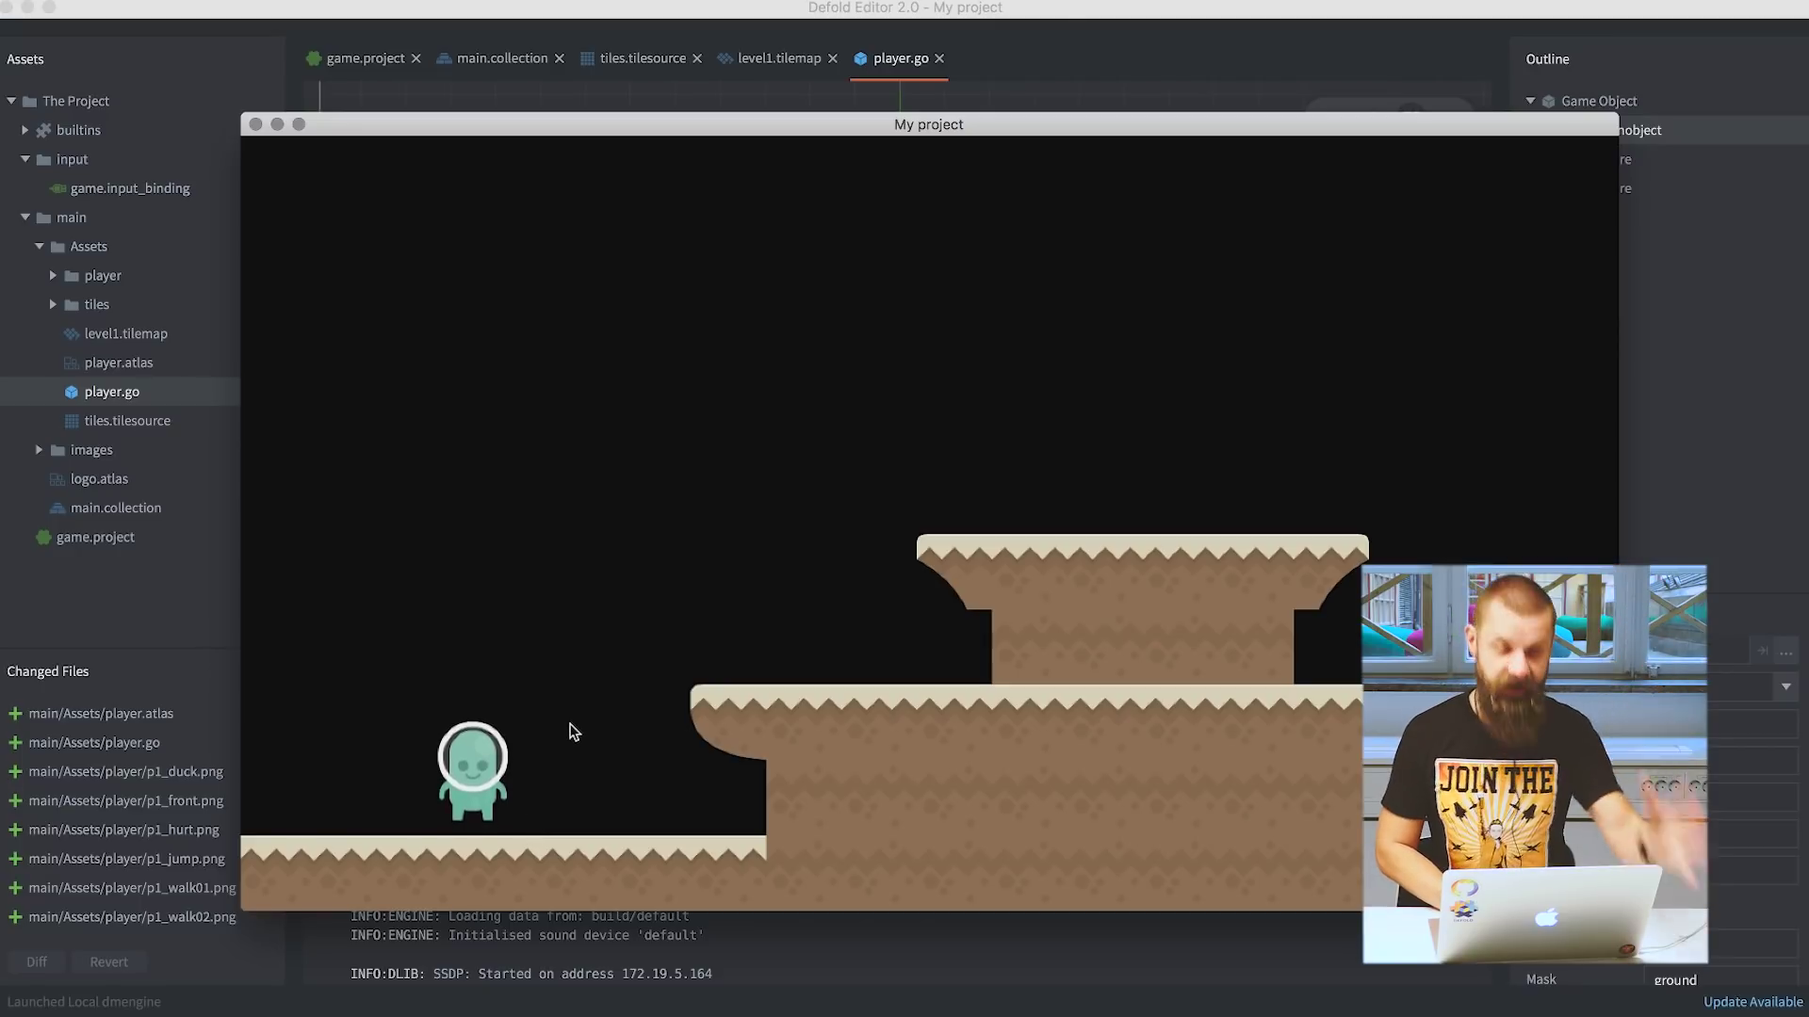
key("super+q")
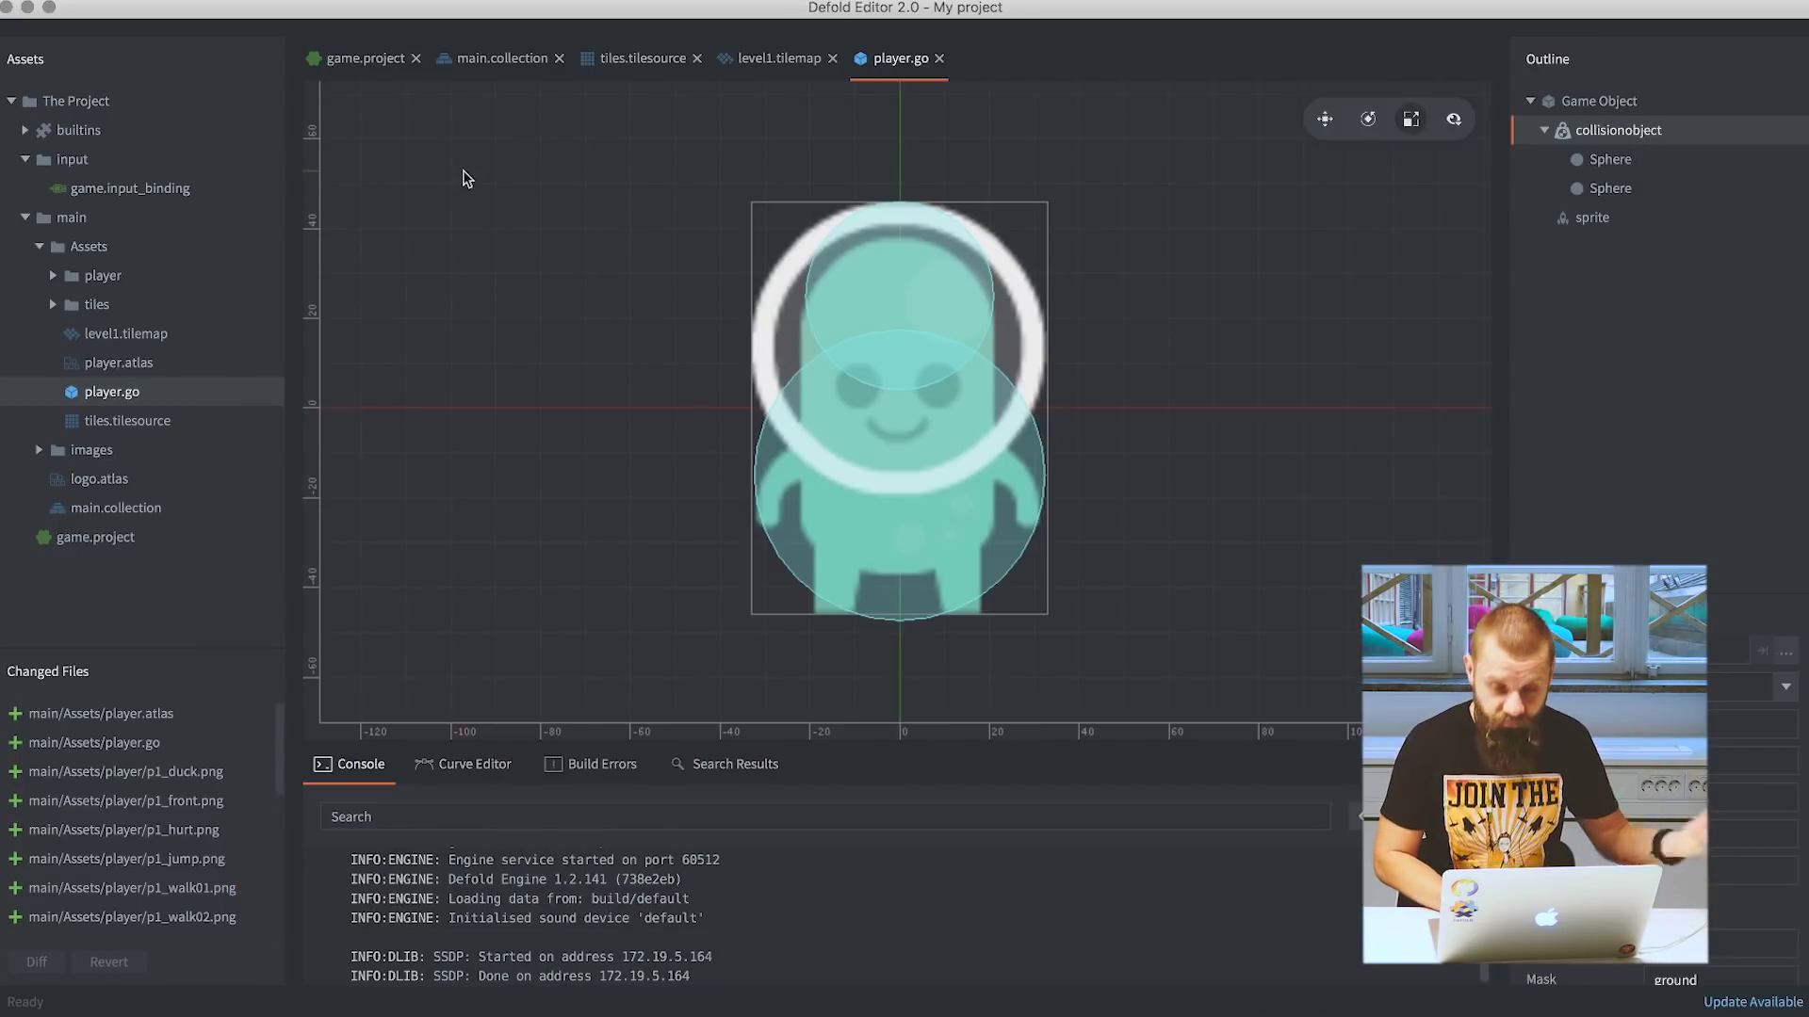
Change the project title in game.project to My Awesome Project.
left_click(366, 57)
scroll(993, 451, "down", 7)
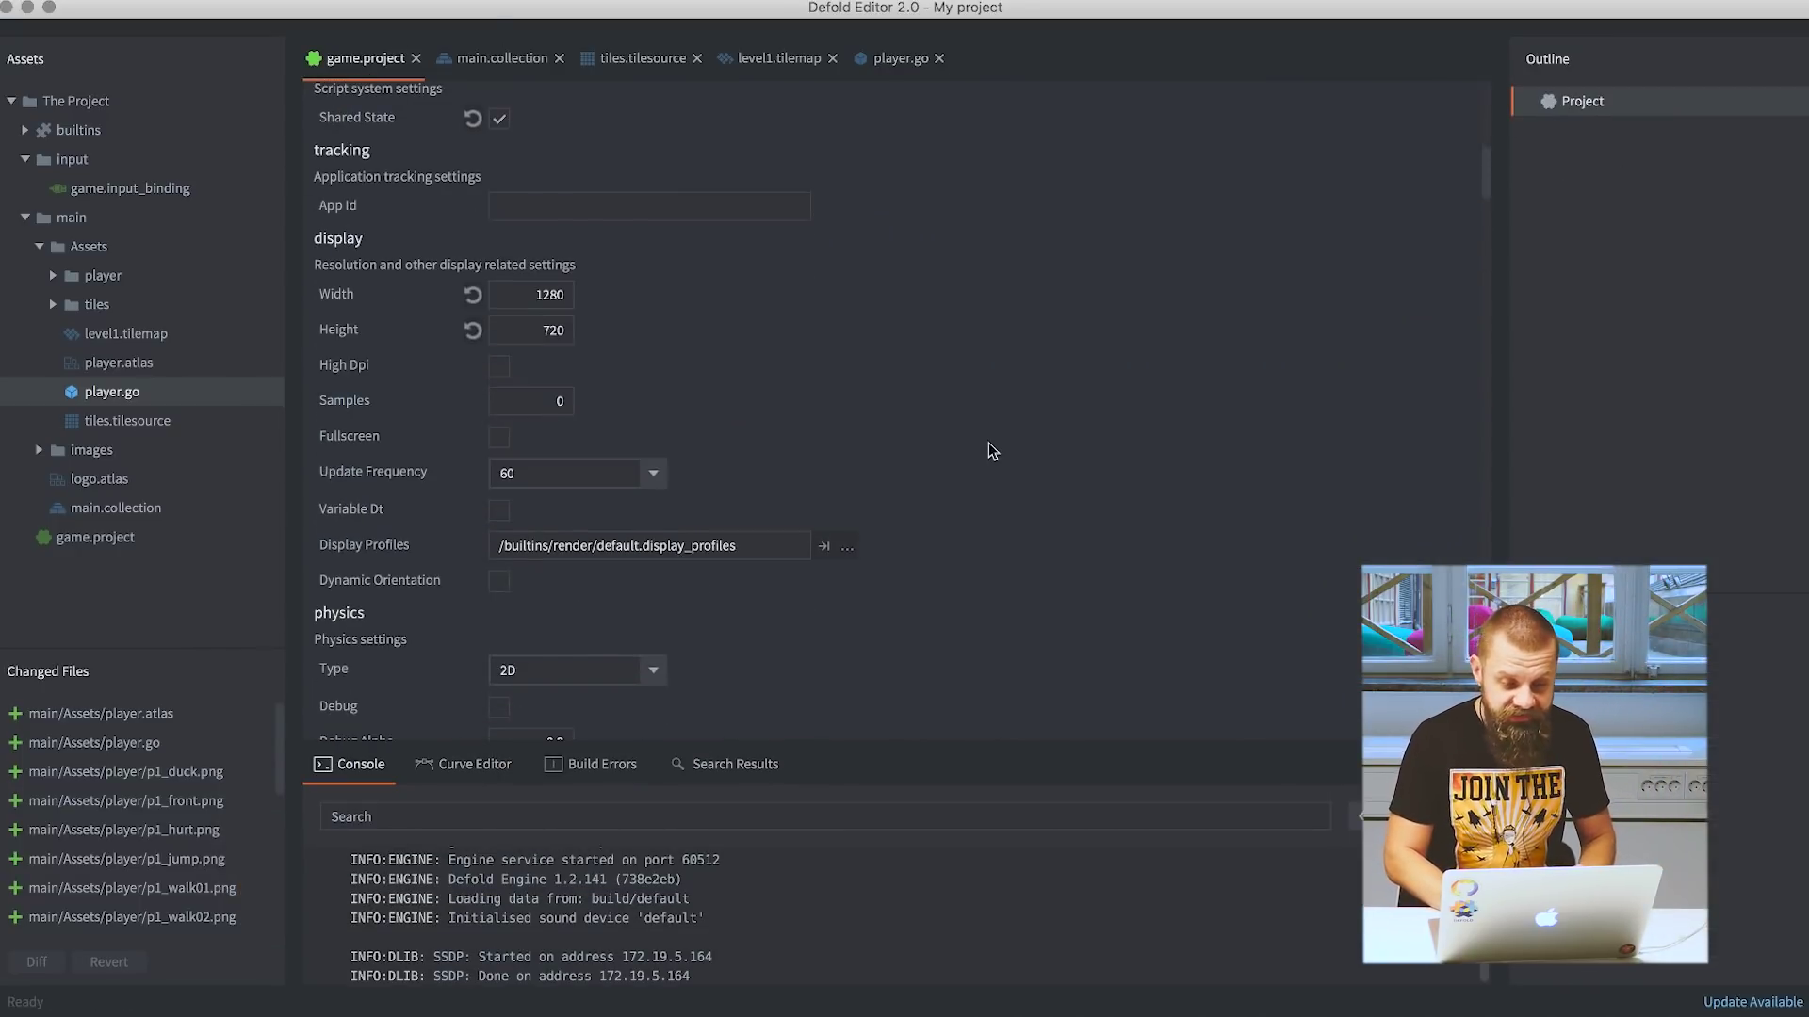
scroll(993, 451, "up", 7)
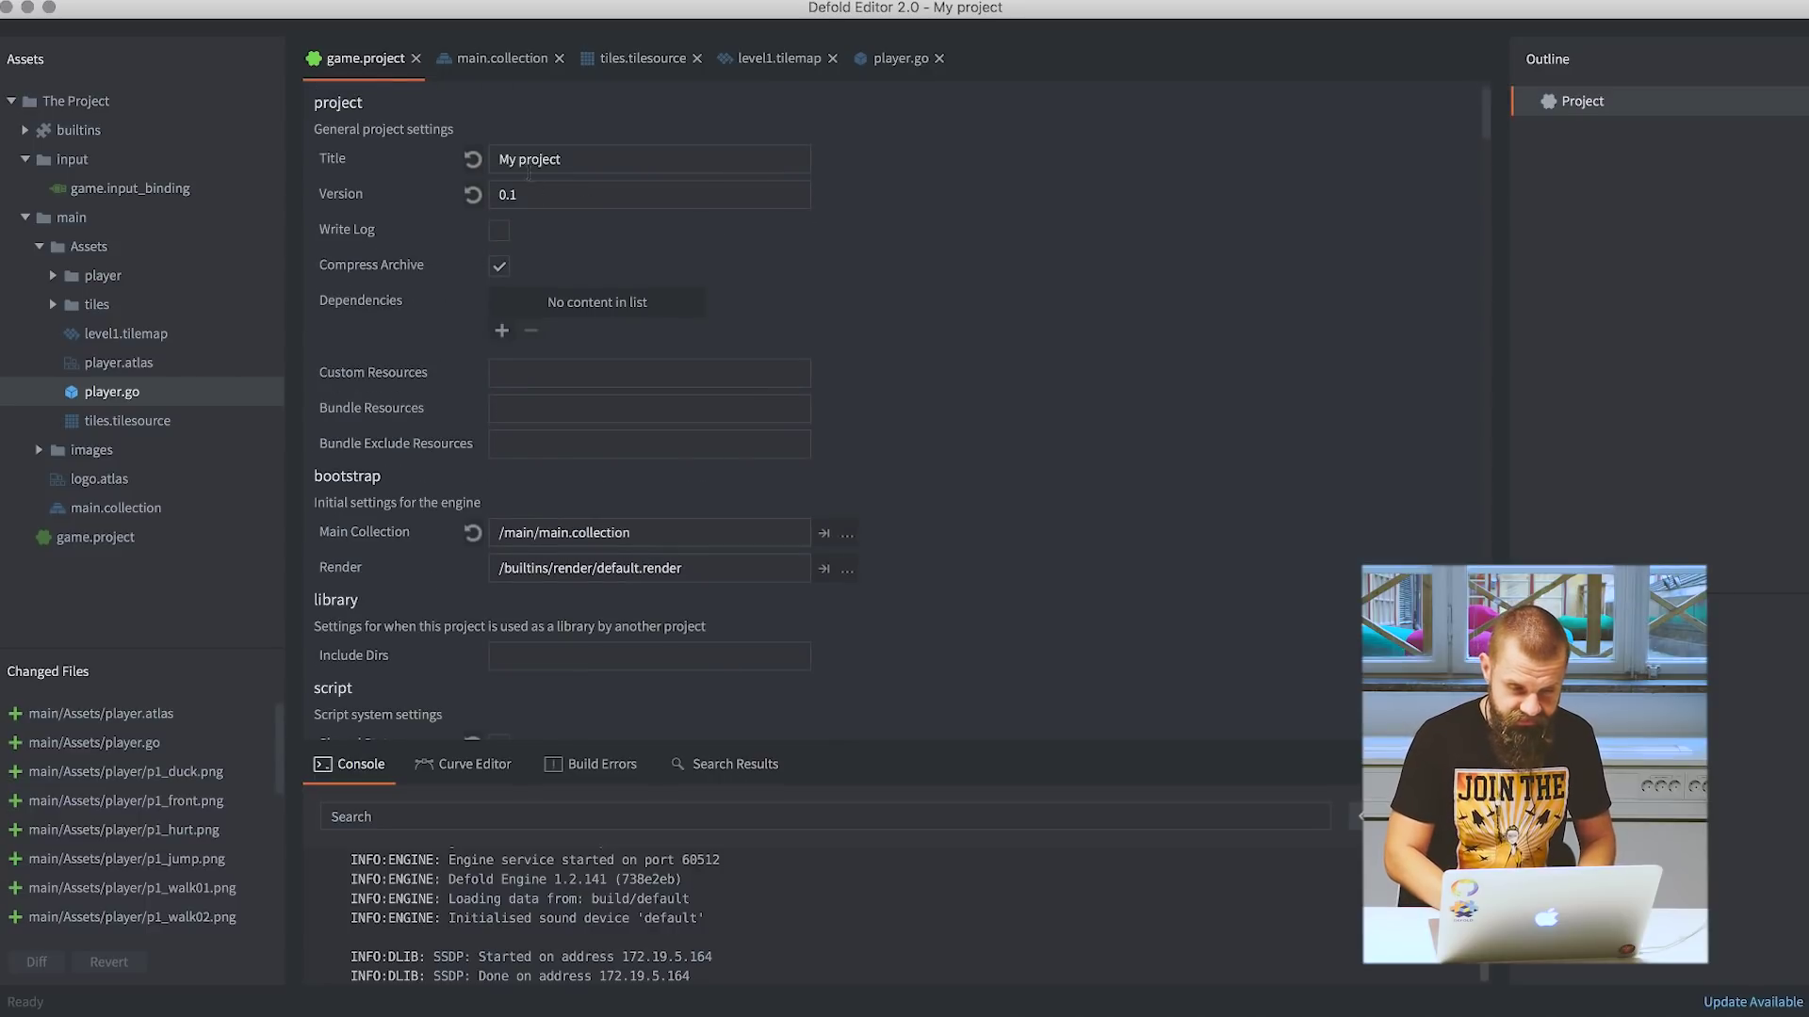
left_click(515, 159)
type("Awes")
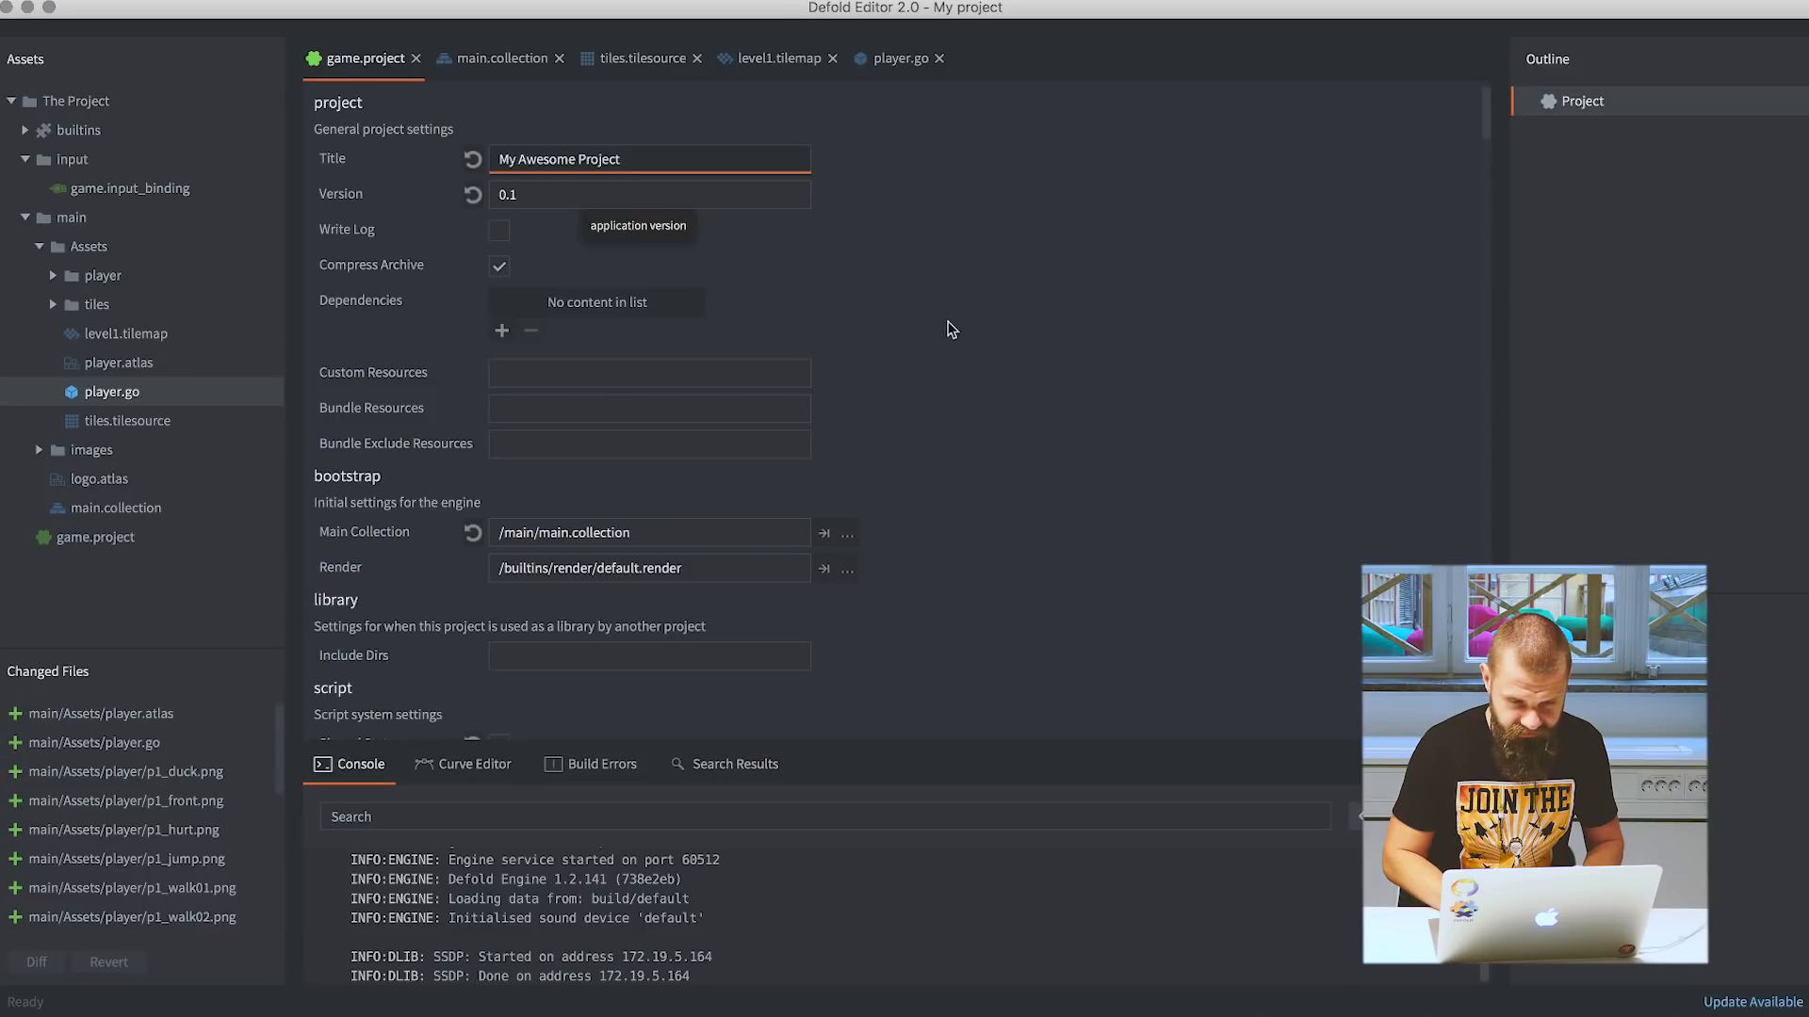
type("ome")
key("Return")
Turn on physics Debug in game.project, run the game to inspect the collision shapes, and close the game window.
scroll(961, 337, "down", 5)
scroll(965, 337, "down", 4)
scroll(966, 337, "down", 3)
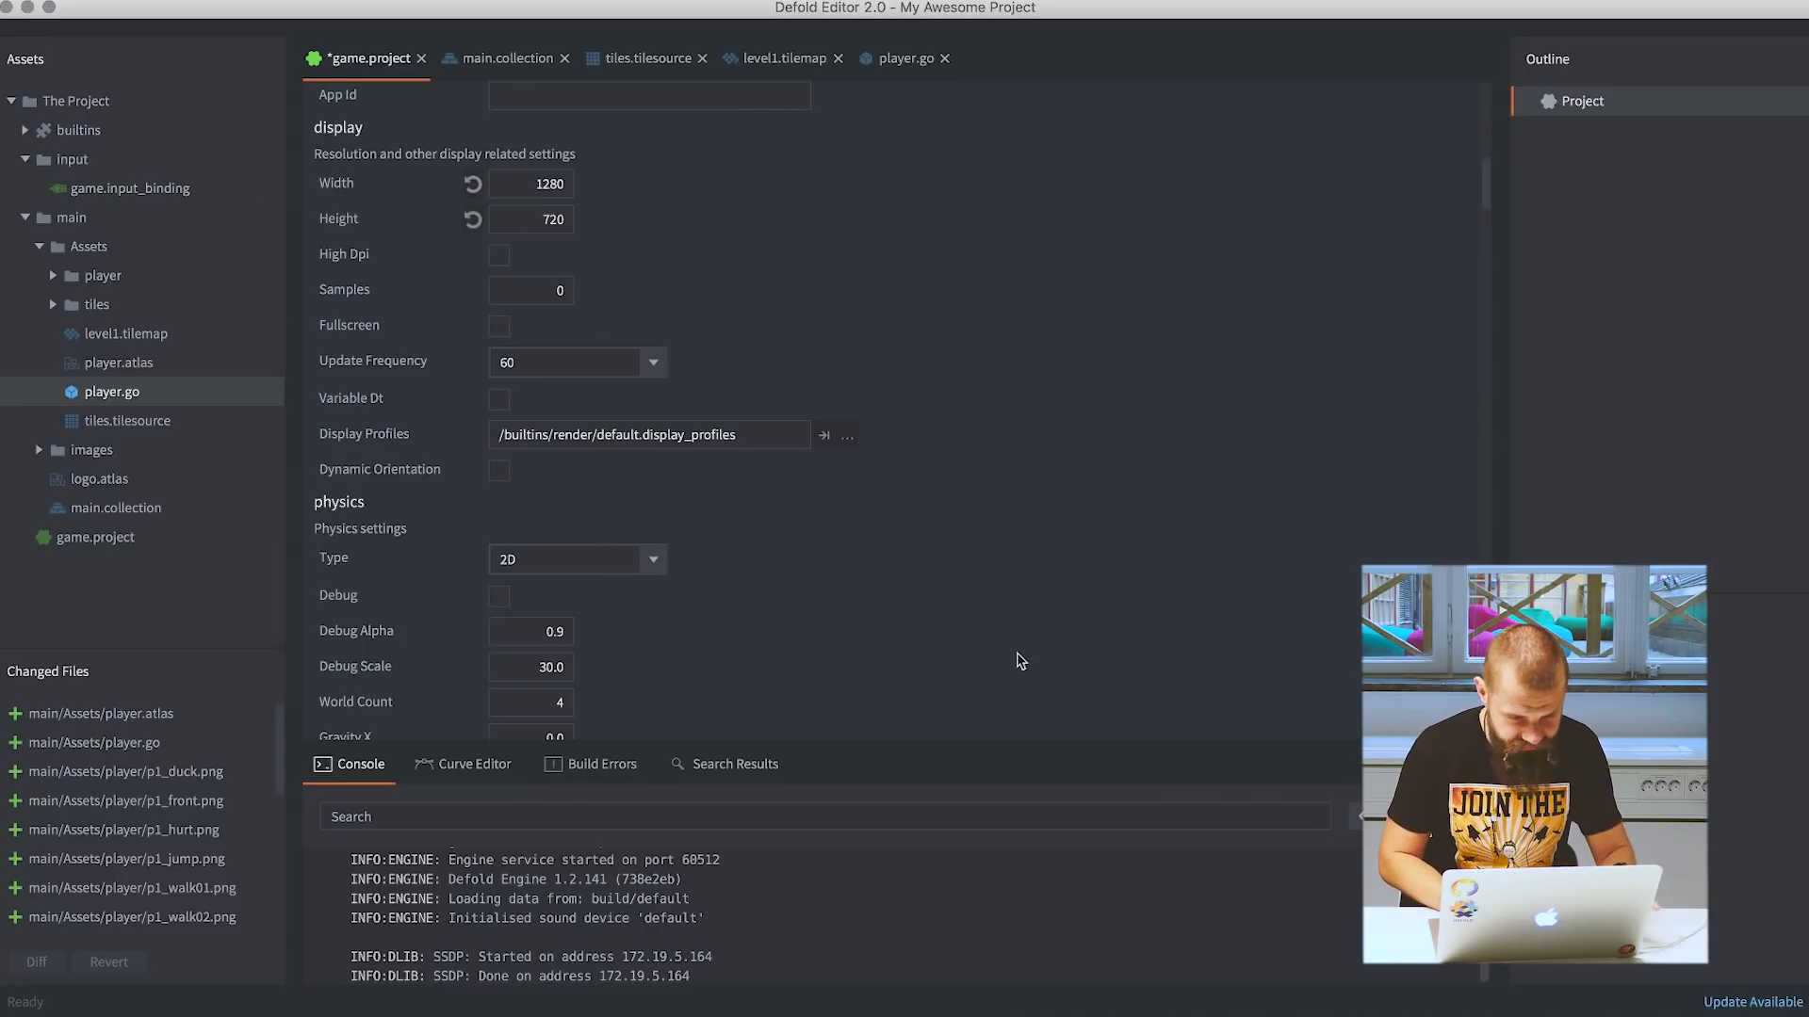
scroll(1020, 662, "down", 1)
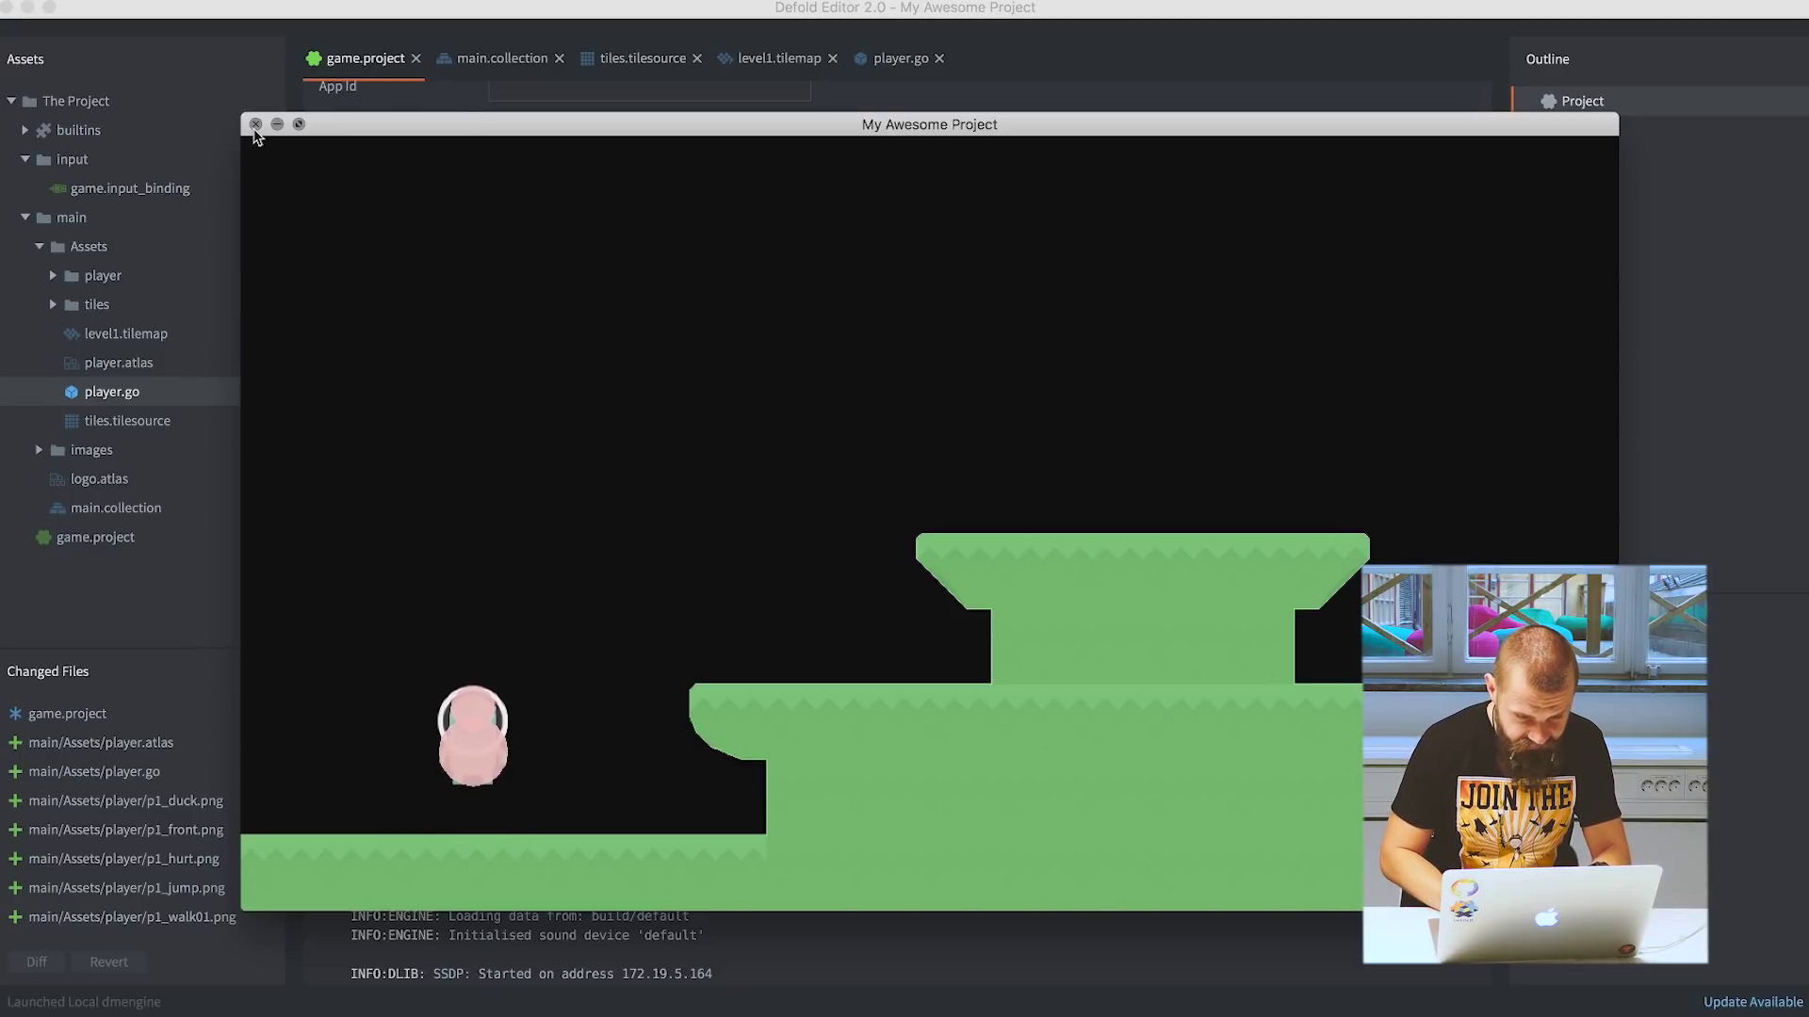
left_click(255, 124)
Turn off physics Debug and save the project settings.
left_click(499, 589)
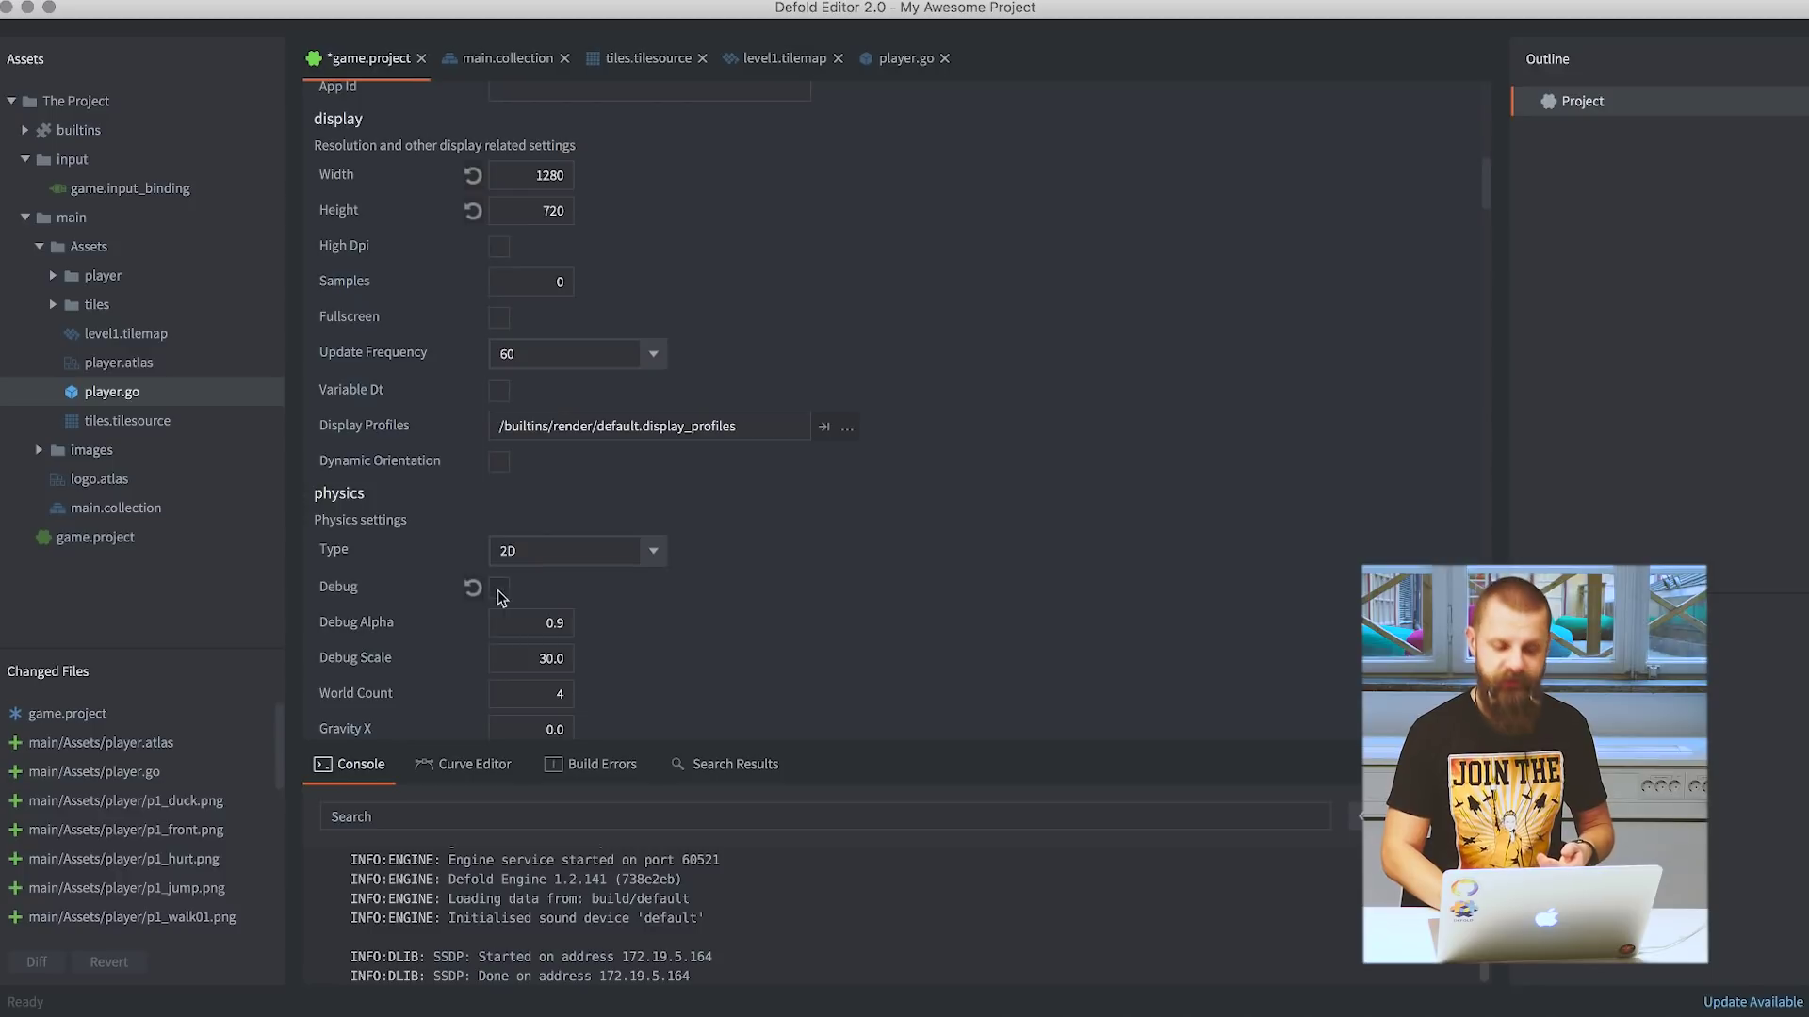
key("super+s")
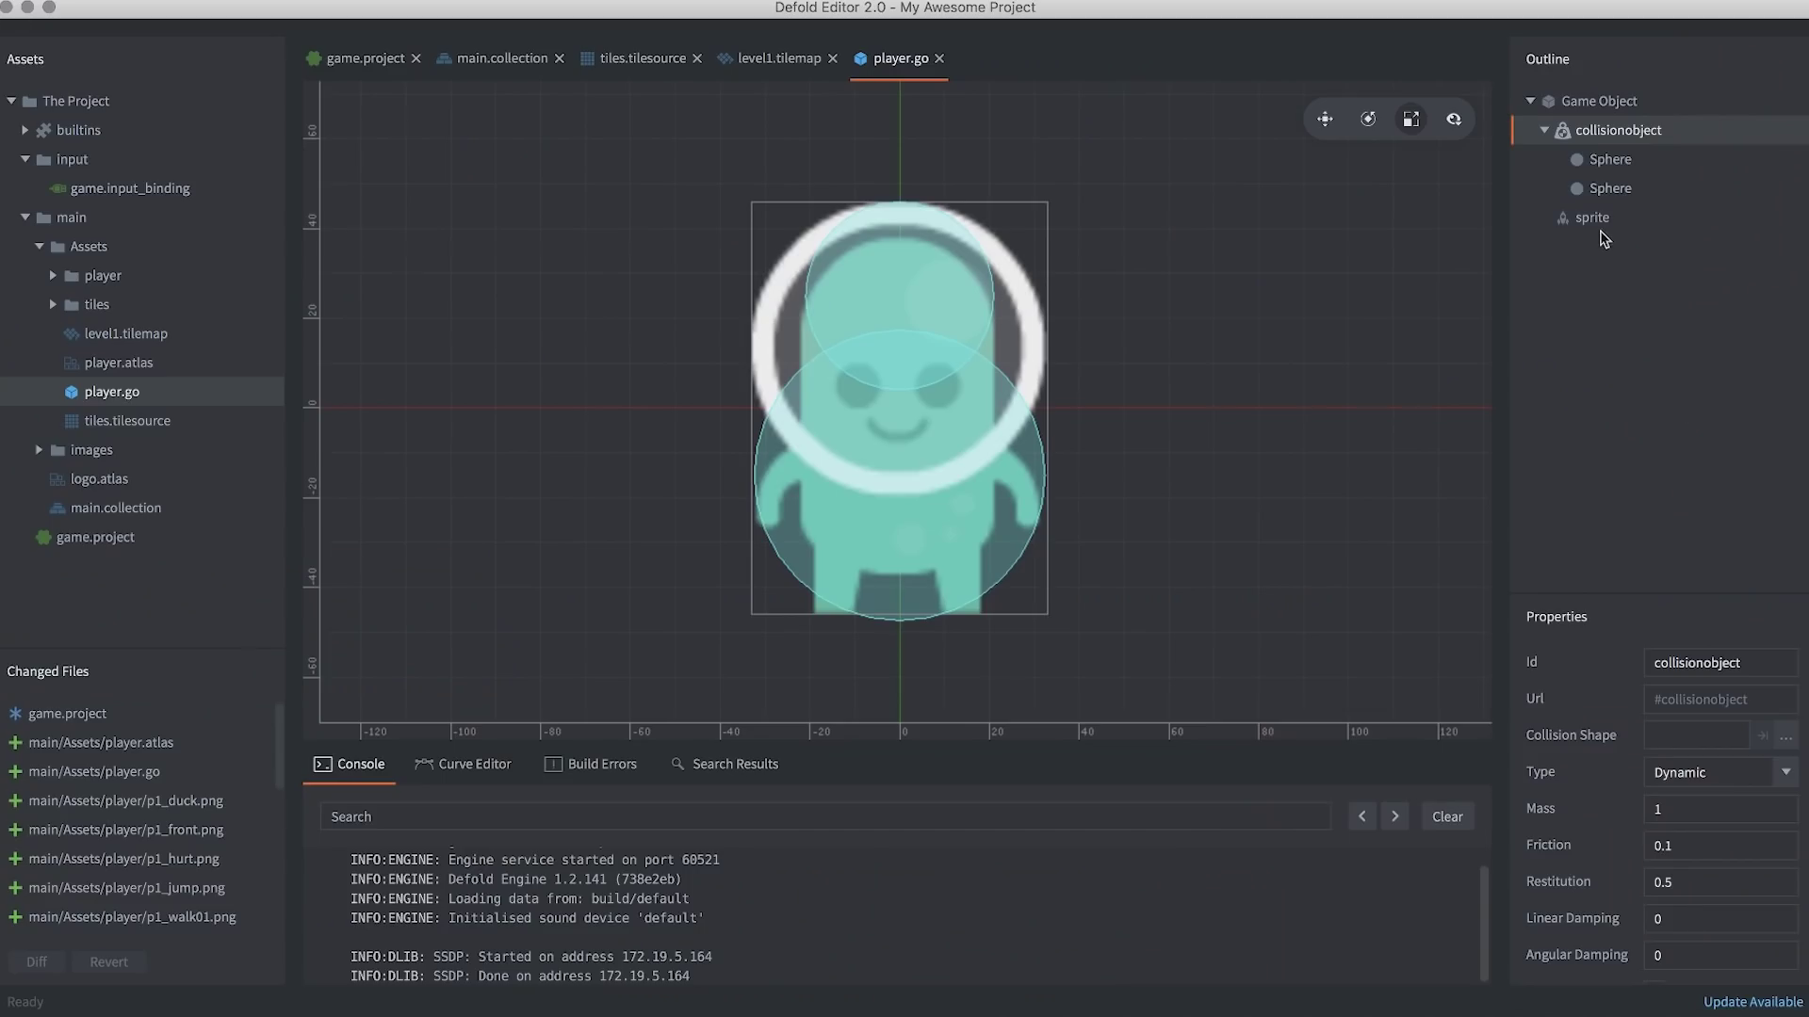
Set the player collision object's type to Kinematic in player.go and save the file.
left_click(1786, 773)
left_click(1682, 831)
key("super+s")
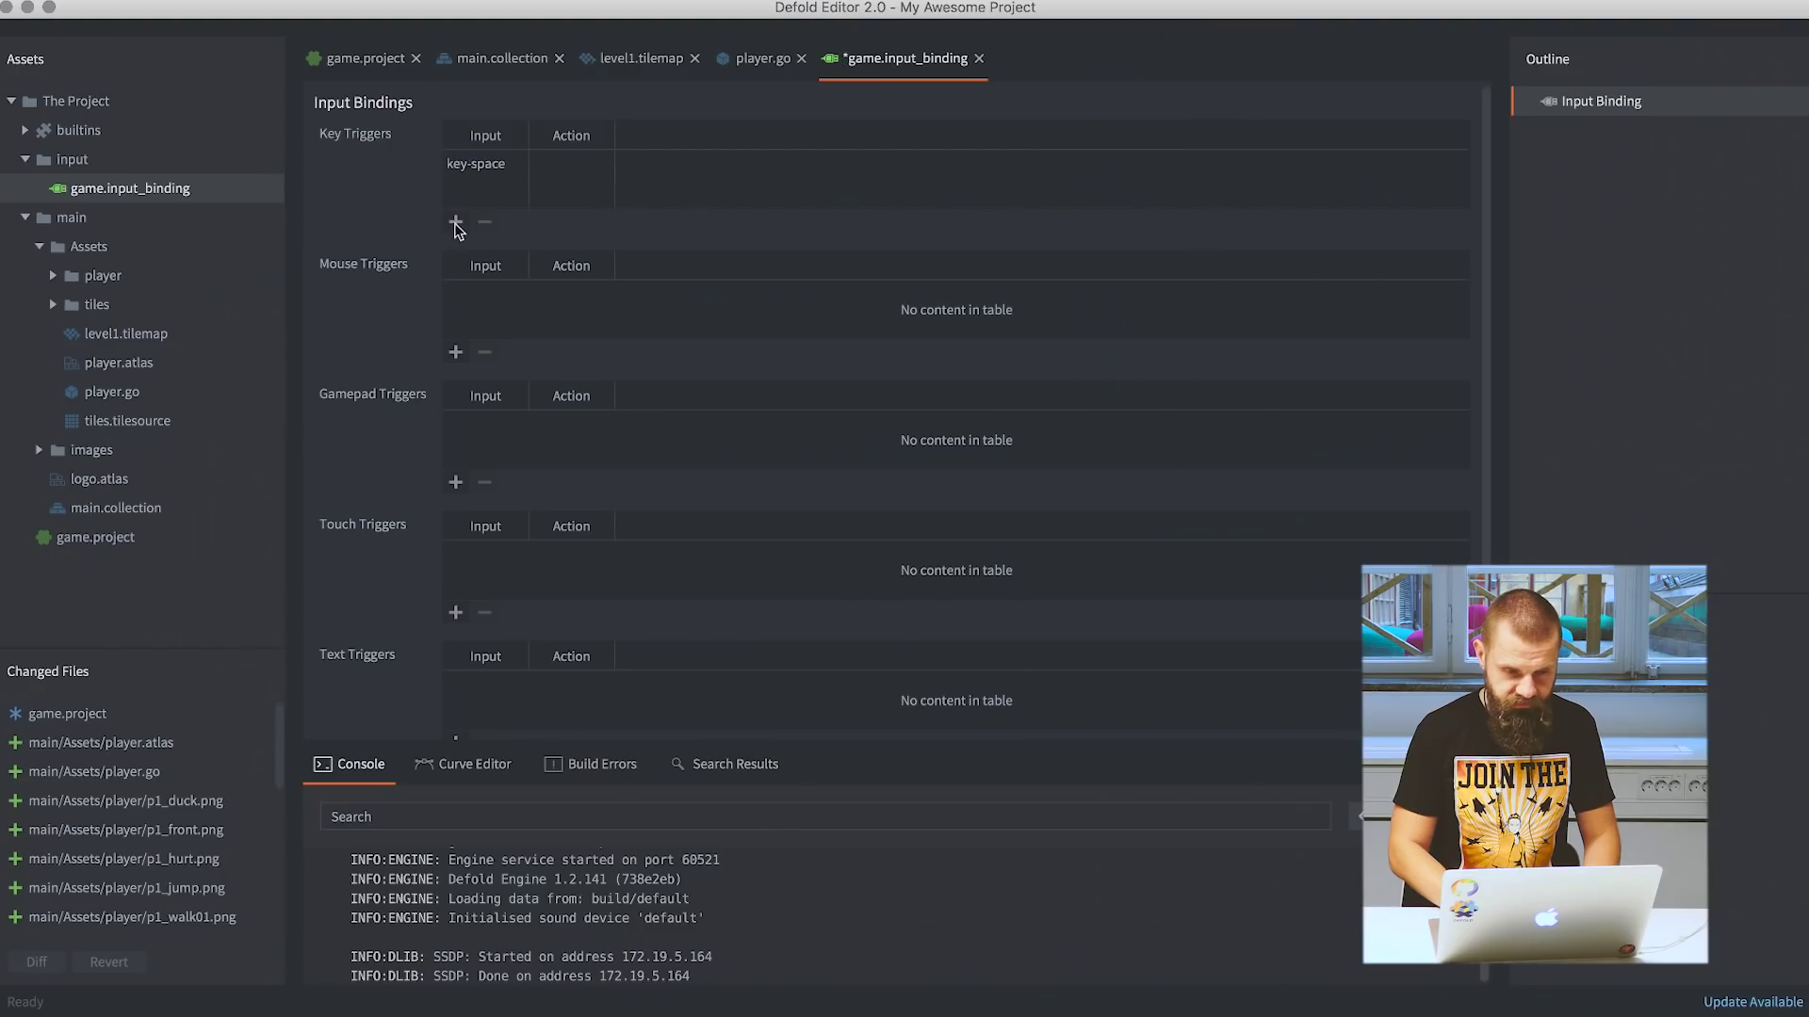
Assign the action jump to the key-space trigger in game.input_binding.
left_click(563, 164)
type("jump")
key("Return")
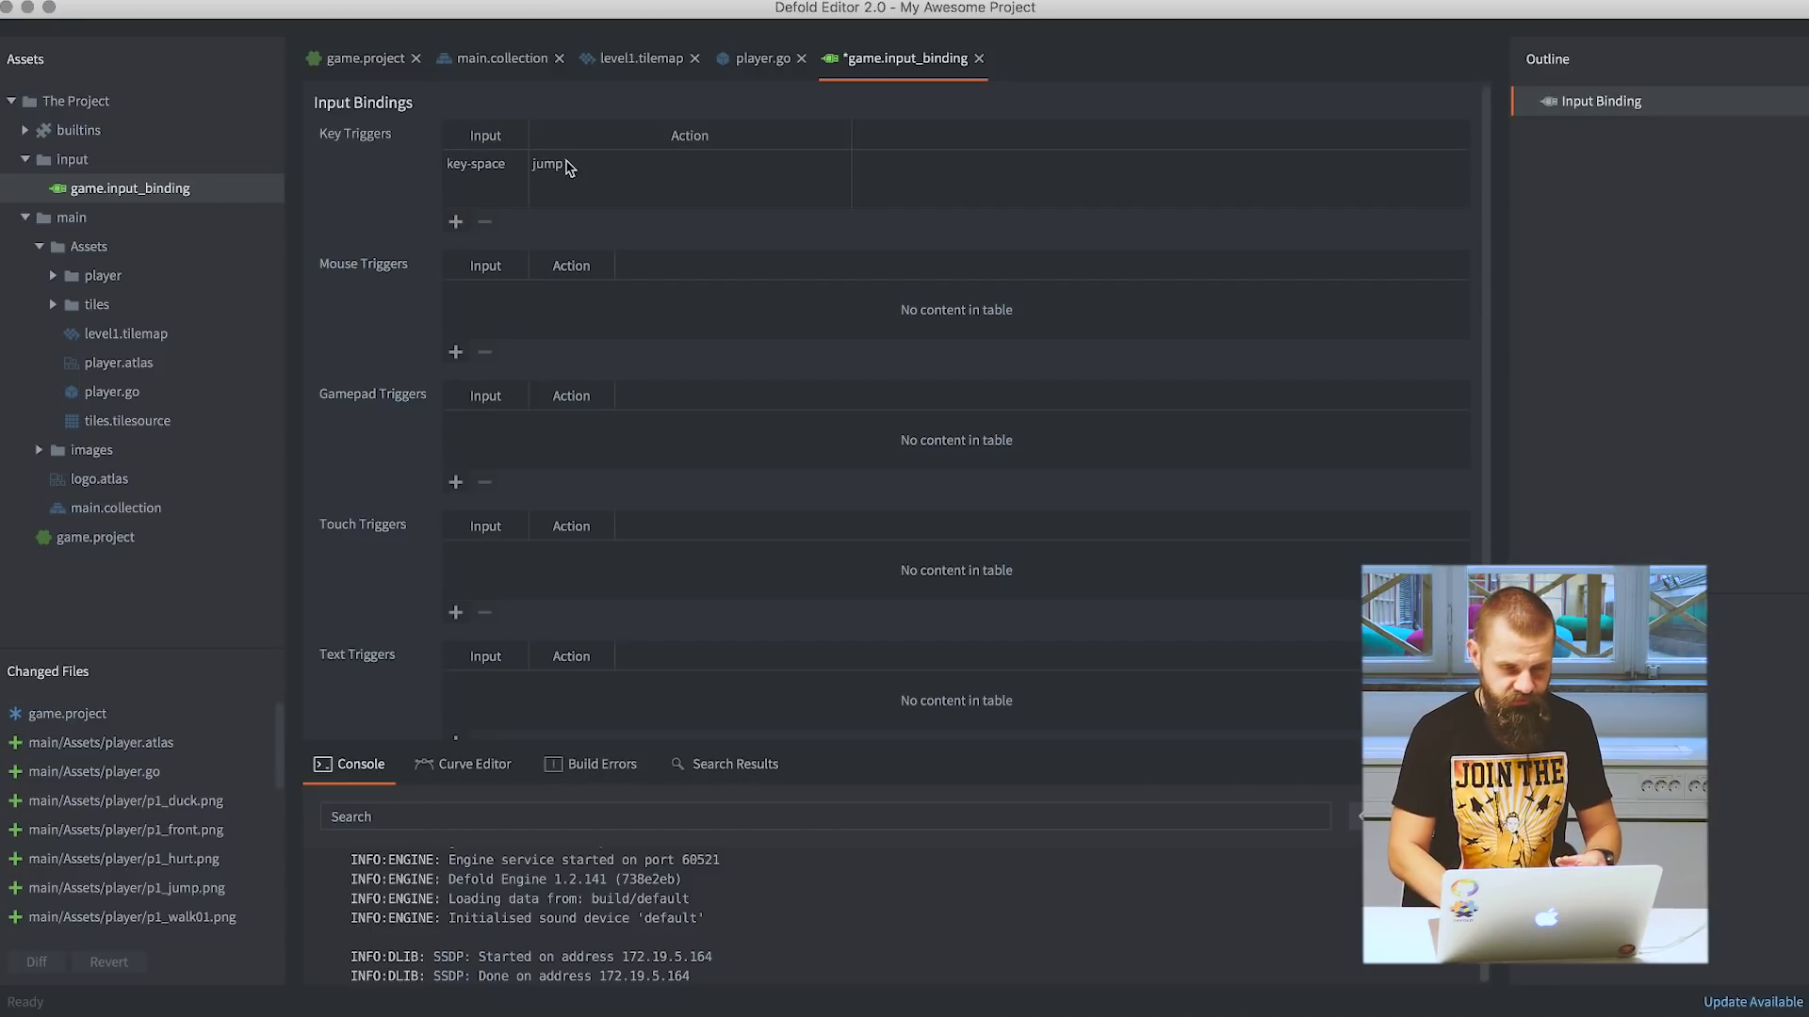
Add a mouse trigger for mouse-button-1 with the action jump.
left_click(455, 351)
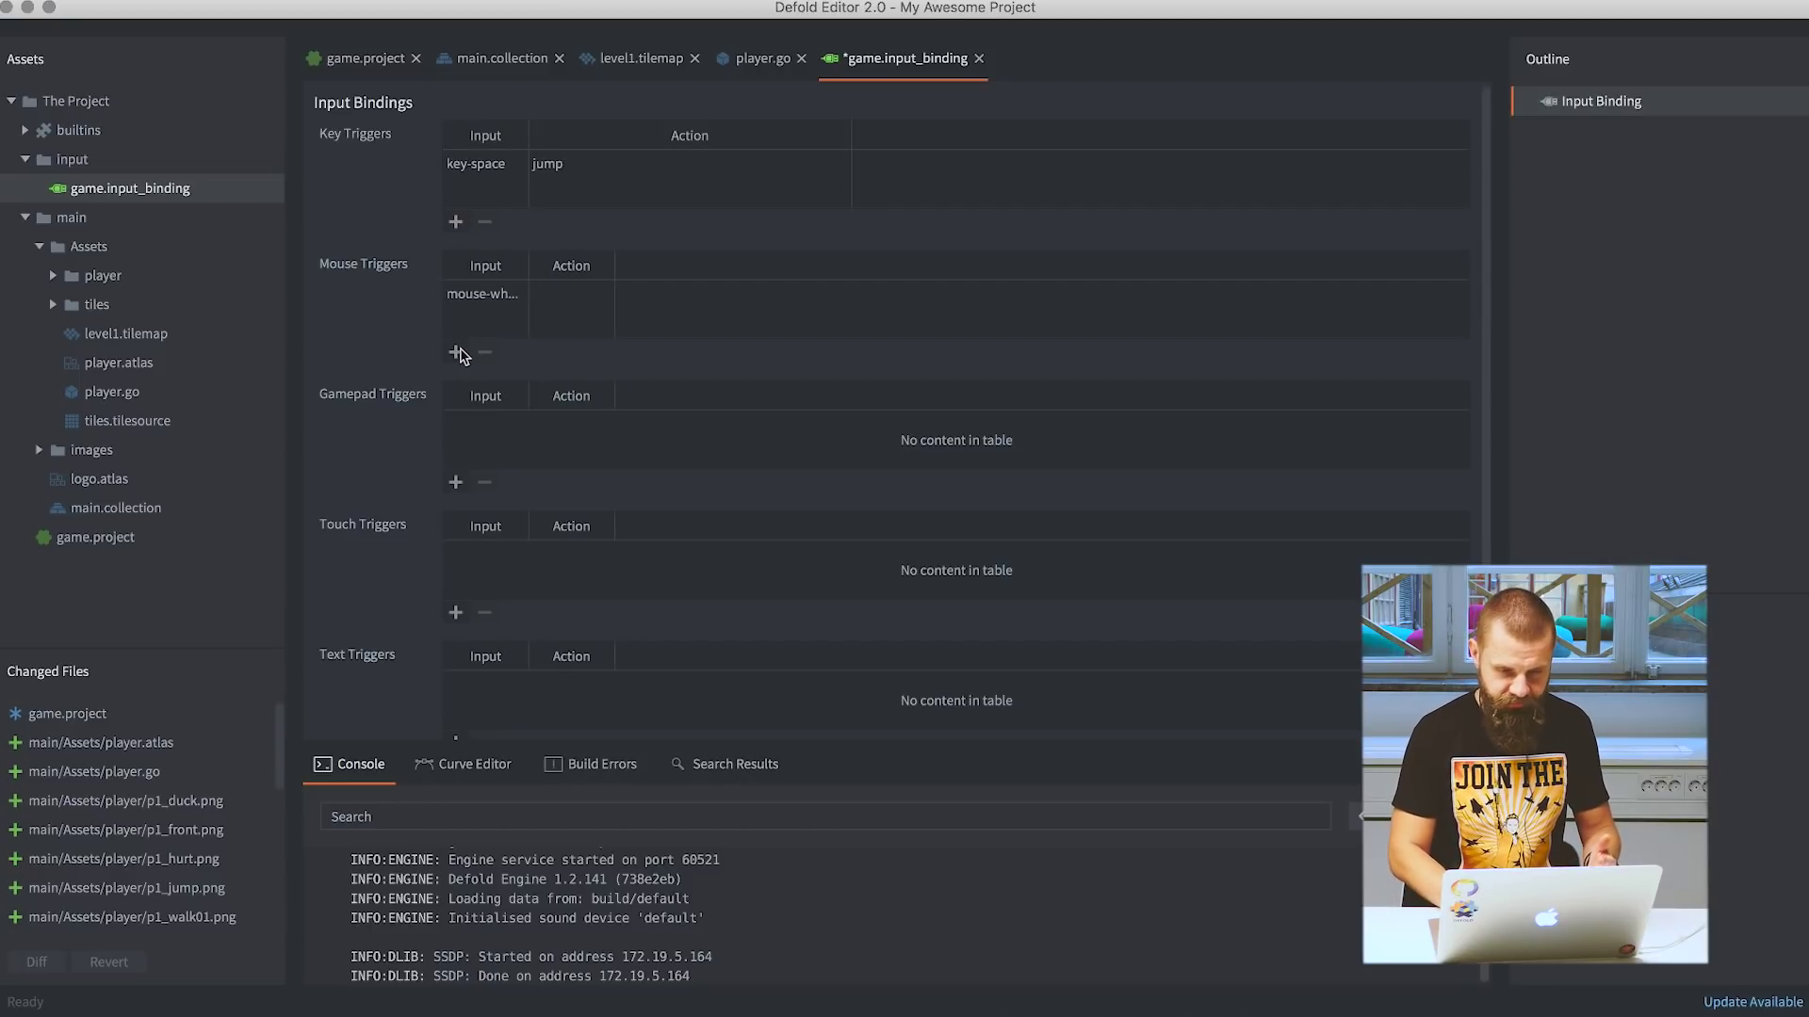
left_click(494, 295)
left_click(515, 471)
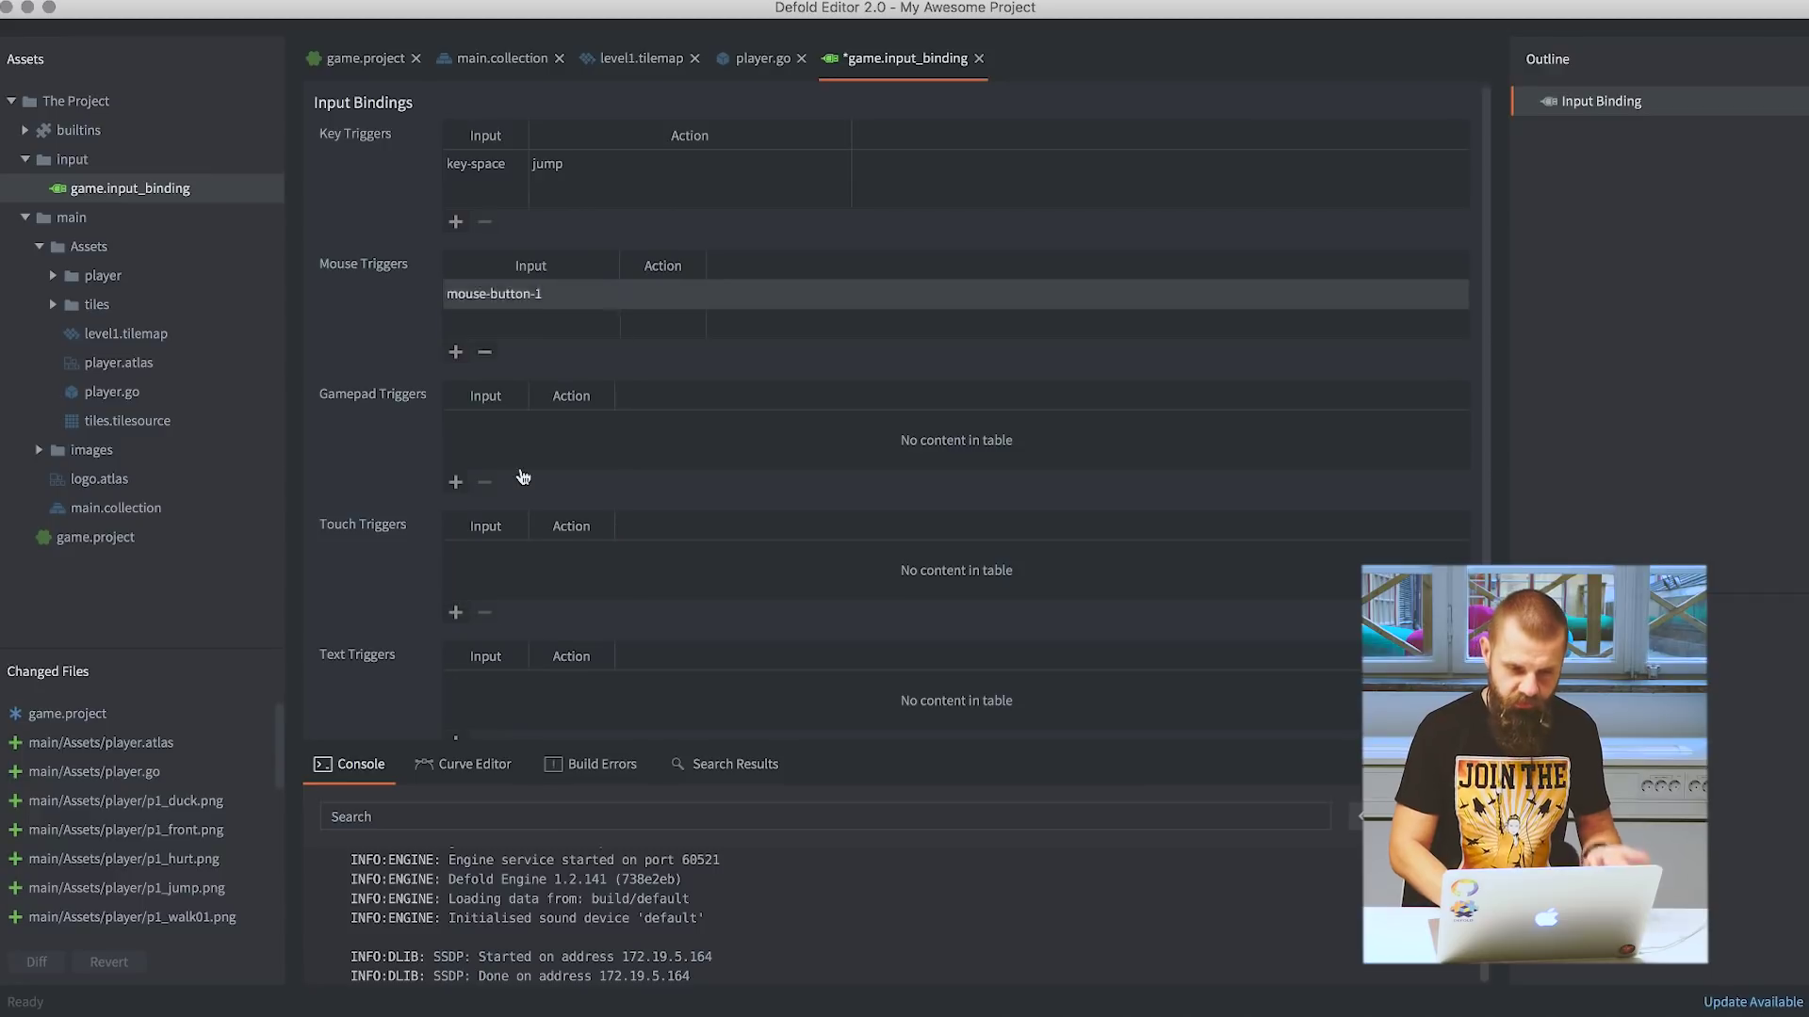
double_click(678, 310)
type("jump")
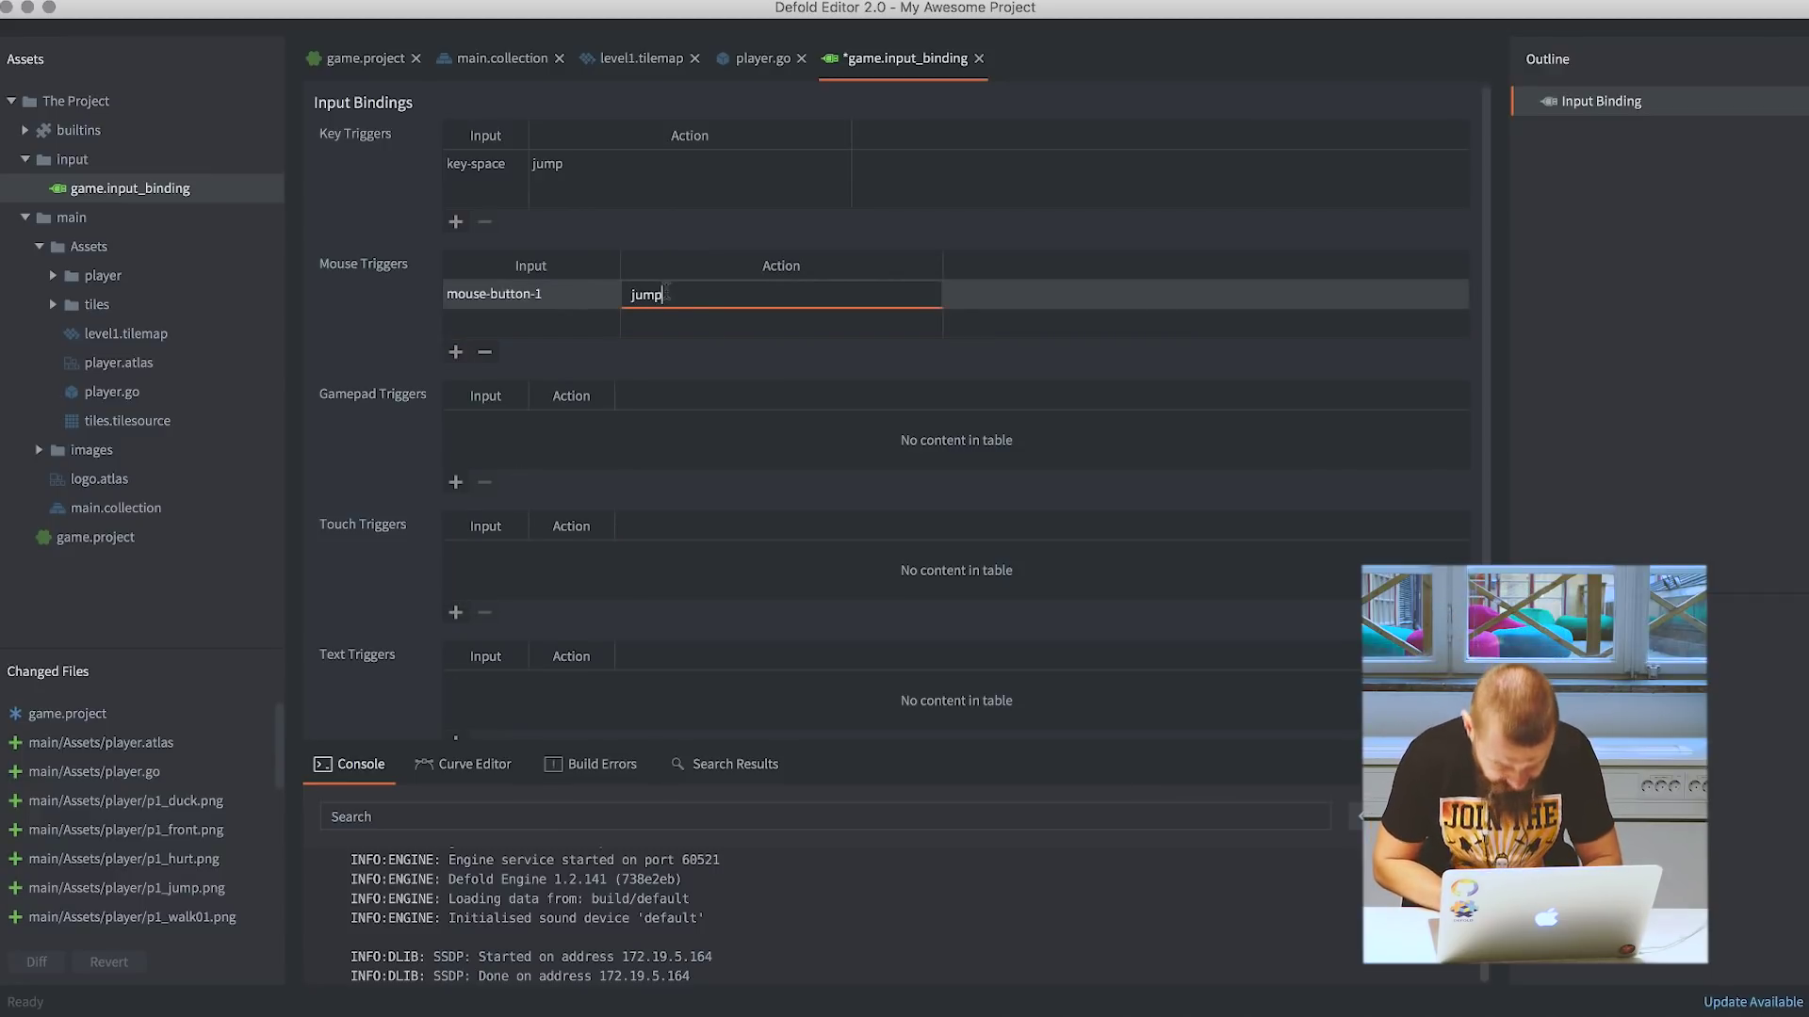
key("Return")
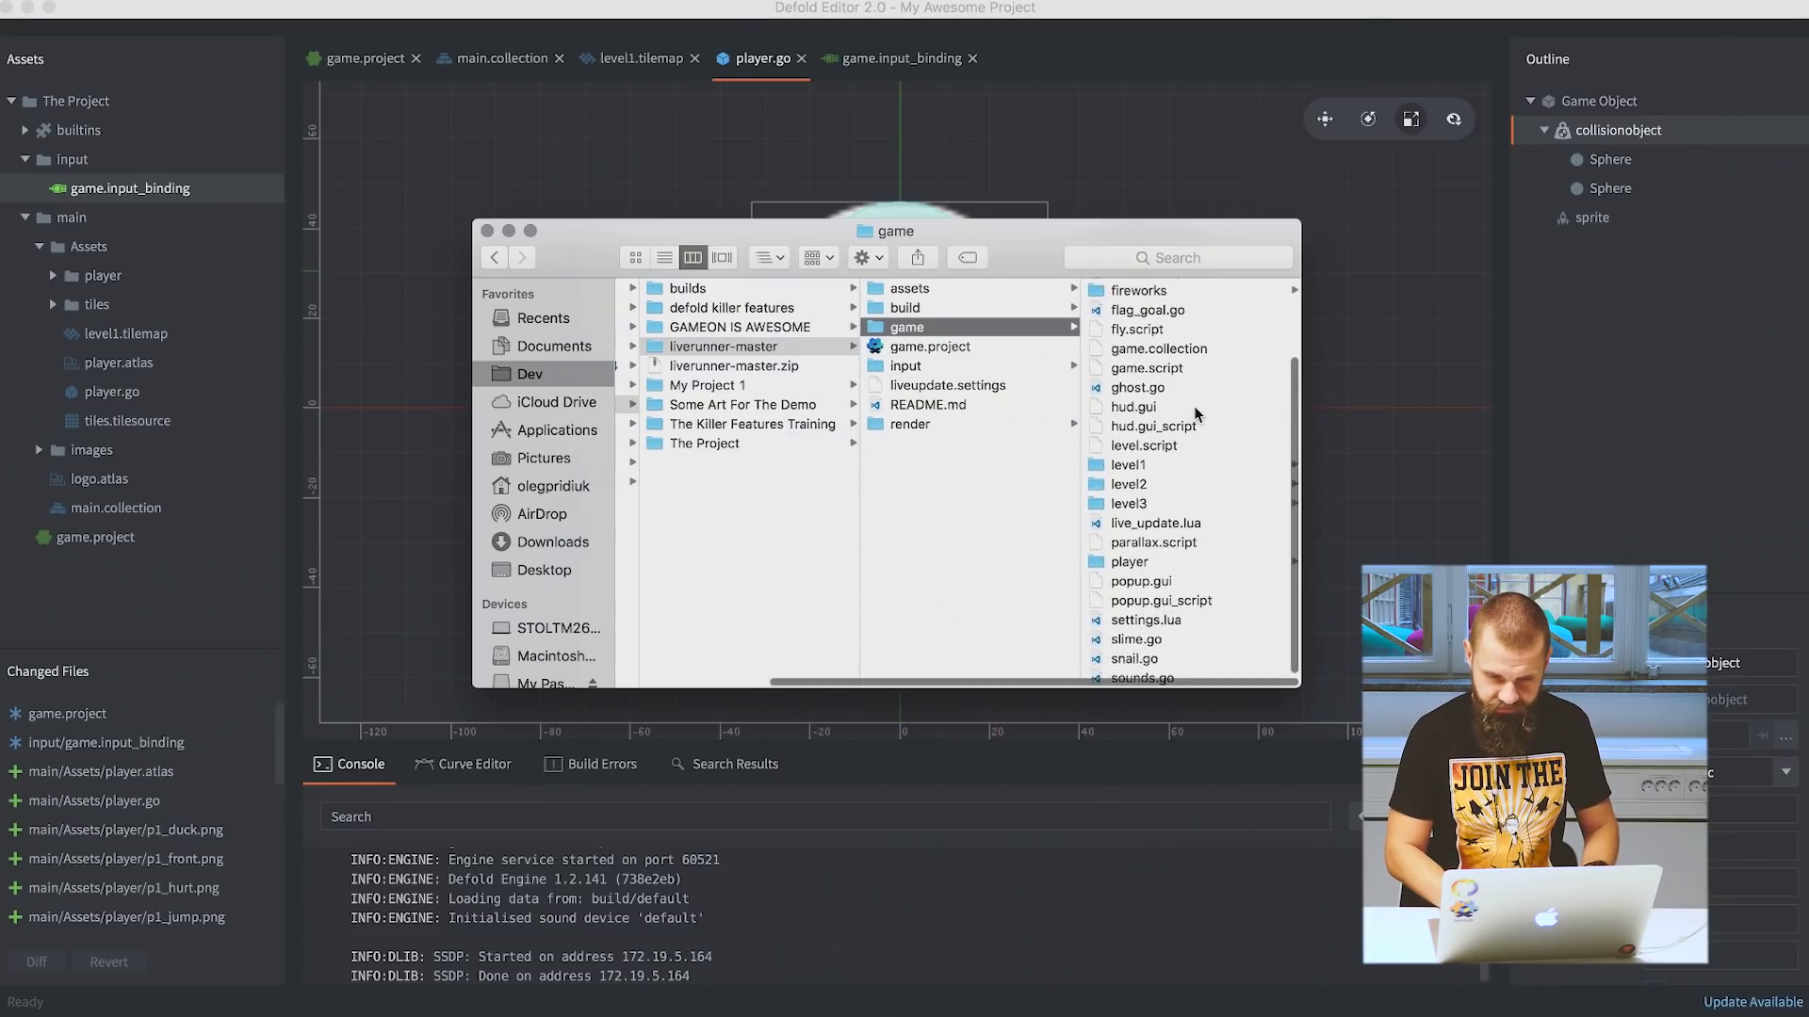
In Finder, copy player.script from the liverunner-master game/player folder into the project's Assets folder, and select the copied script.
left_click(1131, 631)
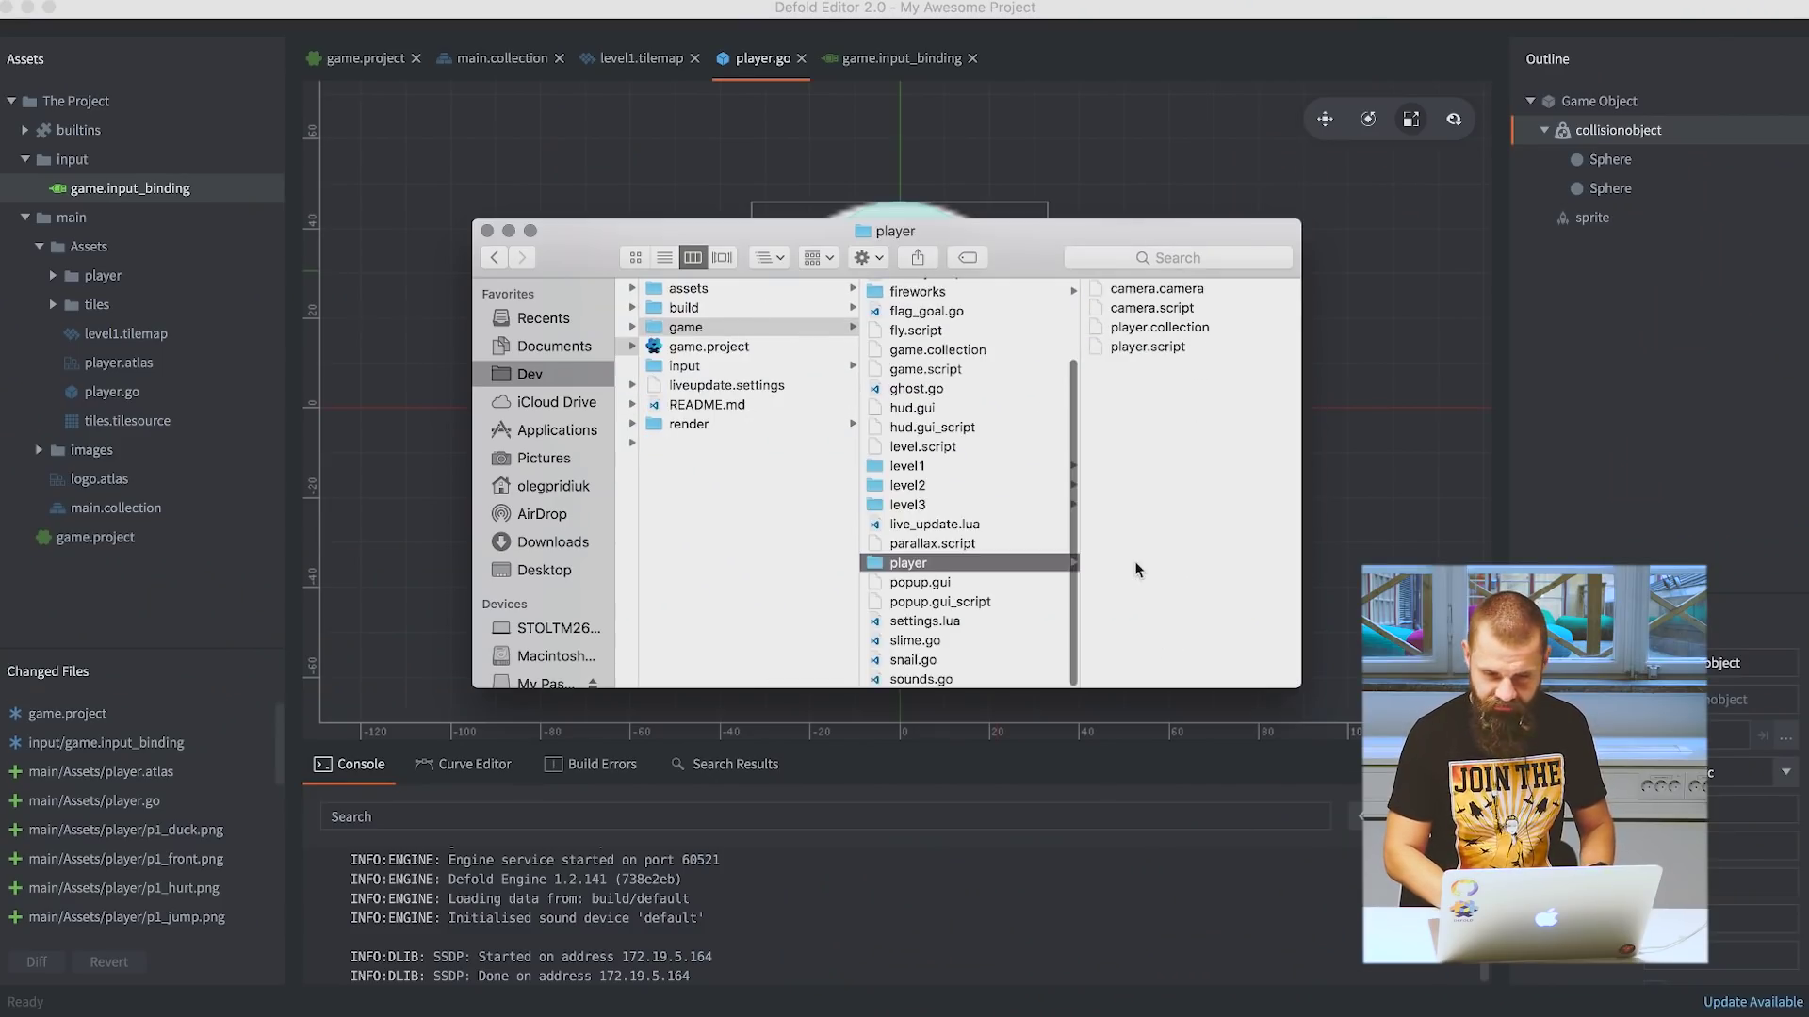
left_click(1149, 347)
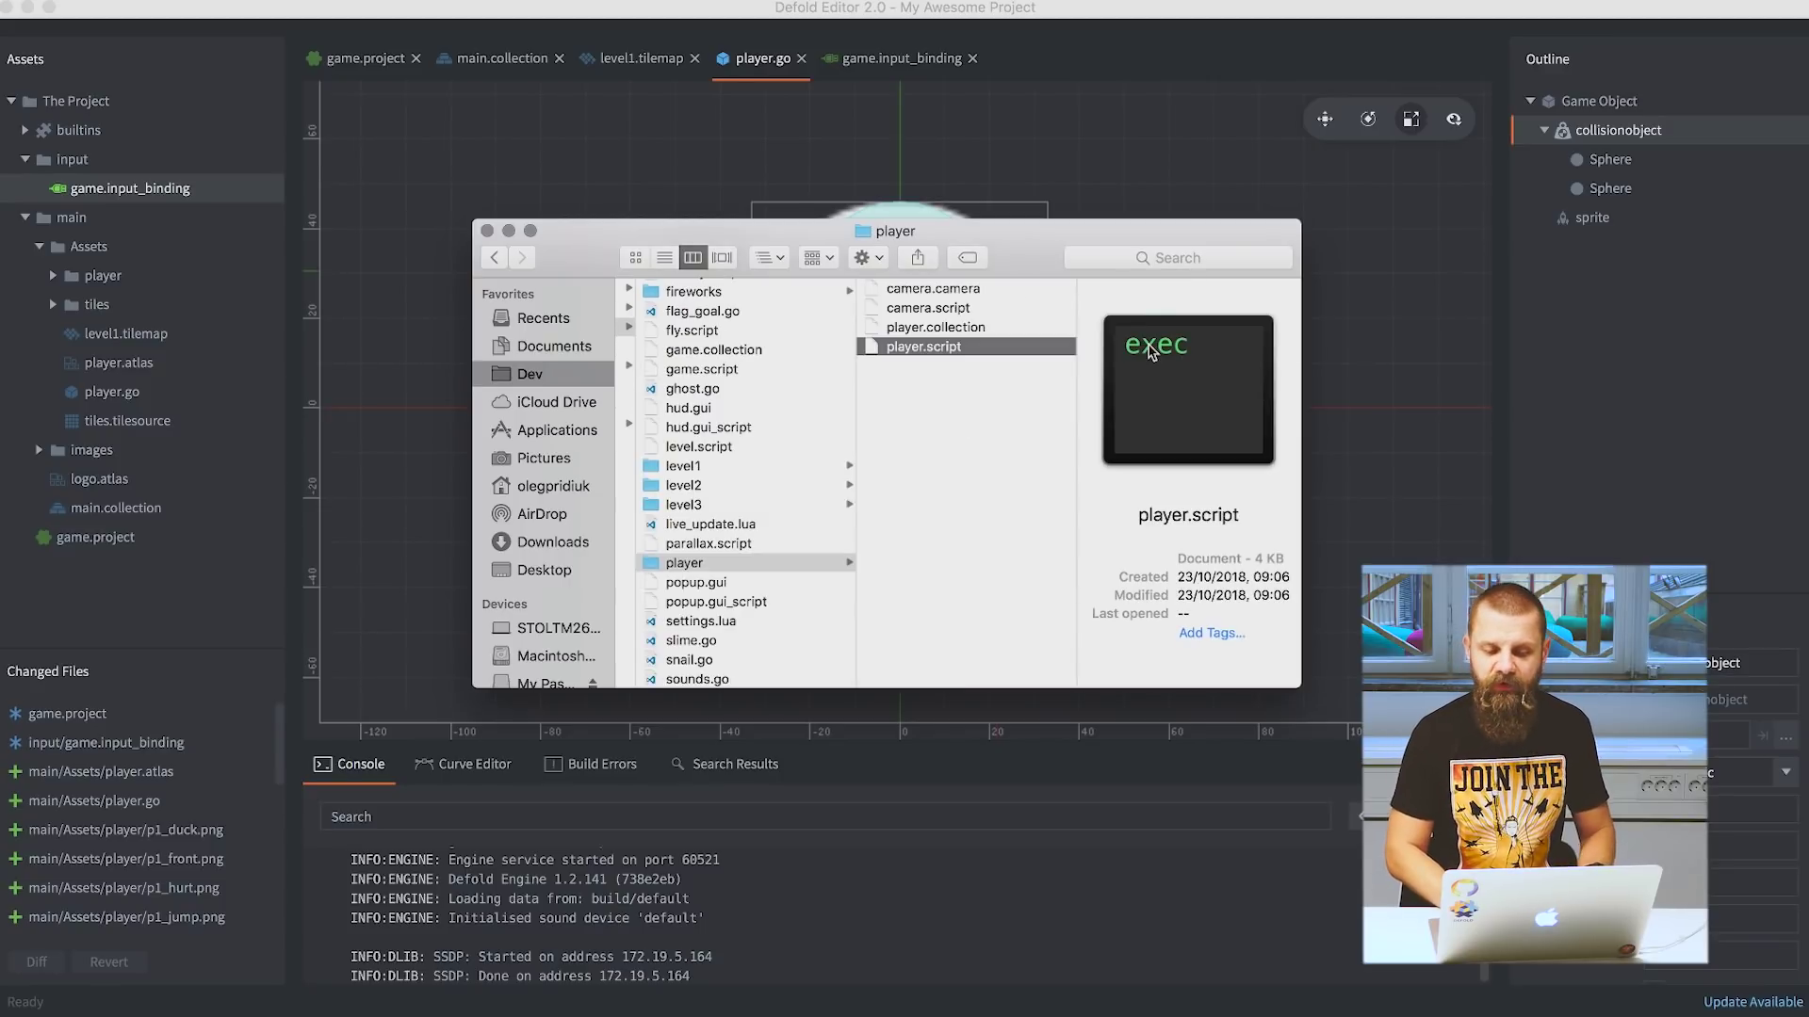
left_click_drag(945, 351, 166, 245)
left_click(168, 246)
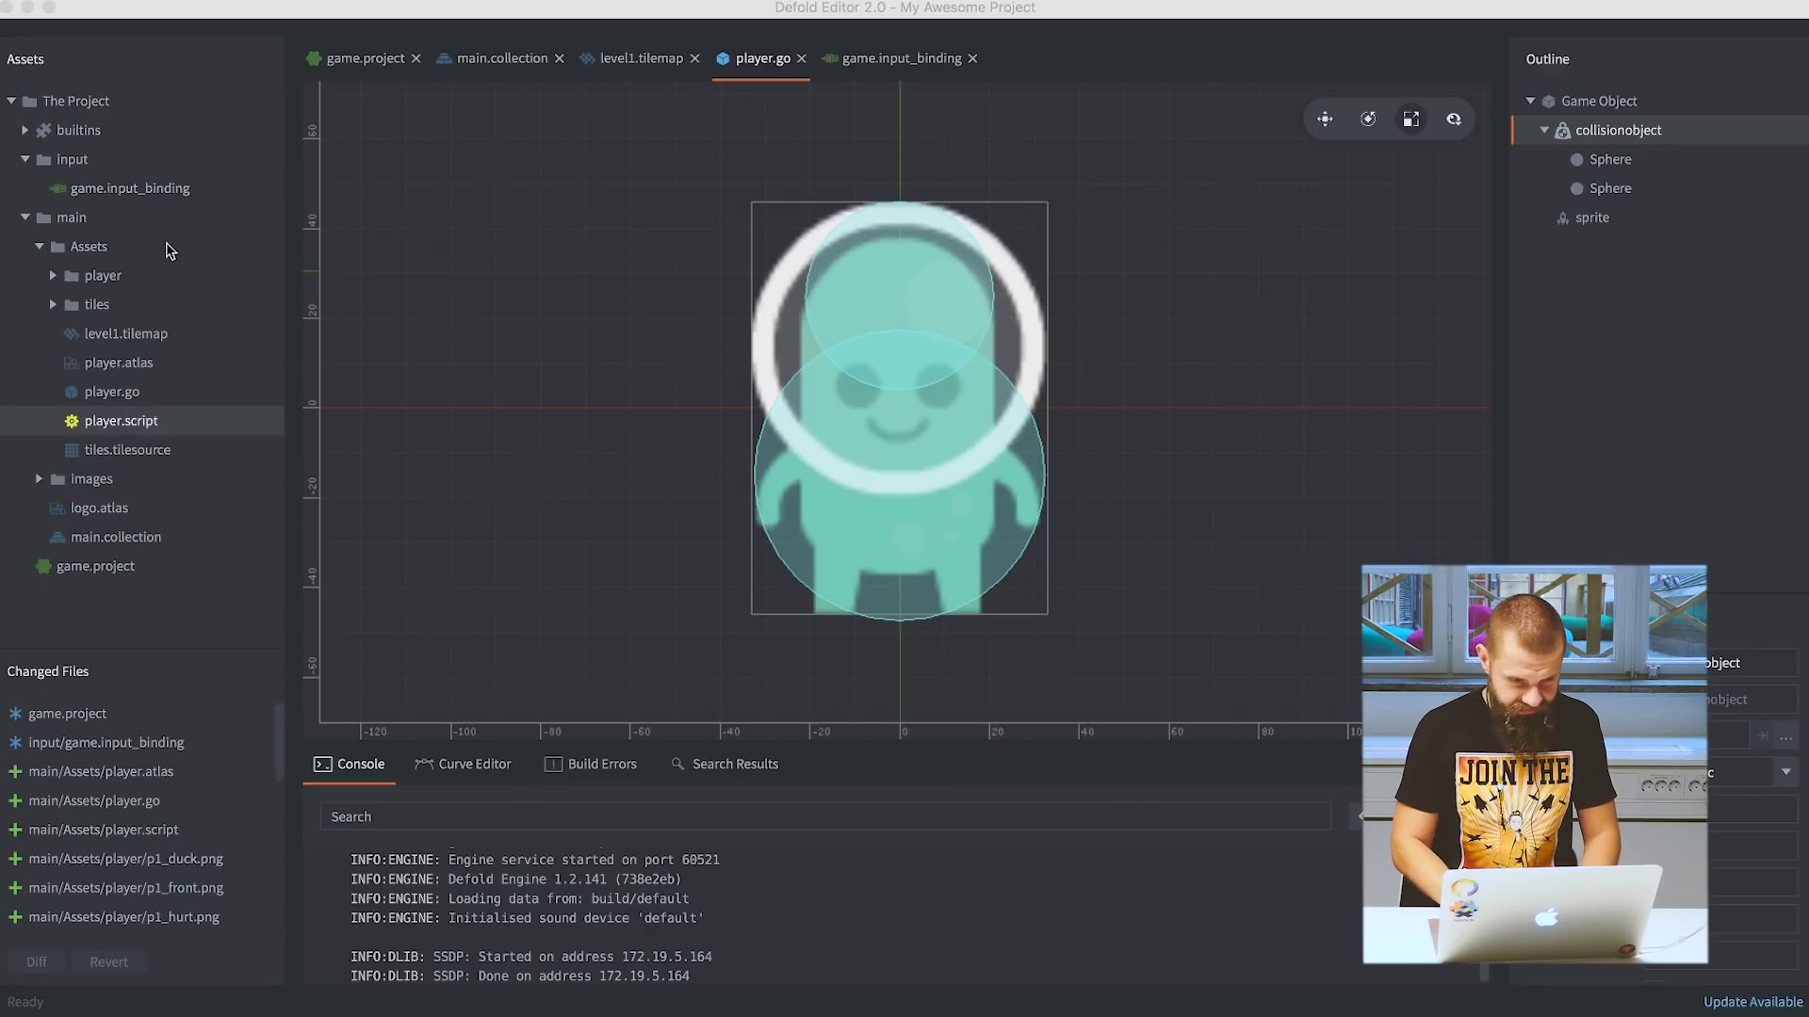
left_click(127, 423)
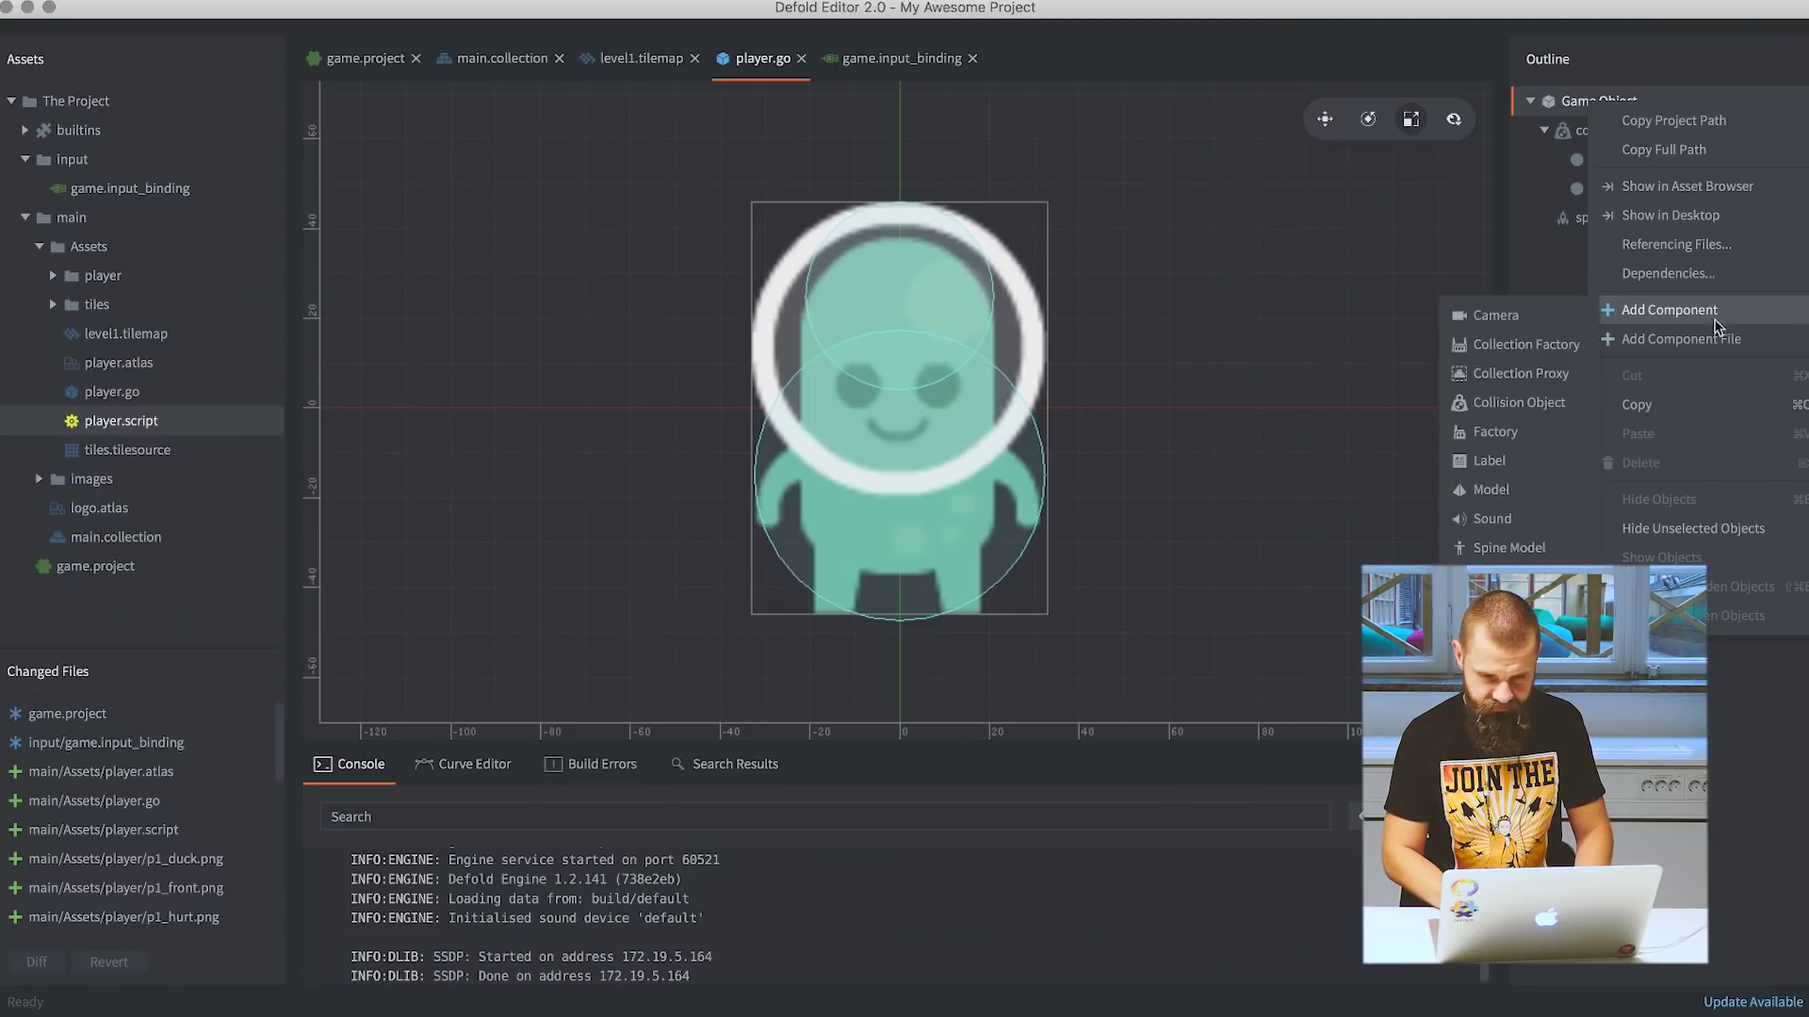
Add /main/Assets/player.script as a component file to the player game object and save player.go.
left_click(1713, 340)
key("Down")
key("Down")
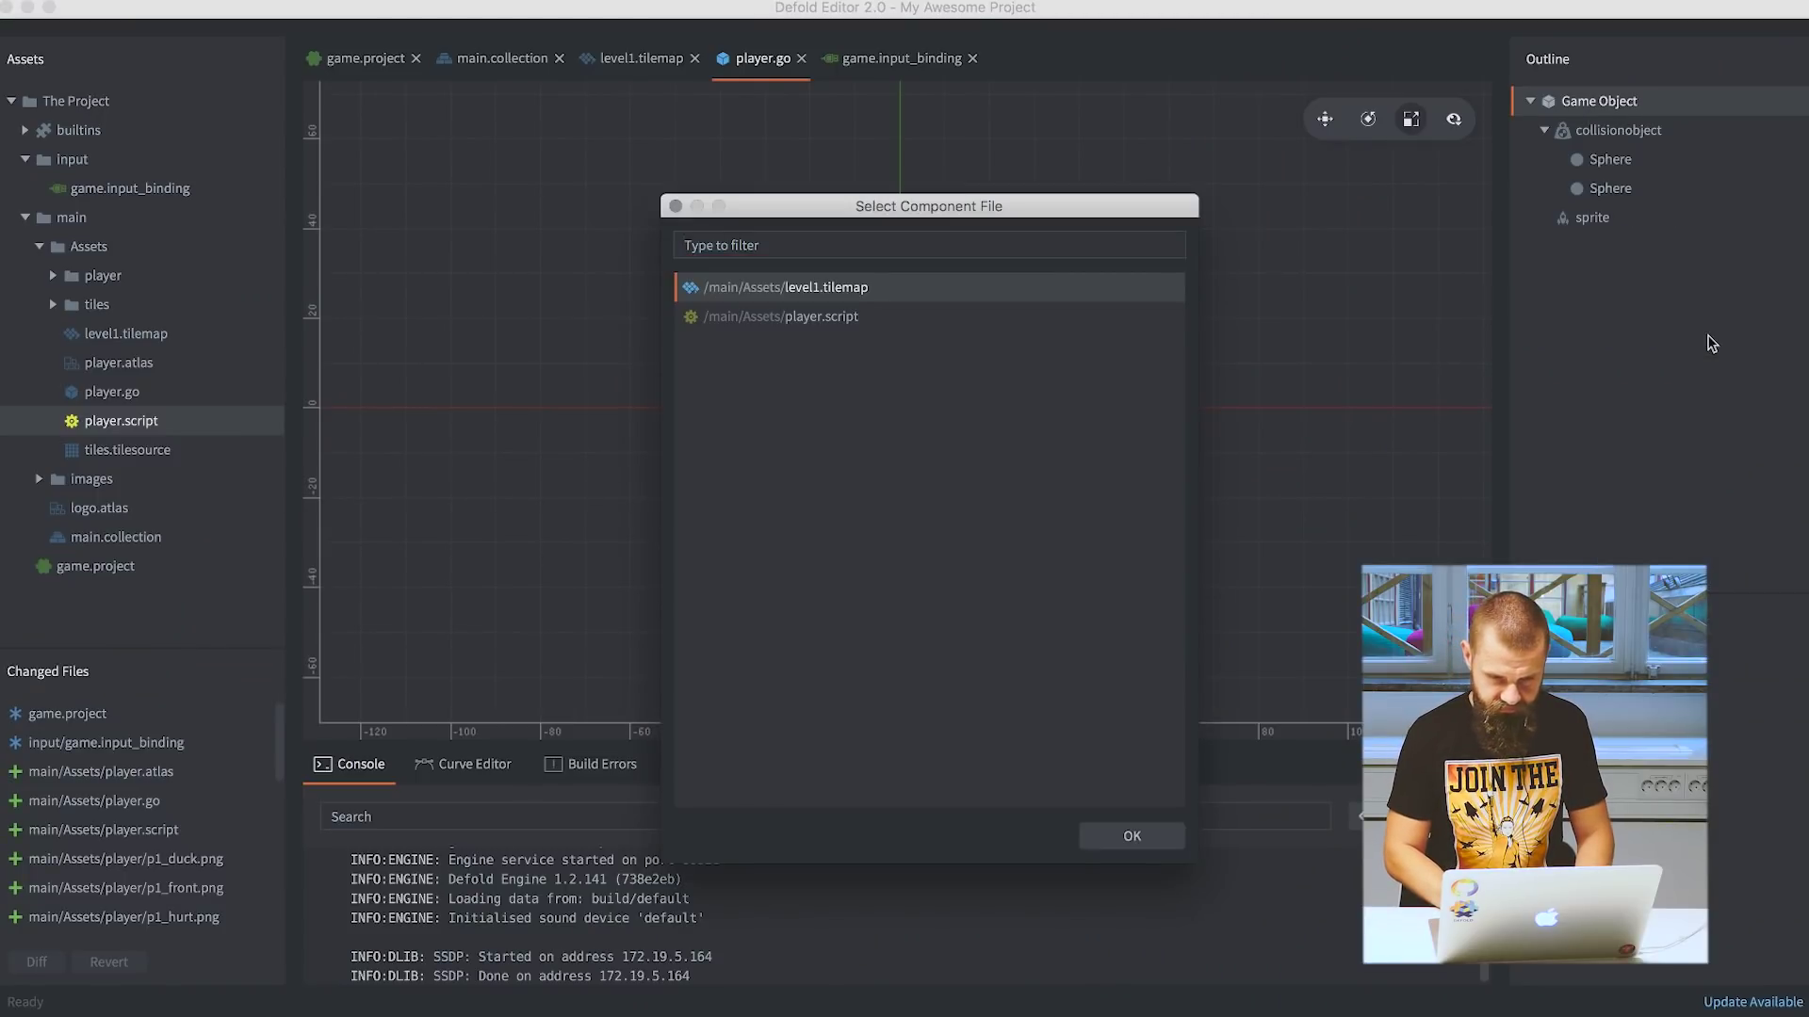
key("Return")
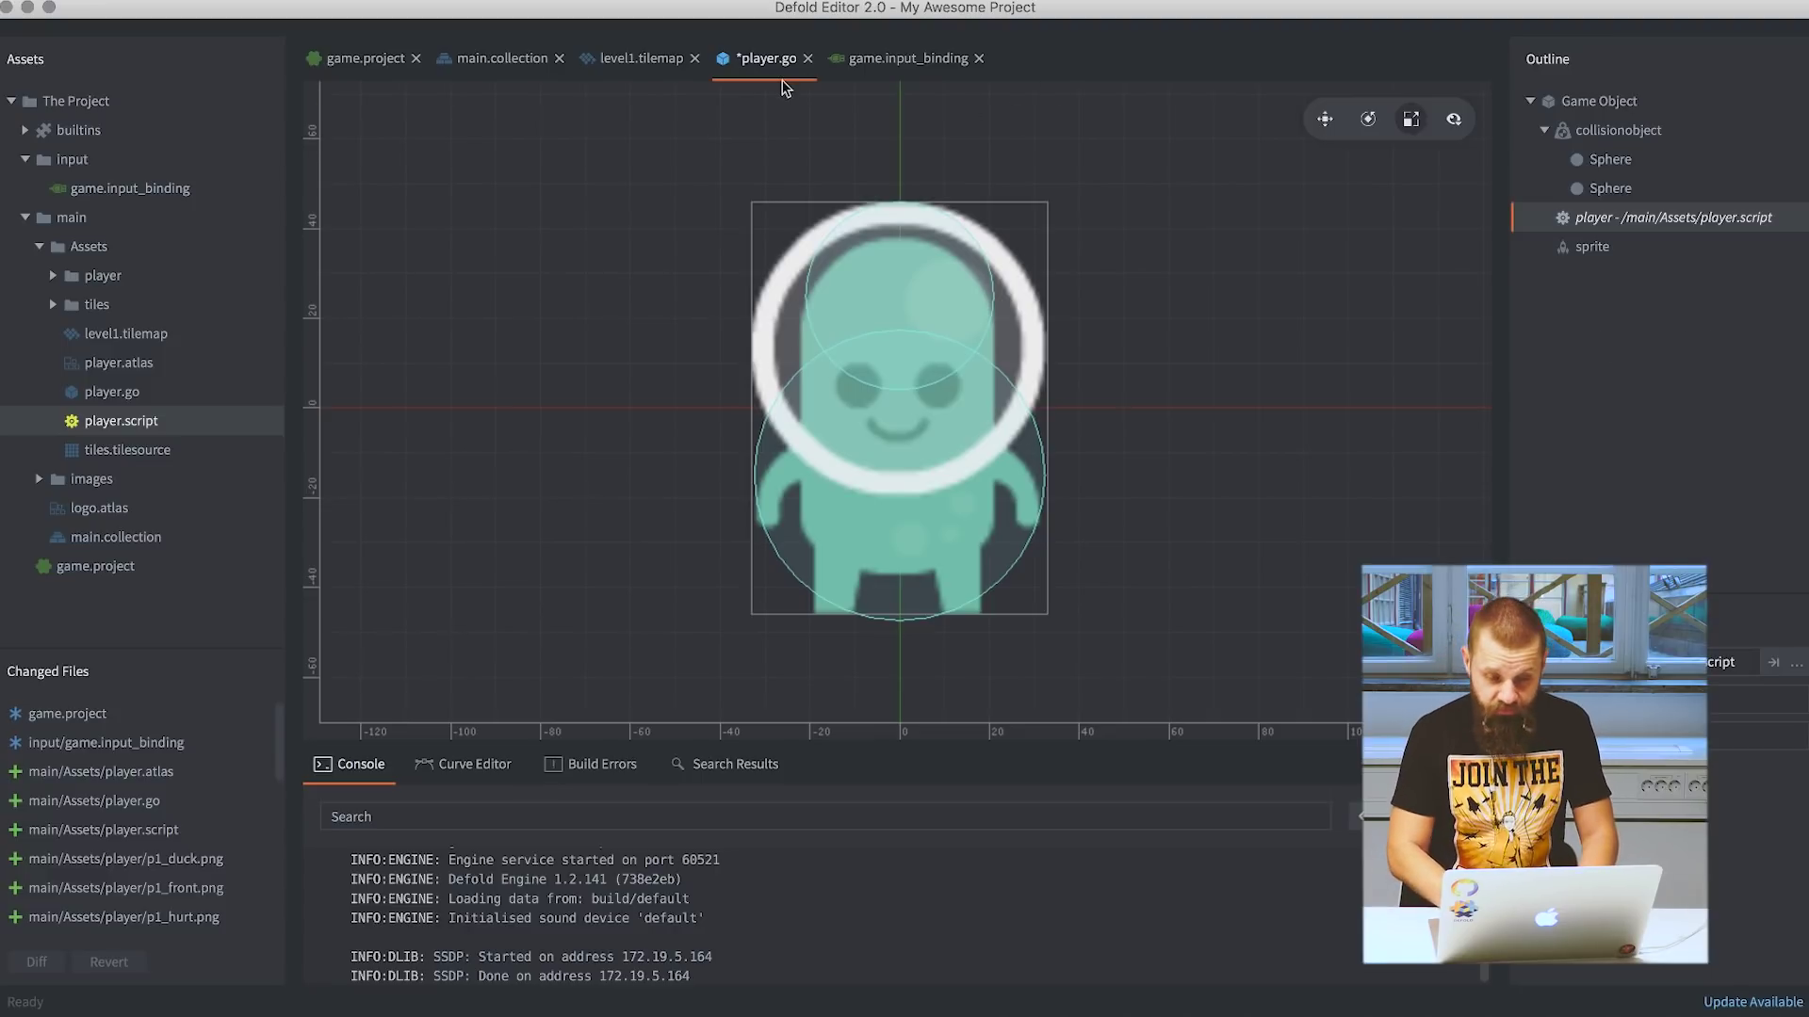
key("super+s")
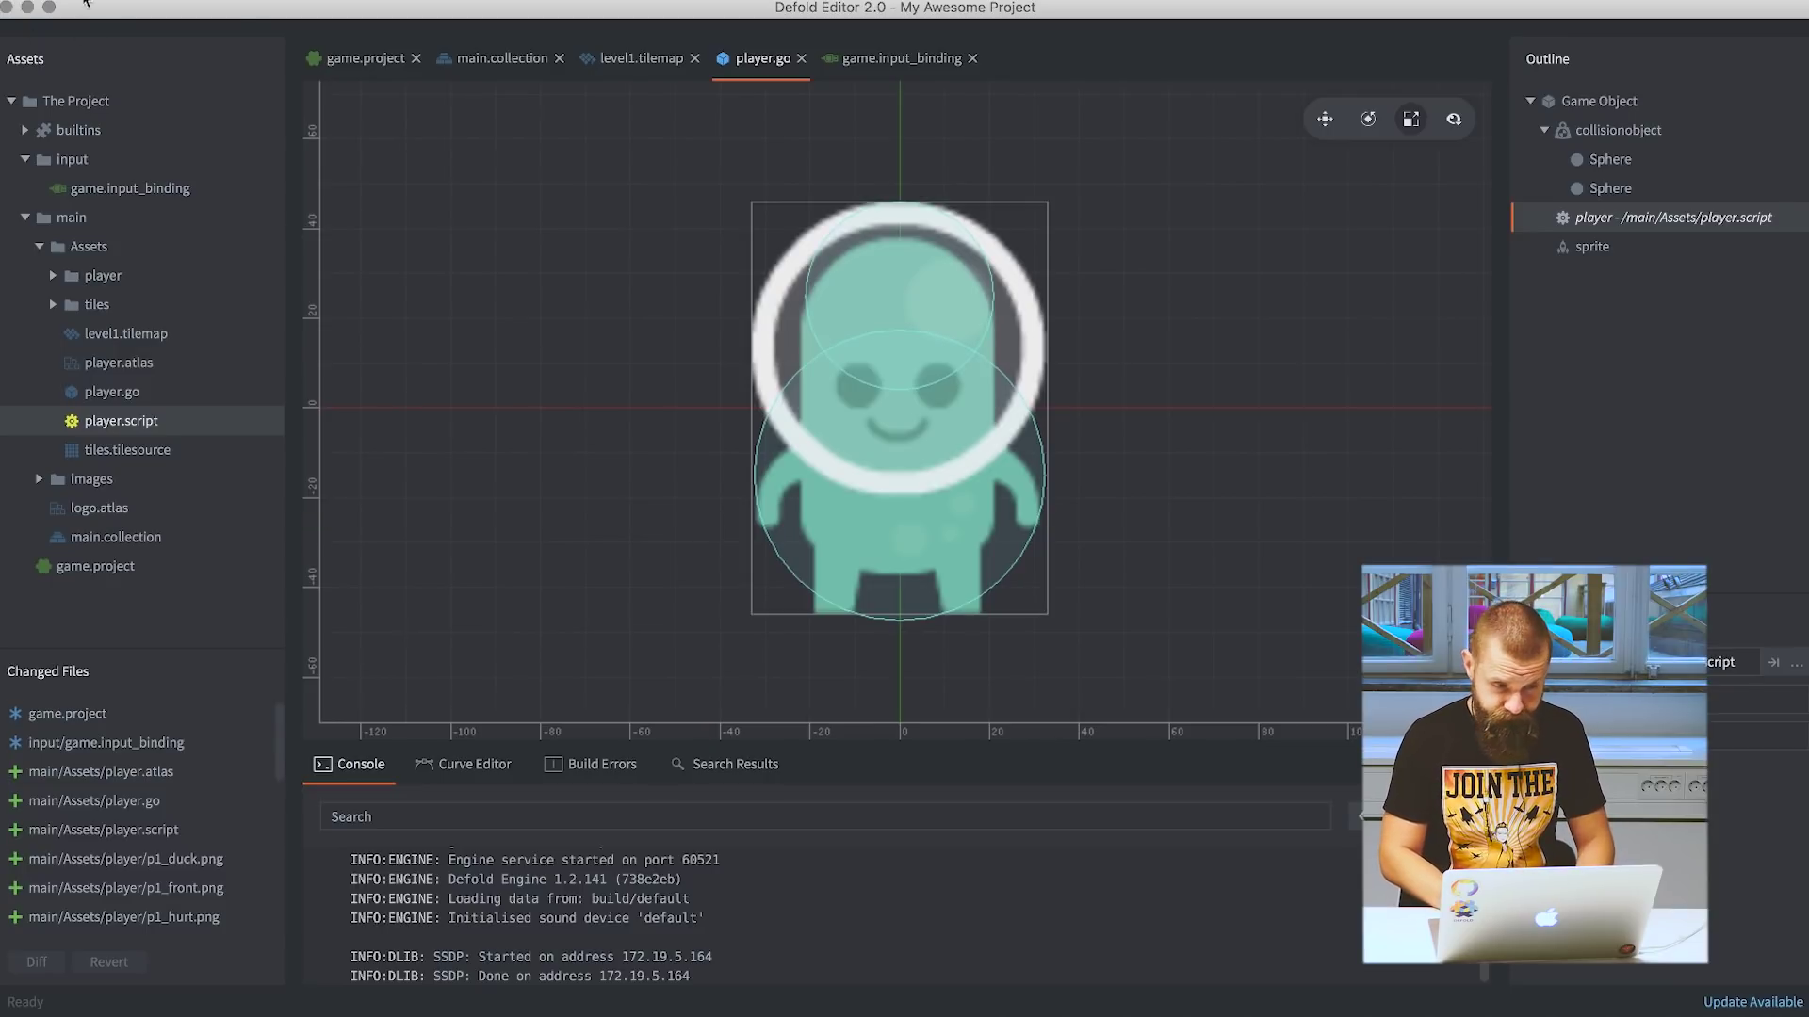
Synchronize the project by pulling the remote changes and proceed to pushing the local changes.
left_click(87, 2)
mouse_move(47, 2)
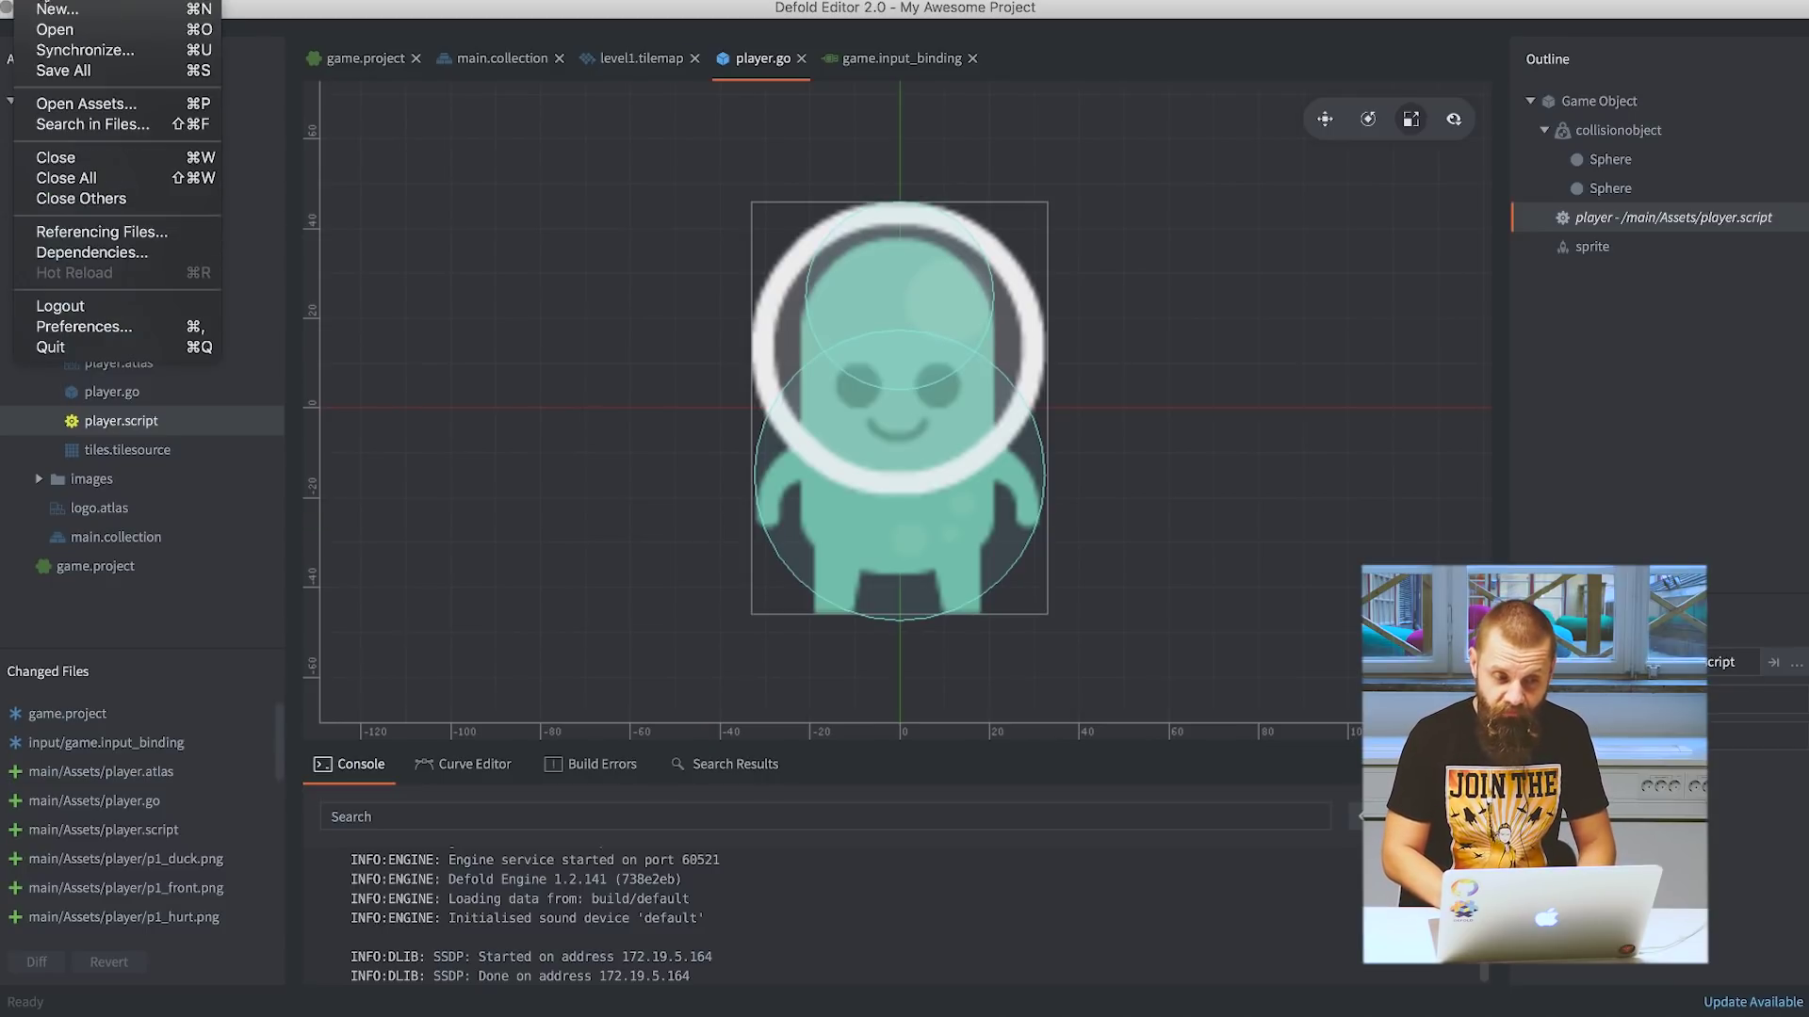
left_click(92, 50)
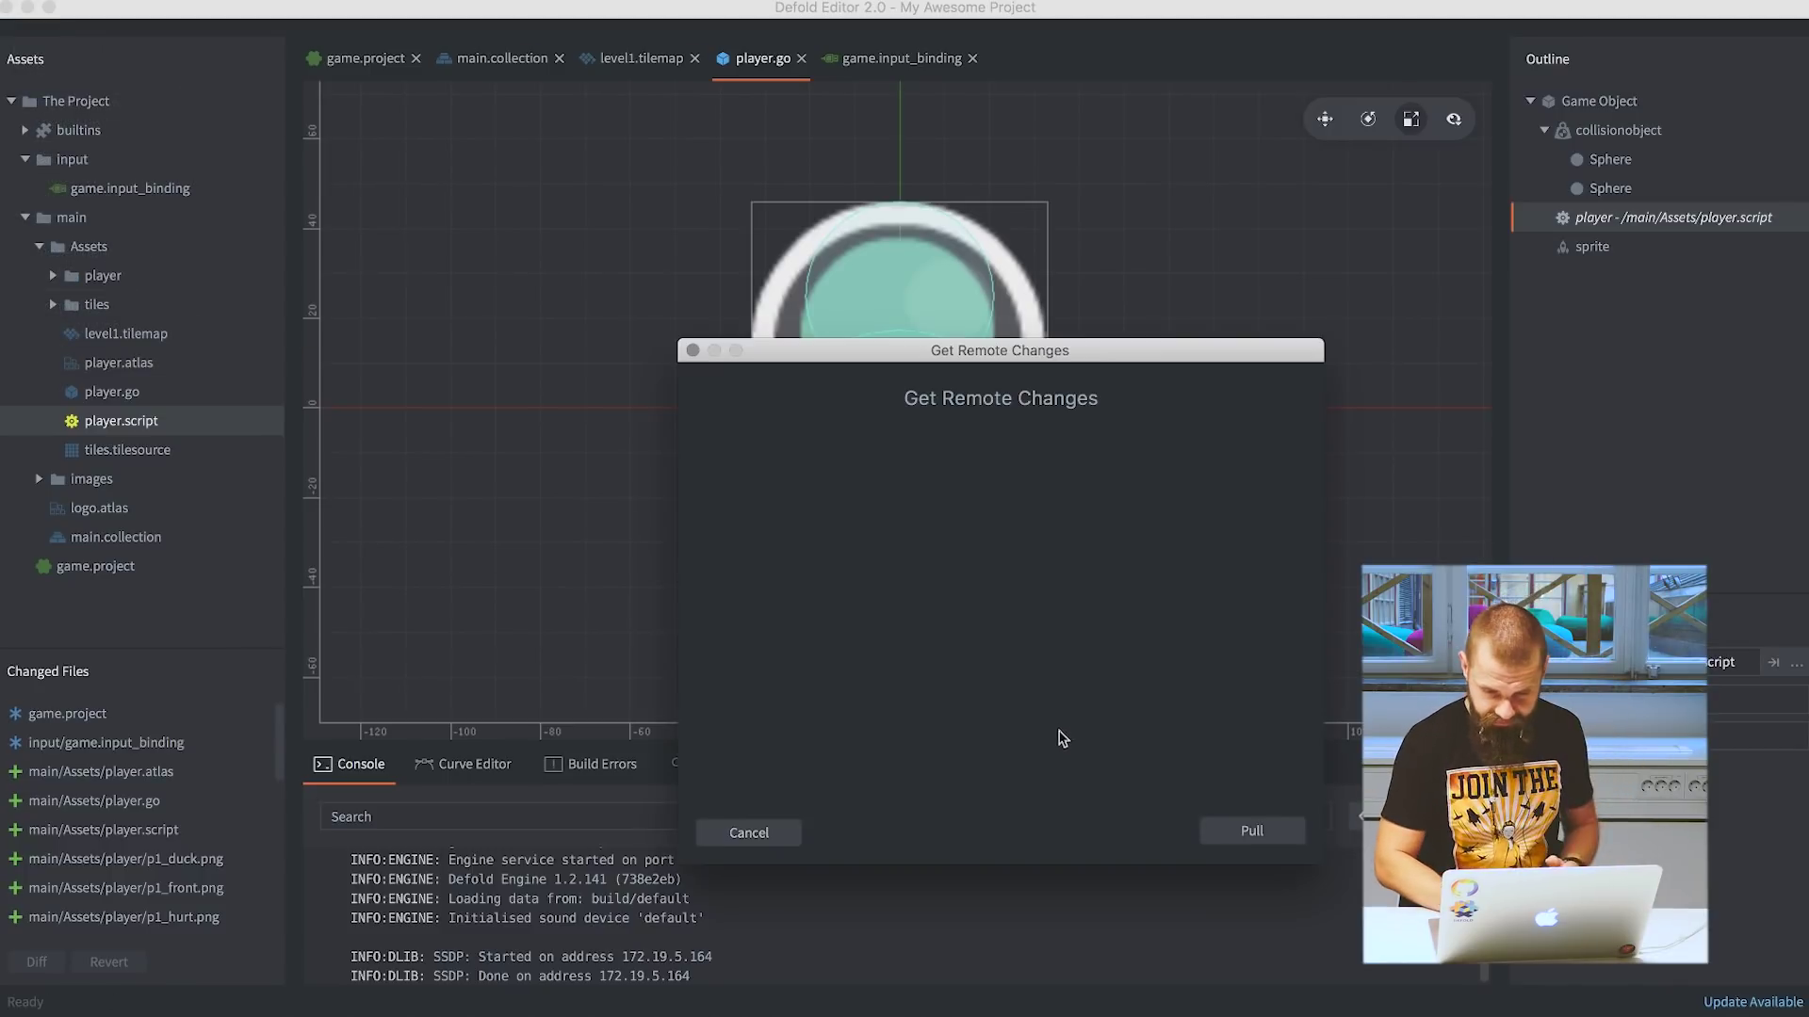
left_click(1251, 831)
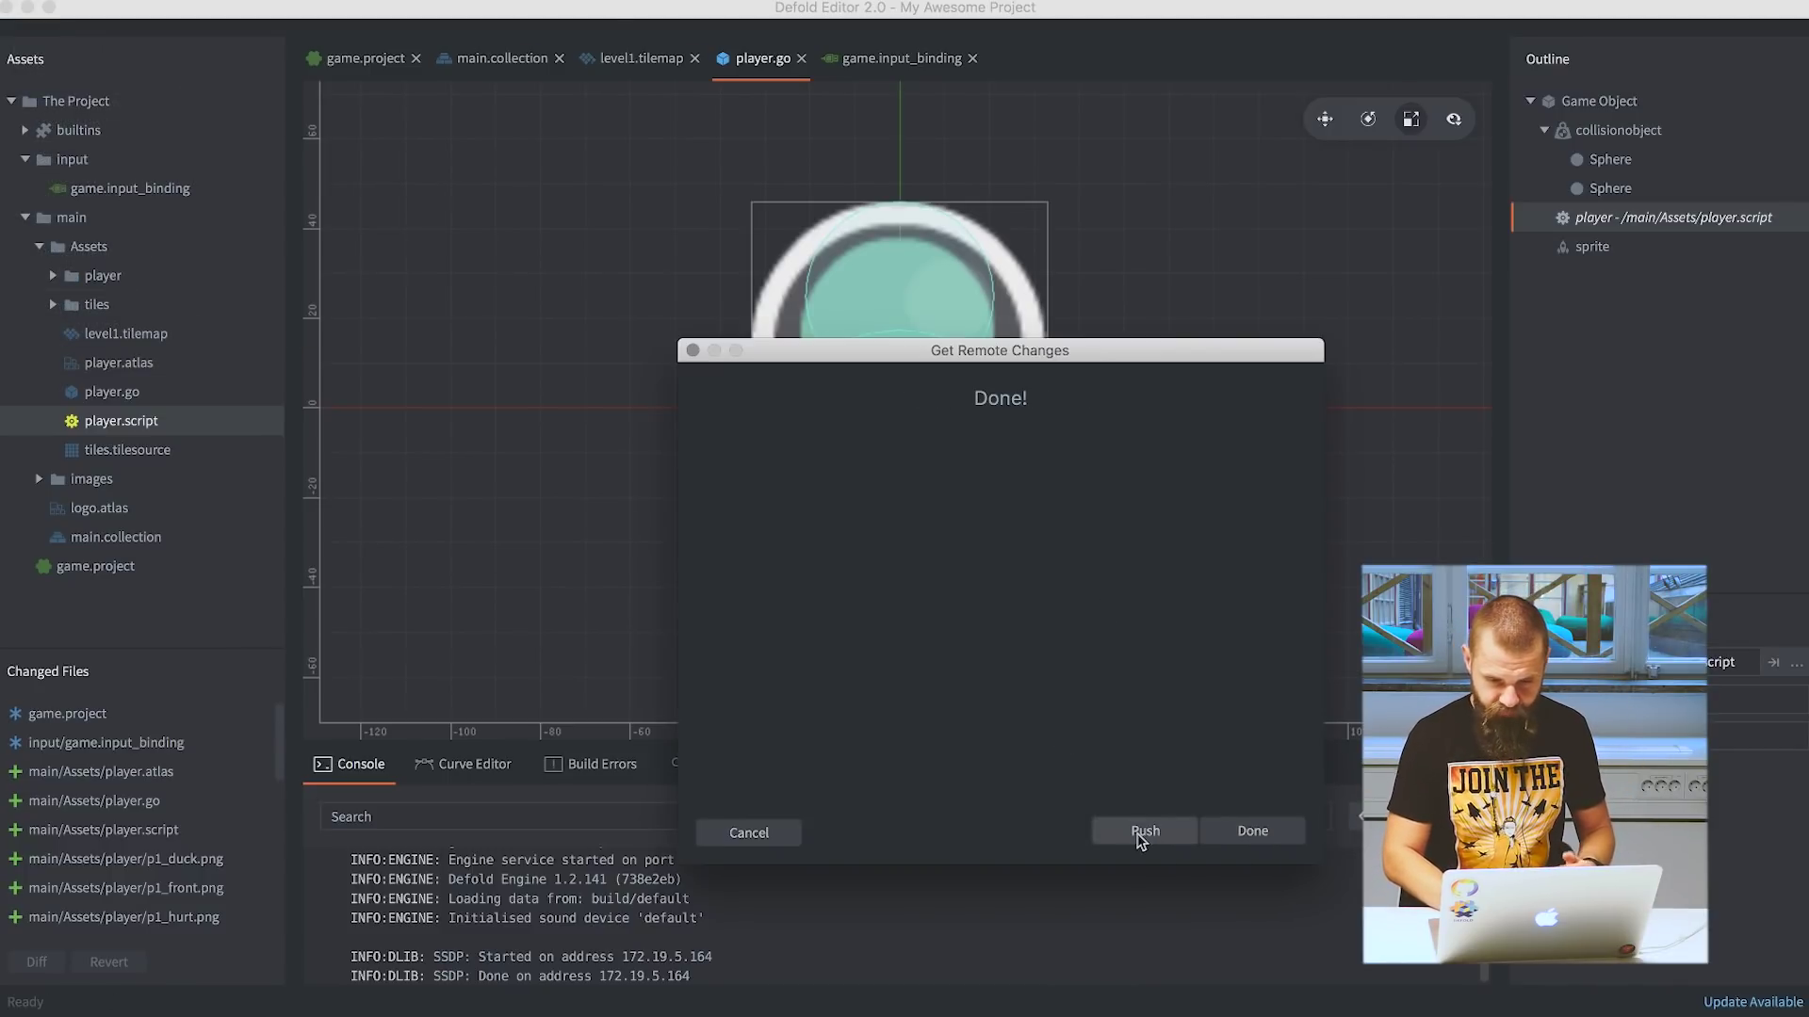
left_click(1142, 833)
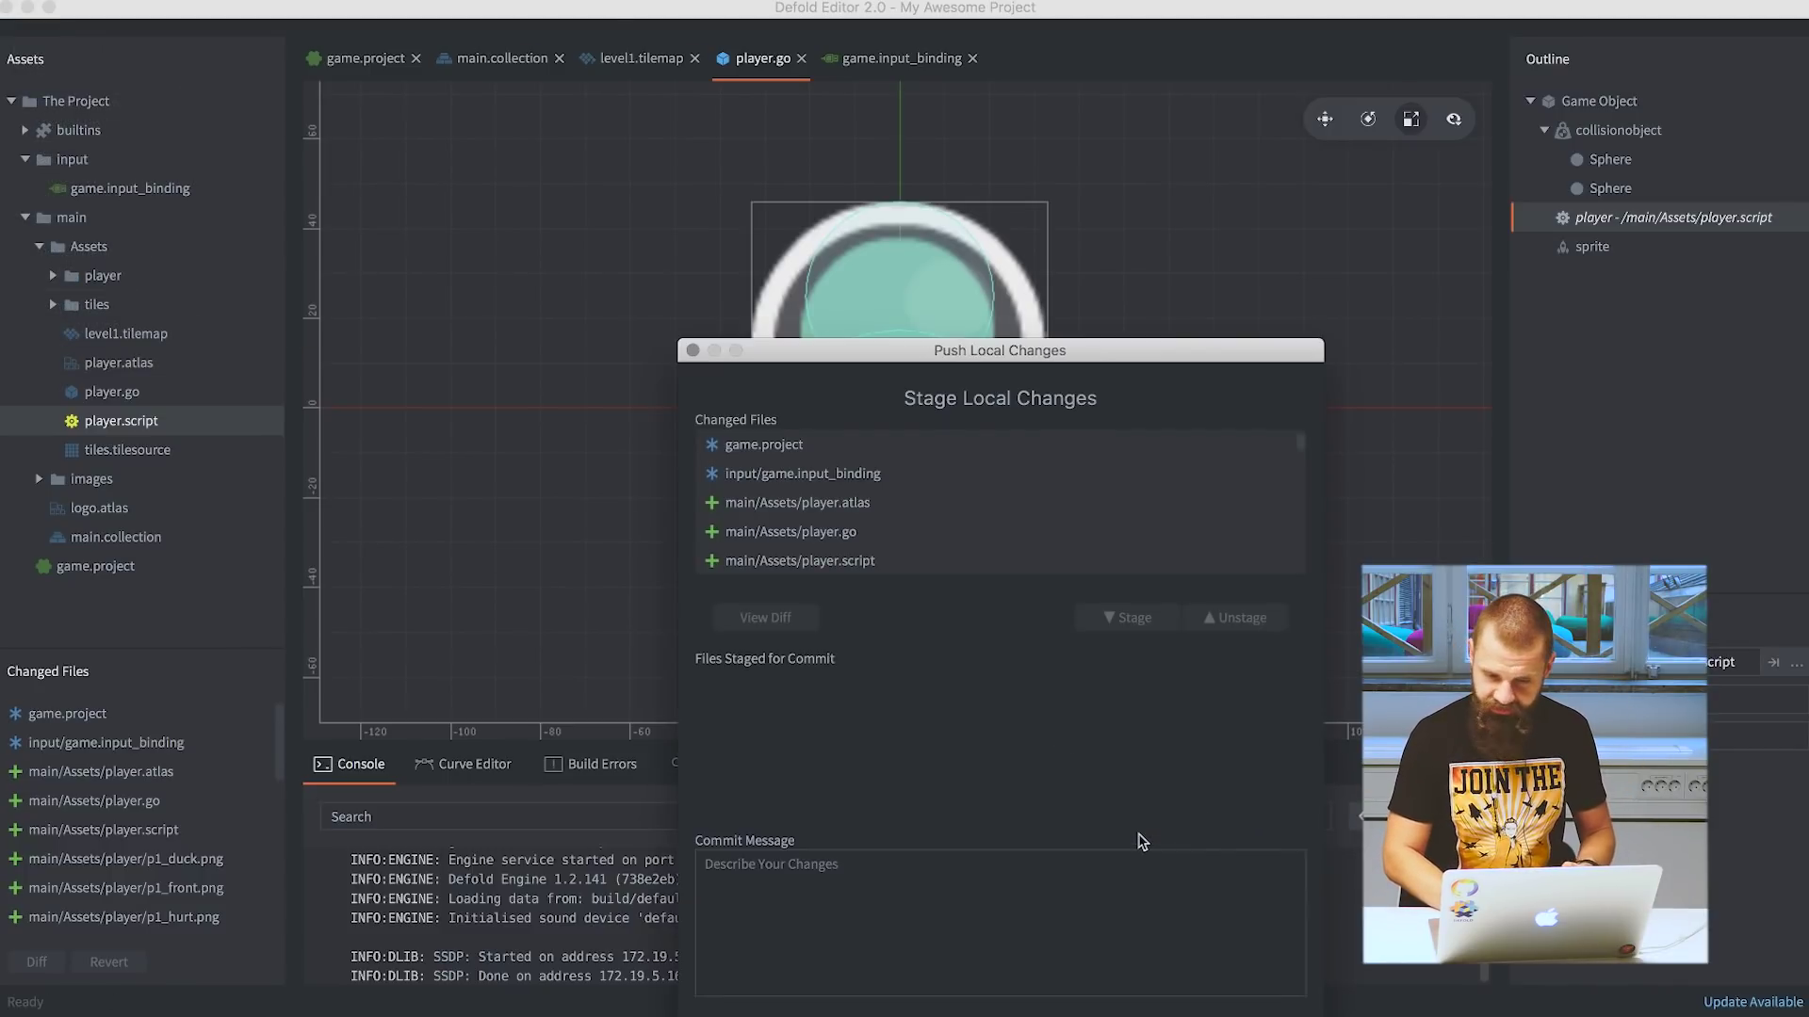
Stage all changed files, enter a commit message beginning "many cool", and push the local changes.
left_click(990, 530)
key("super+a")
left_click(1109, 615)
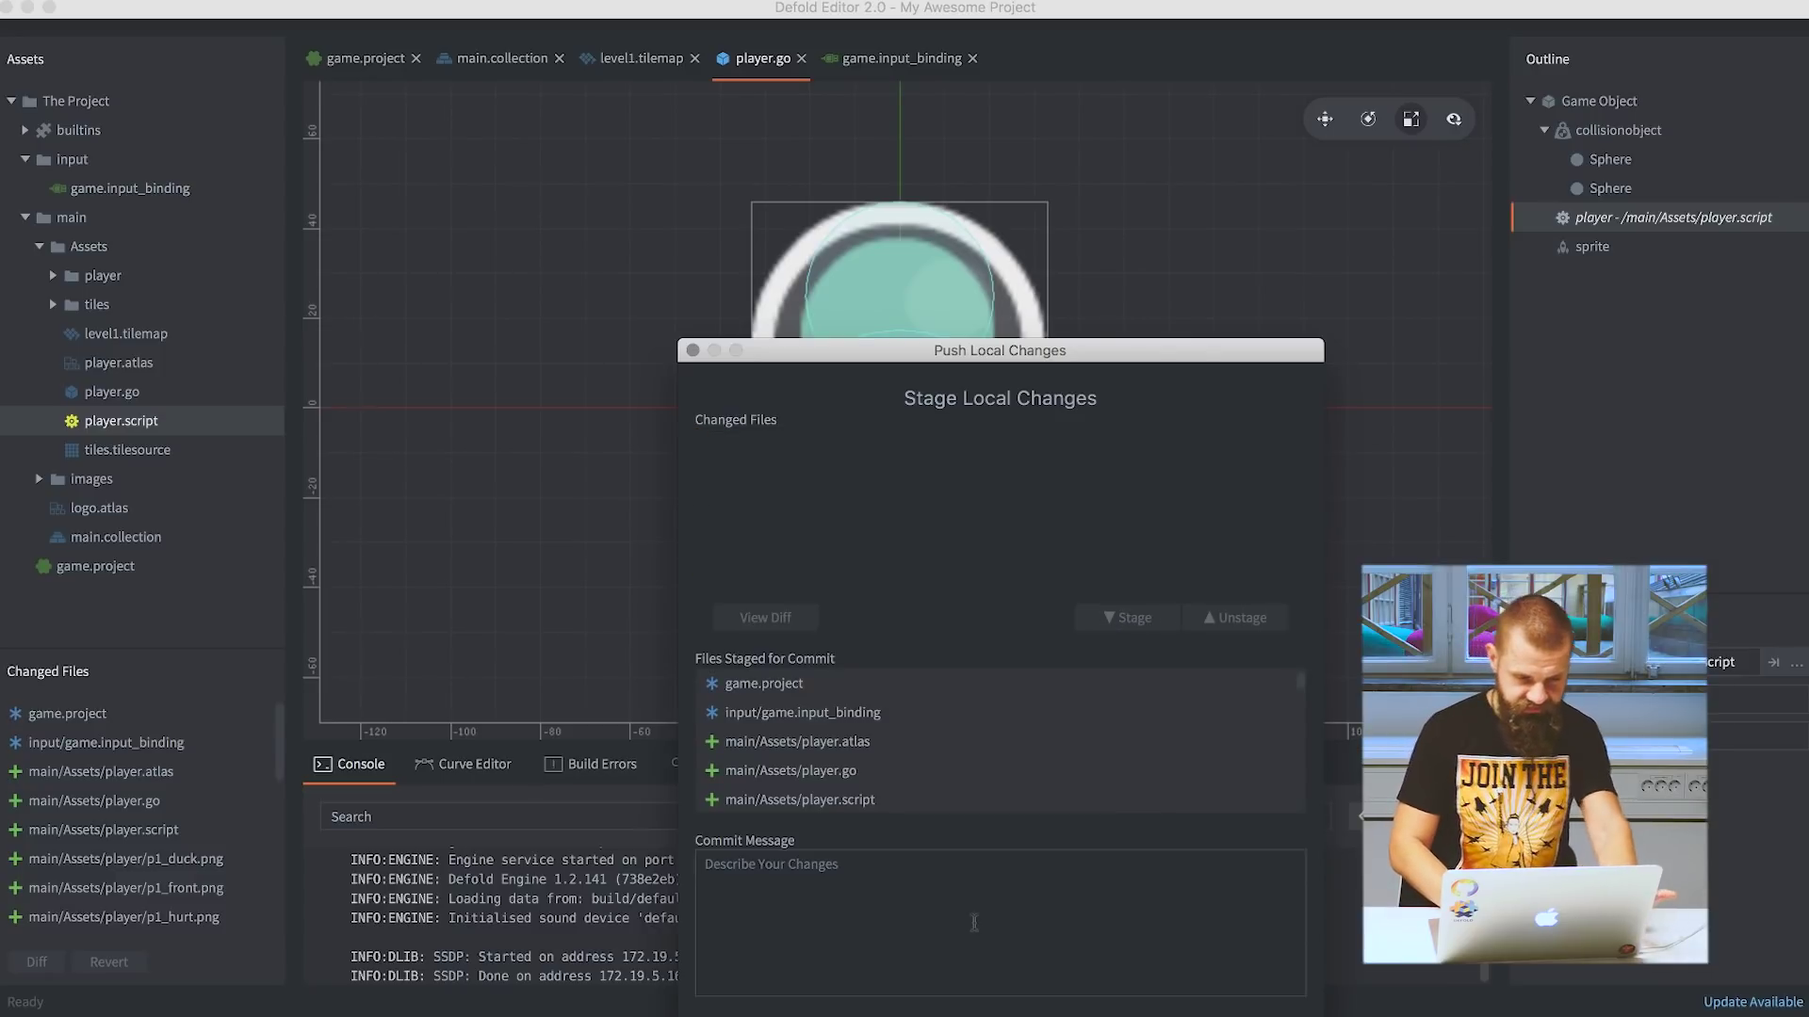
left_click(974, 923)
type("many")
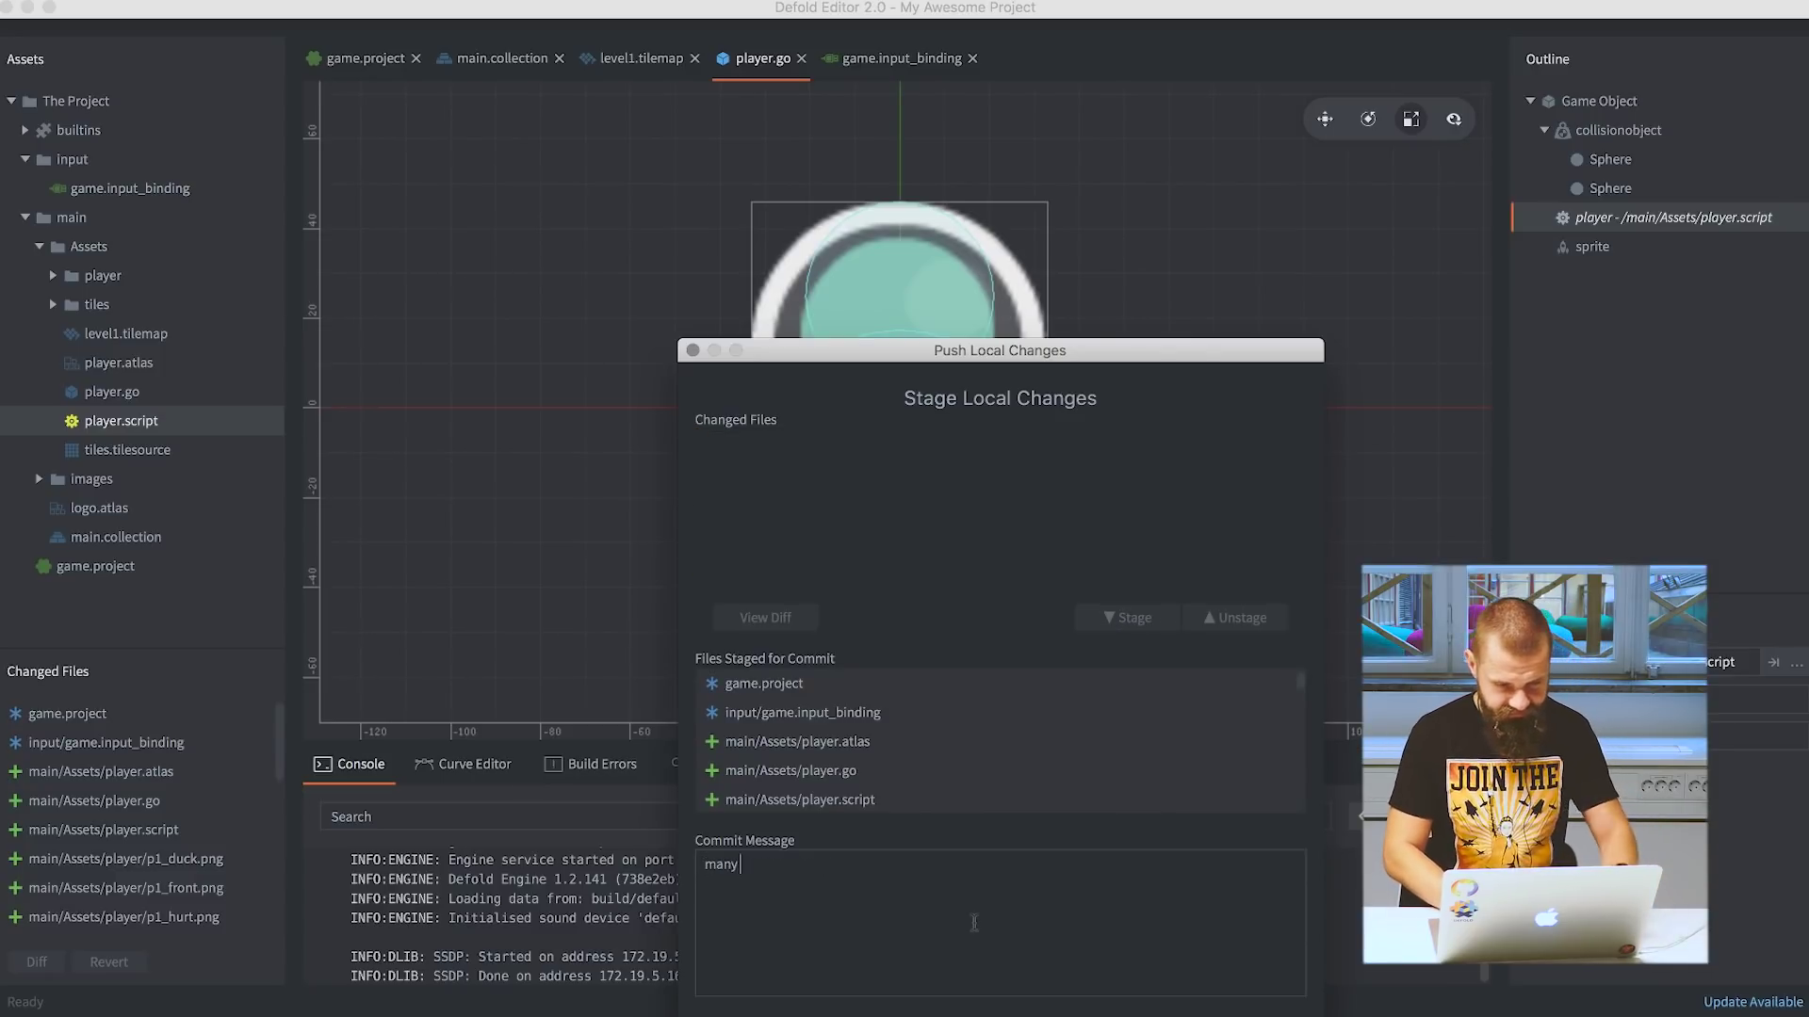
type(" cool")
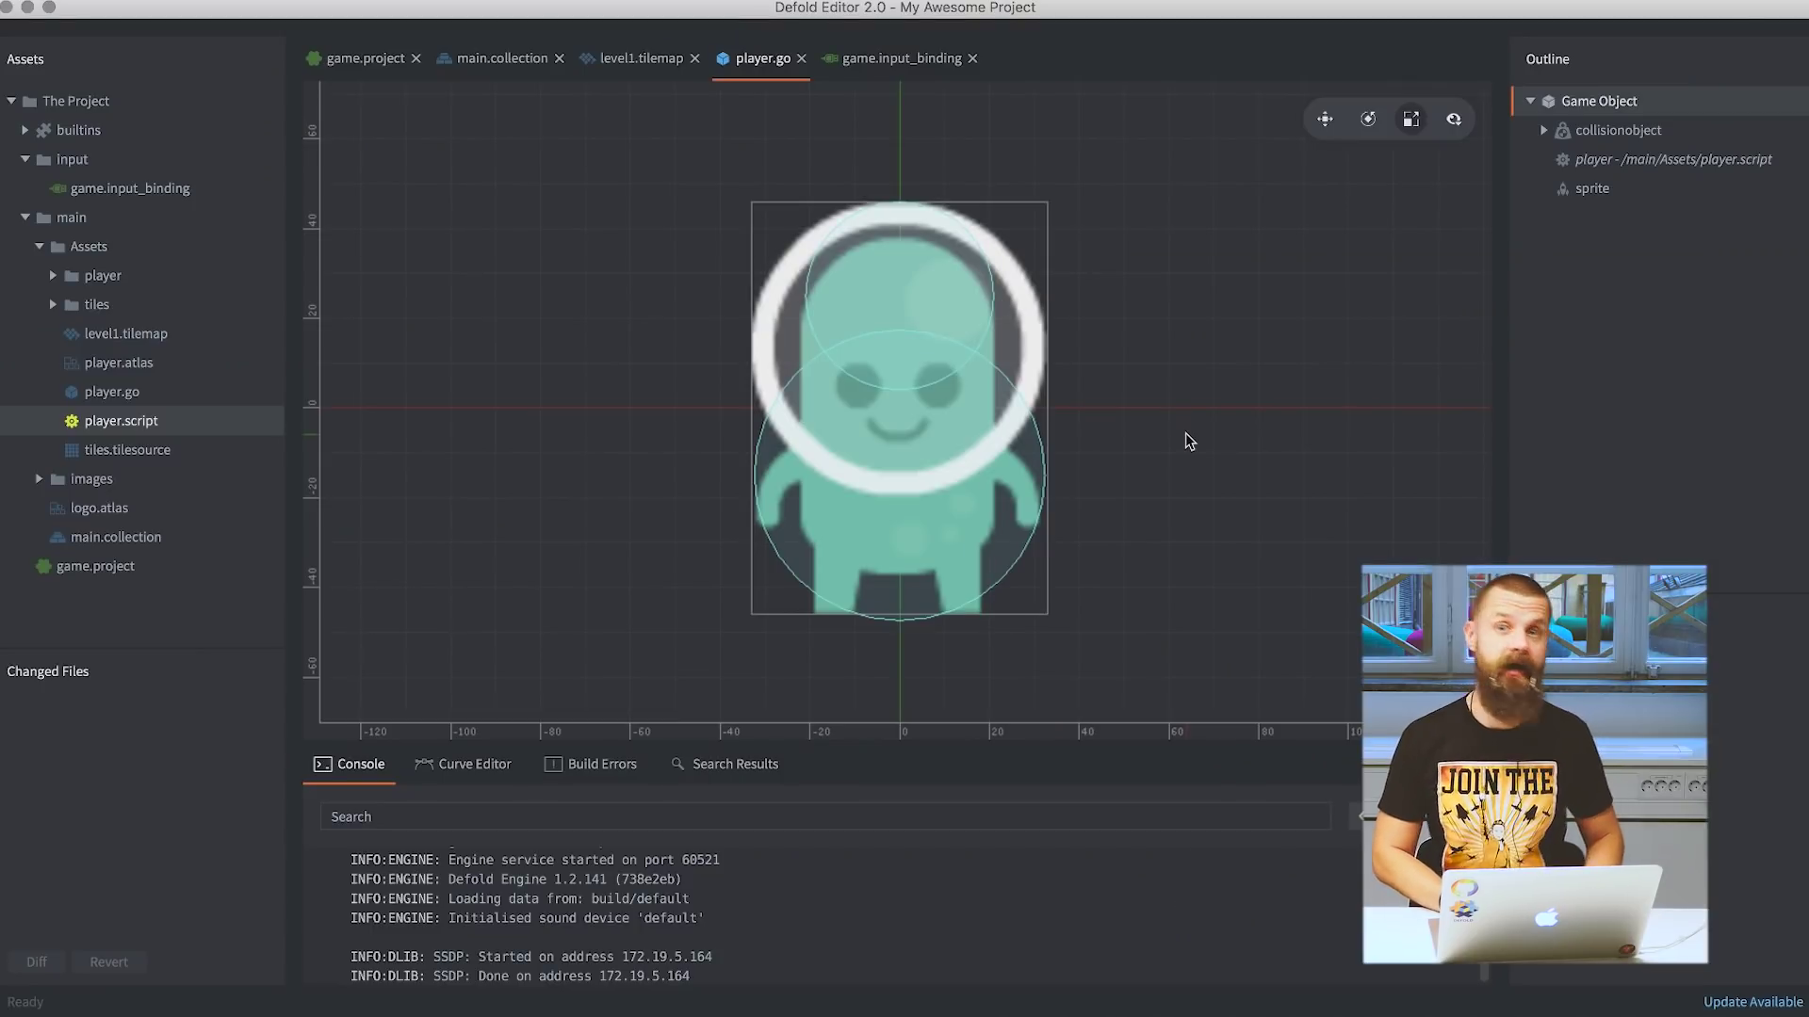
Open player.script from the player game object, review its code down to the update function, and build the project.
double_click(1677, 159)
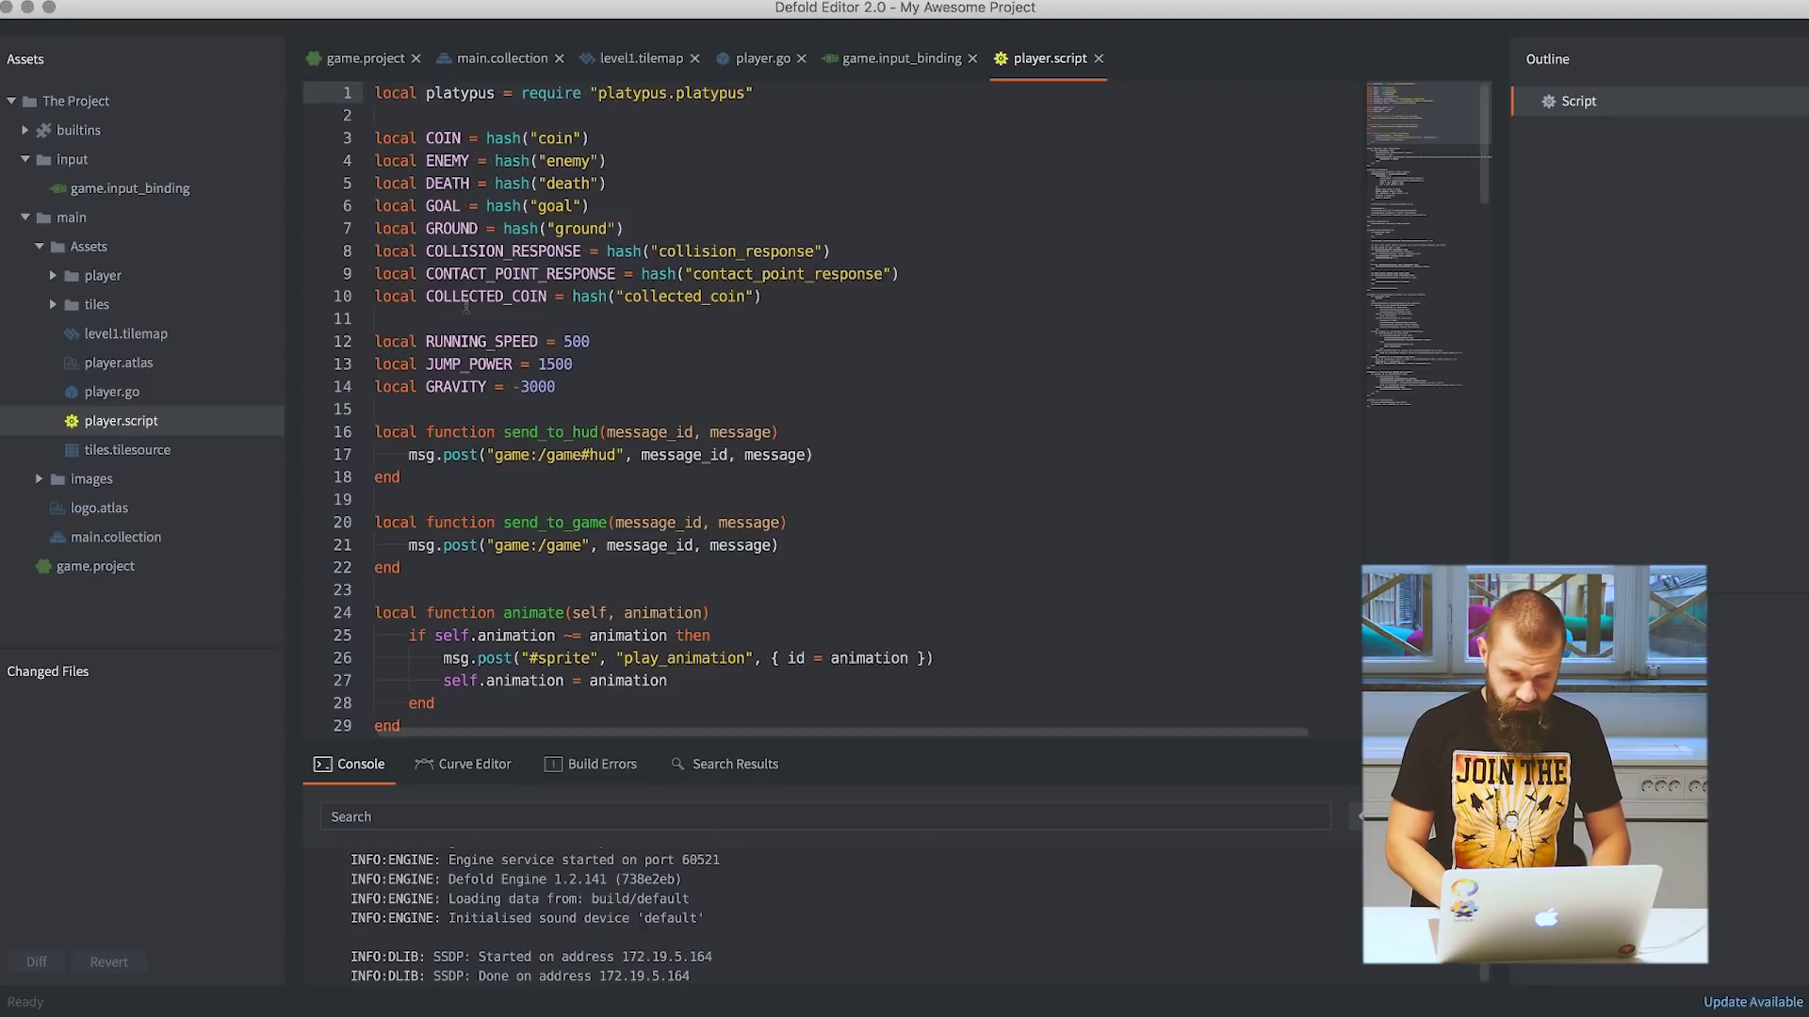
scroll(466, 305, "down", 6)
scroll(465, 306, "down", 3)
scroll(465, 303, "down", 11)
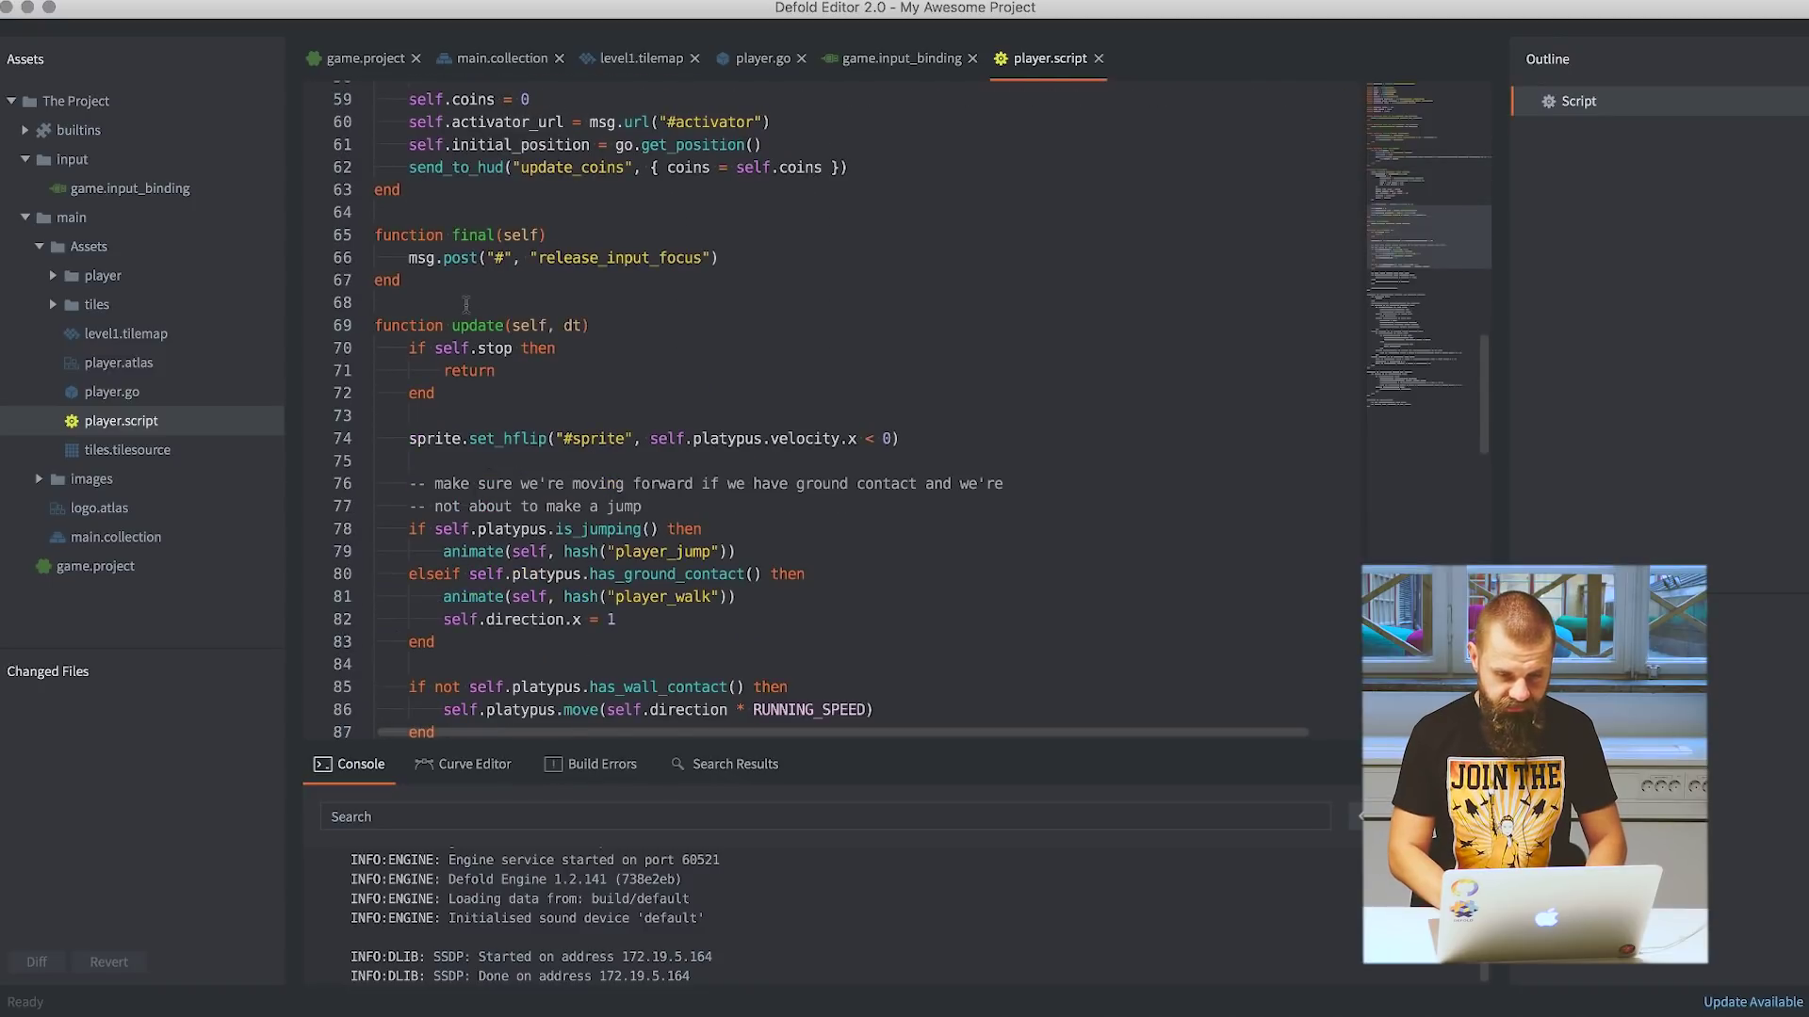
left_click(466, 304)
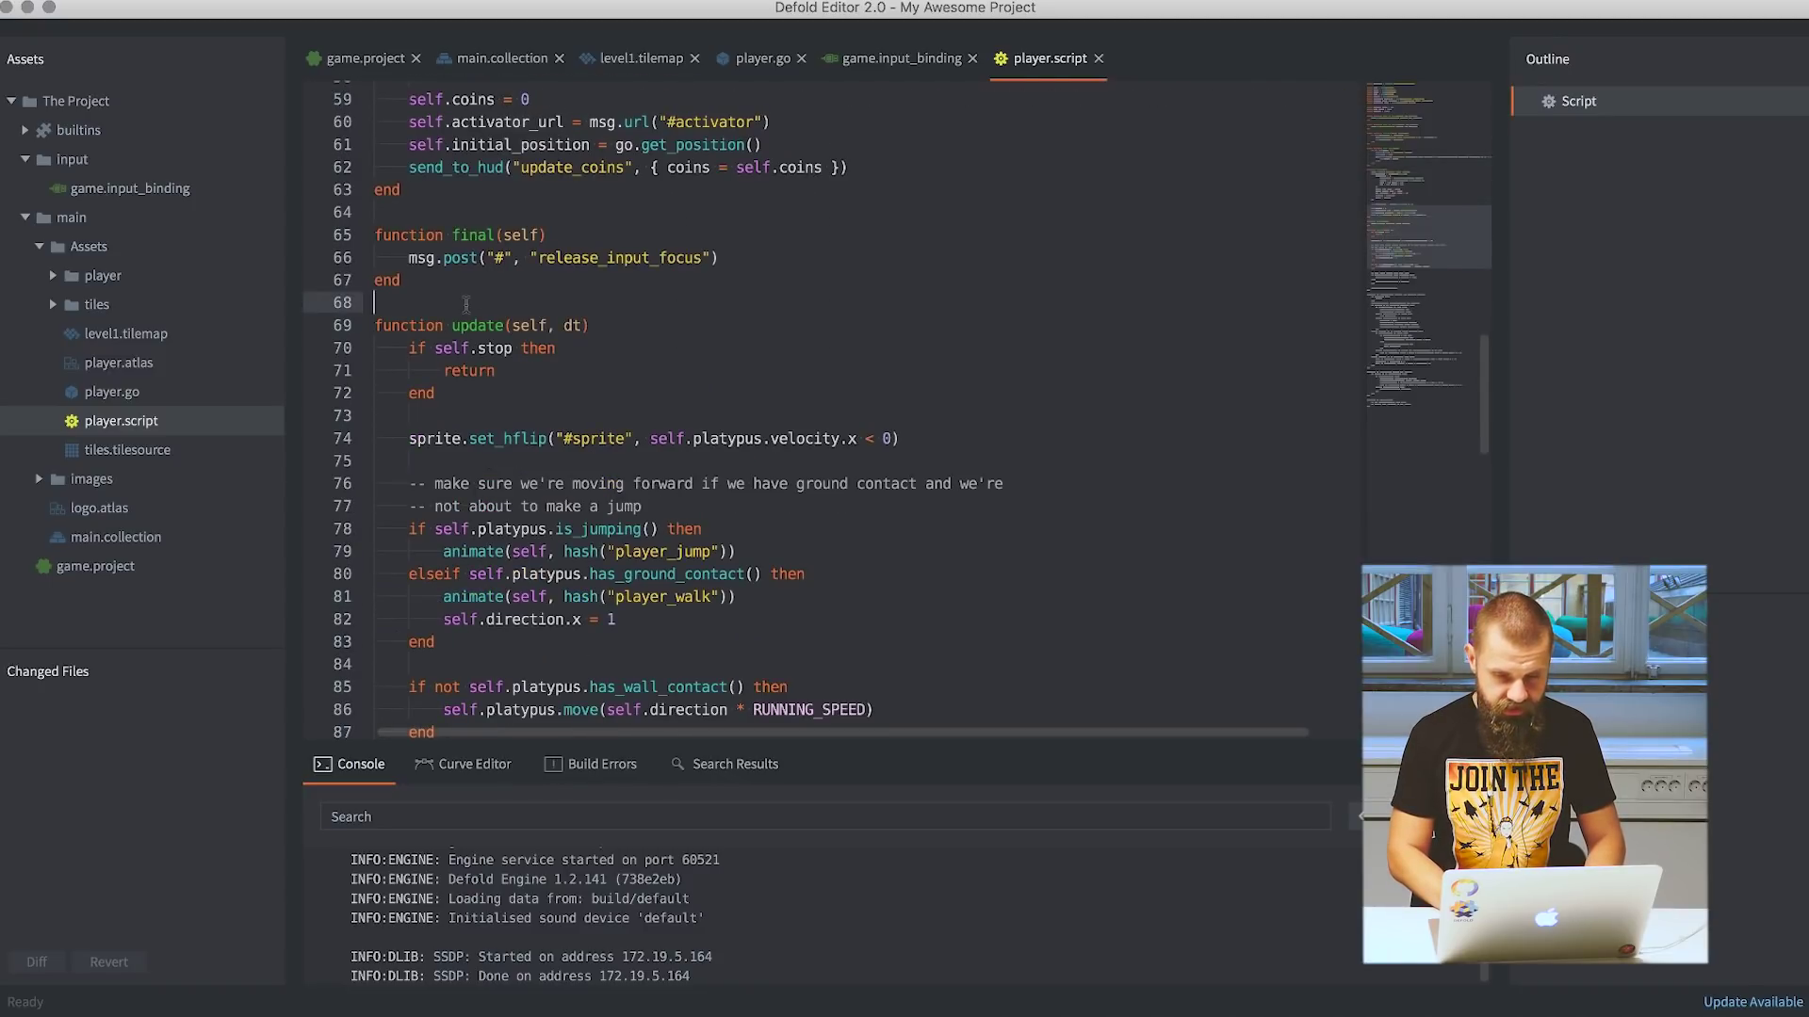
key("super+b")
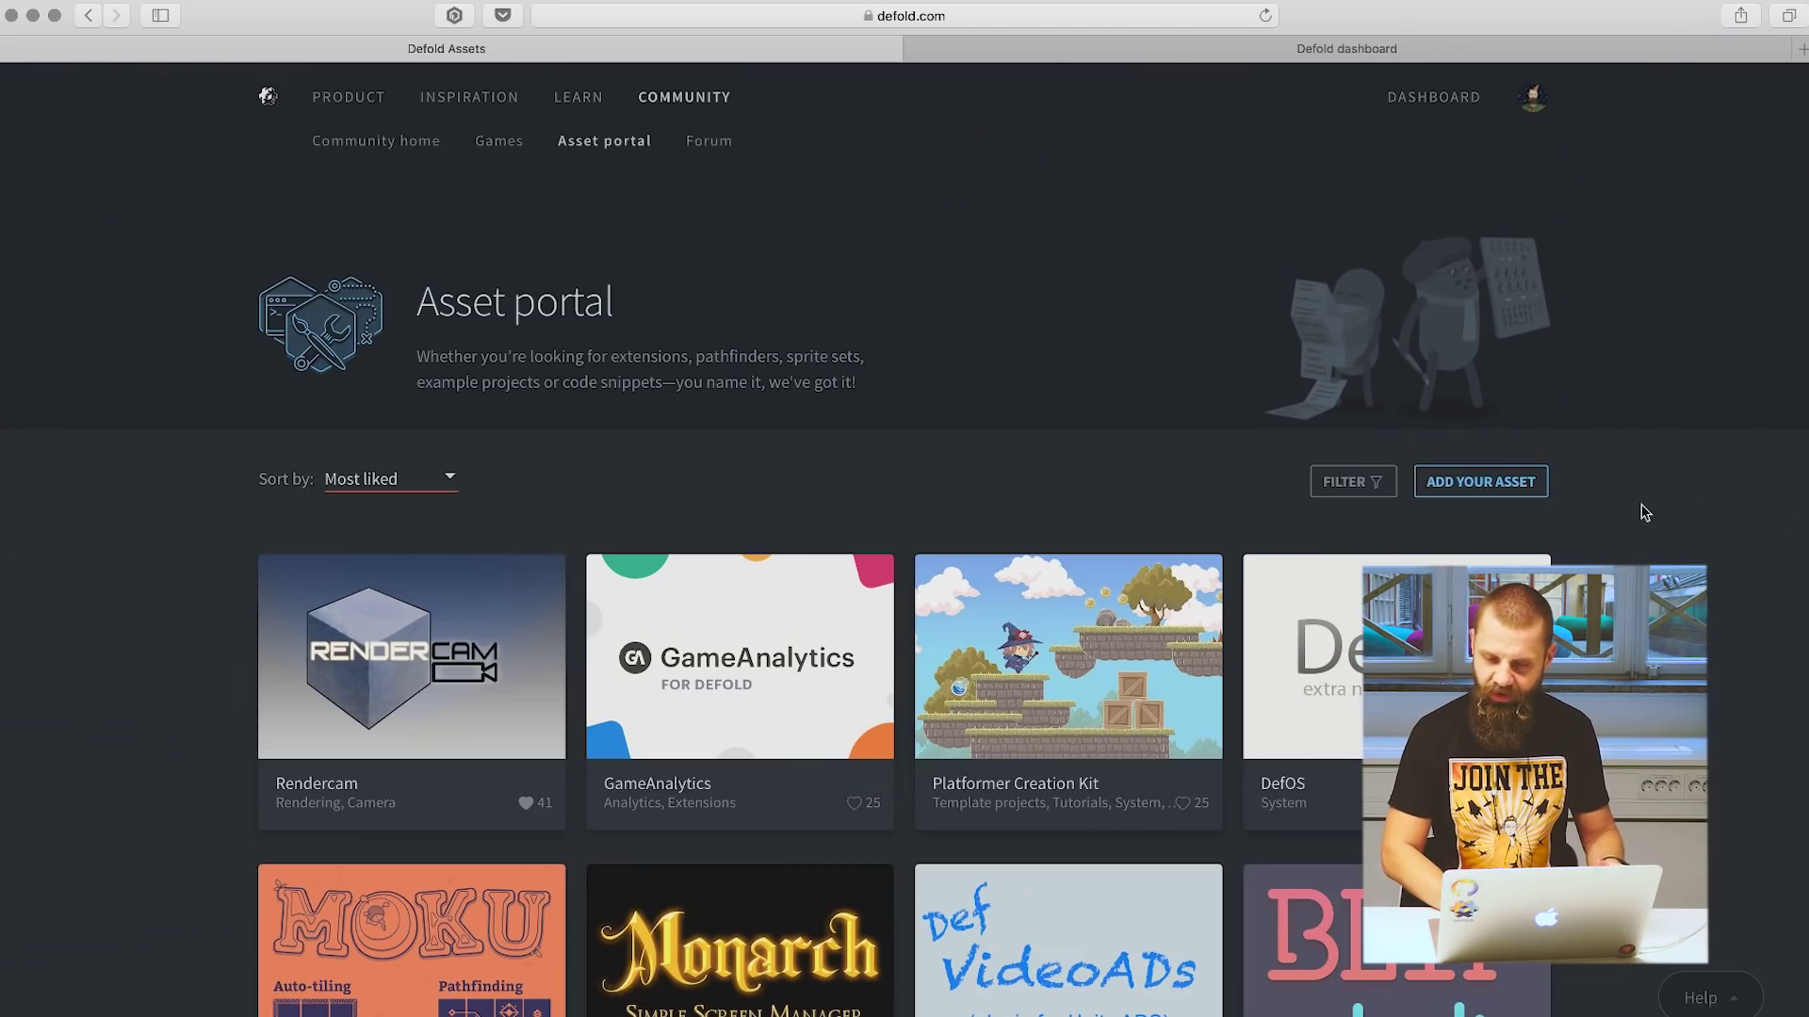
Find the Platypus asset in the Defold Asset portal, open its page, and copy its library URL.
scroll(1648, 512, "down", 5)
scroll(1644, 512, "down", 15)
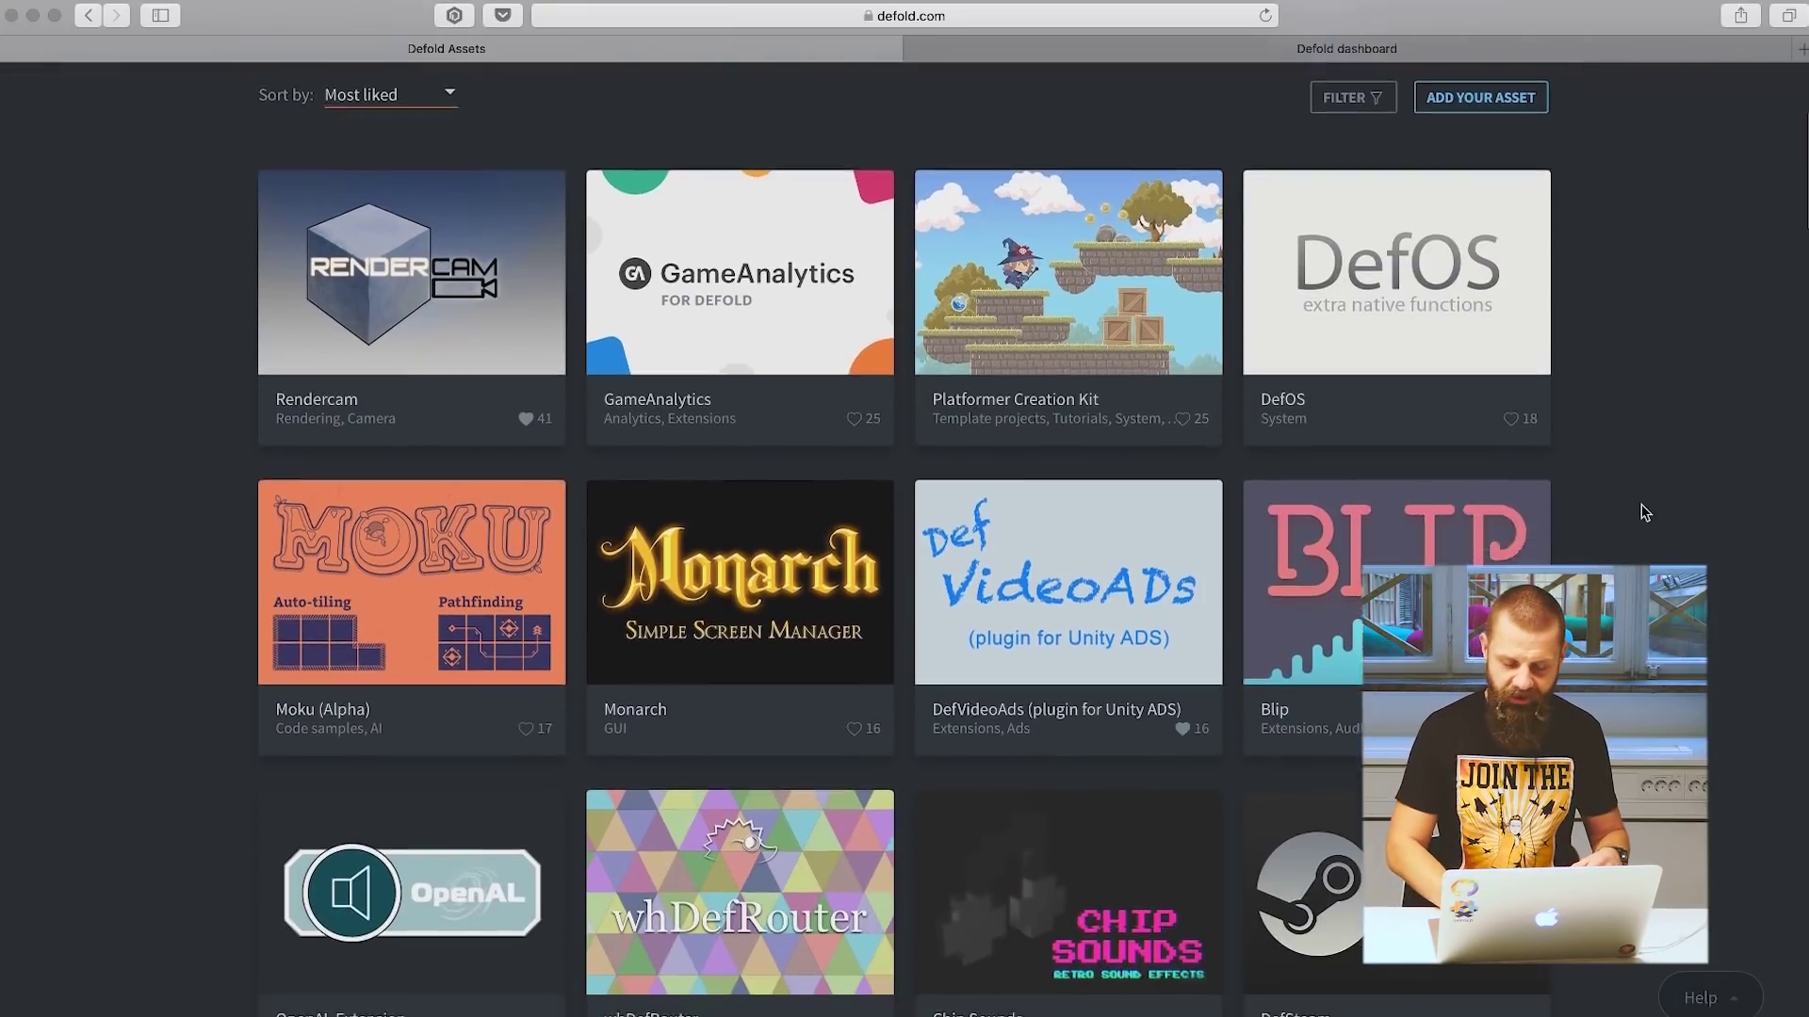
scroll(1644, 512, "down", 12)
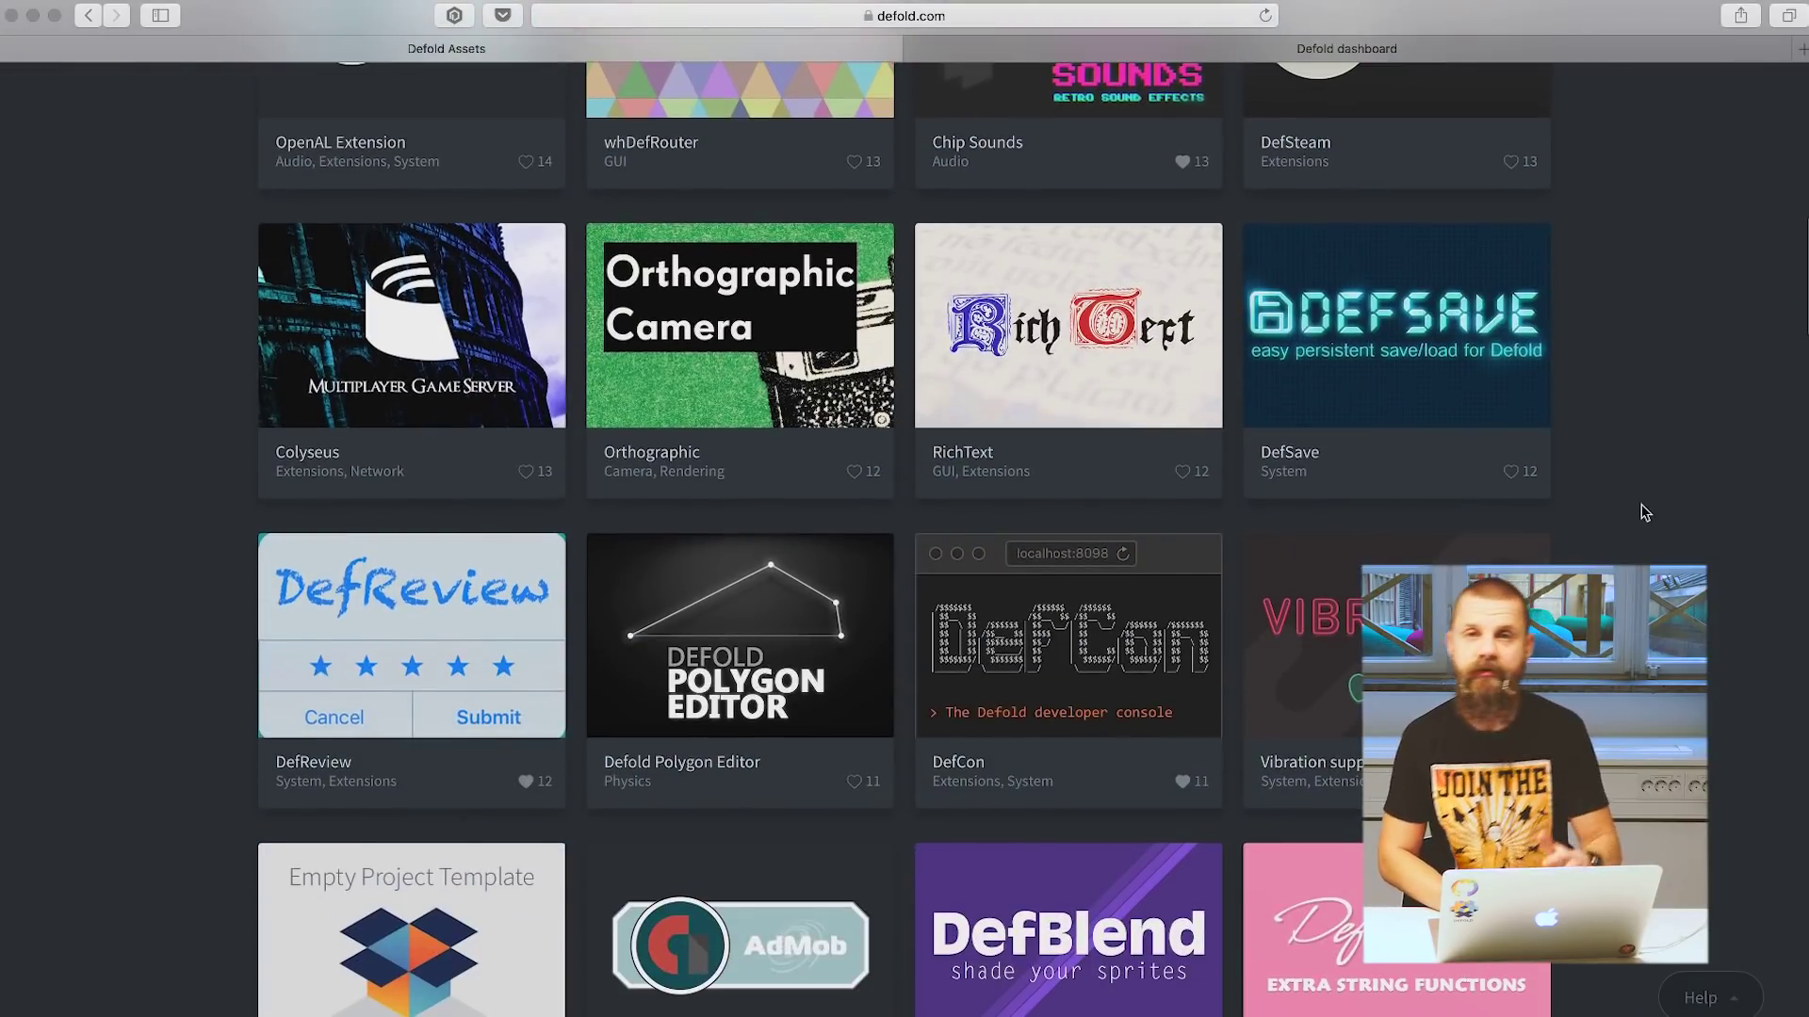
scroll(1644, 512, "down", 8)
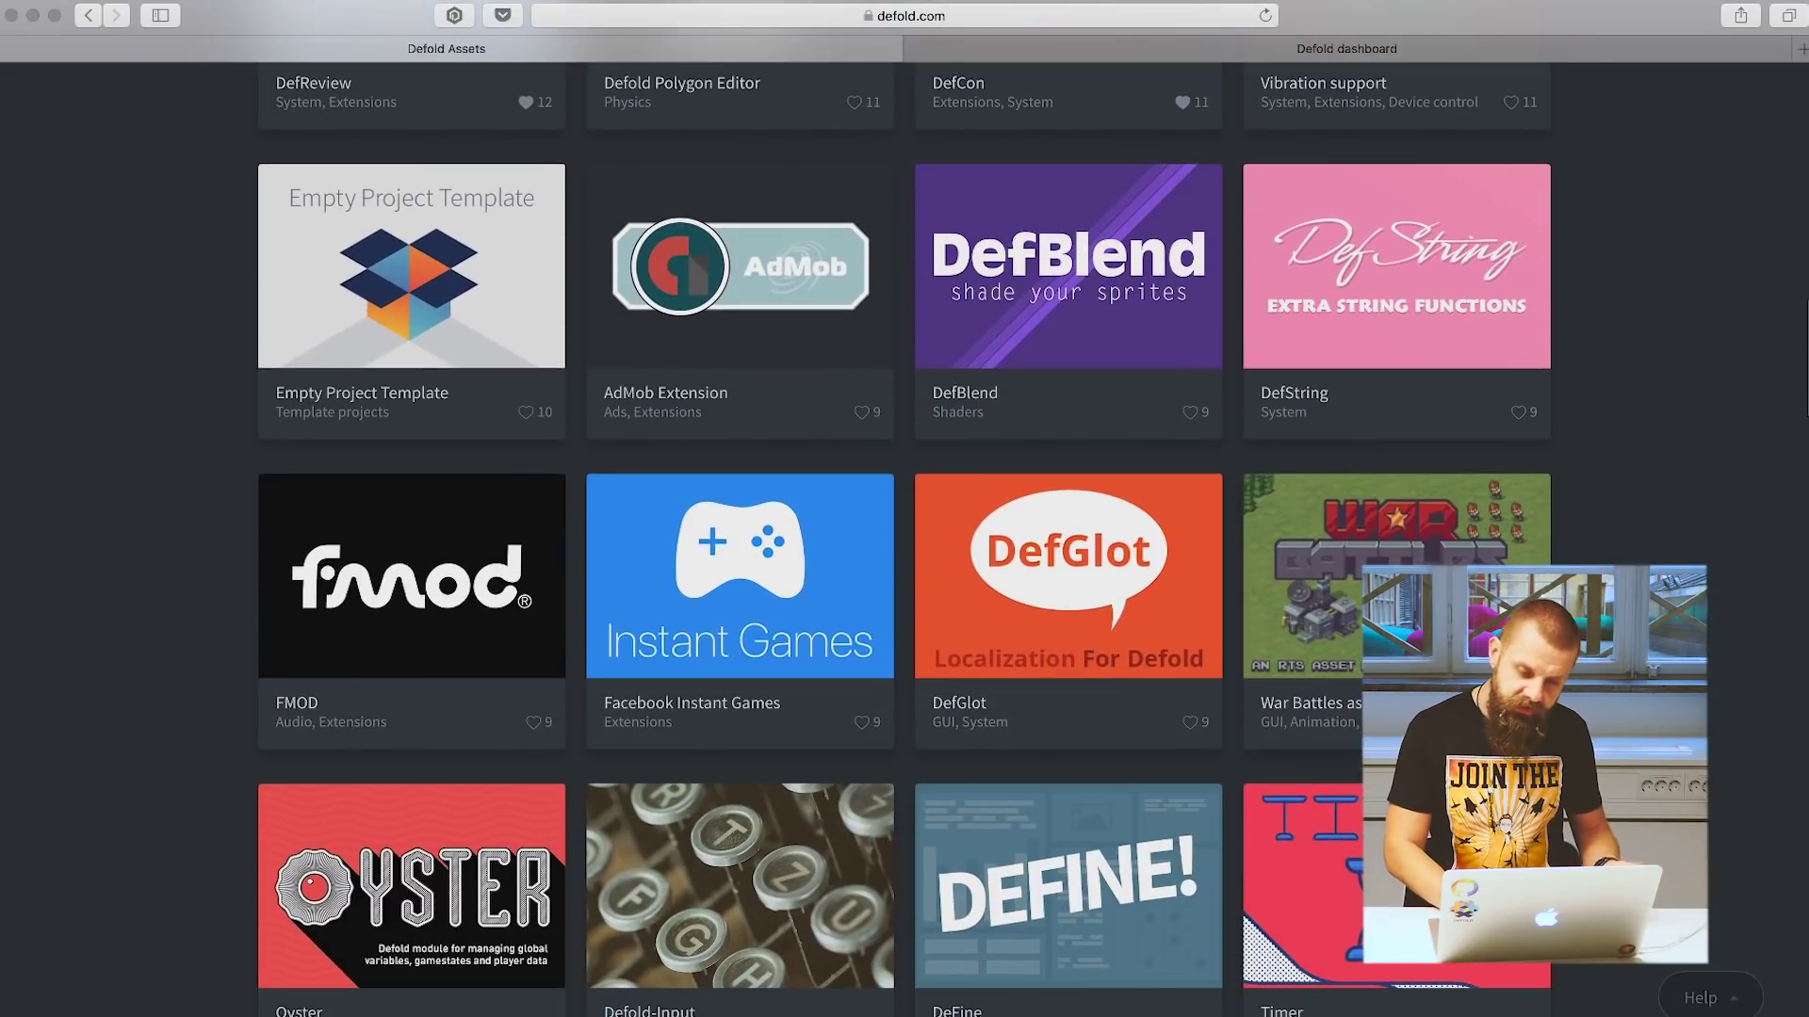
scroll(904, 527, "down", 17)
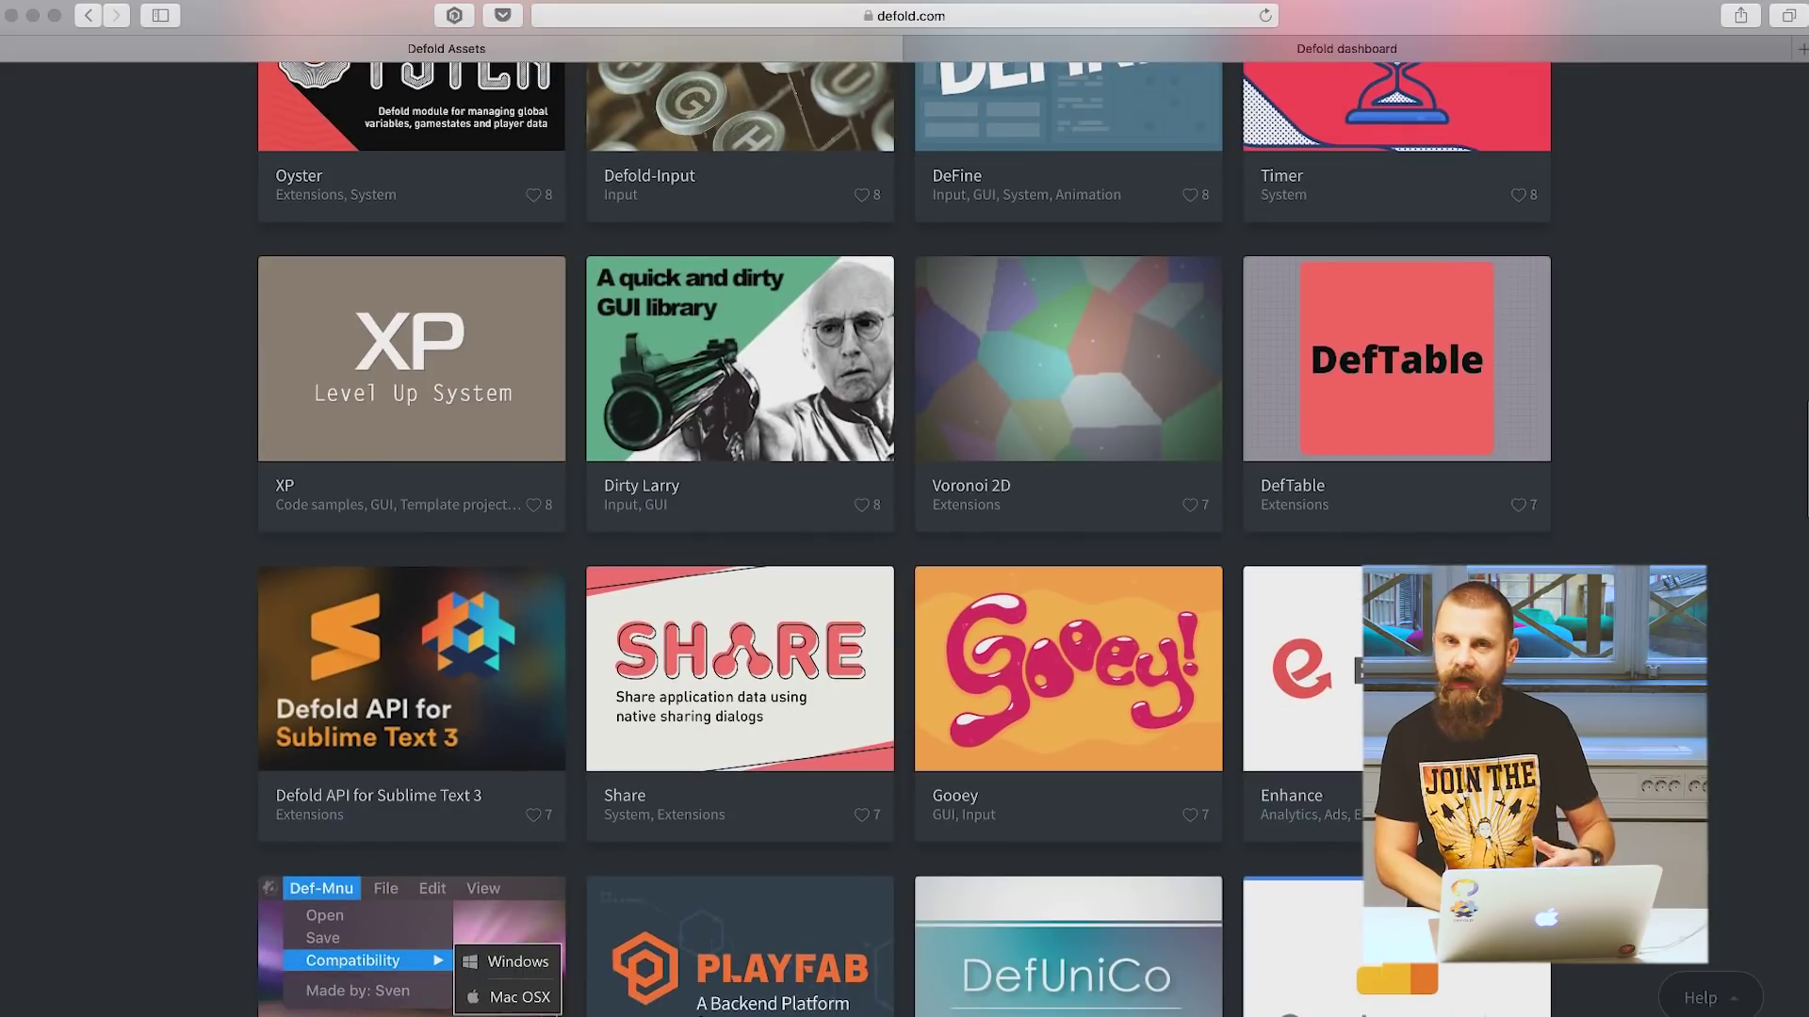
scroll(905, 527, "down", 16)
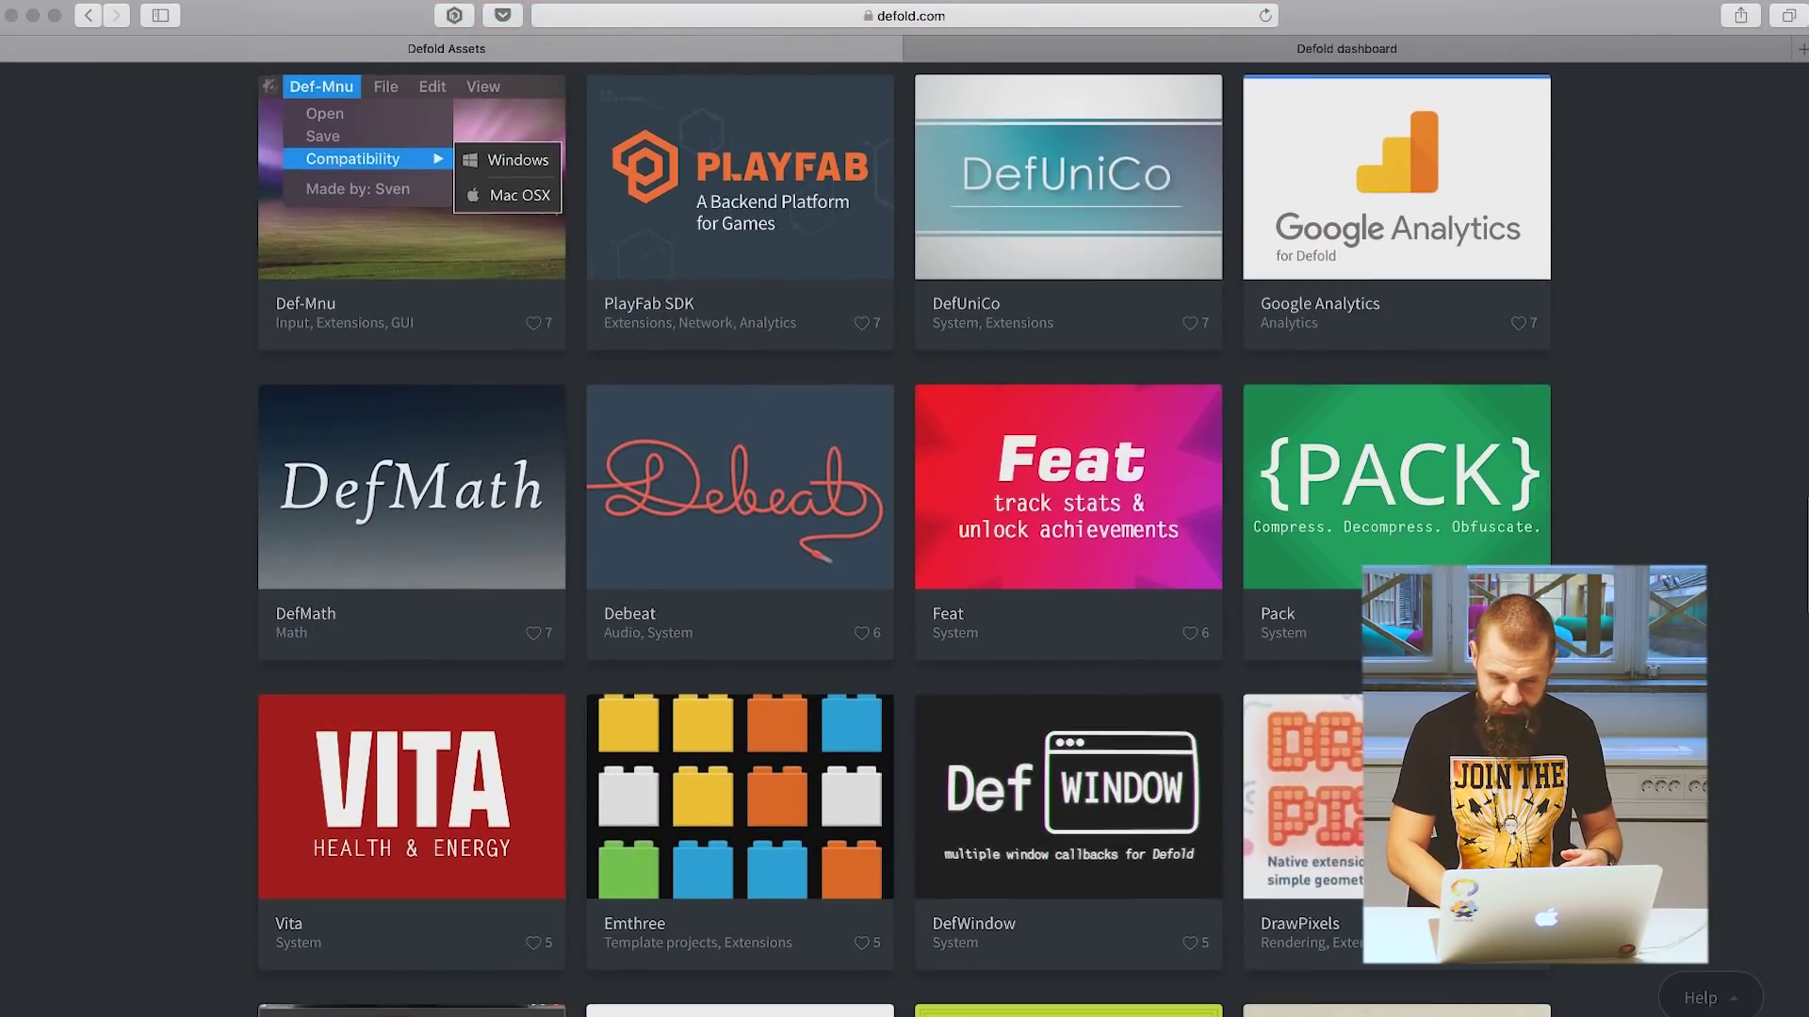
scroll(1319, 650, "down", 10)
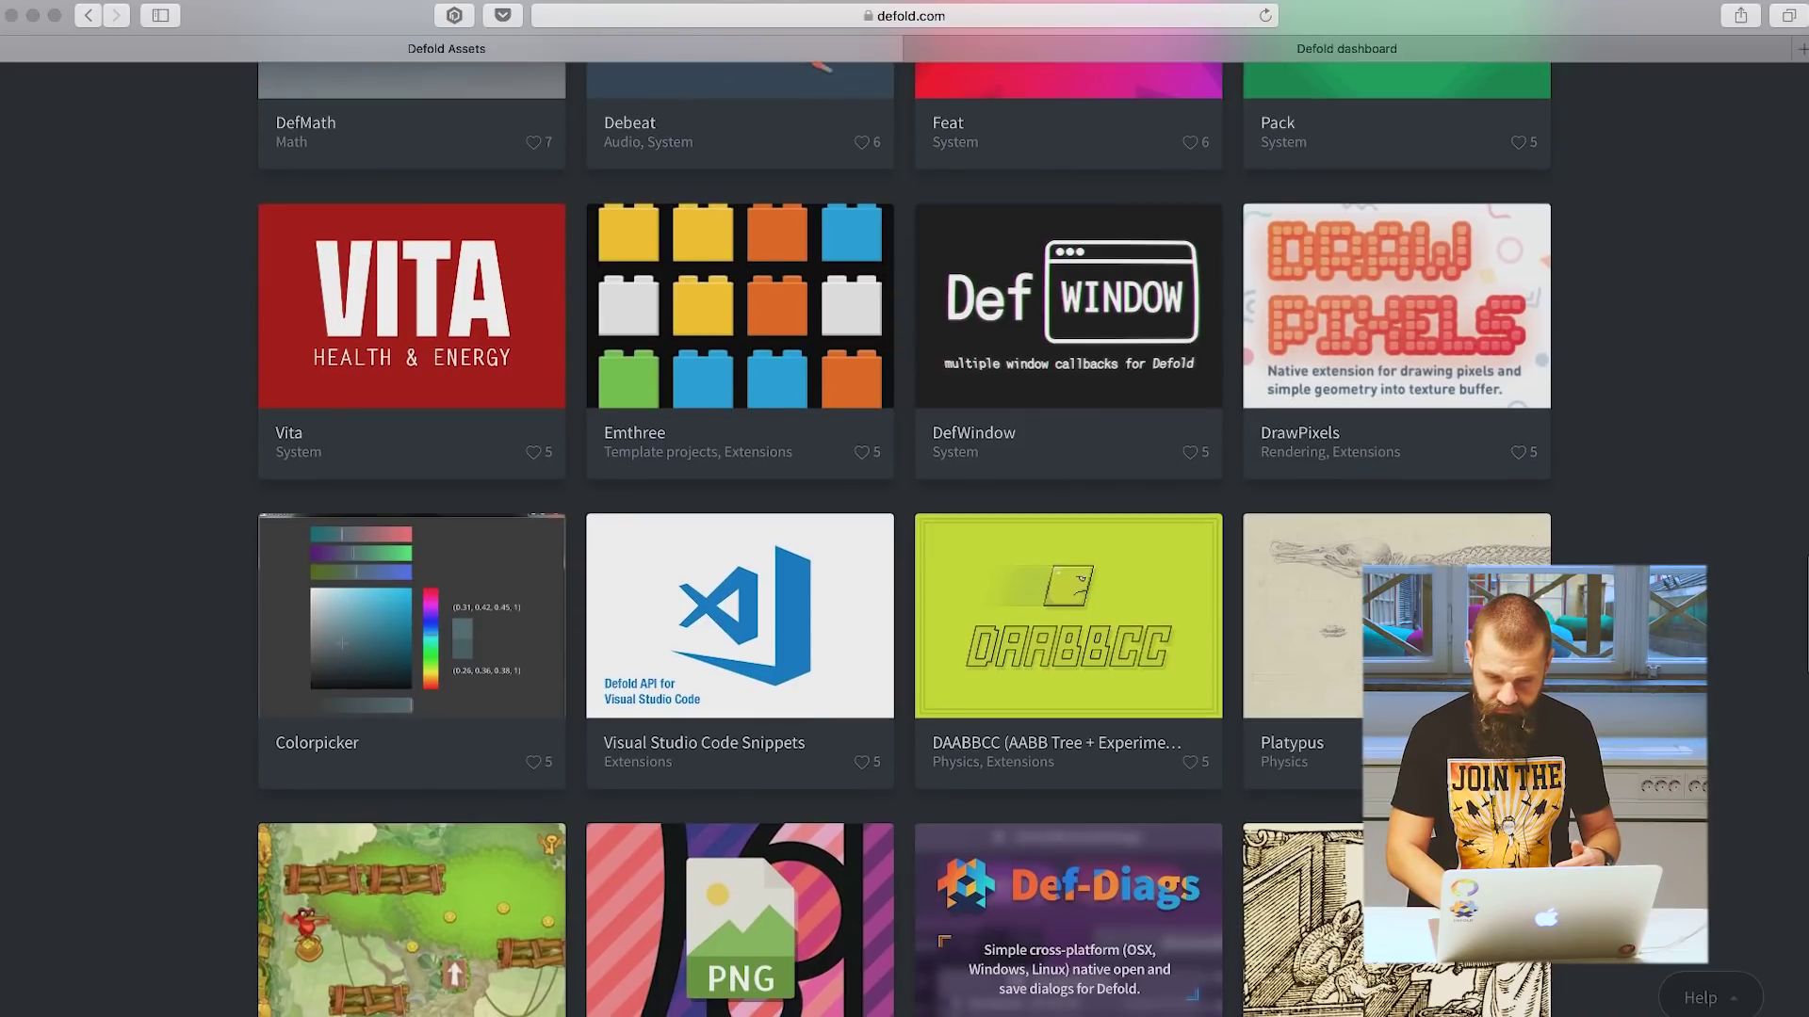
left_click(1297, 751)
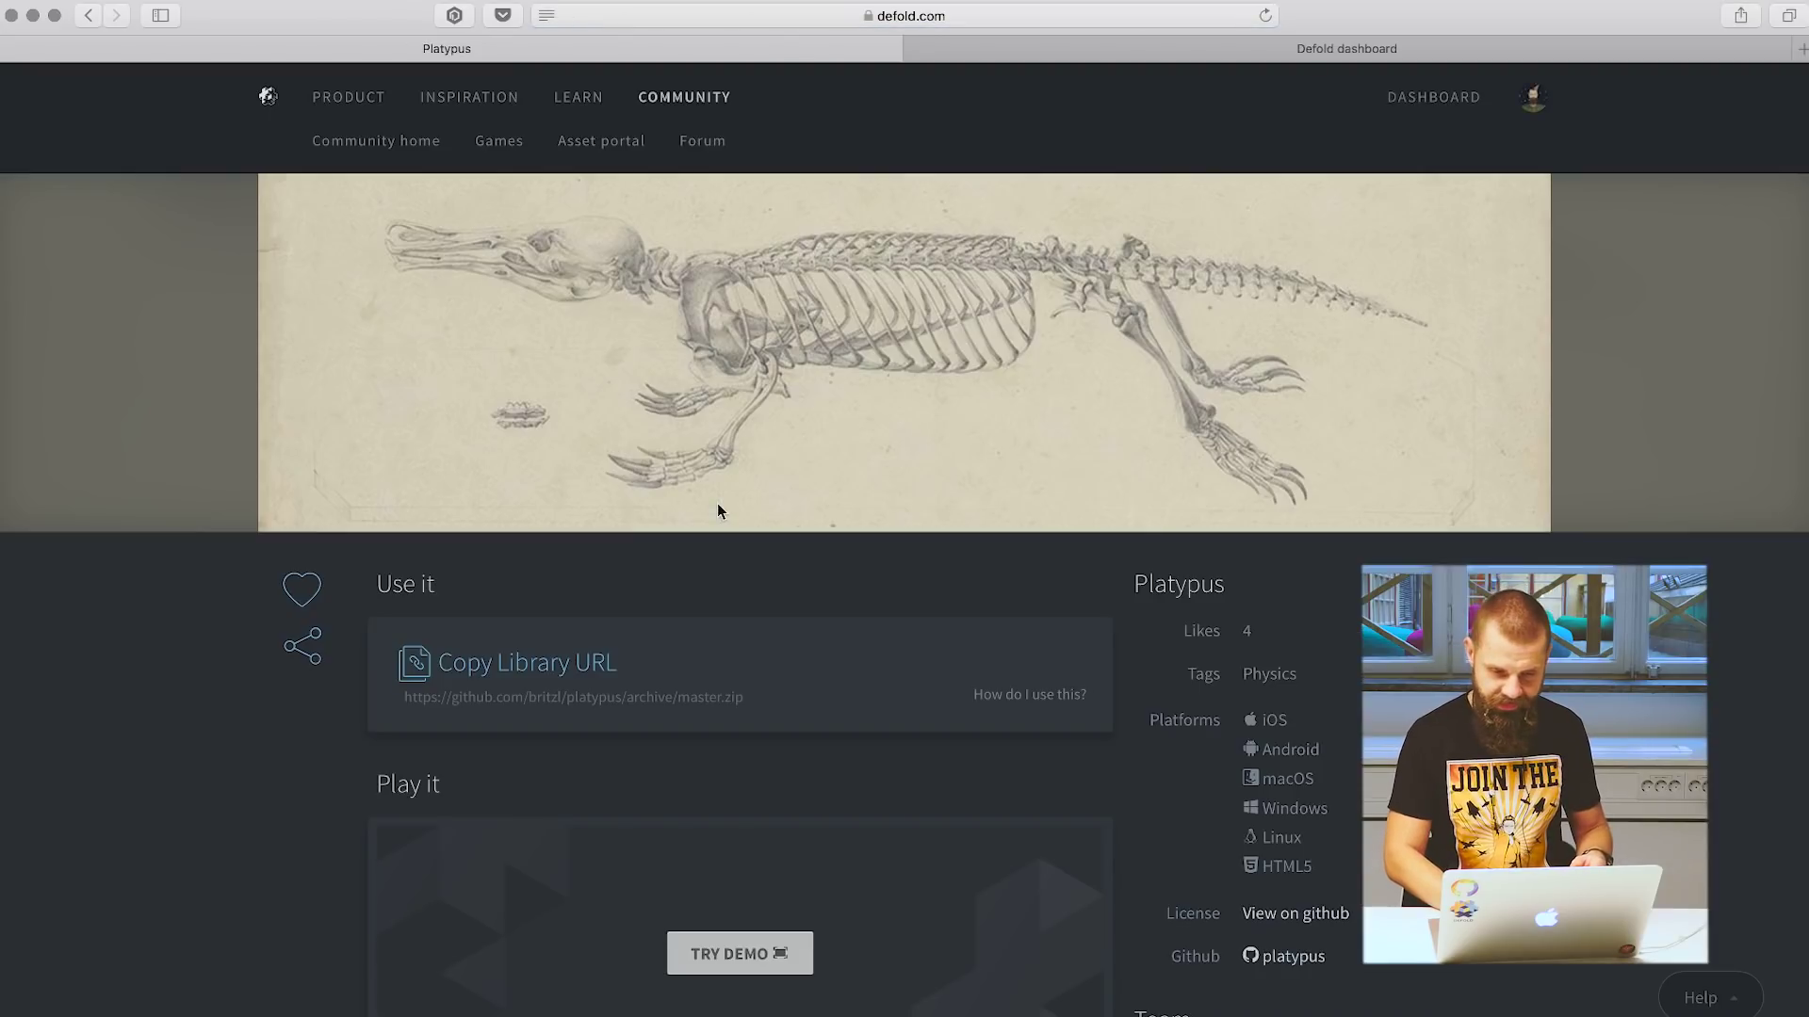
left_click(551, 665)
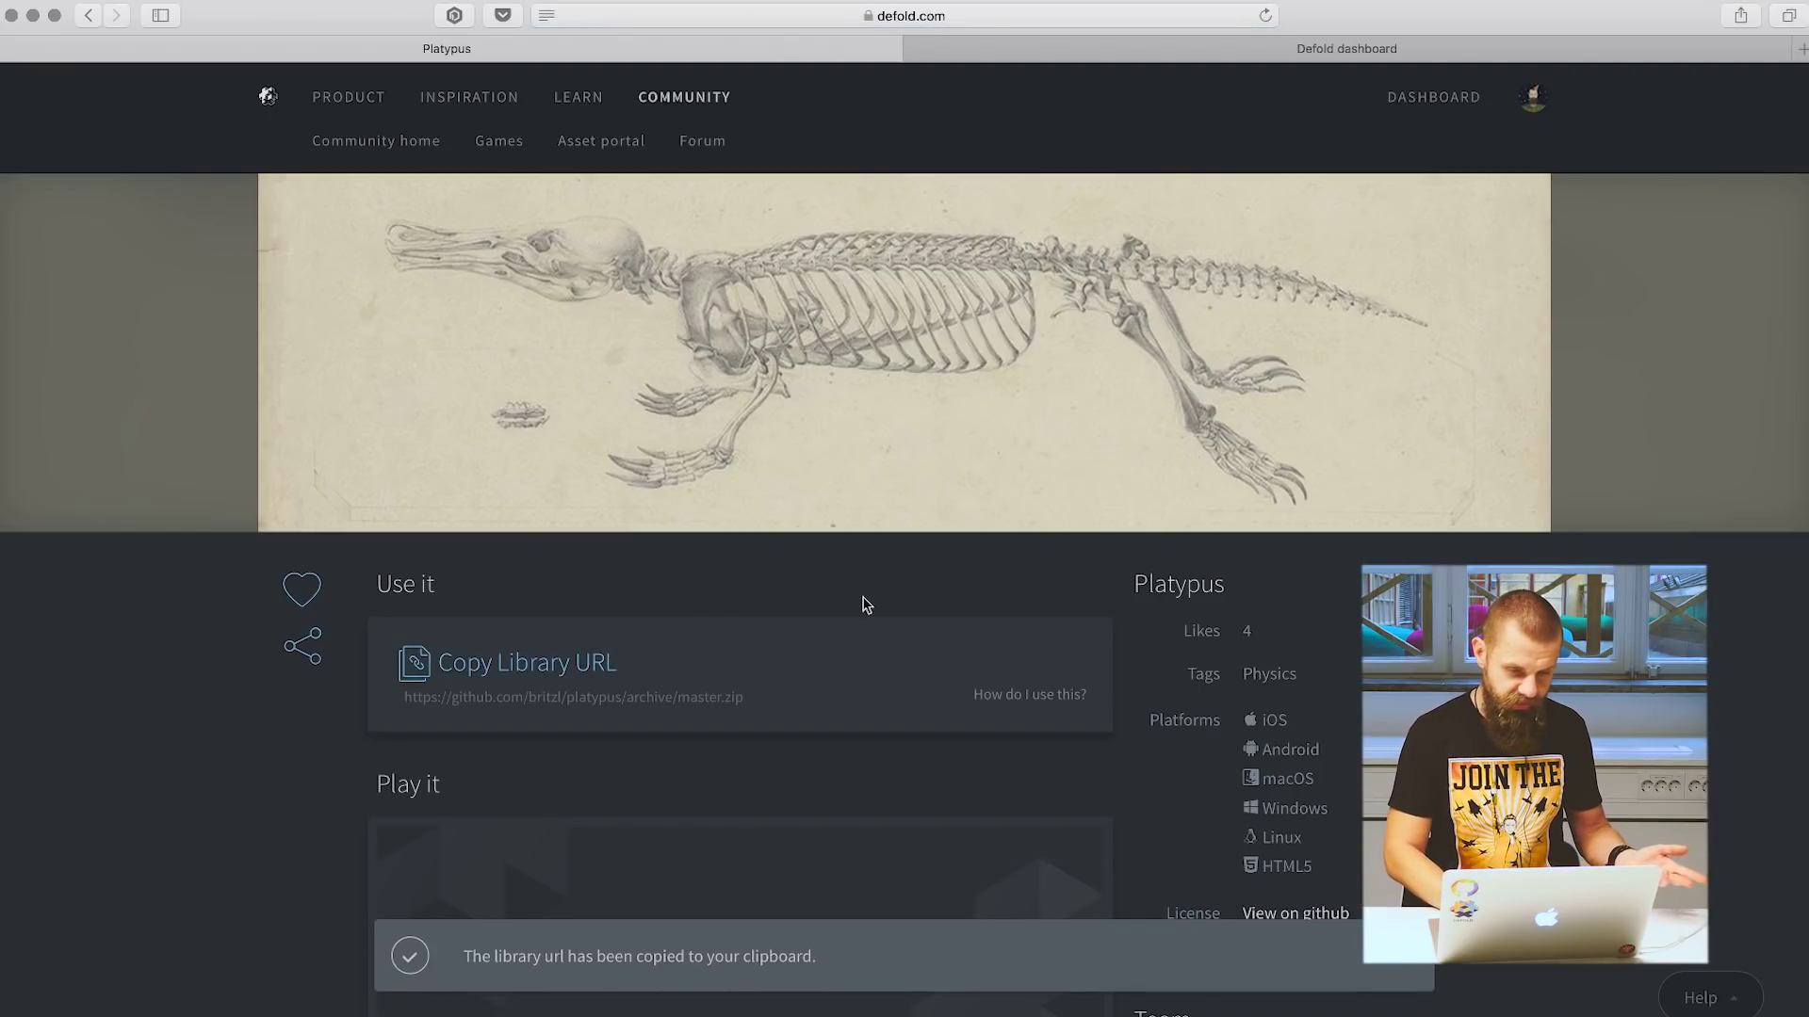
Switch to the Defold editor and add the copied Platypus master.zip library URL as a dependency in game.project.
key("super+Tab")
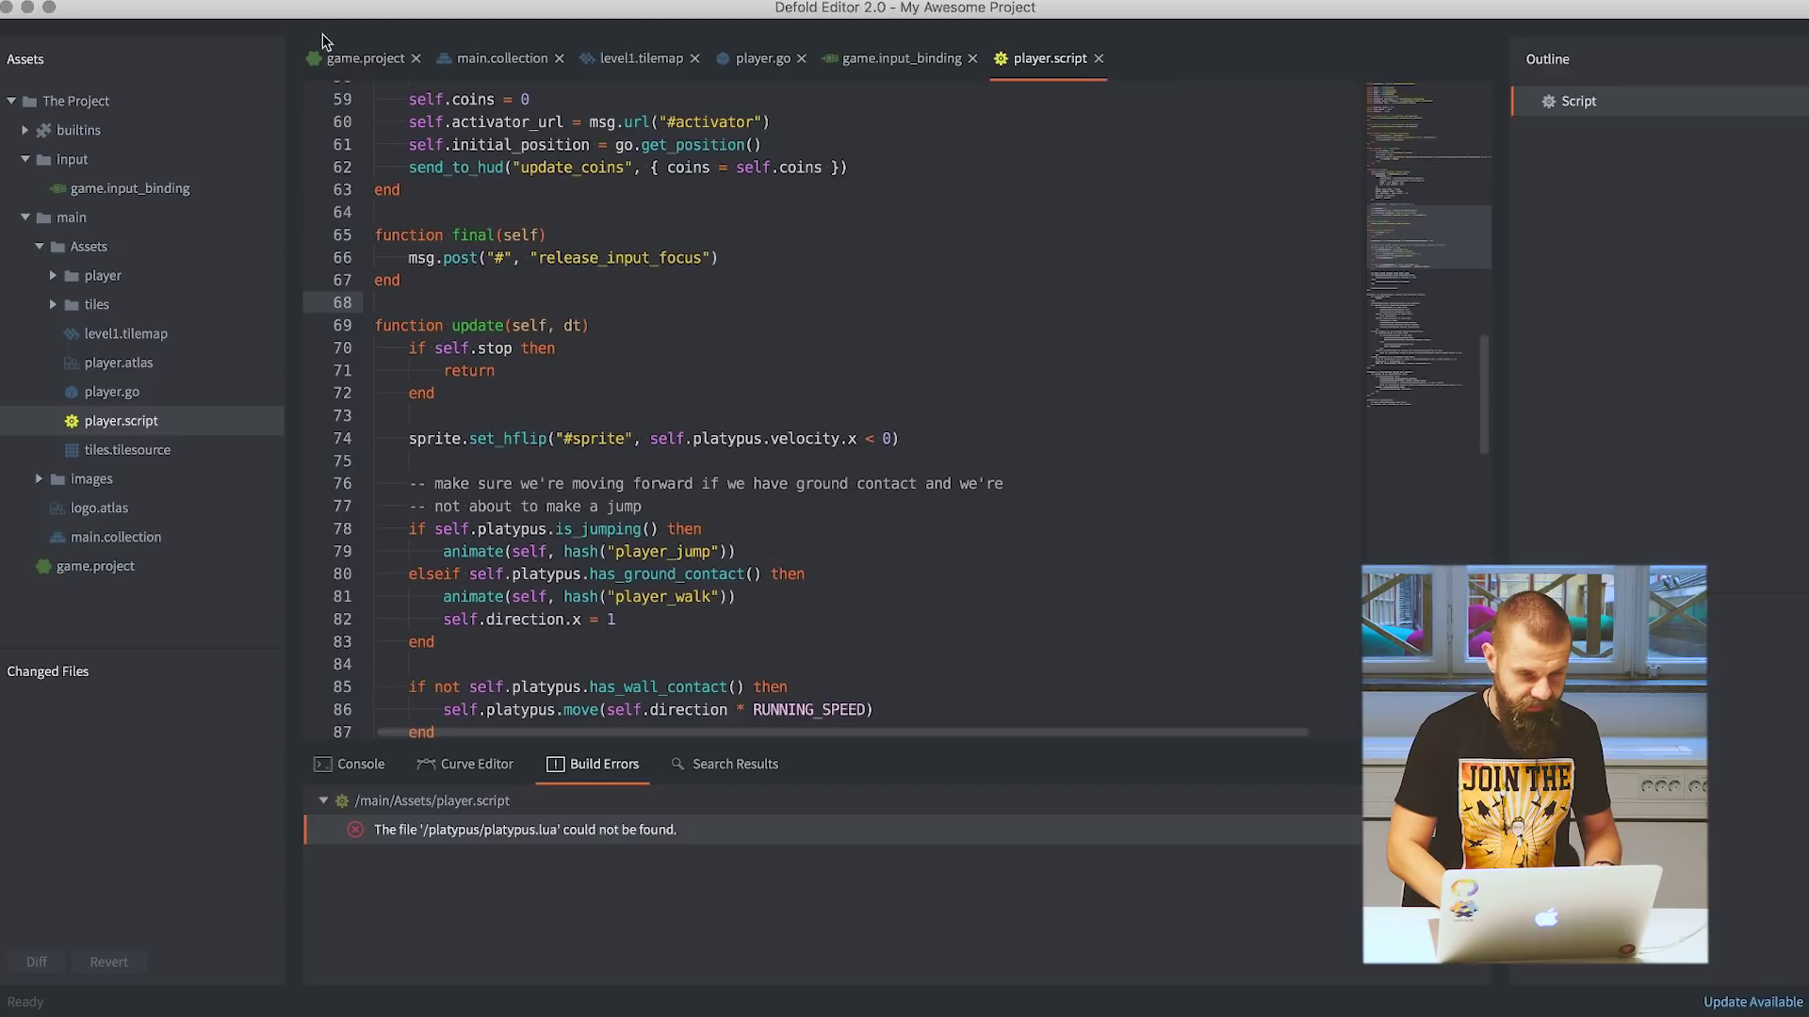
left_click(369, 59)
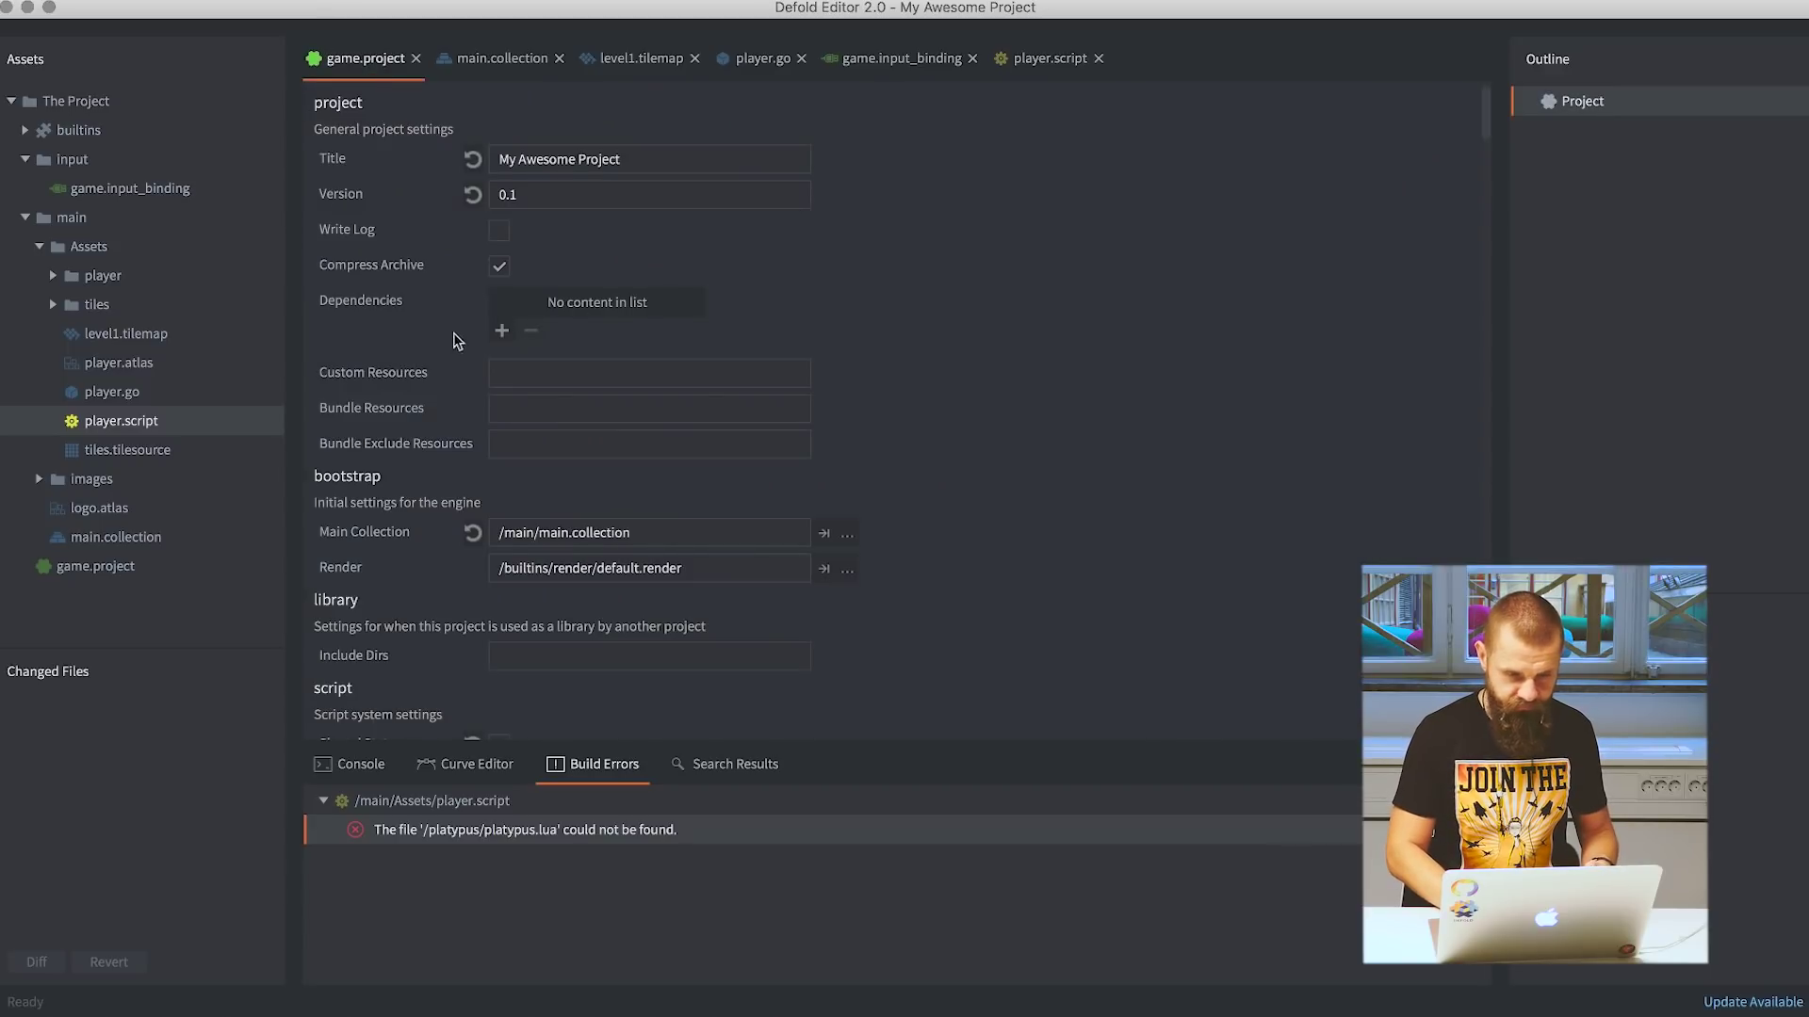
left_click(501, 330)
double_click(565, 303)
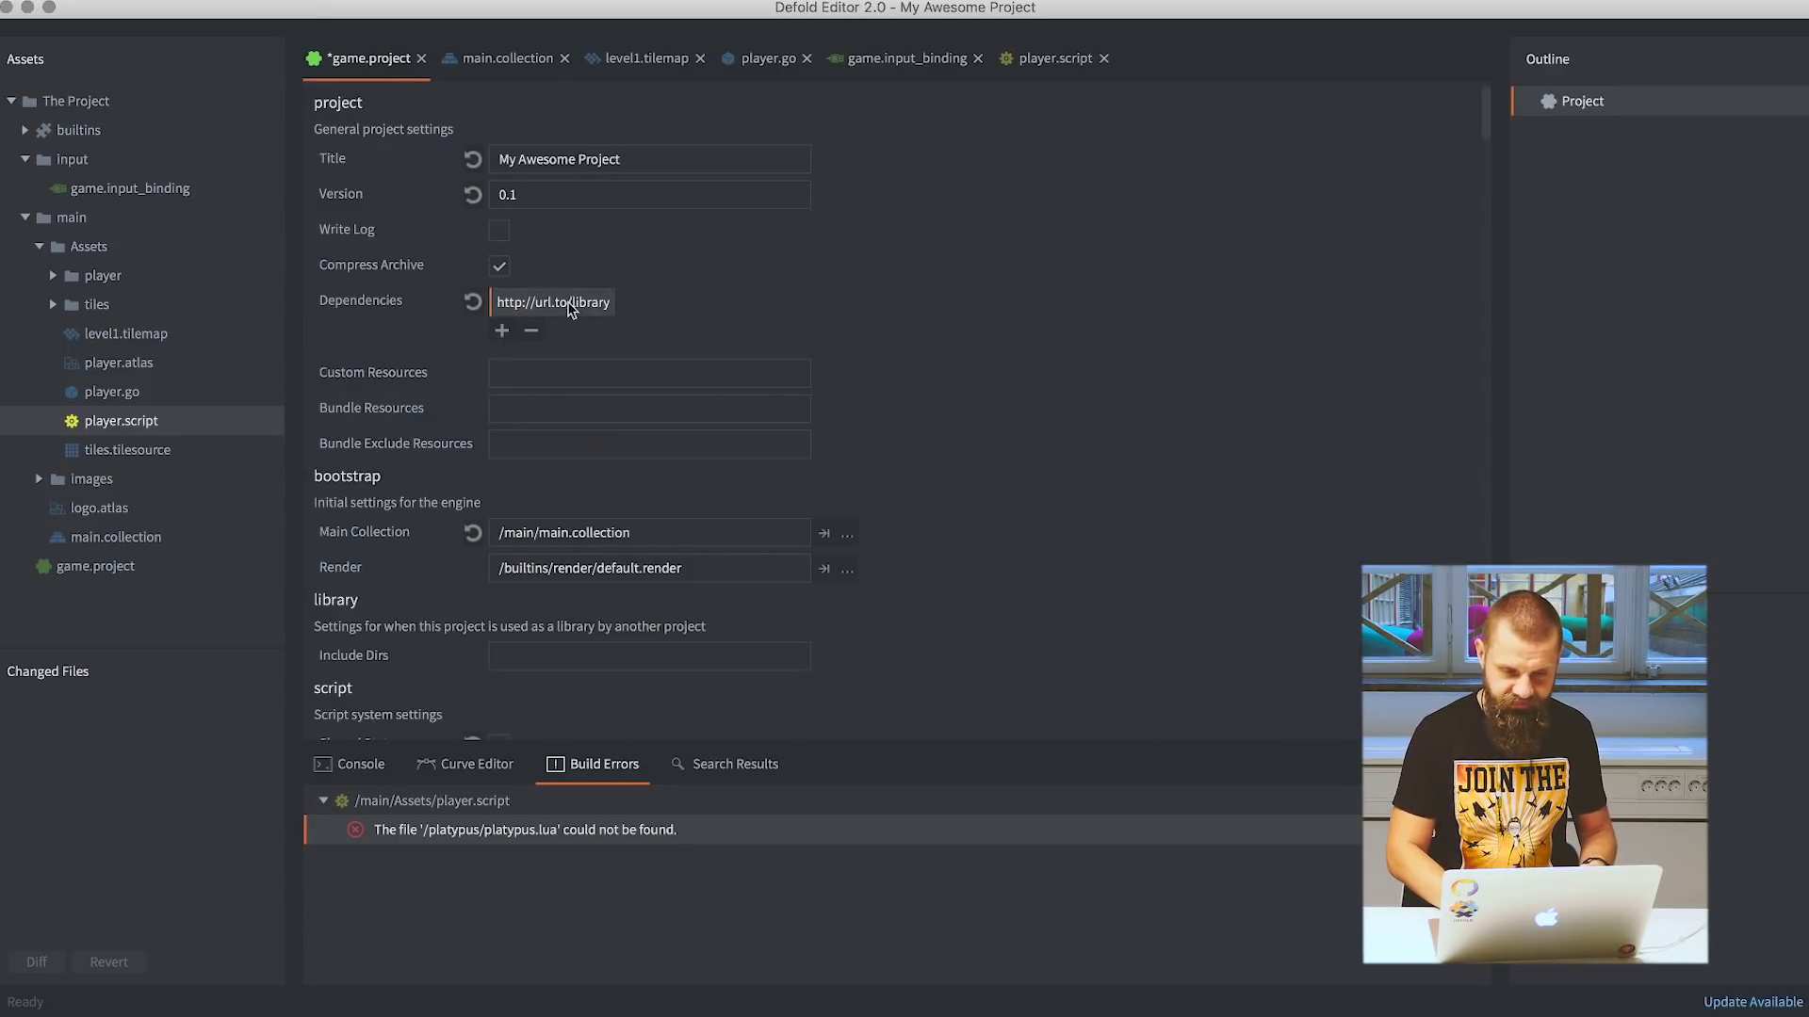
key("super+v")
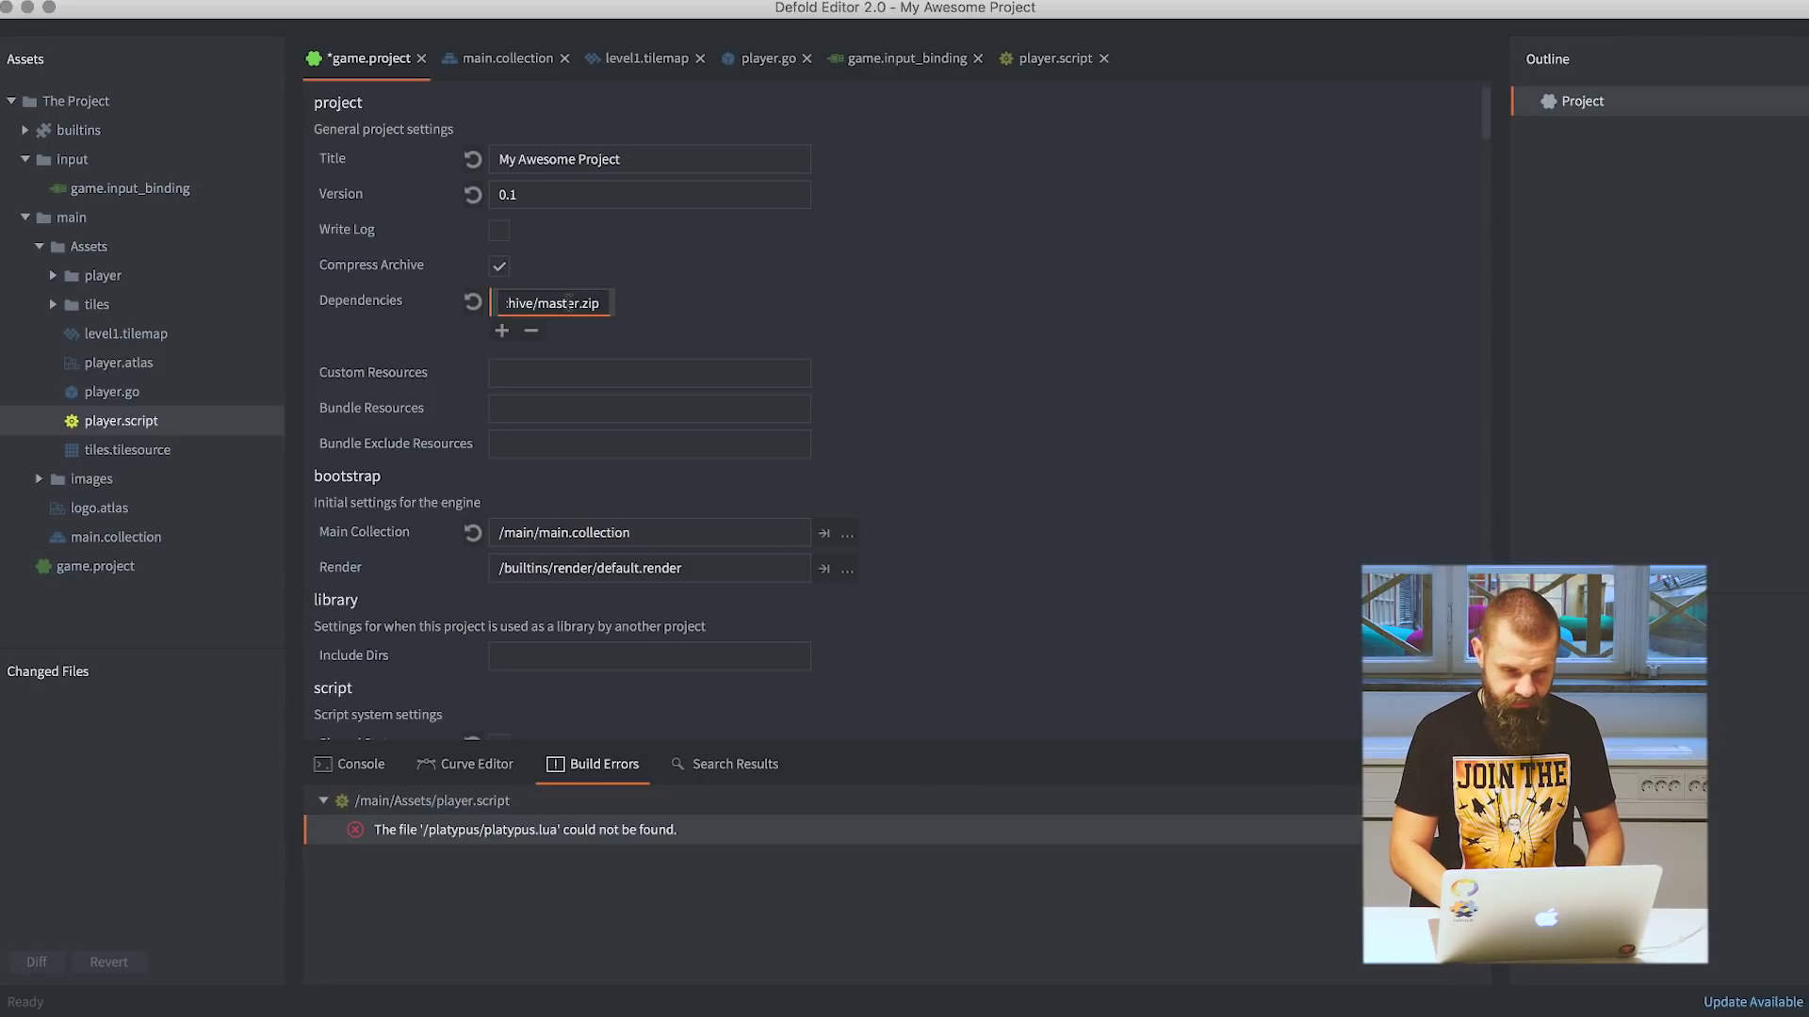
key("Return")
Switch to the browser, open the Orthographic camera asset in the Asset portal, copy its library URL, and skim its overview.
key("super+Tab")
scroll(904, 527, "down", 1)
left_click(87, 15)
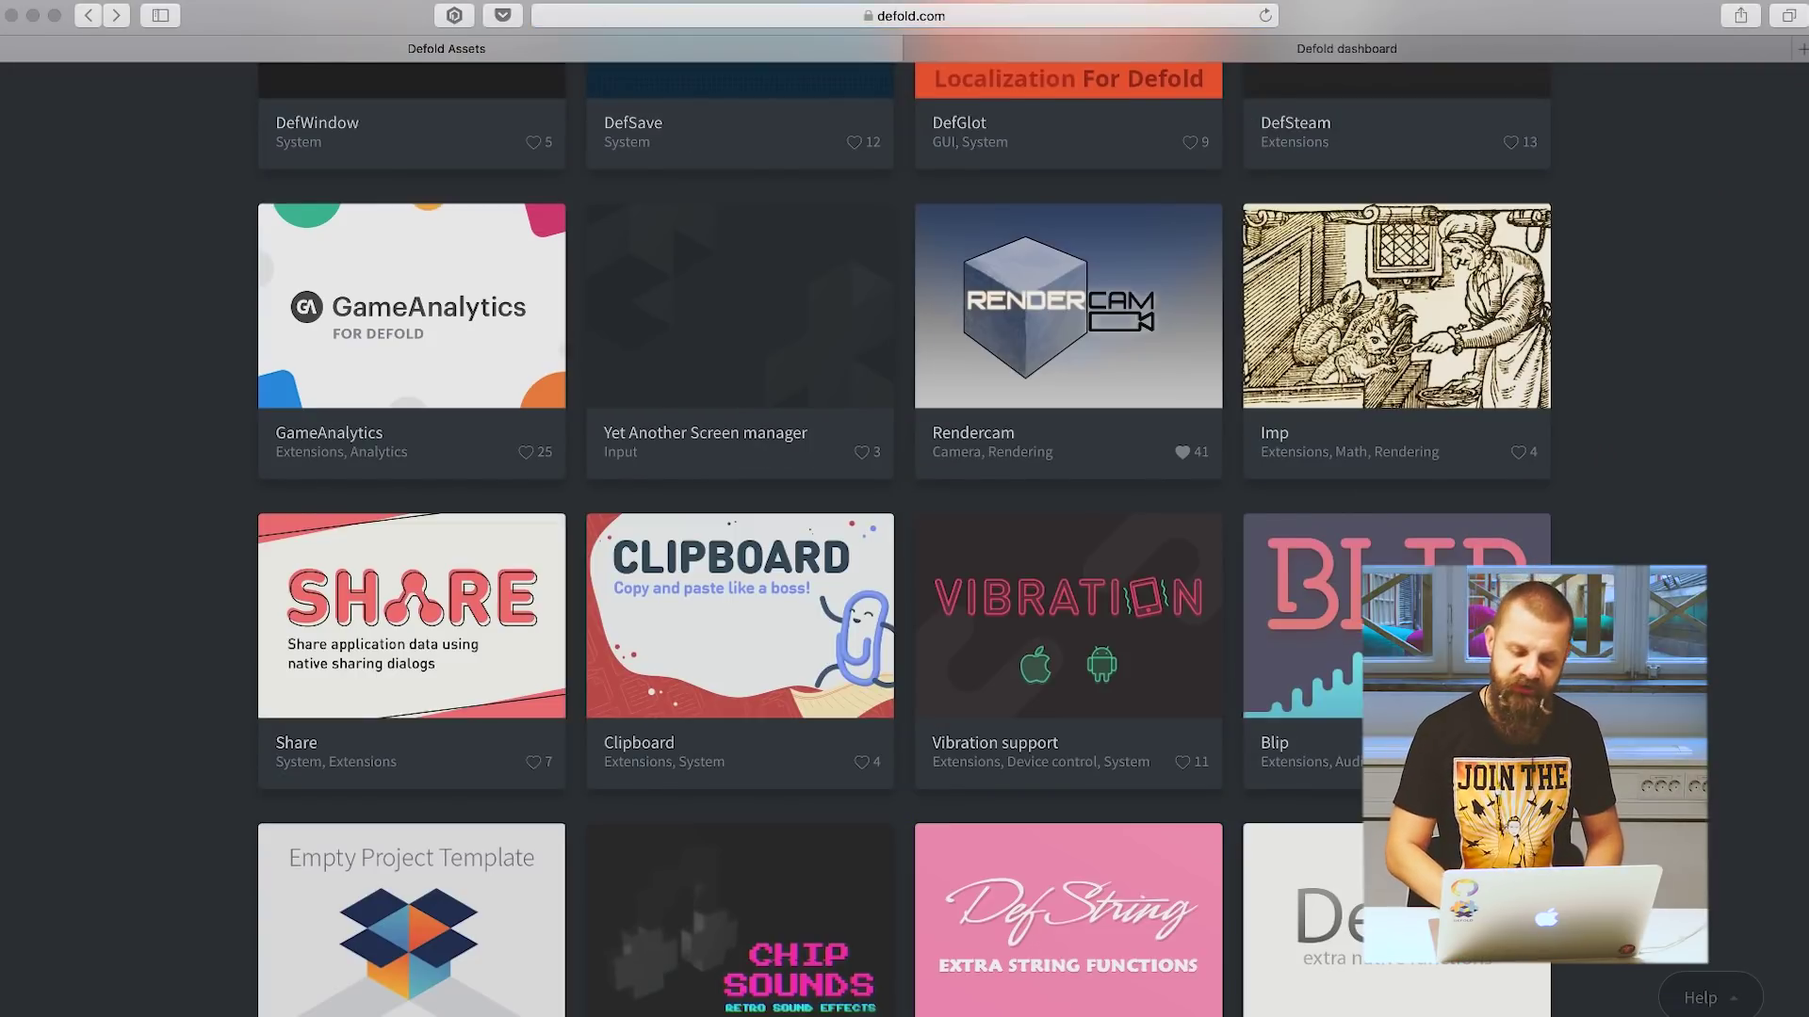
scroll(905, 537, "down", 10)
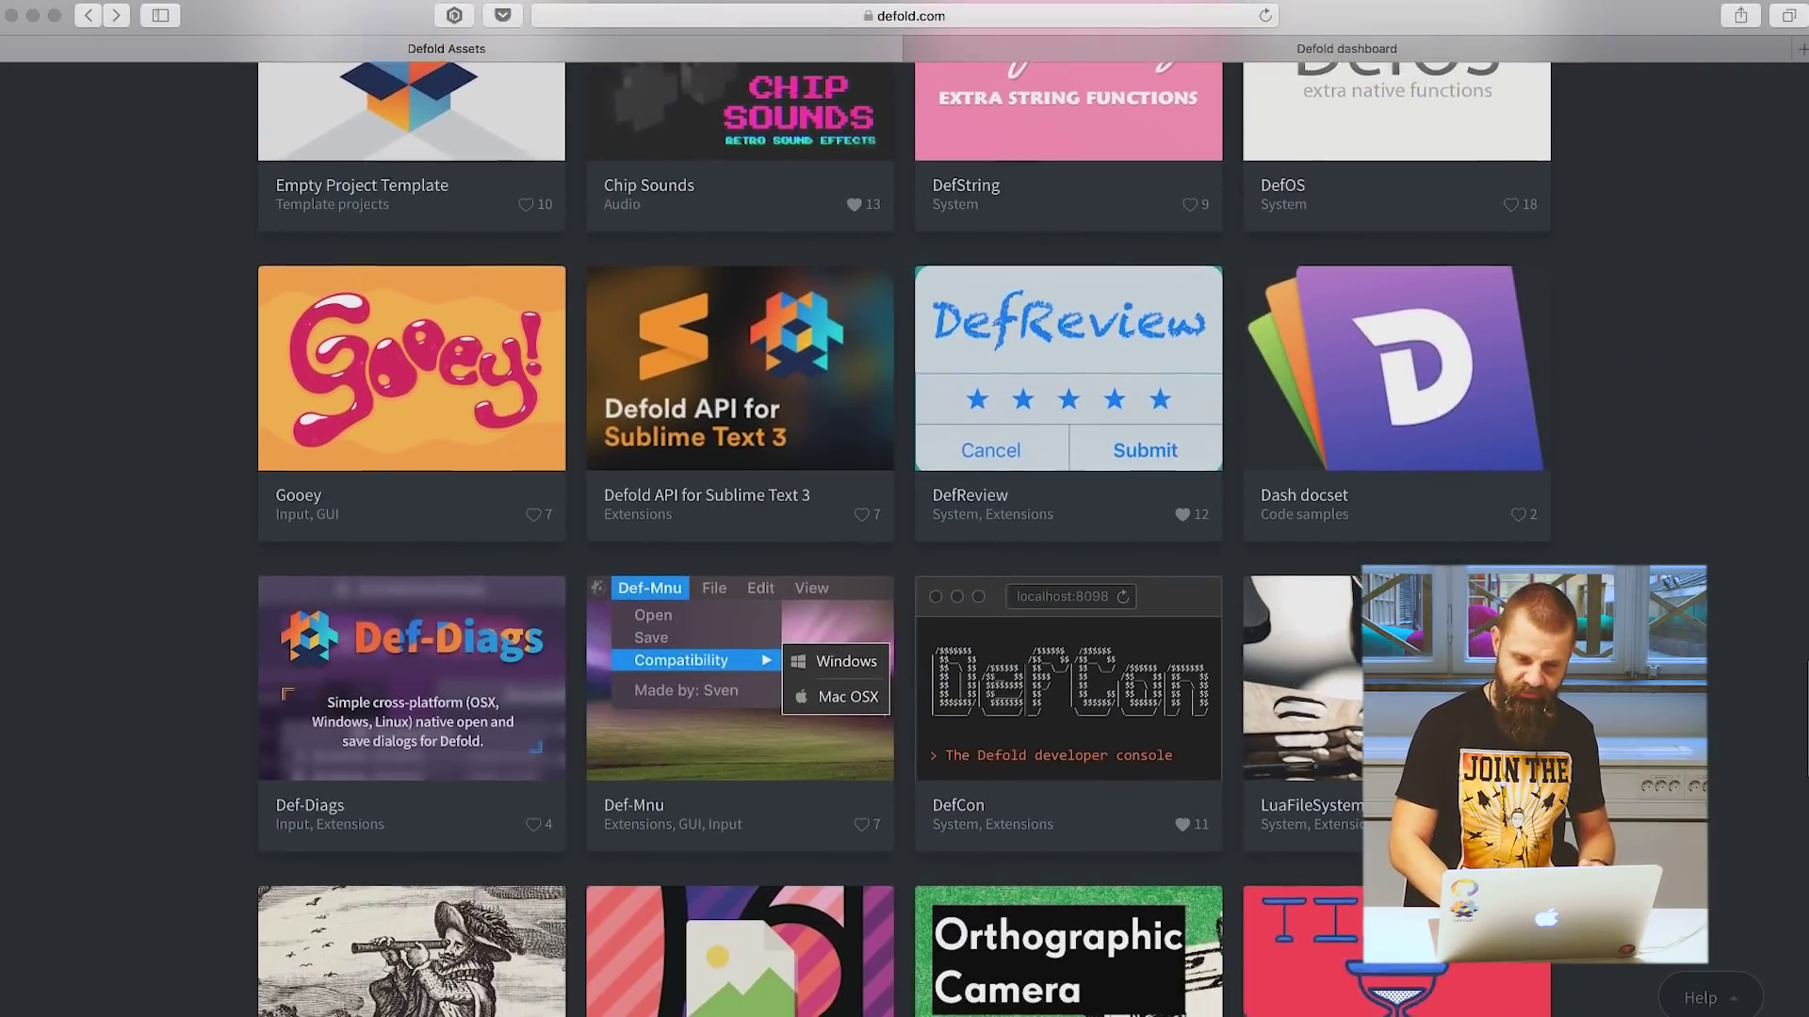
scroll(905, 537, "down", 2)
left_click(969, 1013)
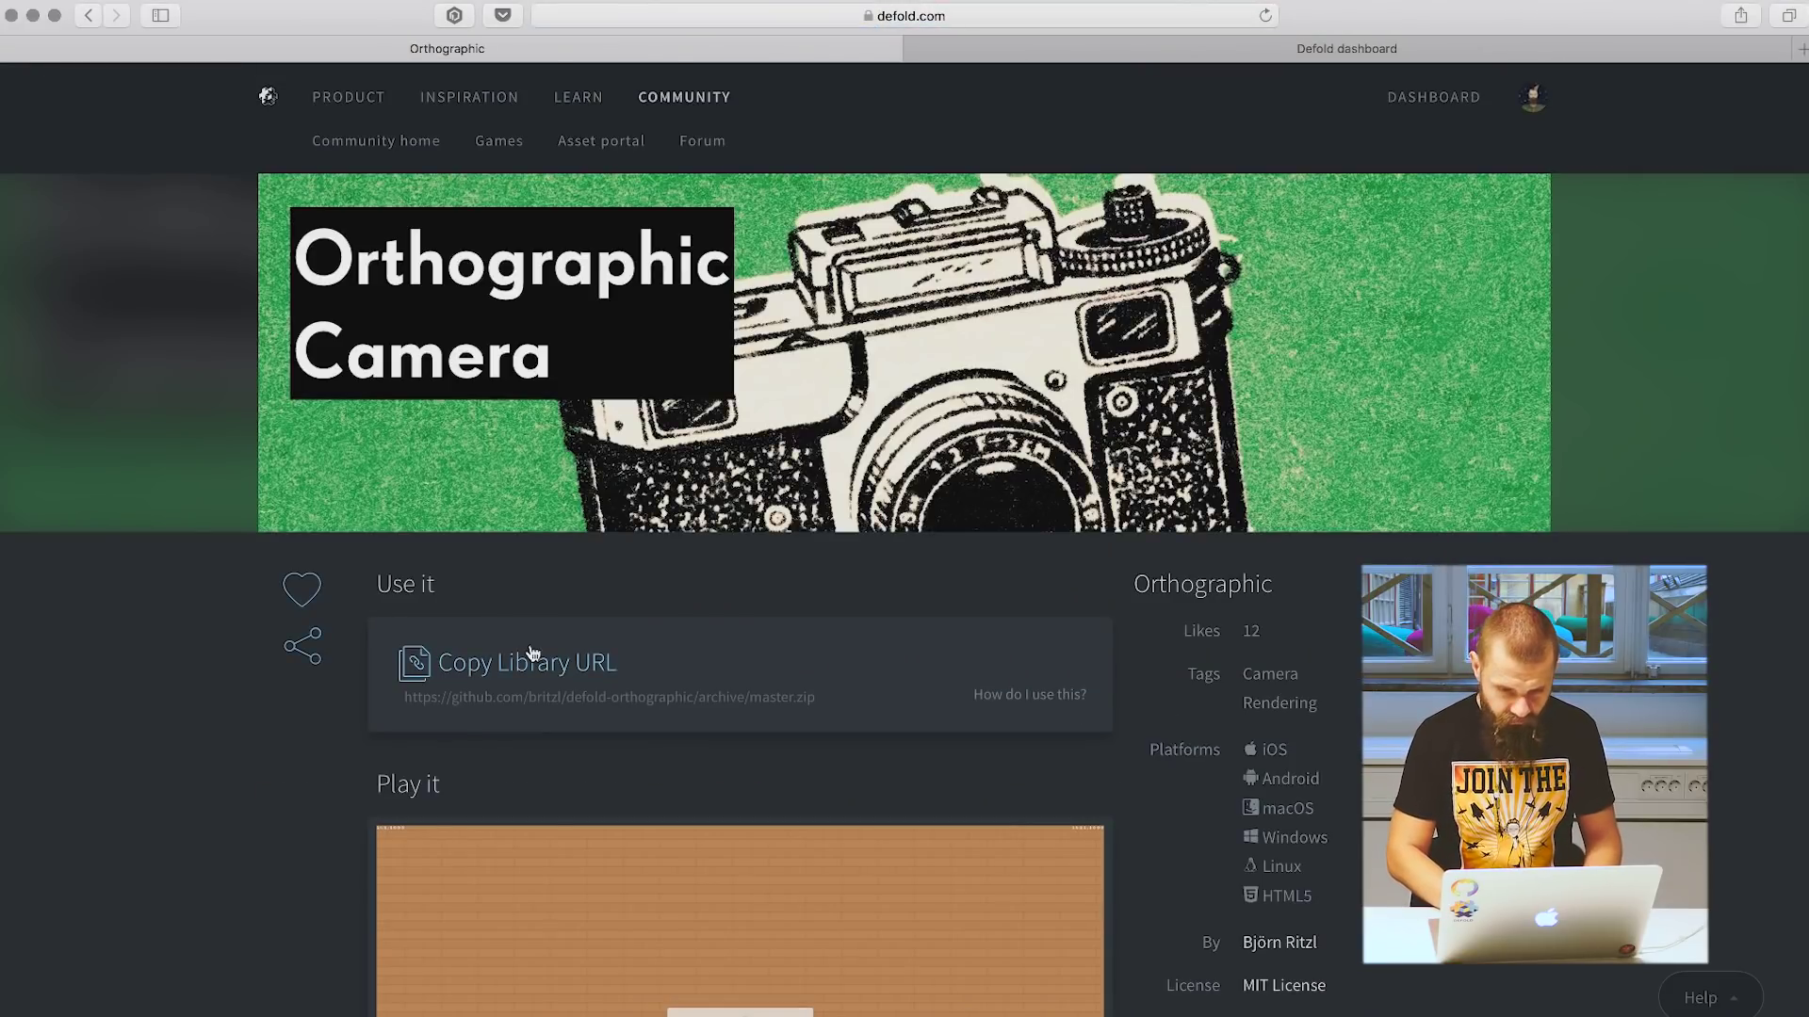
left_click(524, 669)
scroll(274, 787, "down", 14)
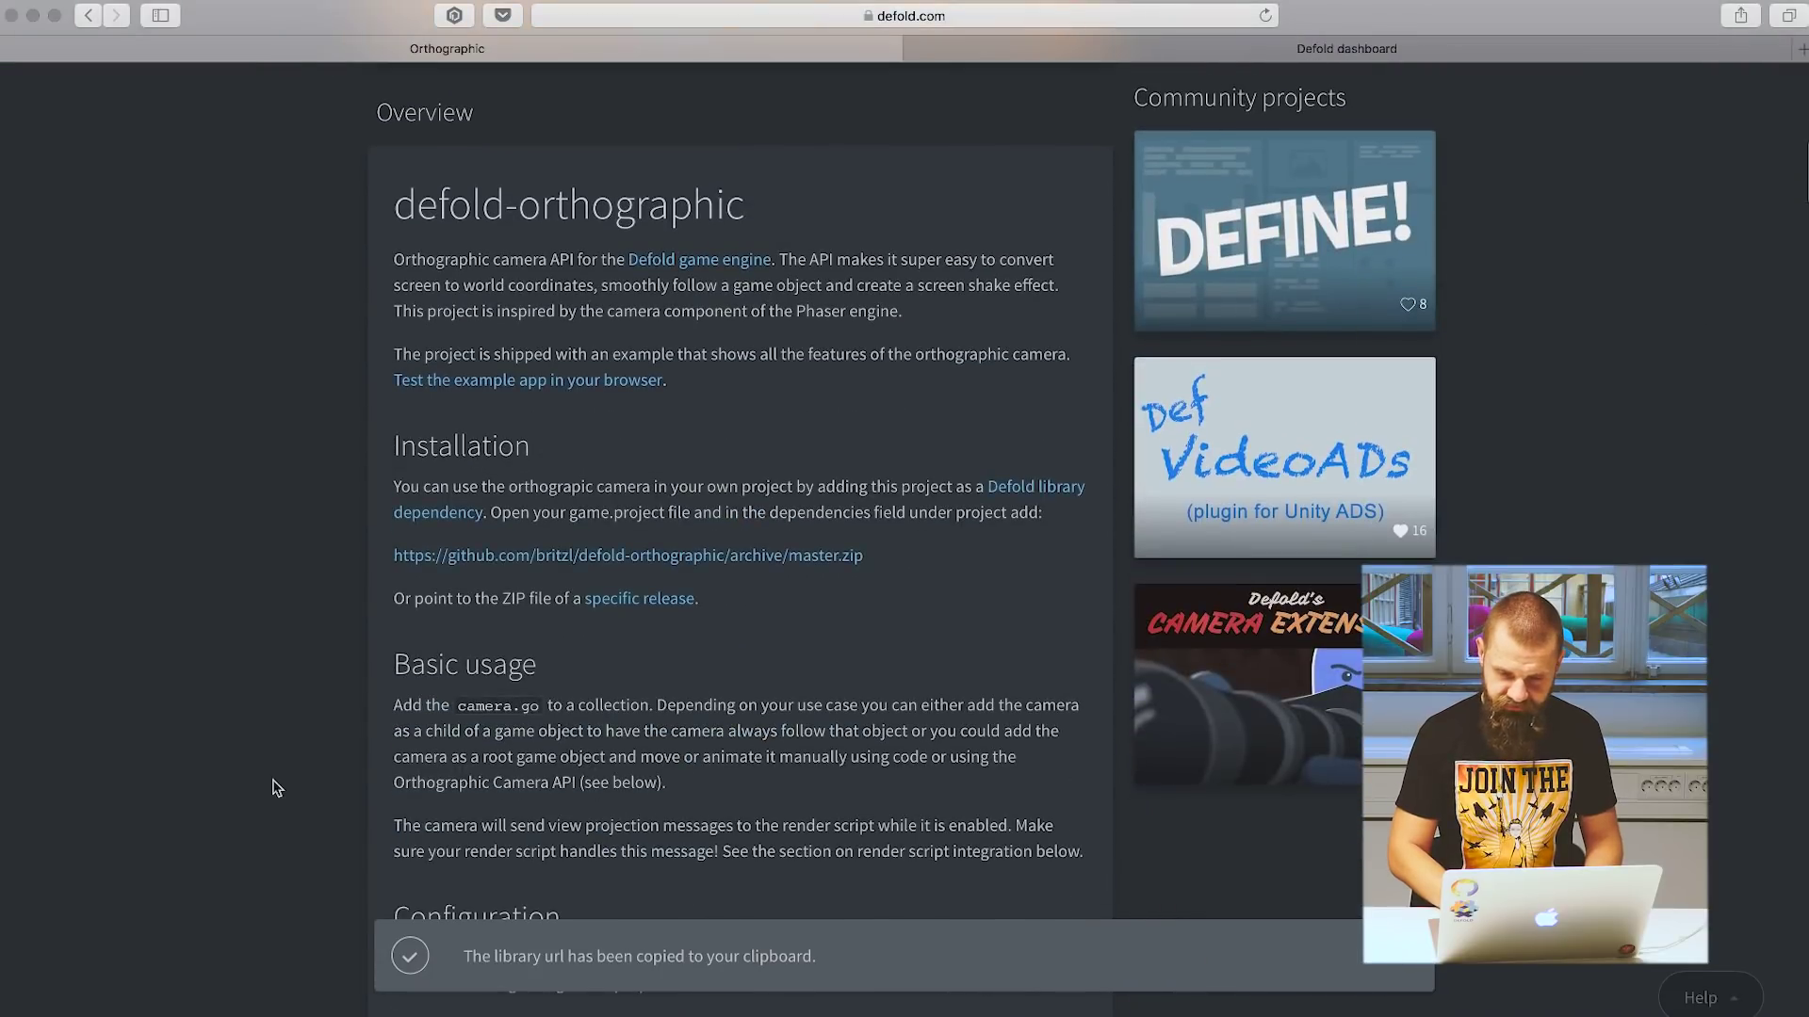
scroll(297, 697, "down", 10)
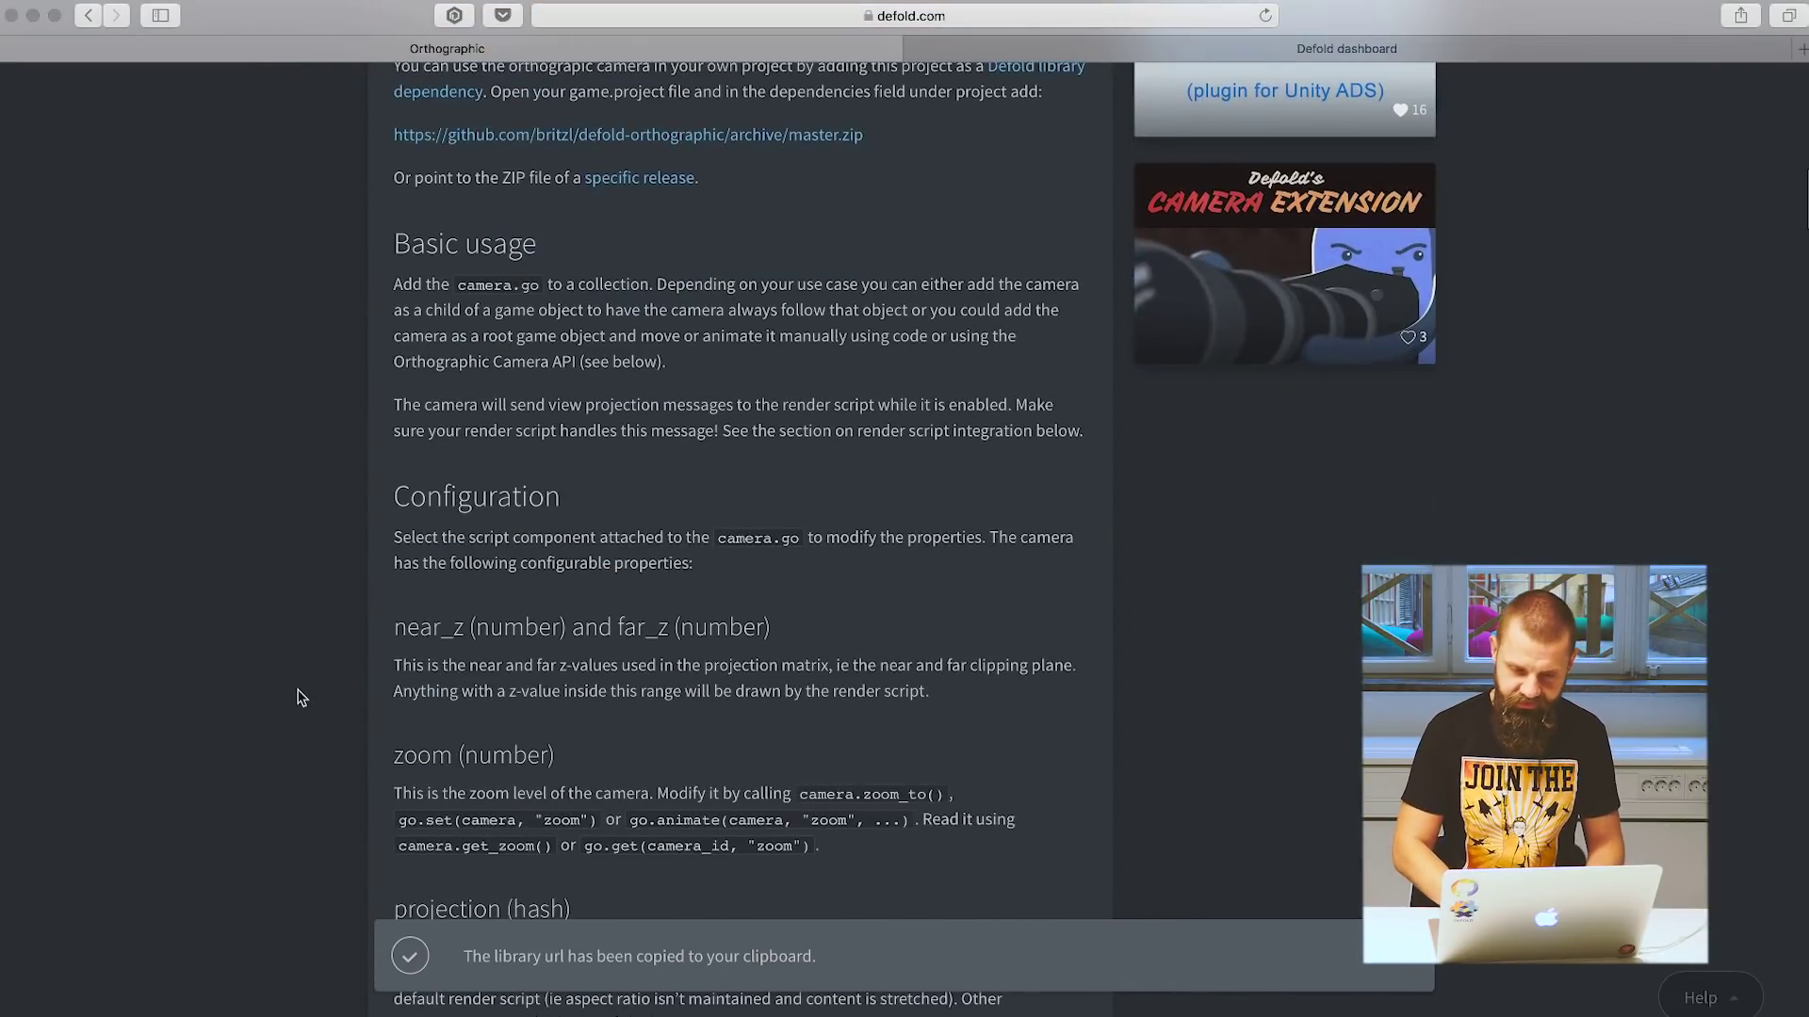
Switch to the Defold editor and add the copied defold-orthographic master.zip library URL as a second dependency in game.project.
key("super+Tab")
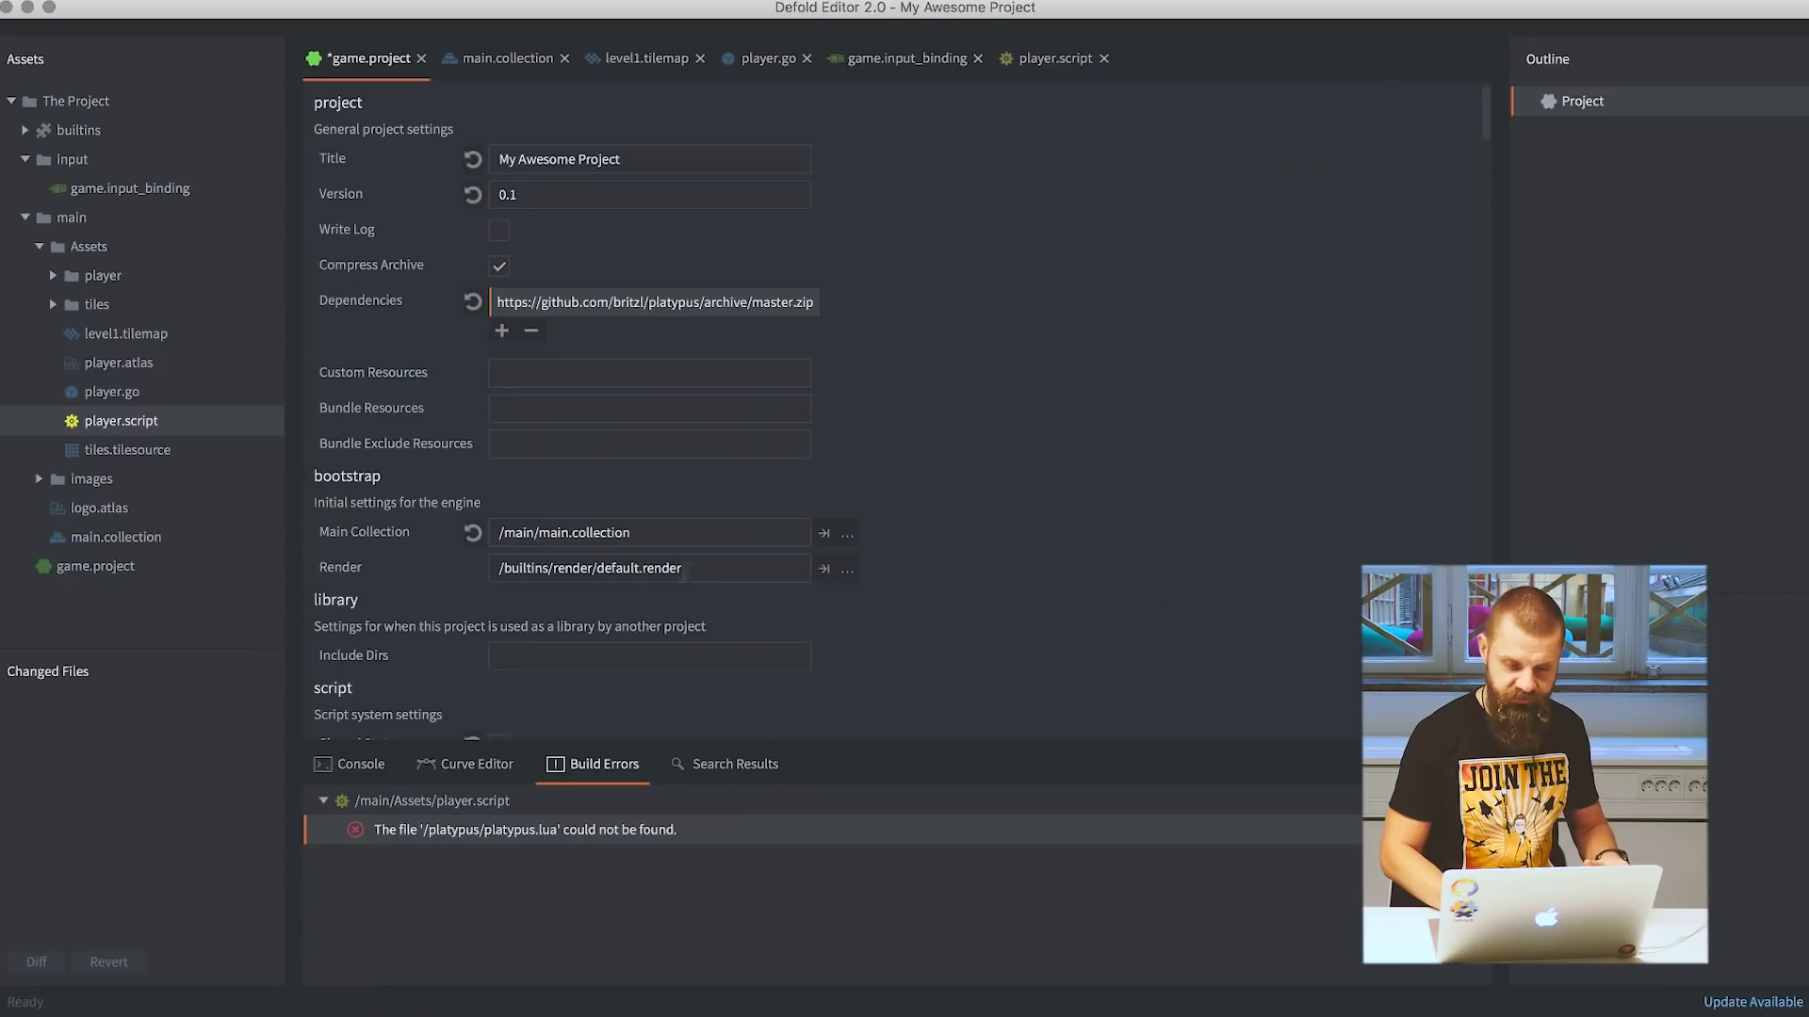
left_click(503, 334)
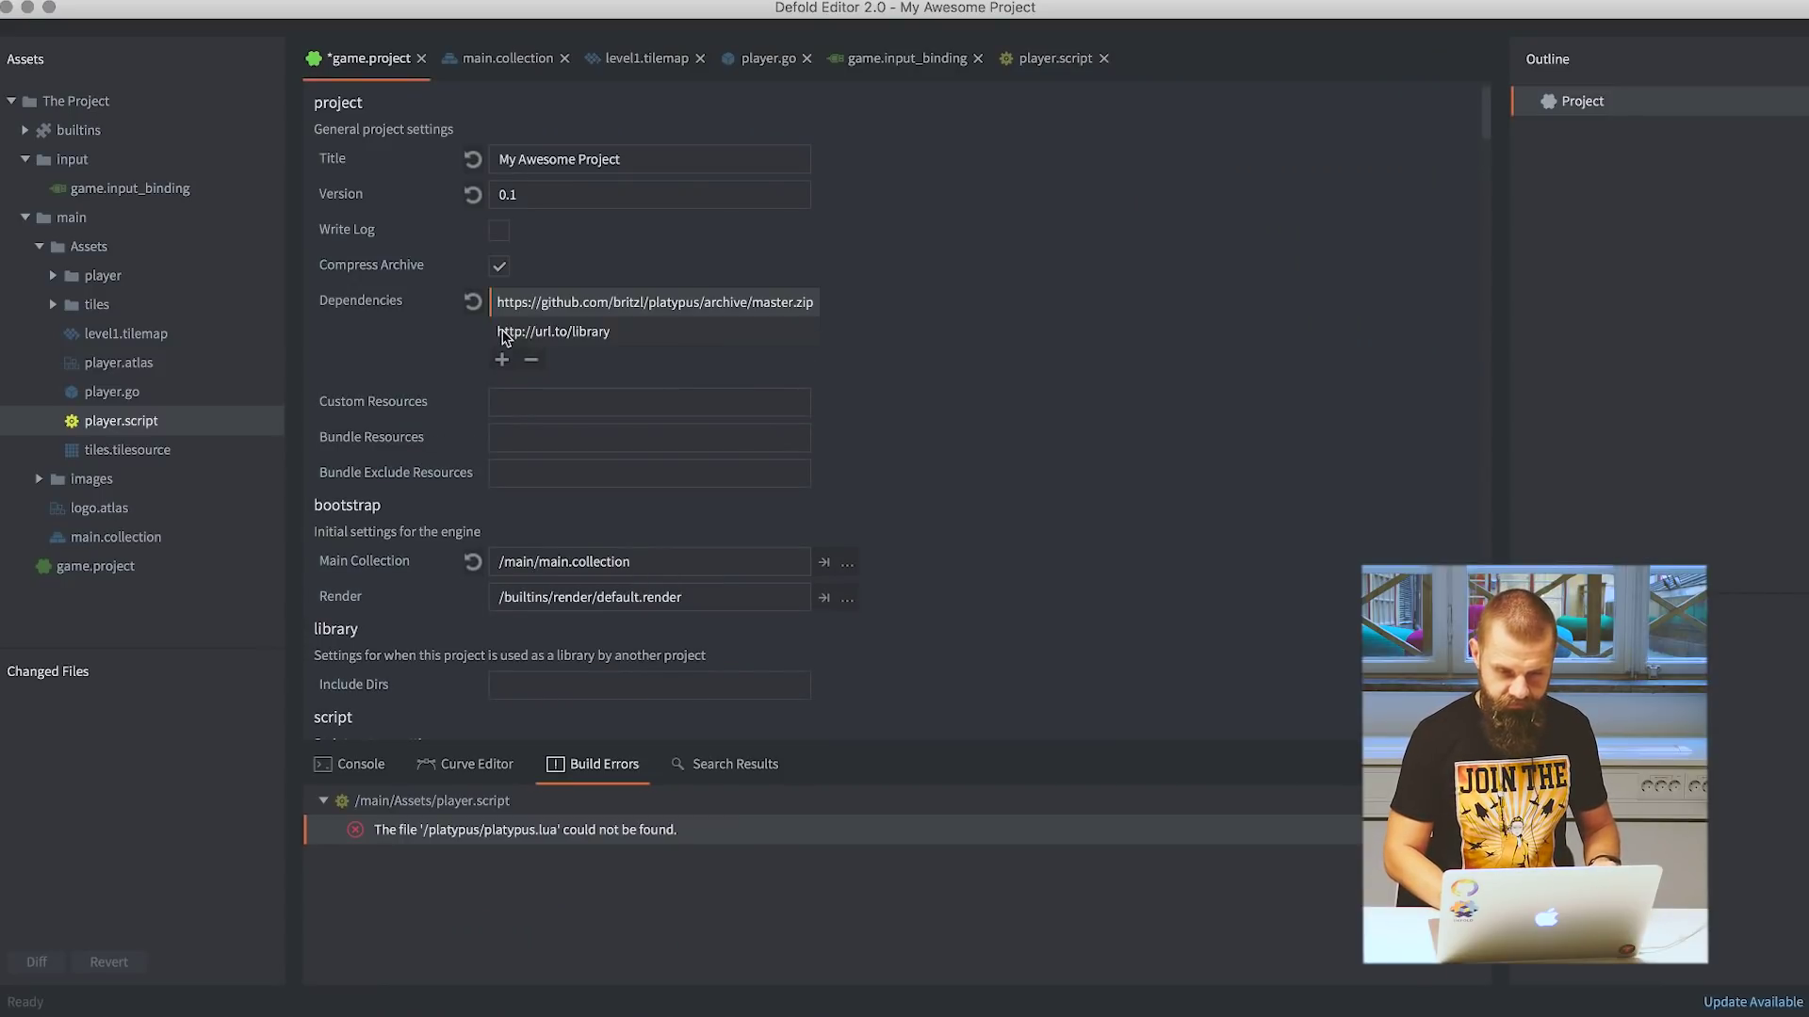
key("super+v")
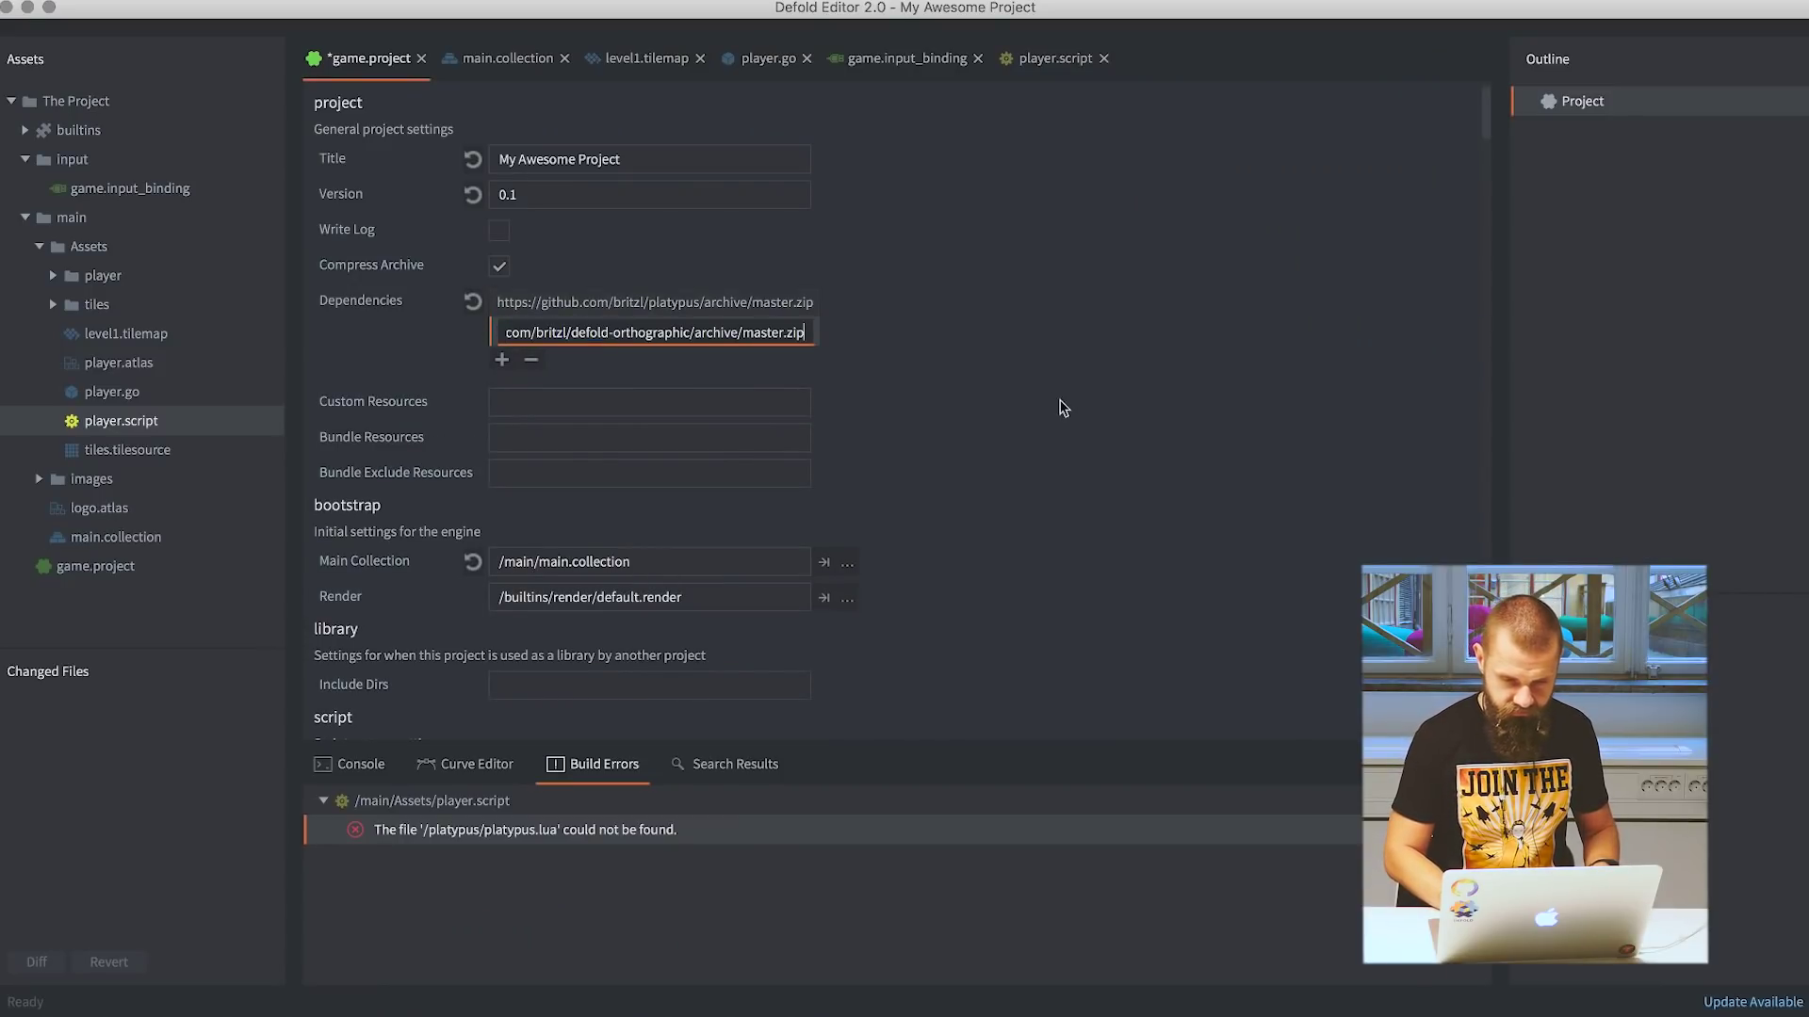
key("Return")
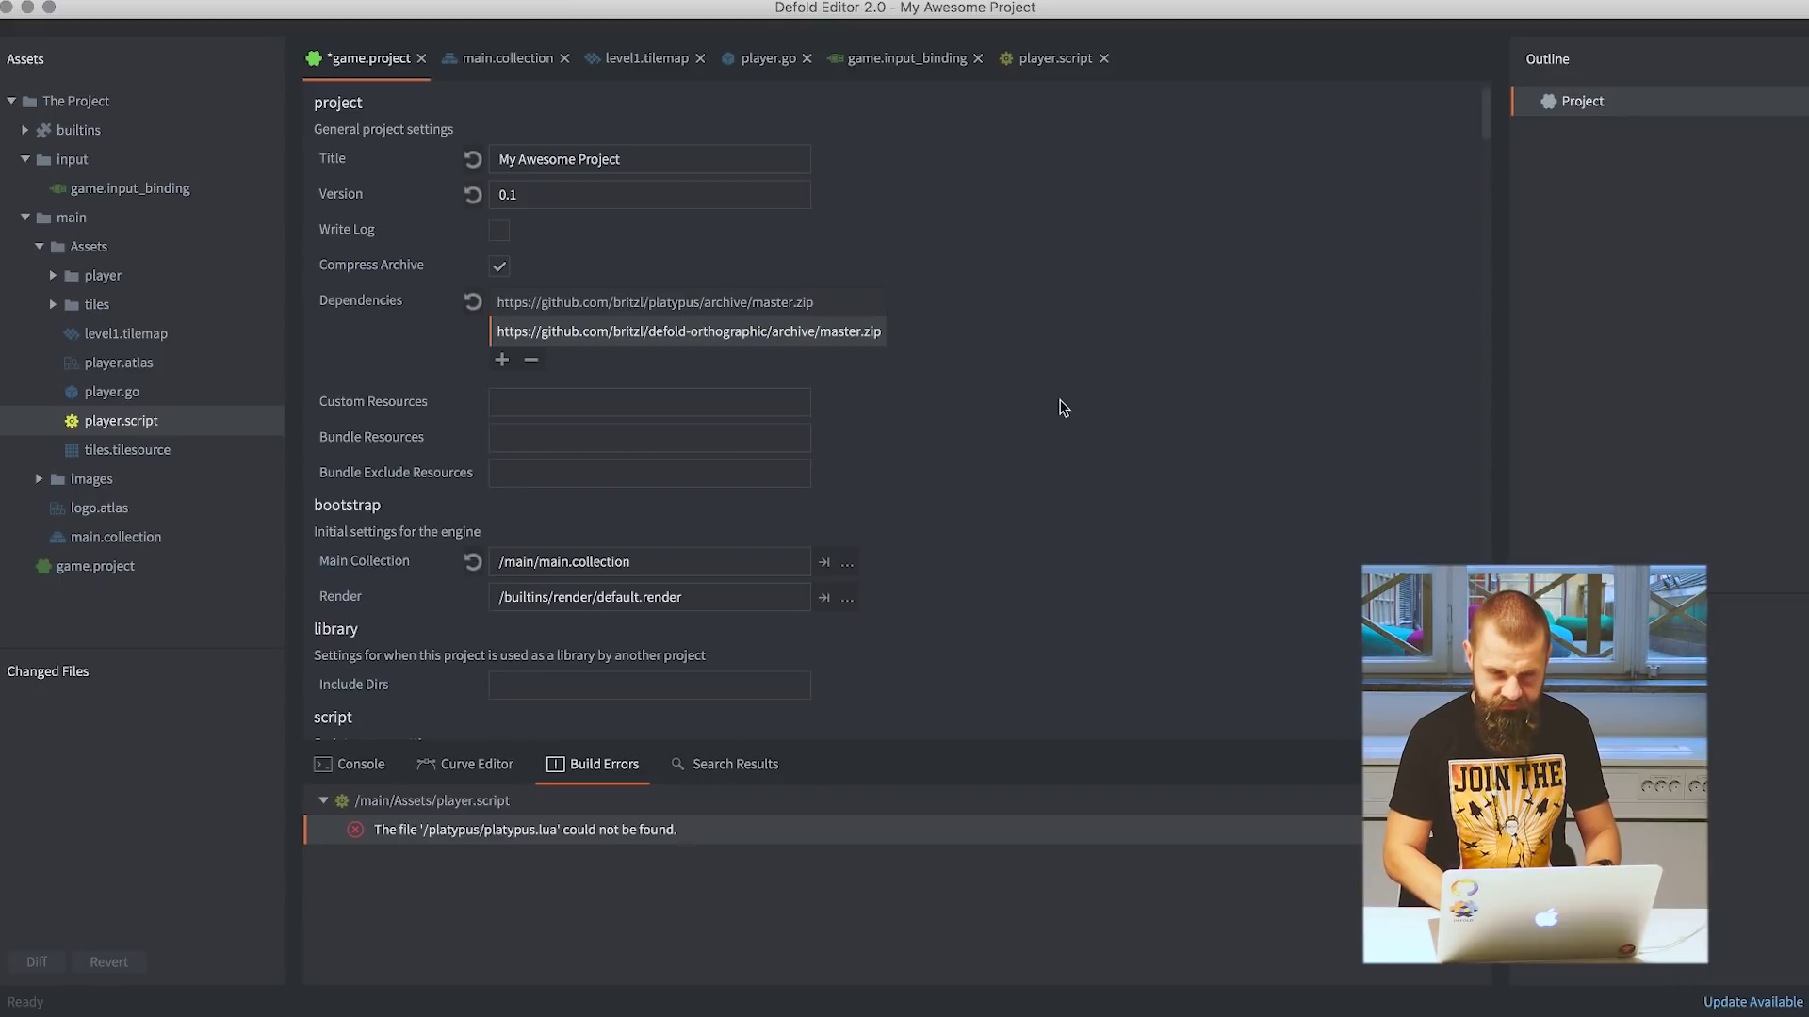
Switch to the browser, open the Orthographic asset's GitHub repository, and go to its author's list of repositories.
key("super+Tab")
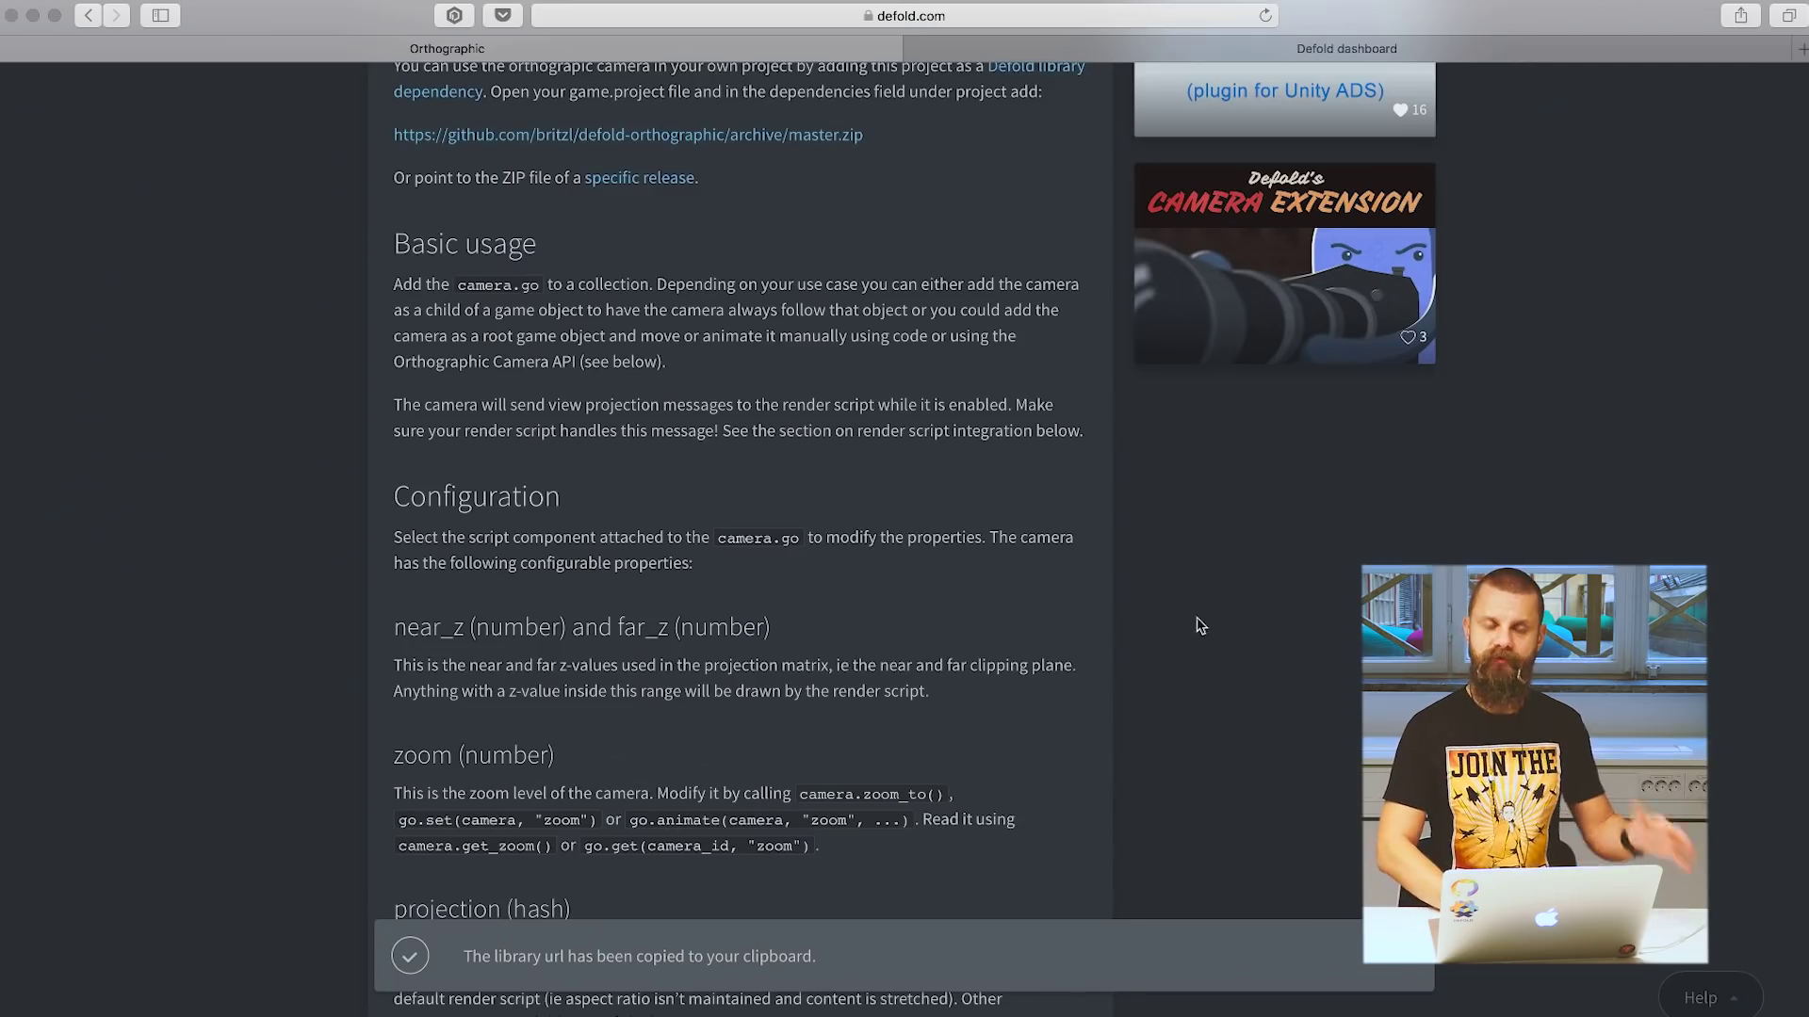
scroll(923, 569, "up", 7)
scroll(921, 569, "up", 5)
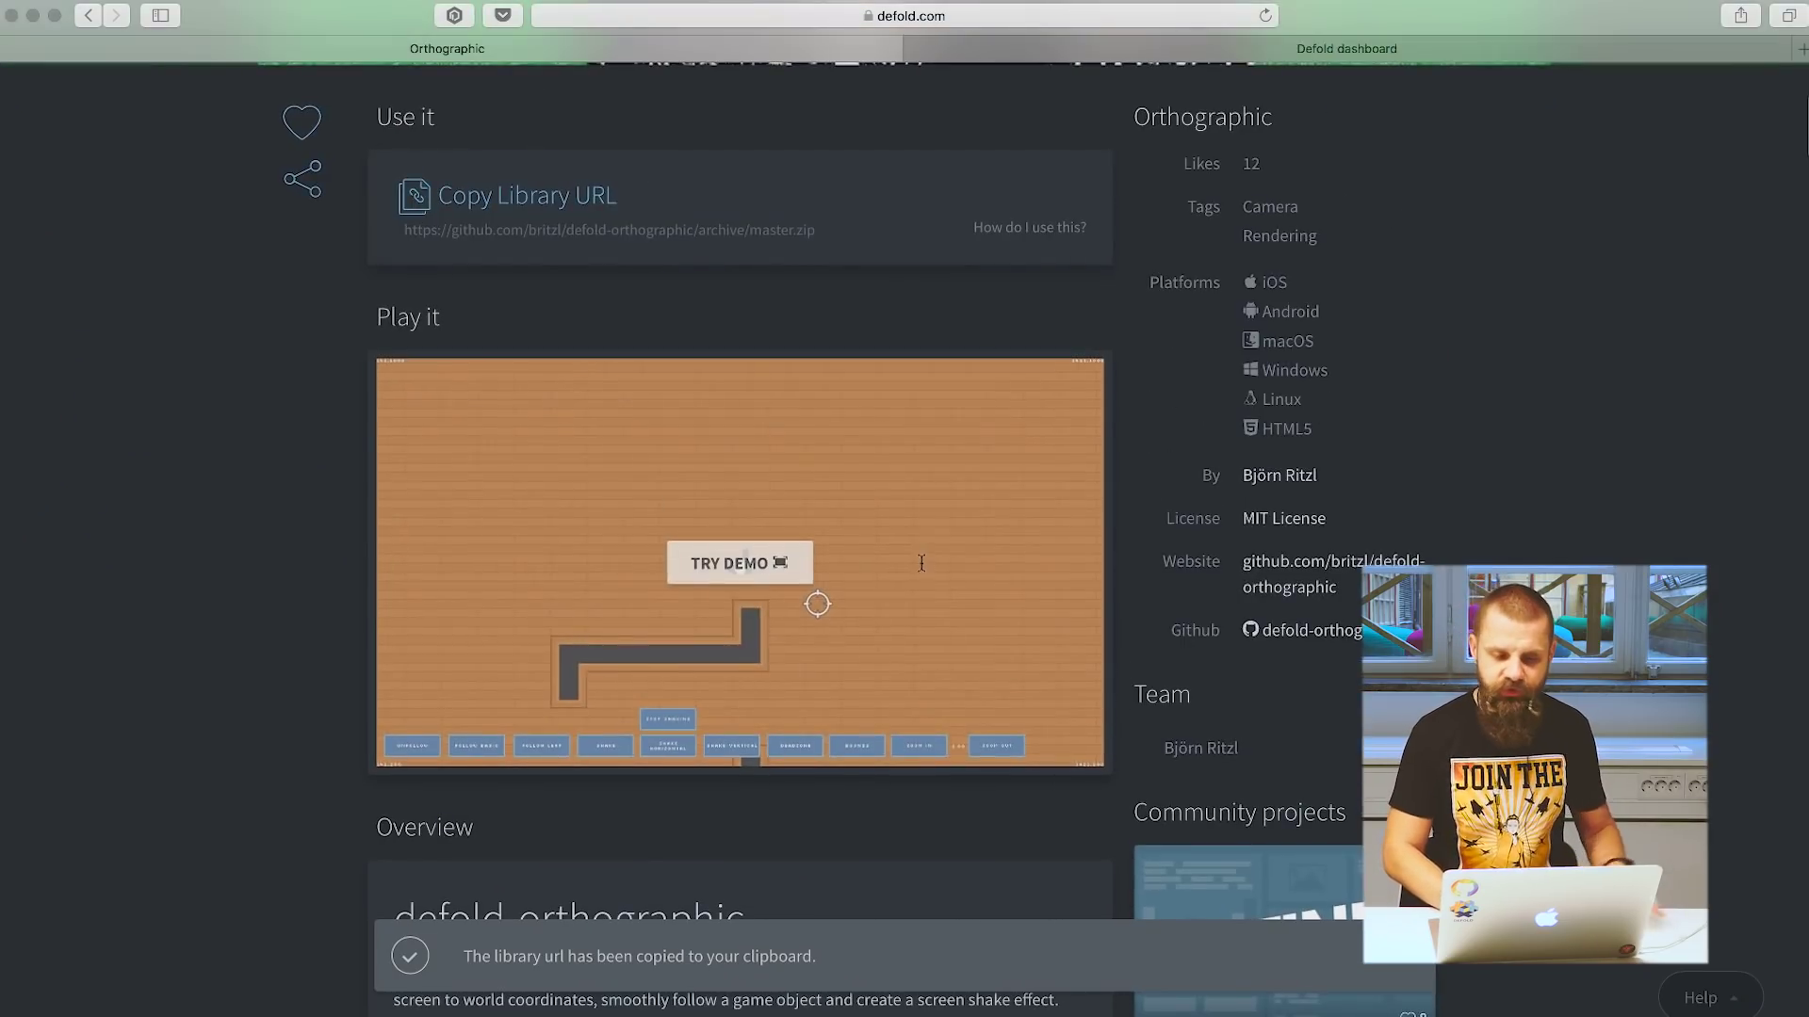
left_click(1343, 646)
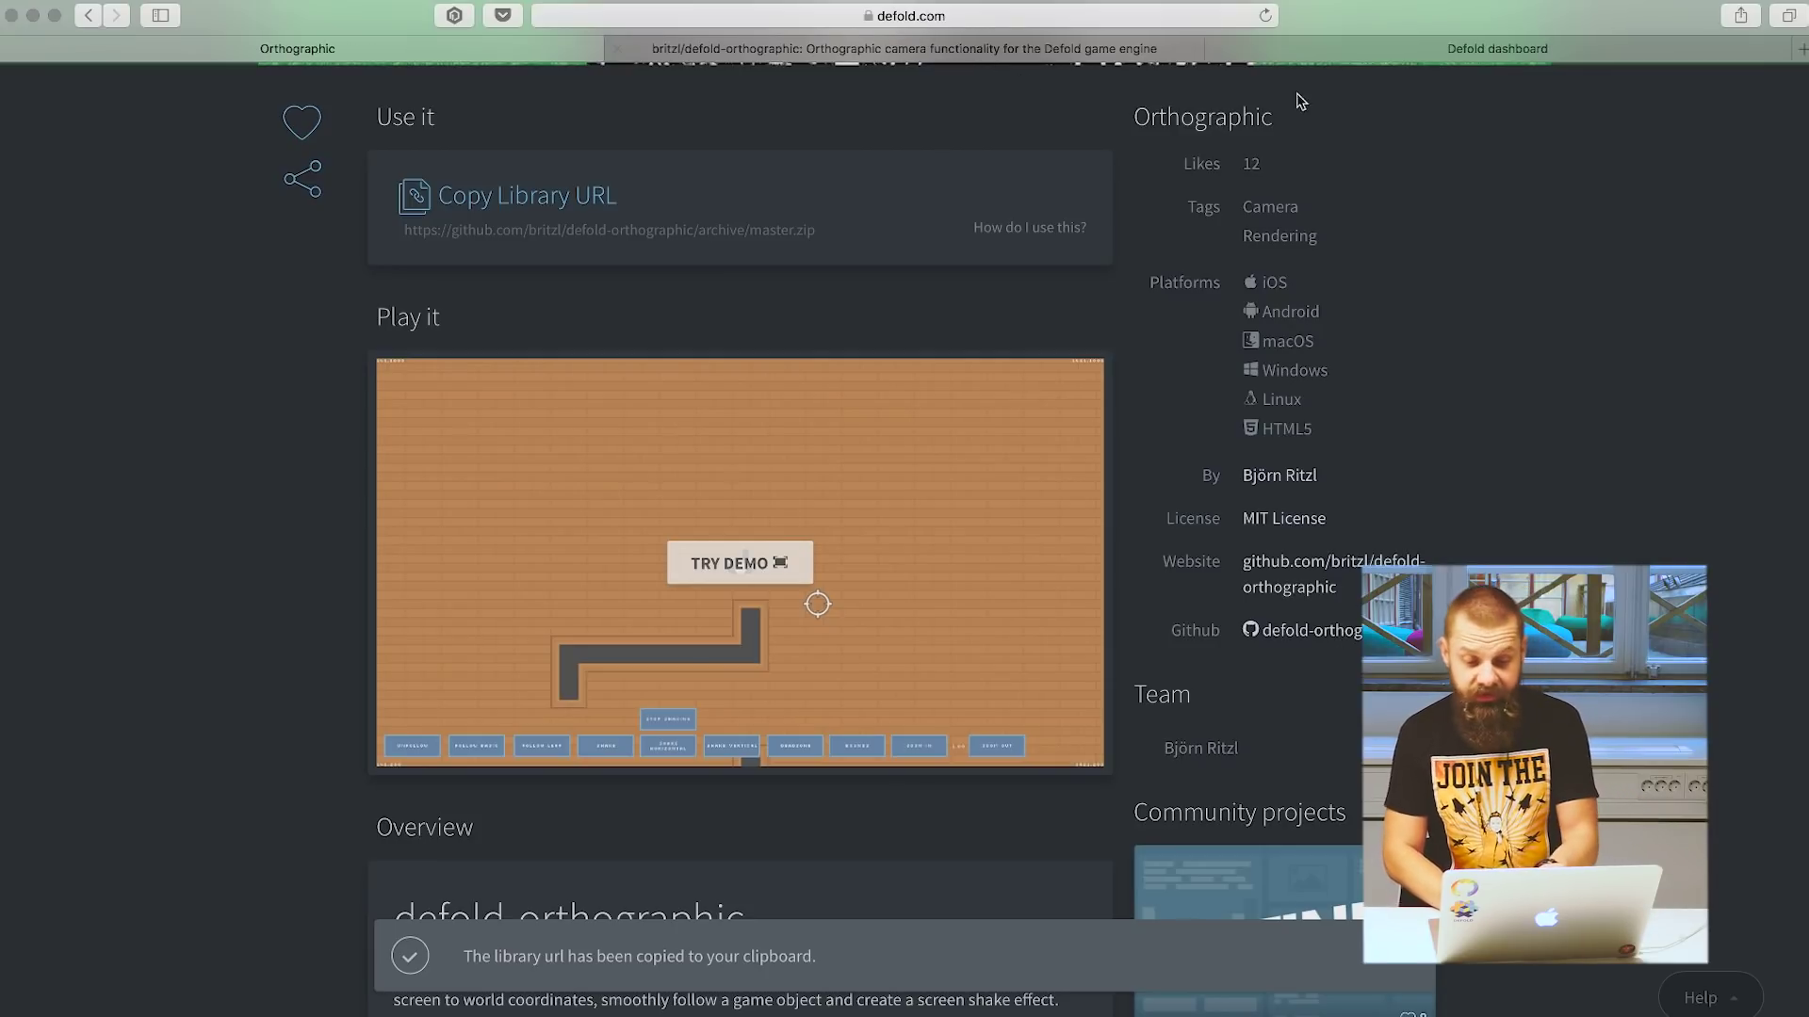
left_click(1020, 47)
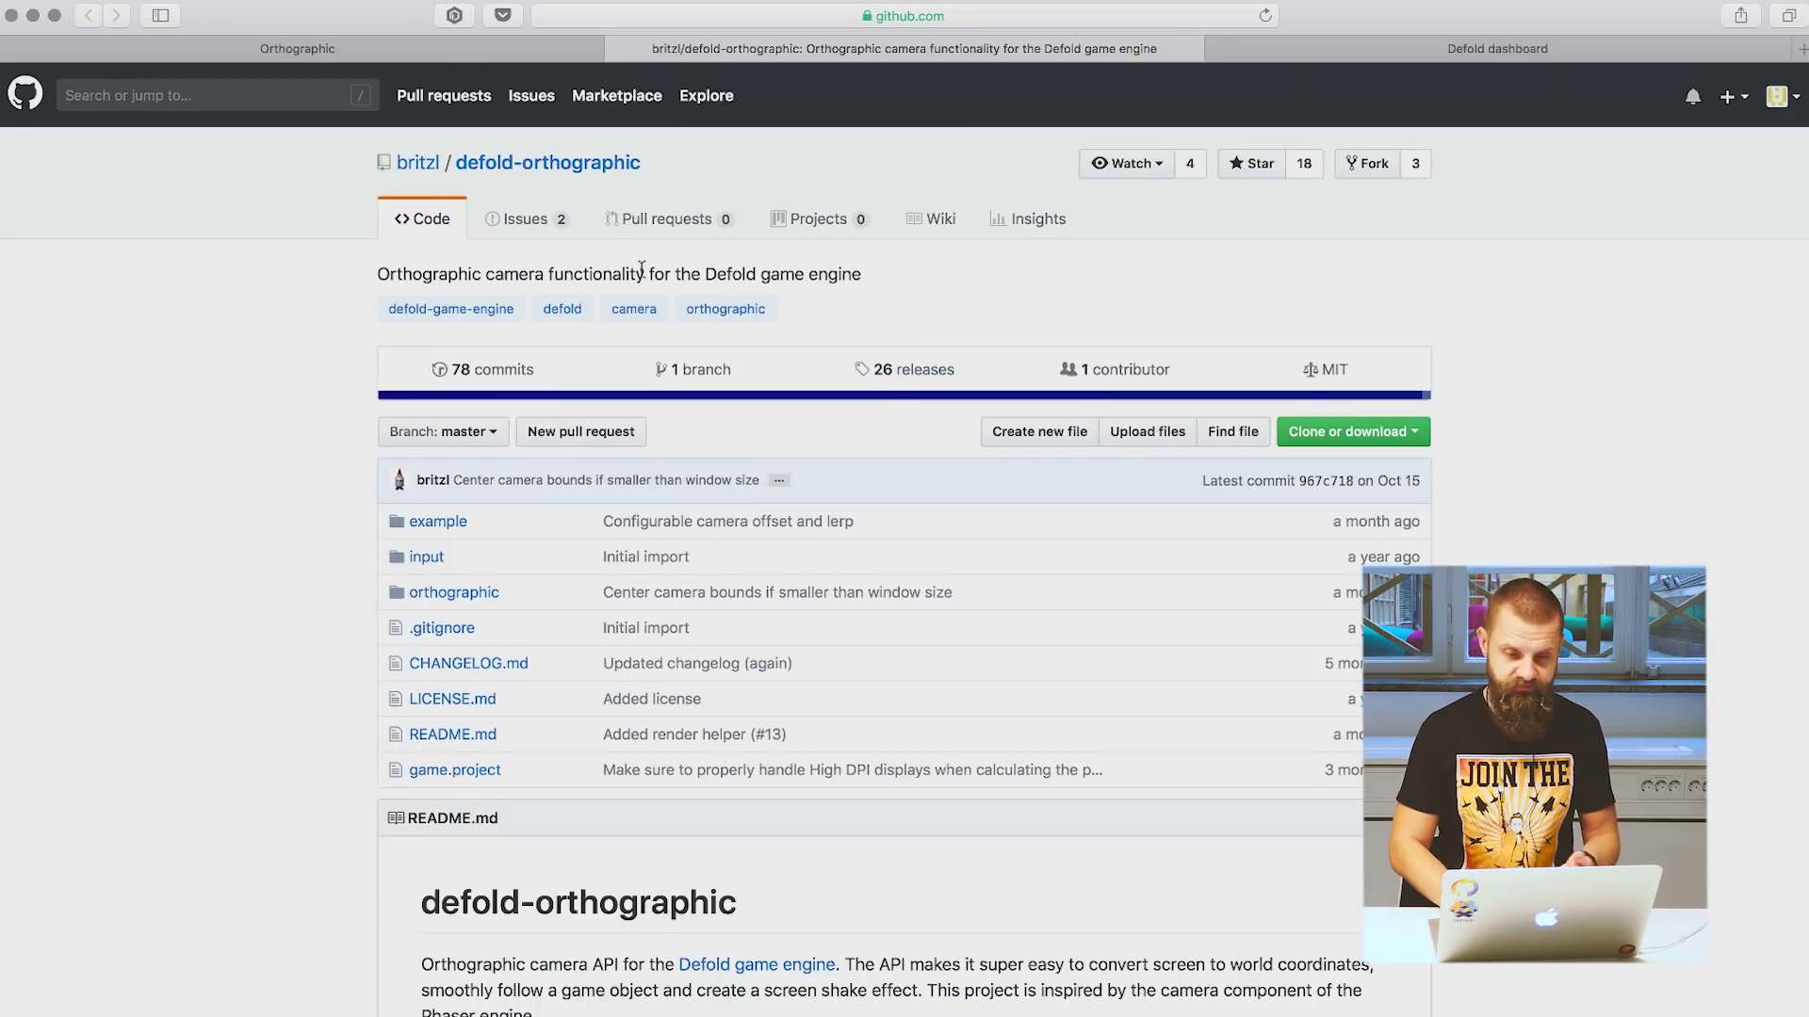
mouse_move(405, 172)
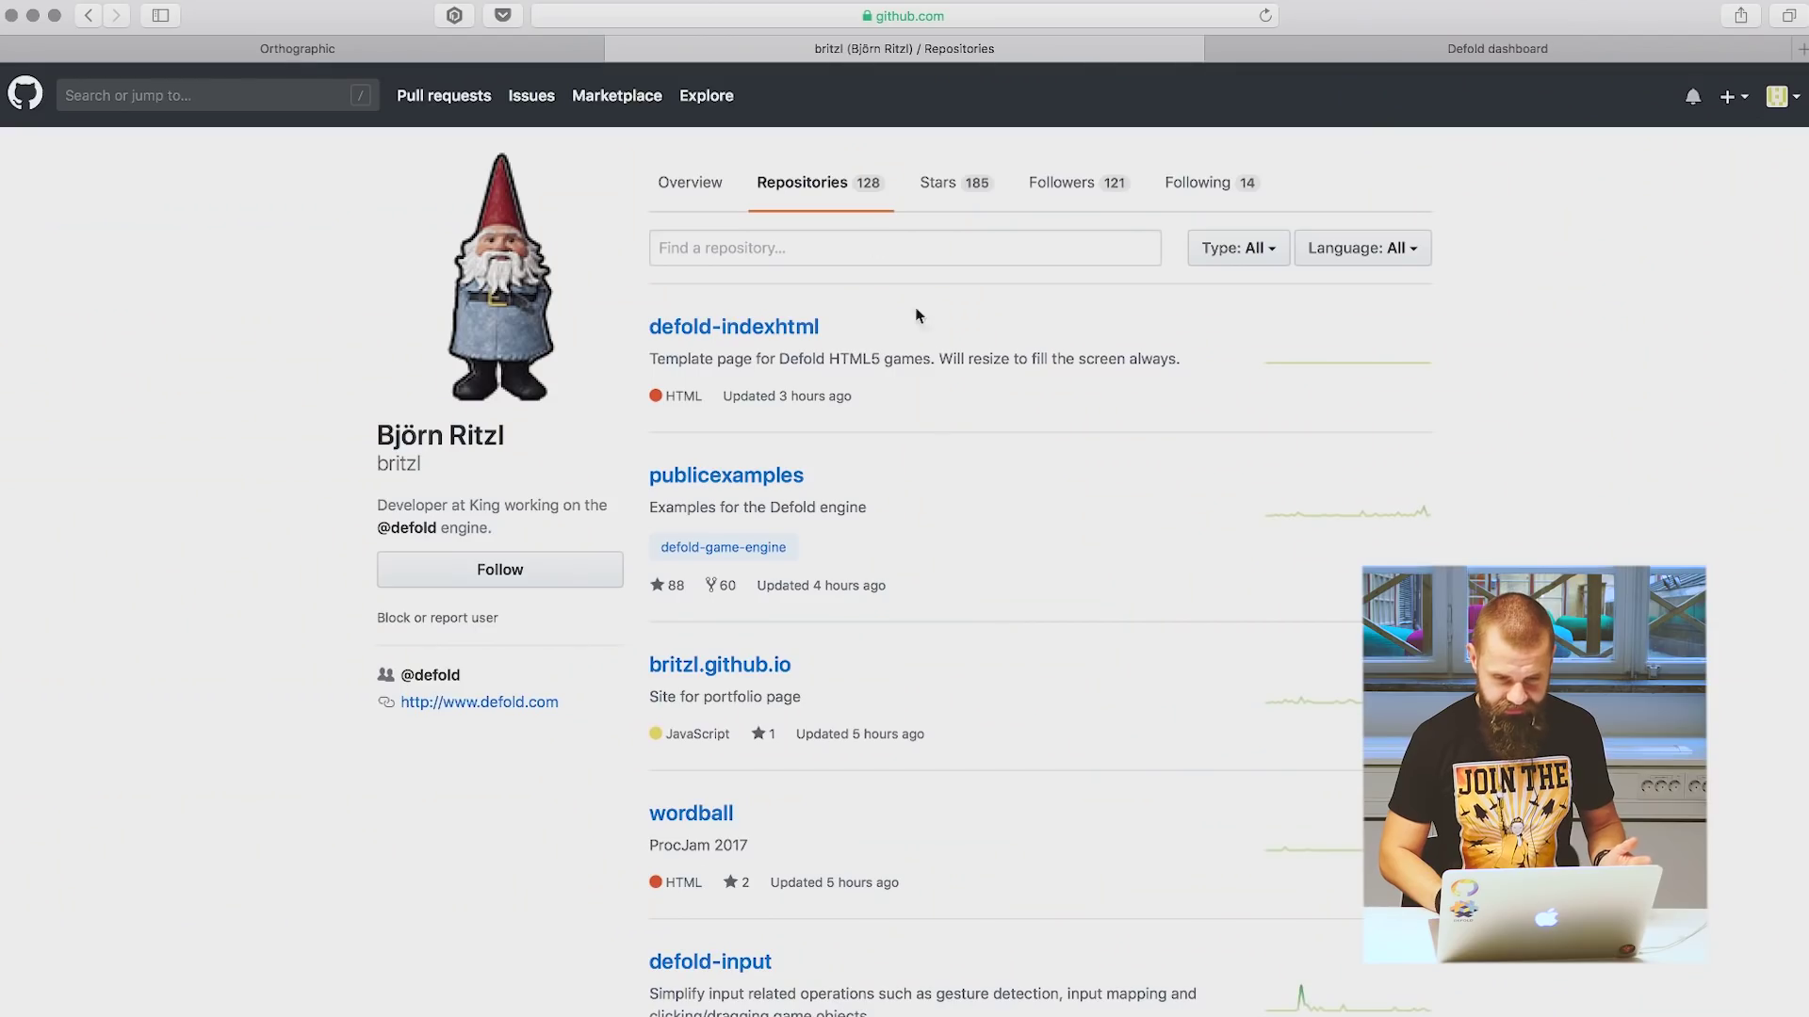
Search the author's repositories for ludobits and open that repository.
left_click(916, 247)
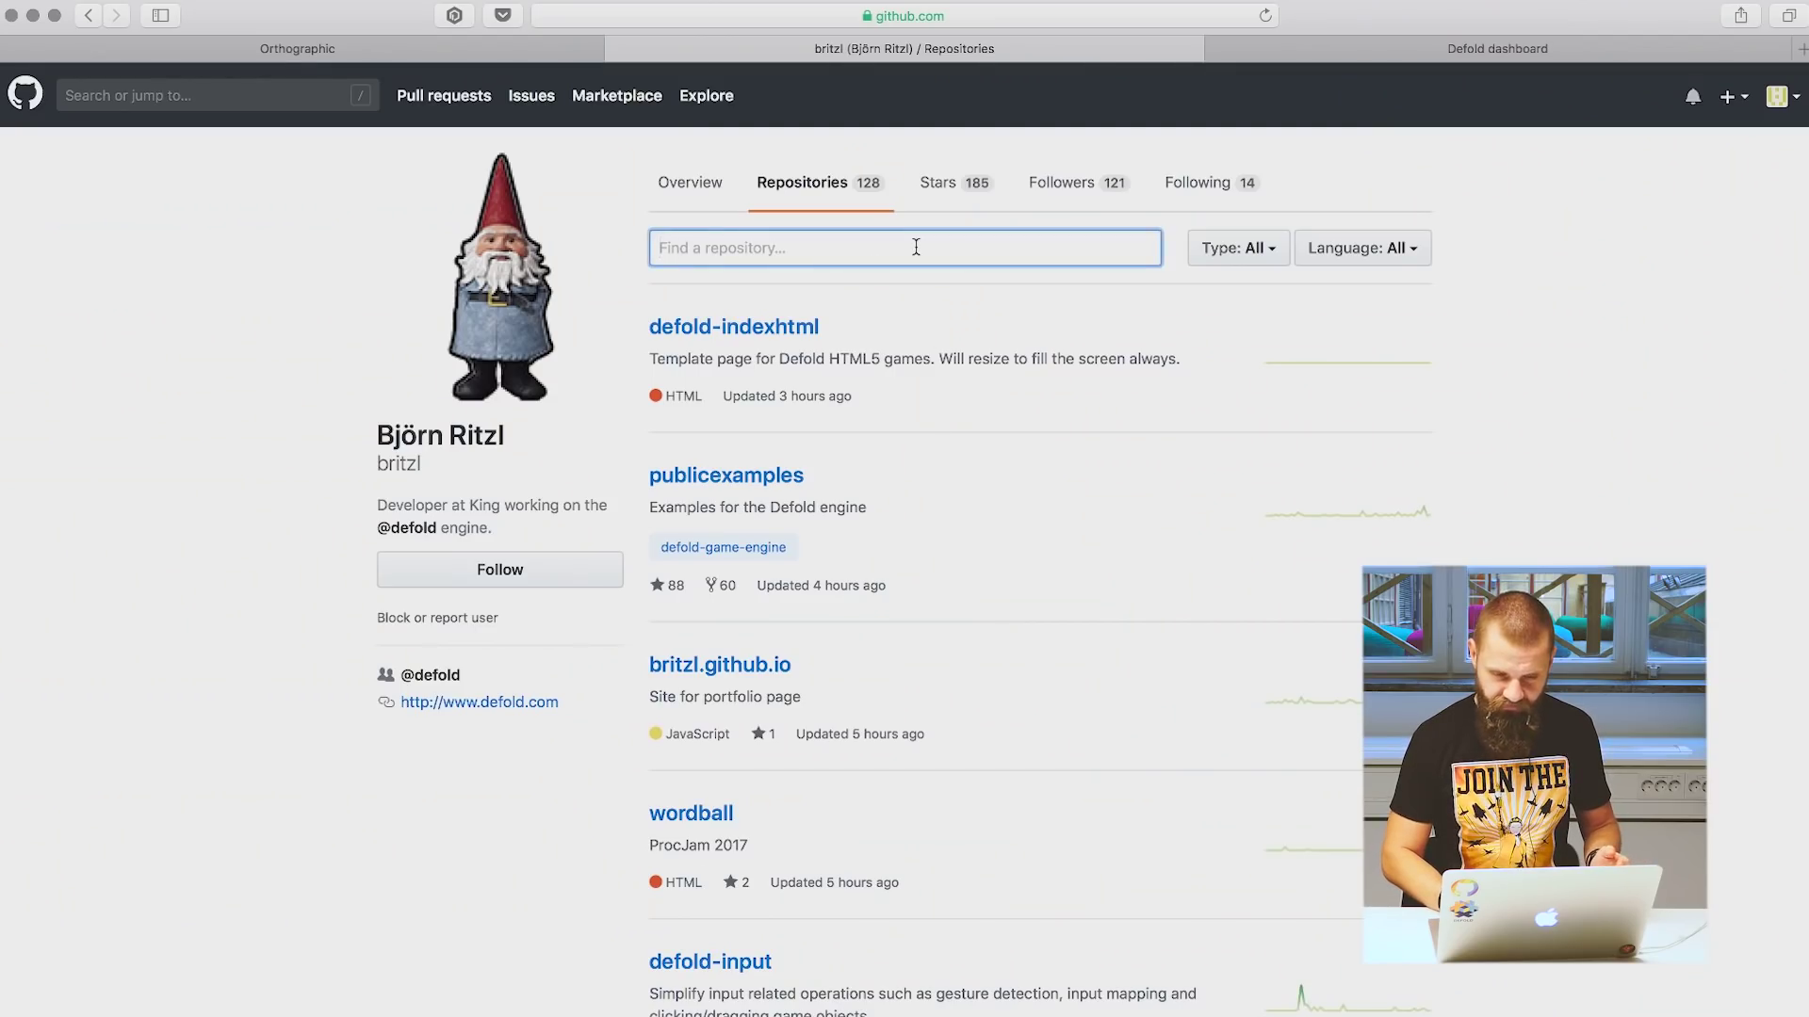
type("ludo")
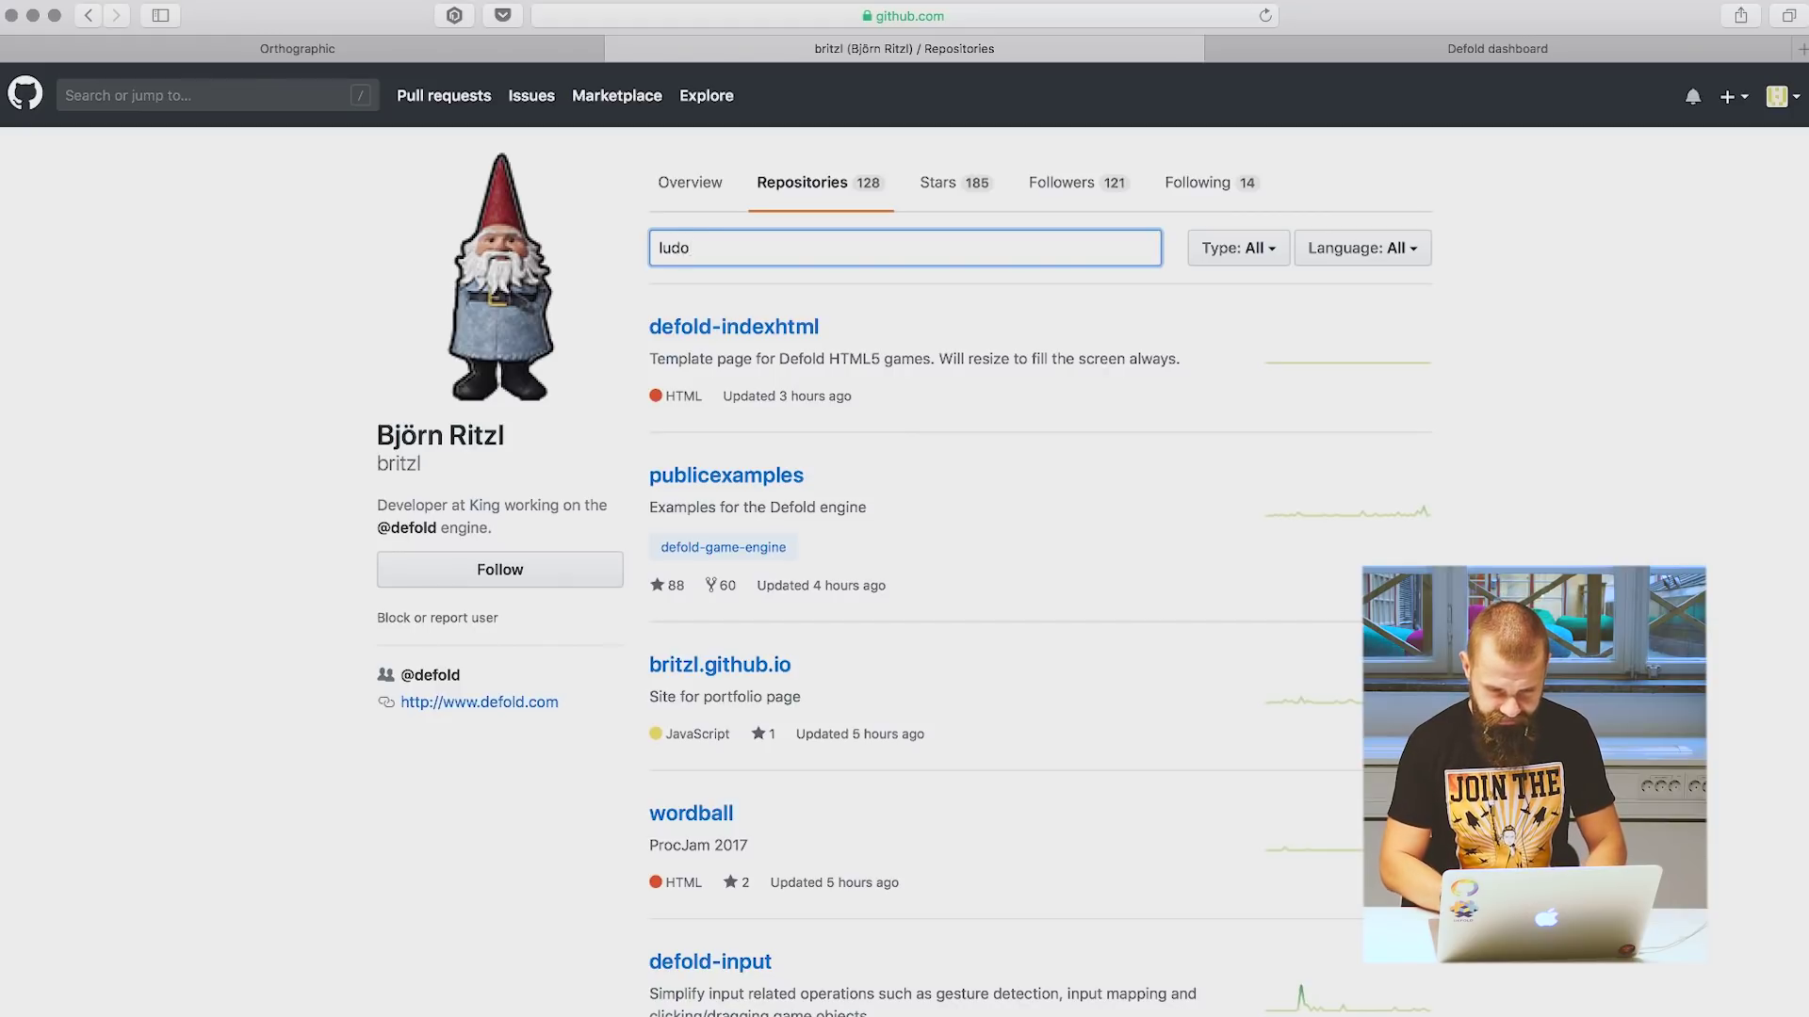
type("bits")
left_click(704, 394)
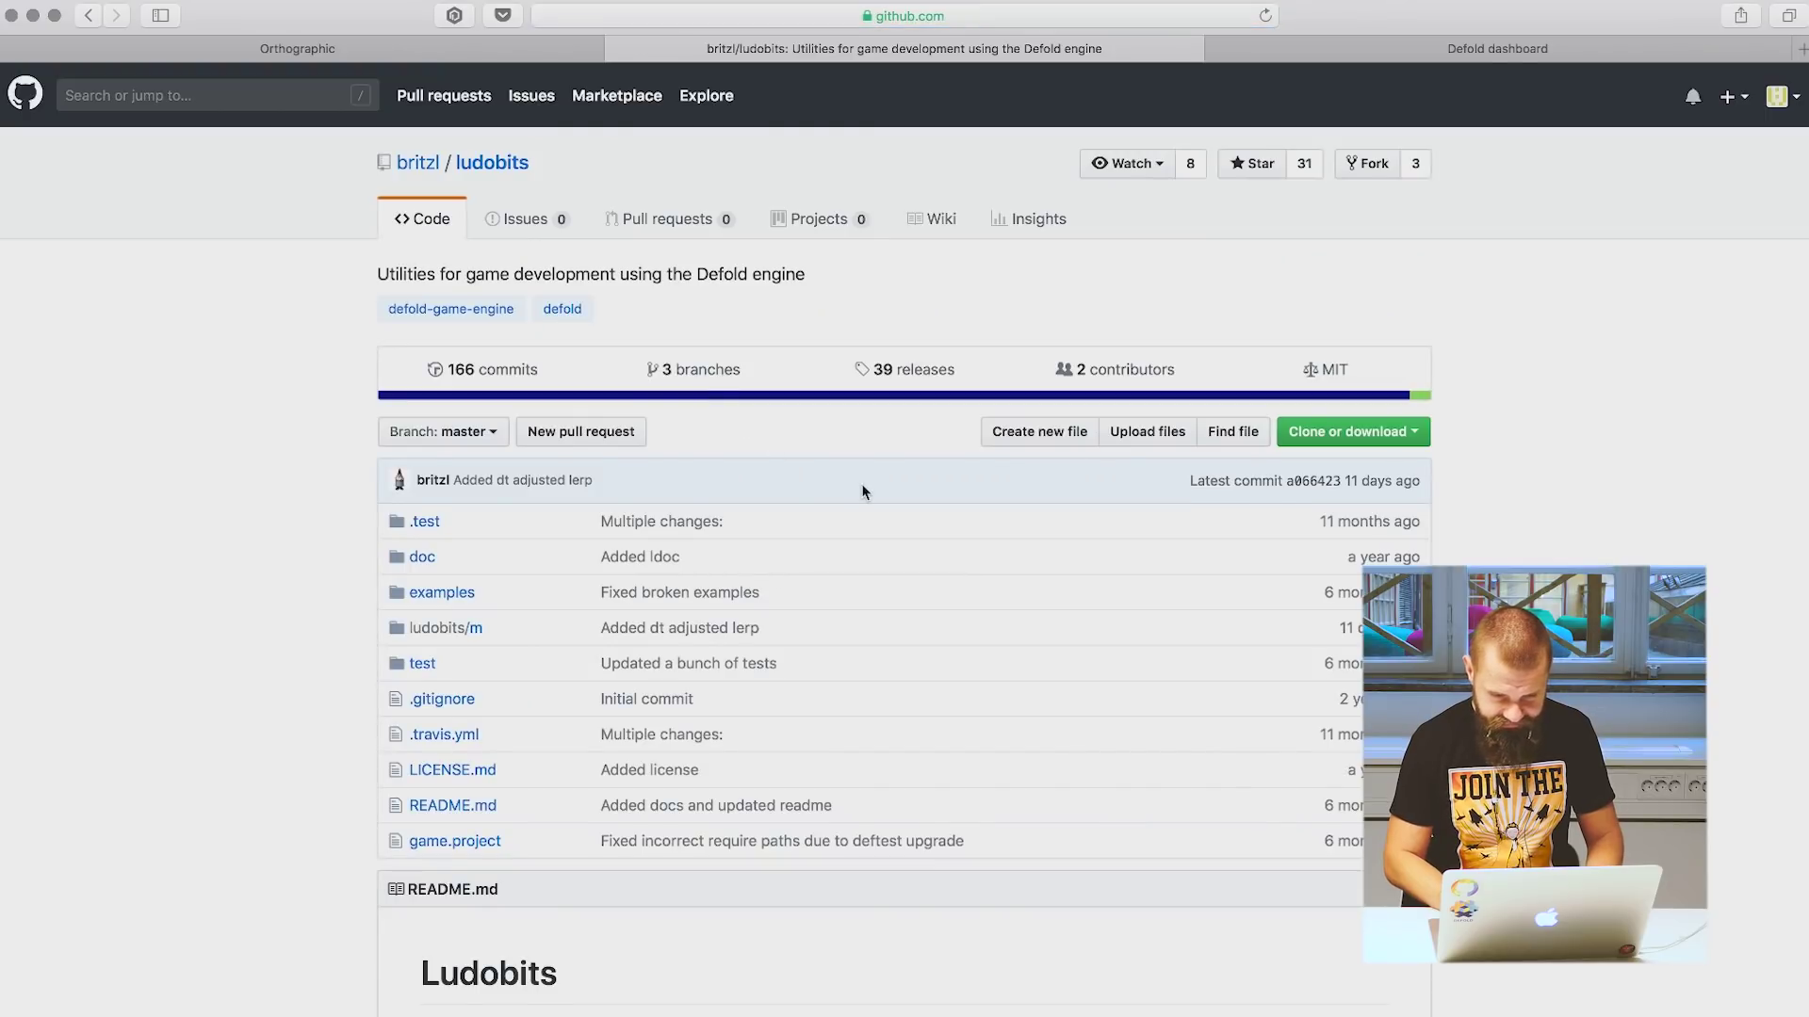
Skim the Ludobits readme and copy the download link of the repository's master ZIP archive.
scroll(862, 490, "down", 5)
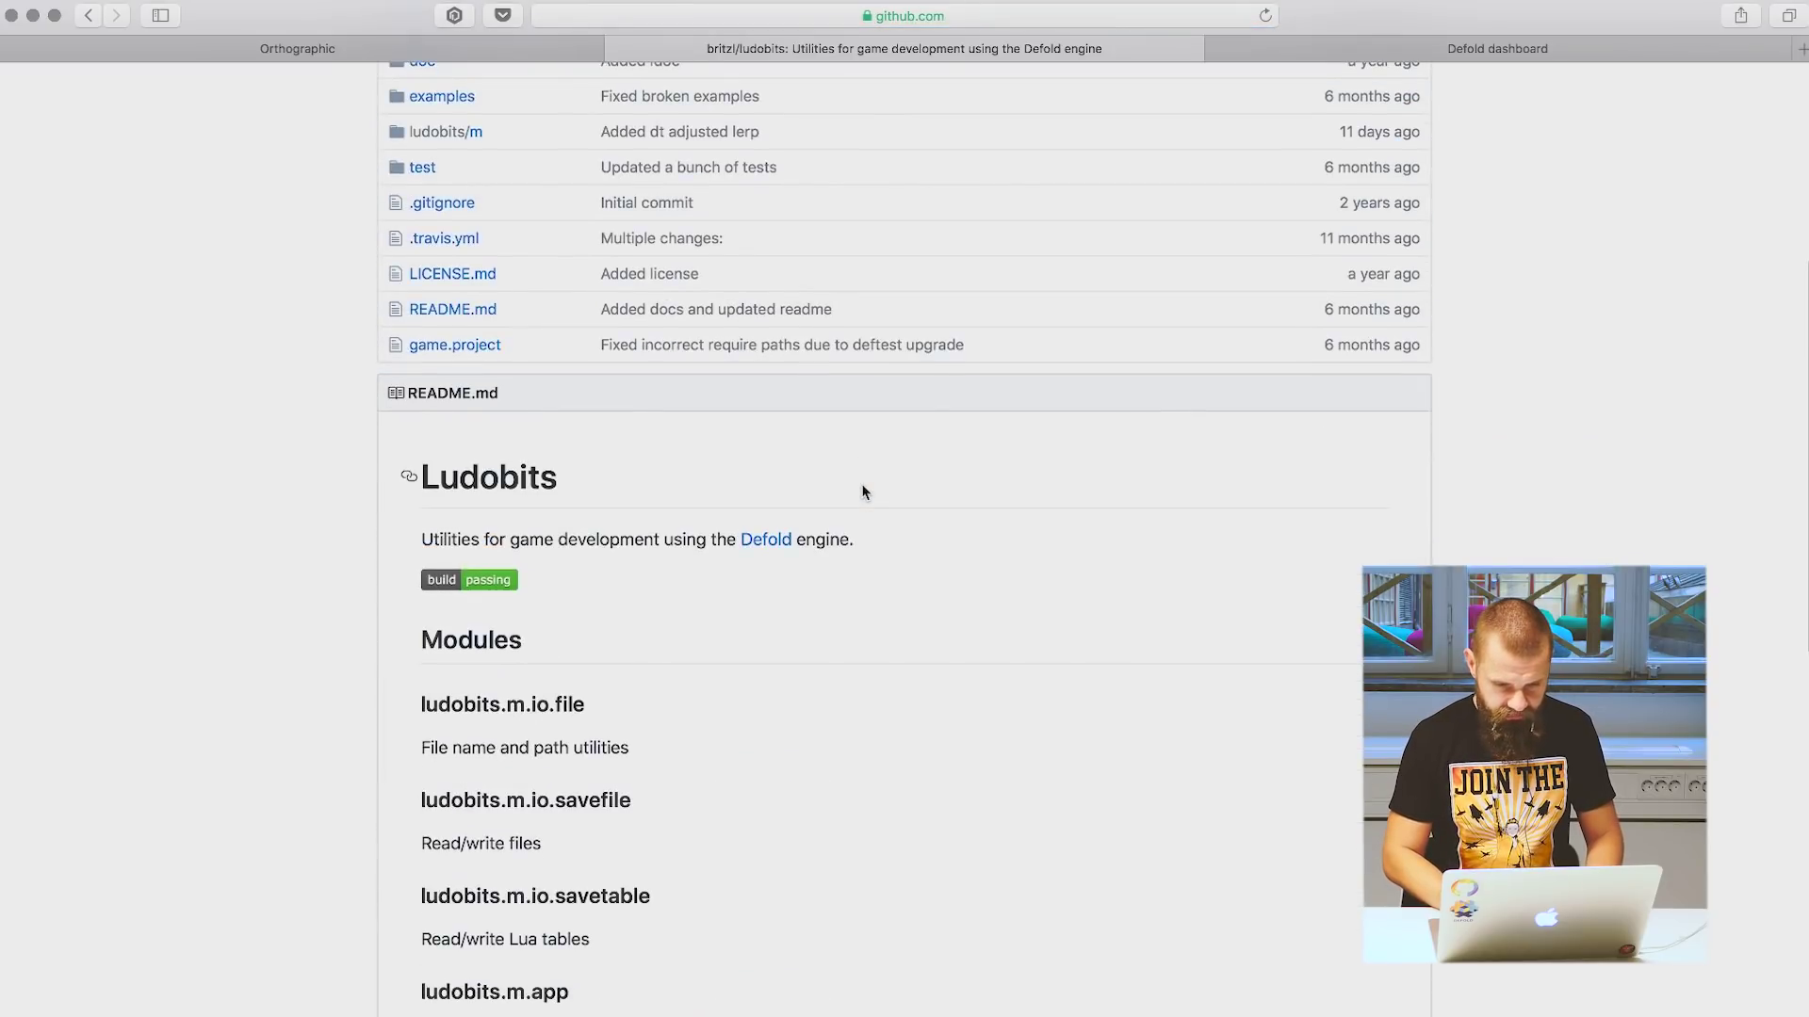
scroll(862, 488, "up", 5)
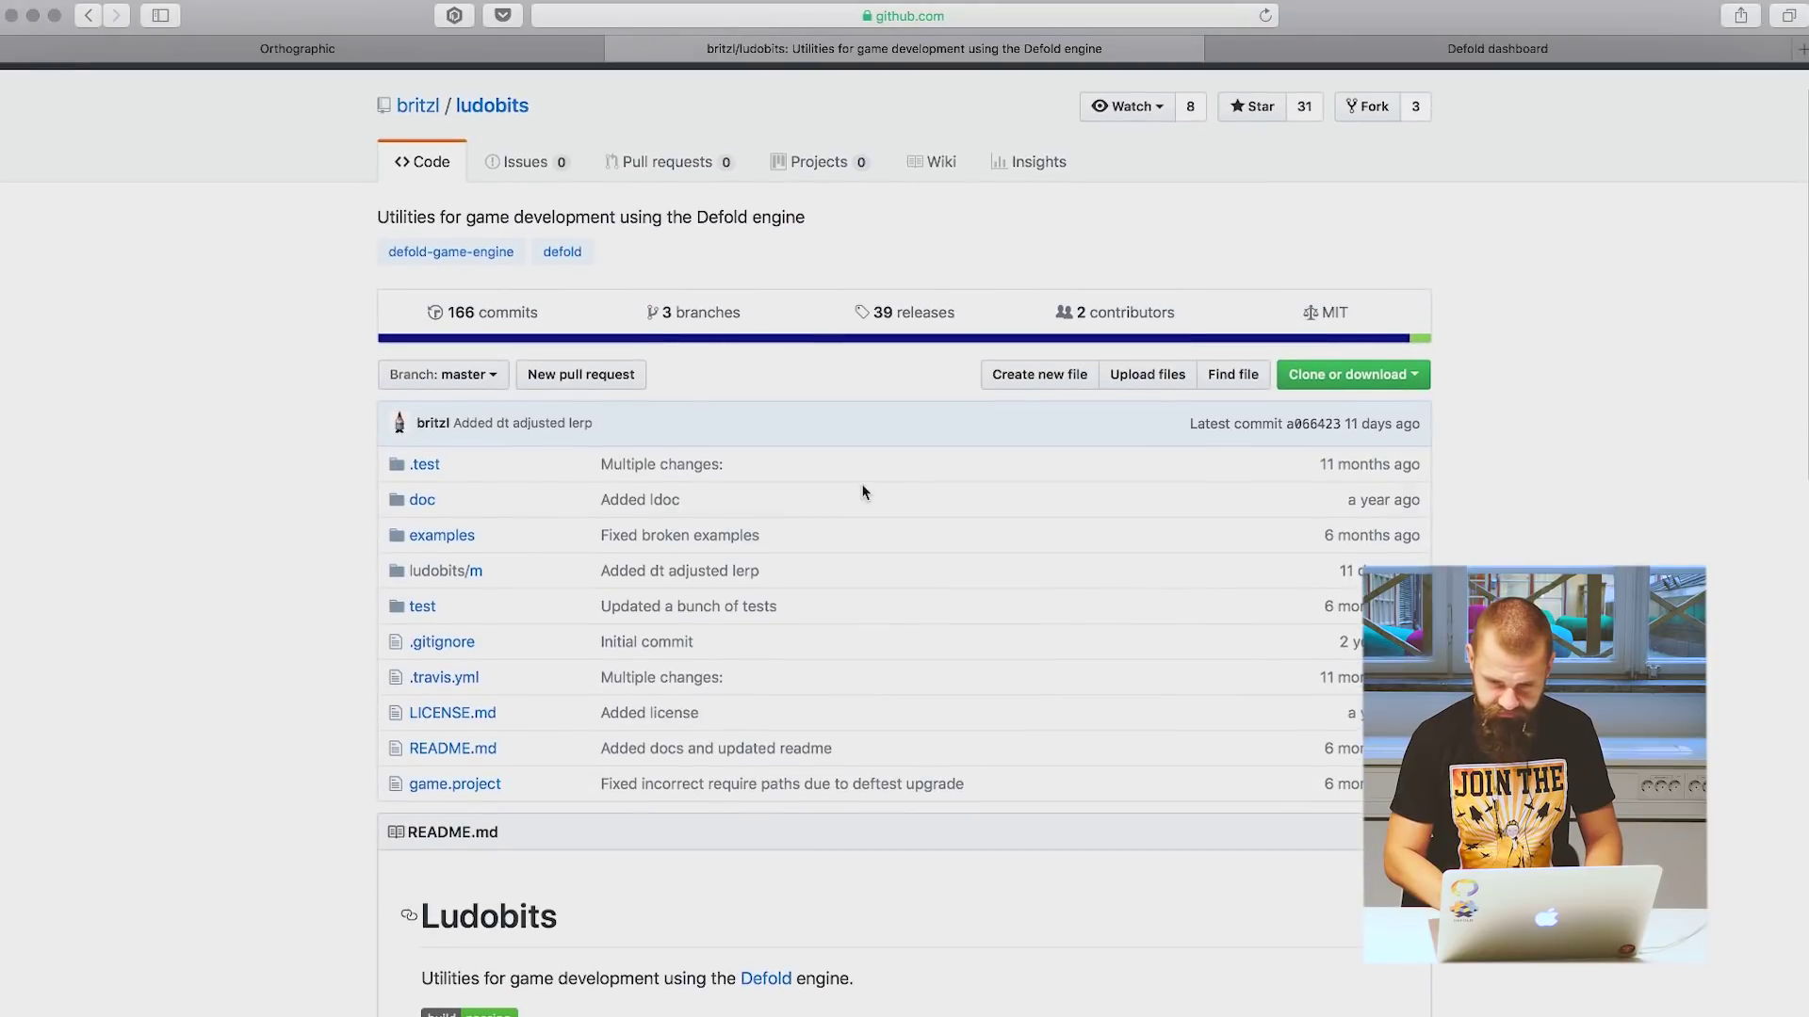
left_click(1411, 375)
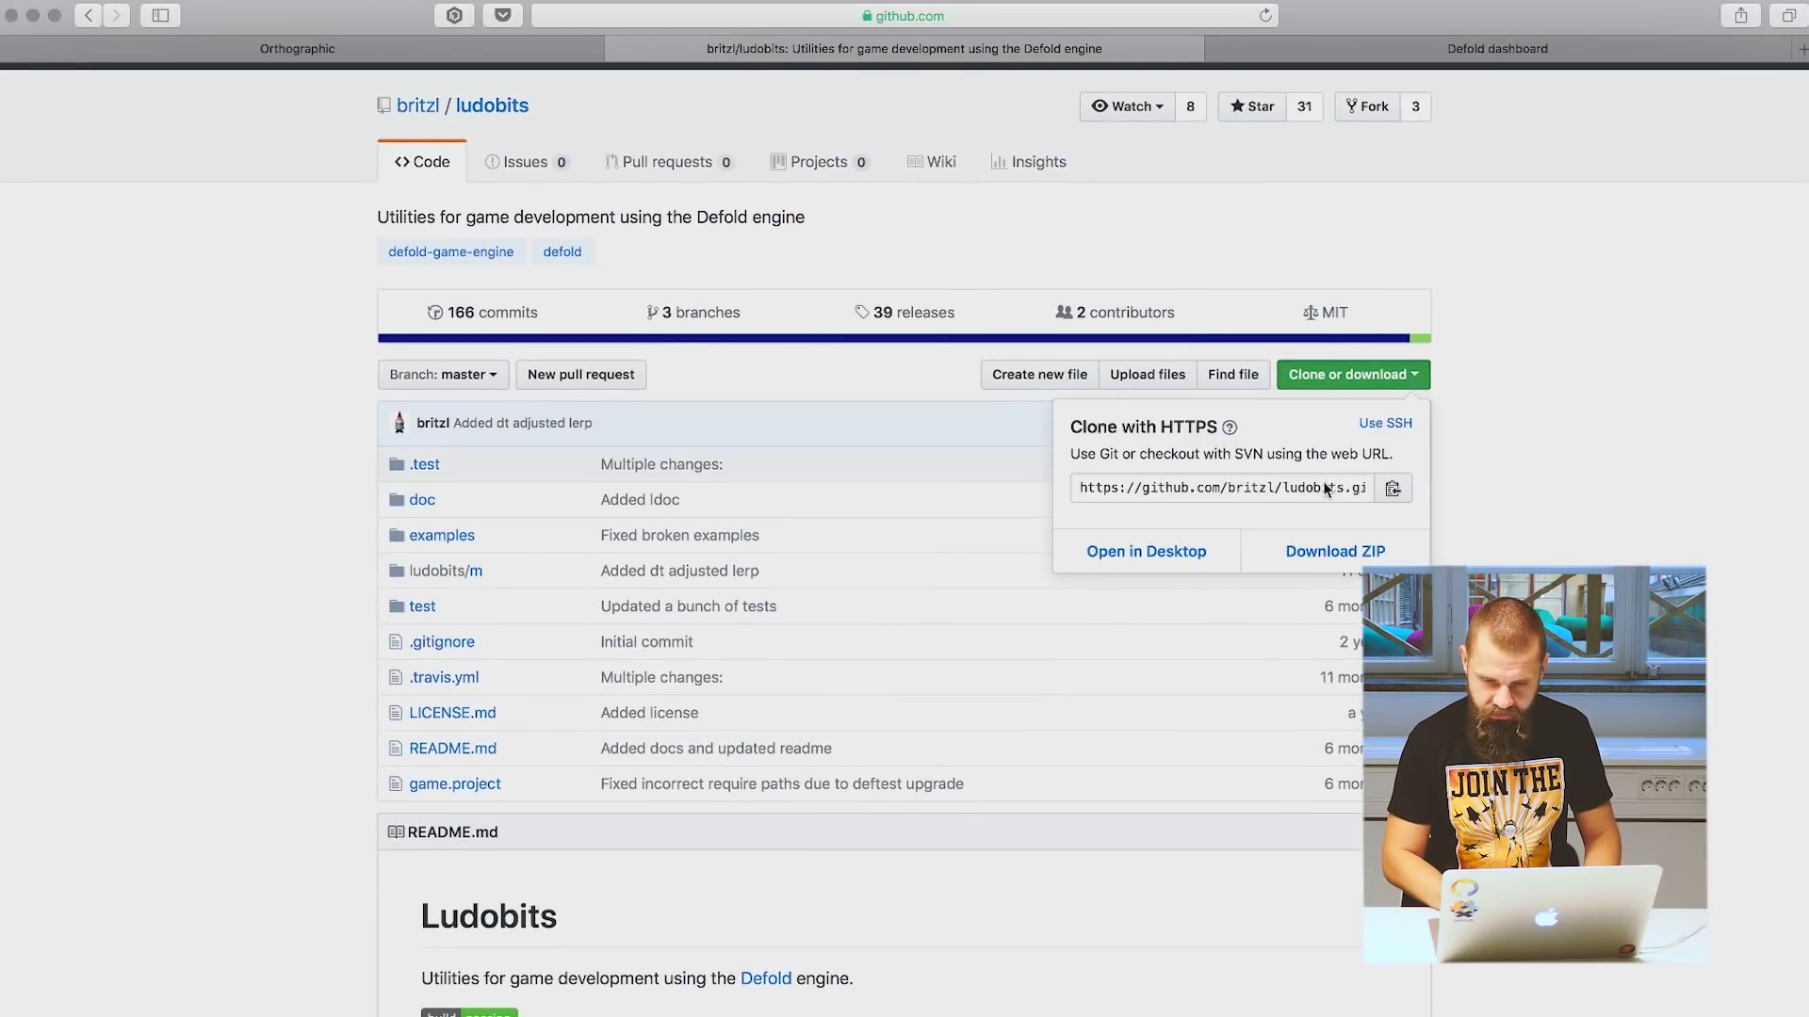
right_click(1336, 556)
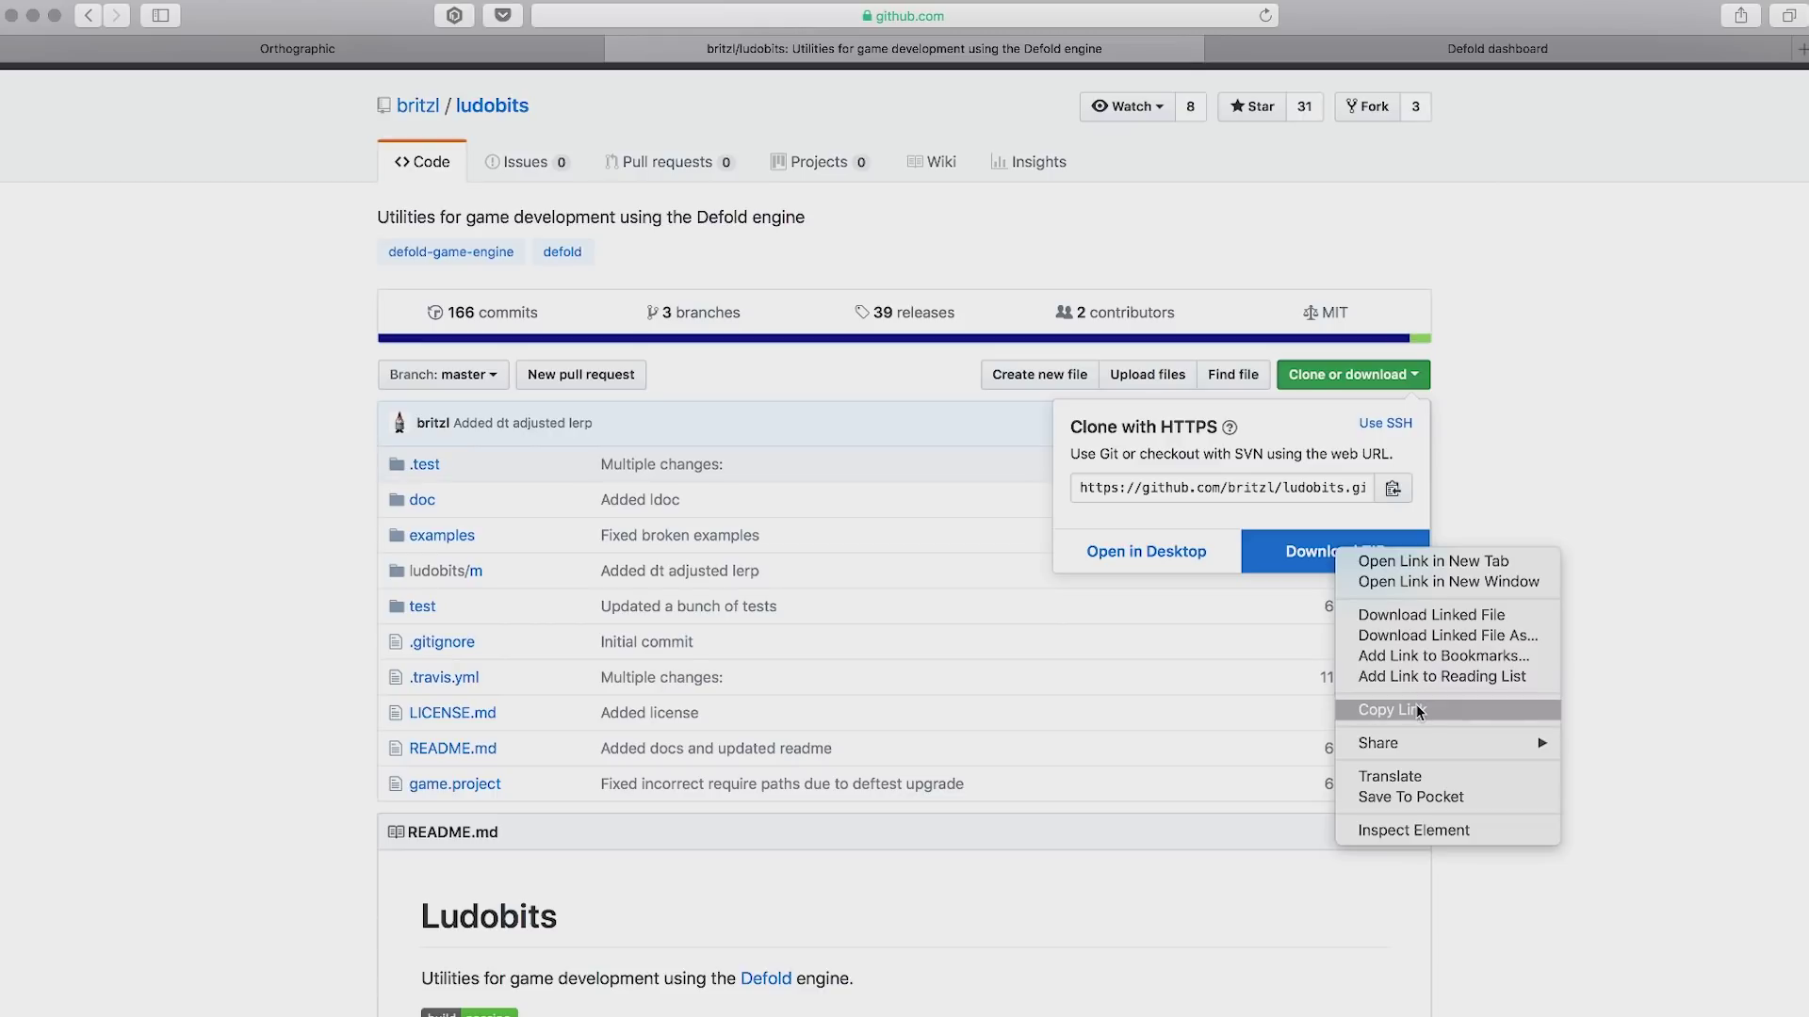
left_click(1392, 710)
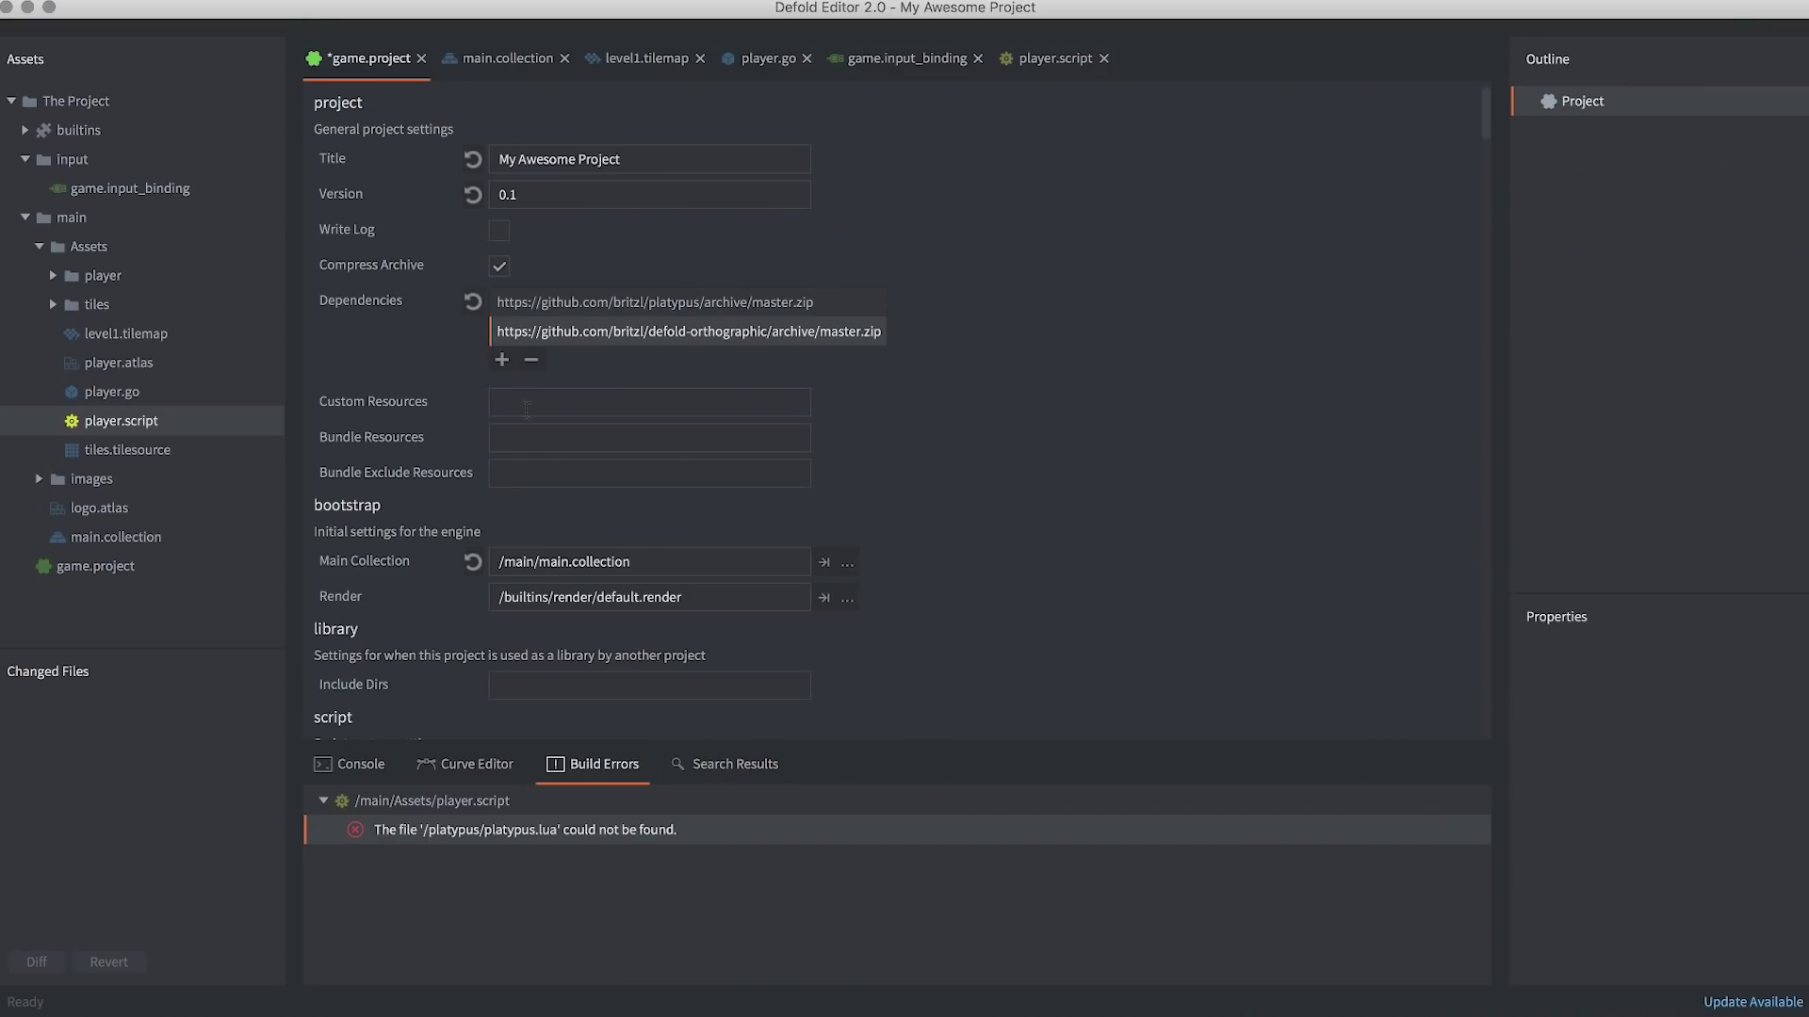
Switch to the Defold editor, add the copied ludobits master.zip URL as a third dependency in game.project, and fetch the libraries.
left_click(502, 360)
double_click(594, 362)
key("super+v")
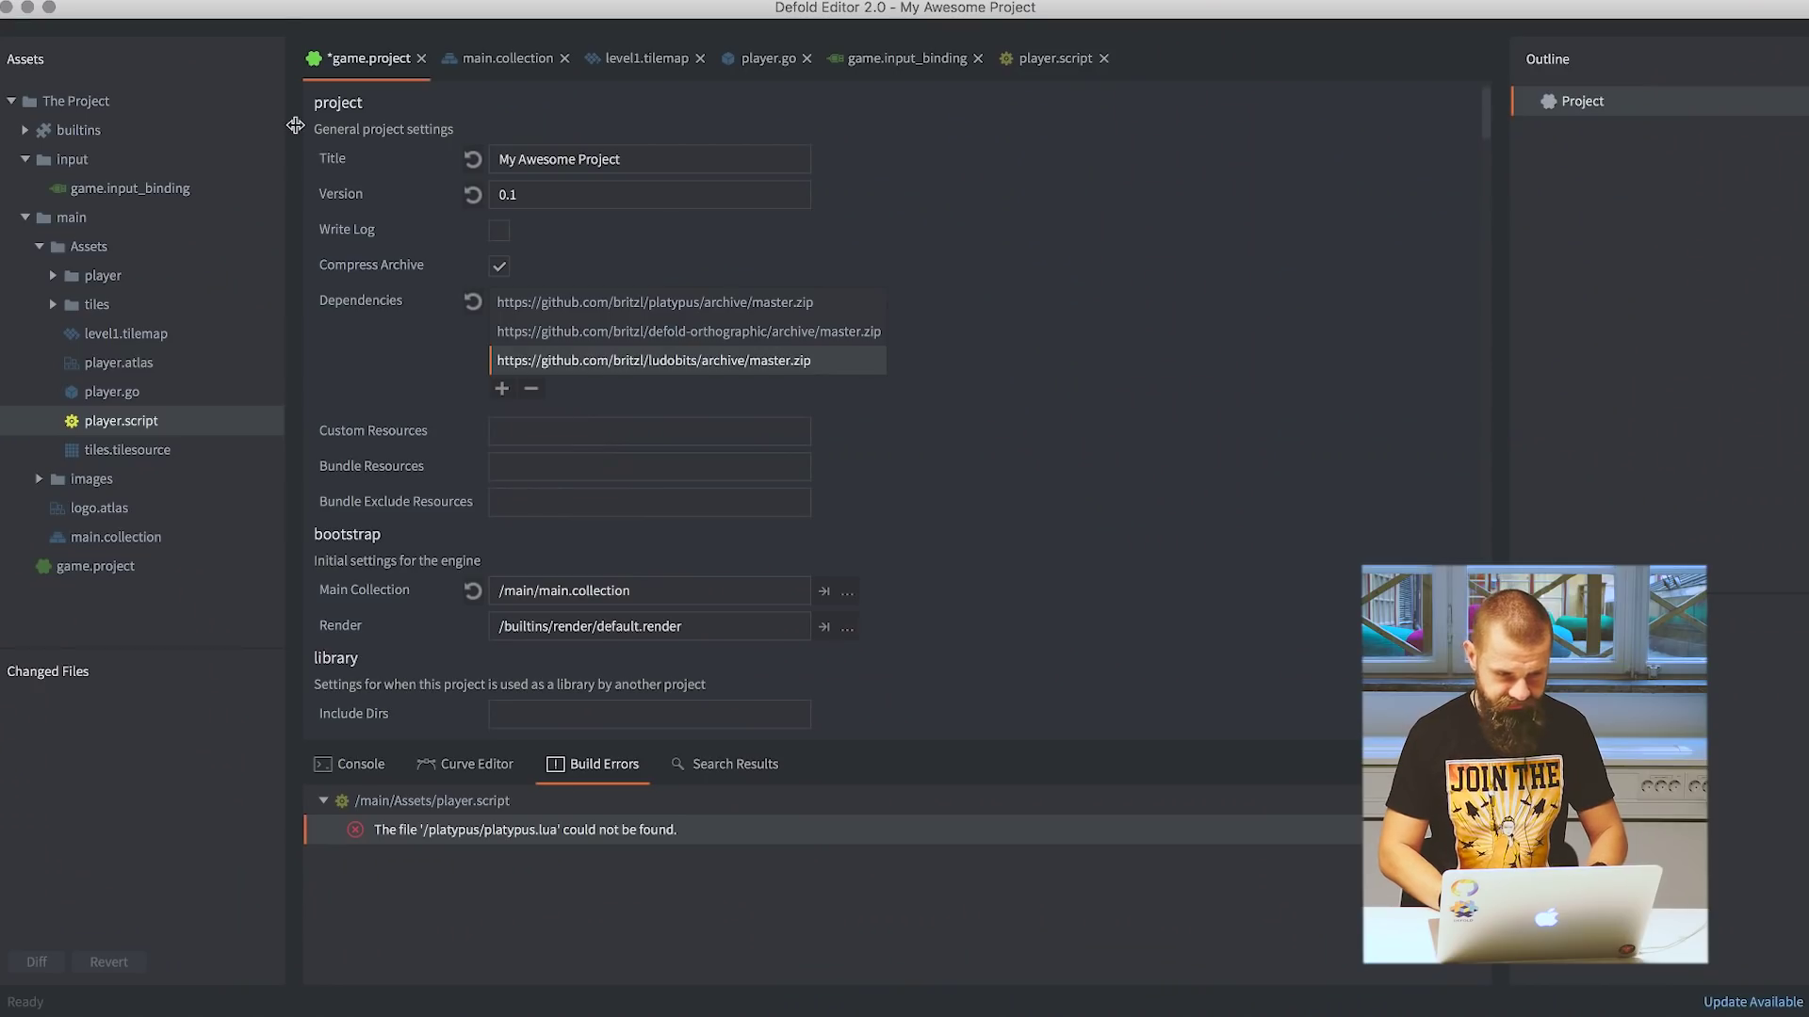
left_click(210, 1)
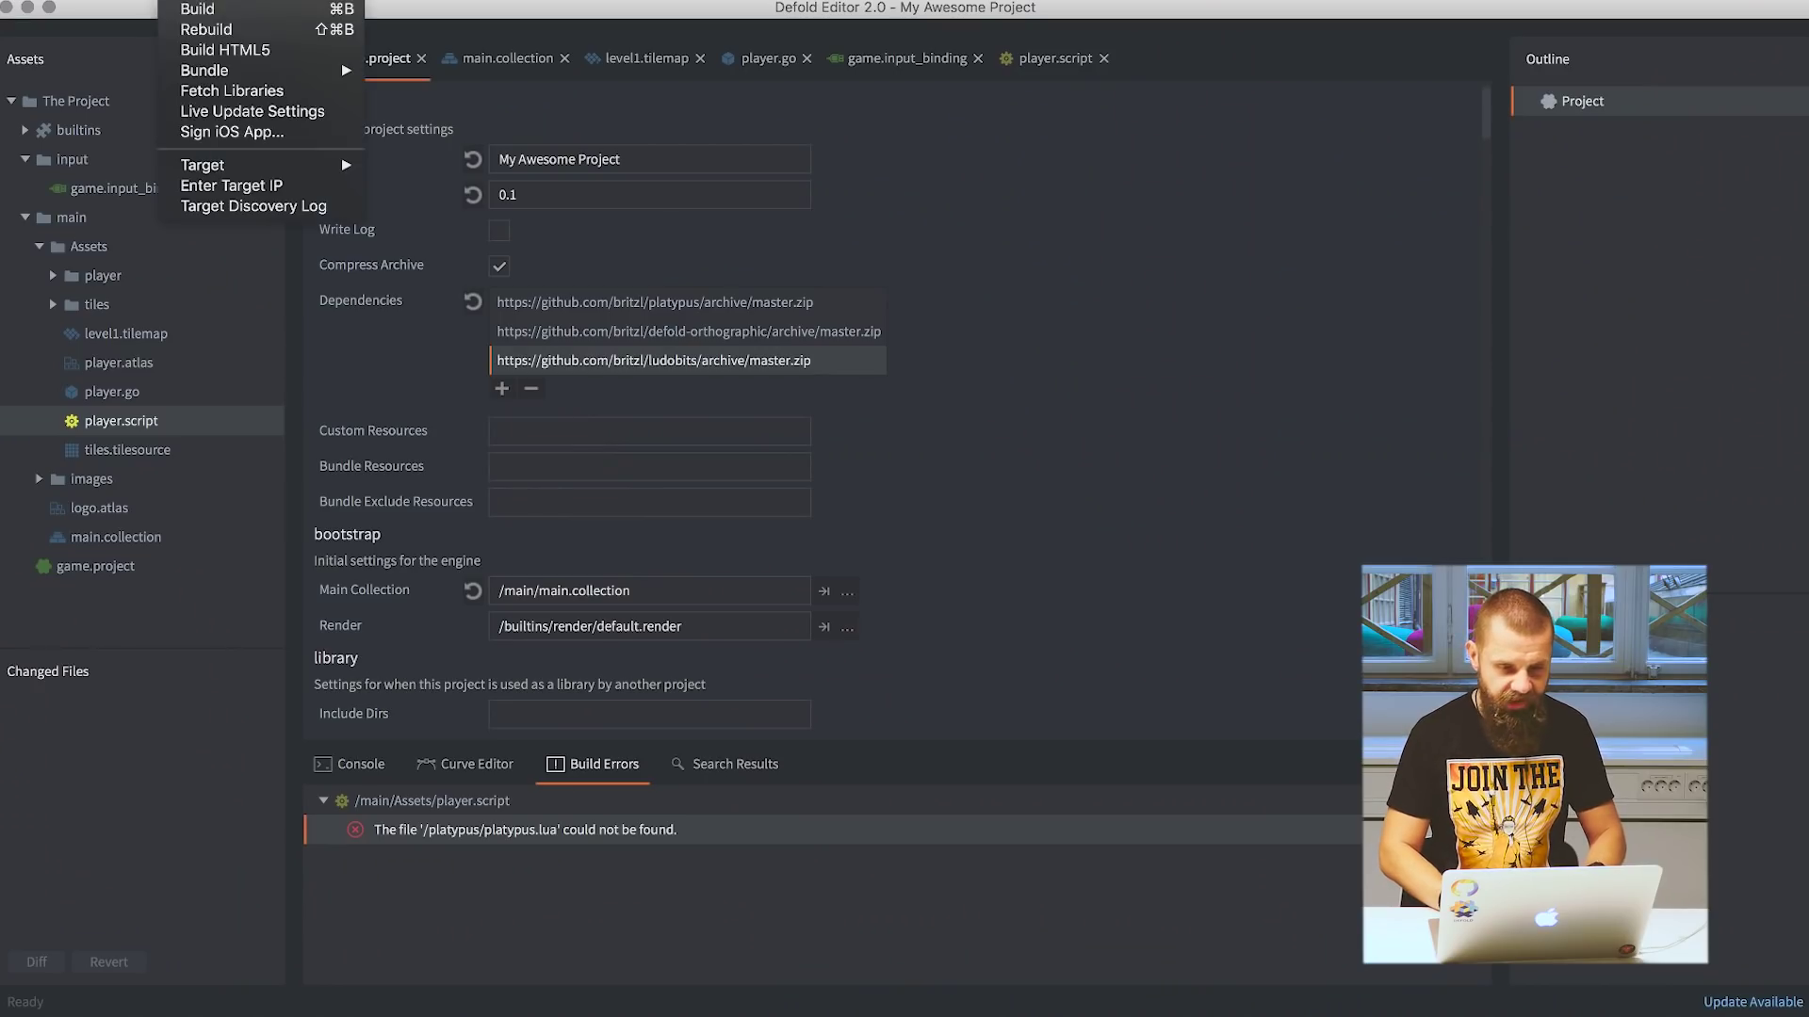
left_click(231, 92)
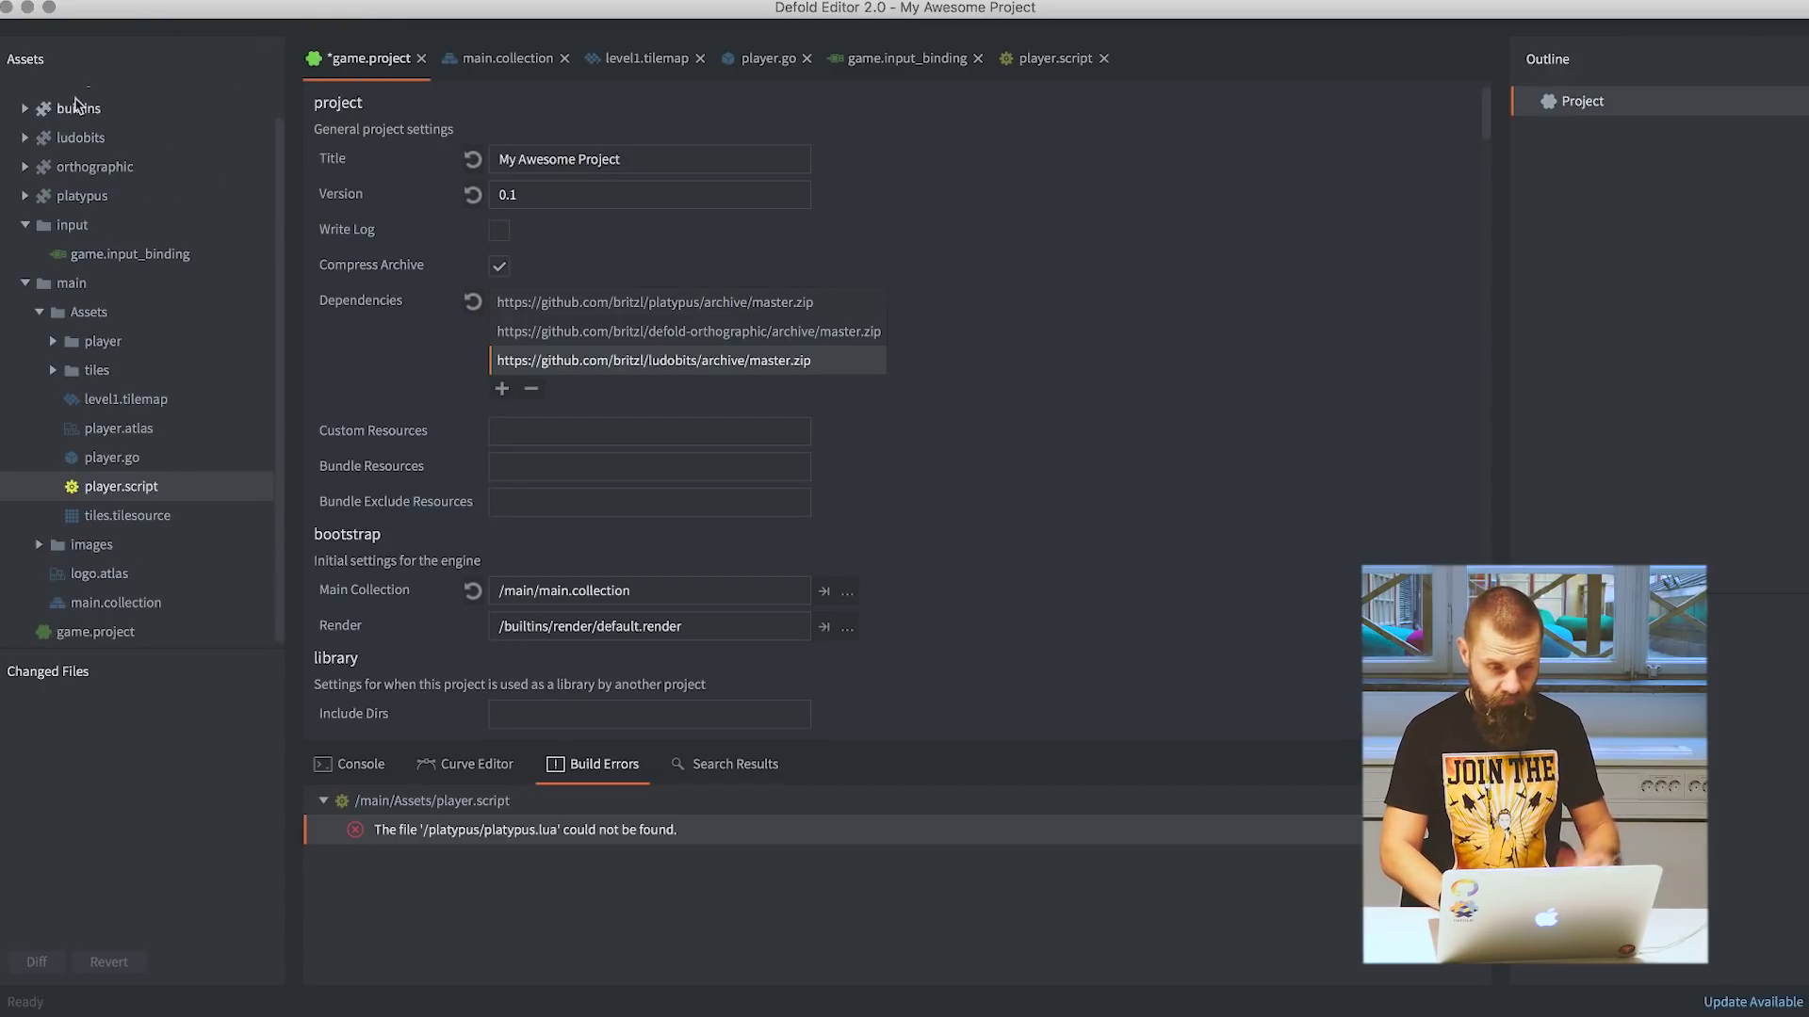
Examine the contents of the fetched platypus, orthographic and ludobits library folders in the project's assets.
left_click(25, 197)
scroll(31, 204, "down", 1)
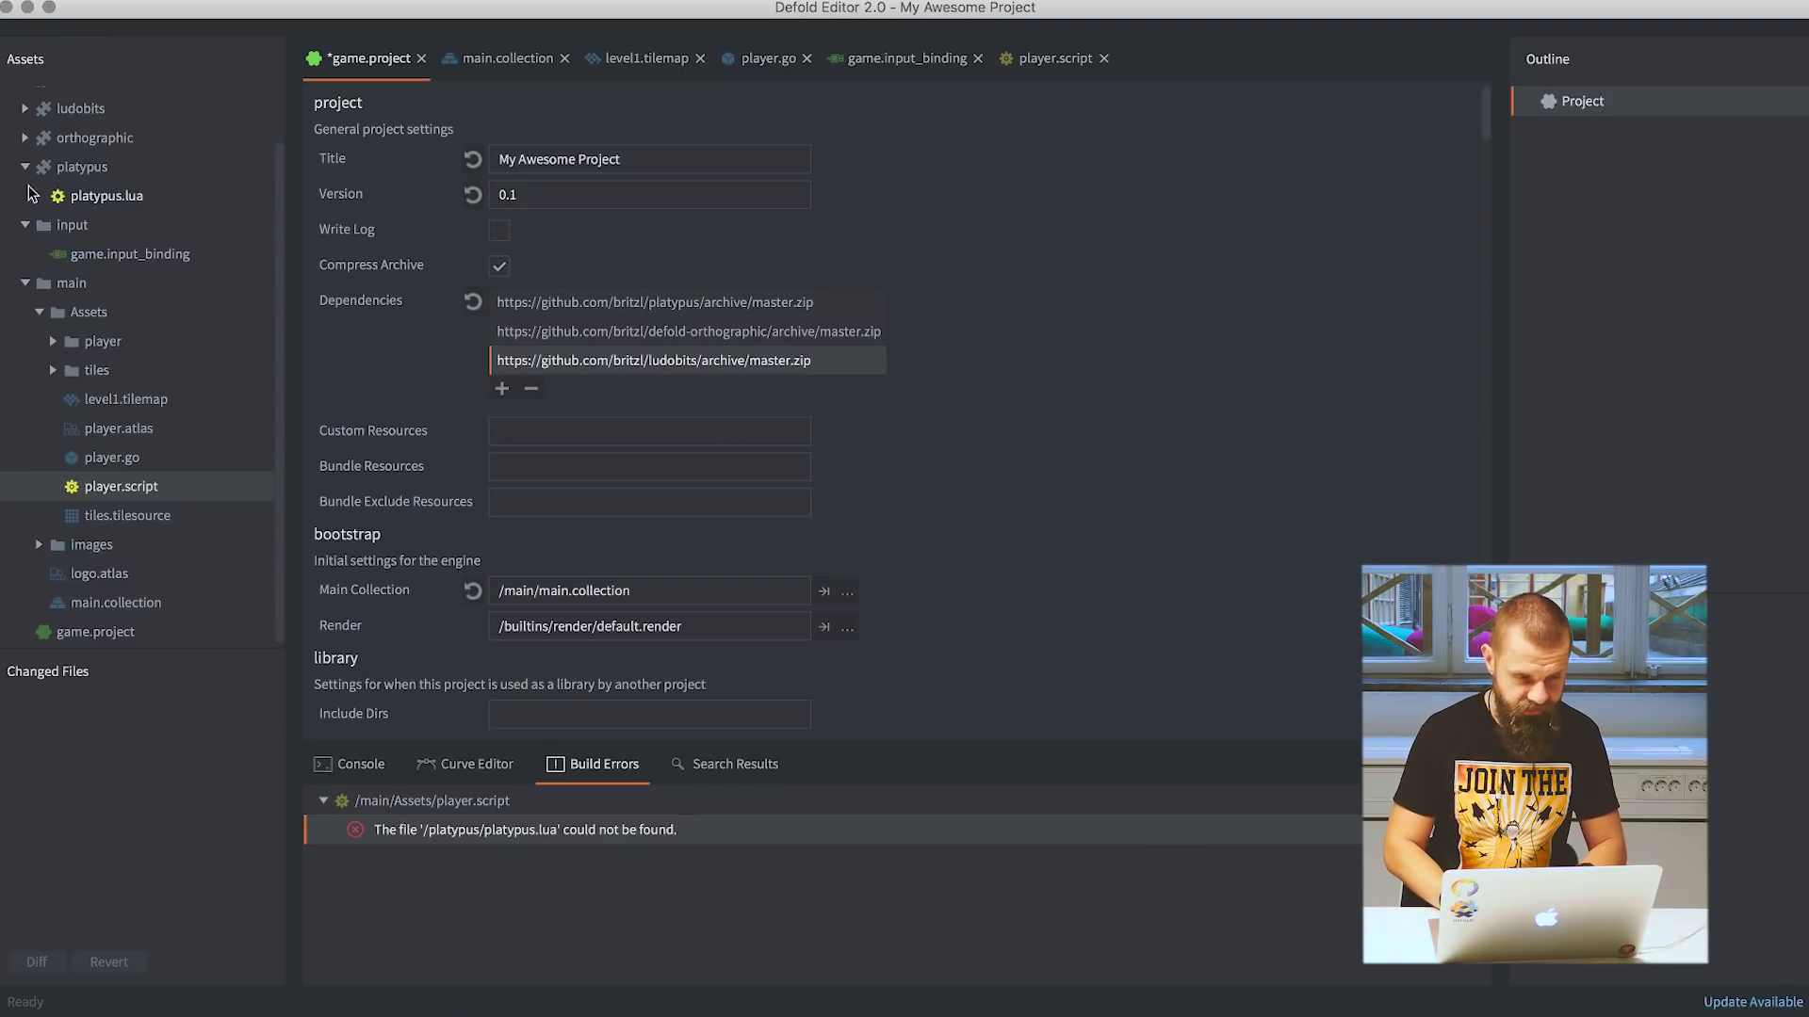
left_click(25, 139)
scroll(106, 182, "up", 3)
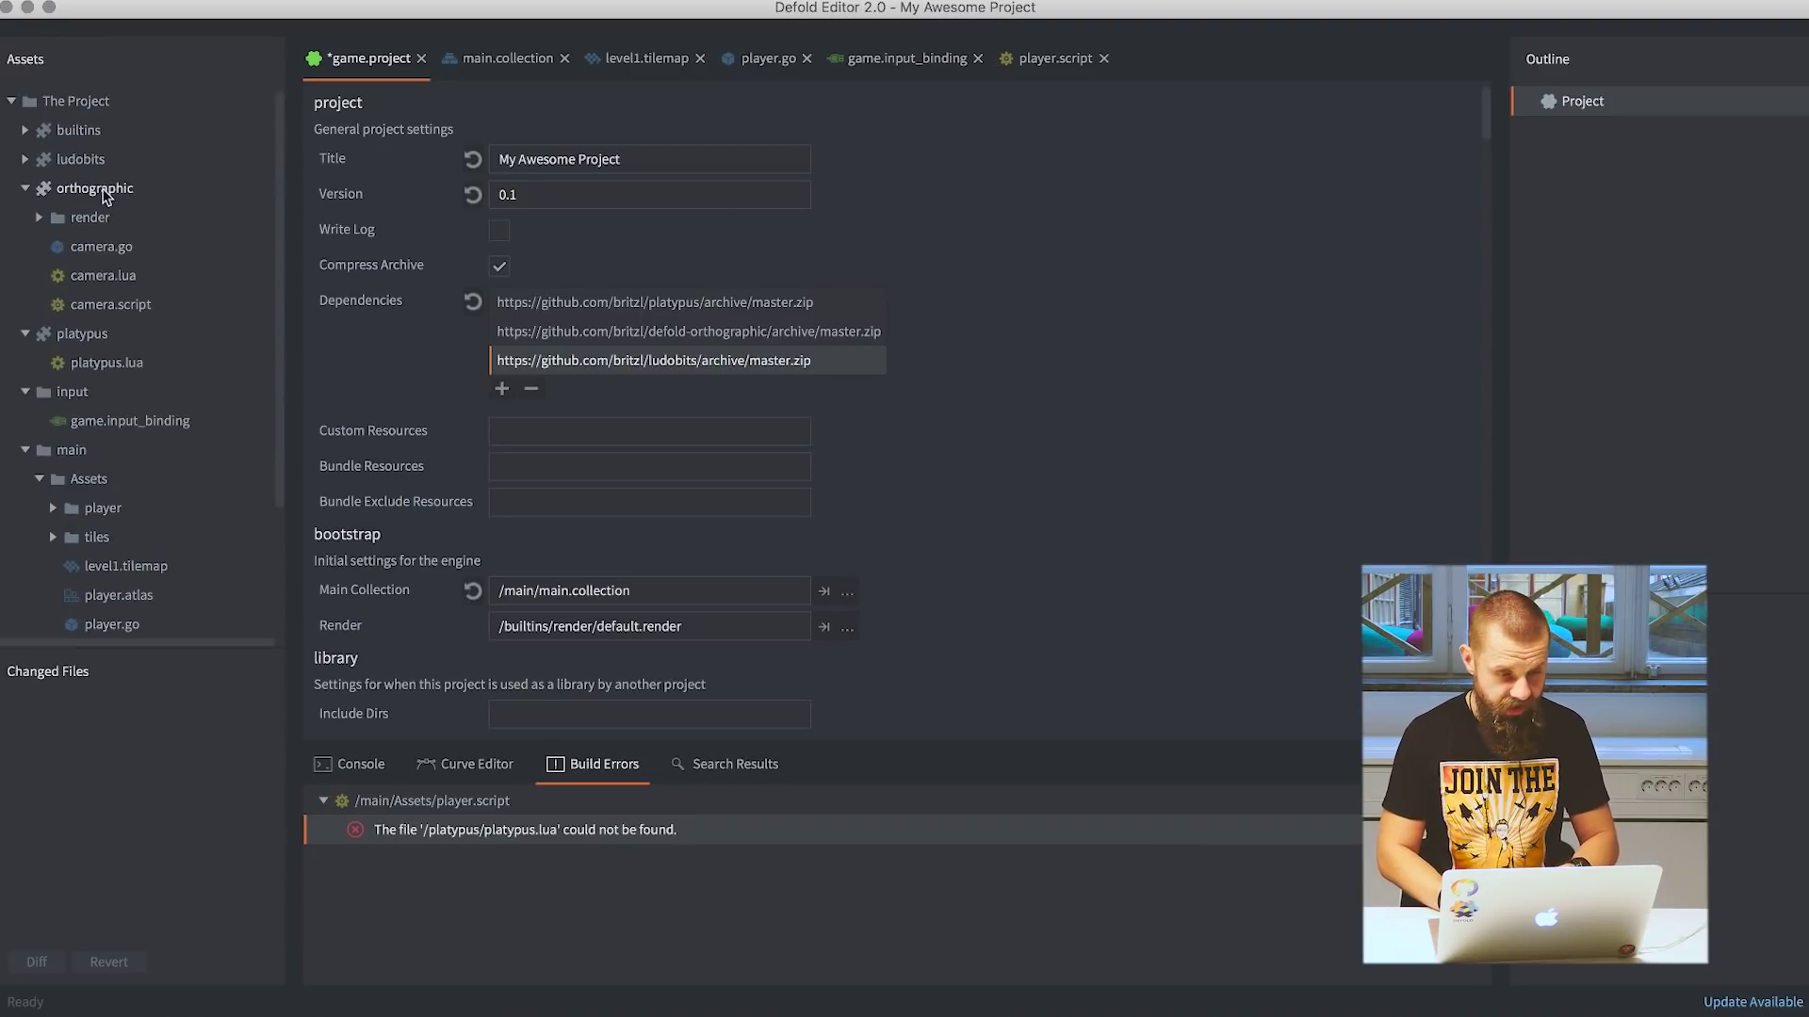
left_click(40, 218)
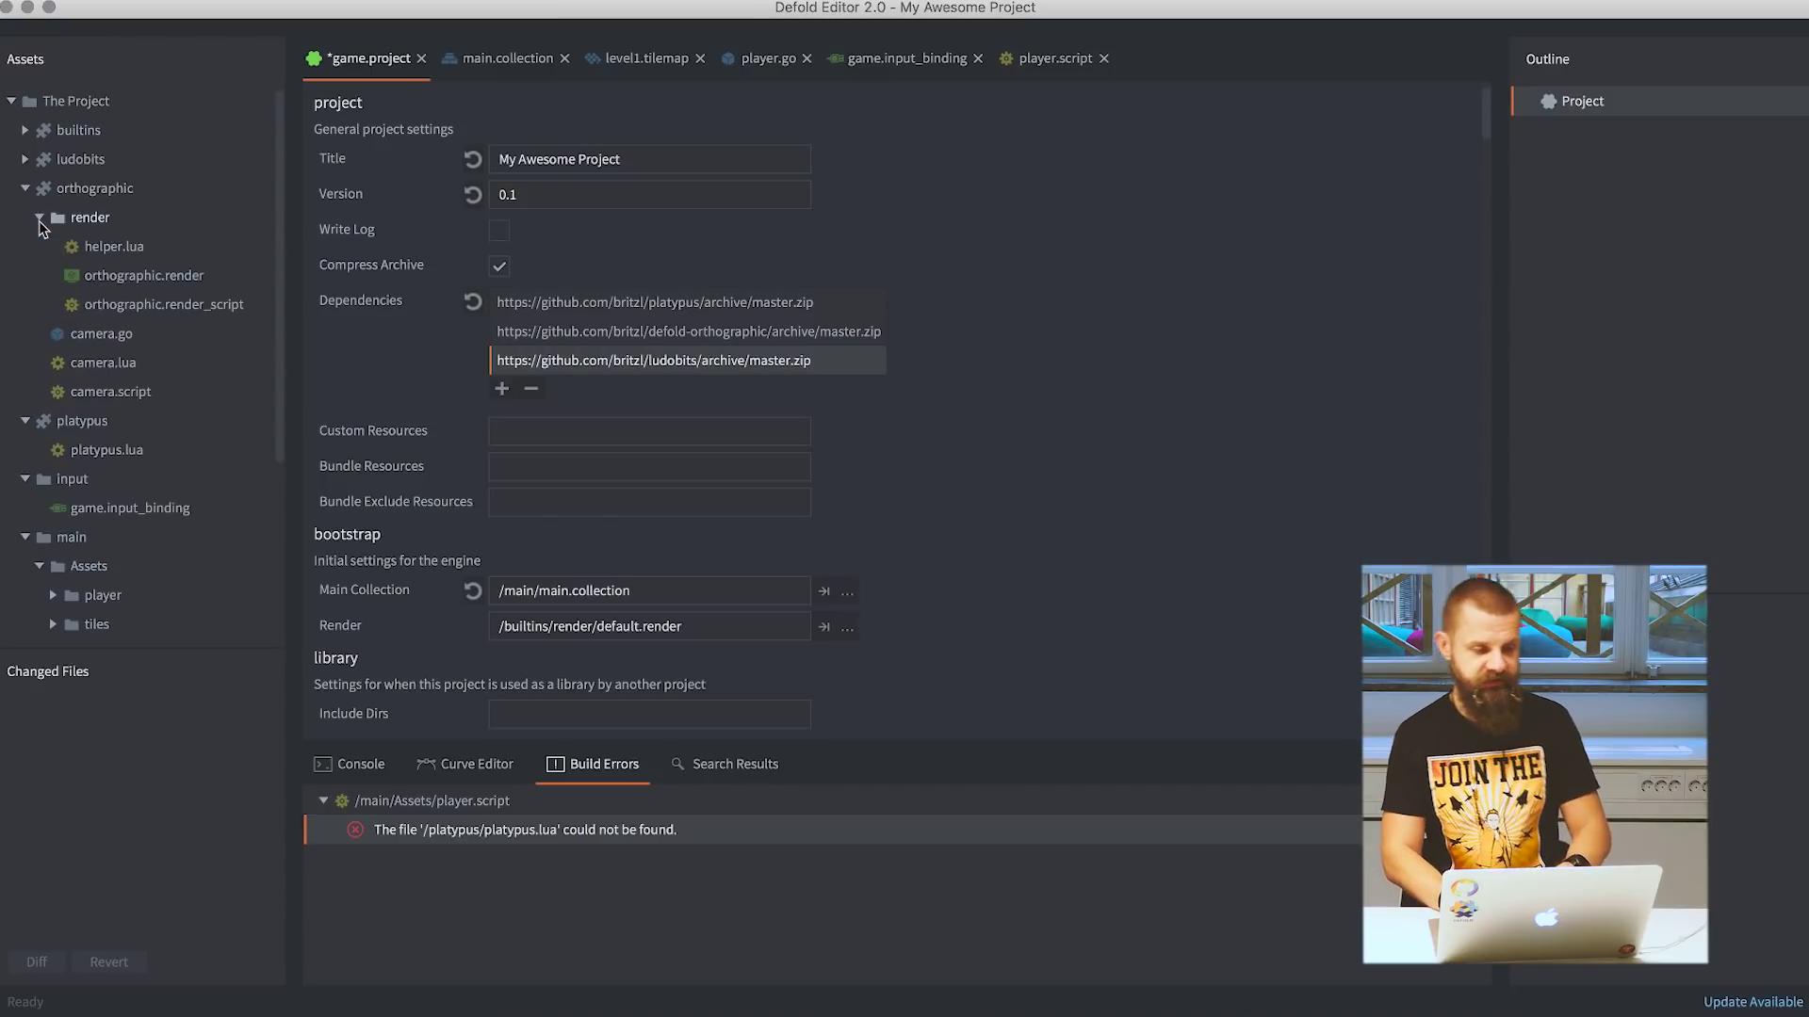
left_click(39, 218)
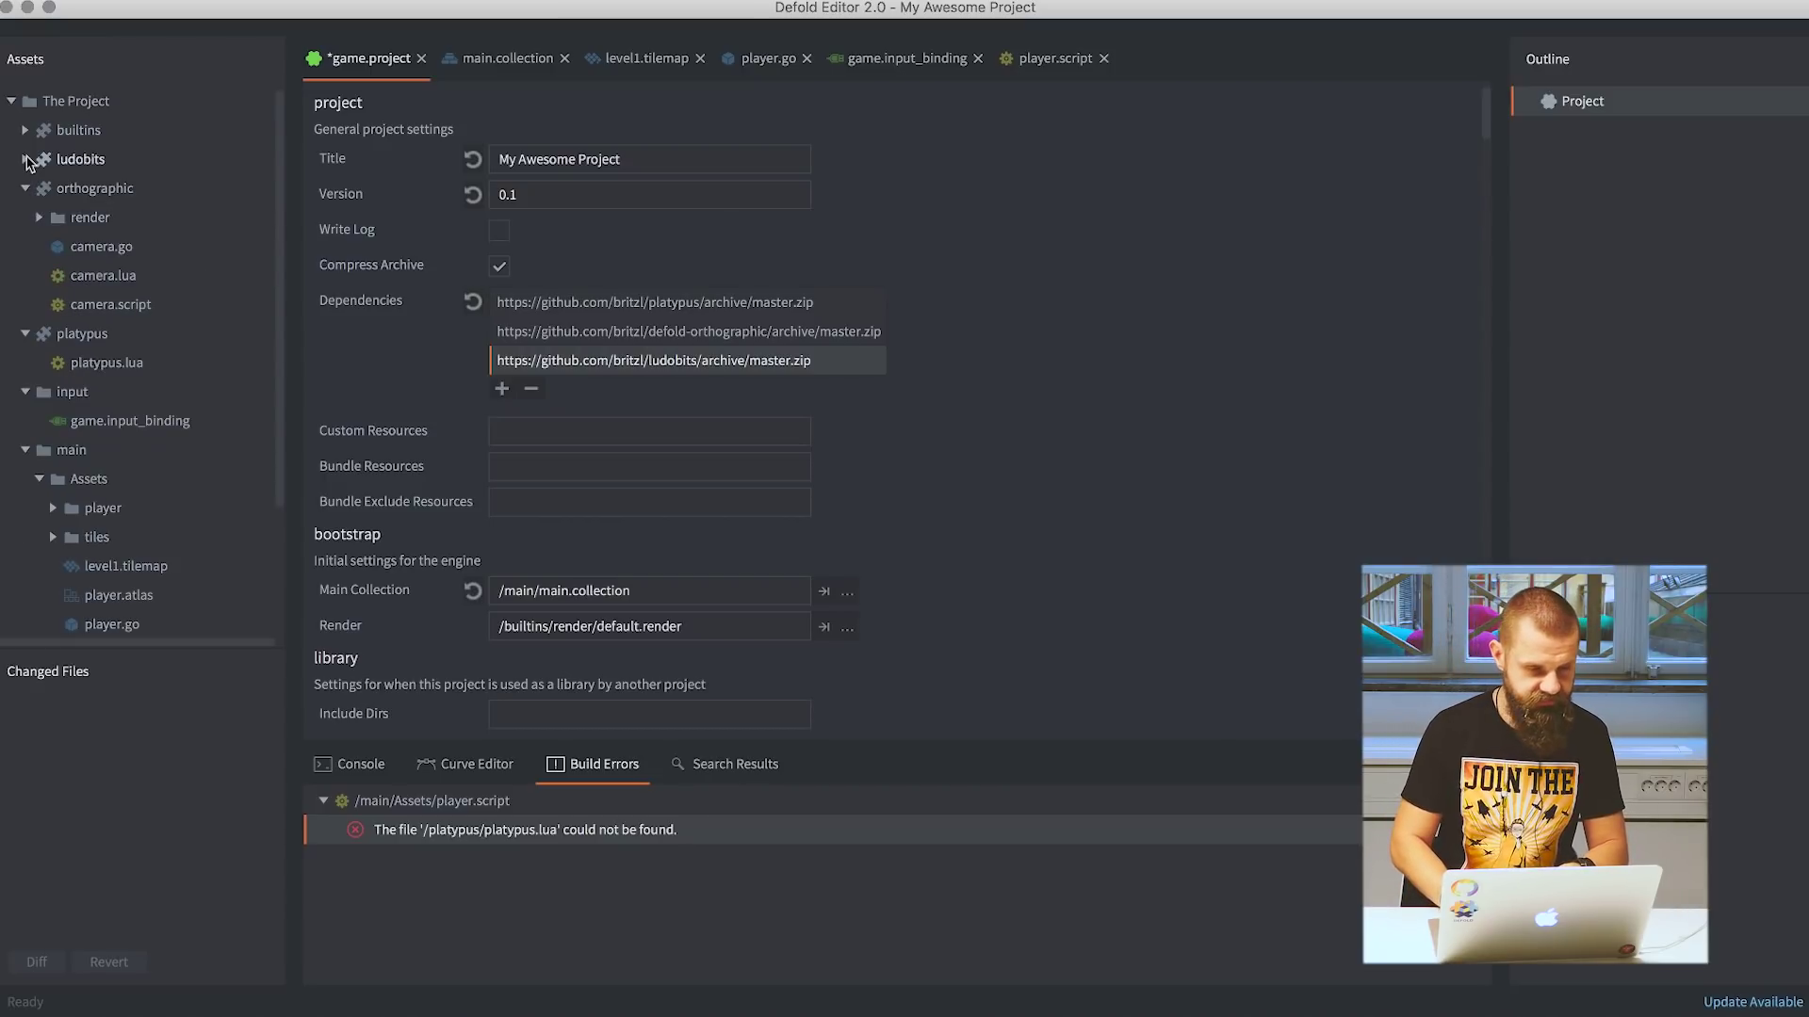
left_click(25, 159)
left_click(39, 189)
left_click(39, 189)
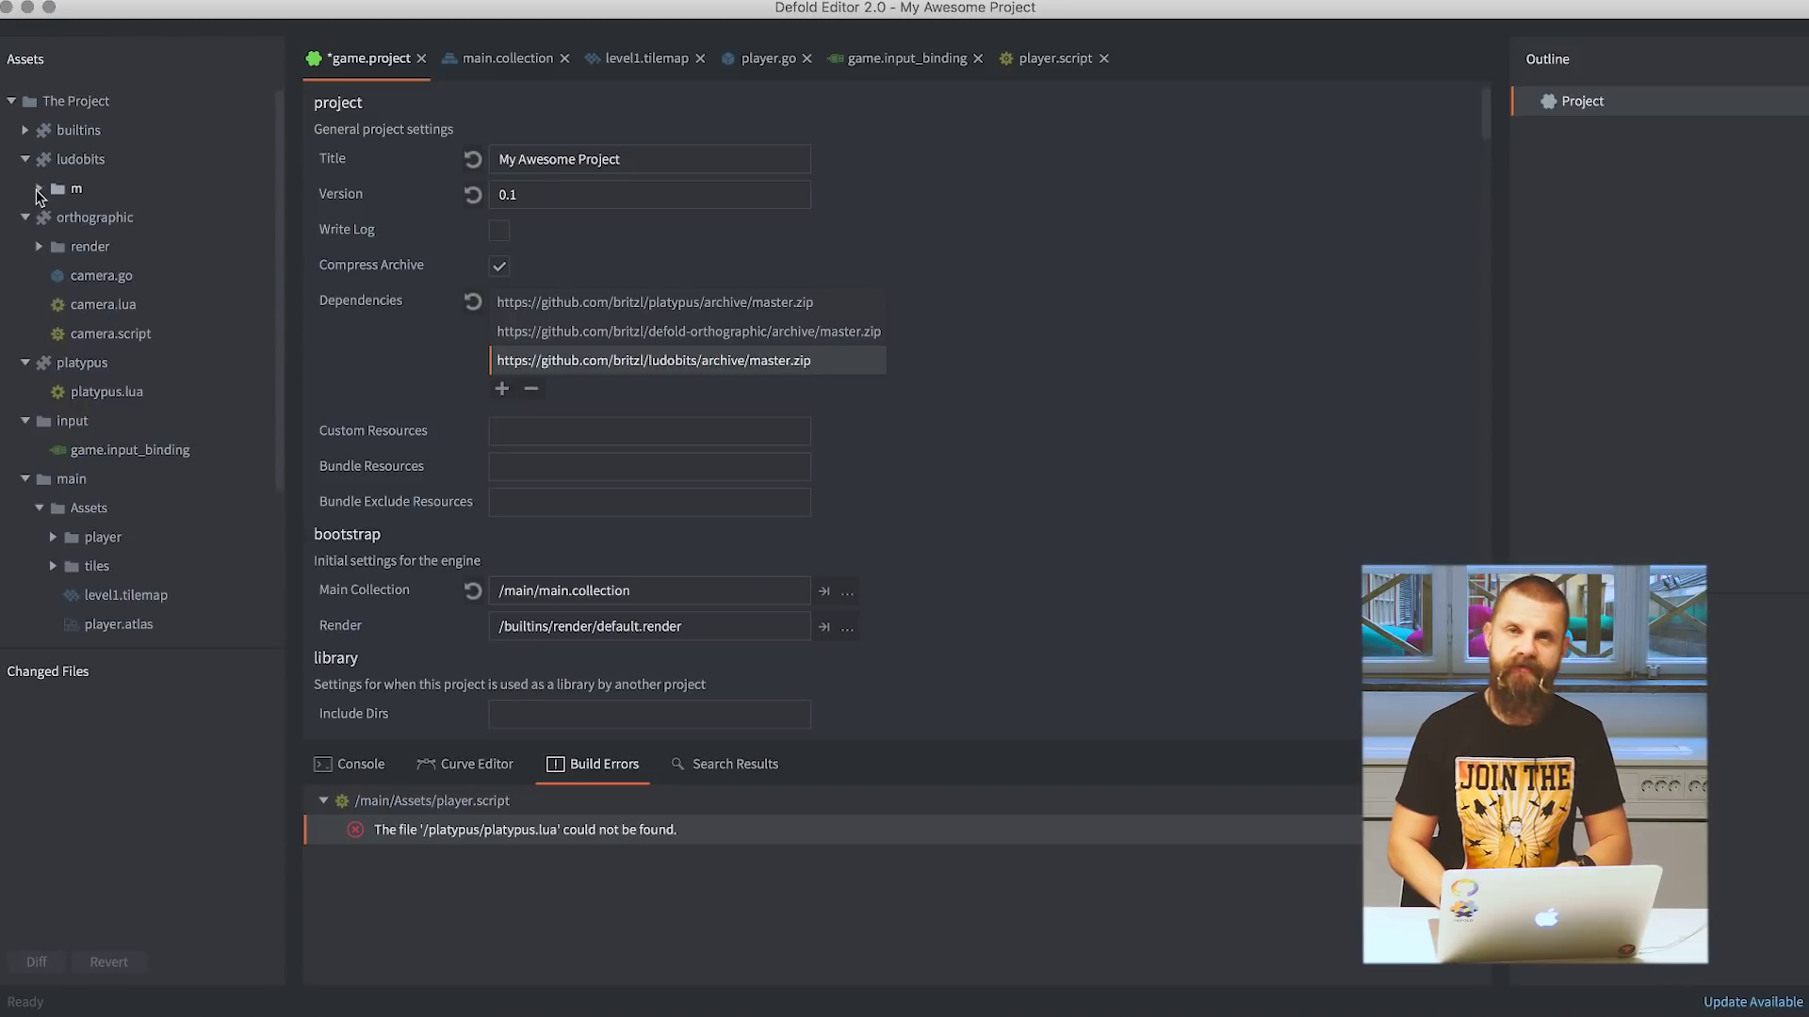
left_click(39, 247)
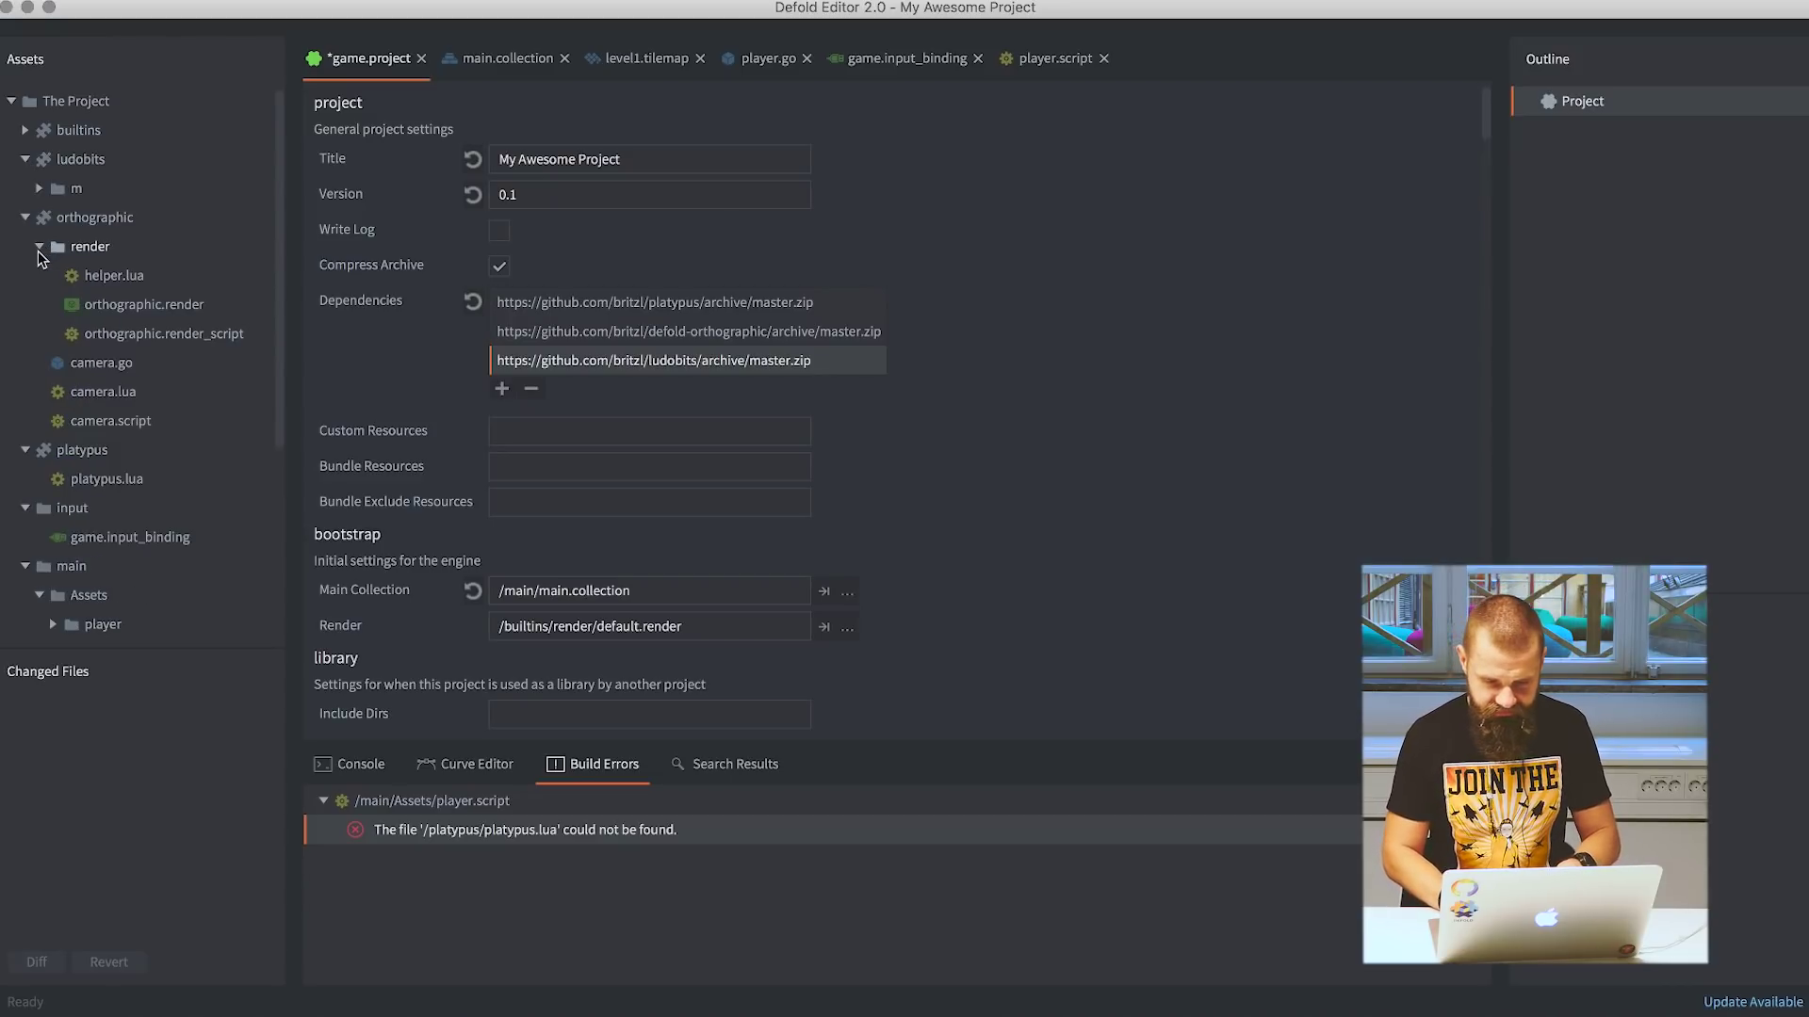
Save game.project, and build and run the game to test moving the player left and right.
key("super+s")
scroll(198, 336, "down", 5)
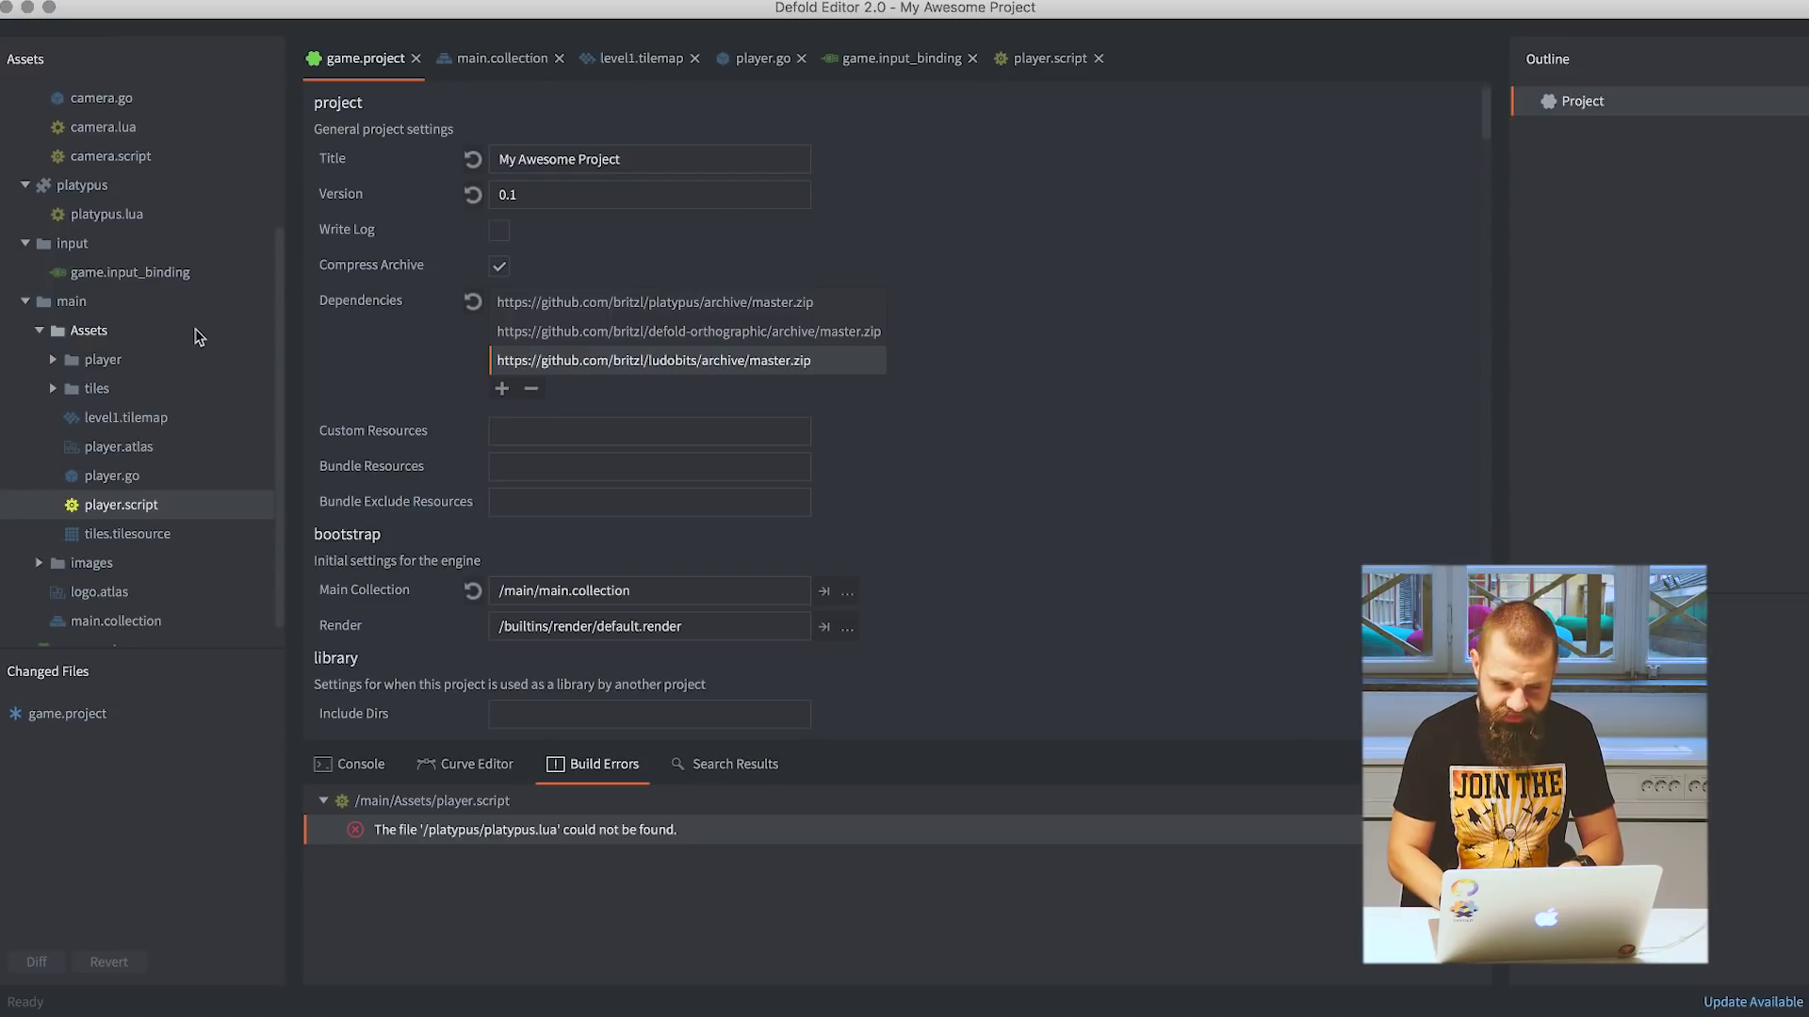
key("super+b")
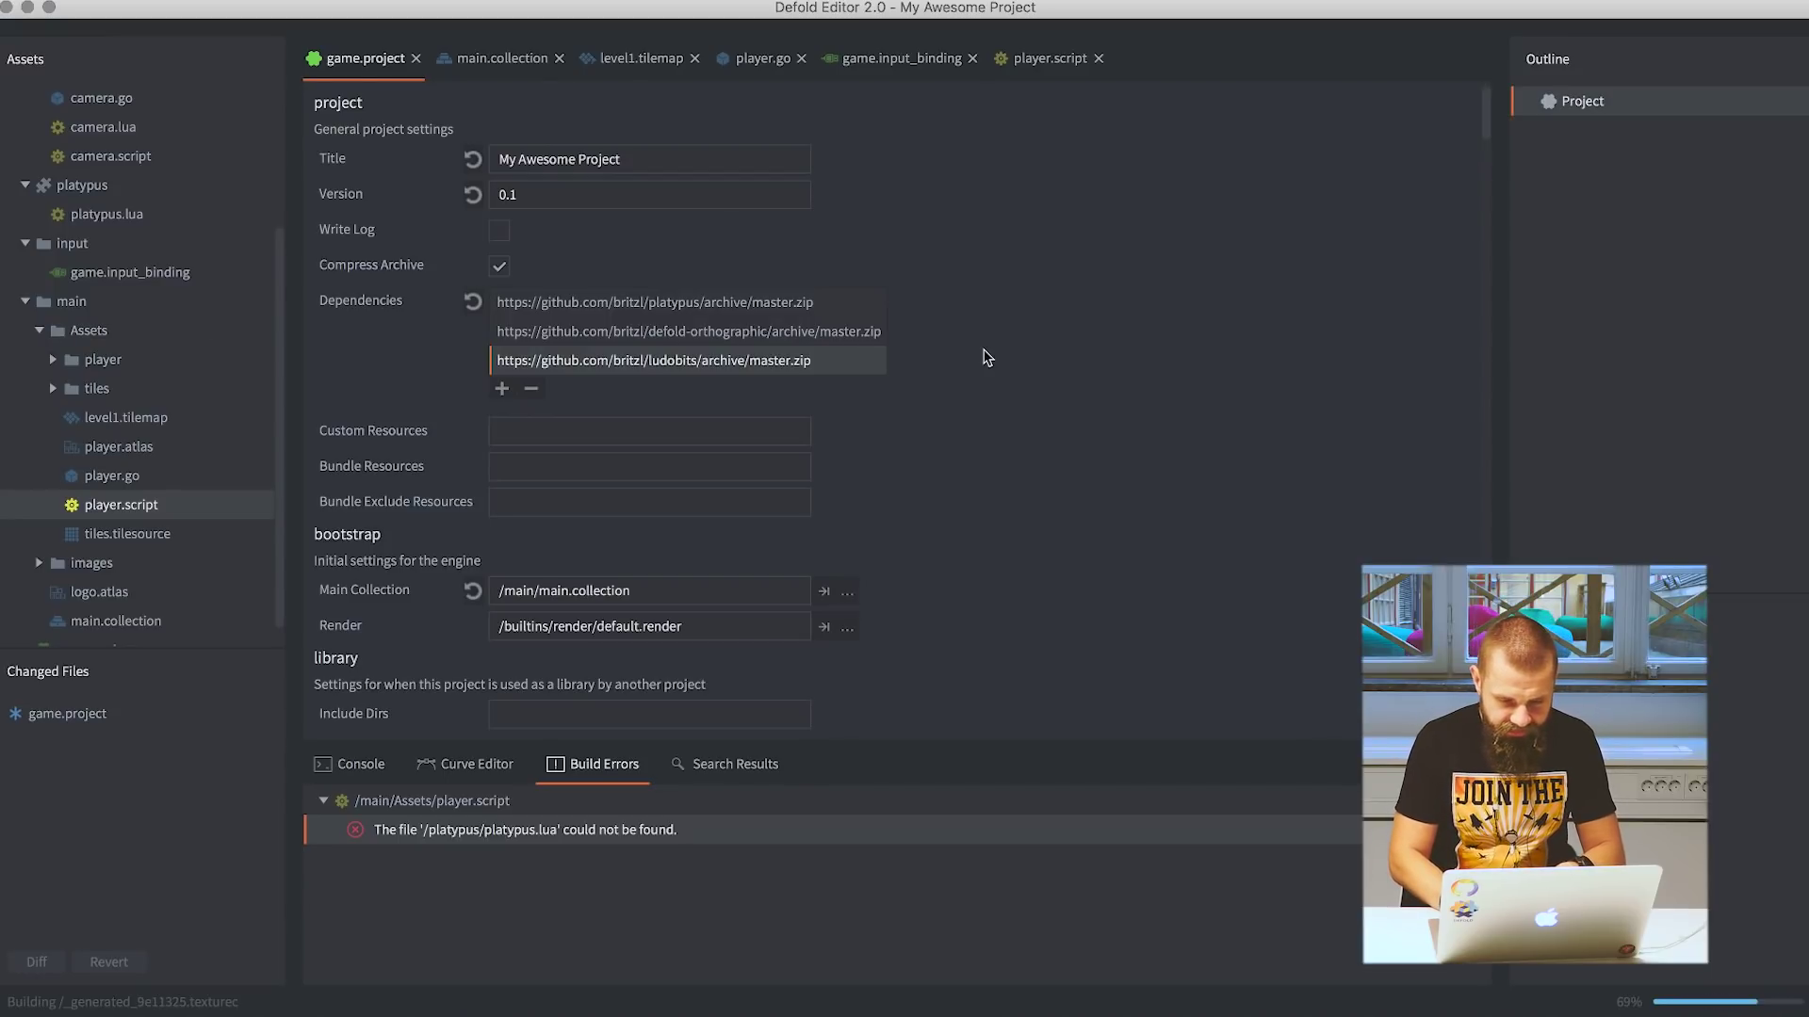
key("Right")
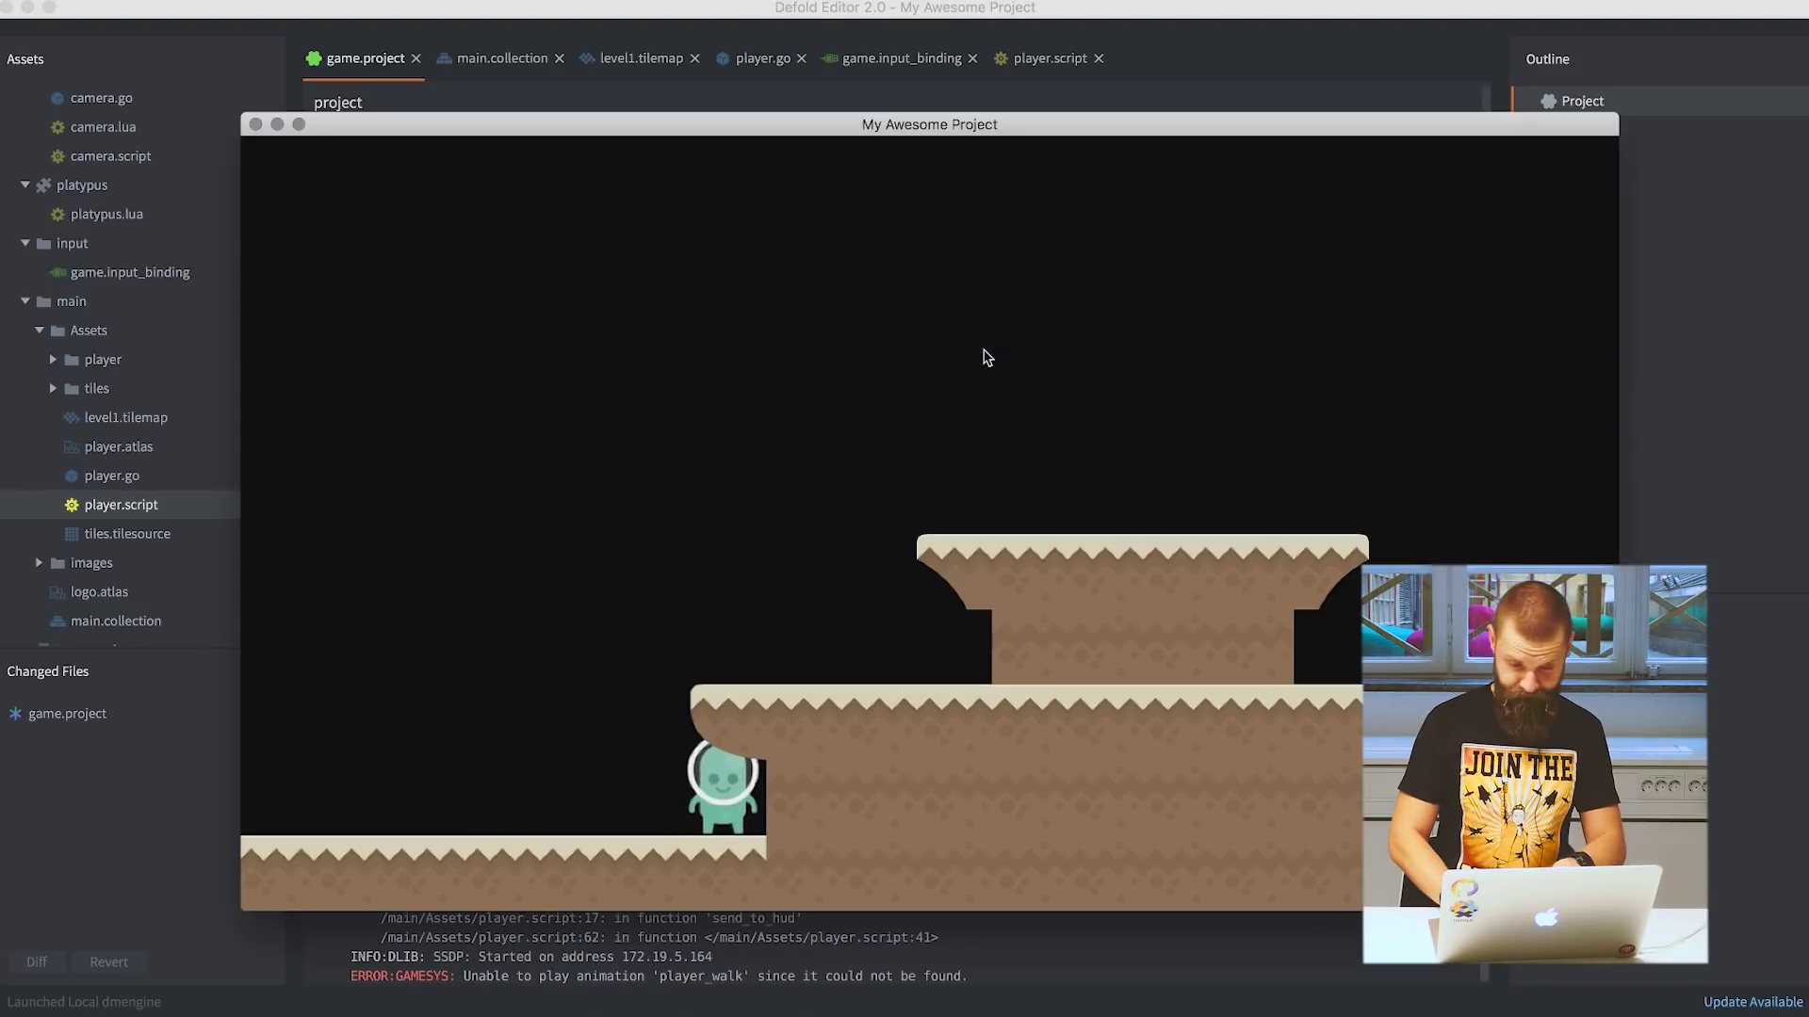
key("Left")
key("Right")
key("Left")
key("Right")
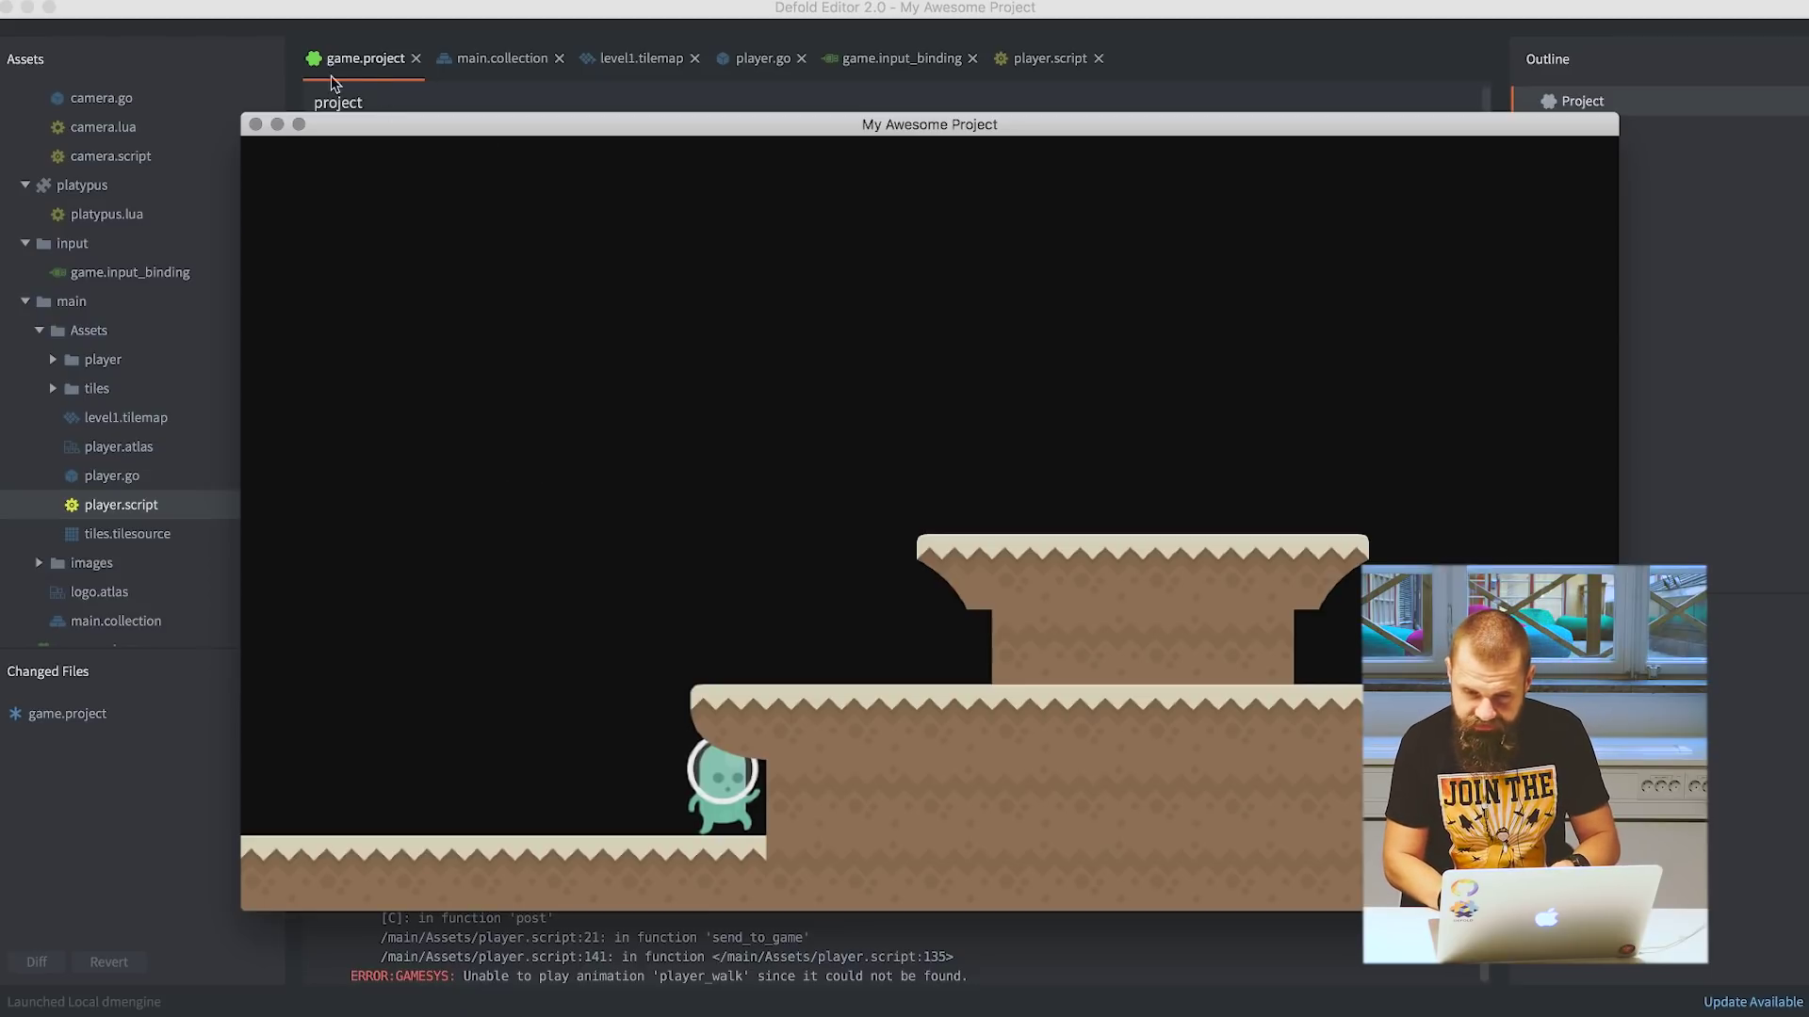
left_click(256, 124)
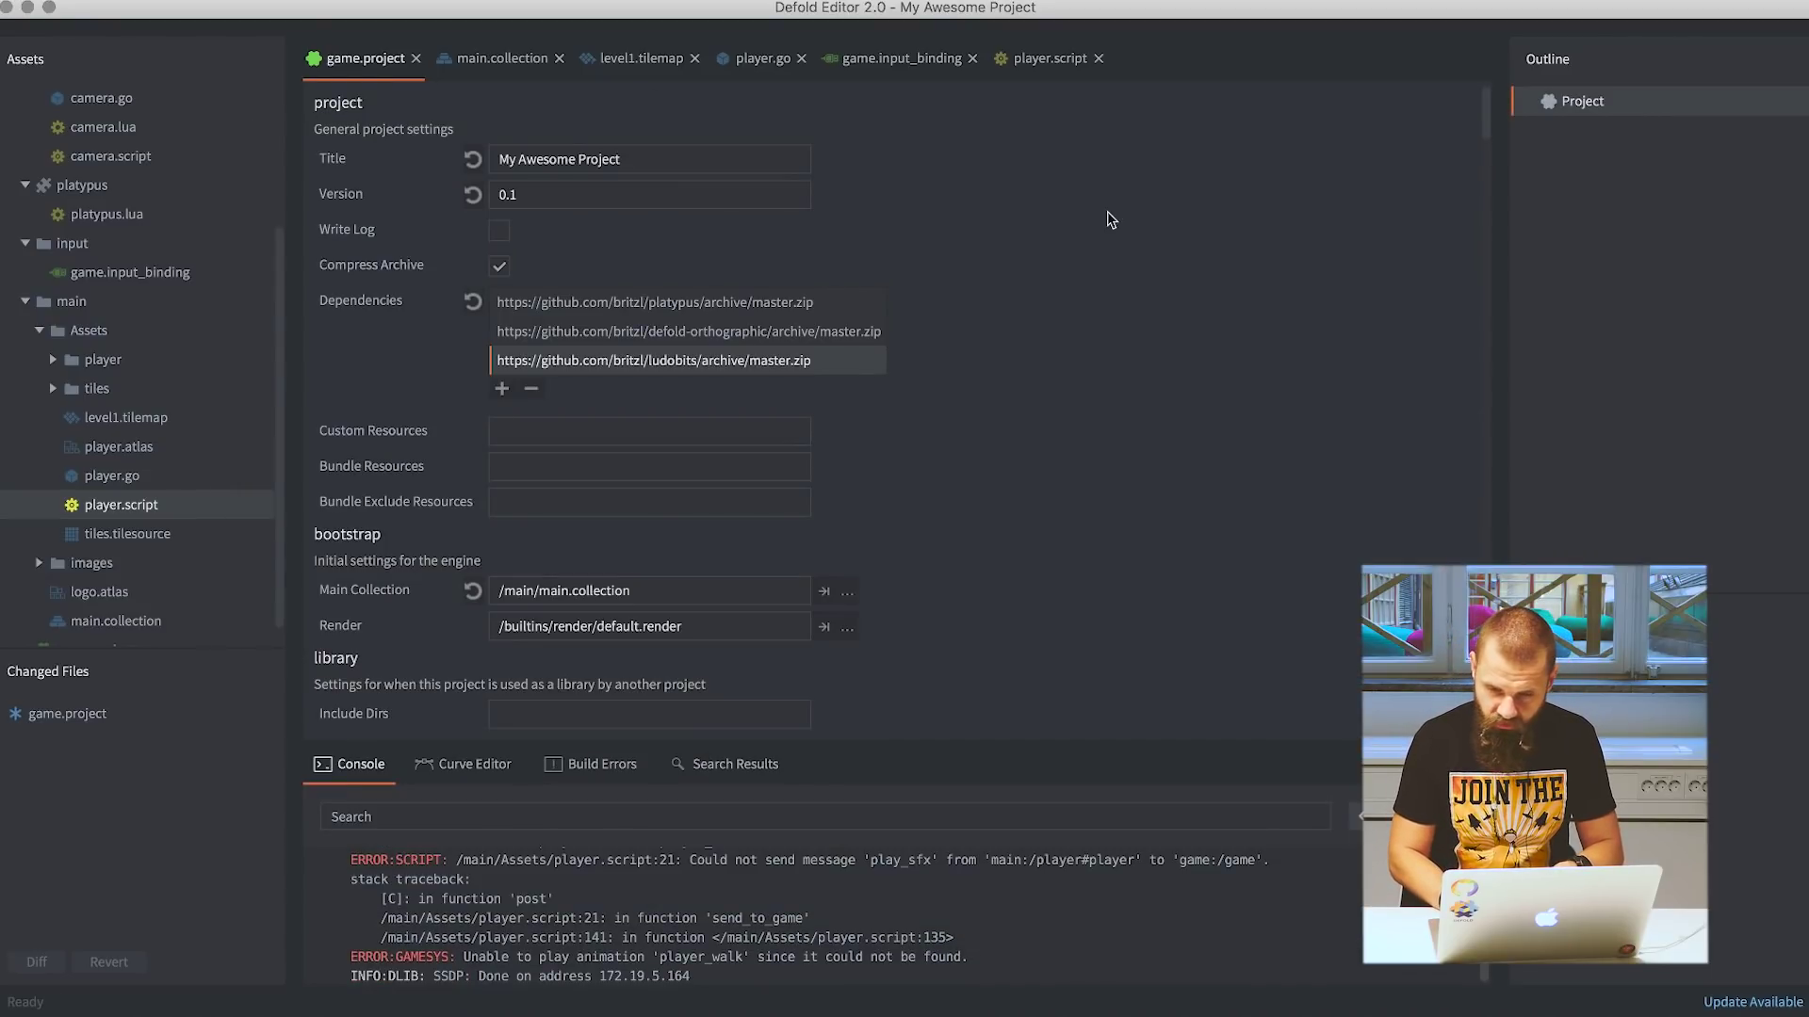
Check the sprite in player.go and rename the player_run animation in player.atlas to player_walk.
left_click(763, 60)
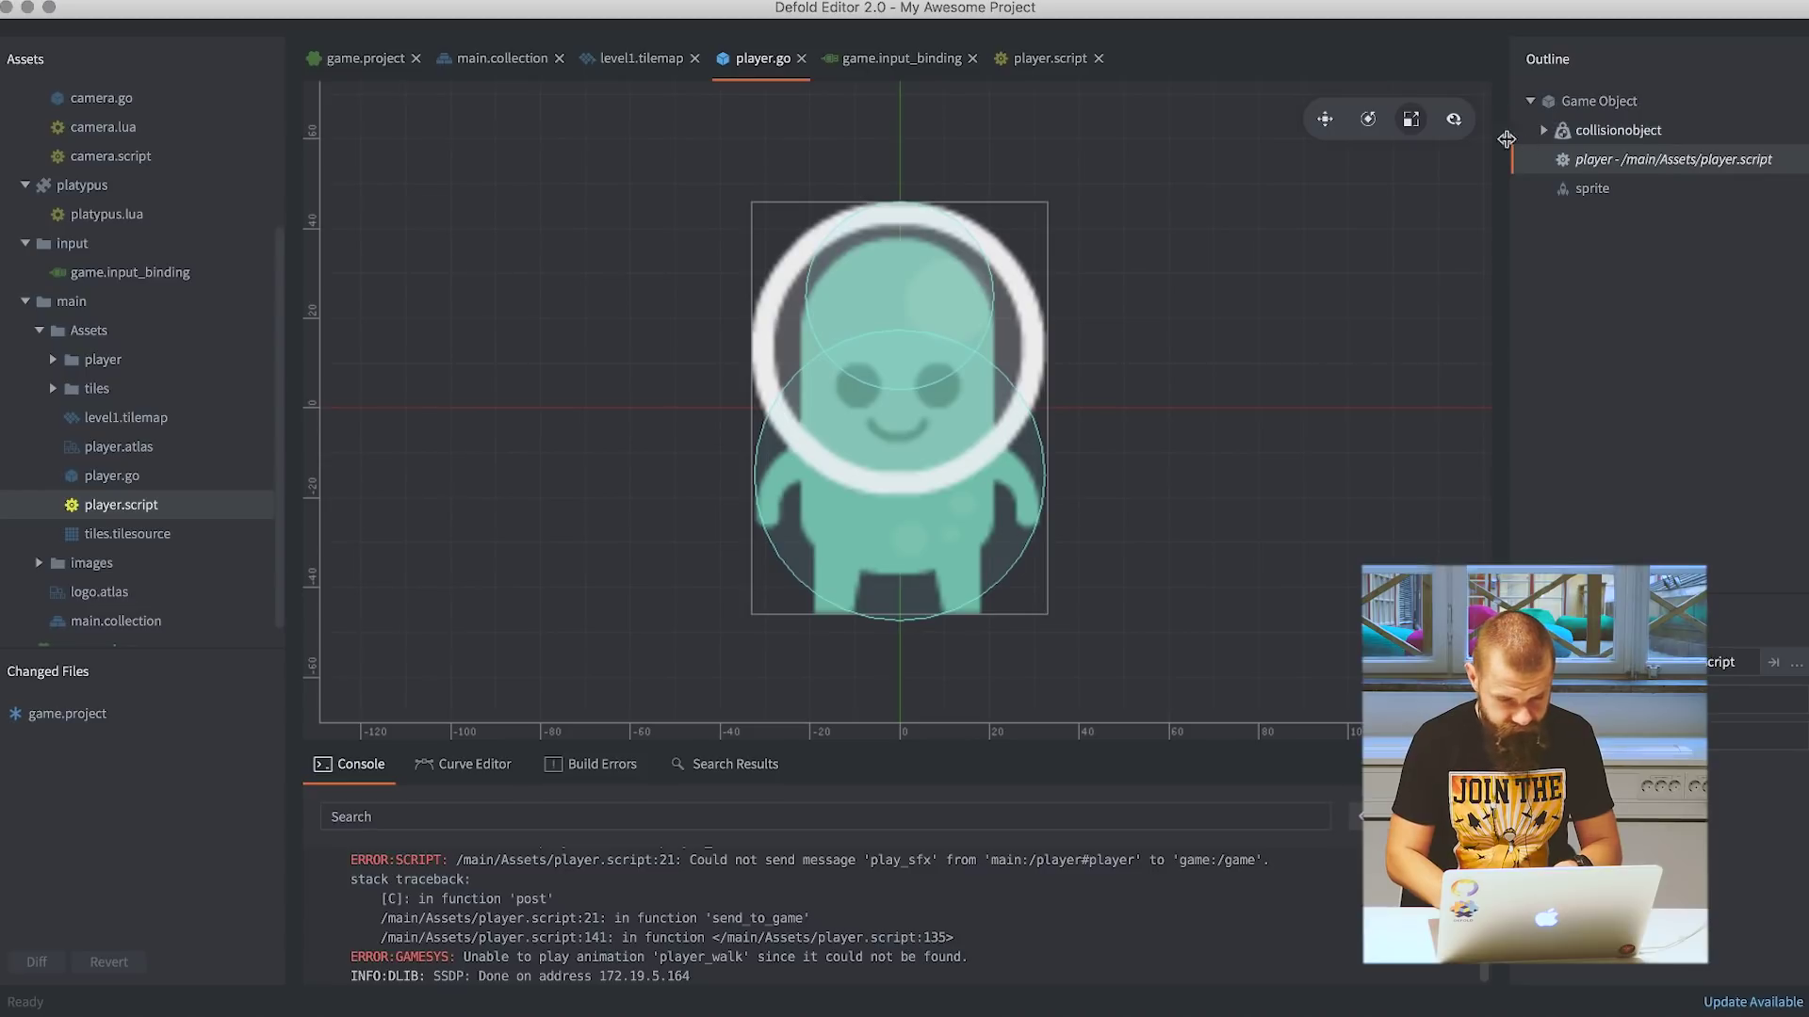
left_click(1592, 189)
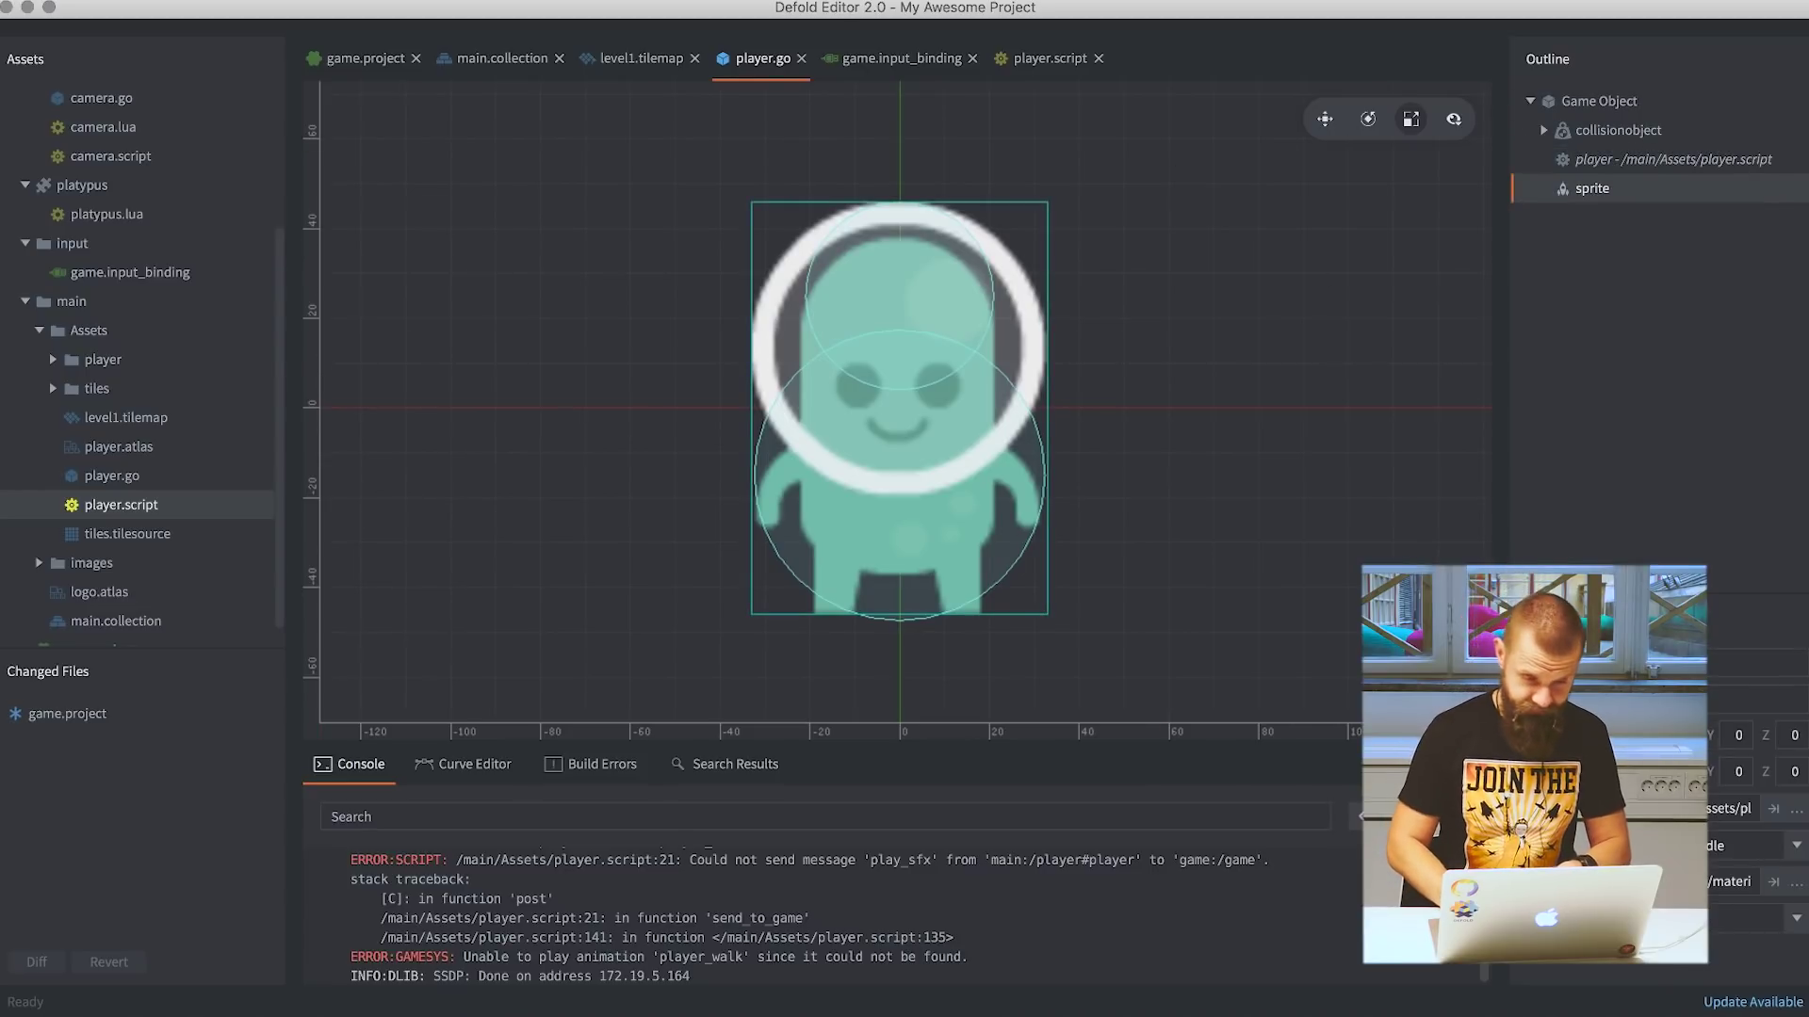
double_click(119, 446)
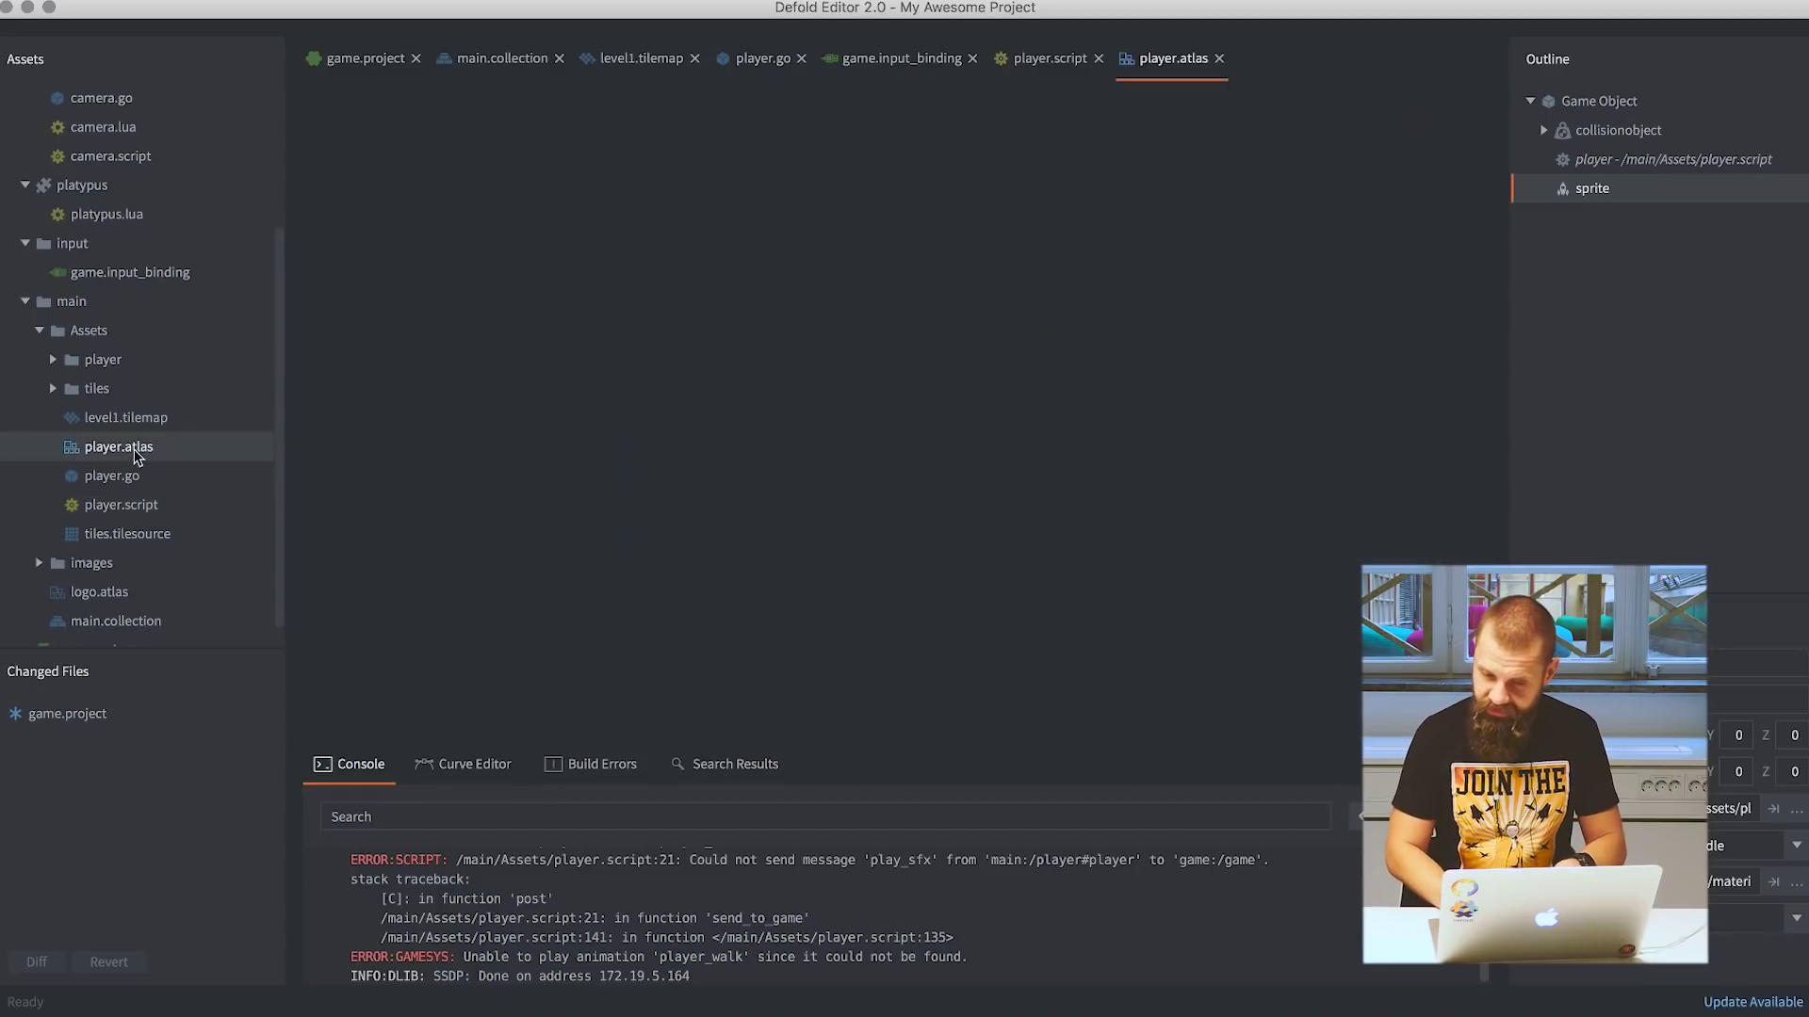
left_click(1624, 161)
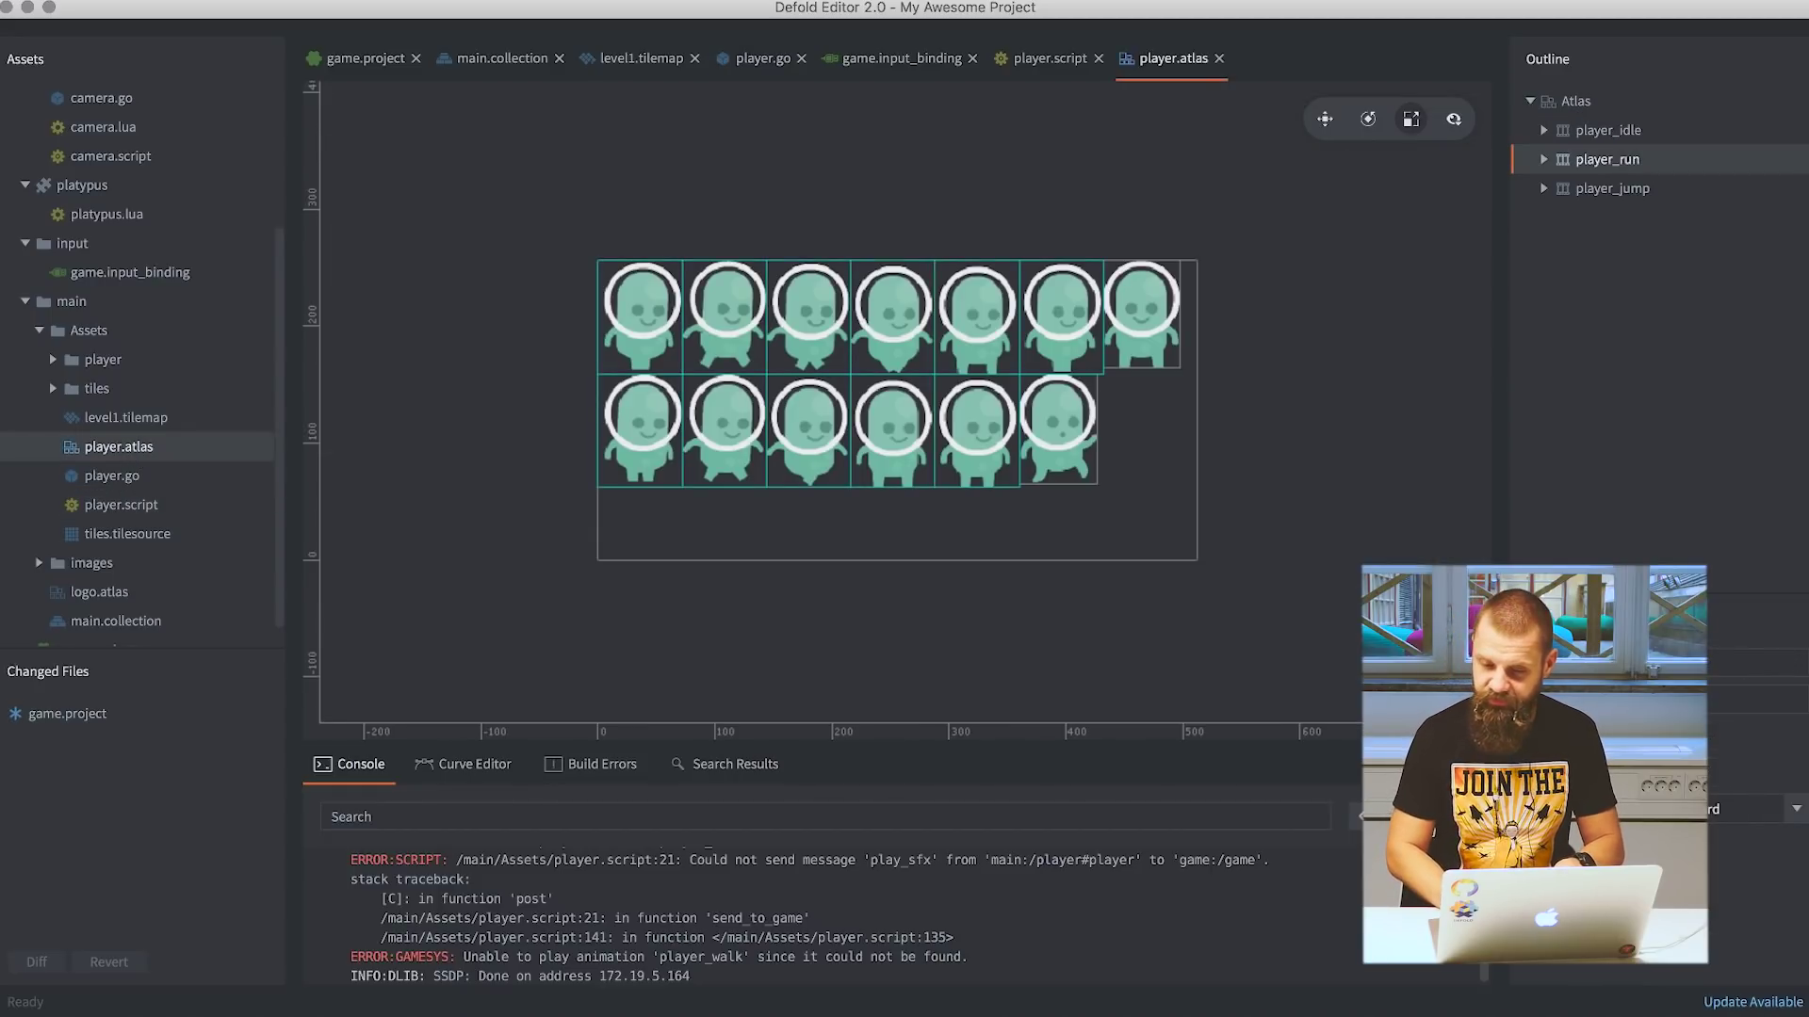
left_click(1790, 664)
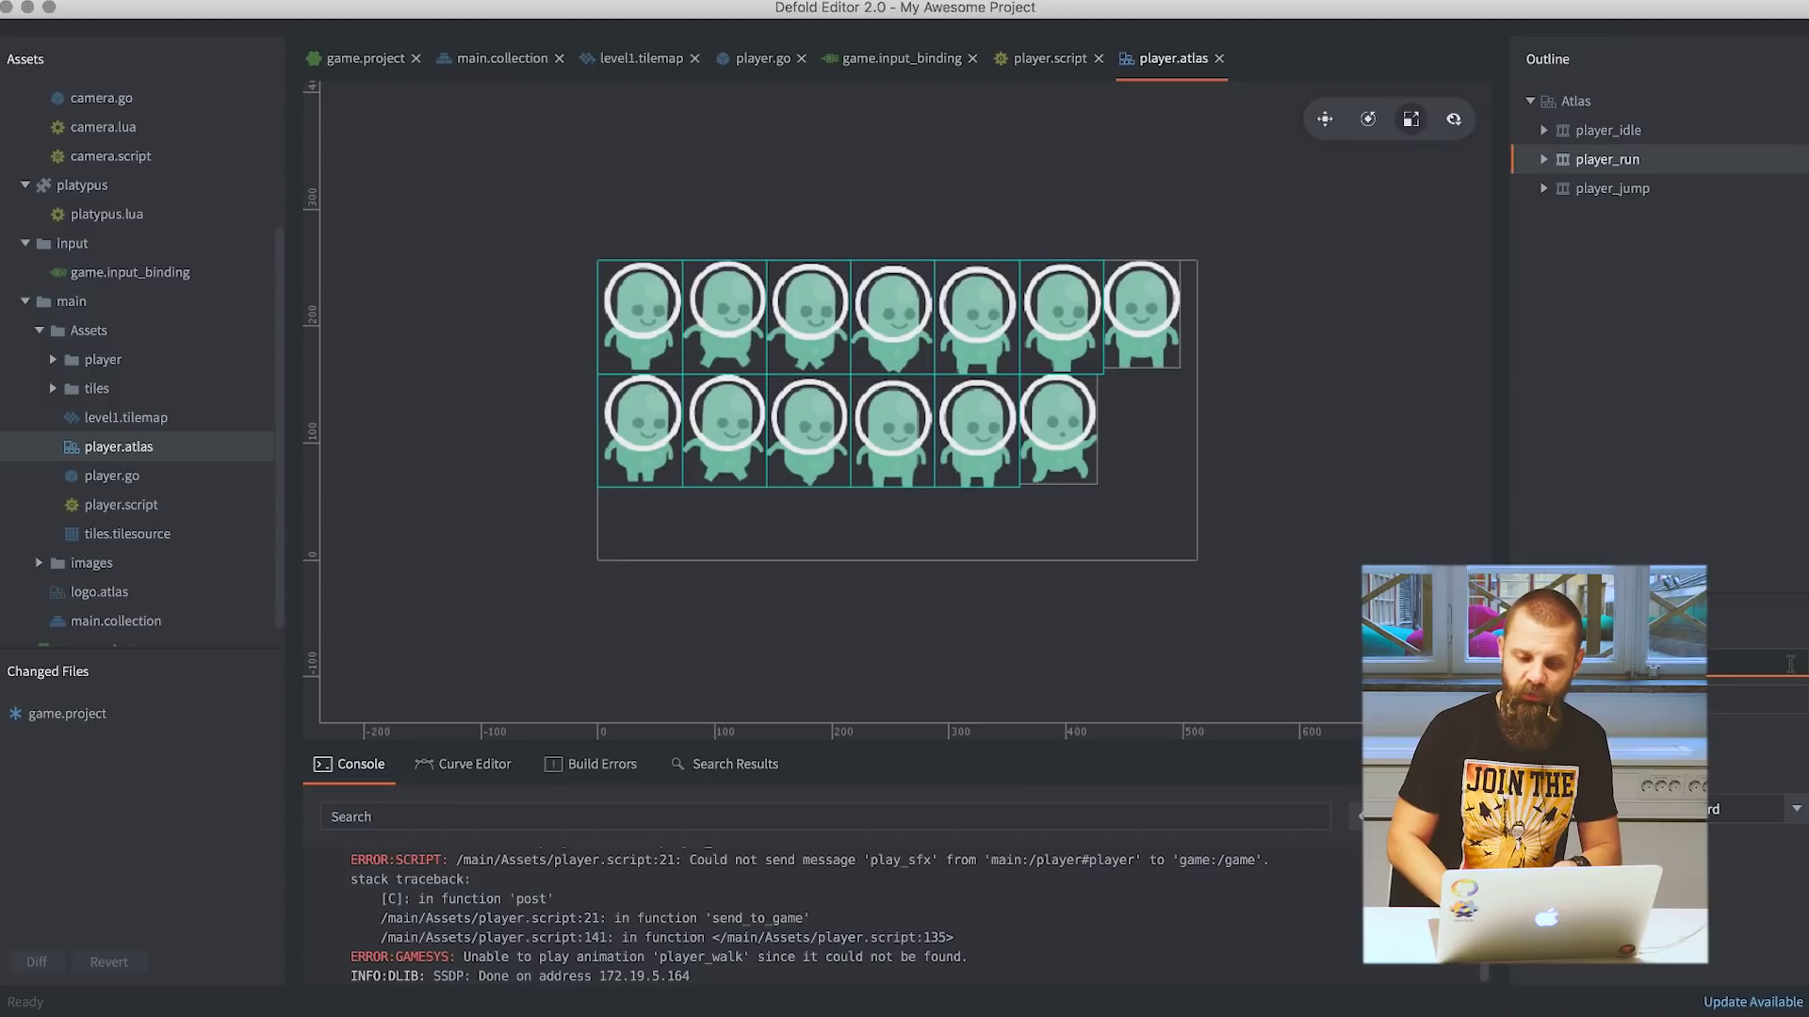
key("BackSpace")
key("BackSpace")
key("BackSpace")
type("walk")
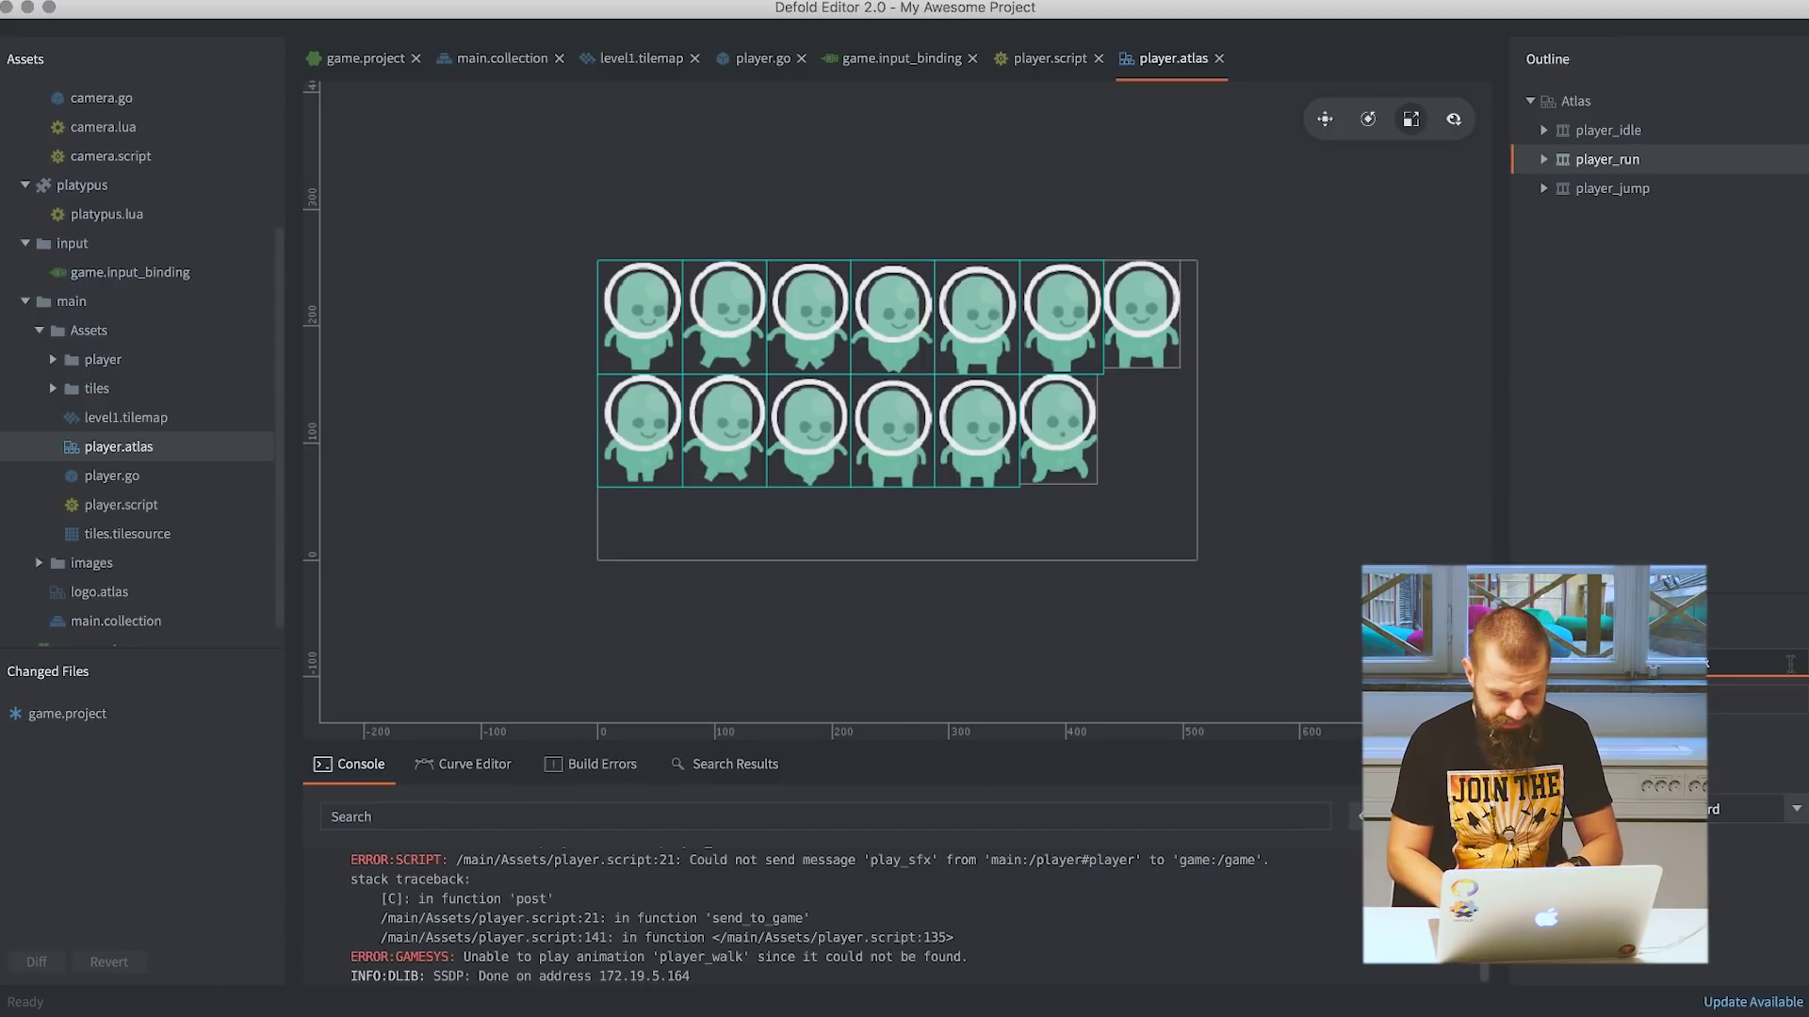
Build and run the game to test the renamed walk animation by moving the player right, and close the game window.
key("super+b")
key("Right")
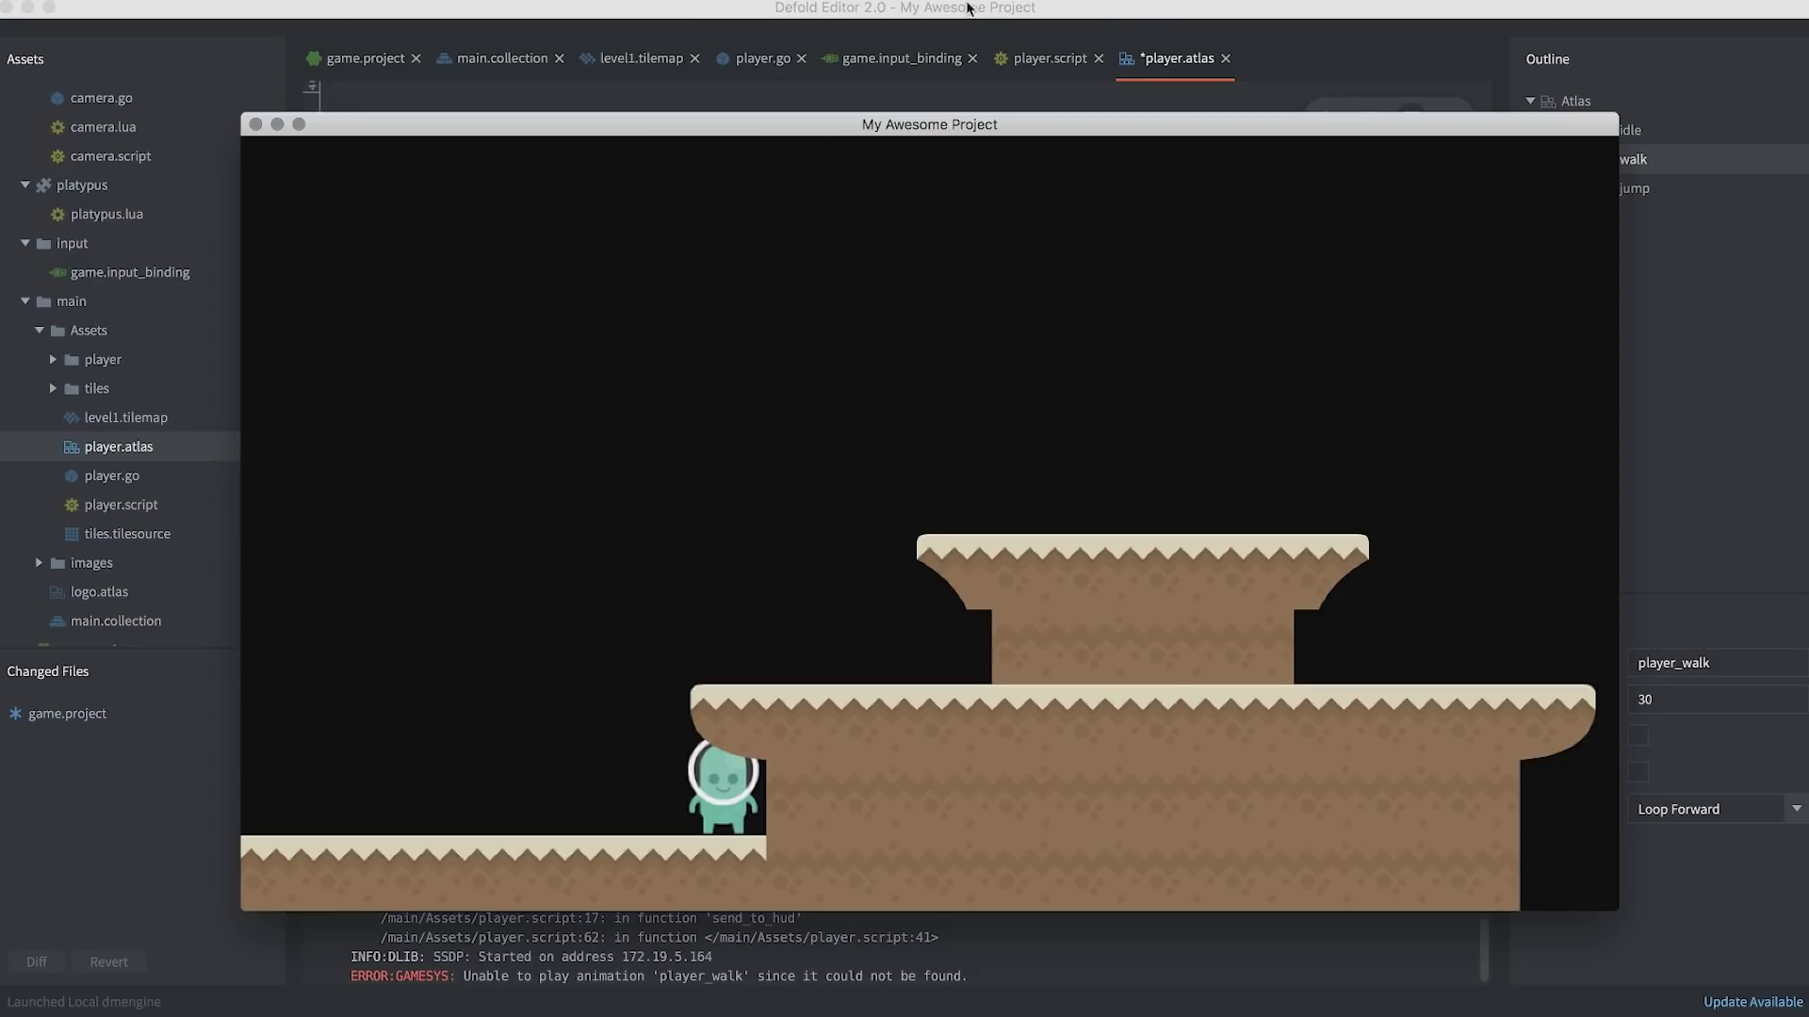
left_click(1074, 94)
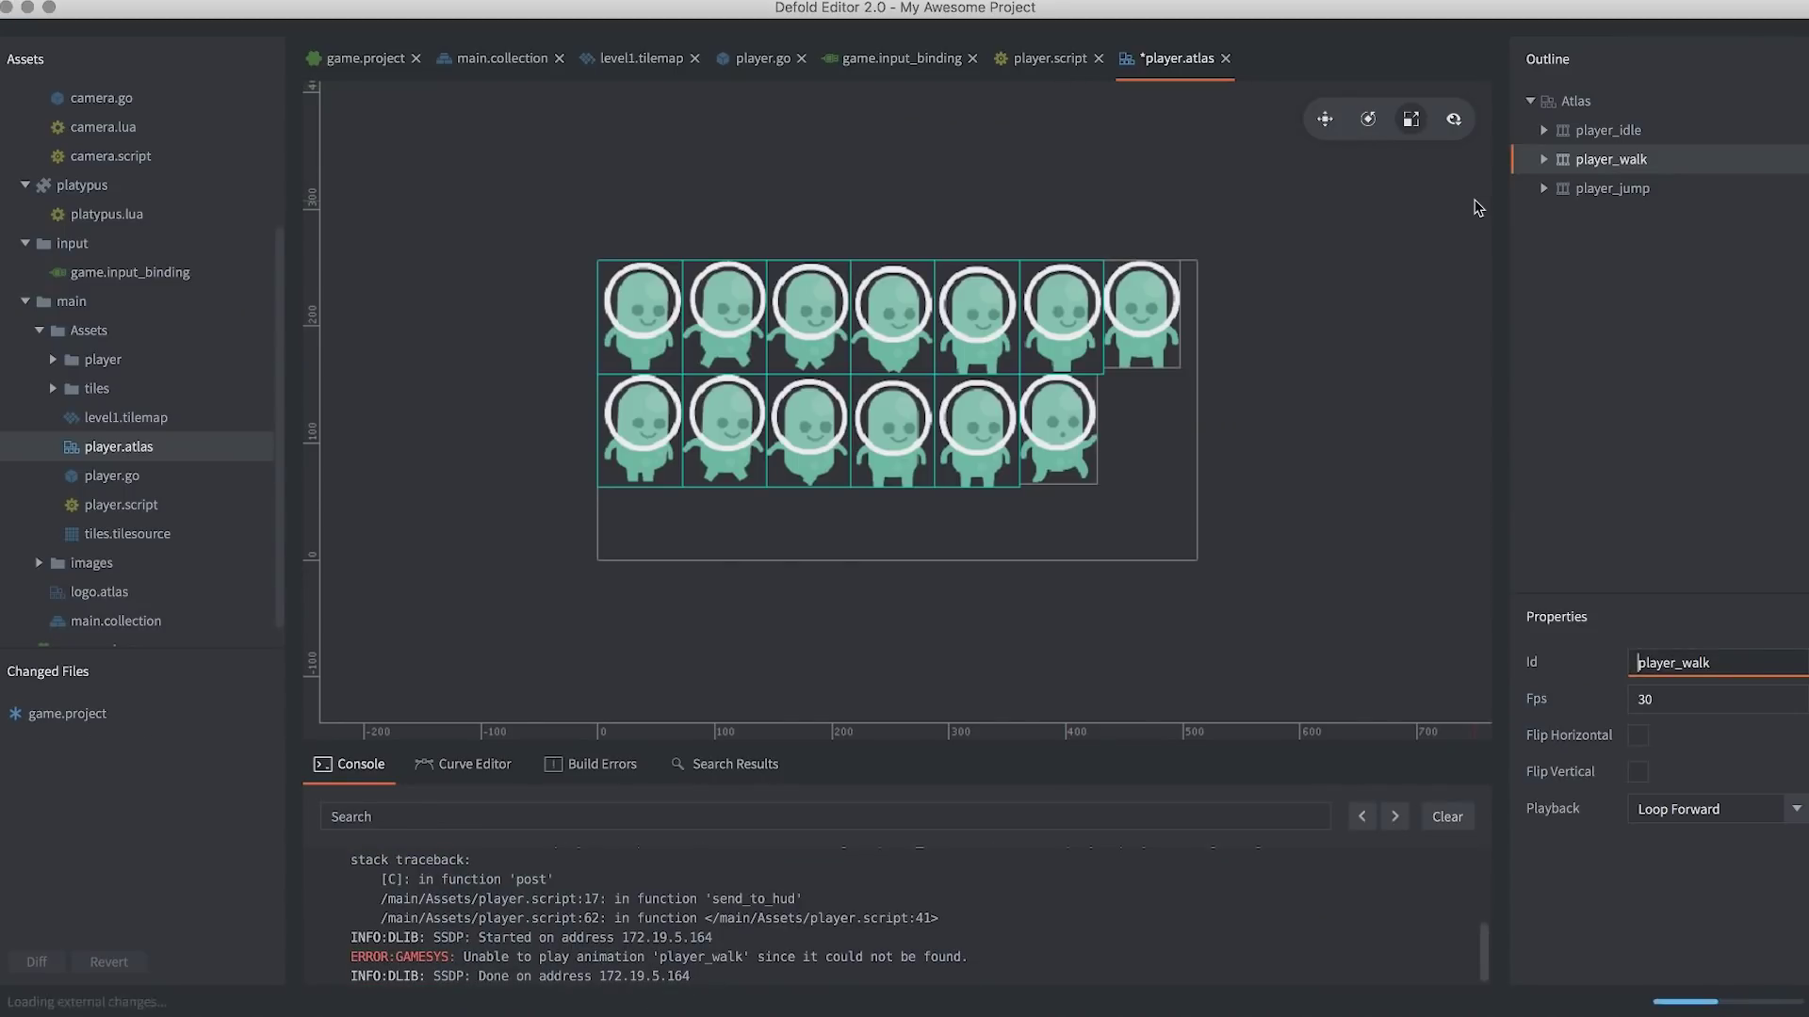
Build and run the game to test the player walking left and right and jumping, and close the game window.
key("super+b")
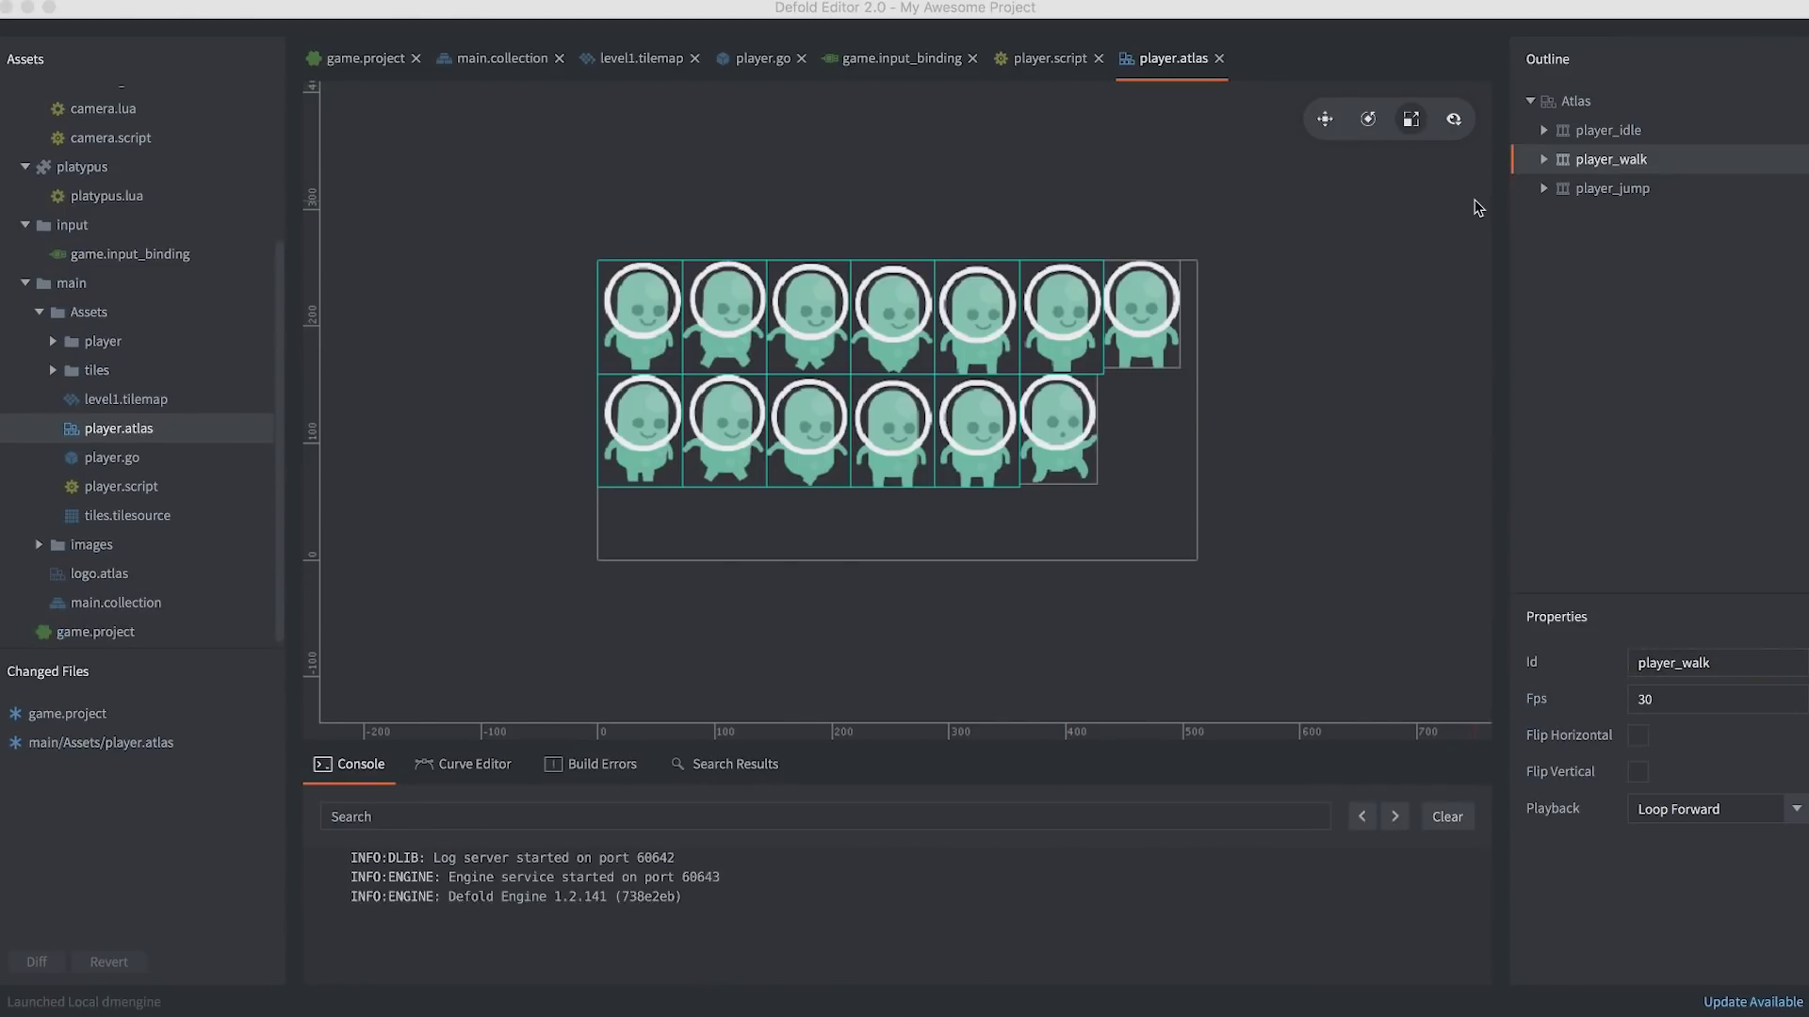
key("Left")
key("Right")
key("Left")
key("Right")
key("space")
key("Left")
key("Left")
key("Right")
key("Left")
key("Right")
key("space")
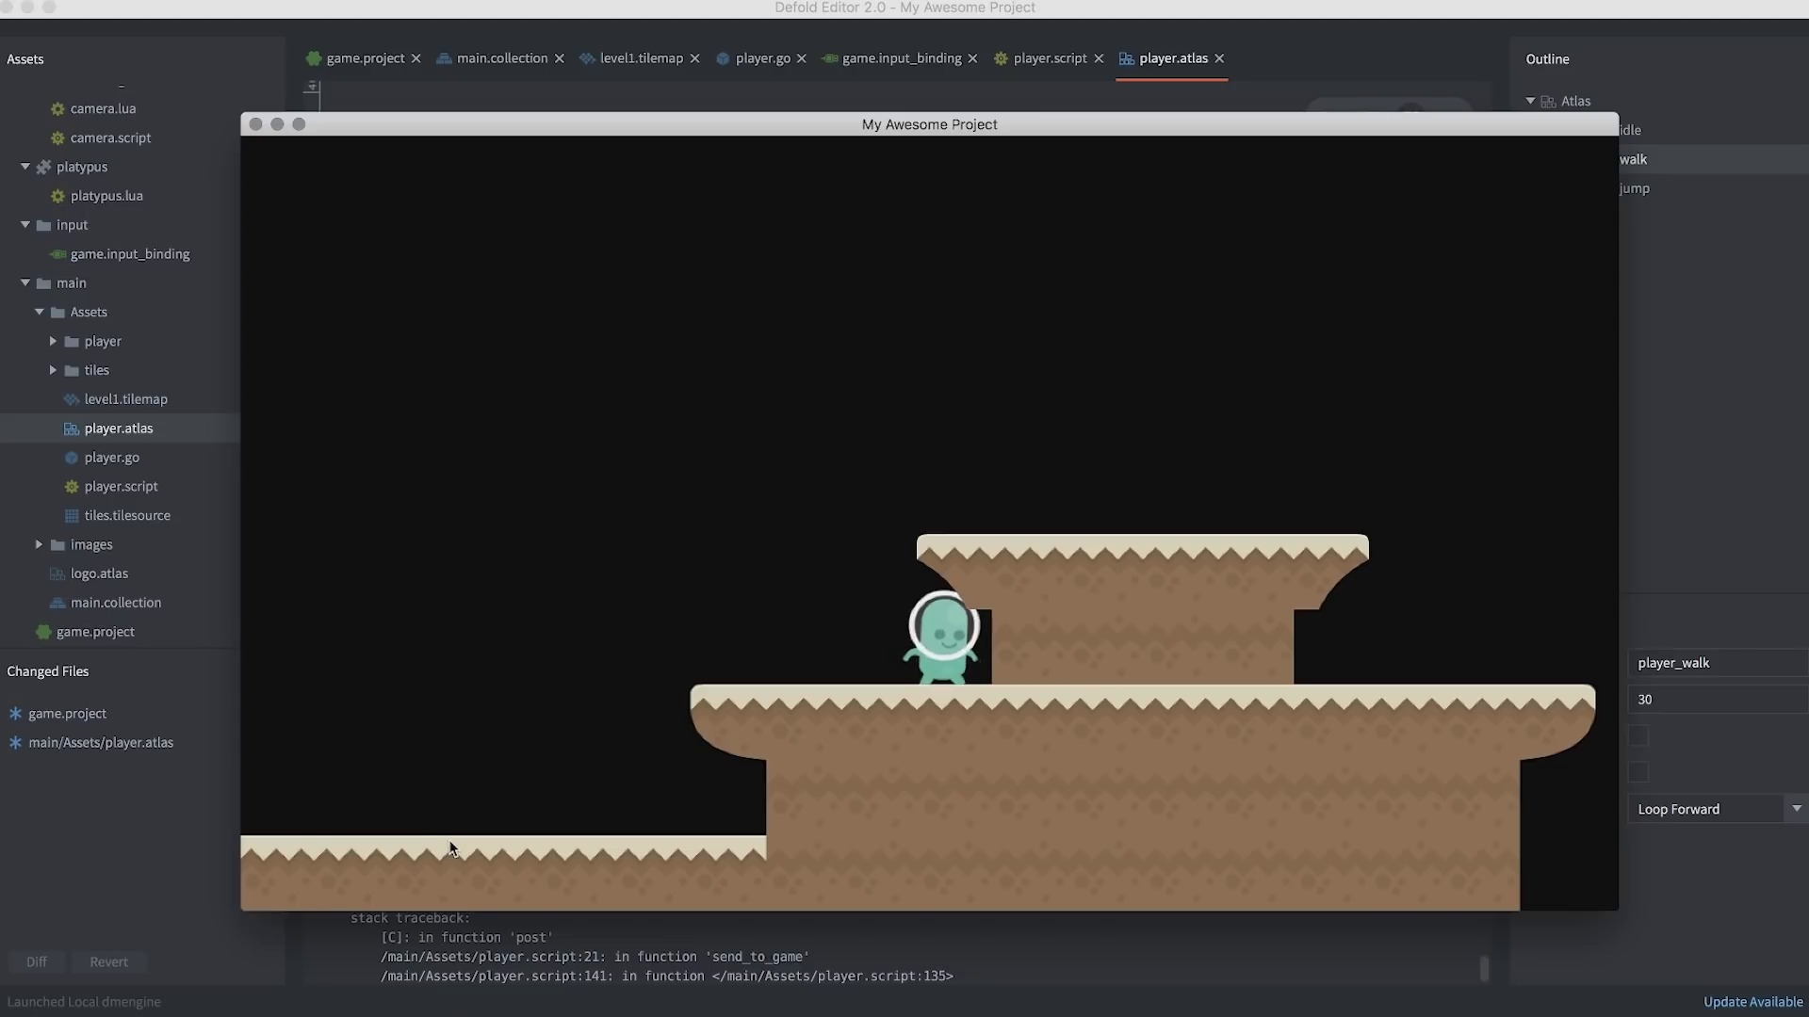
left_click(256, 124)
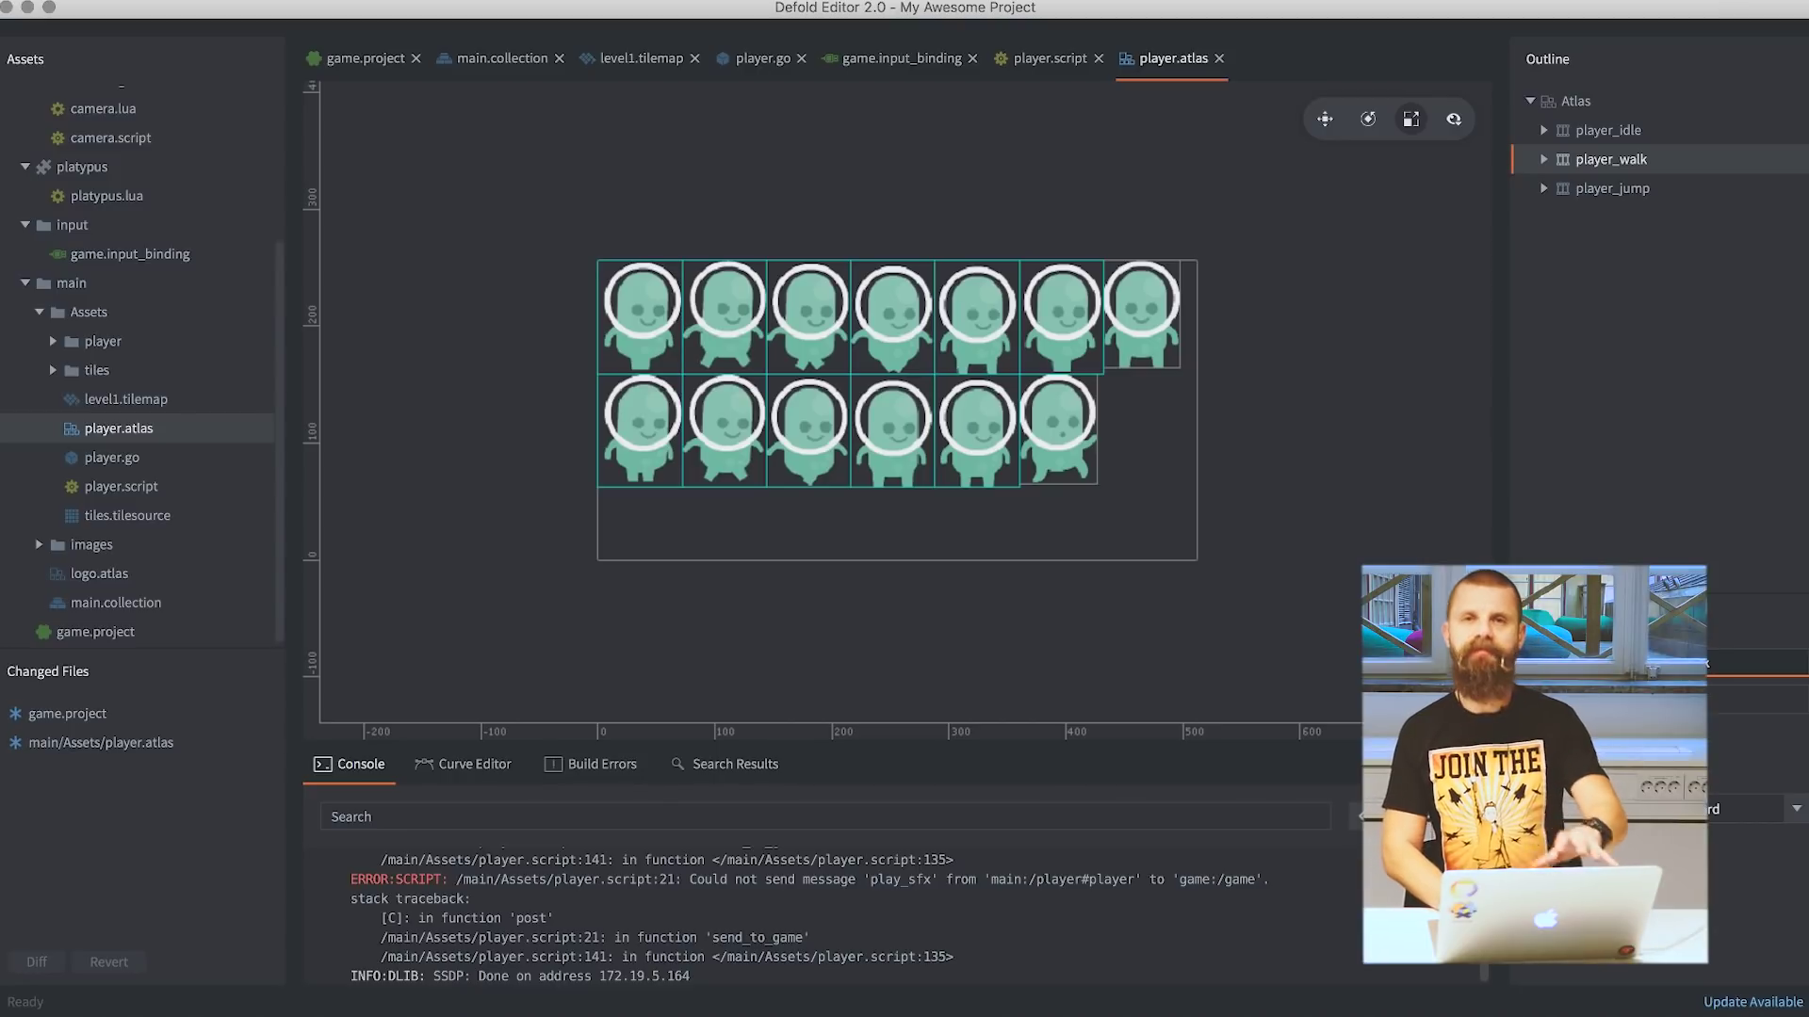
Check the console output about the play_sfx message and search player.script for sfx.
scroll(1253, 927, "up", 2)
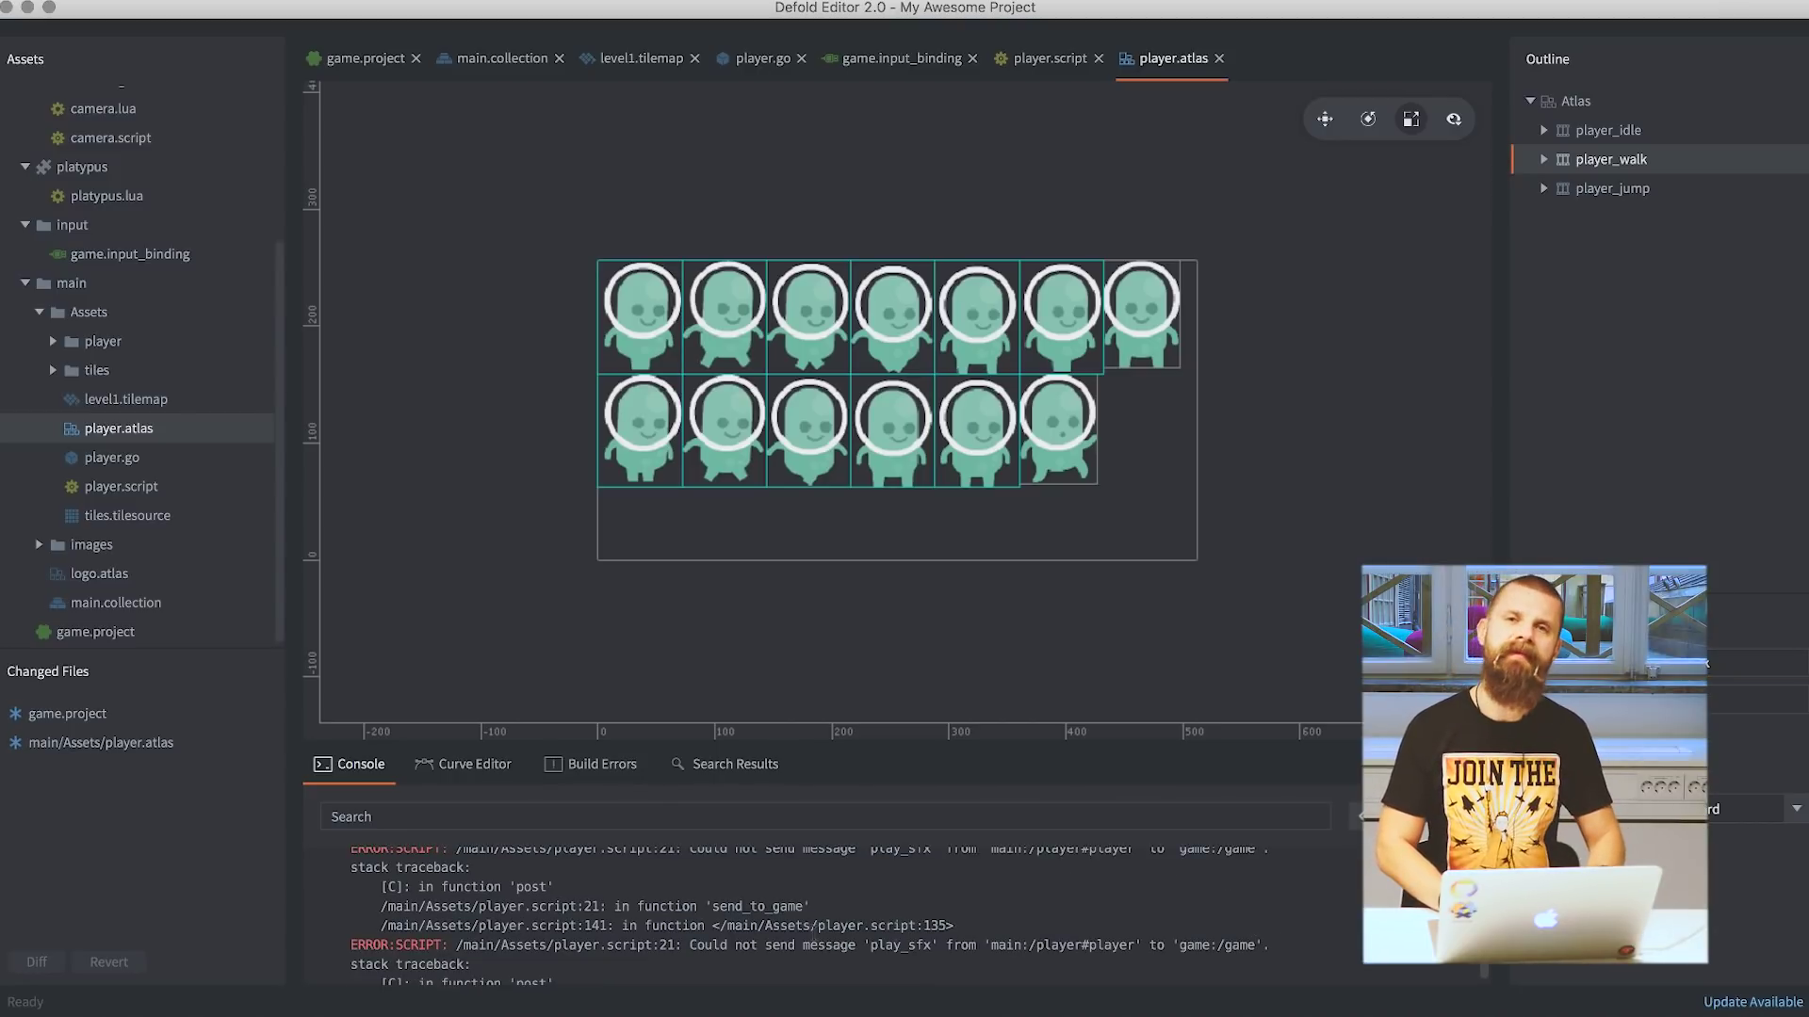
left_click_drag(874, 945, 1065, 945)
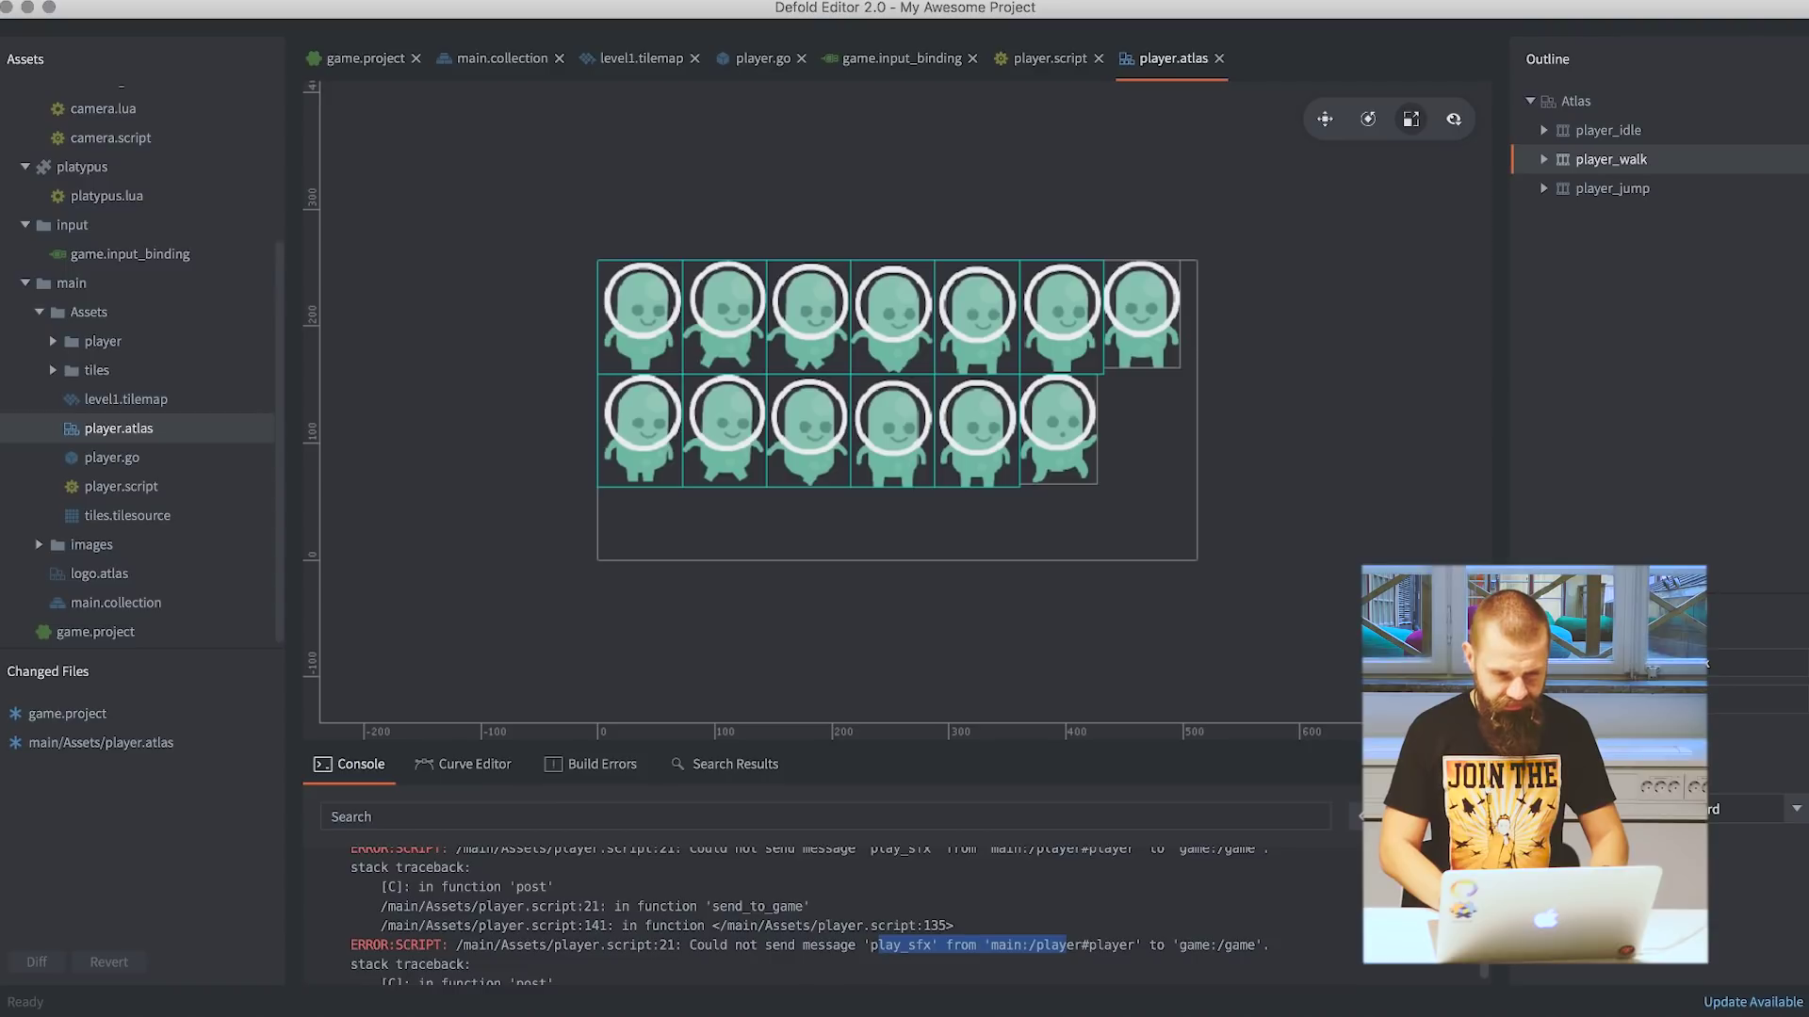
left_click(1049, 59)
left_click(949, 255)
key("super+f")
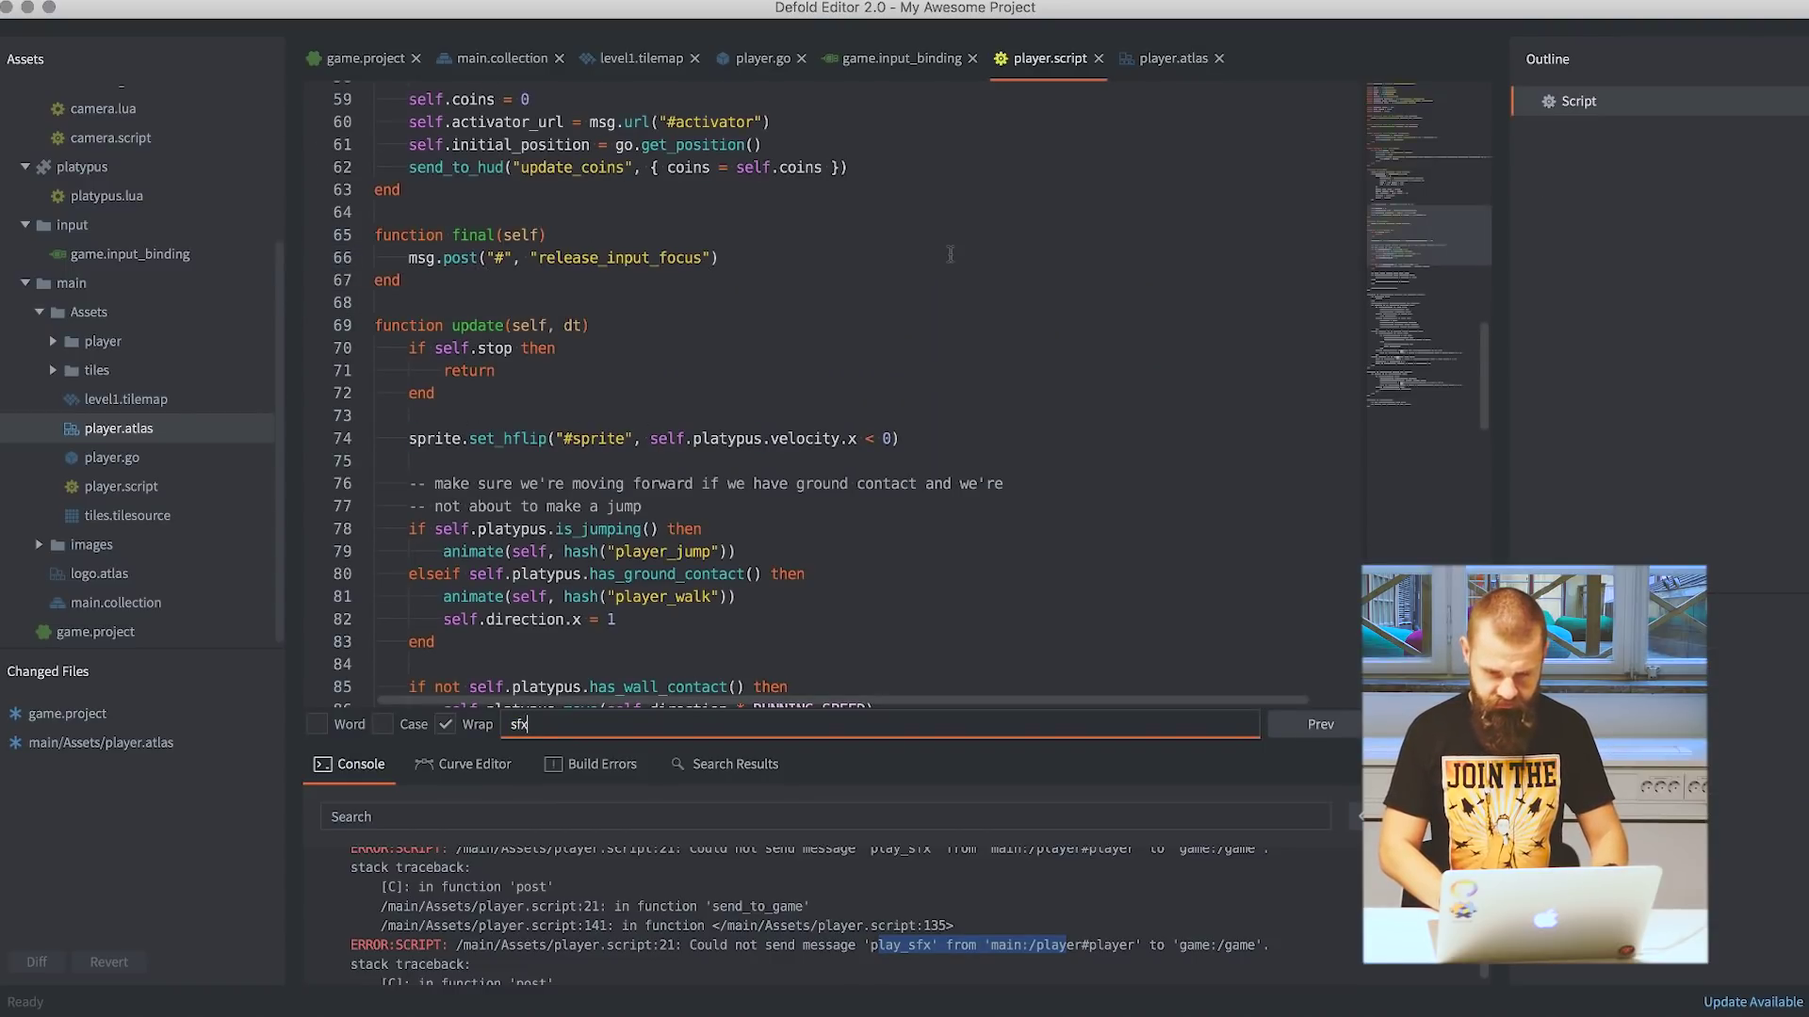
key("Return")
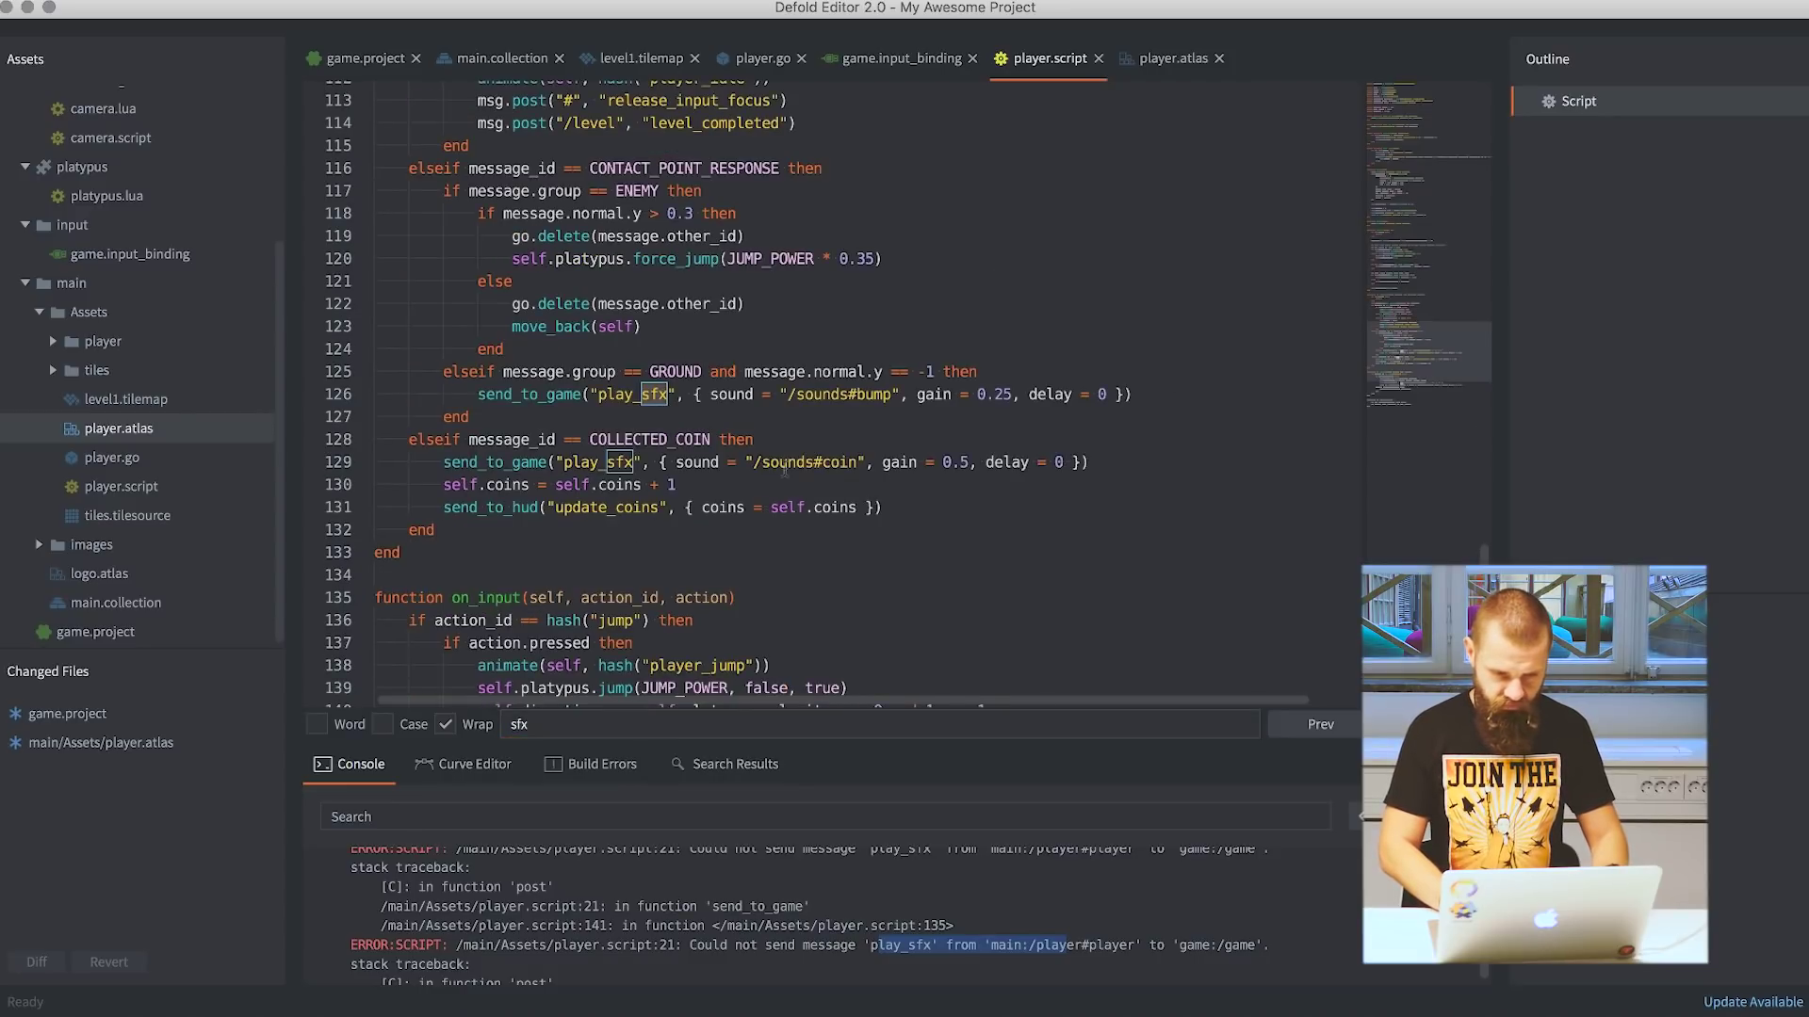
Comment out the send_to_game play_sfx calls for the bump, coin and jump sounds in player.script.
left_click(486, 396)
type("--")
left_click(443, 462)
type("--")
key("super+g")
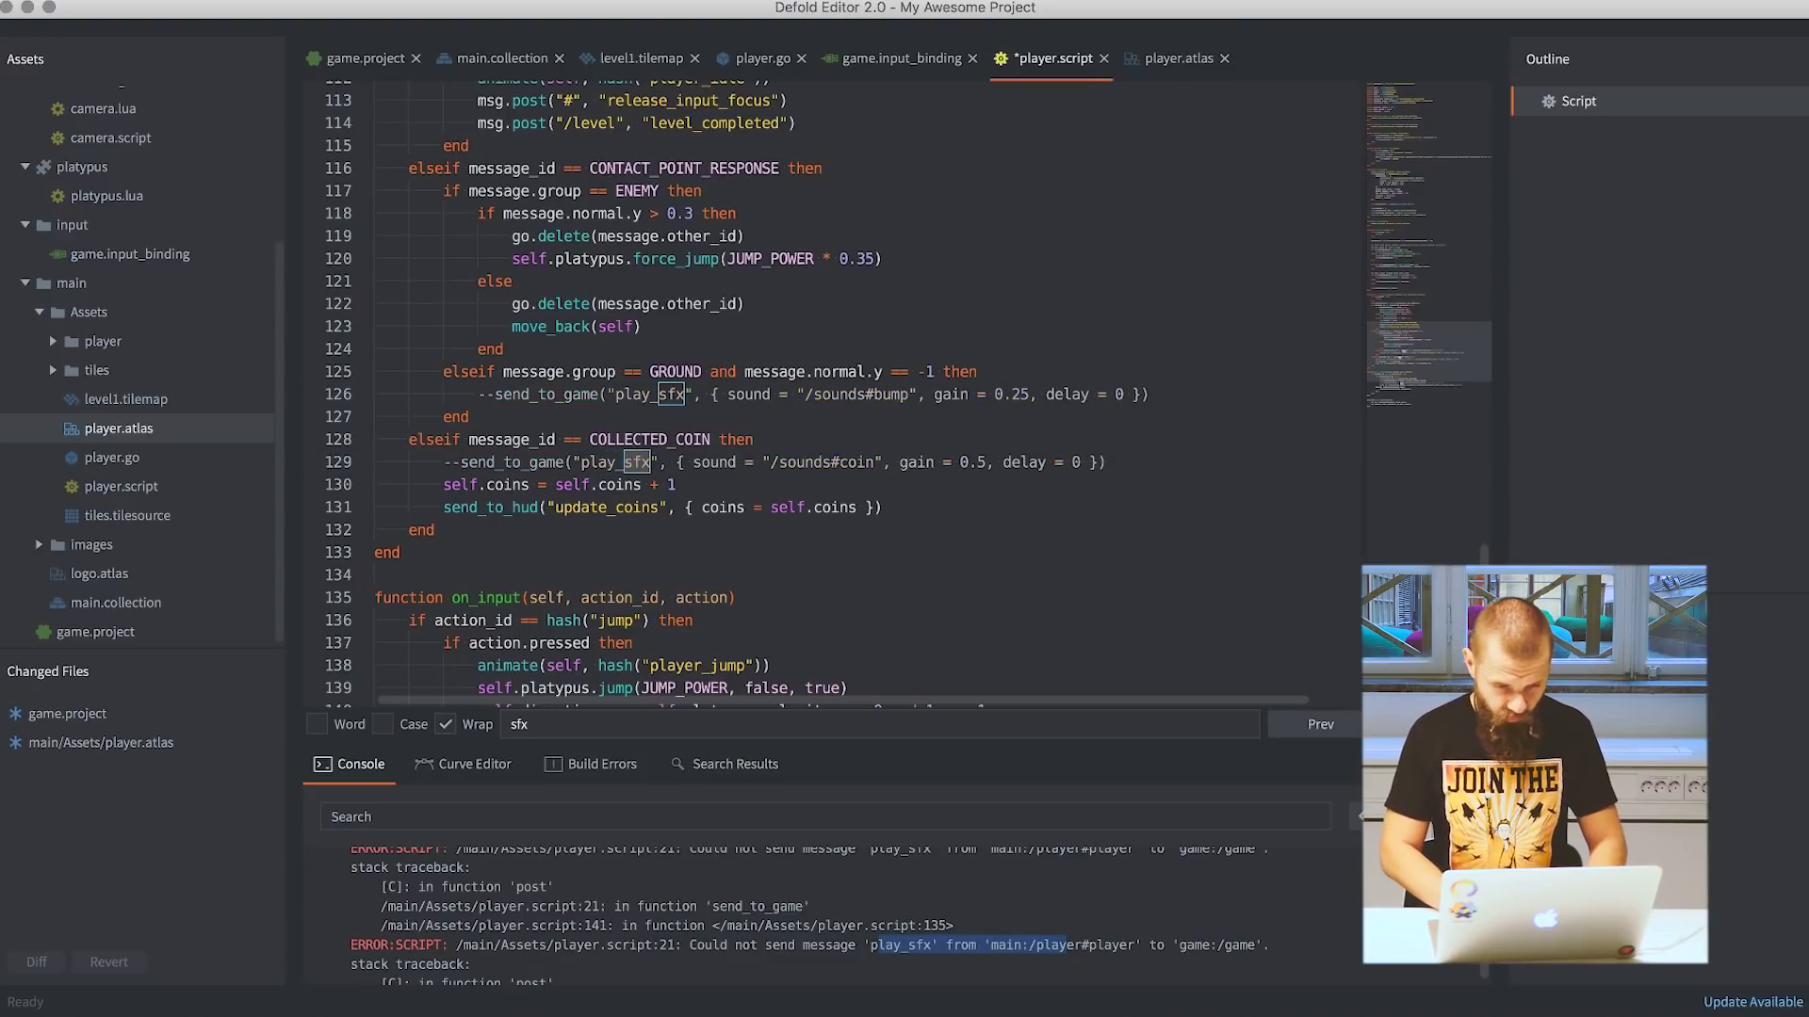
key("super+g")
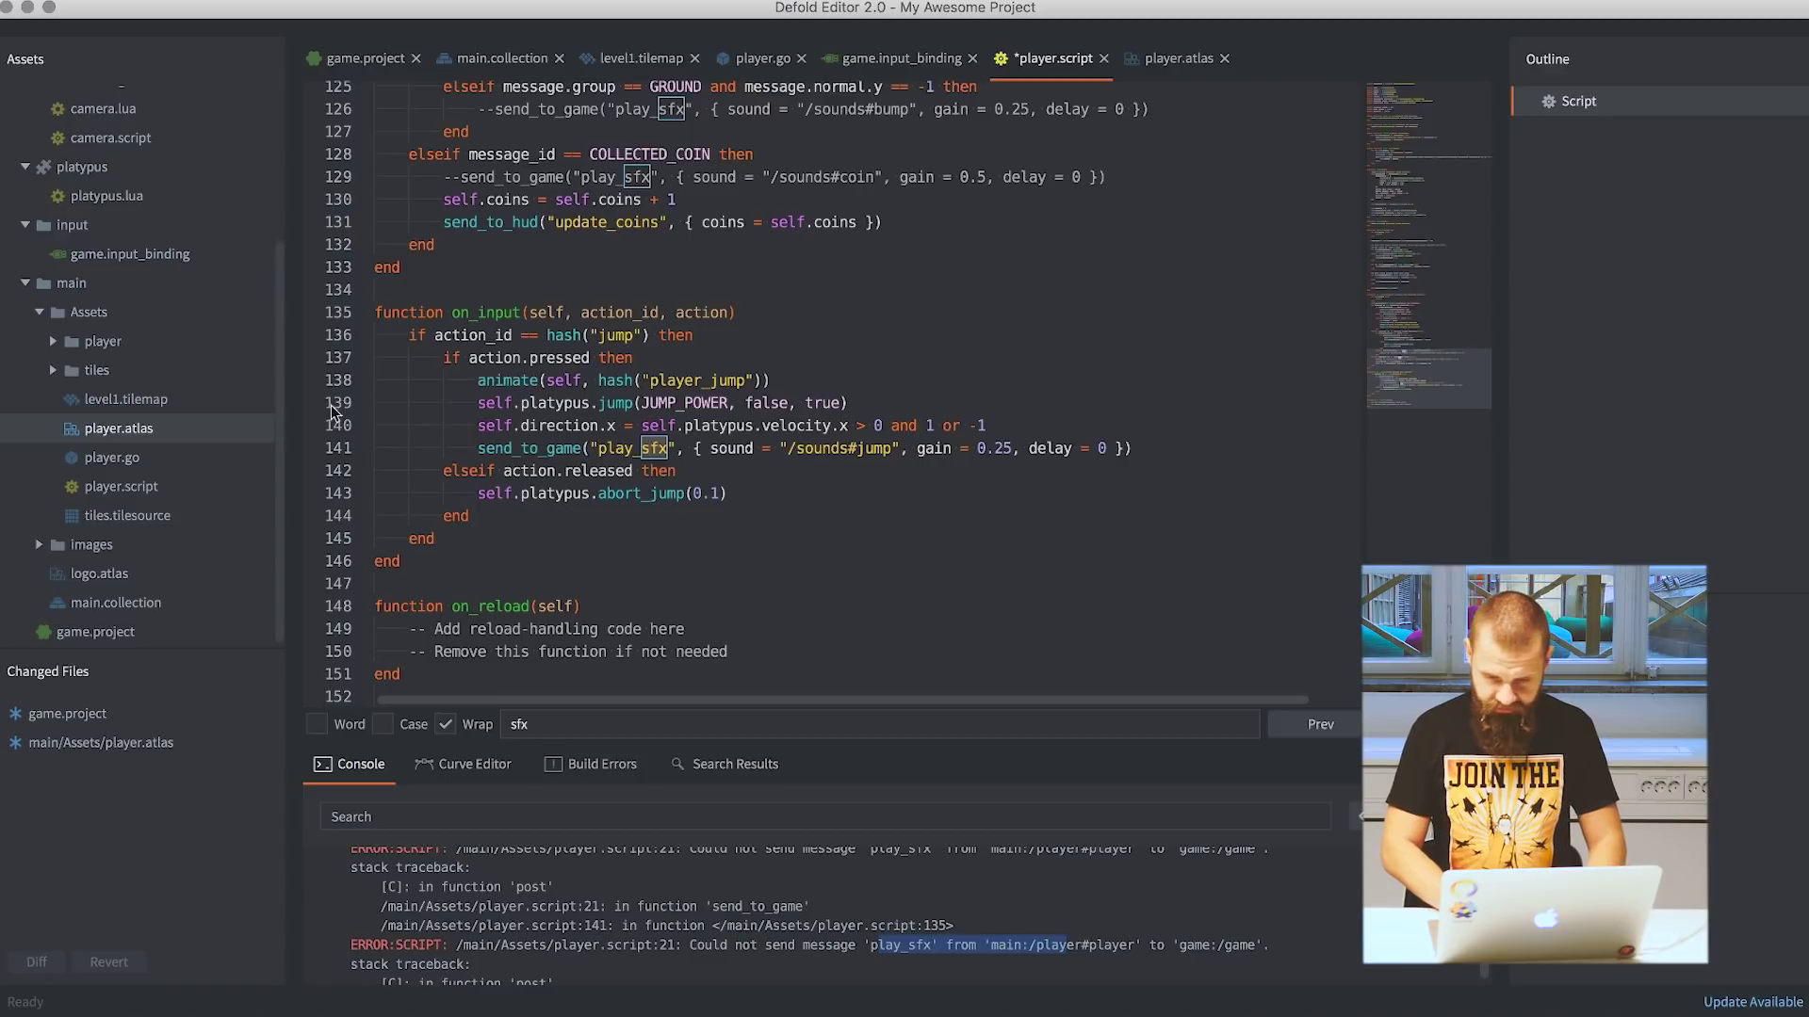
left_click(476, 449)
type("--")
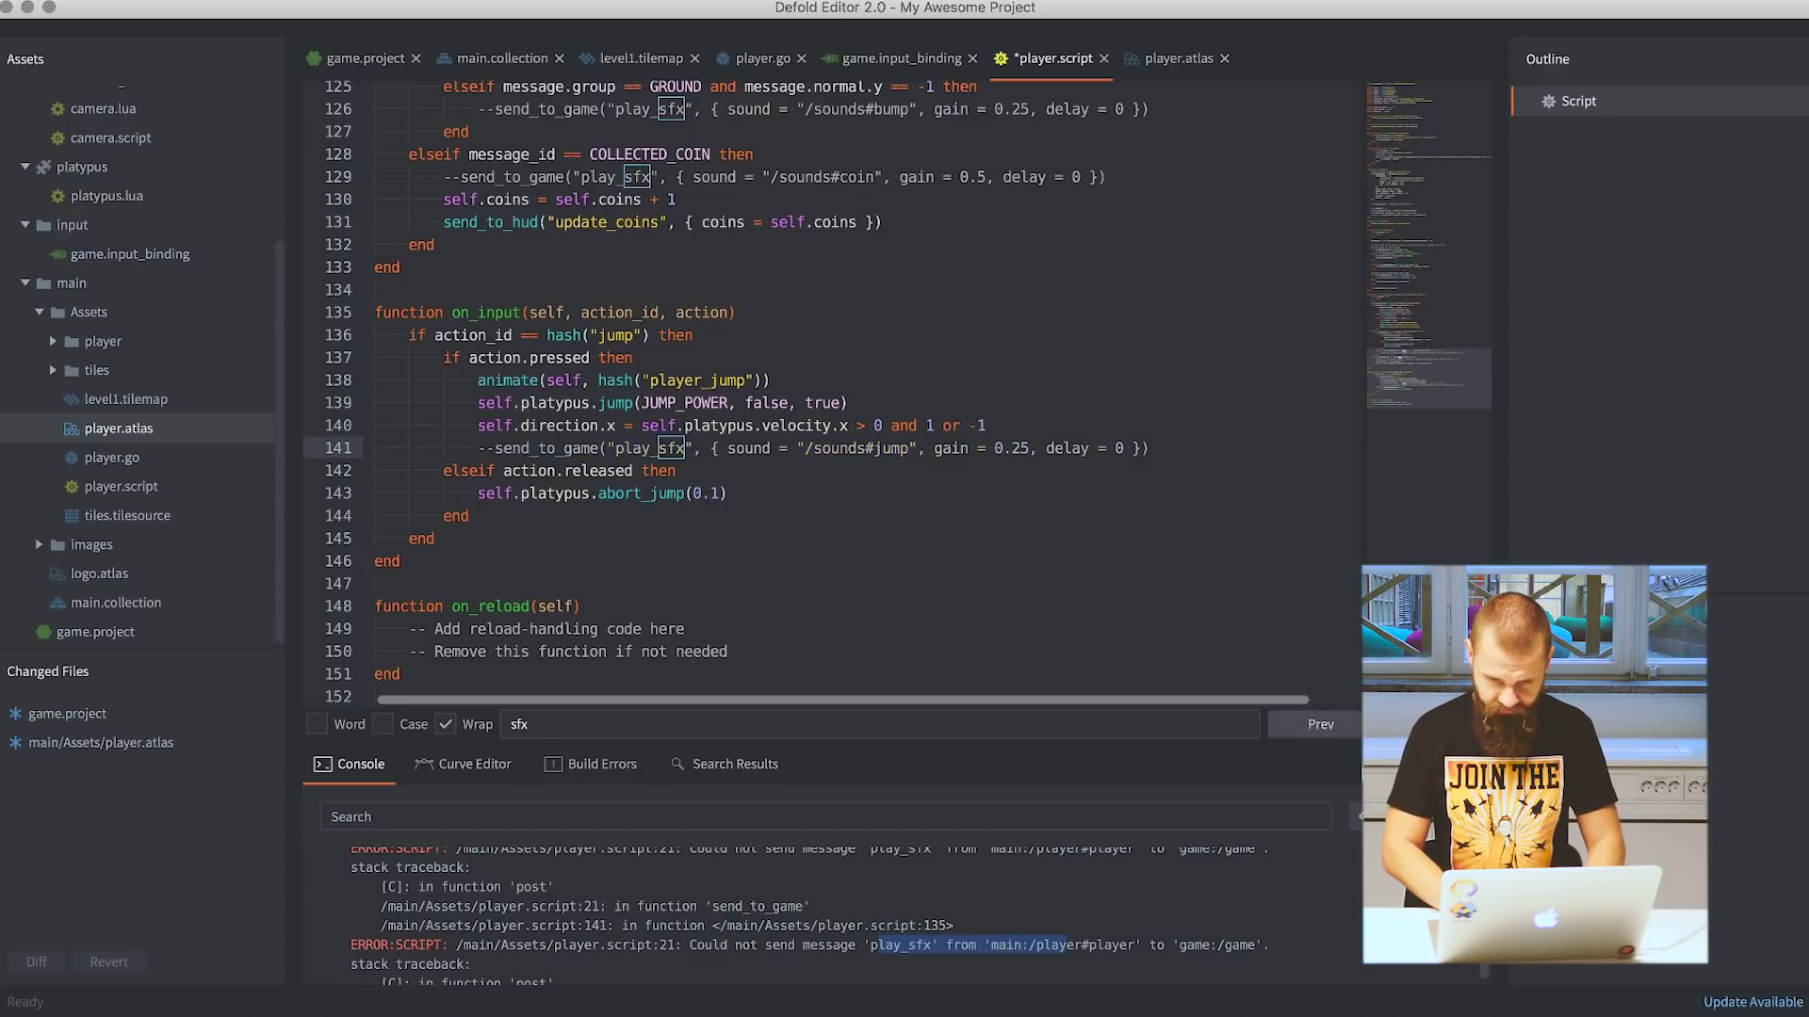
Cycle through all sfx matches in player.script to check whether any play_sfx call is still active.
key("super+g")
key("super+g")
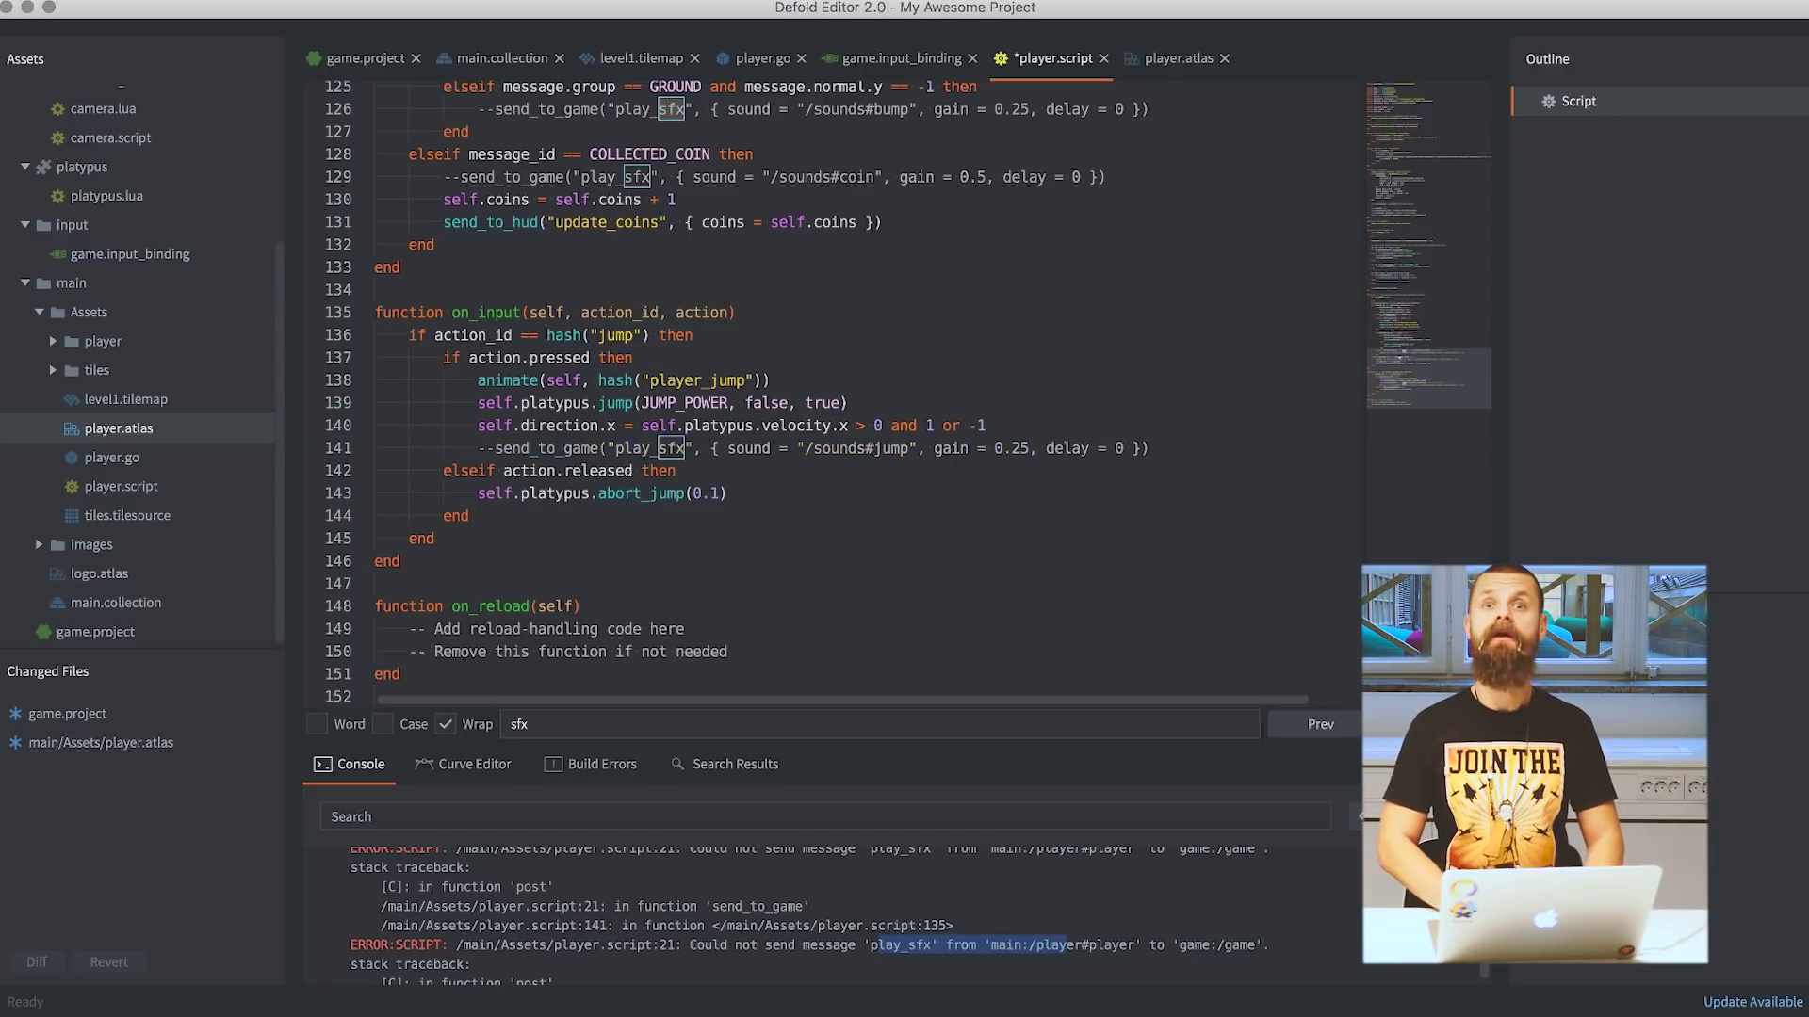
key("super+g")
key("super+g")
key("super+g")
key("super+g")
key("super+g")
key("super+g")
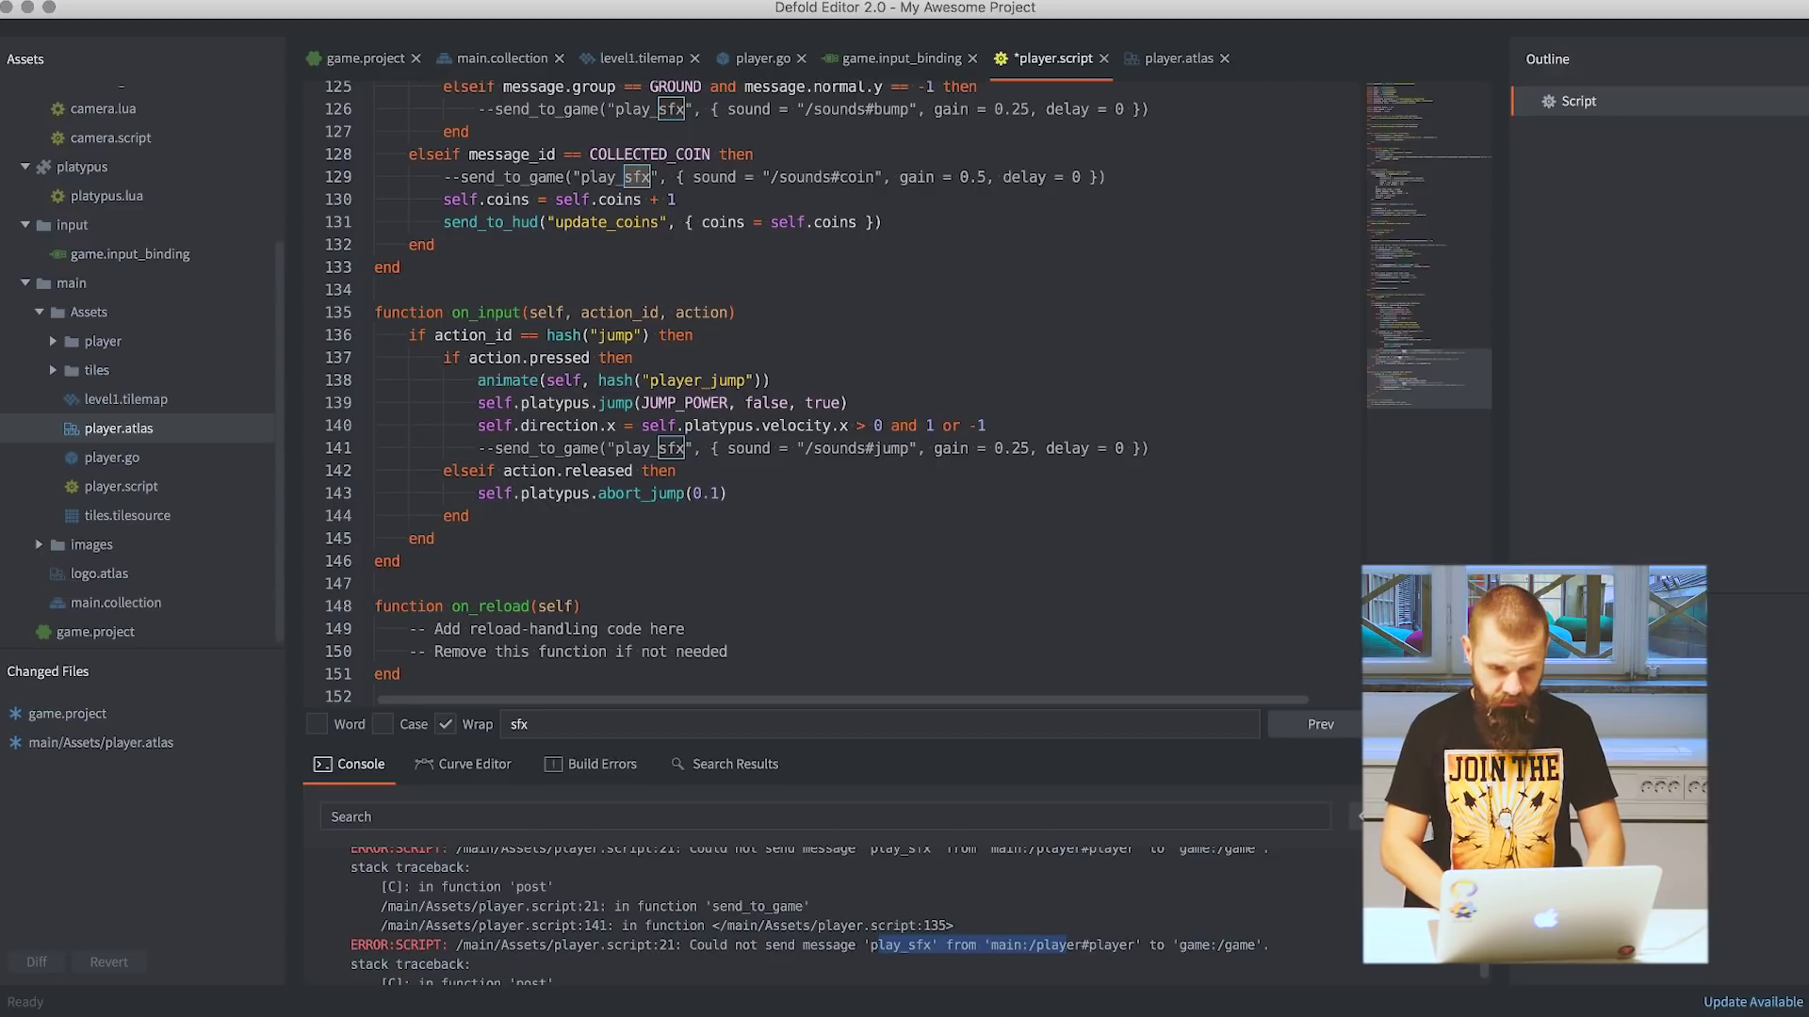